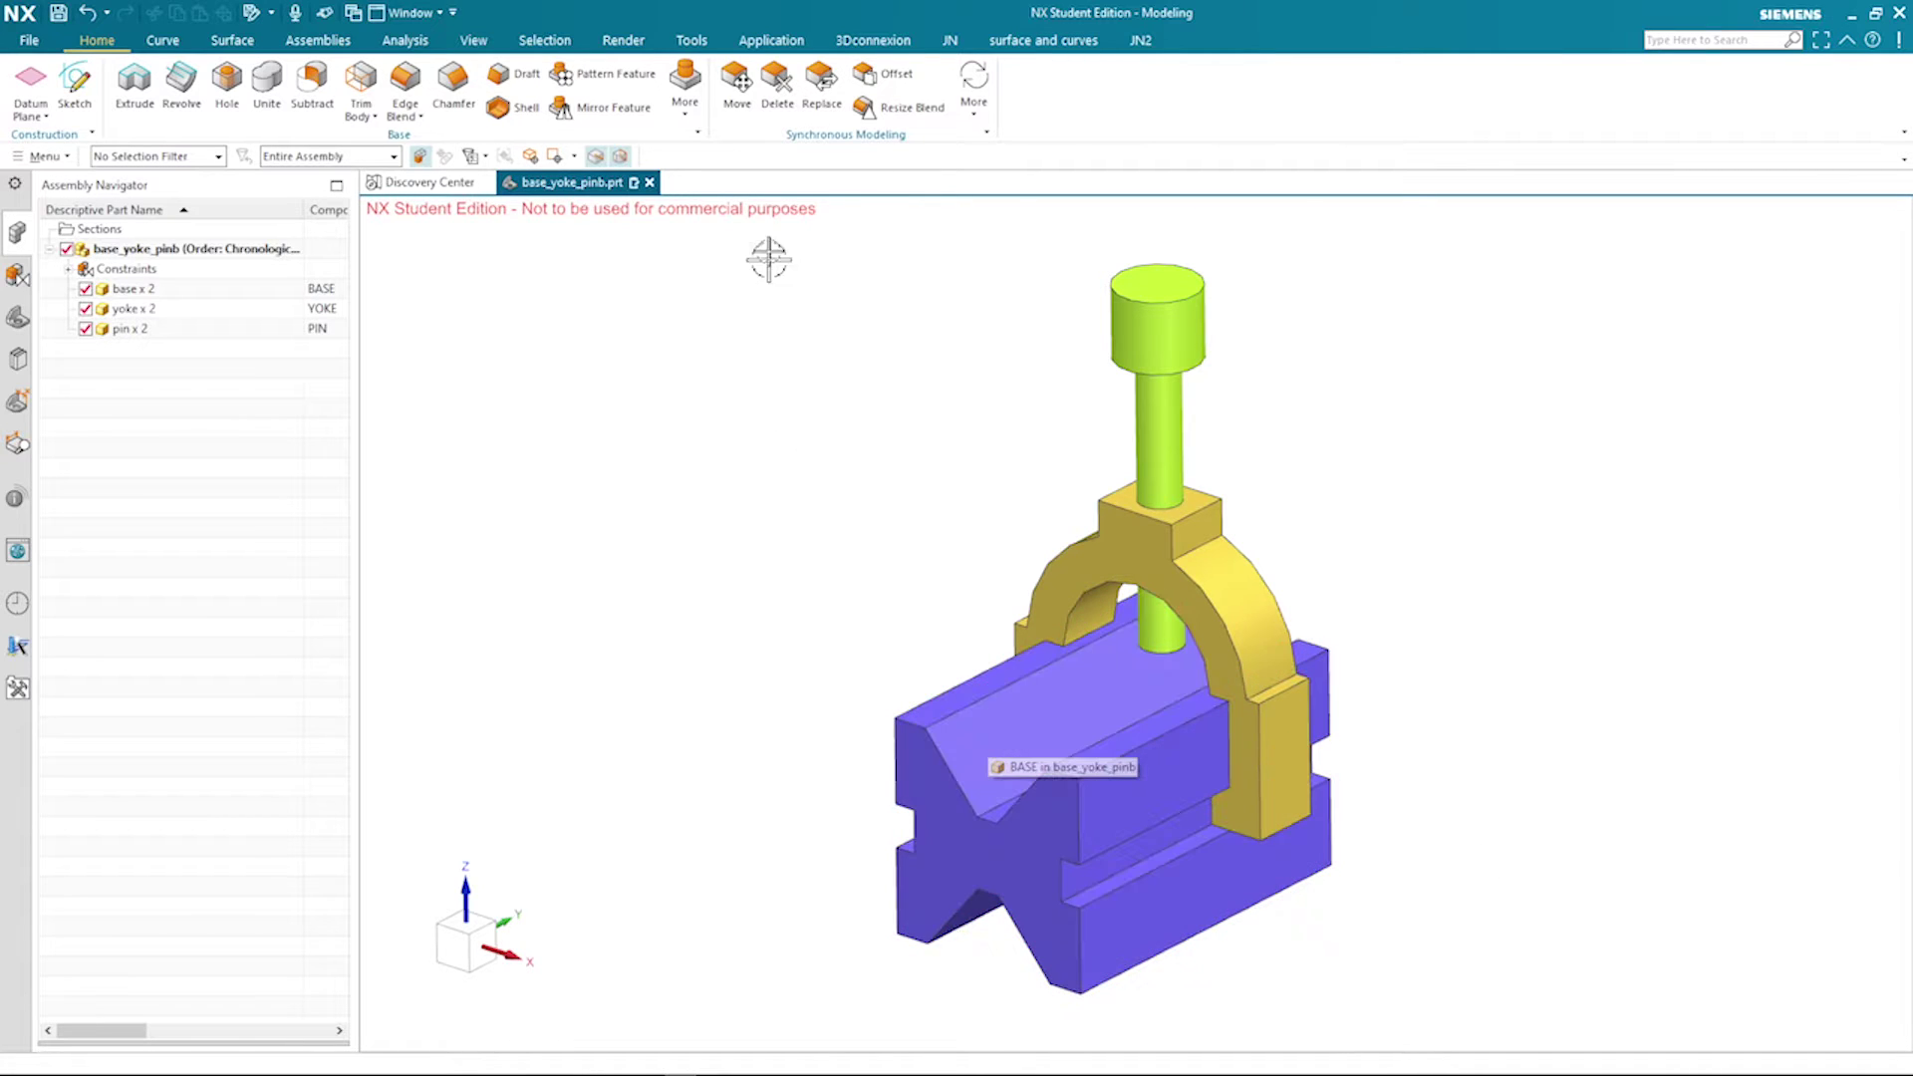
Show the list of available NX applications from the Application tab
click(770, 46)
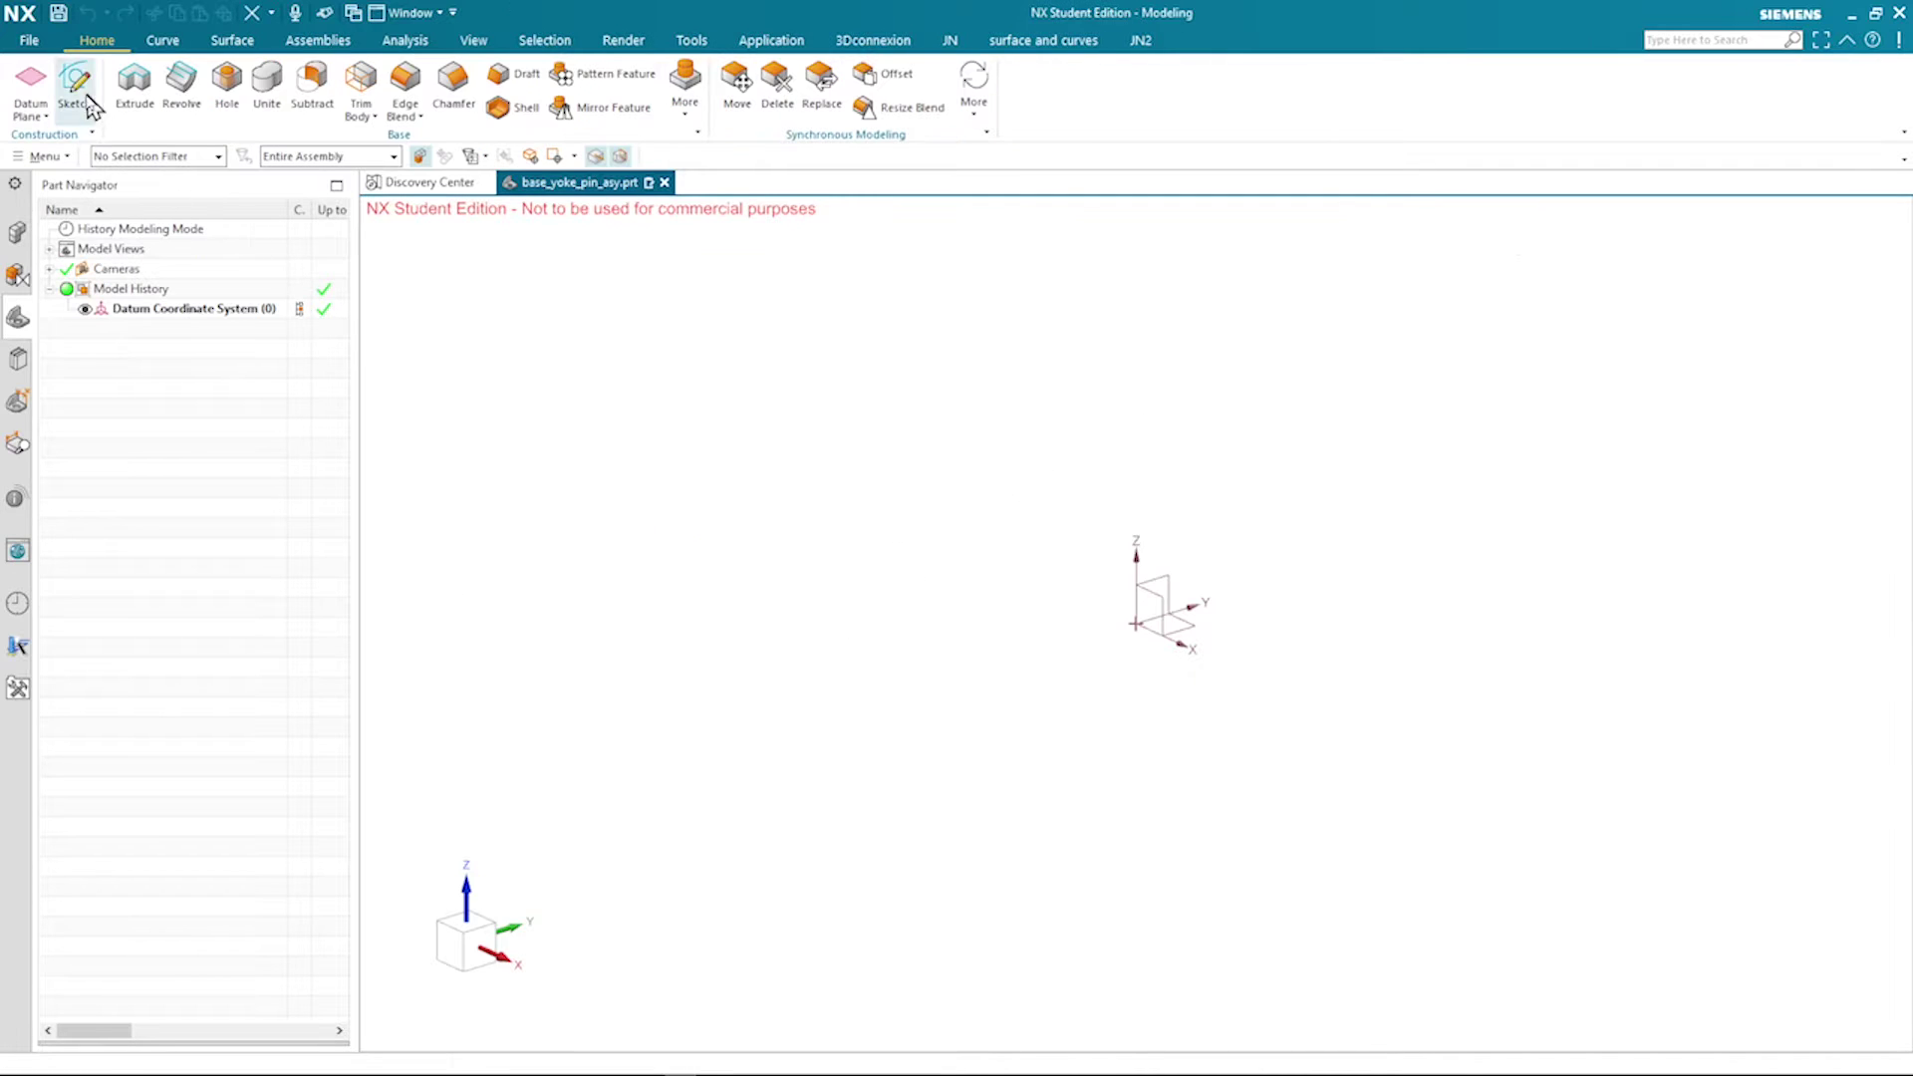
Start a new sketch in the base_yoke_pin_asy part
click(80, 90)
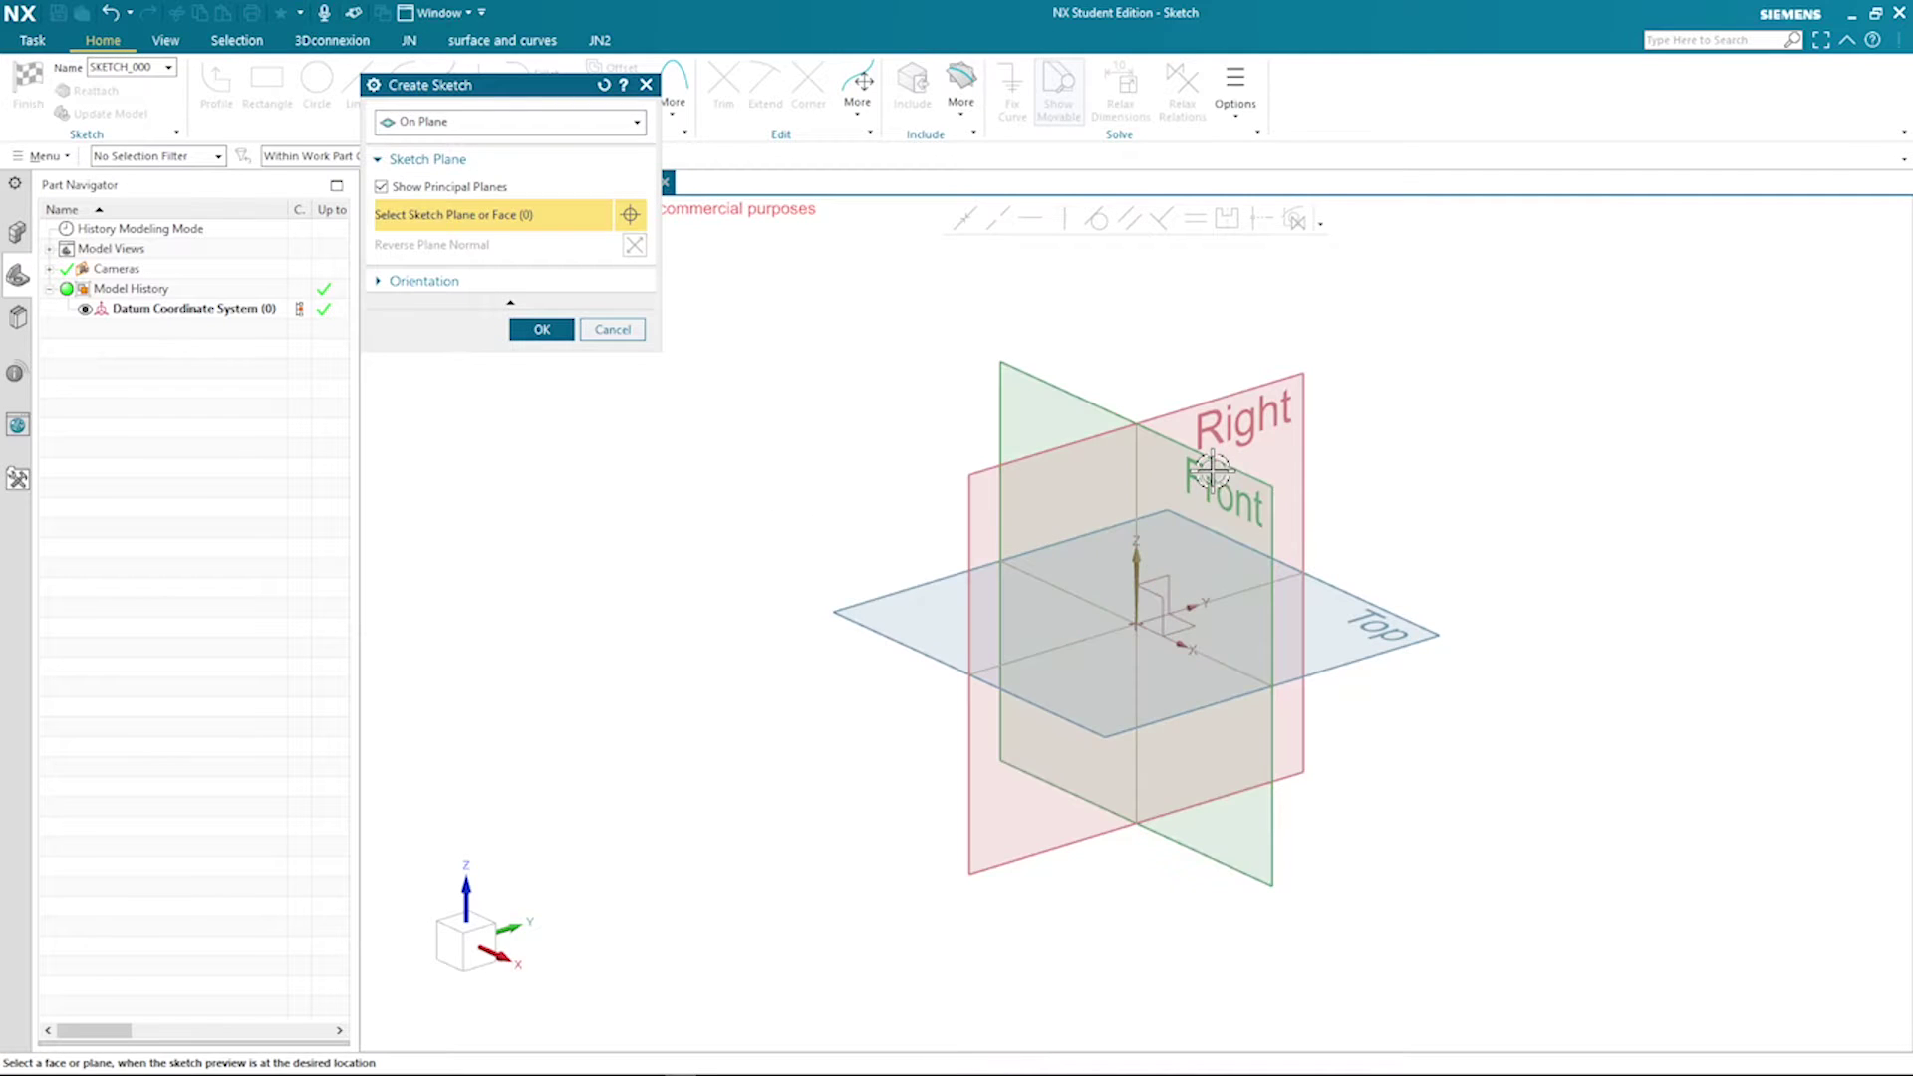
On a datum plane, draw the six-line stepped quarter profile with a slanted V edge, ready to mirror
click(1211, 468)
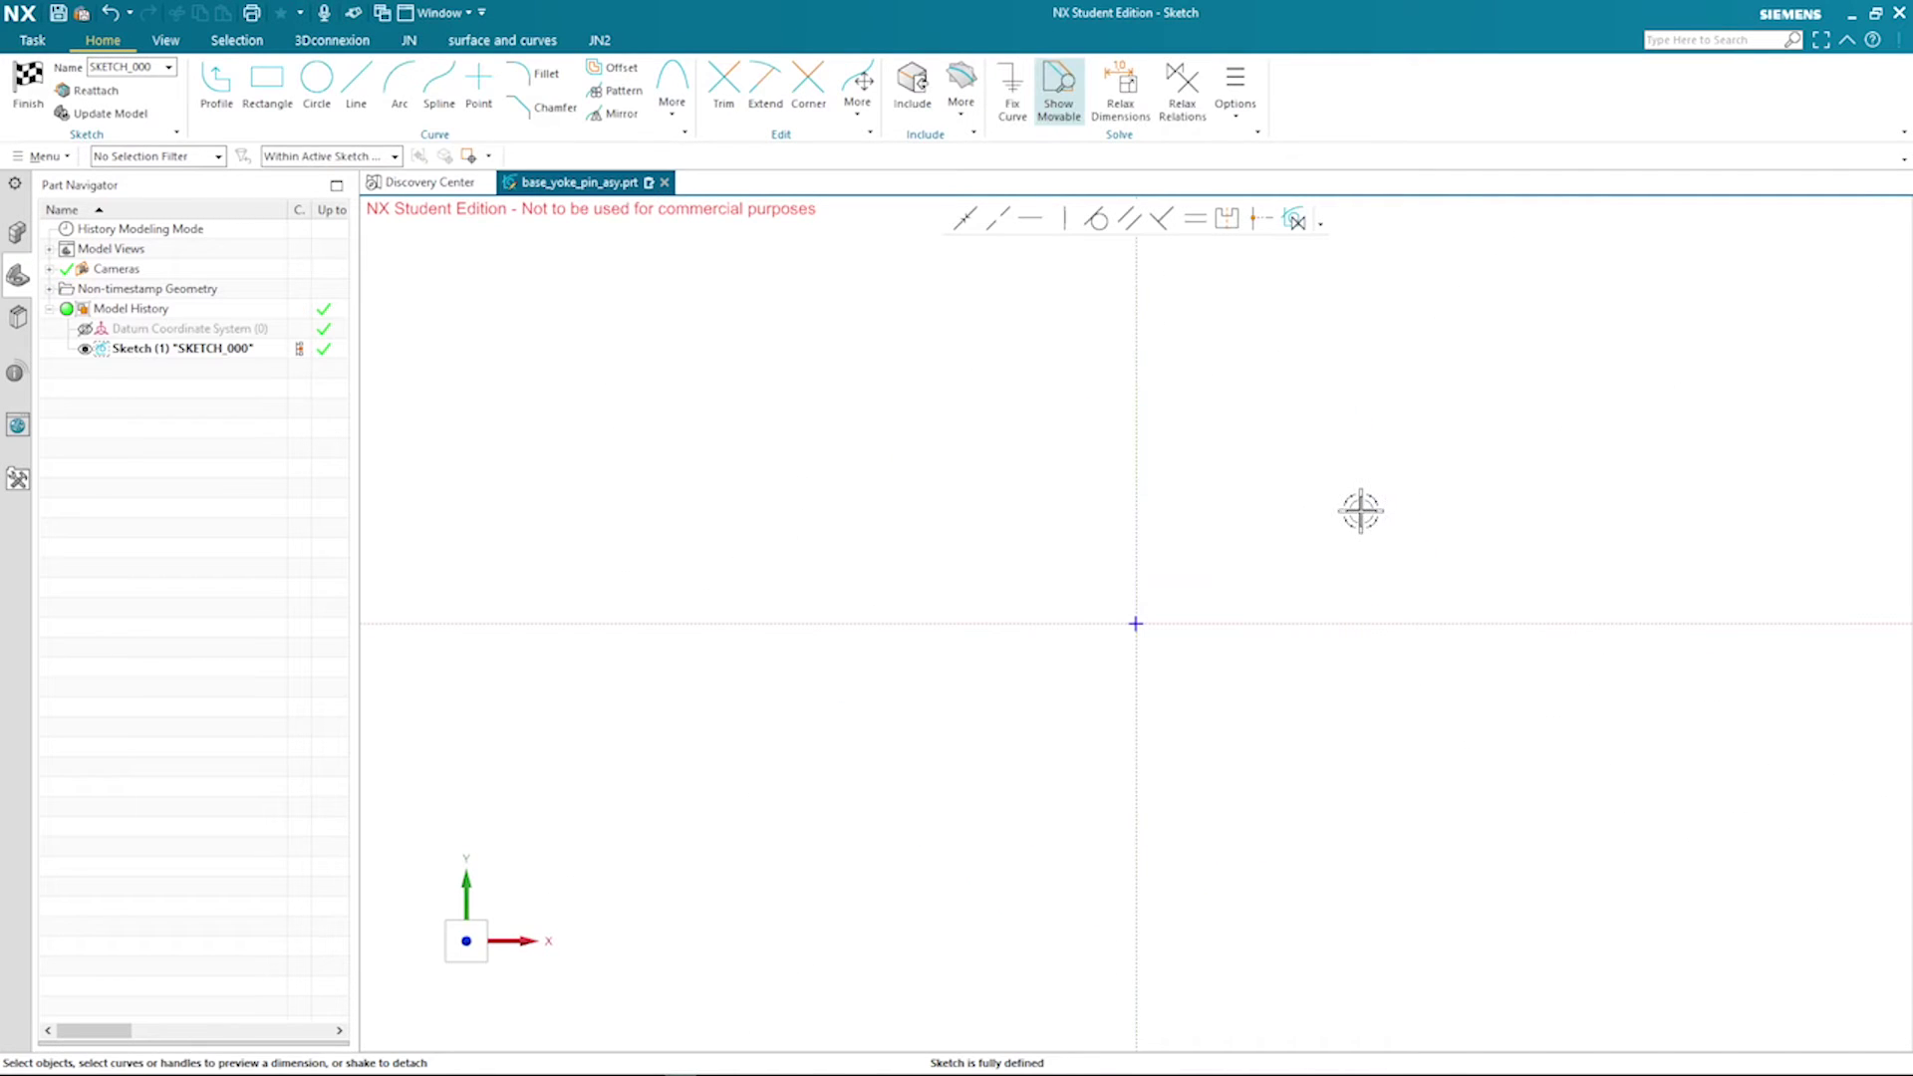
key(z)
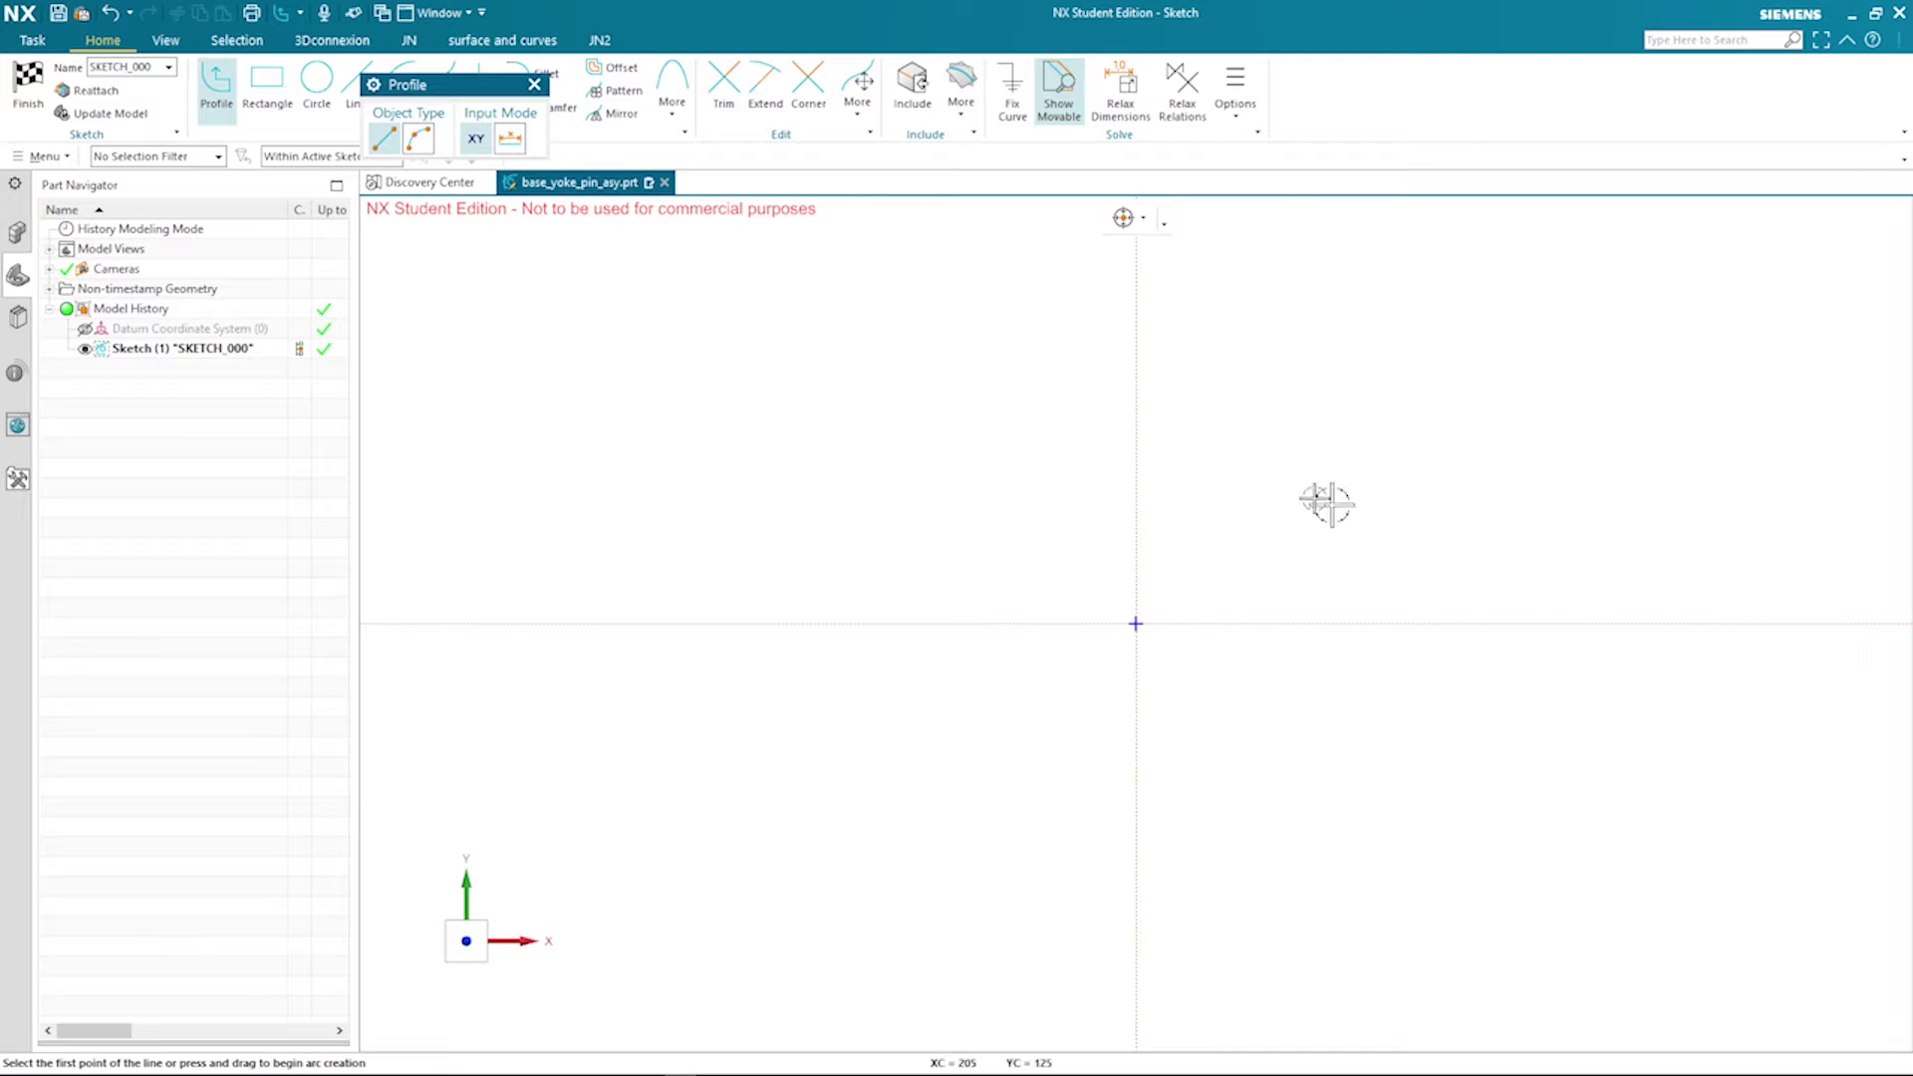
click(1135, 487)
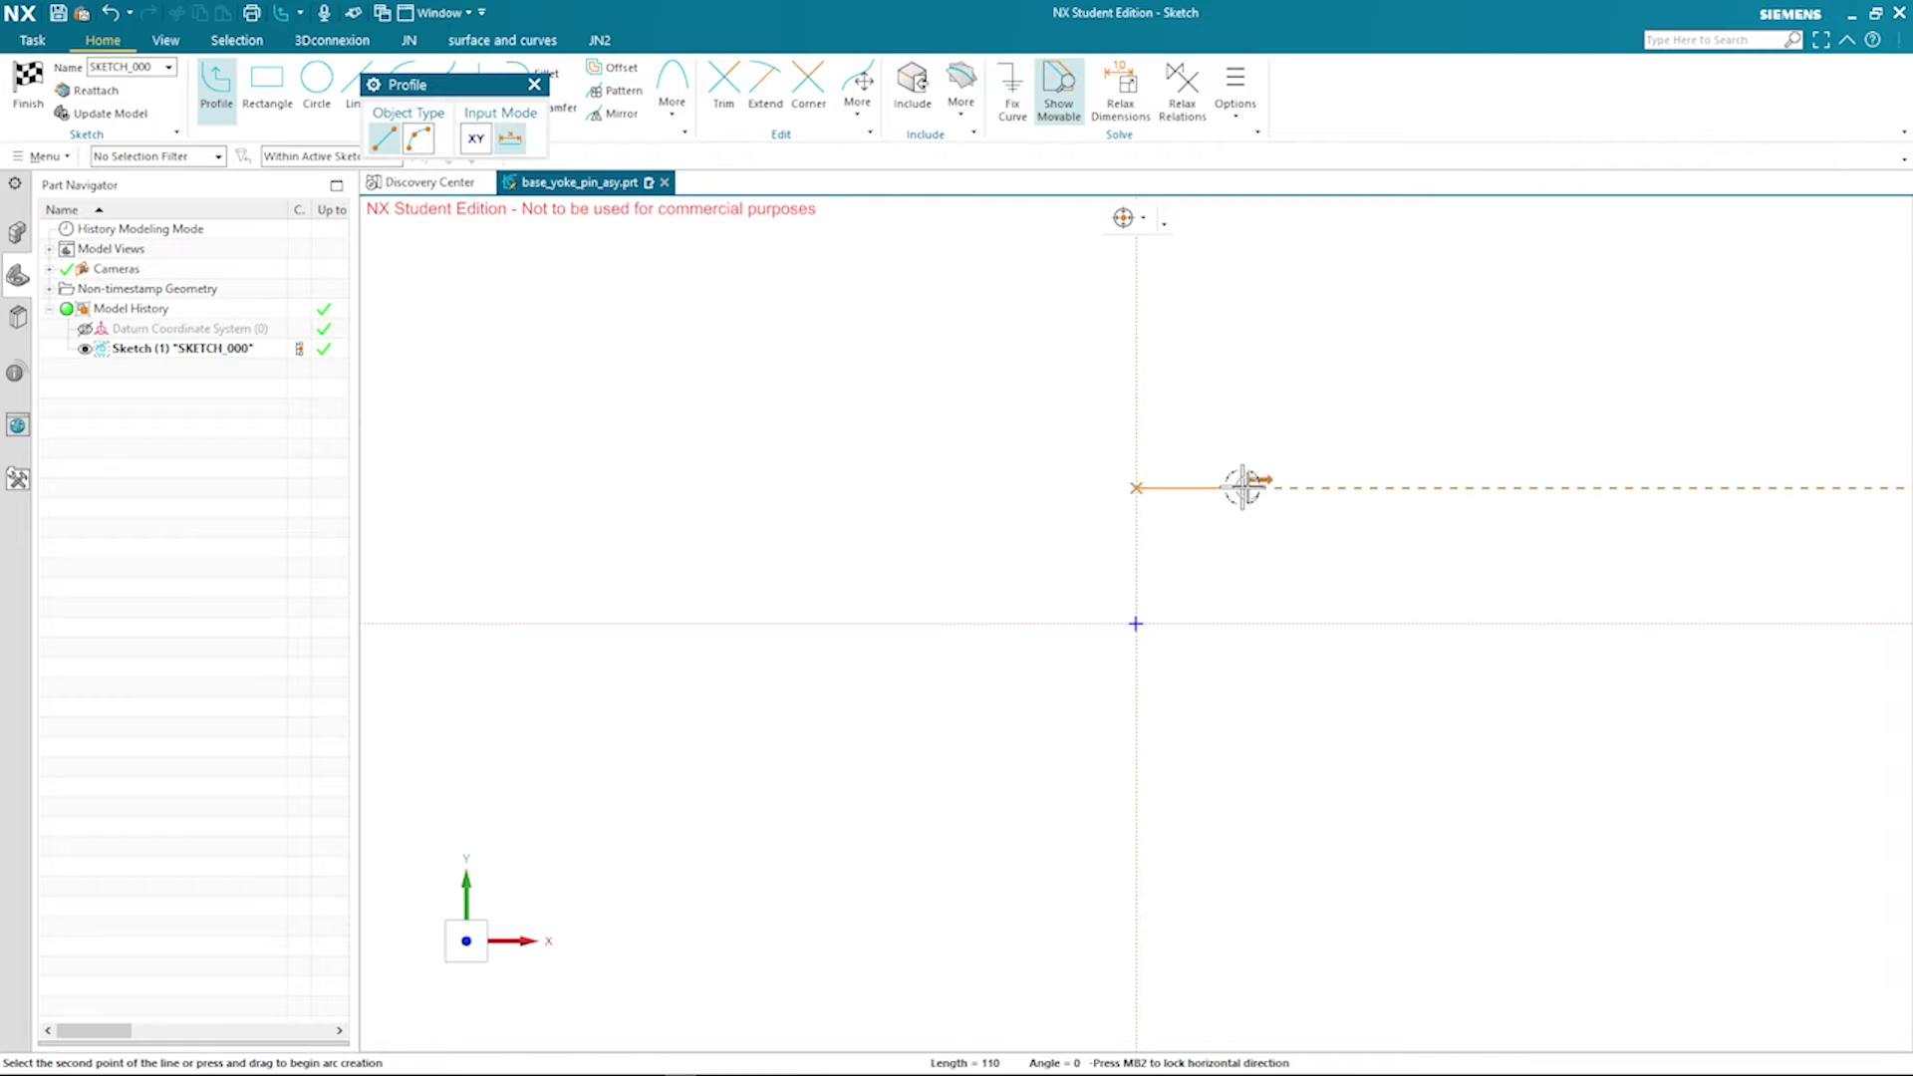
click(1210, 488)
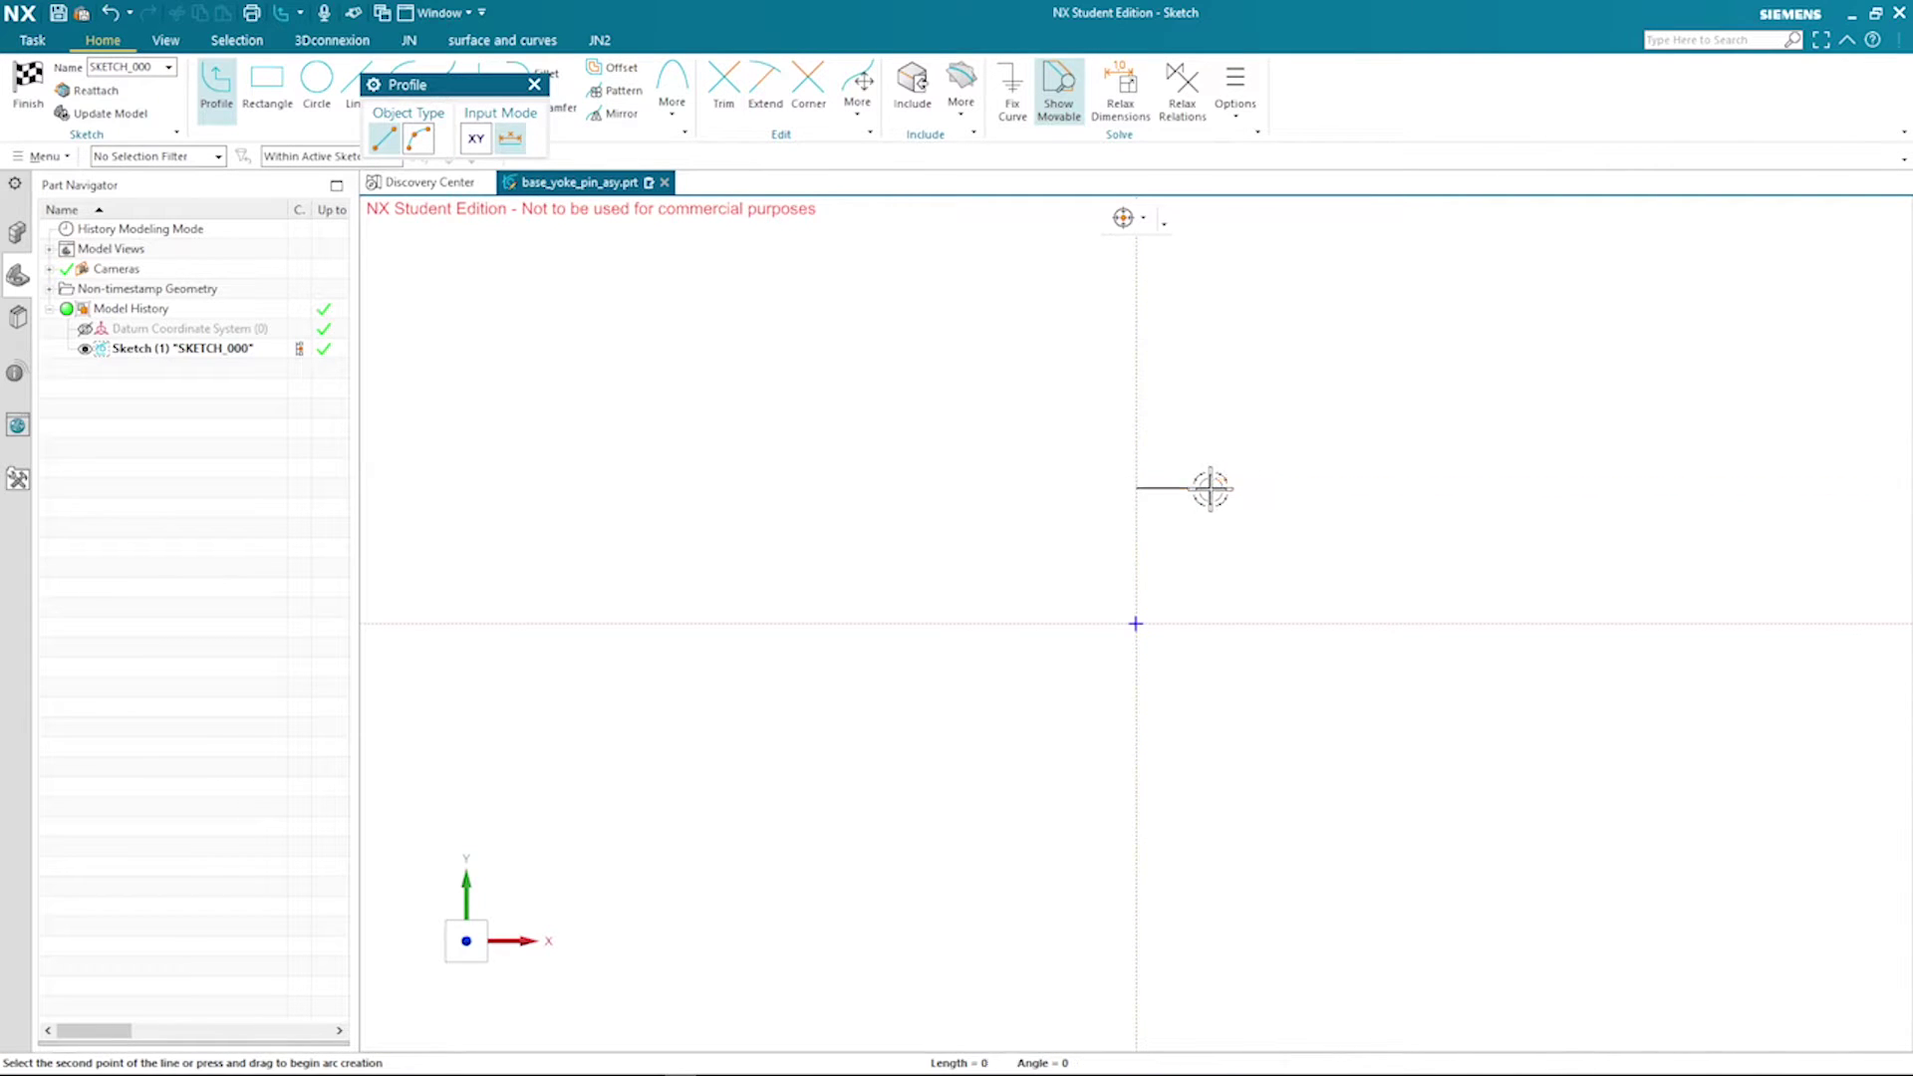
click(1325, 402)
click(1400, 402)
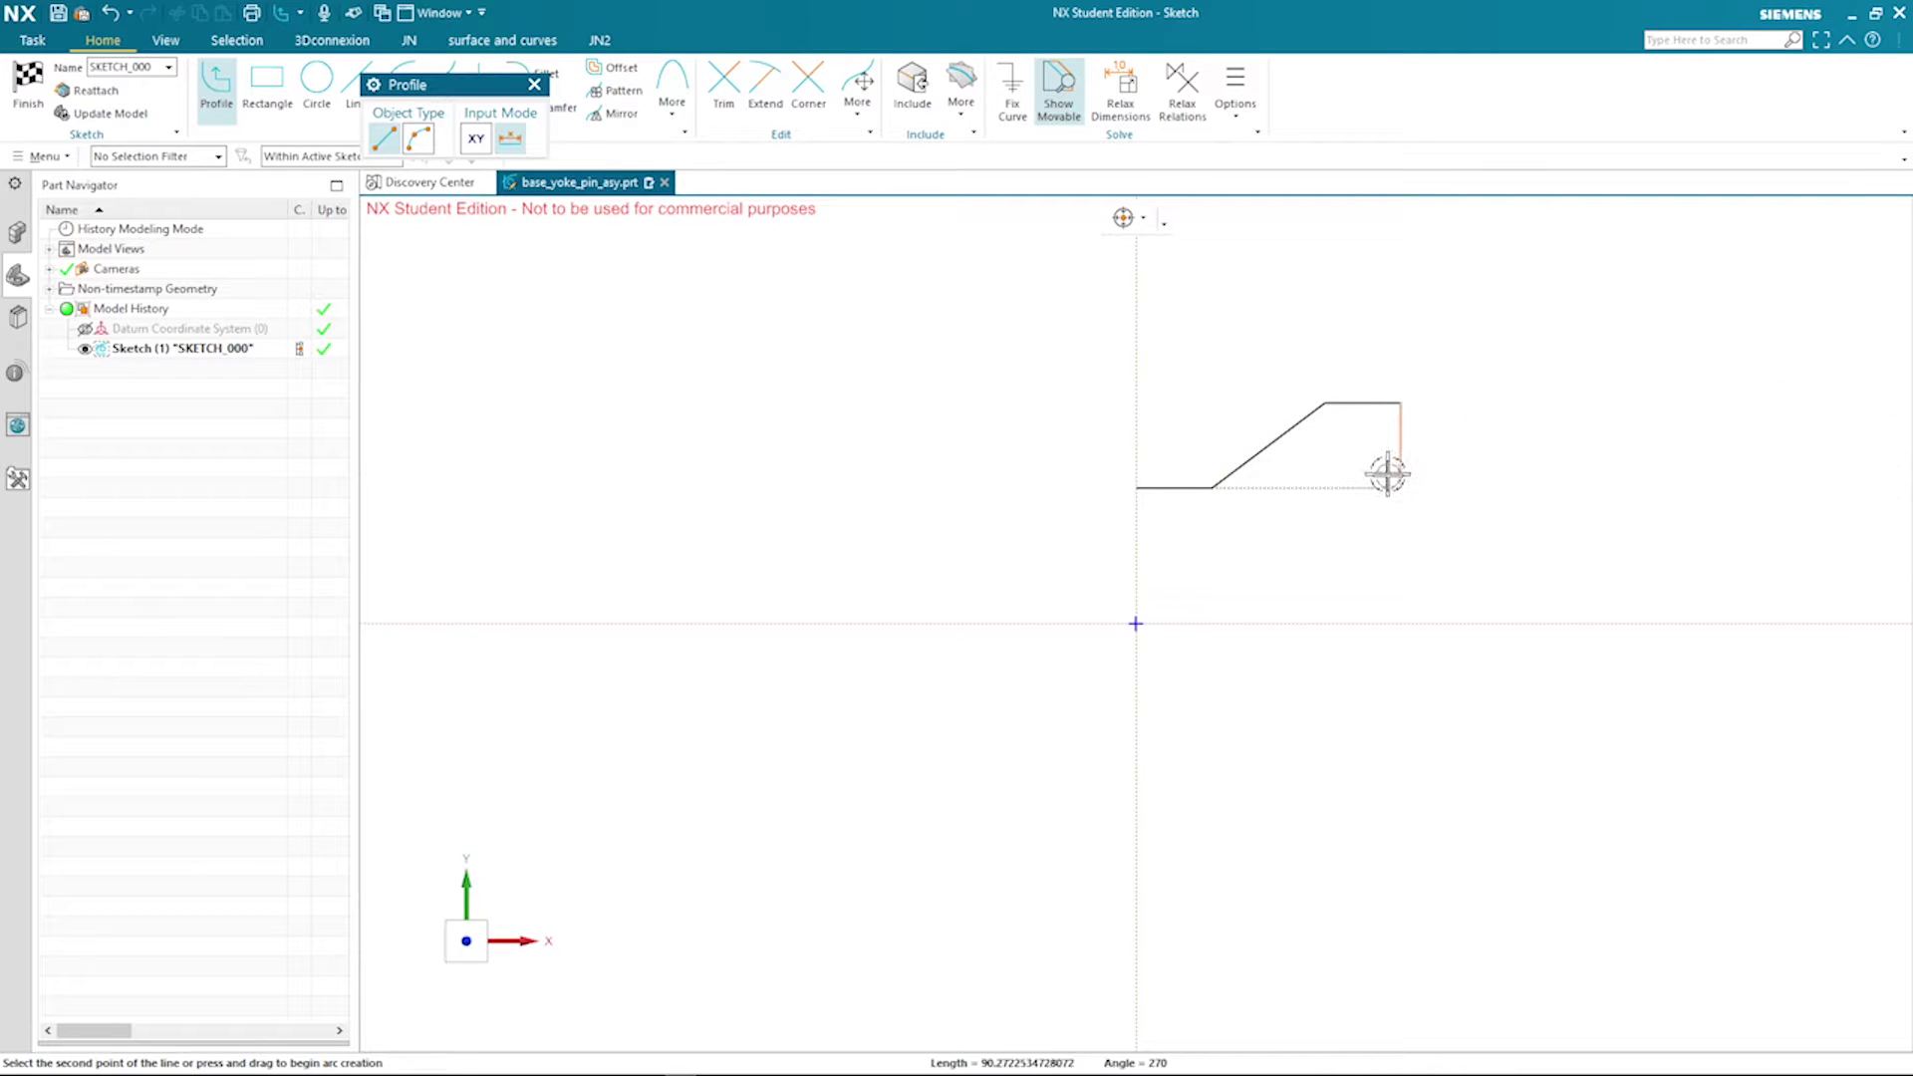
click(1400, 539)
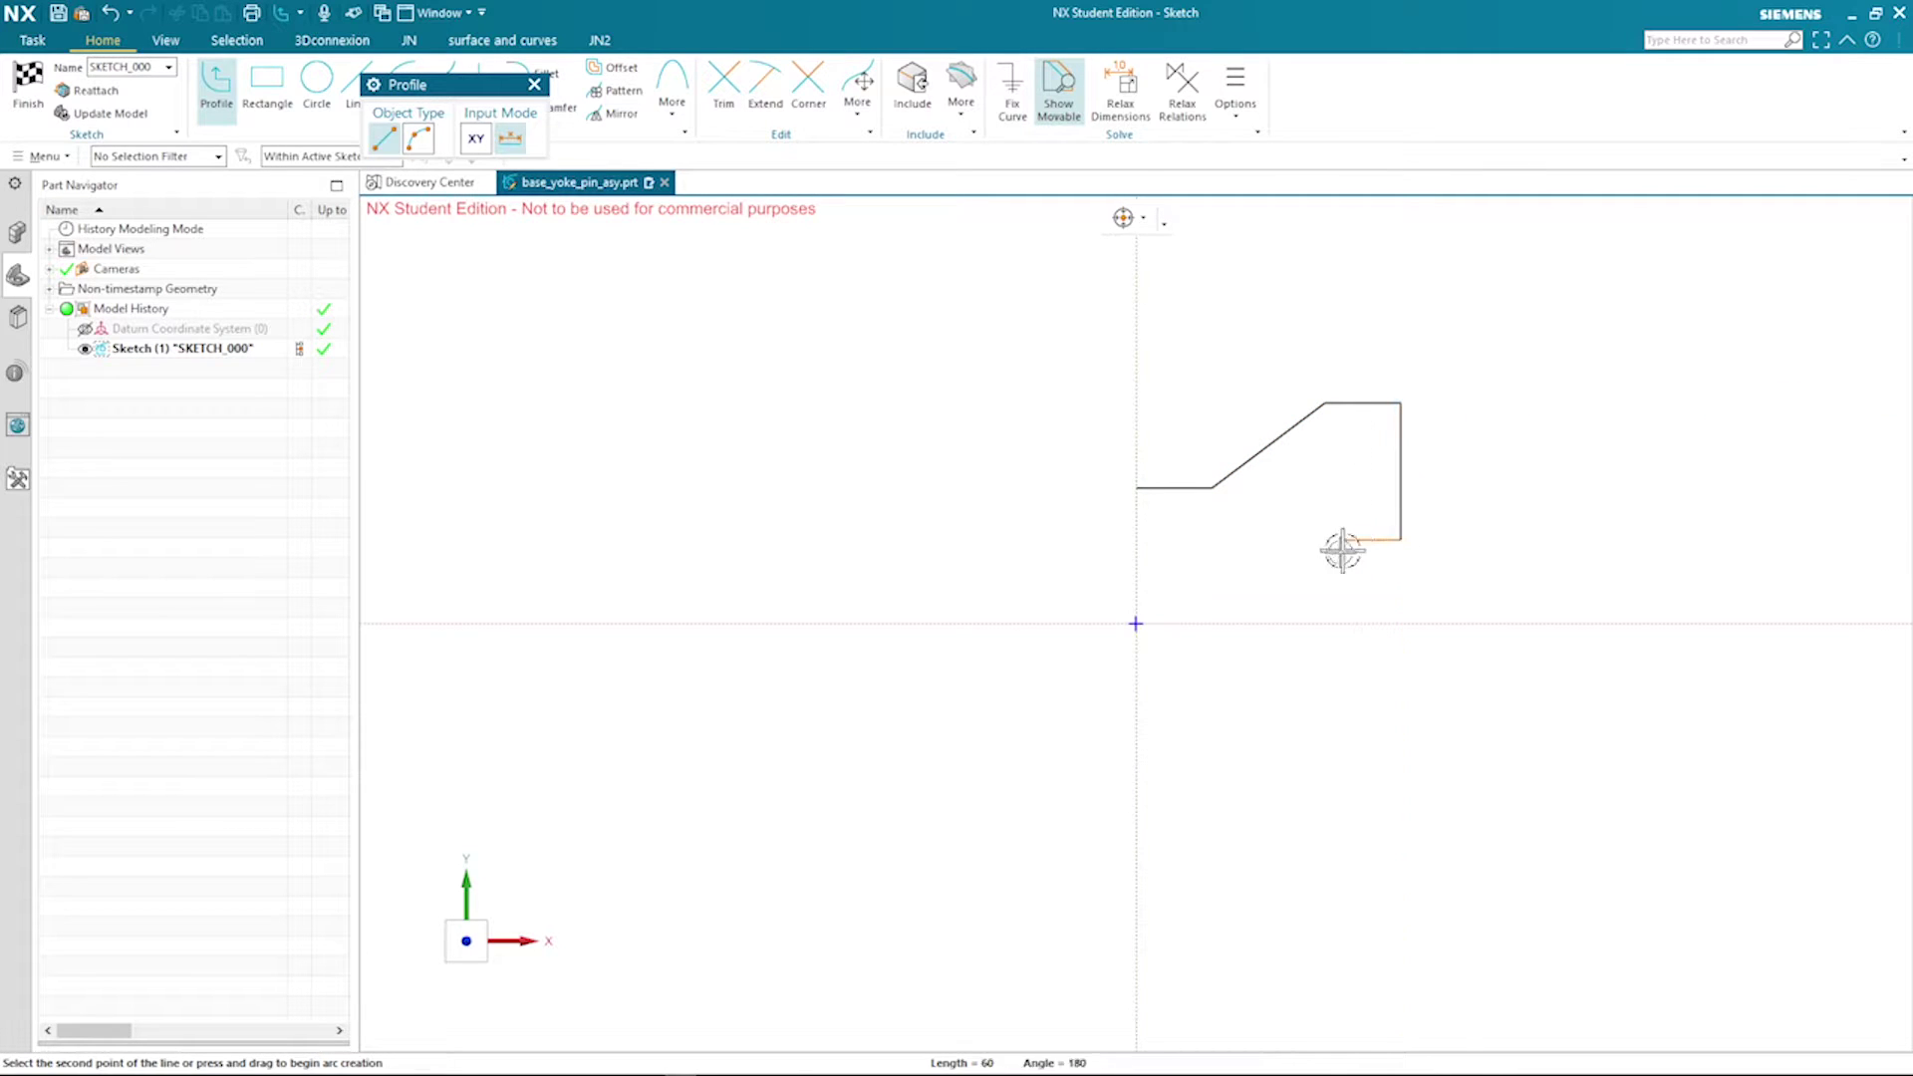
click(1342, 624)
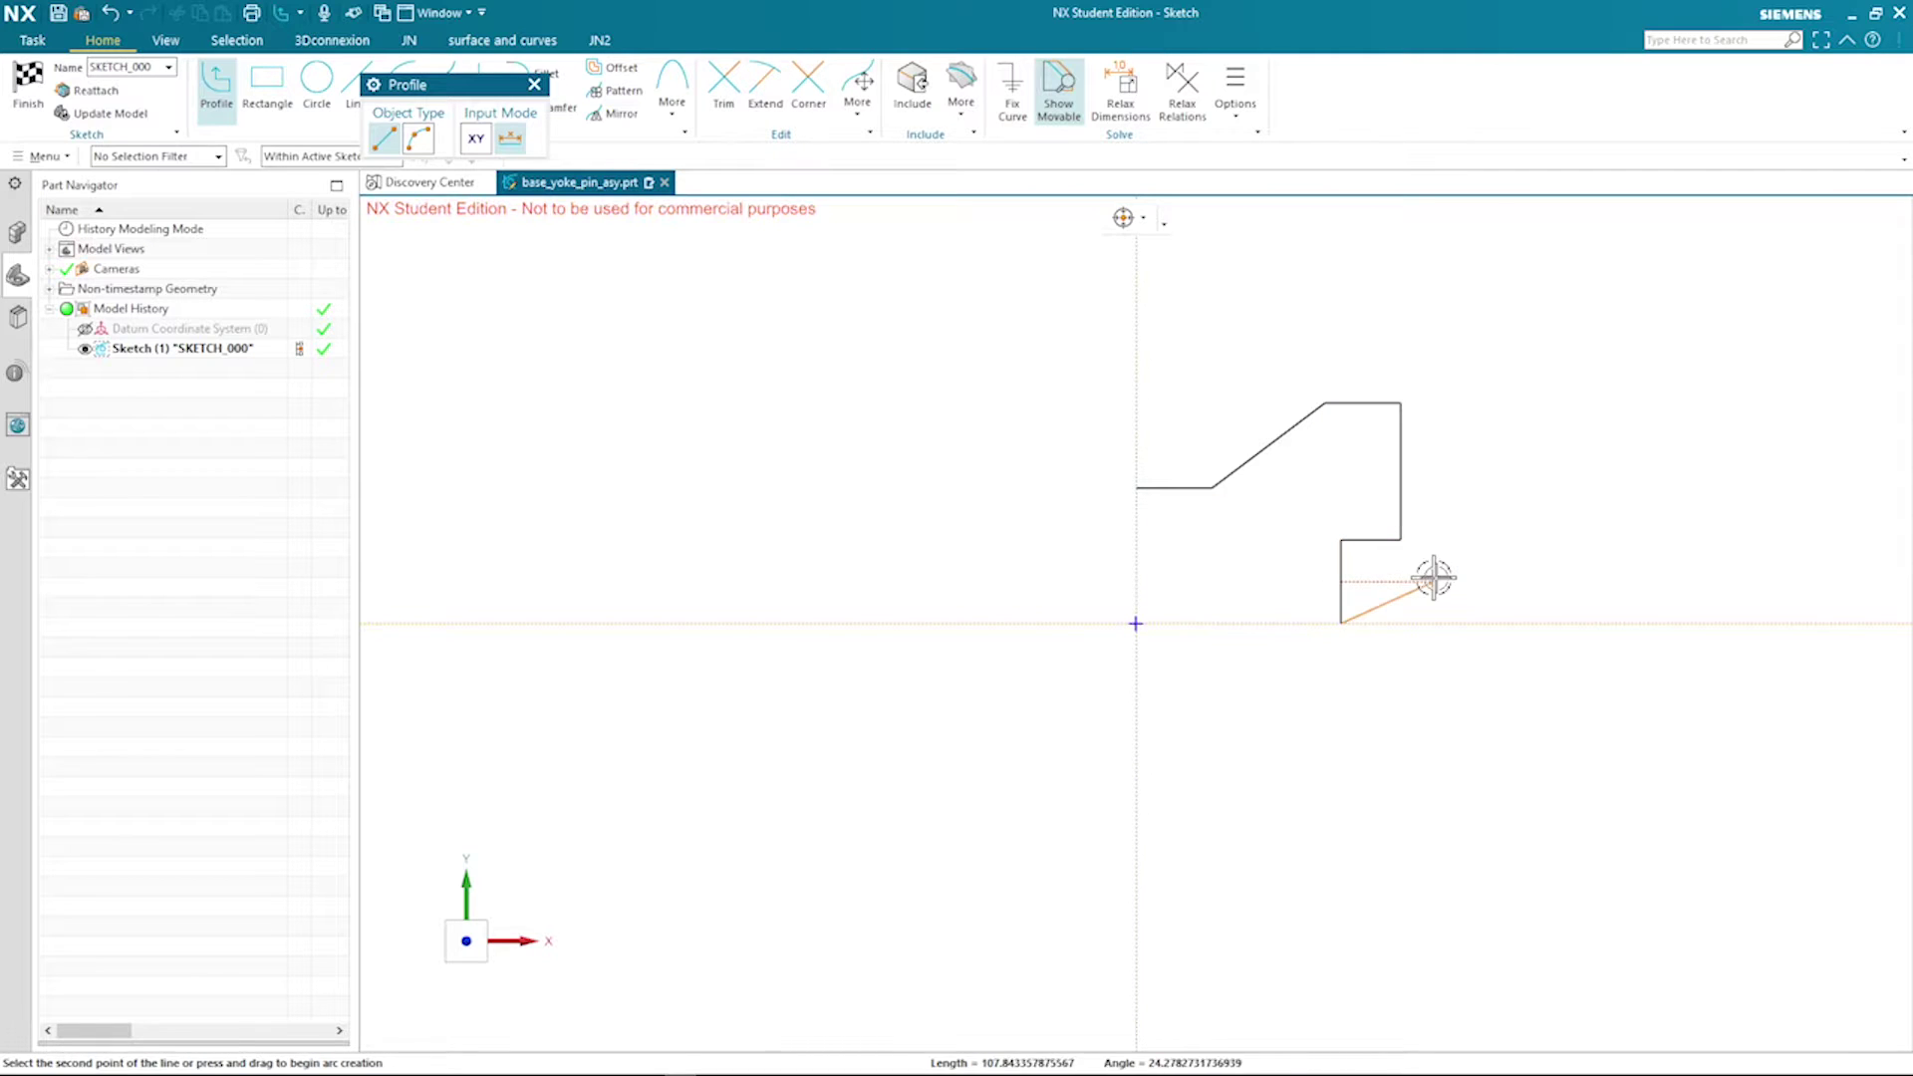
middle_click(1447, 567)
right_click(1521, 548)
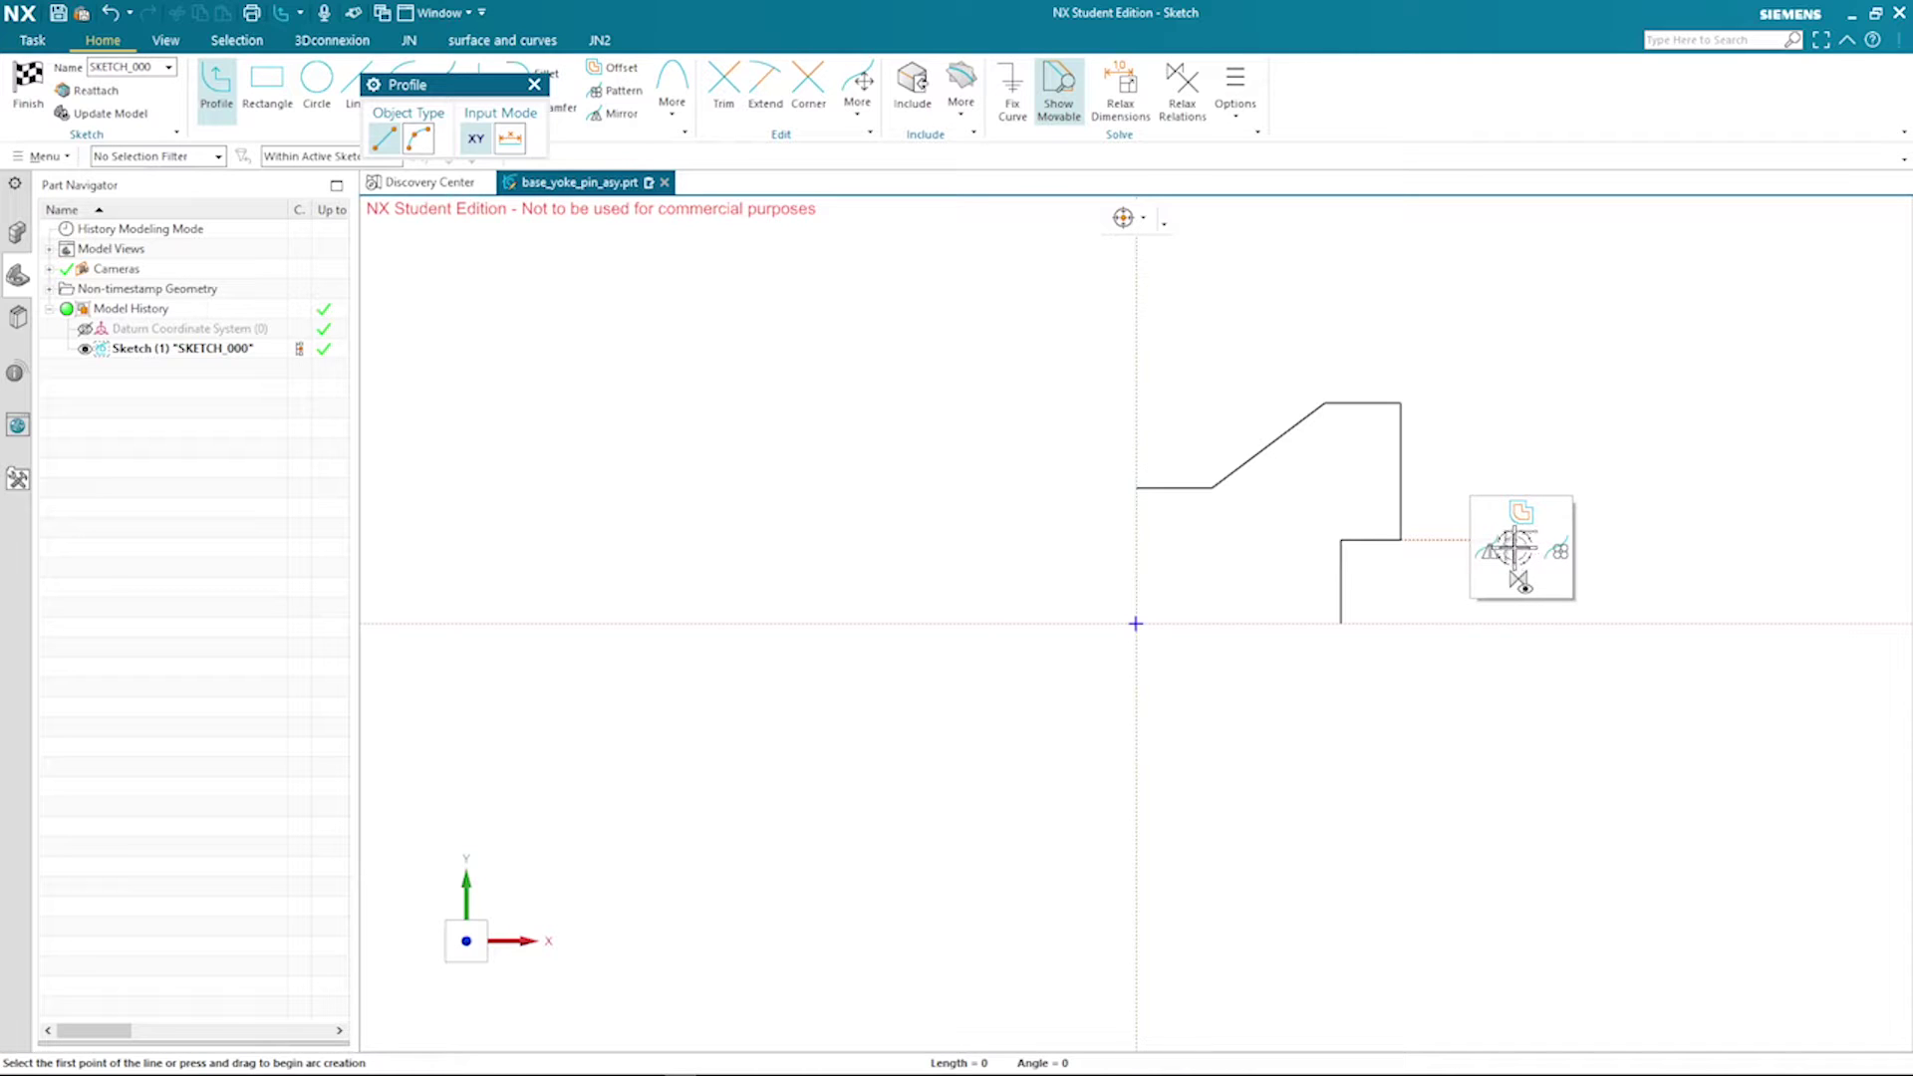
click(1493, 548)
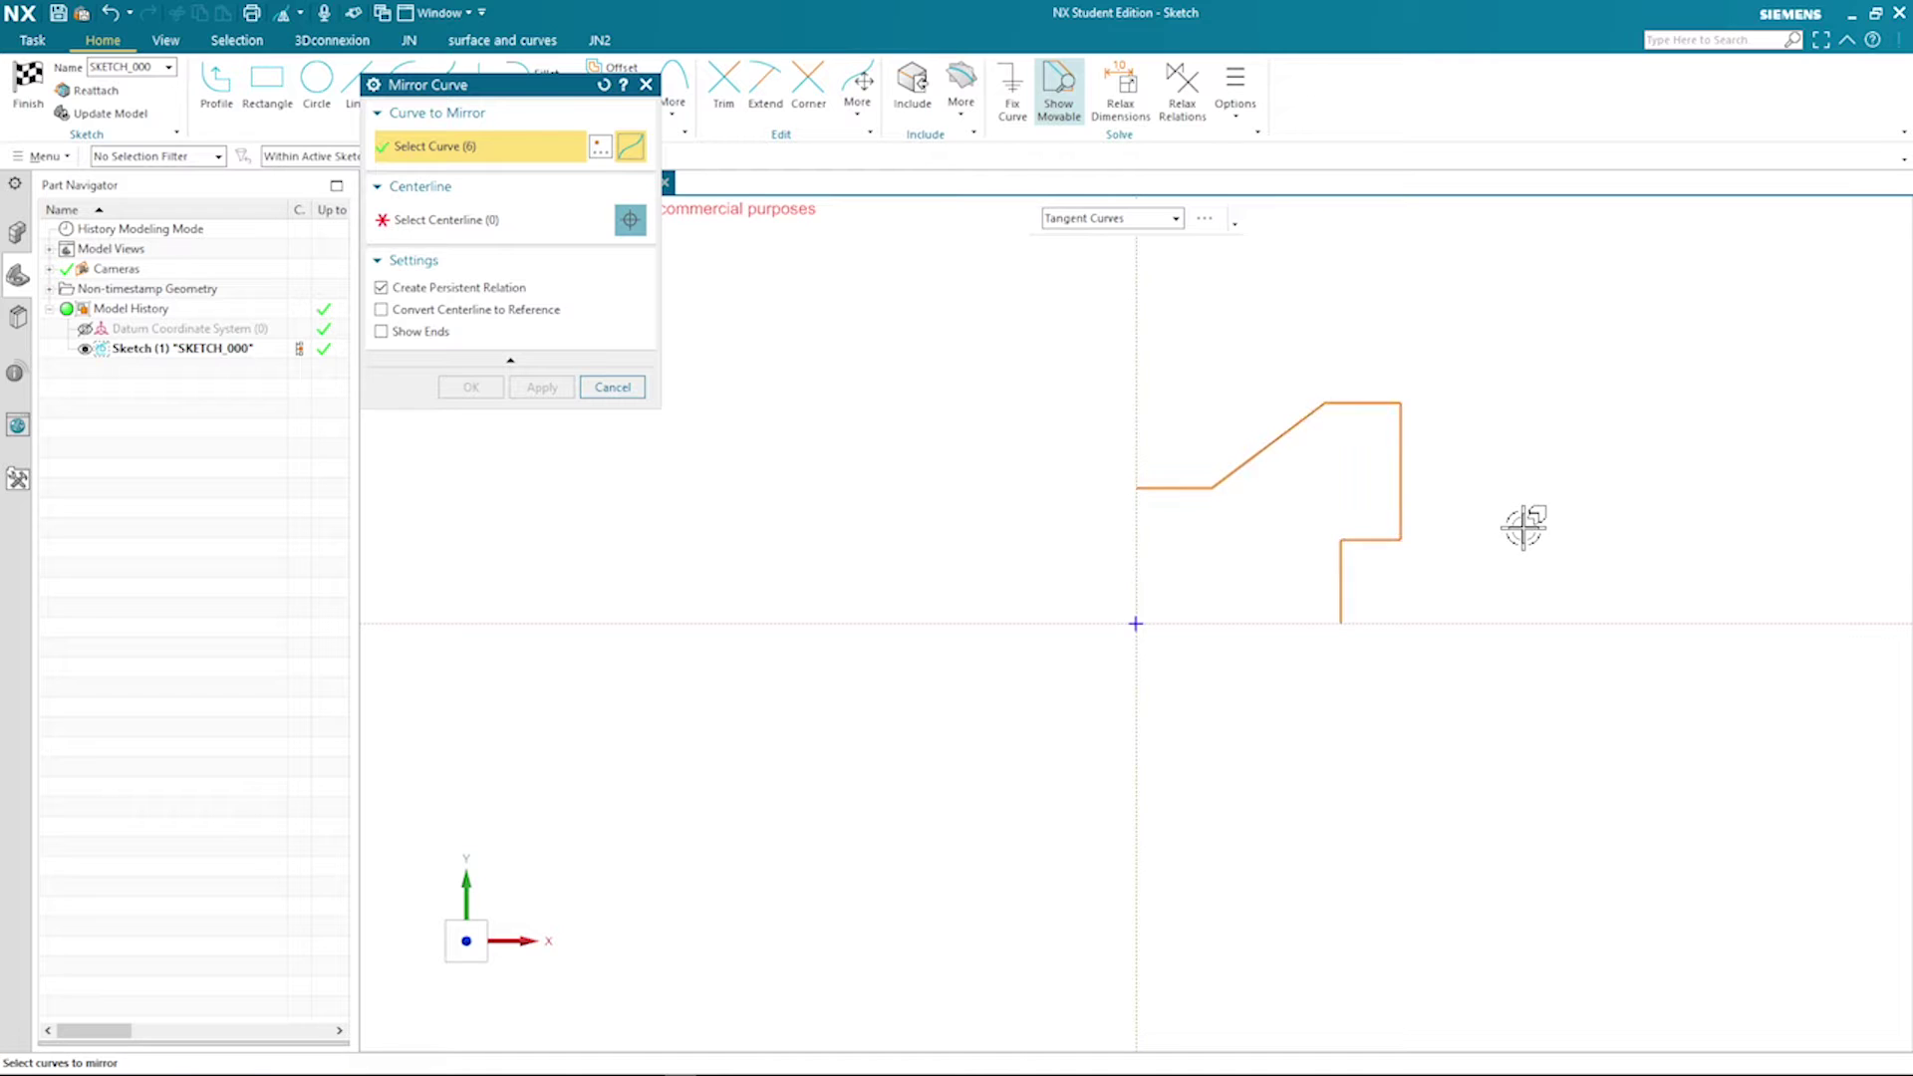
Mirror the six quarter-profile curves across the horizontal axis
middle_click(1021, 519)
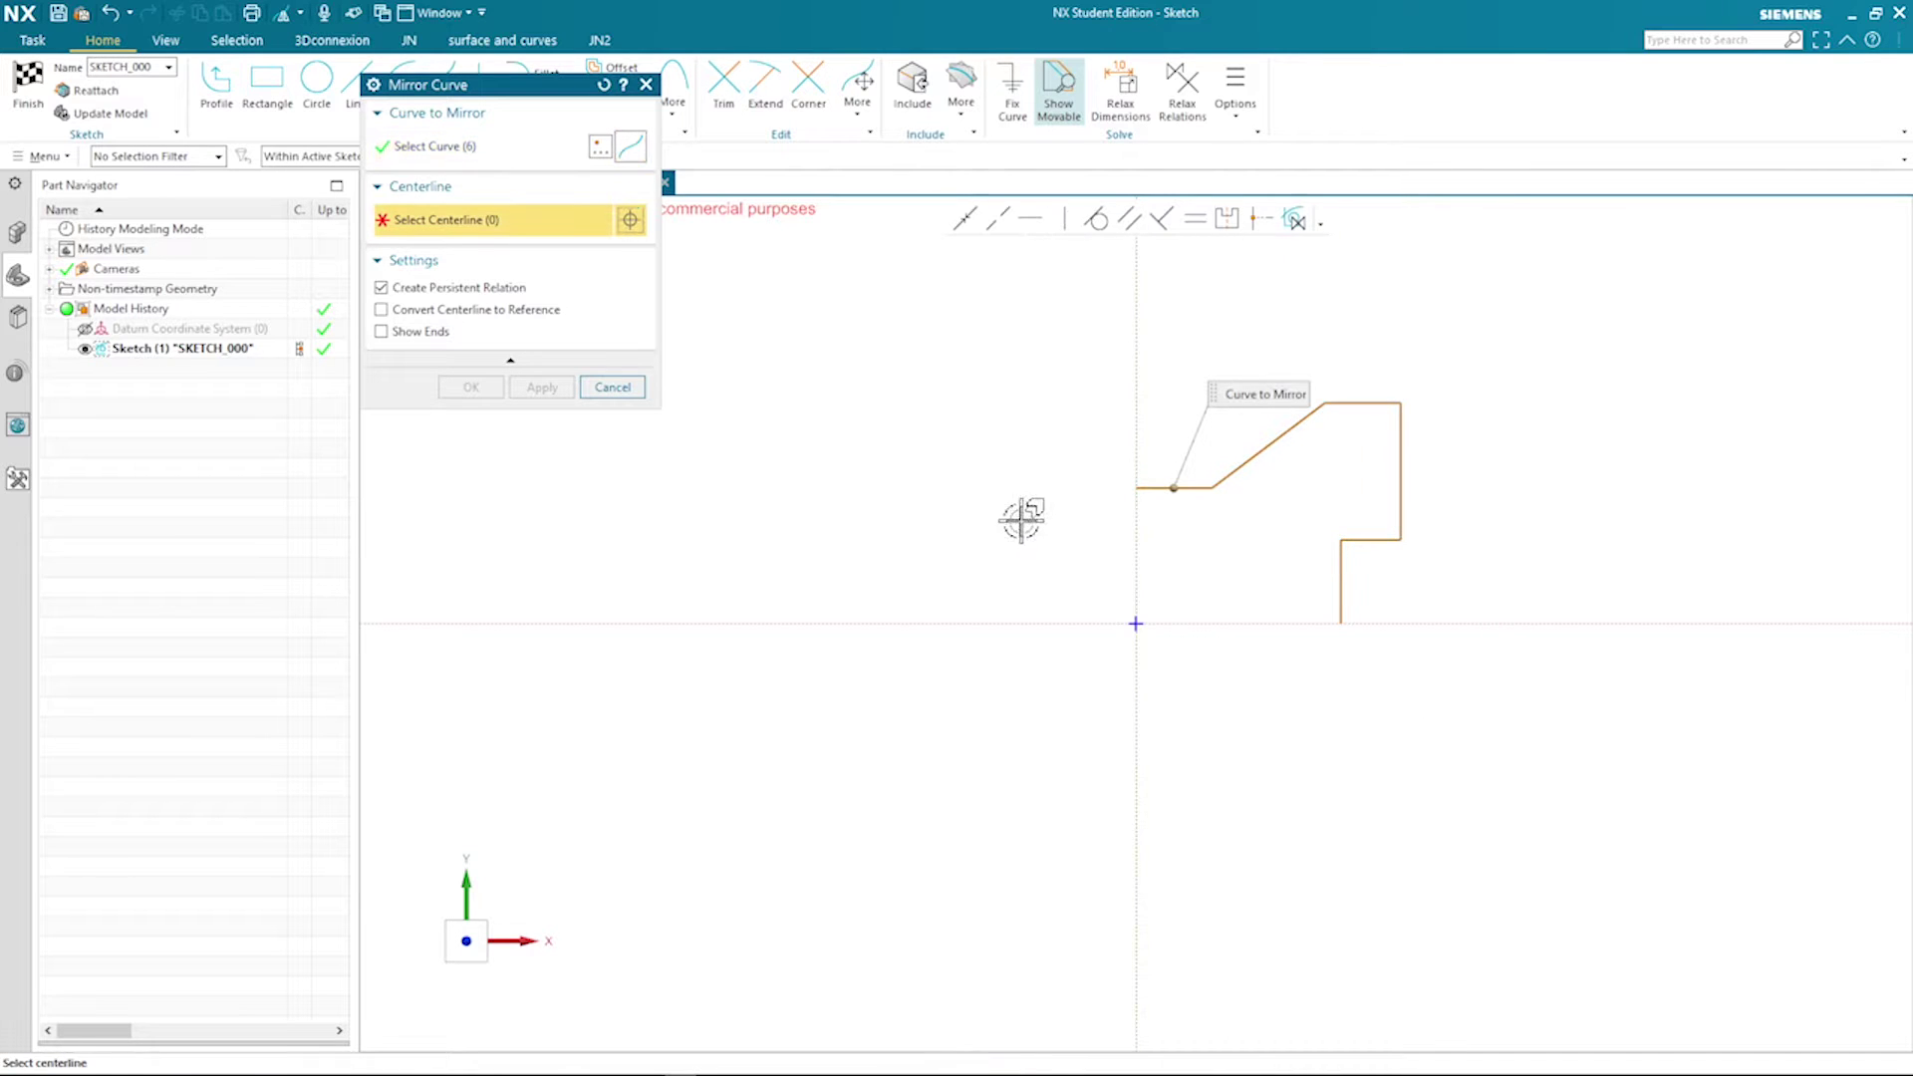
click(1458, 623)
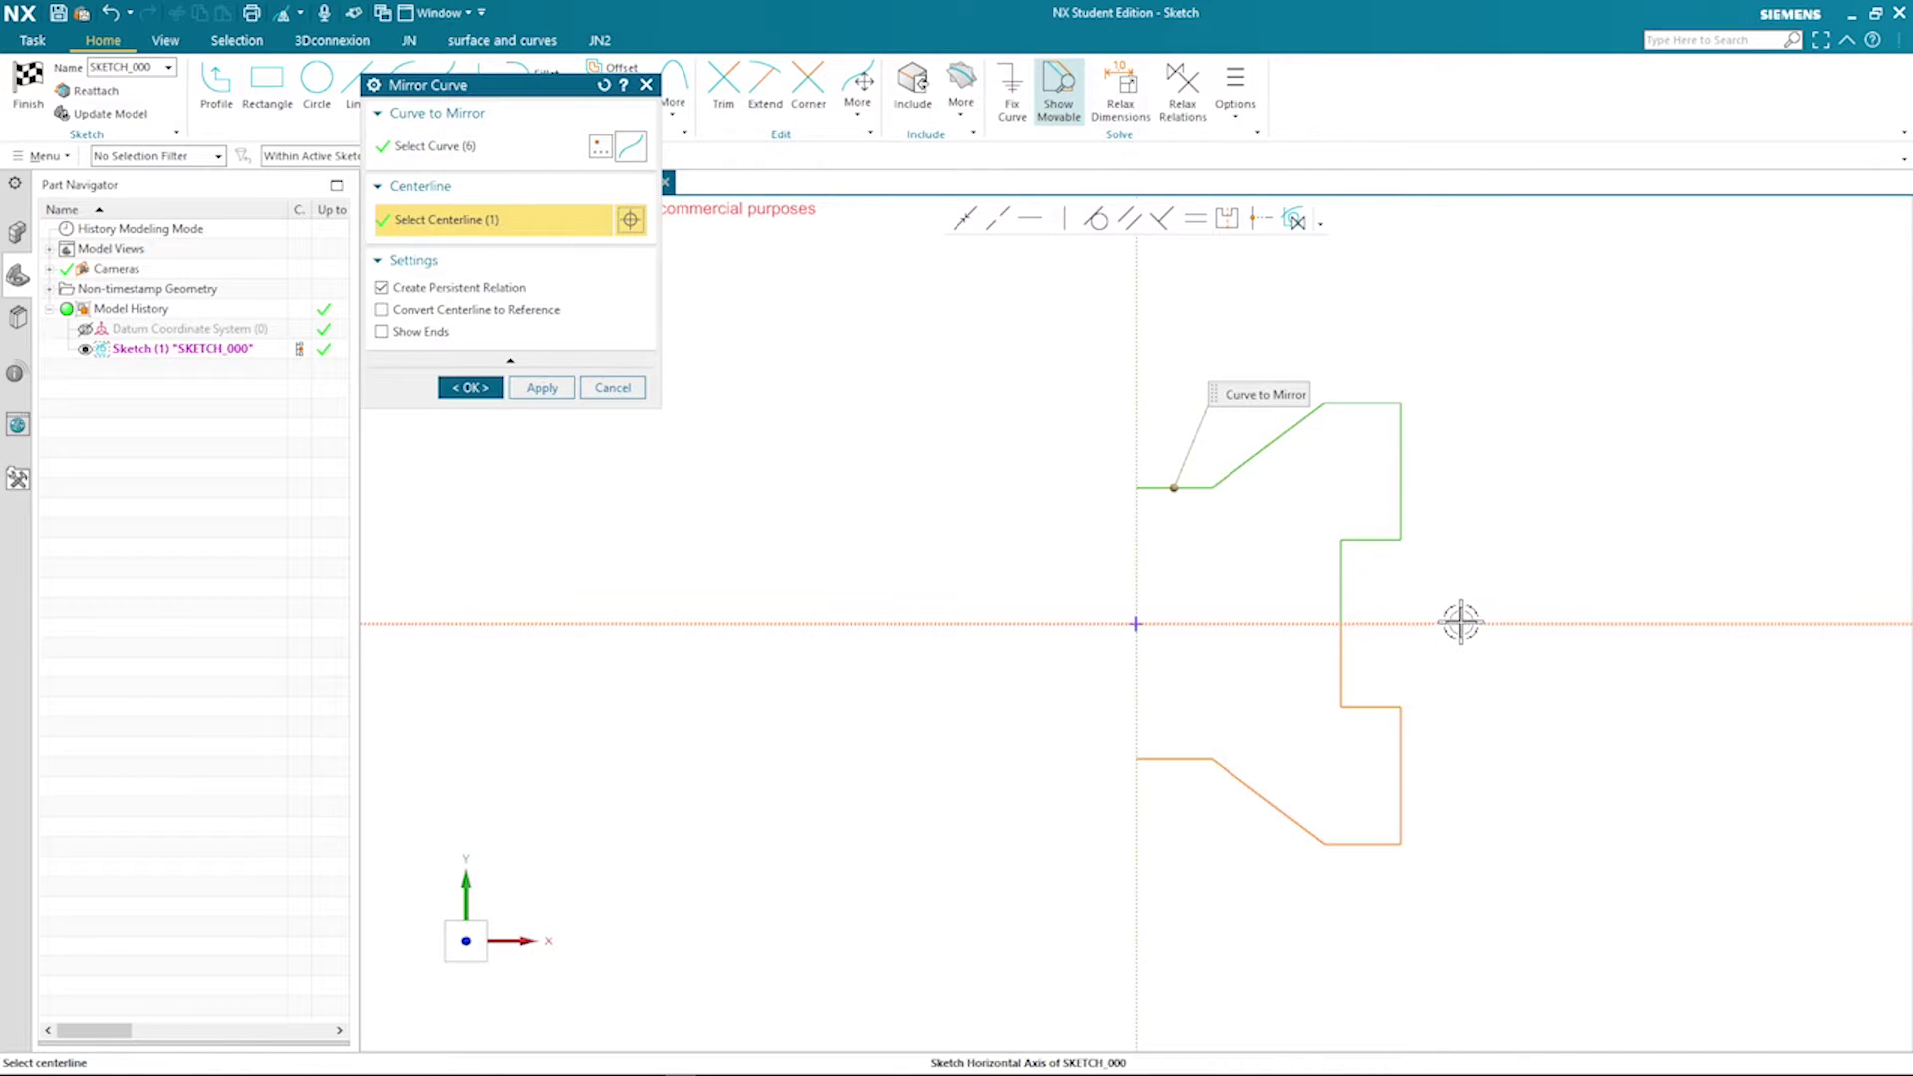
middle_click(1524, 548)
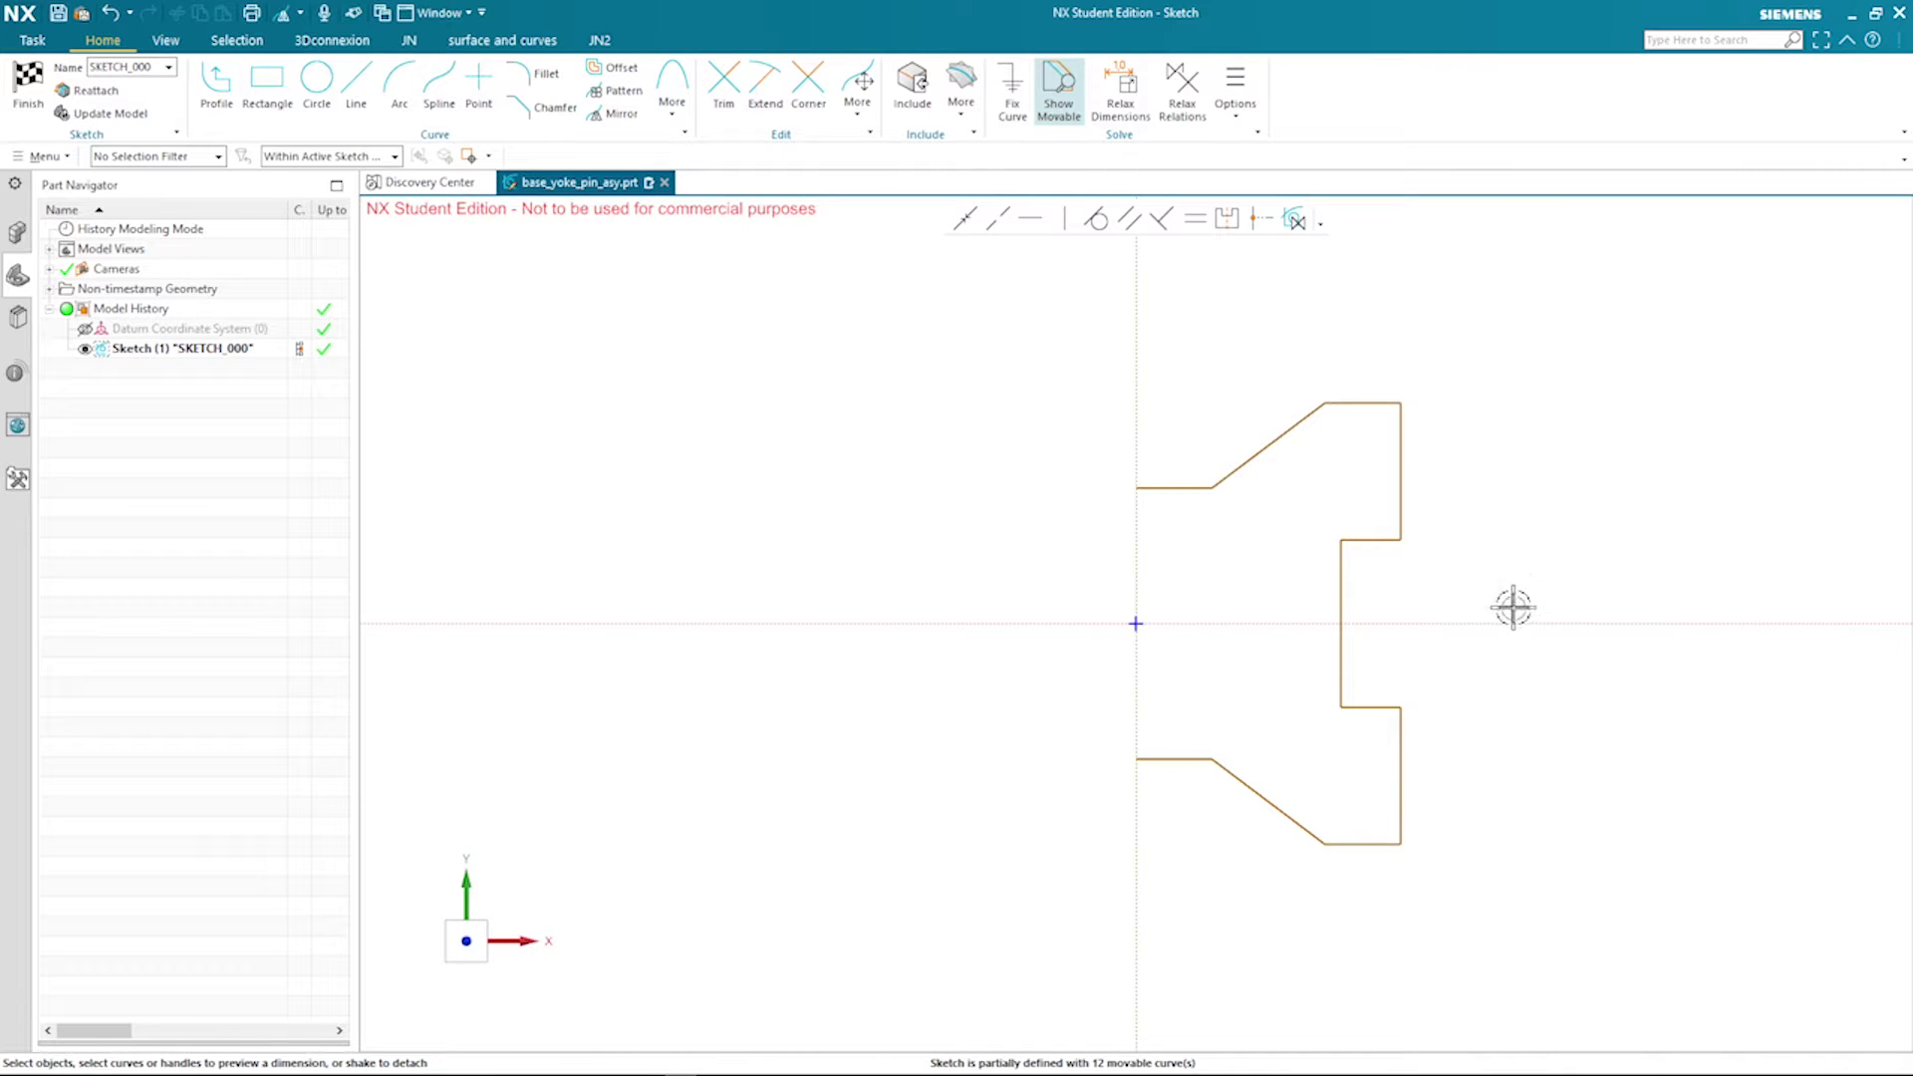
Mirror all twelve curves across the vertical axis to close the outline
right_click(1564, 708)
click(1526, 709)
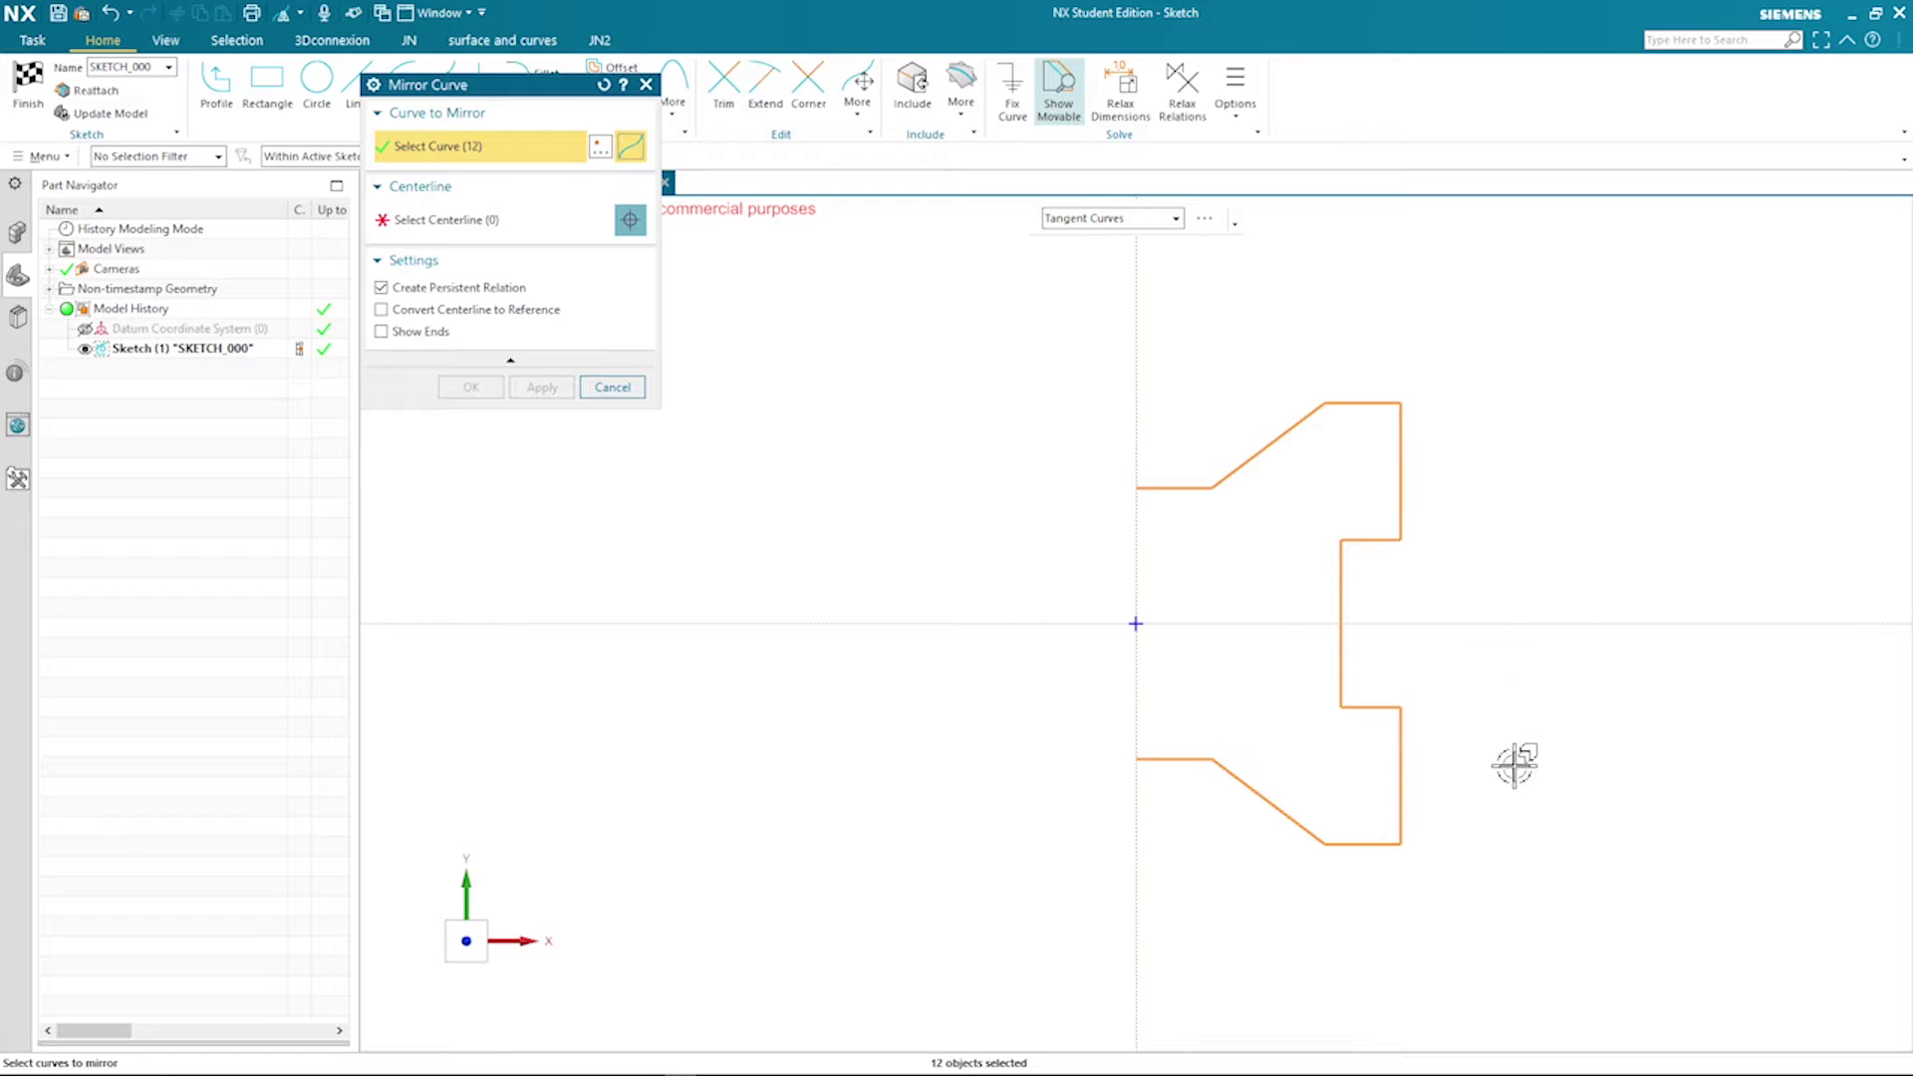
middle_click(977, 711)
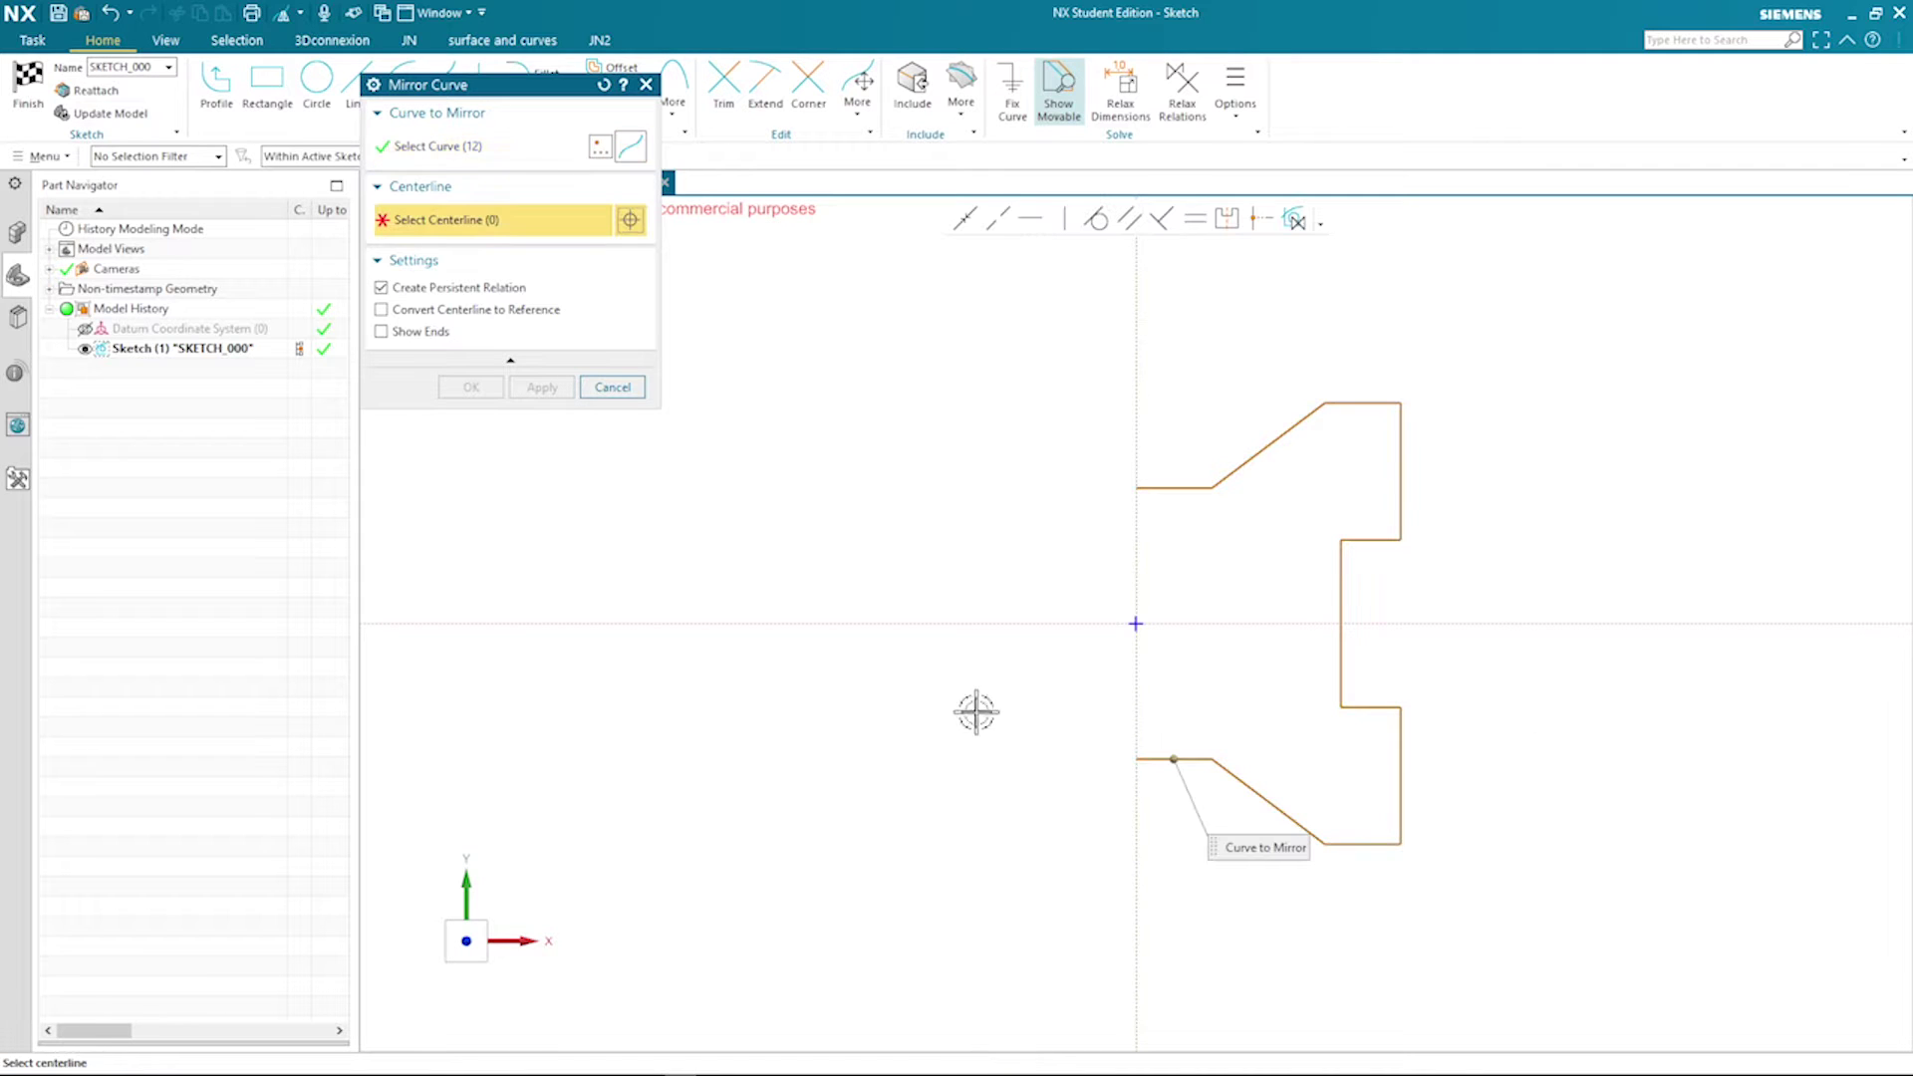
click(1135, 837)
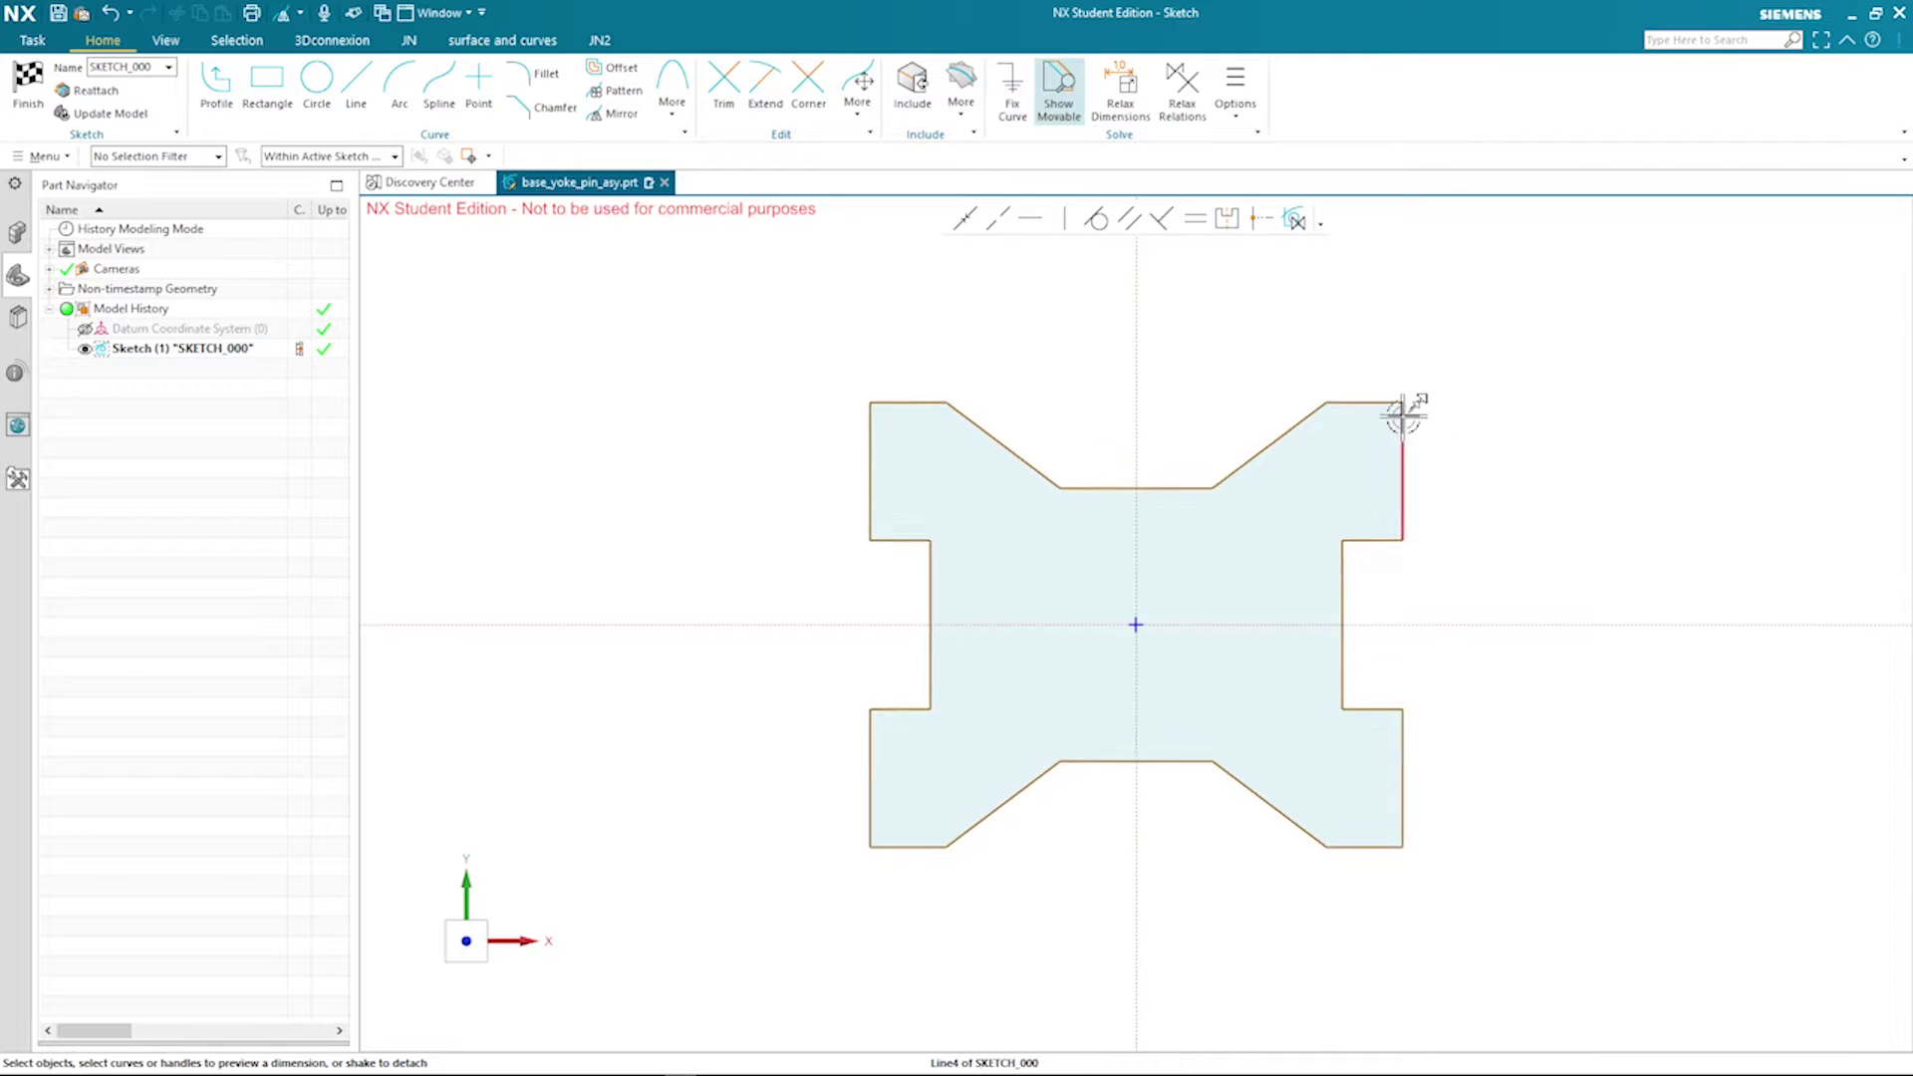
scroll(1408, 414, up, 3)
Dimension the upper groove angle at 50° and the right outer edge height at 24
click(1434, 473)
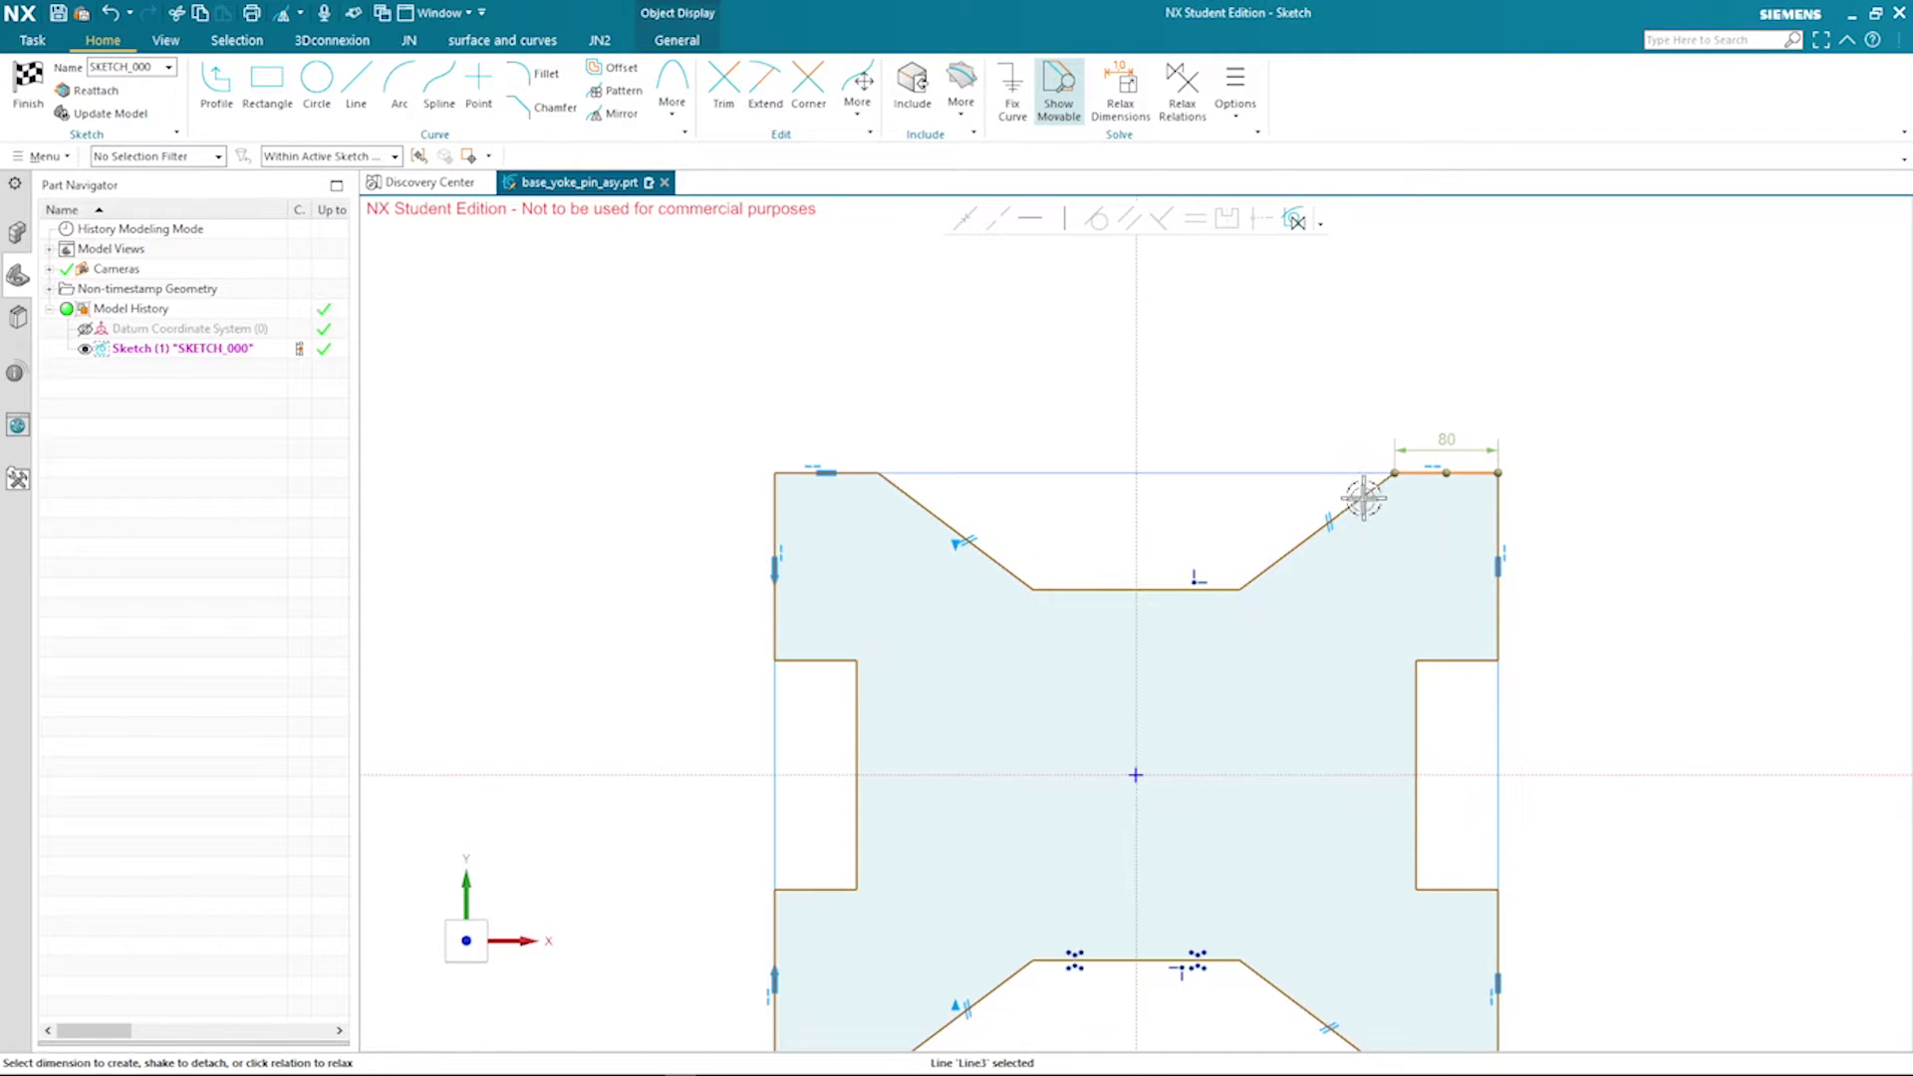
click(1349, 503)
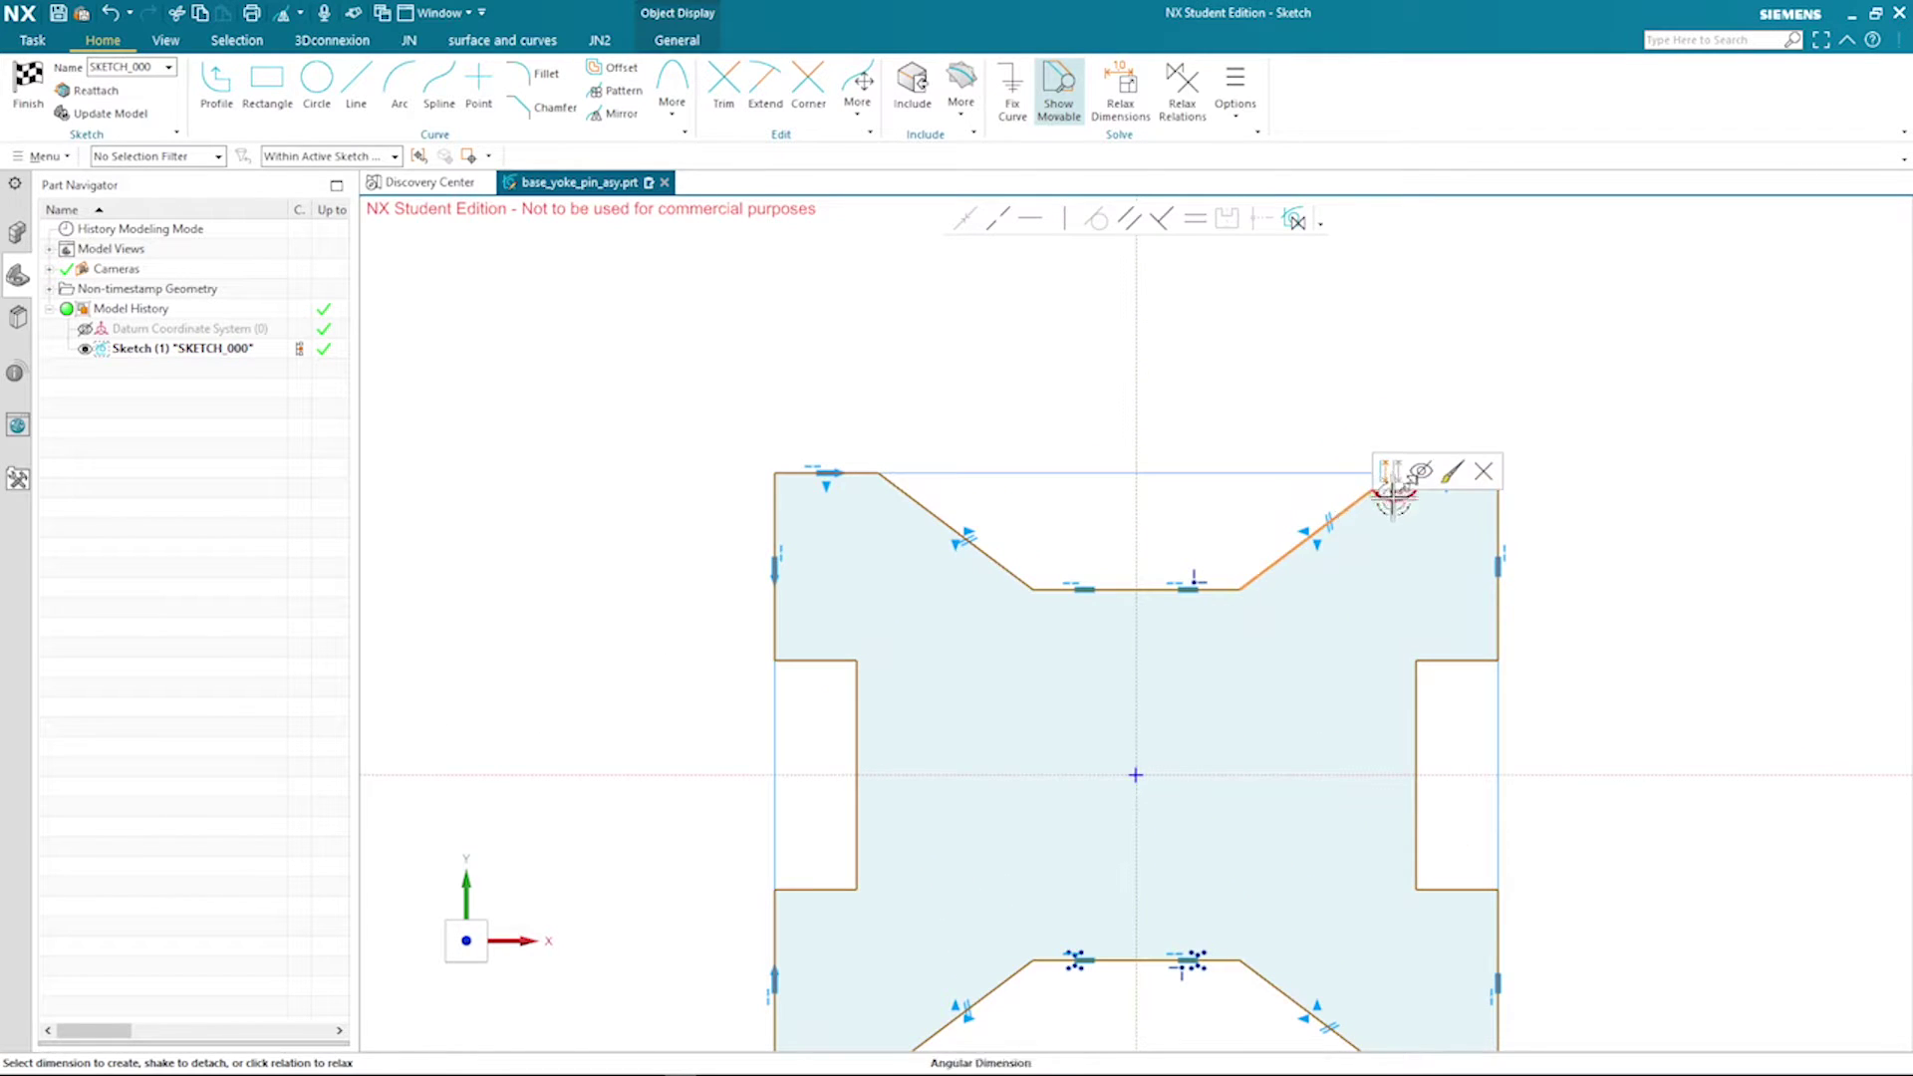
click(1383, 473)
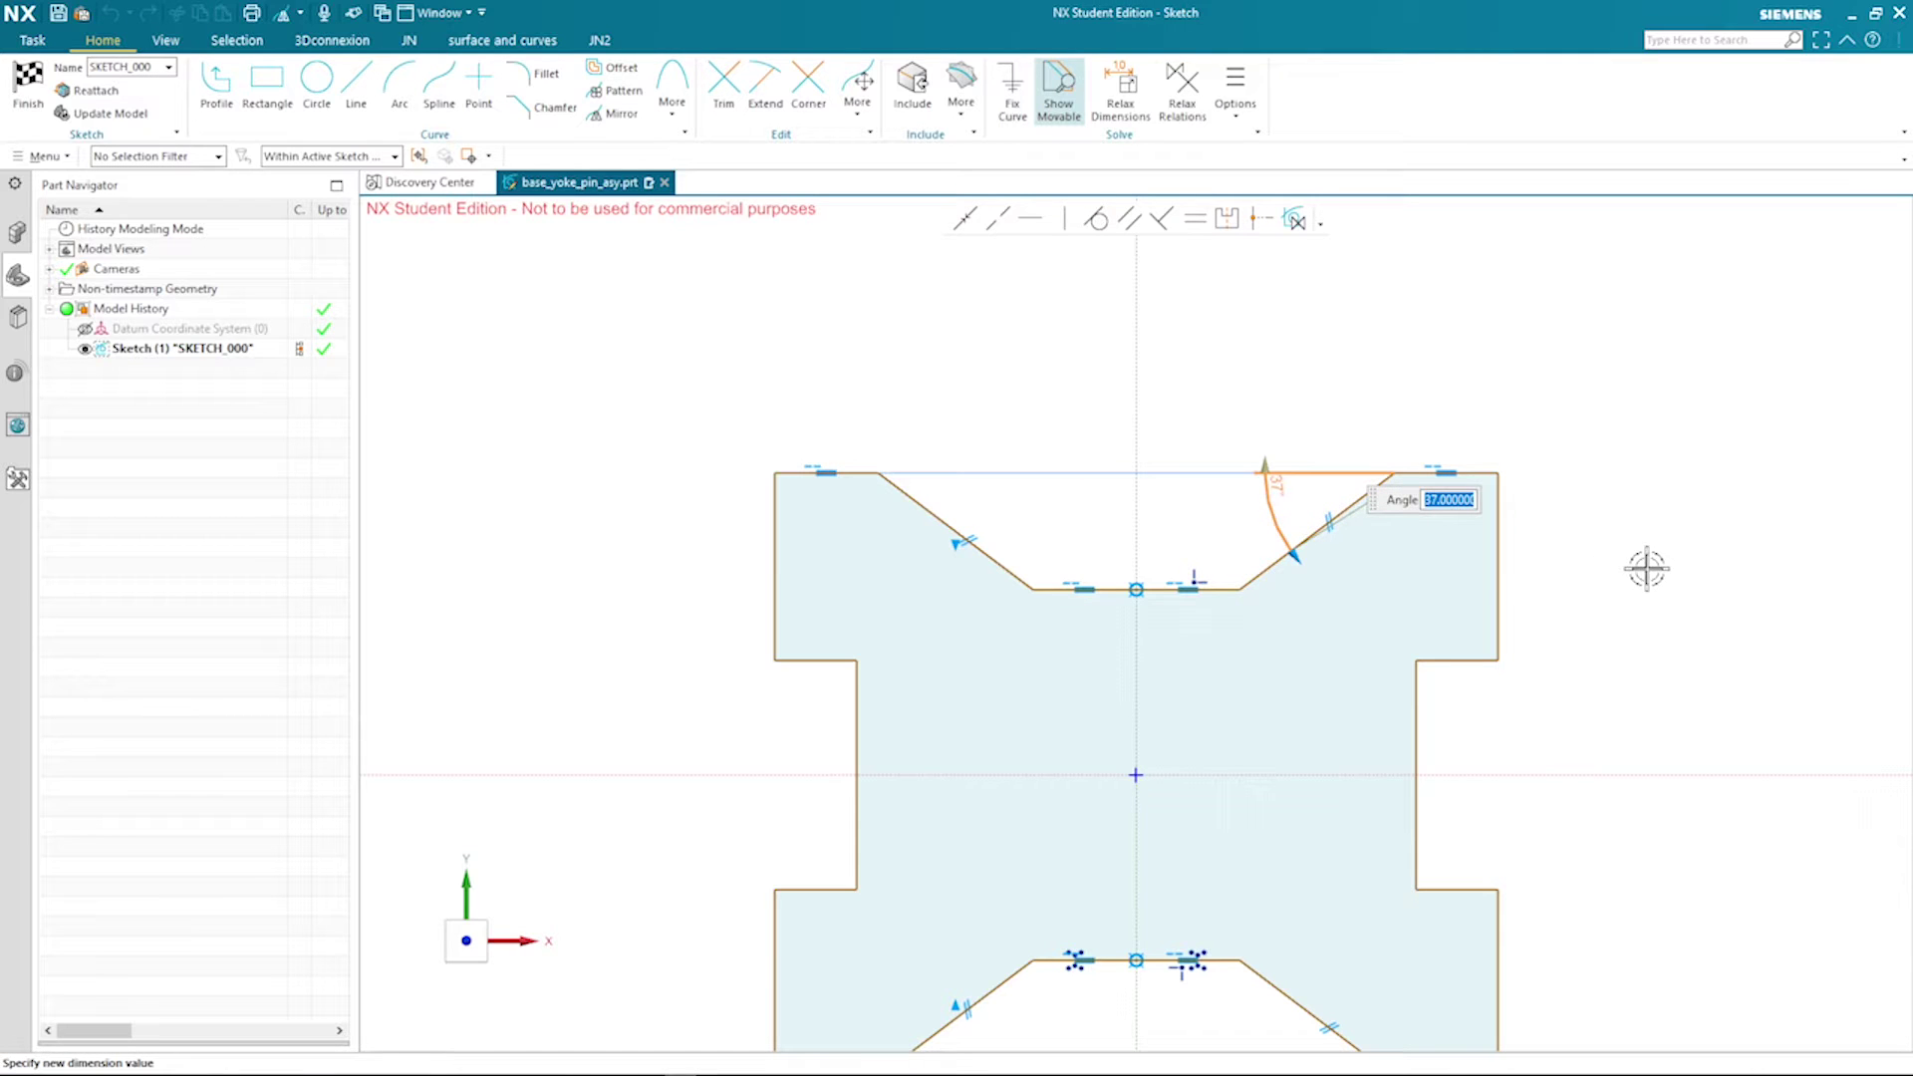
key(Return)
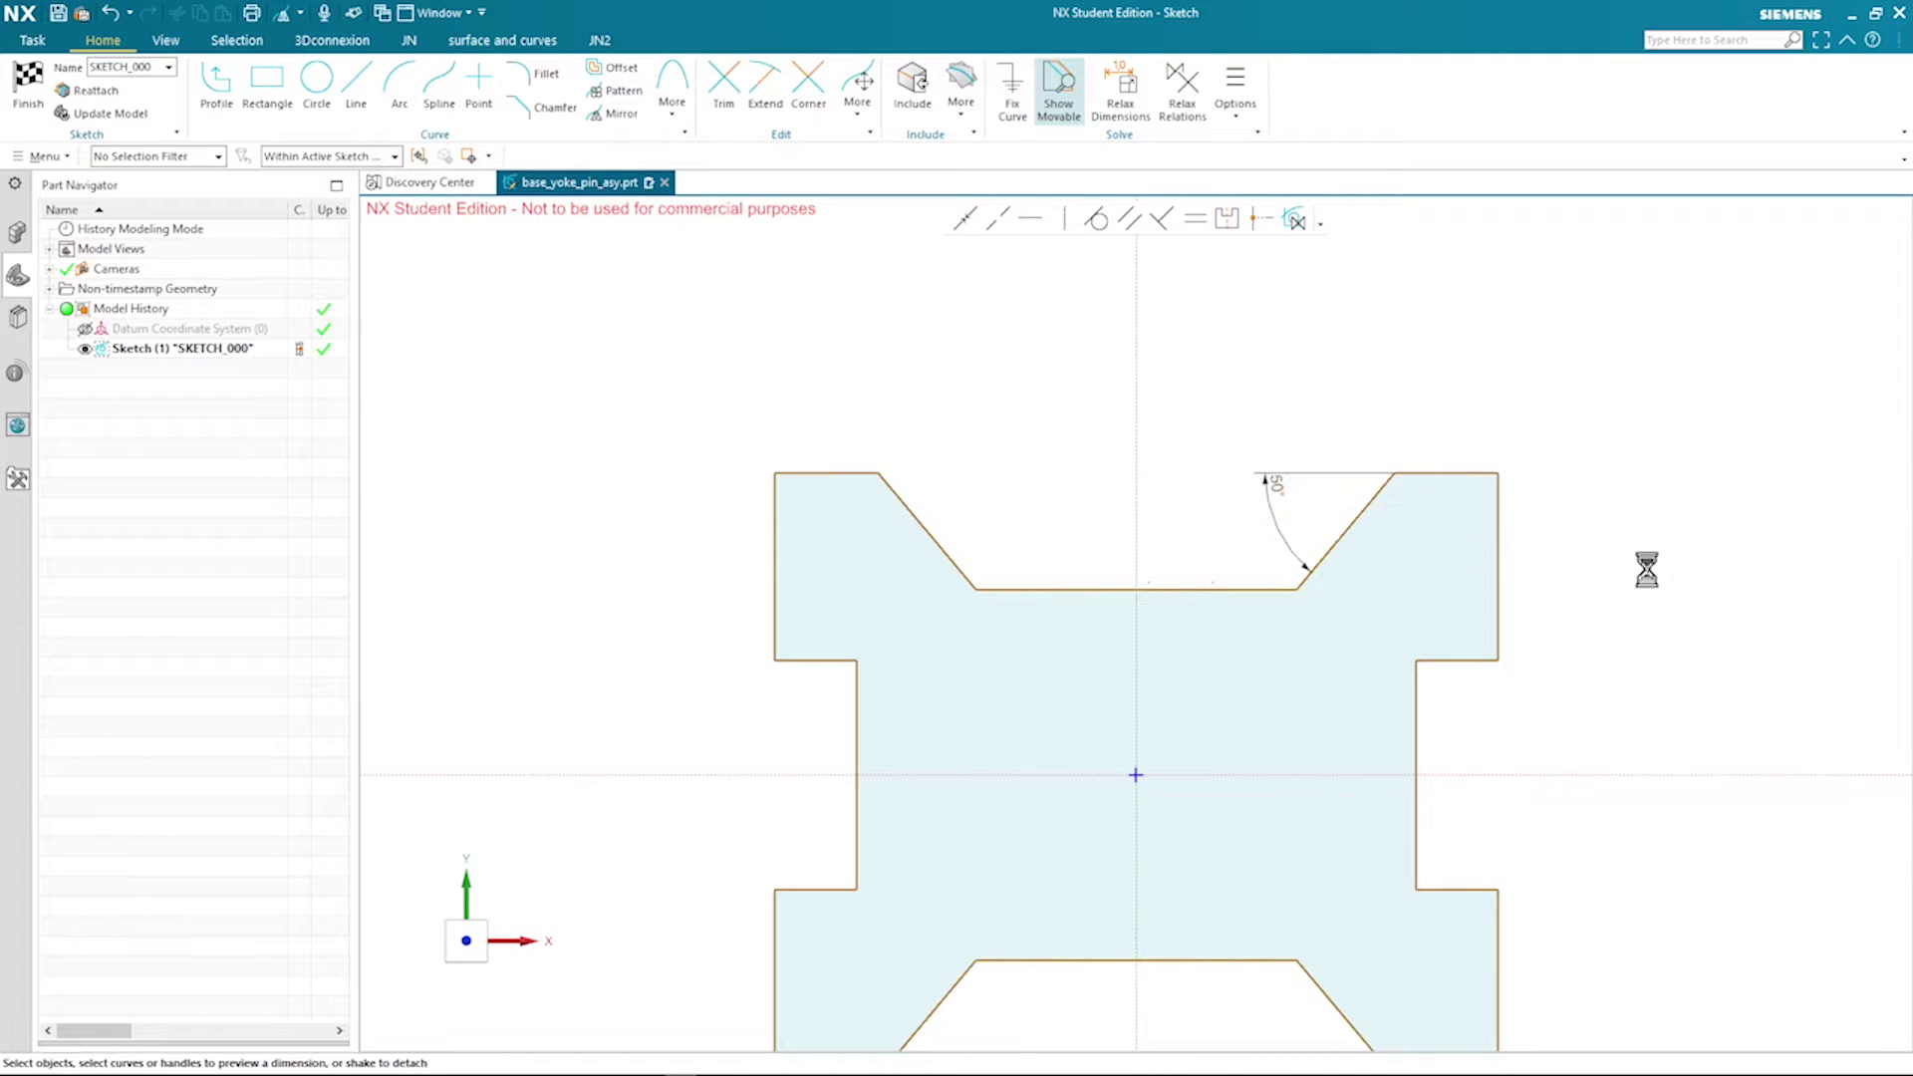
click(1499, 572)
click(1534, 578)
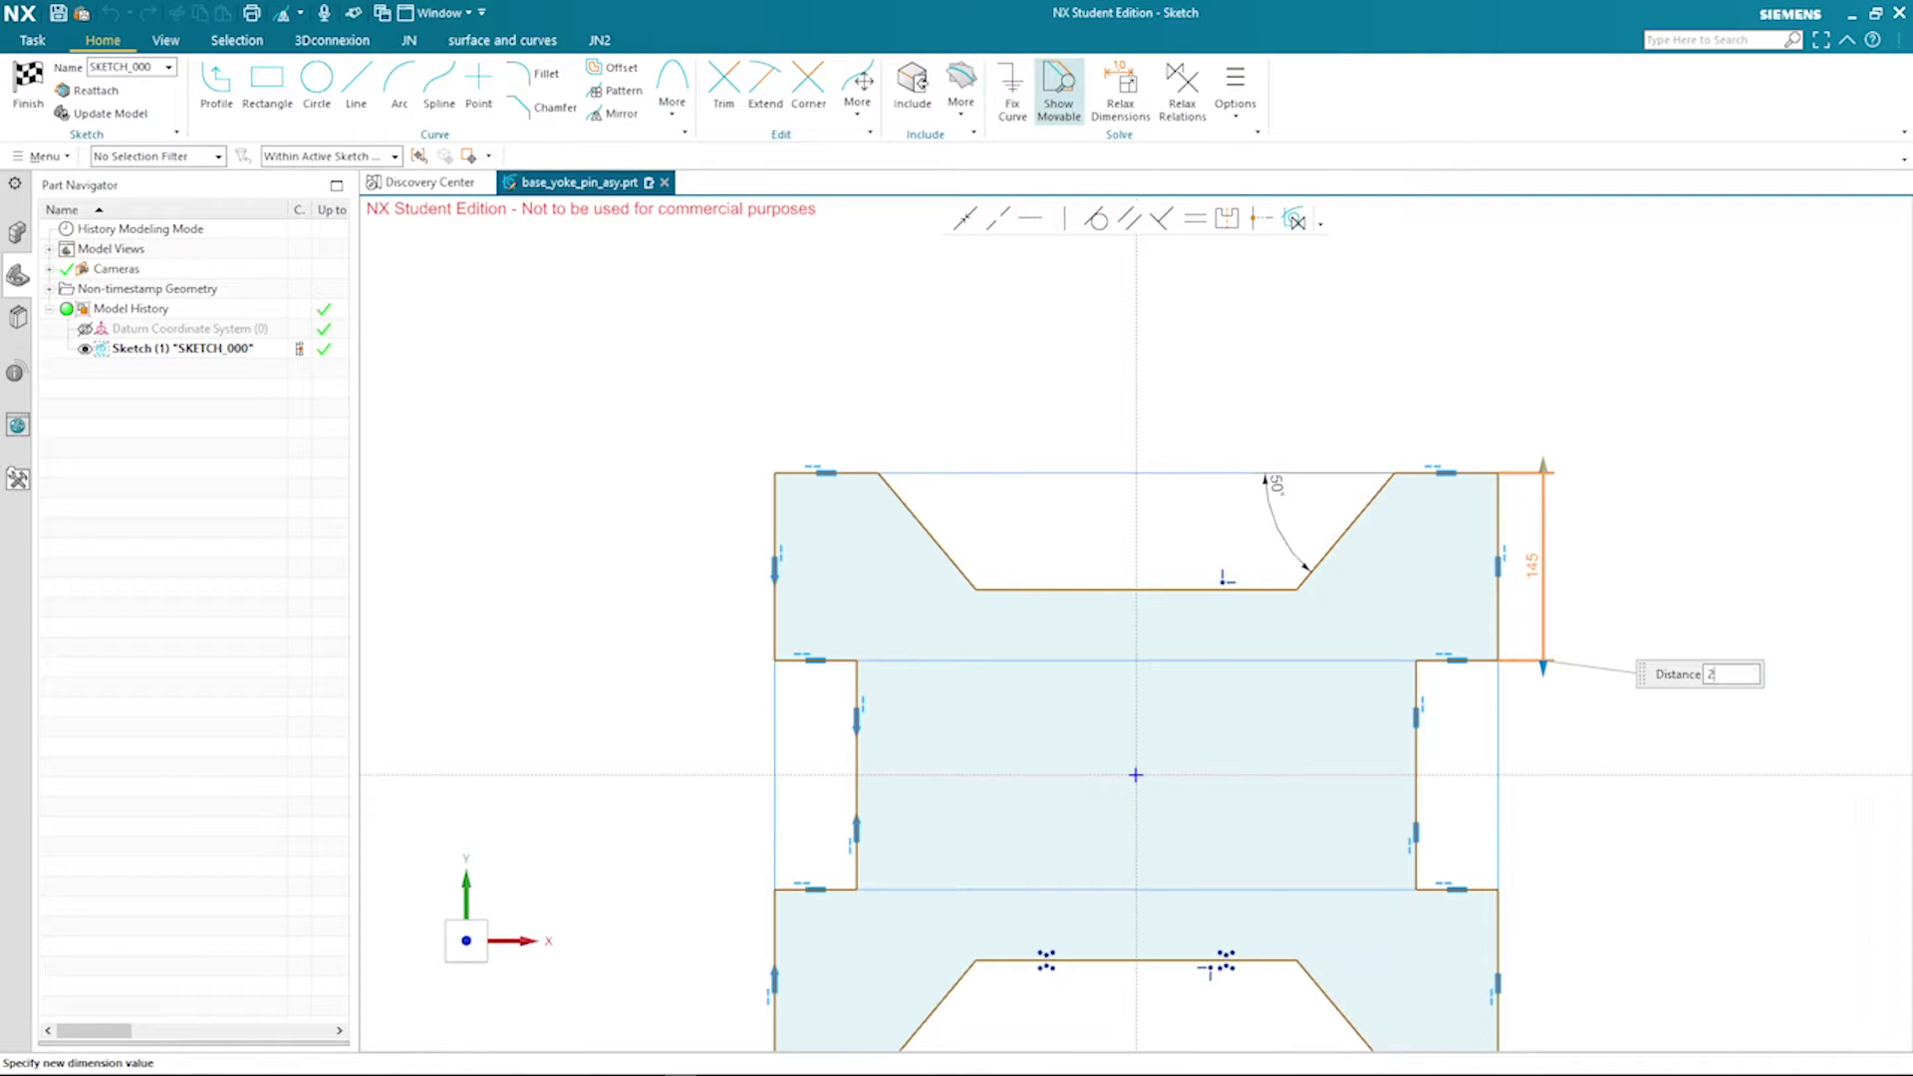
key(Return)
key(Return)
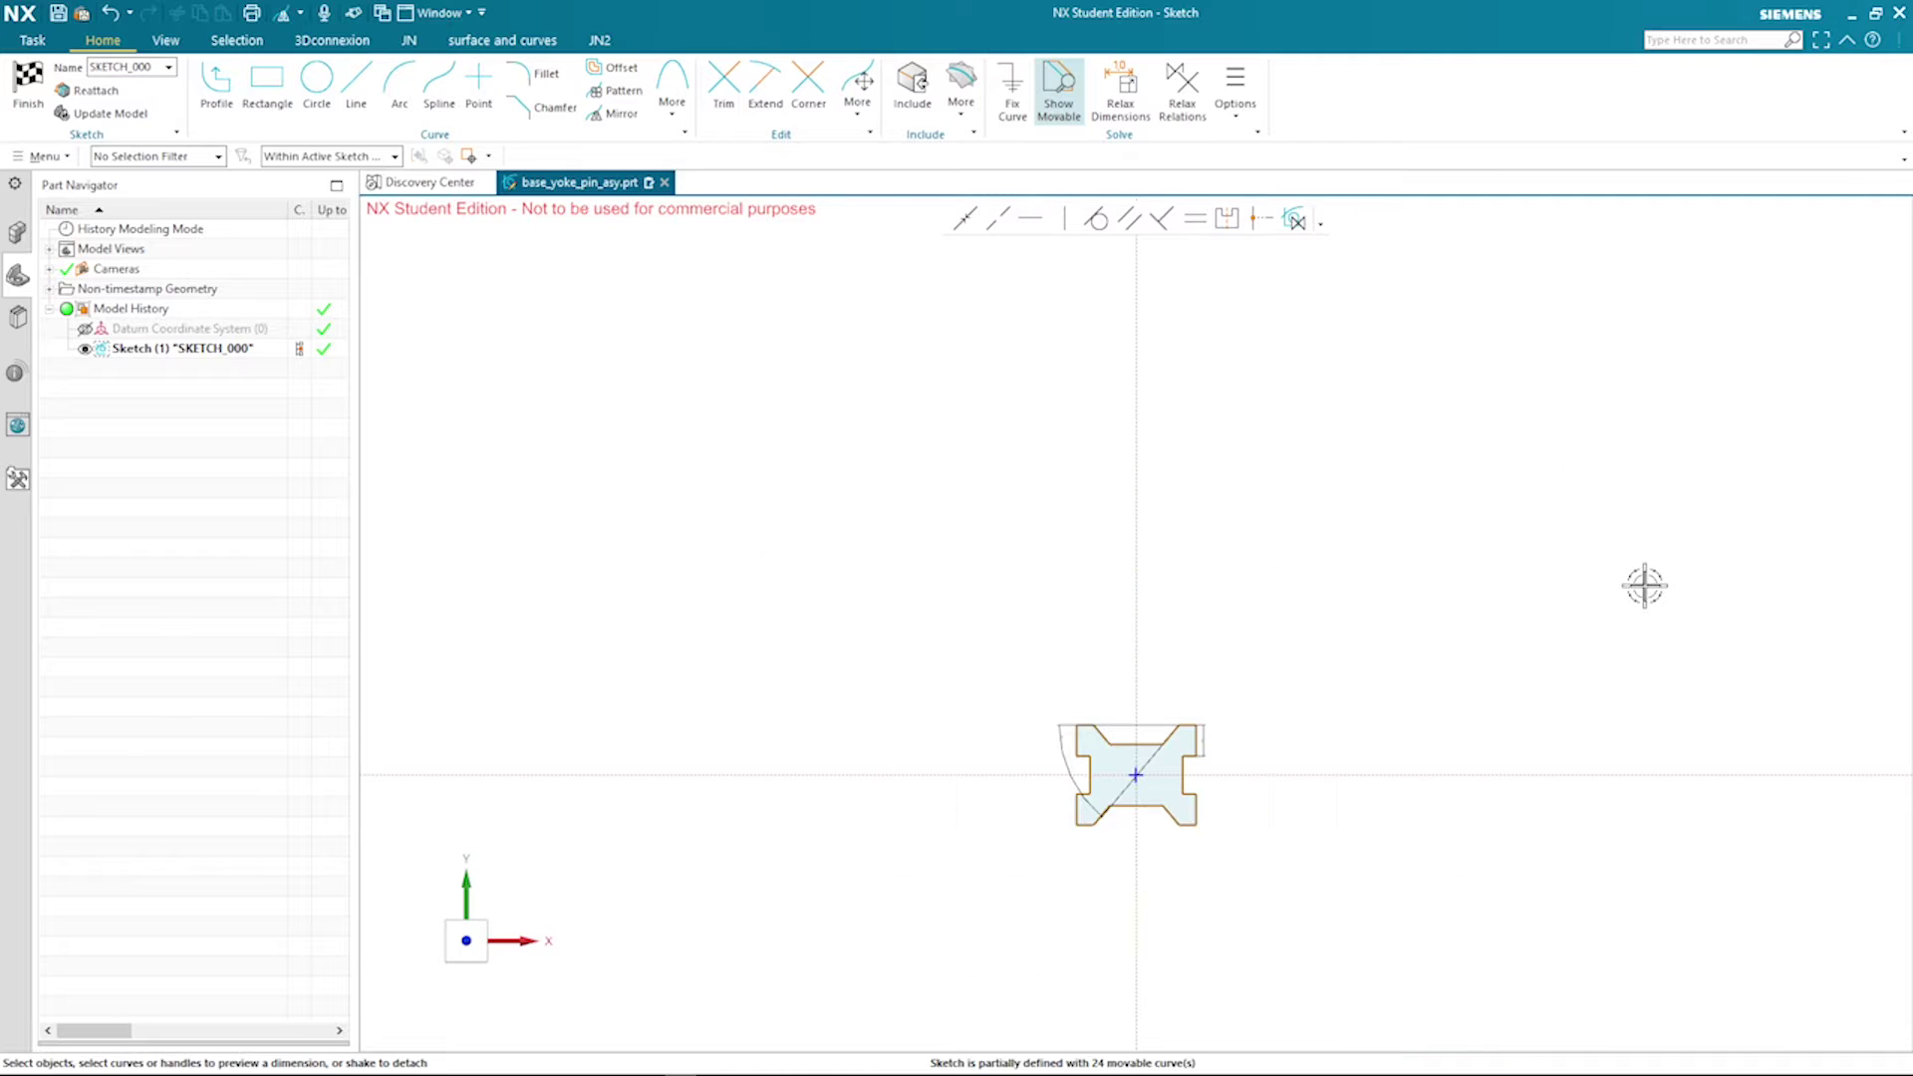
Add an overall height dimension of 60 on the right side of the profile
key(ctrl+f)
scroll(1725, 705, down, 4)
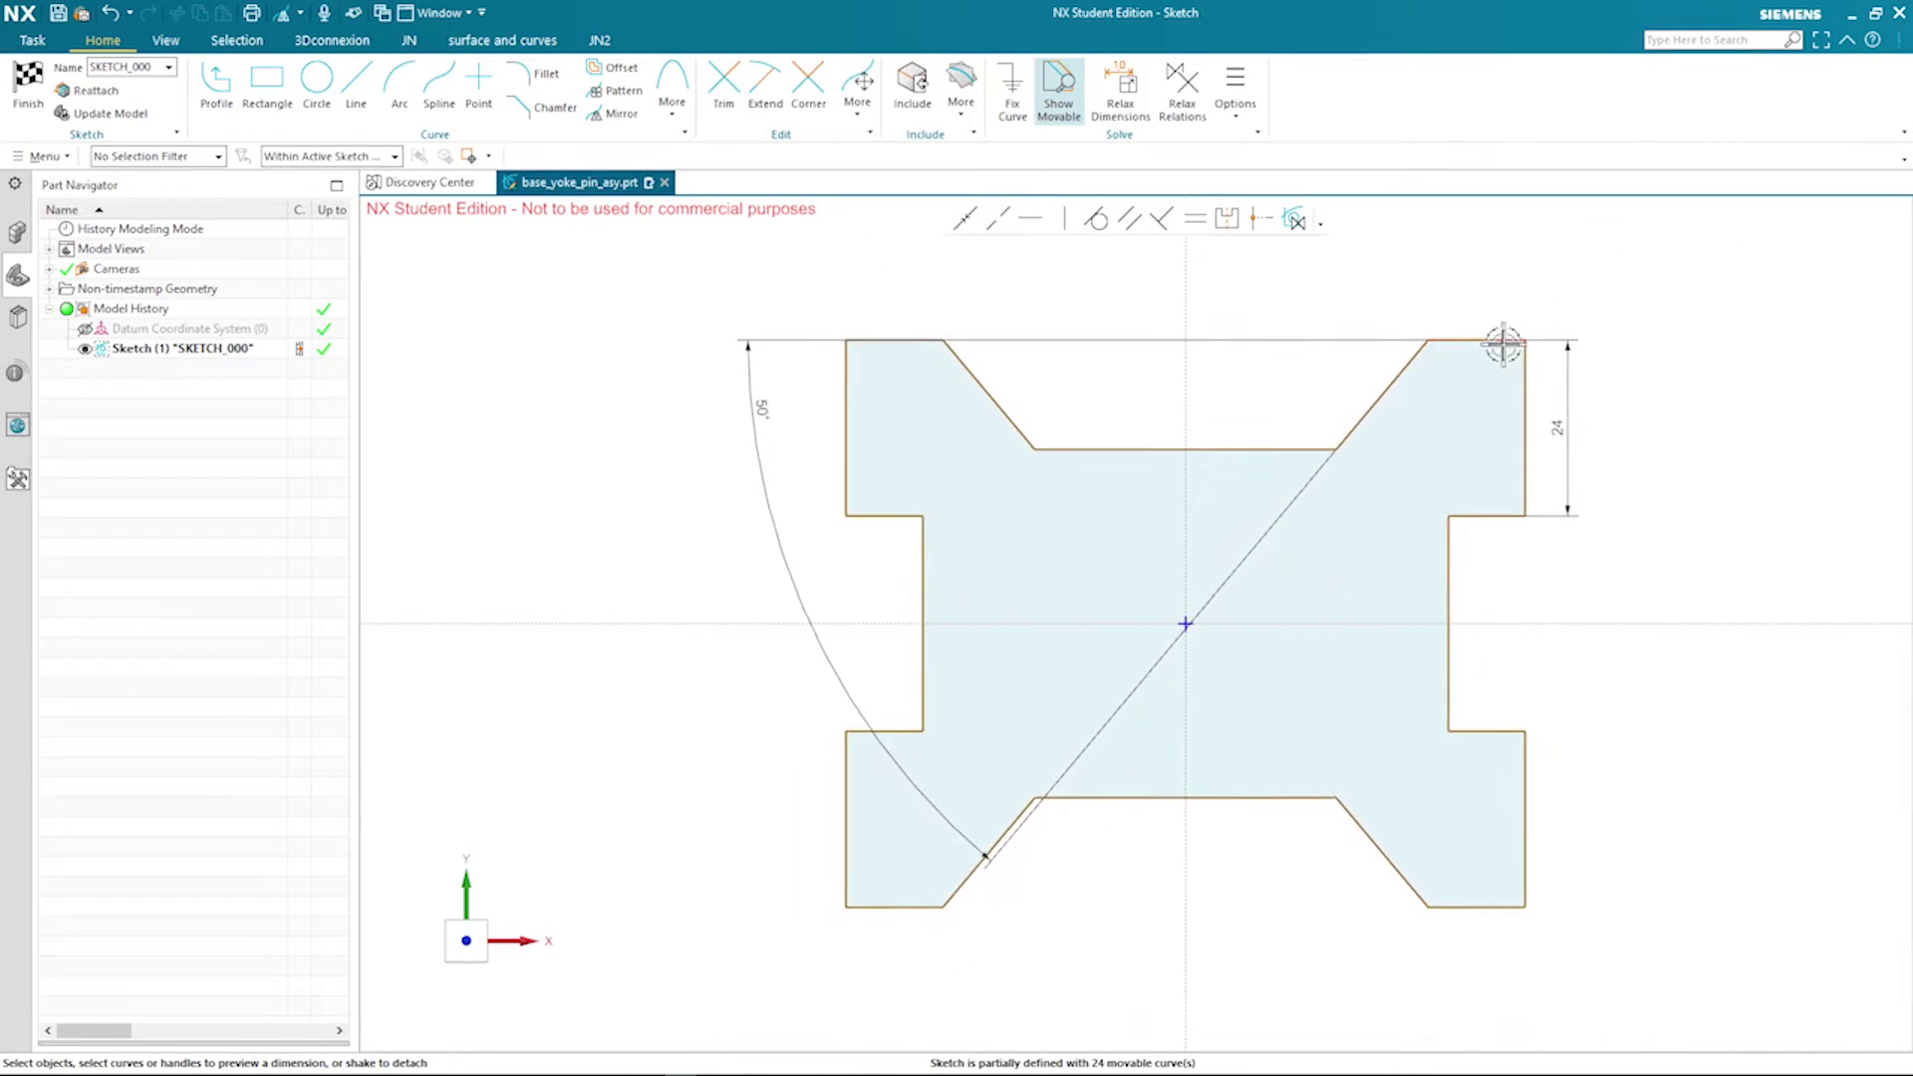
click(1504, 341)
click(1505, 906)
drag(1519, 626, 1653, 606)
click(1654, 606)
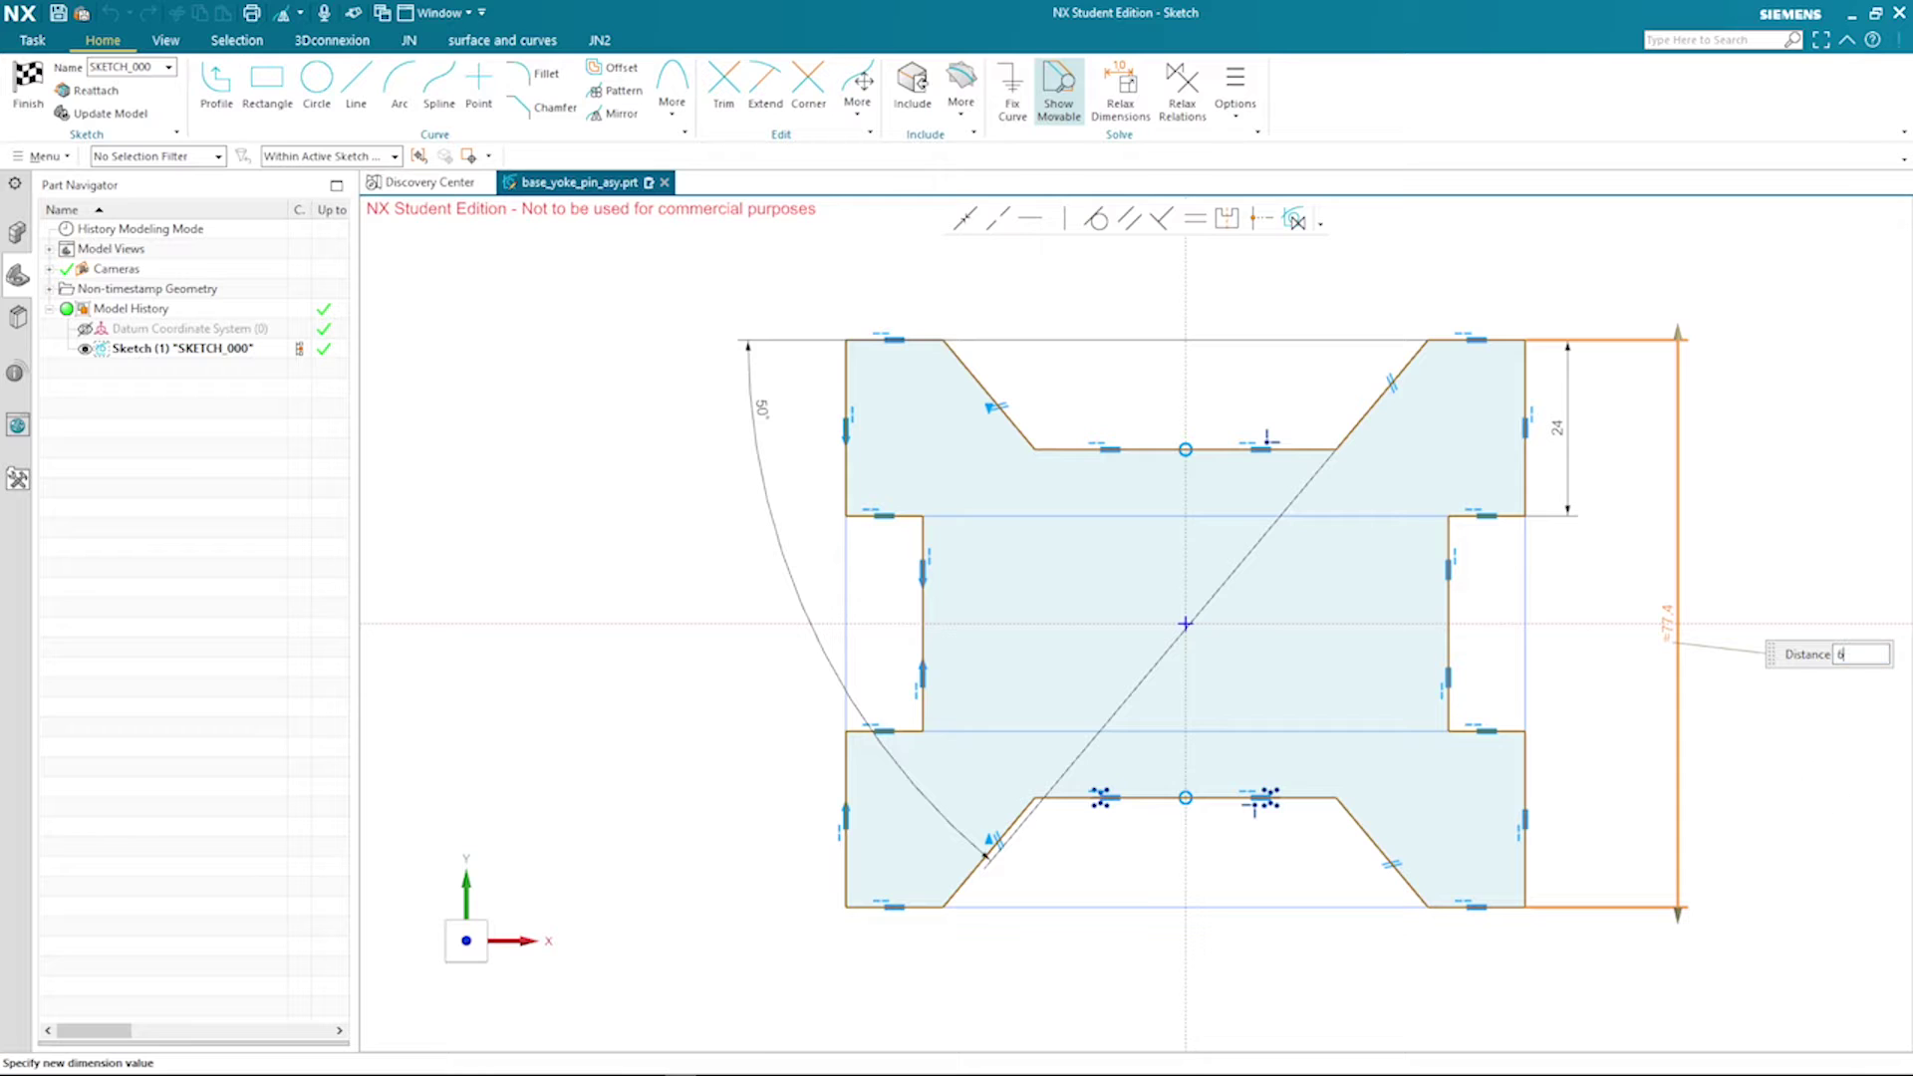
key(Return)
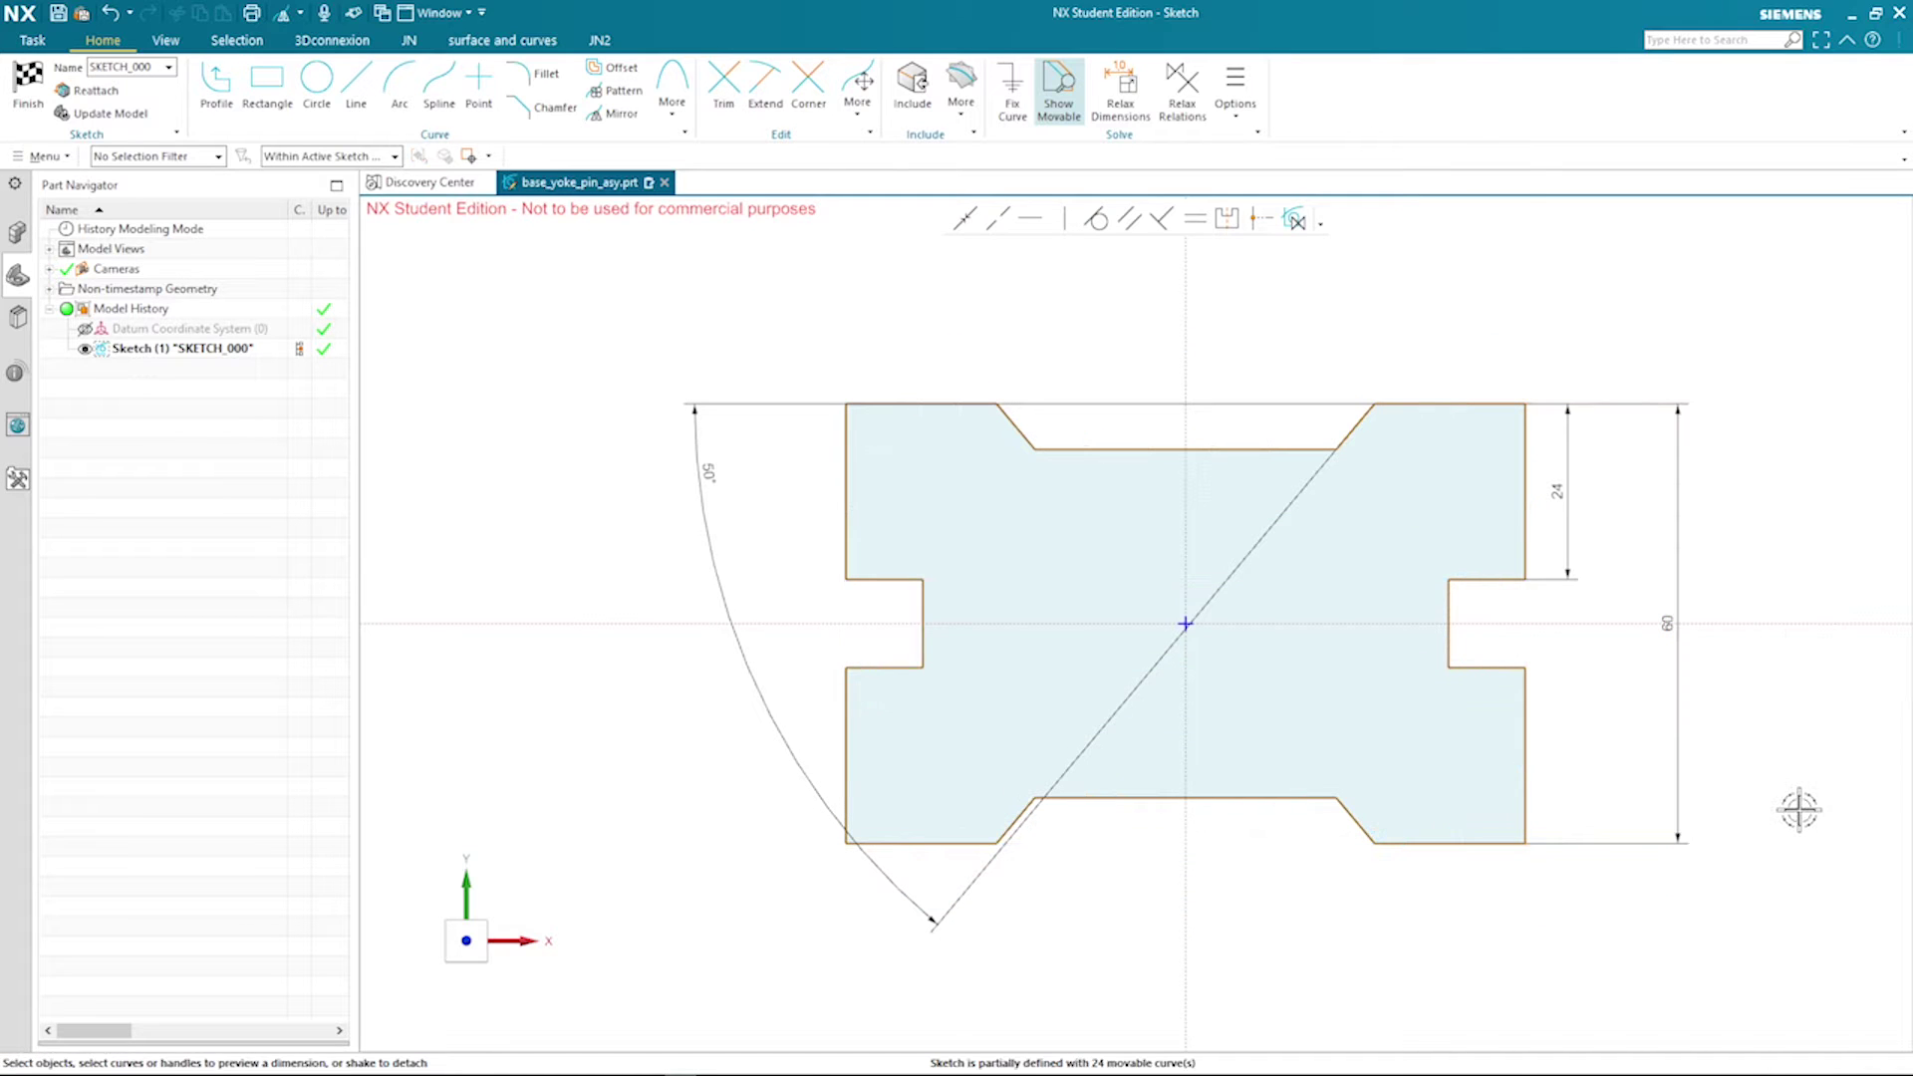
Dimension the overall width between the outer vertical edges at 60
click(1527, 757)
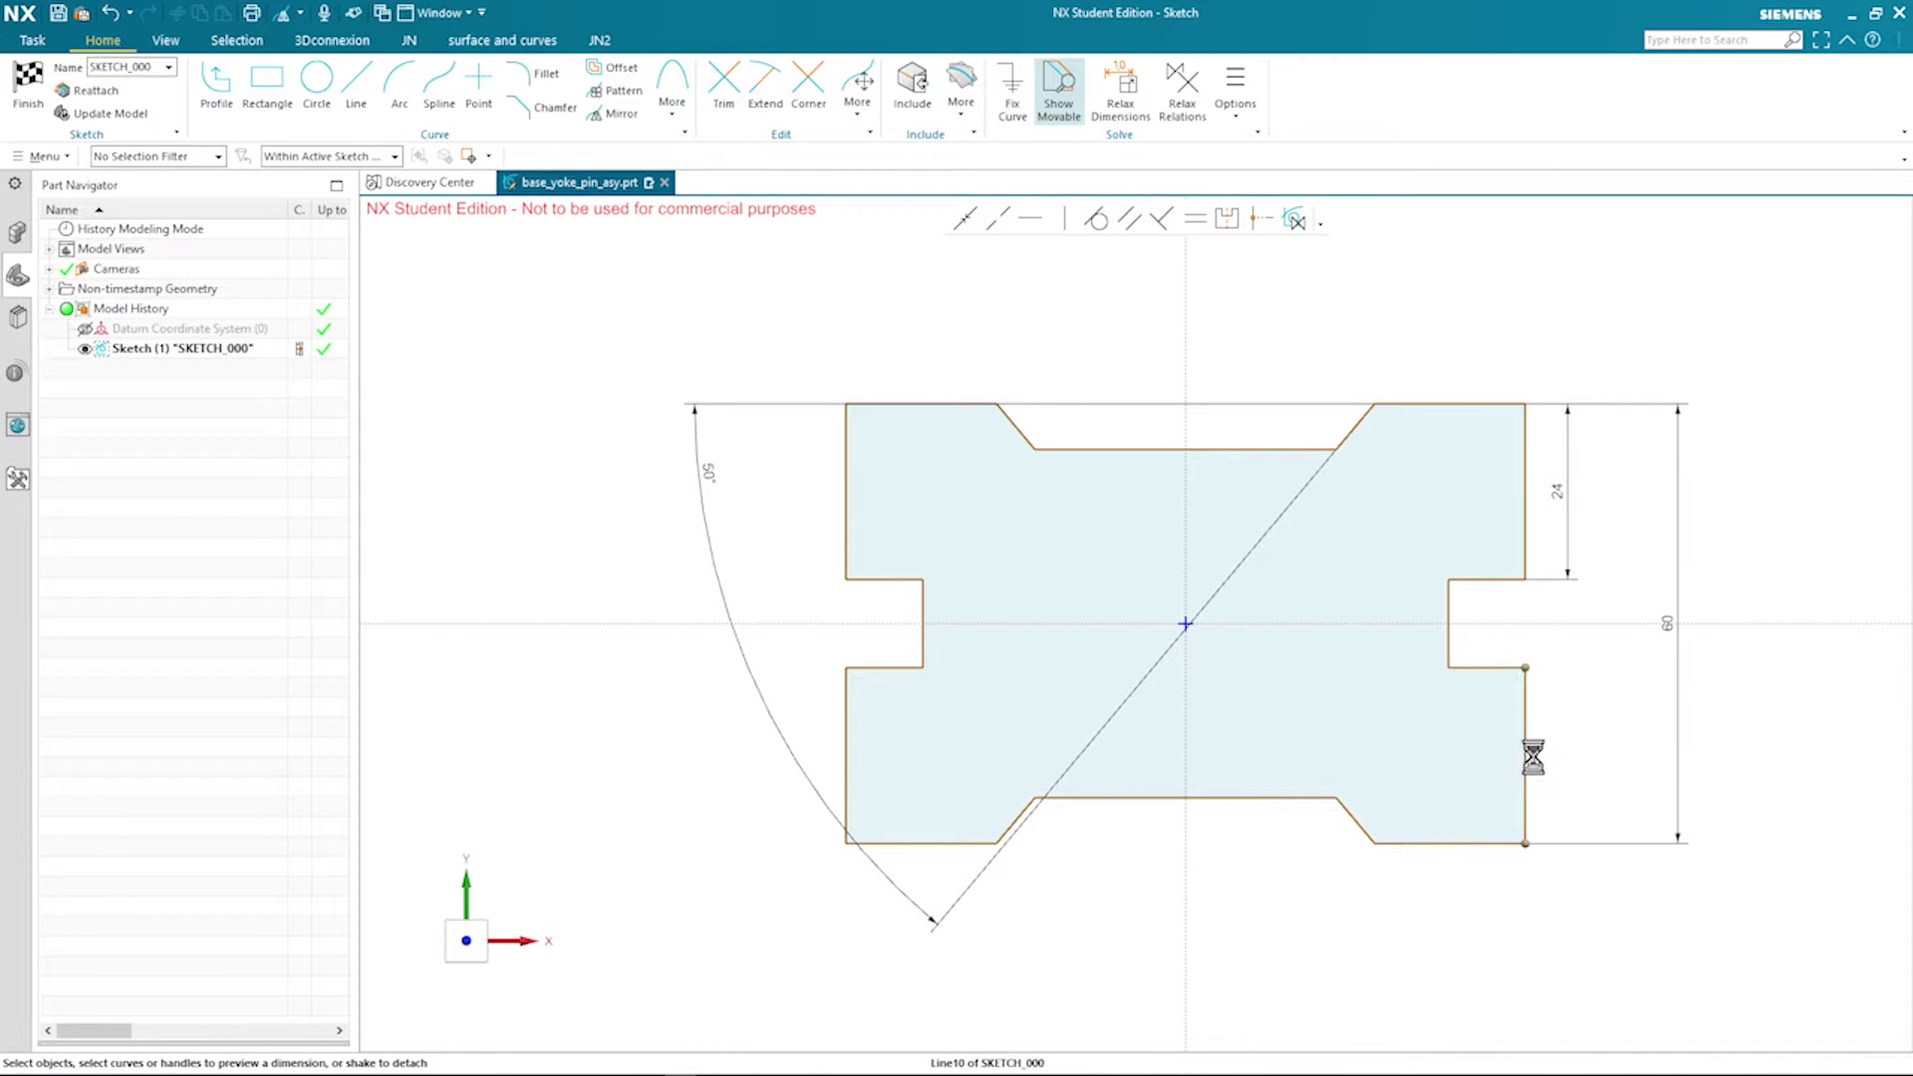
click(847, 797)
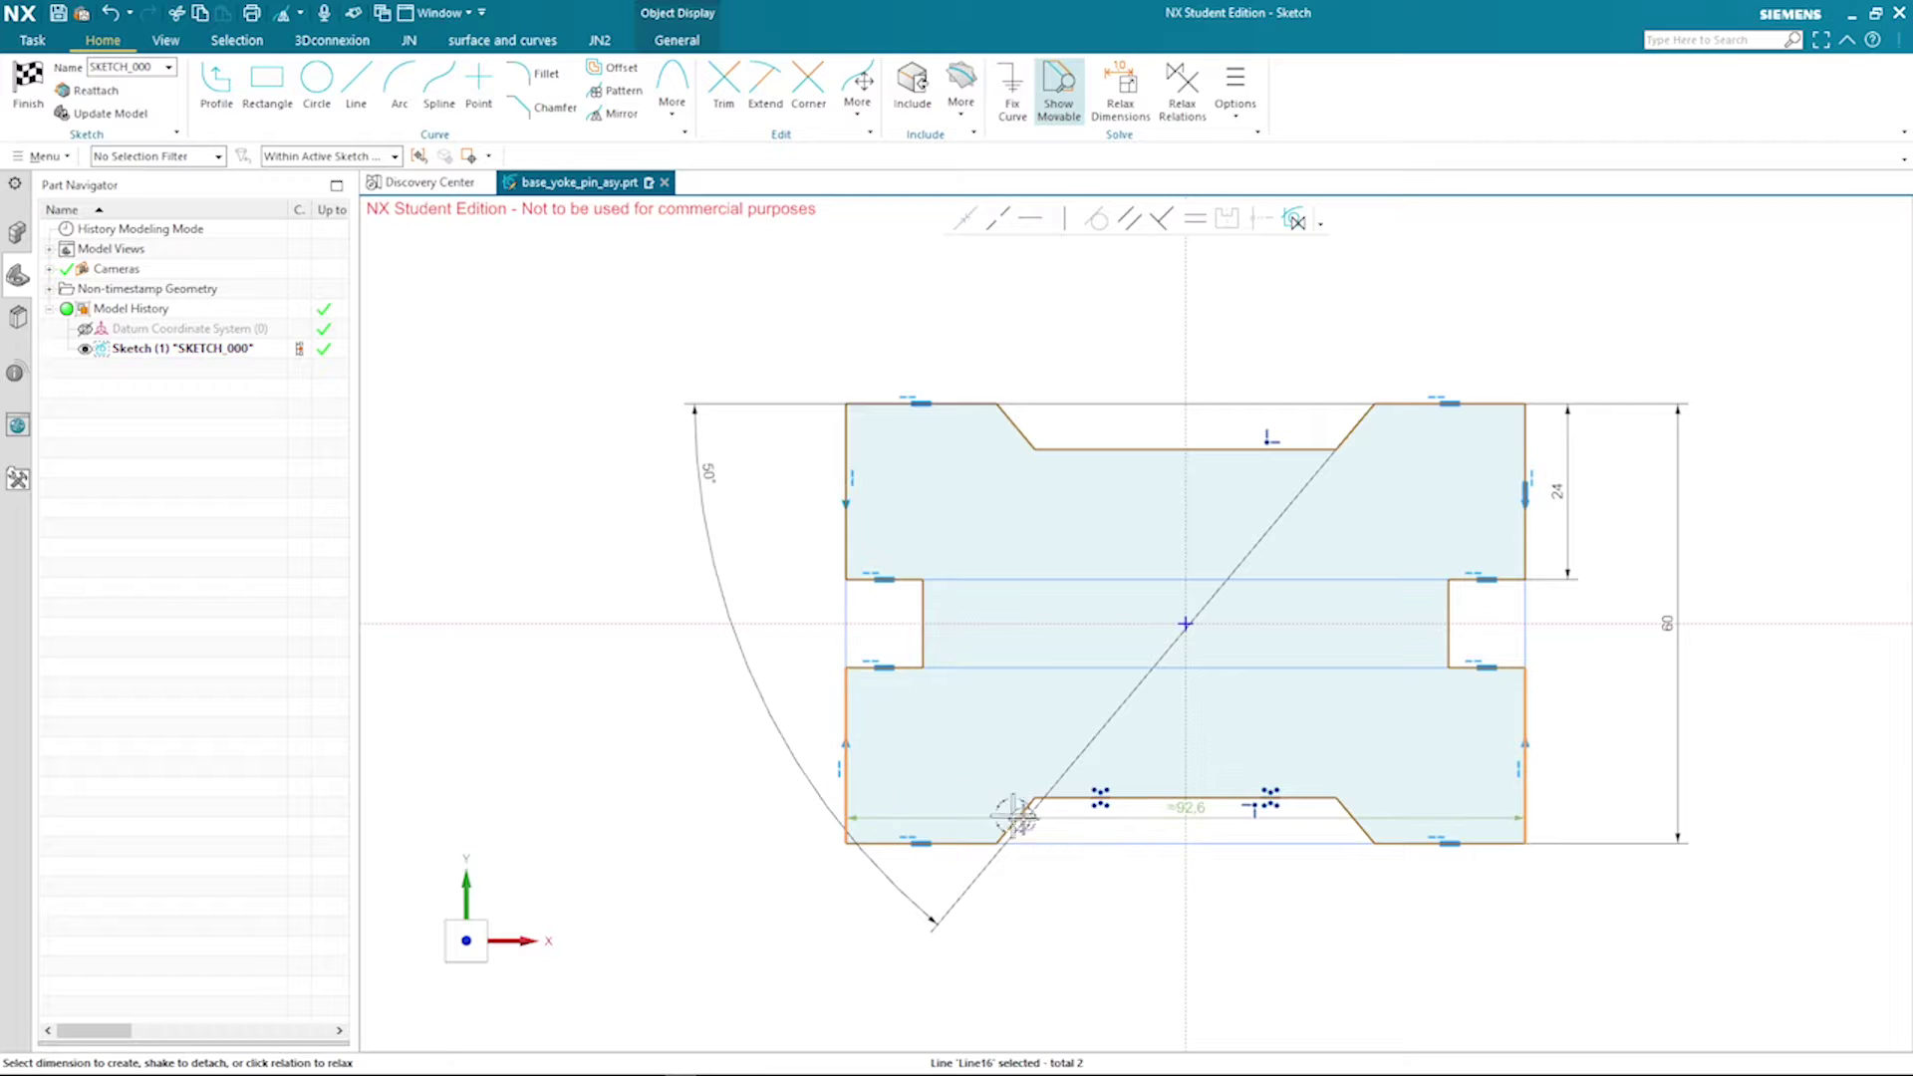
click(1167, 908)
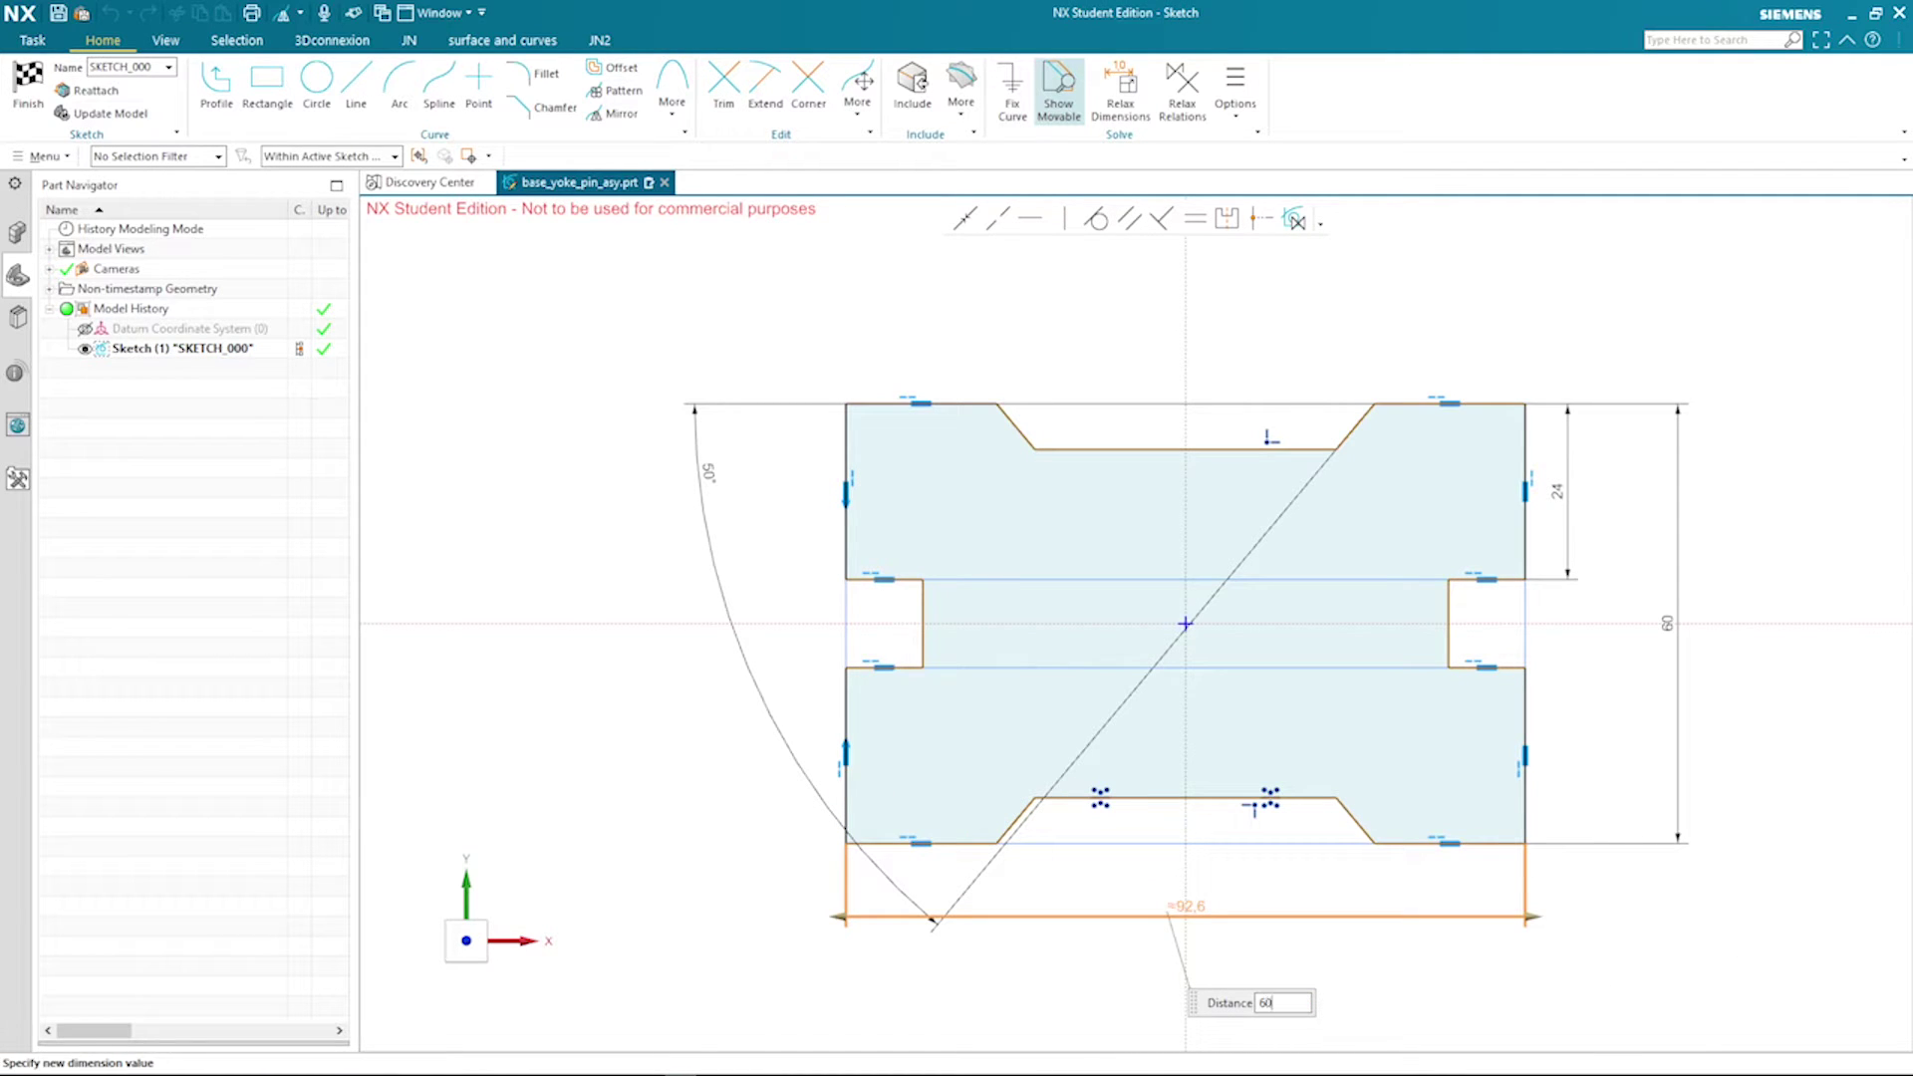
key(Return)
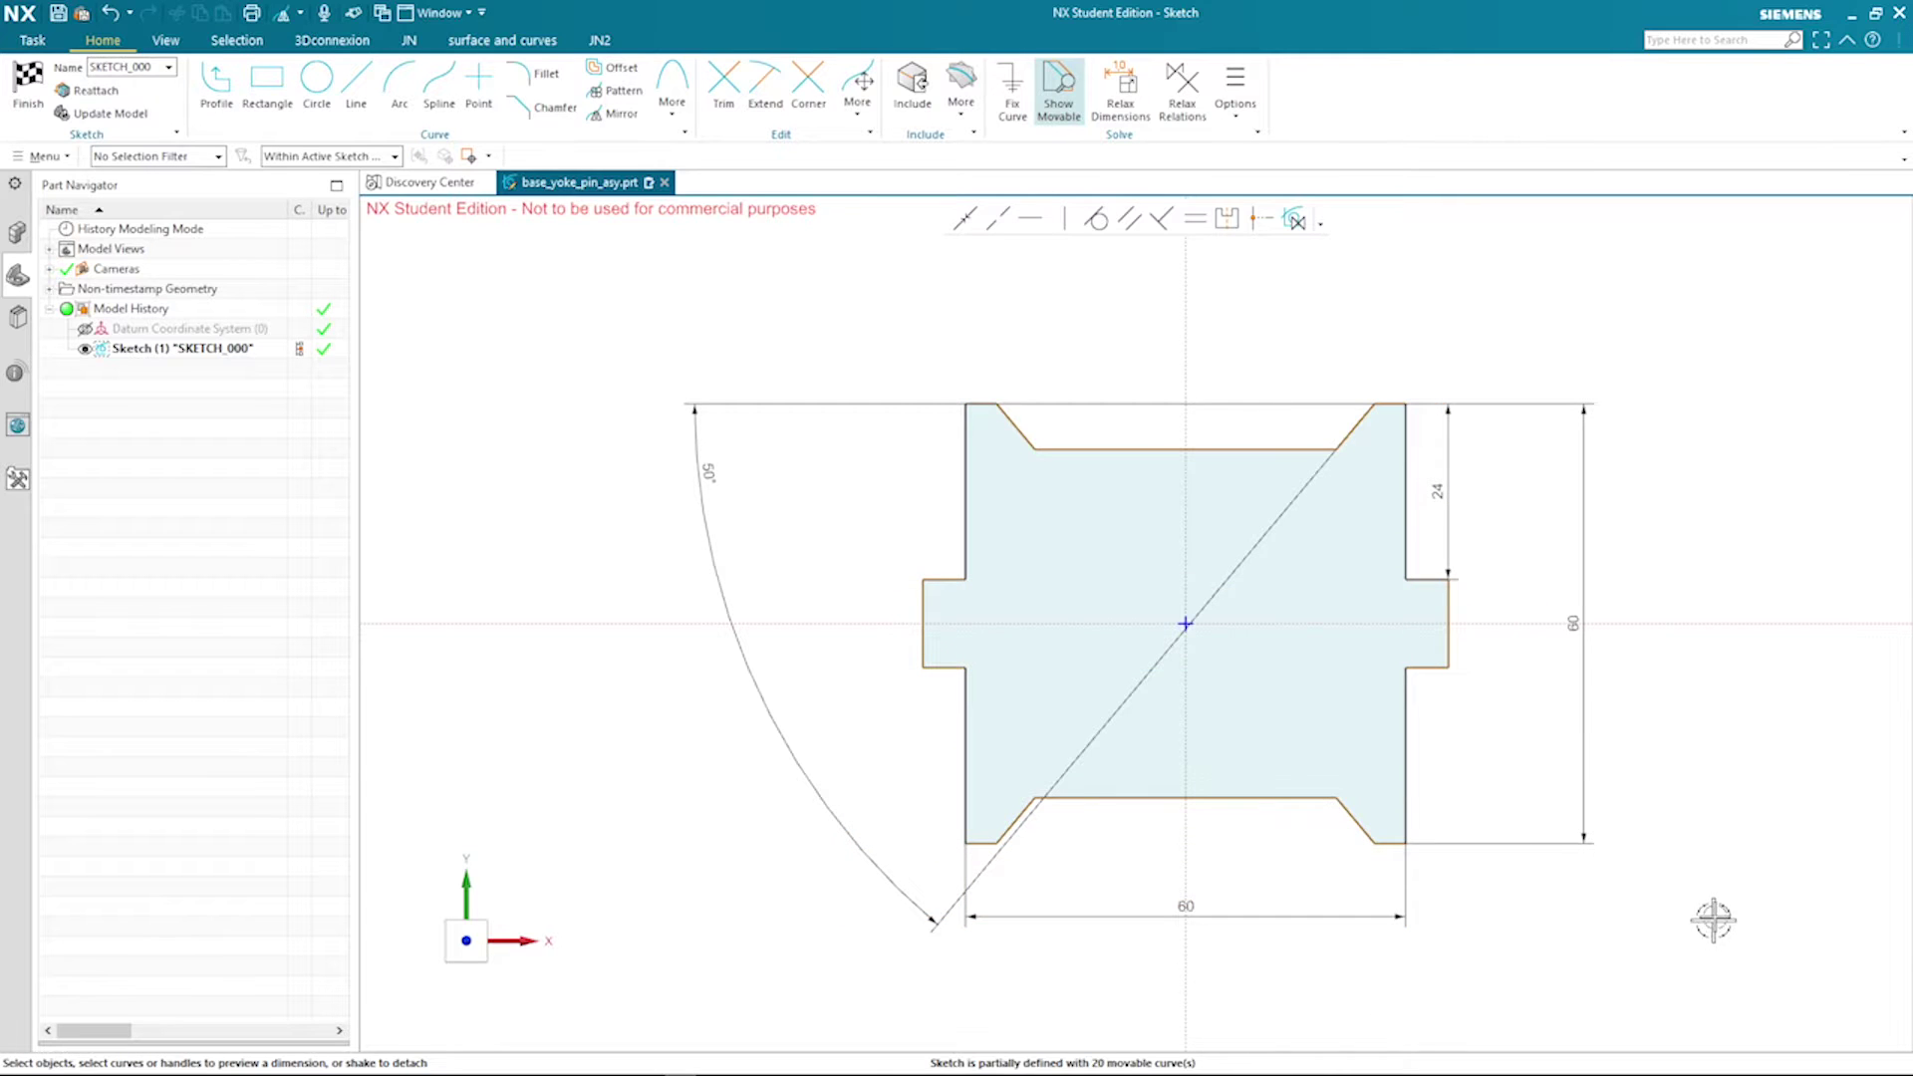
Pull the right notch edge inward and dimension the notch depth at 6
scroll(1645, 764, up, 5)
drag(1556, 650, 1436, 652)
scroll(1594, 757, up, 3)
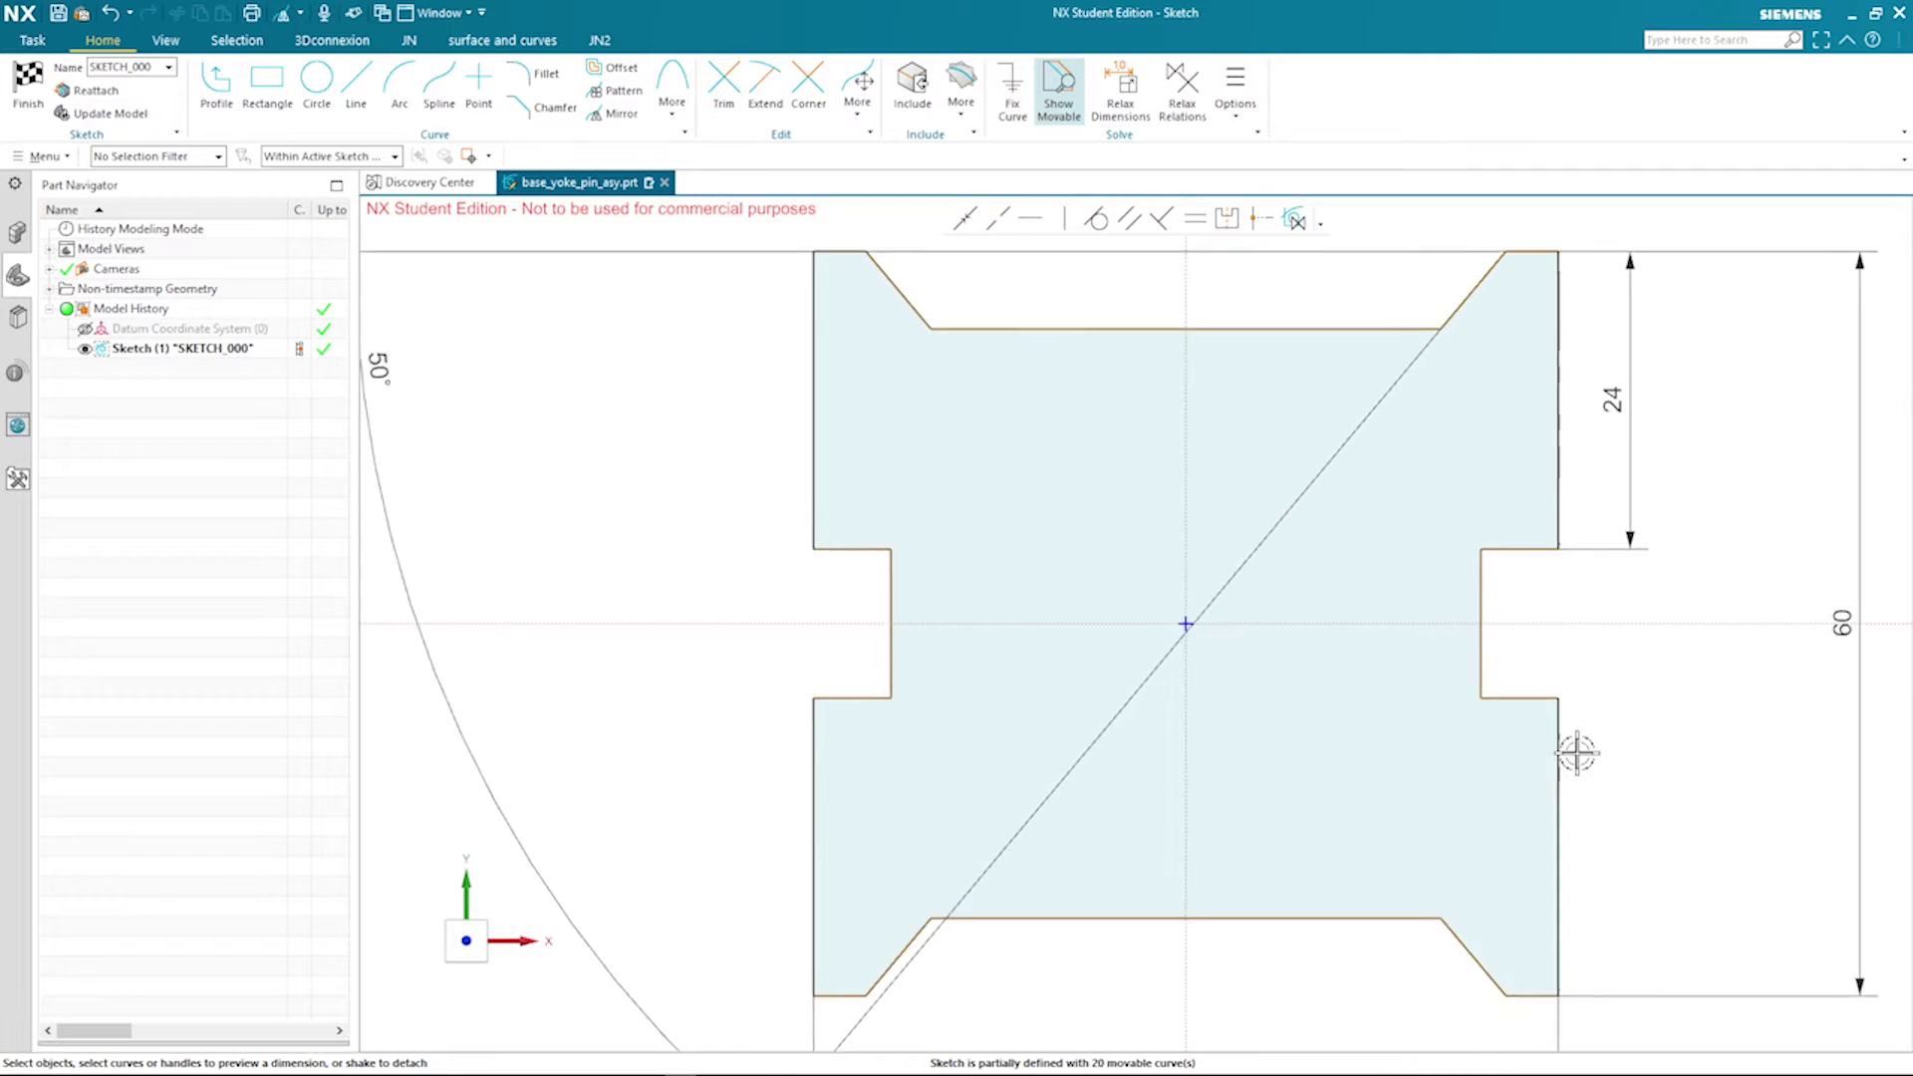
click(1504, 716)
click(1495, 674)
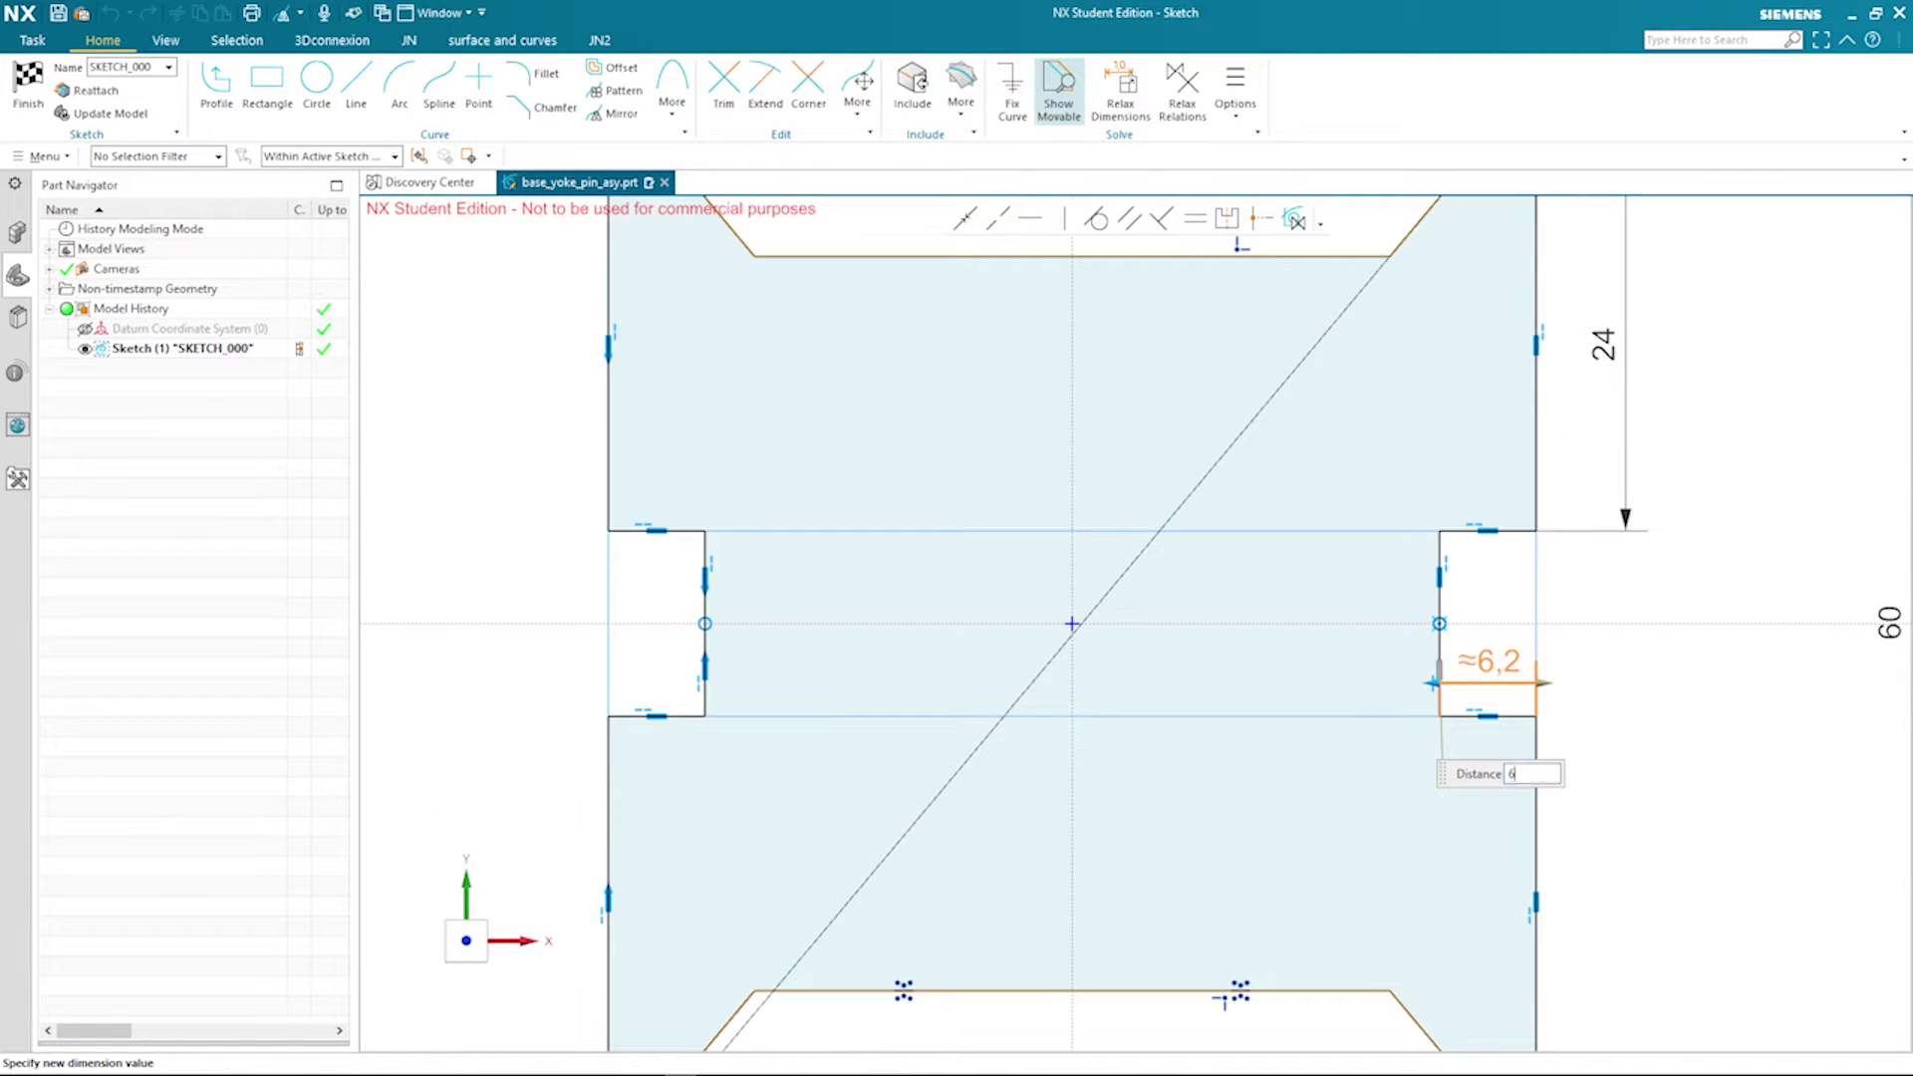
text(6)
key(Return)
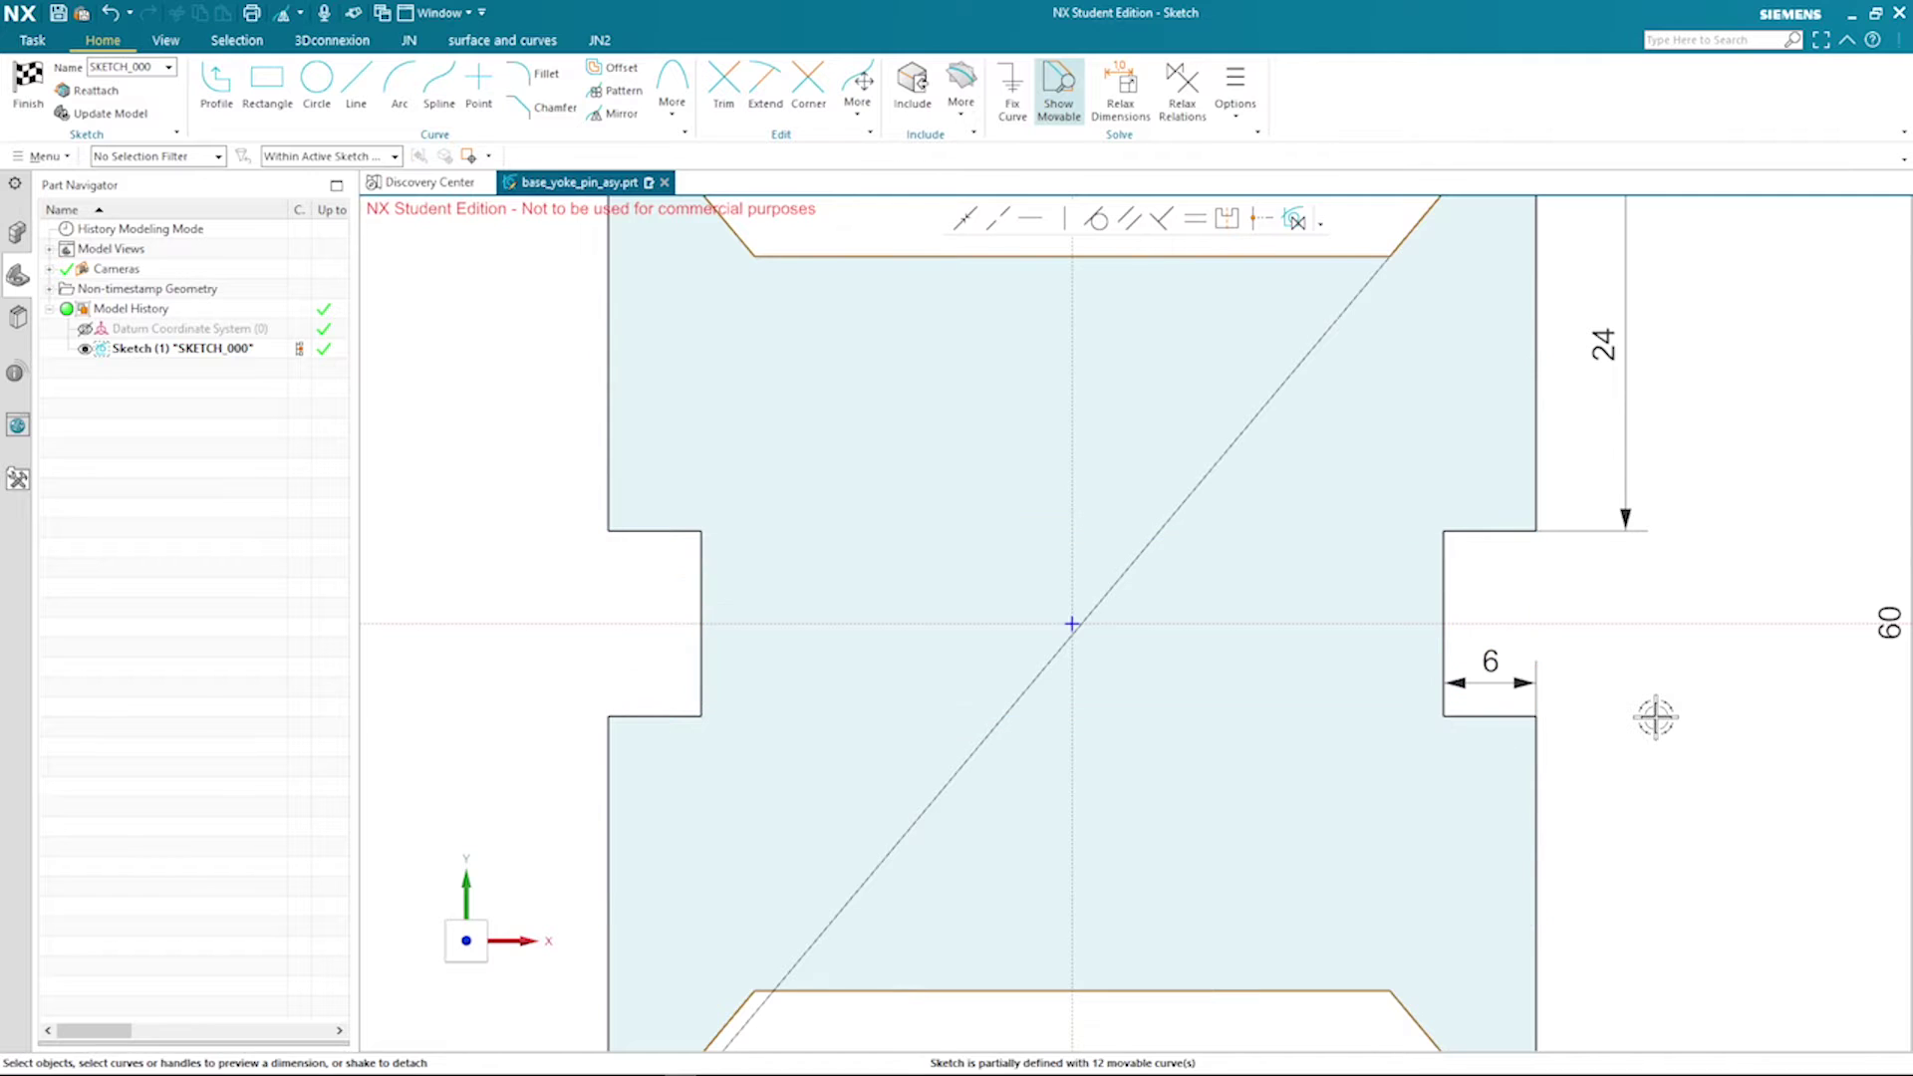
Dimension the lower V groove depth from its bottom to the base line at 20
scroll(1655, 716, down, 2)
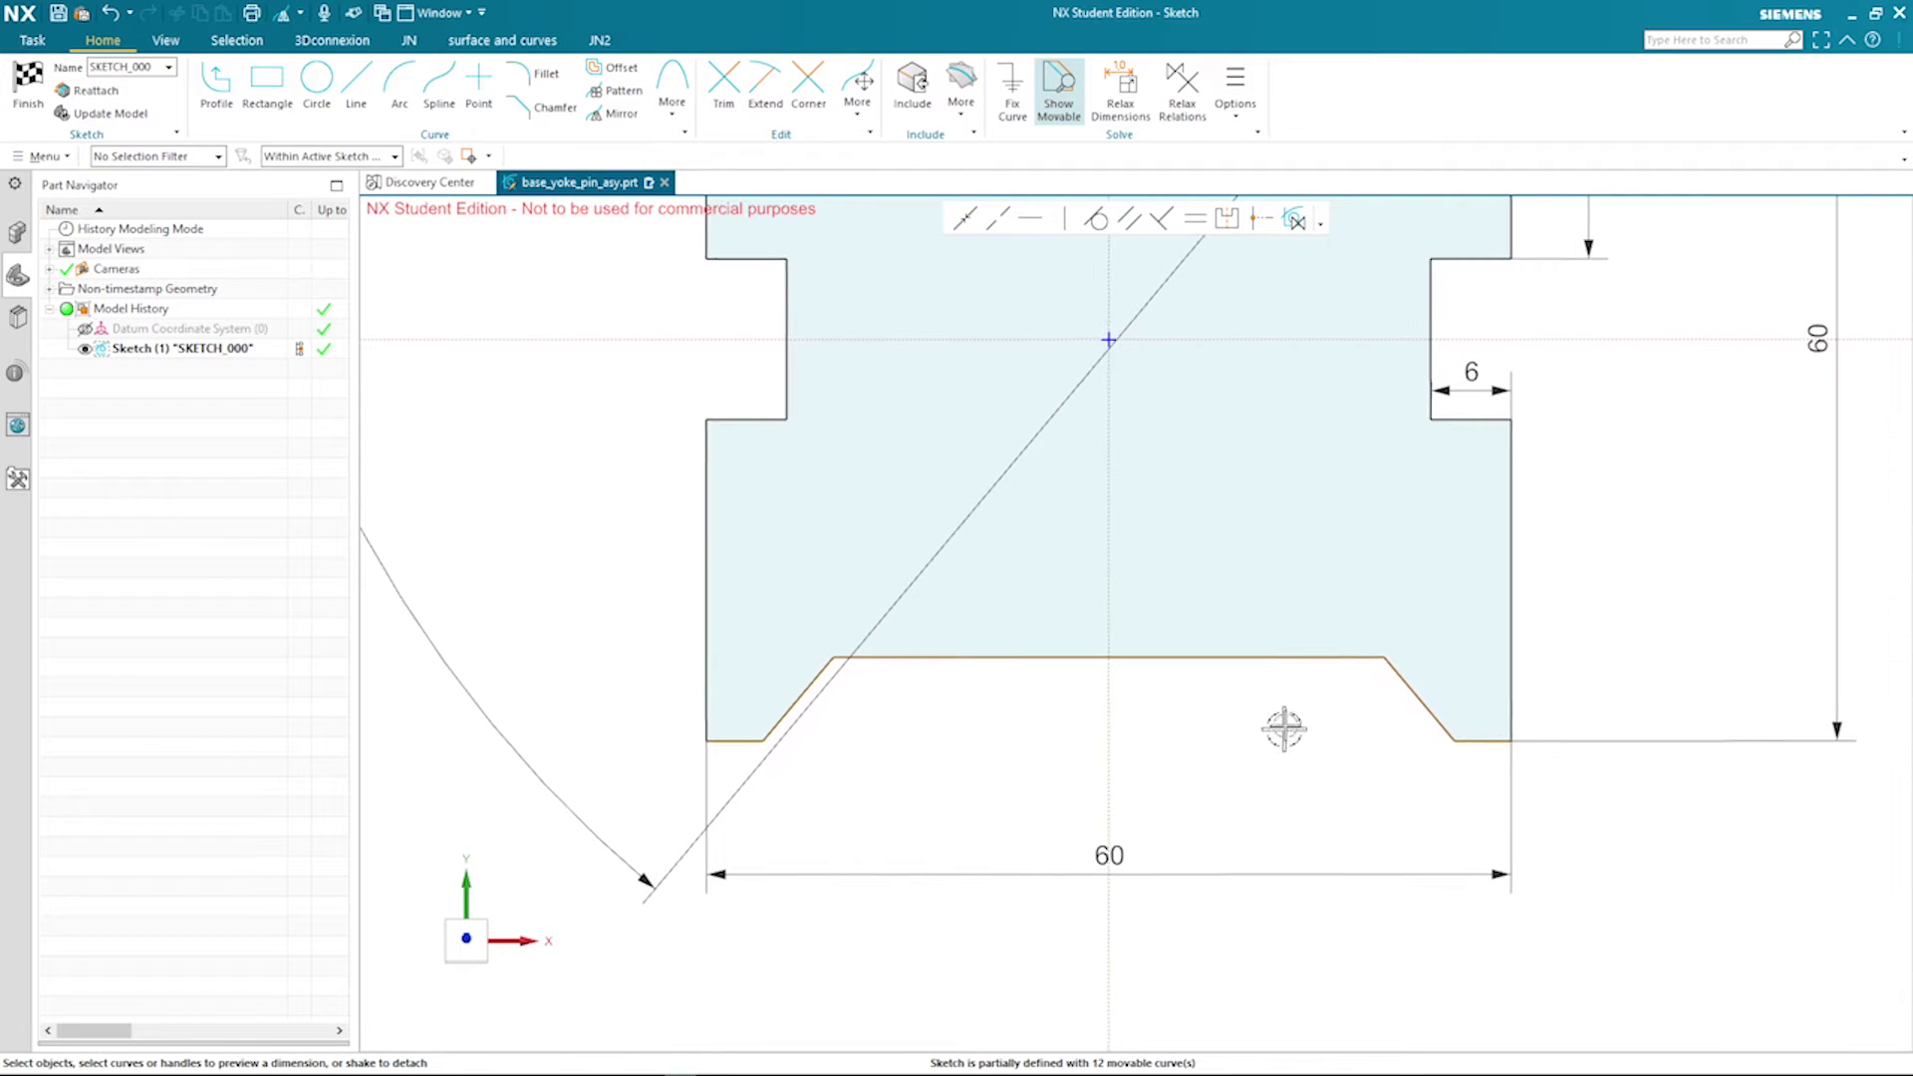
click(1278, 654)
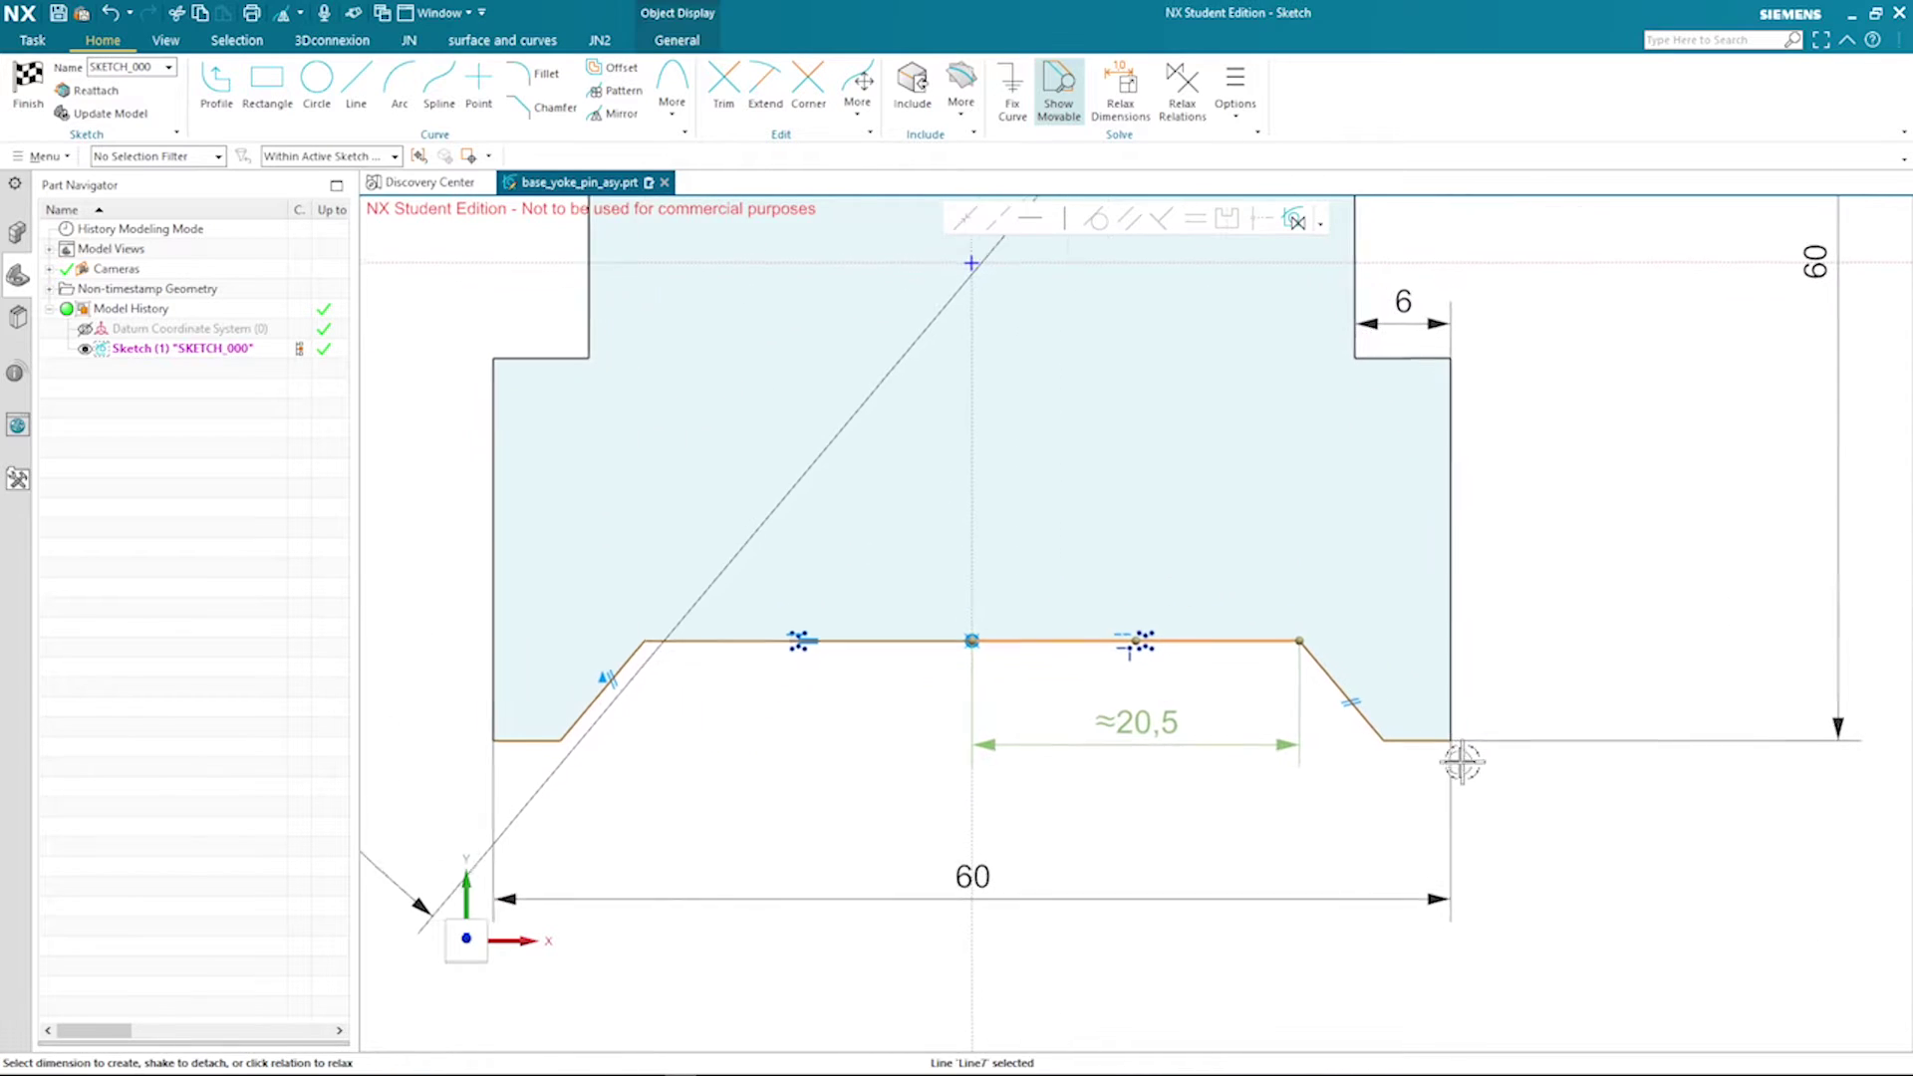
click(1423, 739)
drag(1440, 697, 1564, 669)
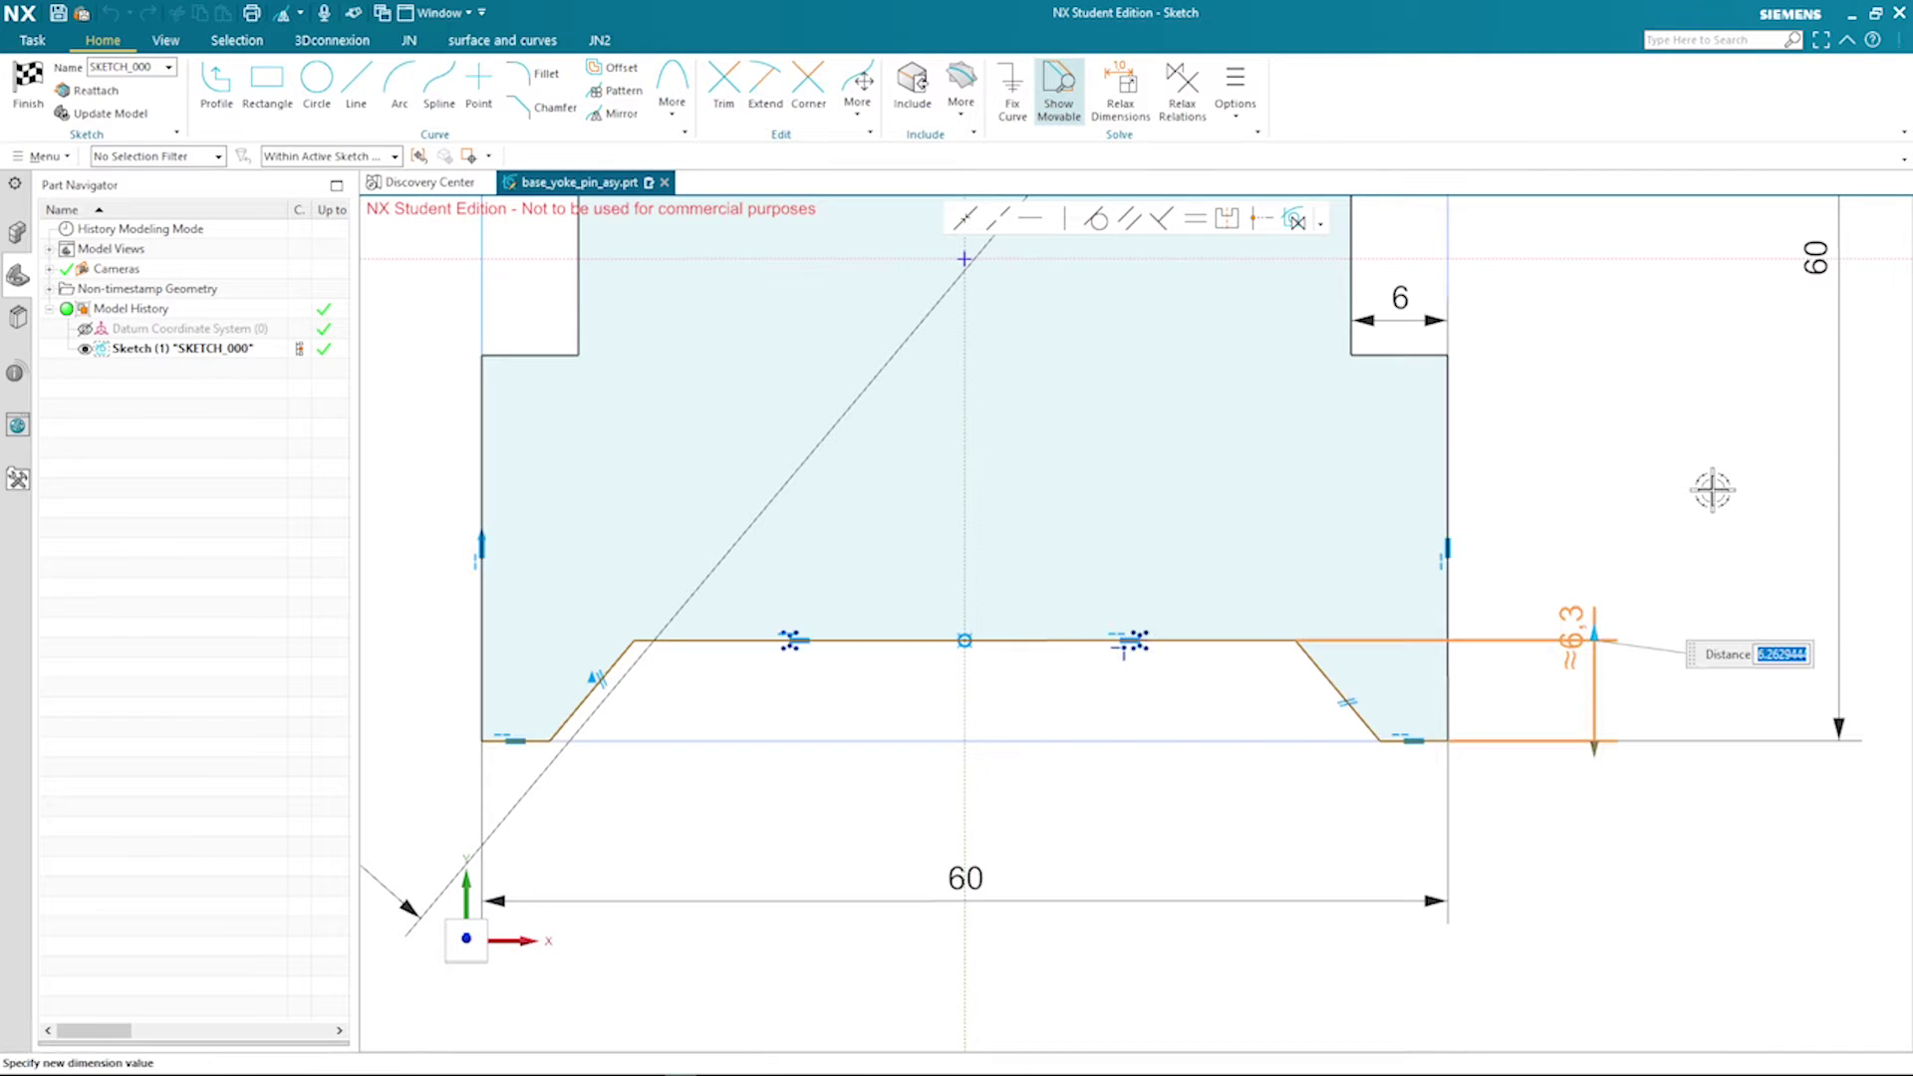
middle_drag(1706, 490, 1648, 521)
key(Return)
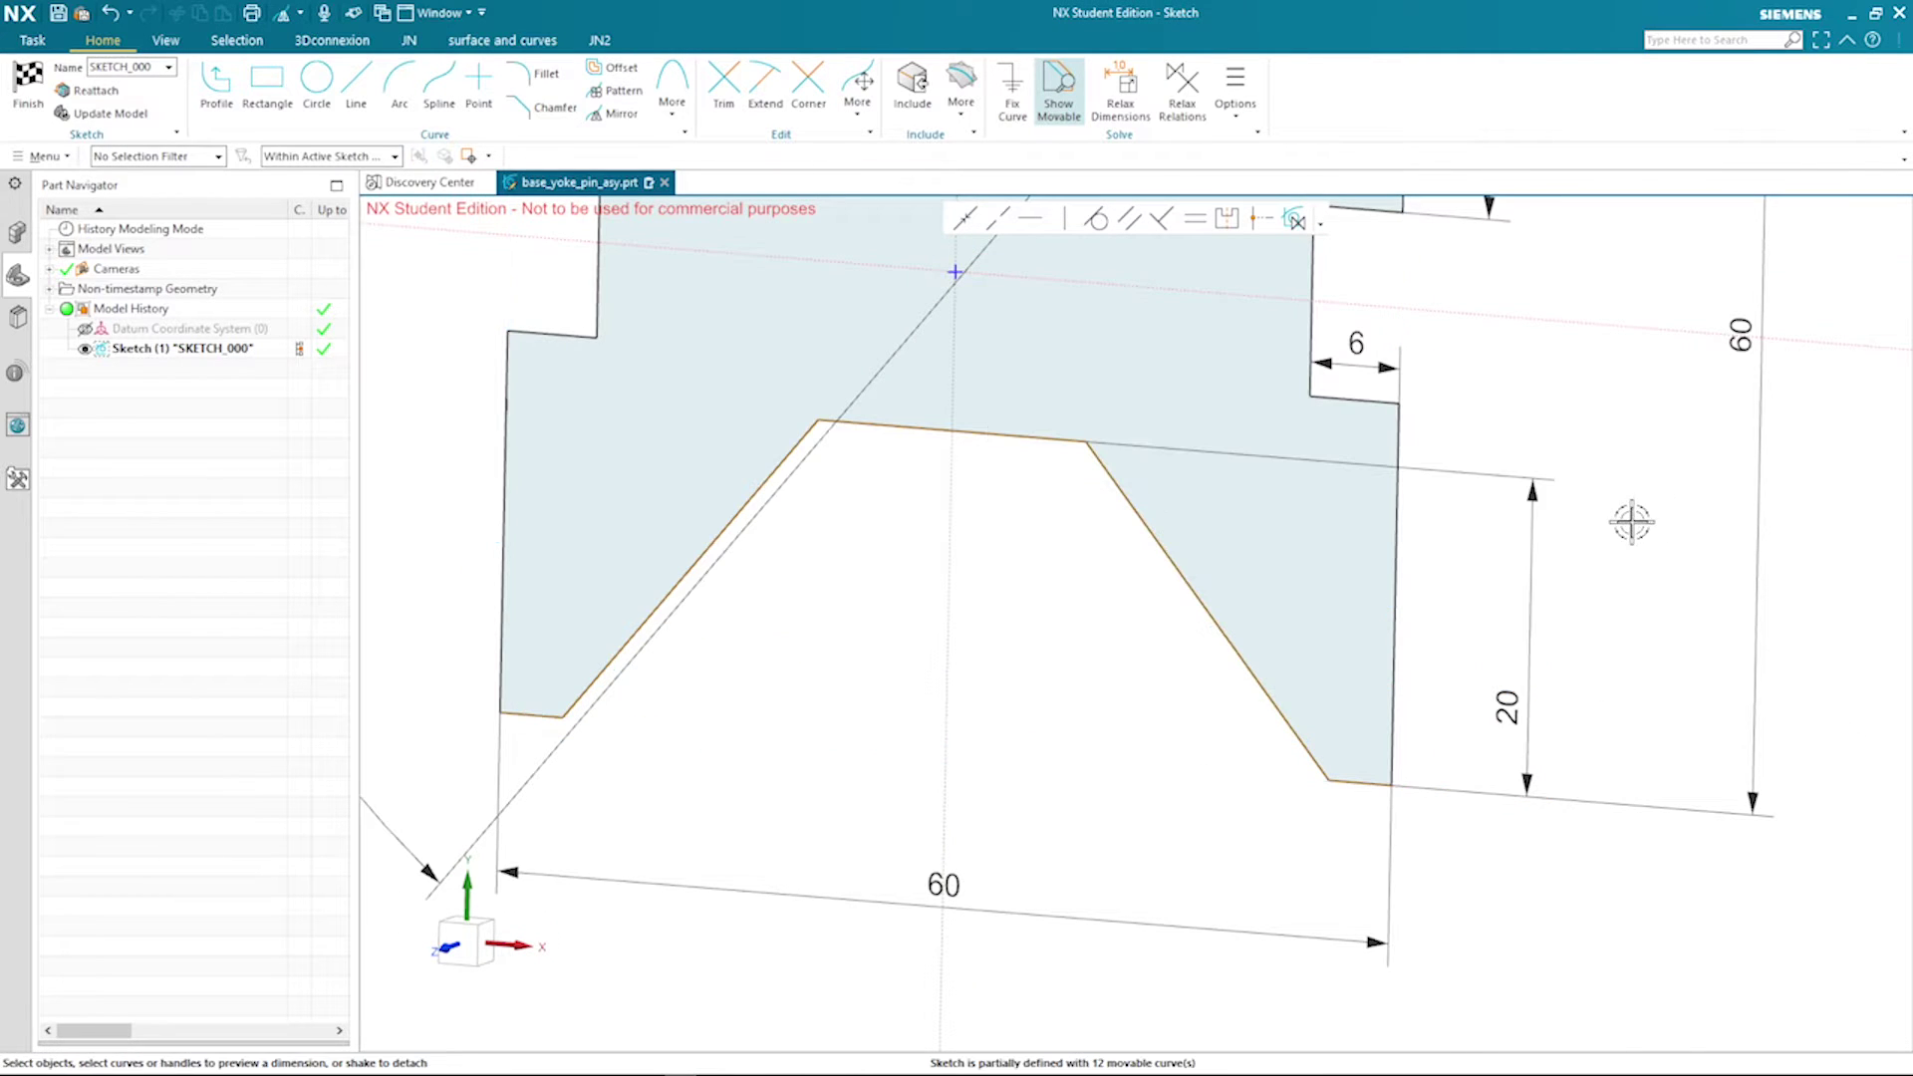
Dimension the lower V bottom opening between its corner points at 40
middle_drag(1598, 674, 1449, 757)
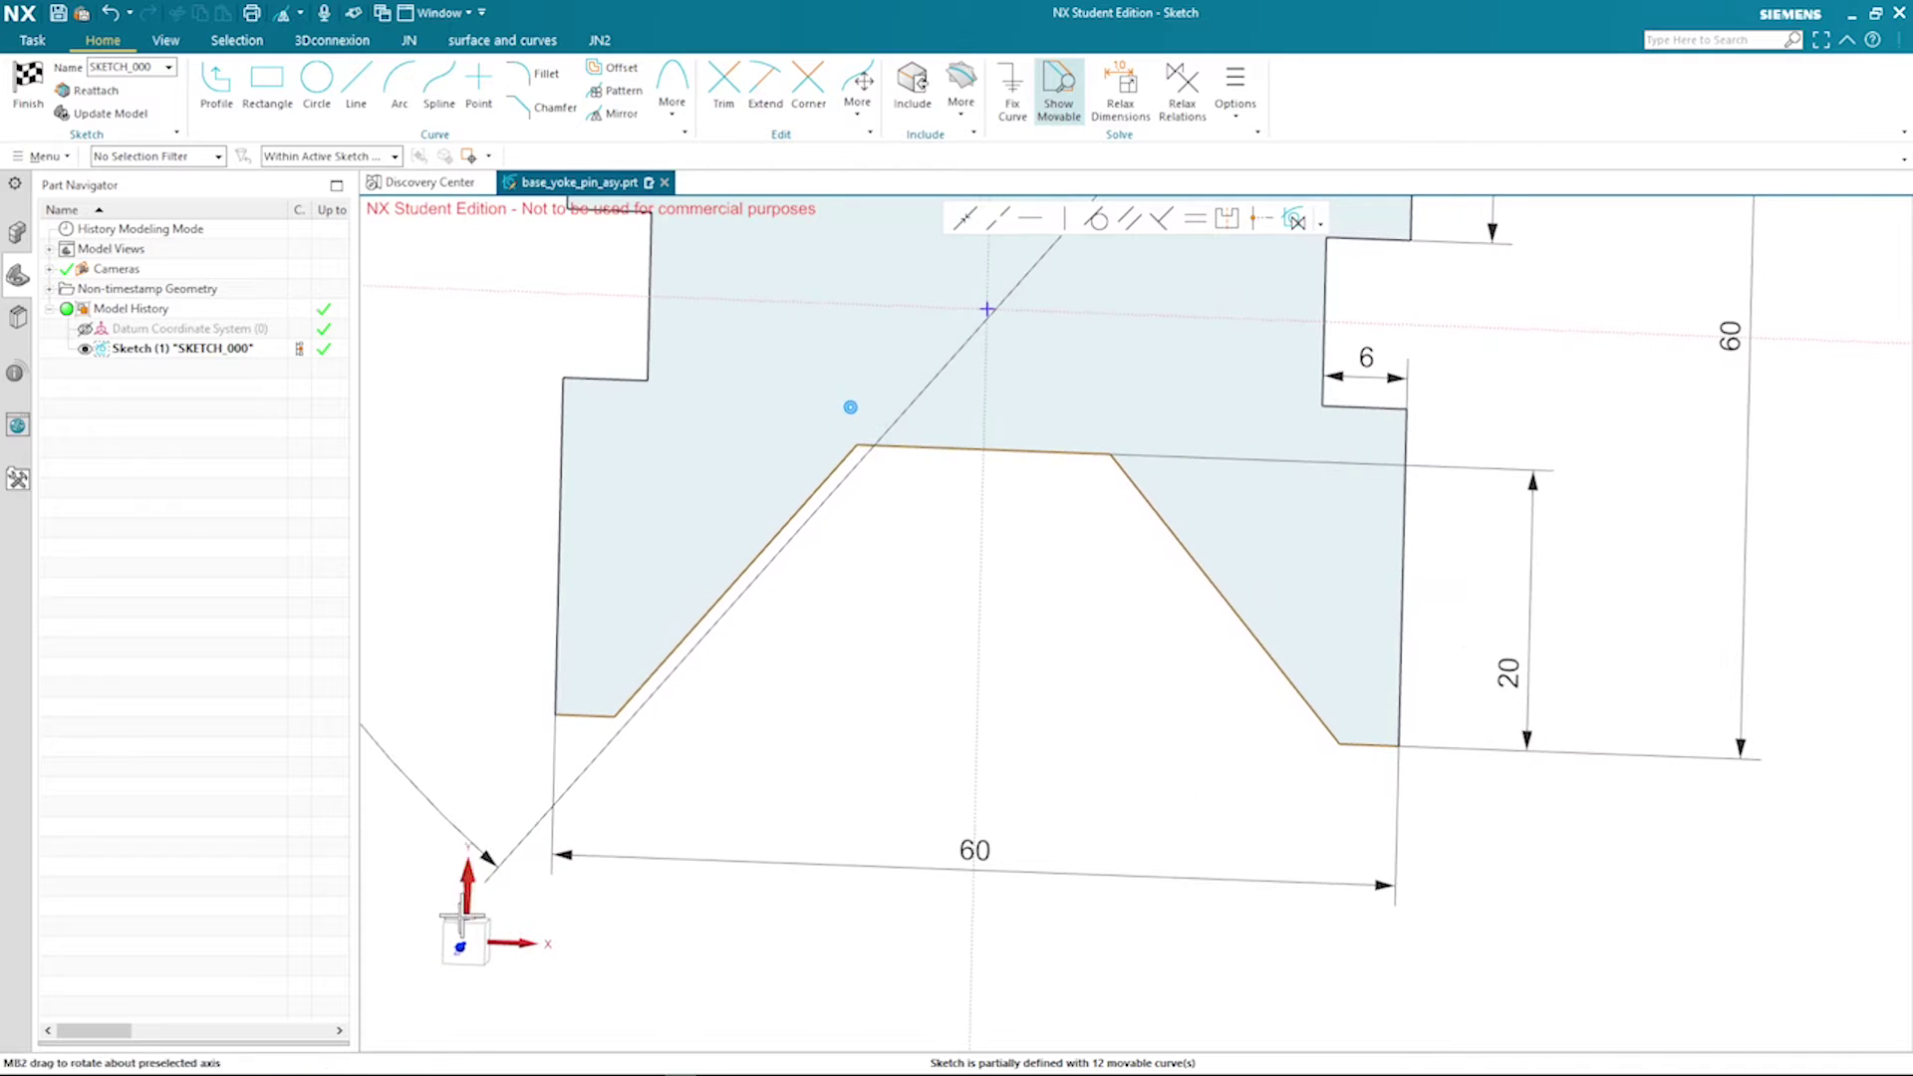
click(468, 940)
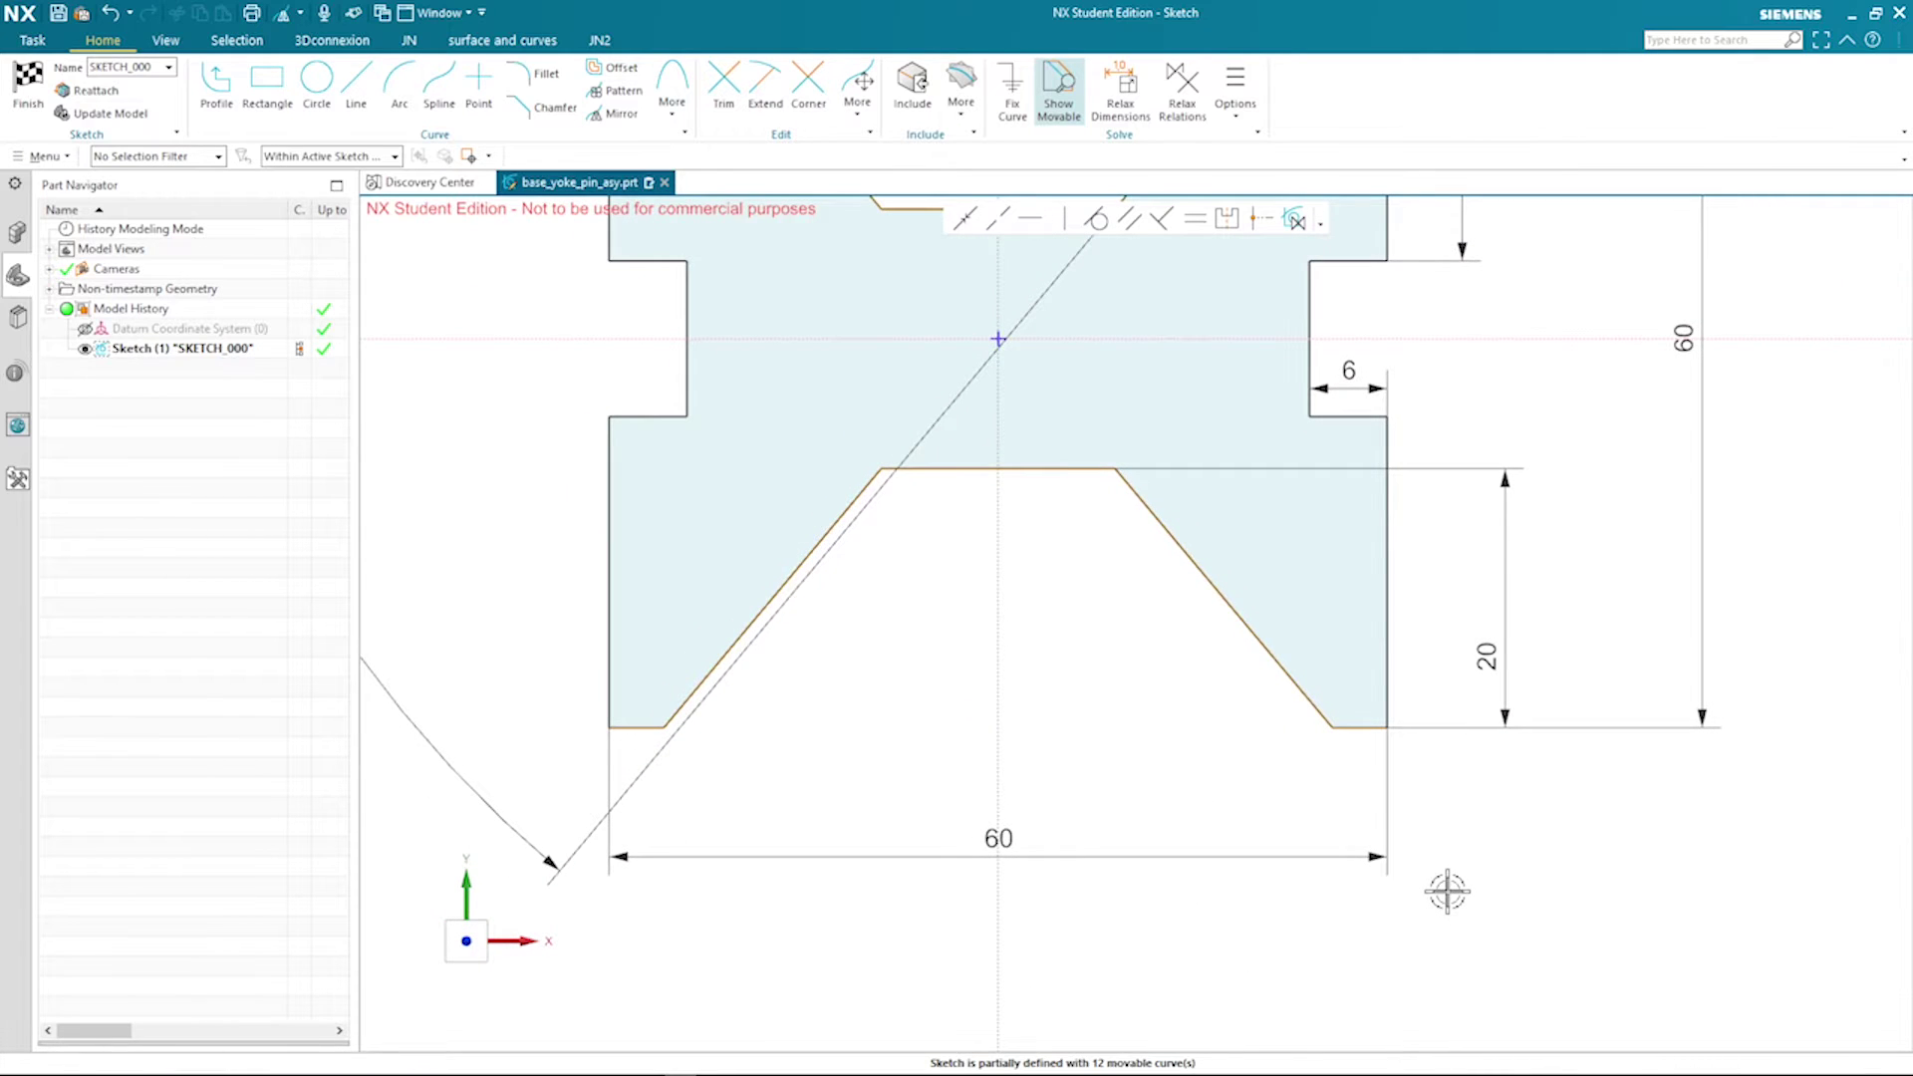
scroll(1335, 781, up, 3)
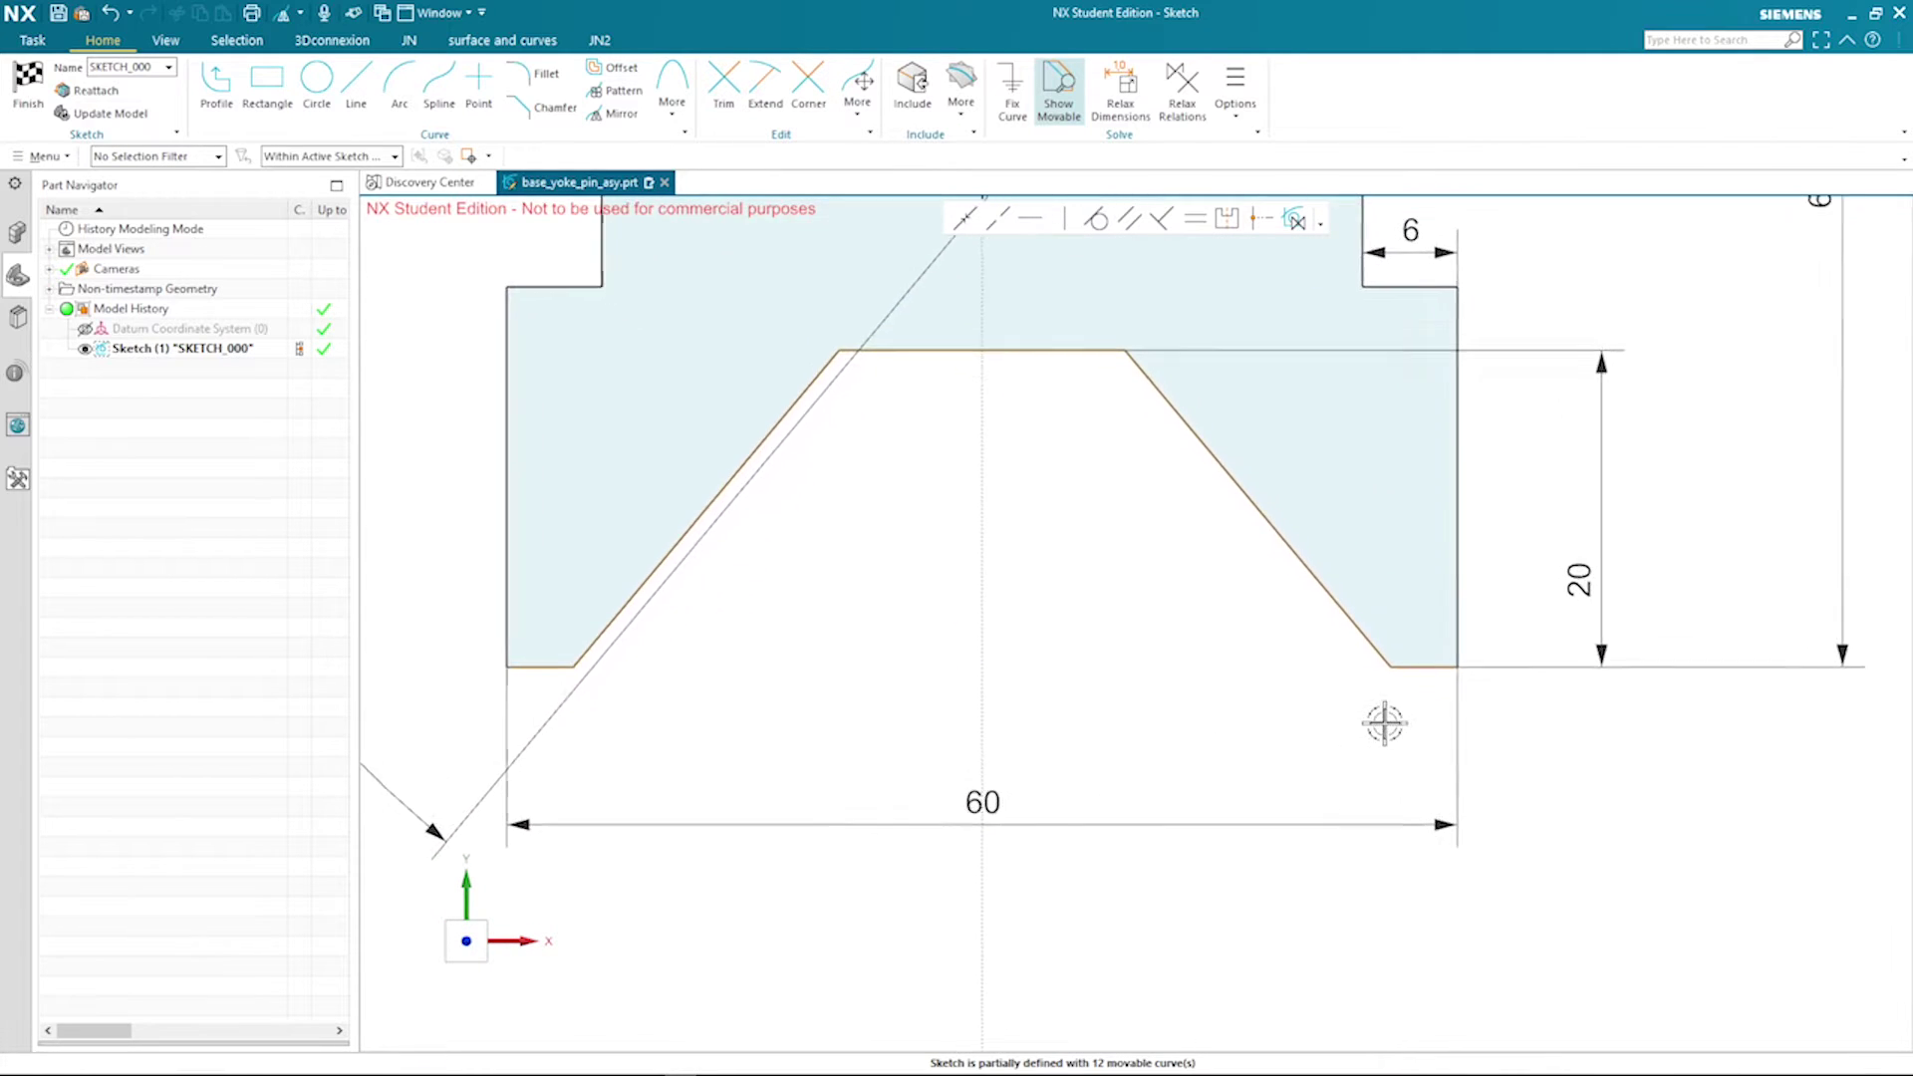
scroll(1379, 724, up, 1)
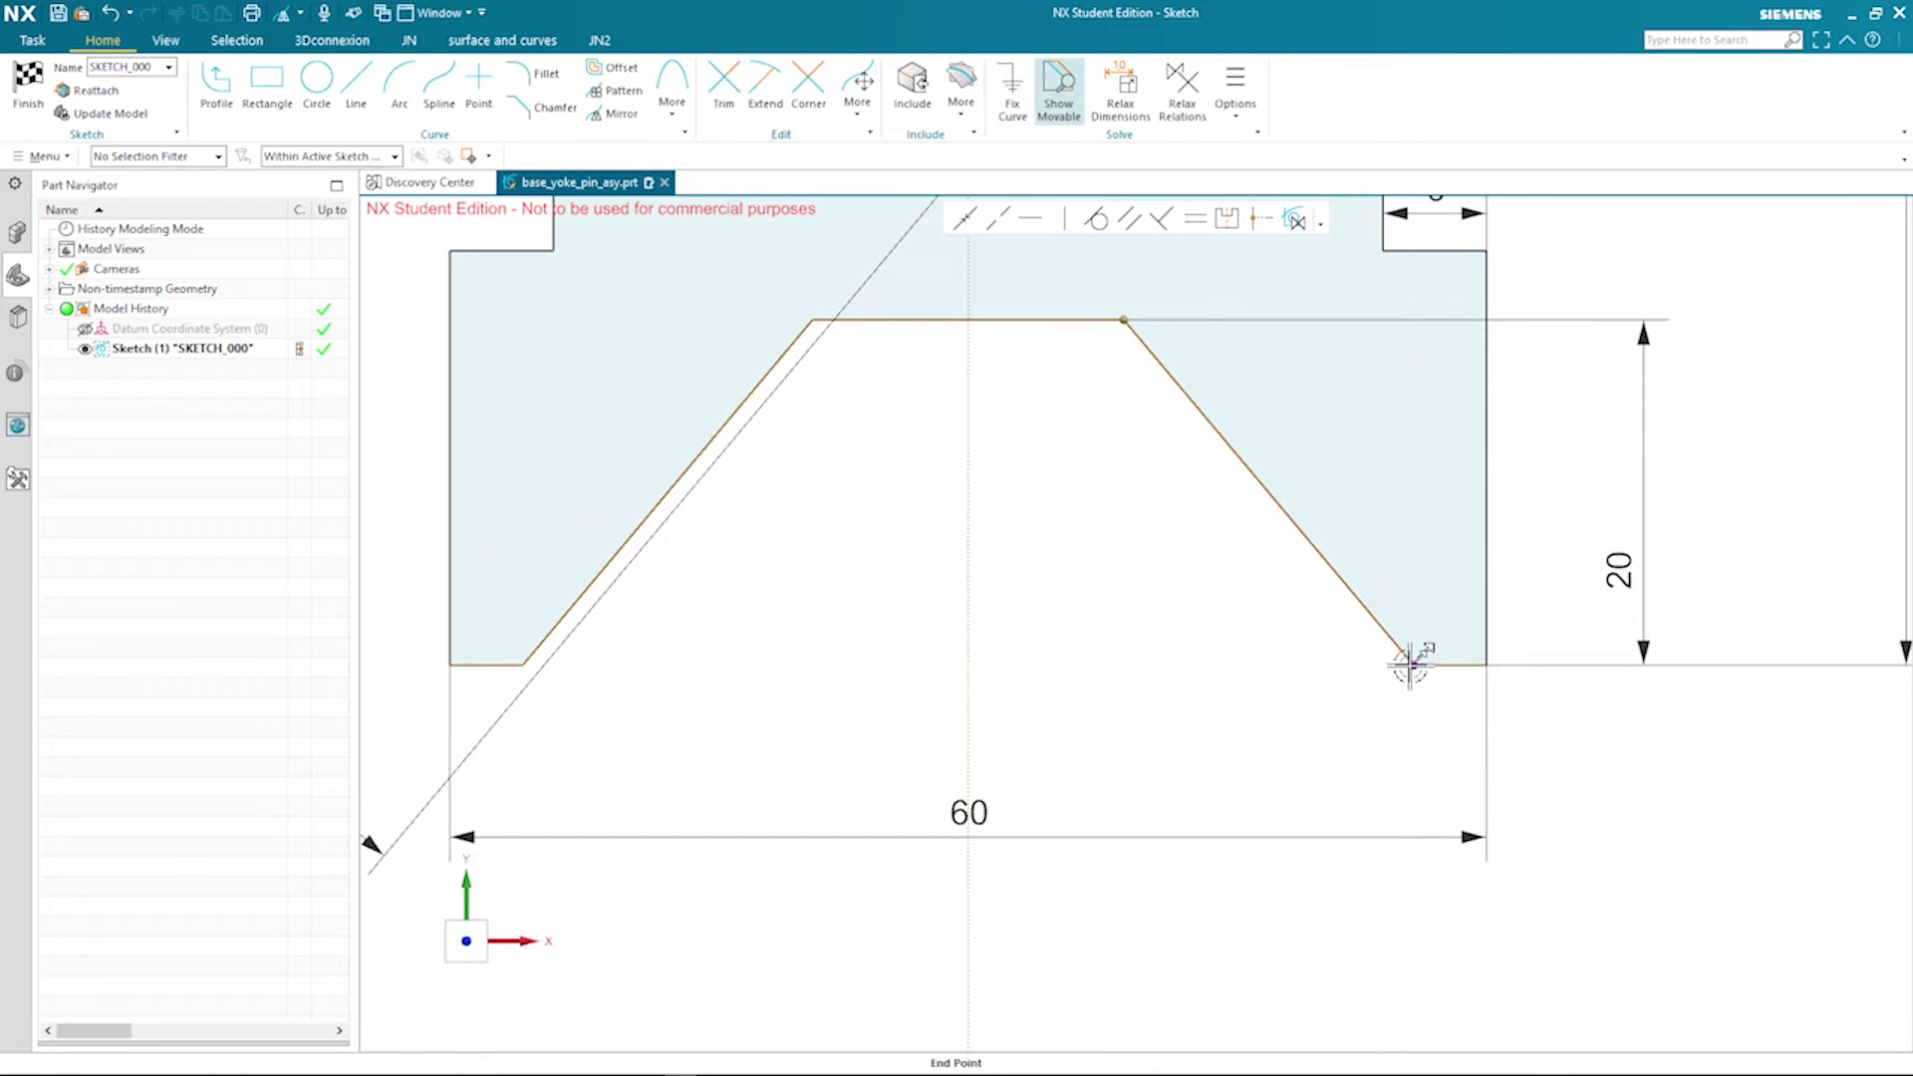
click(1413, 662)
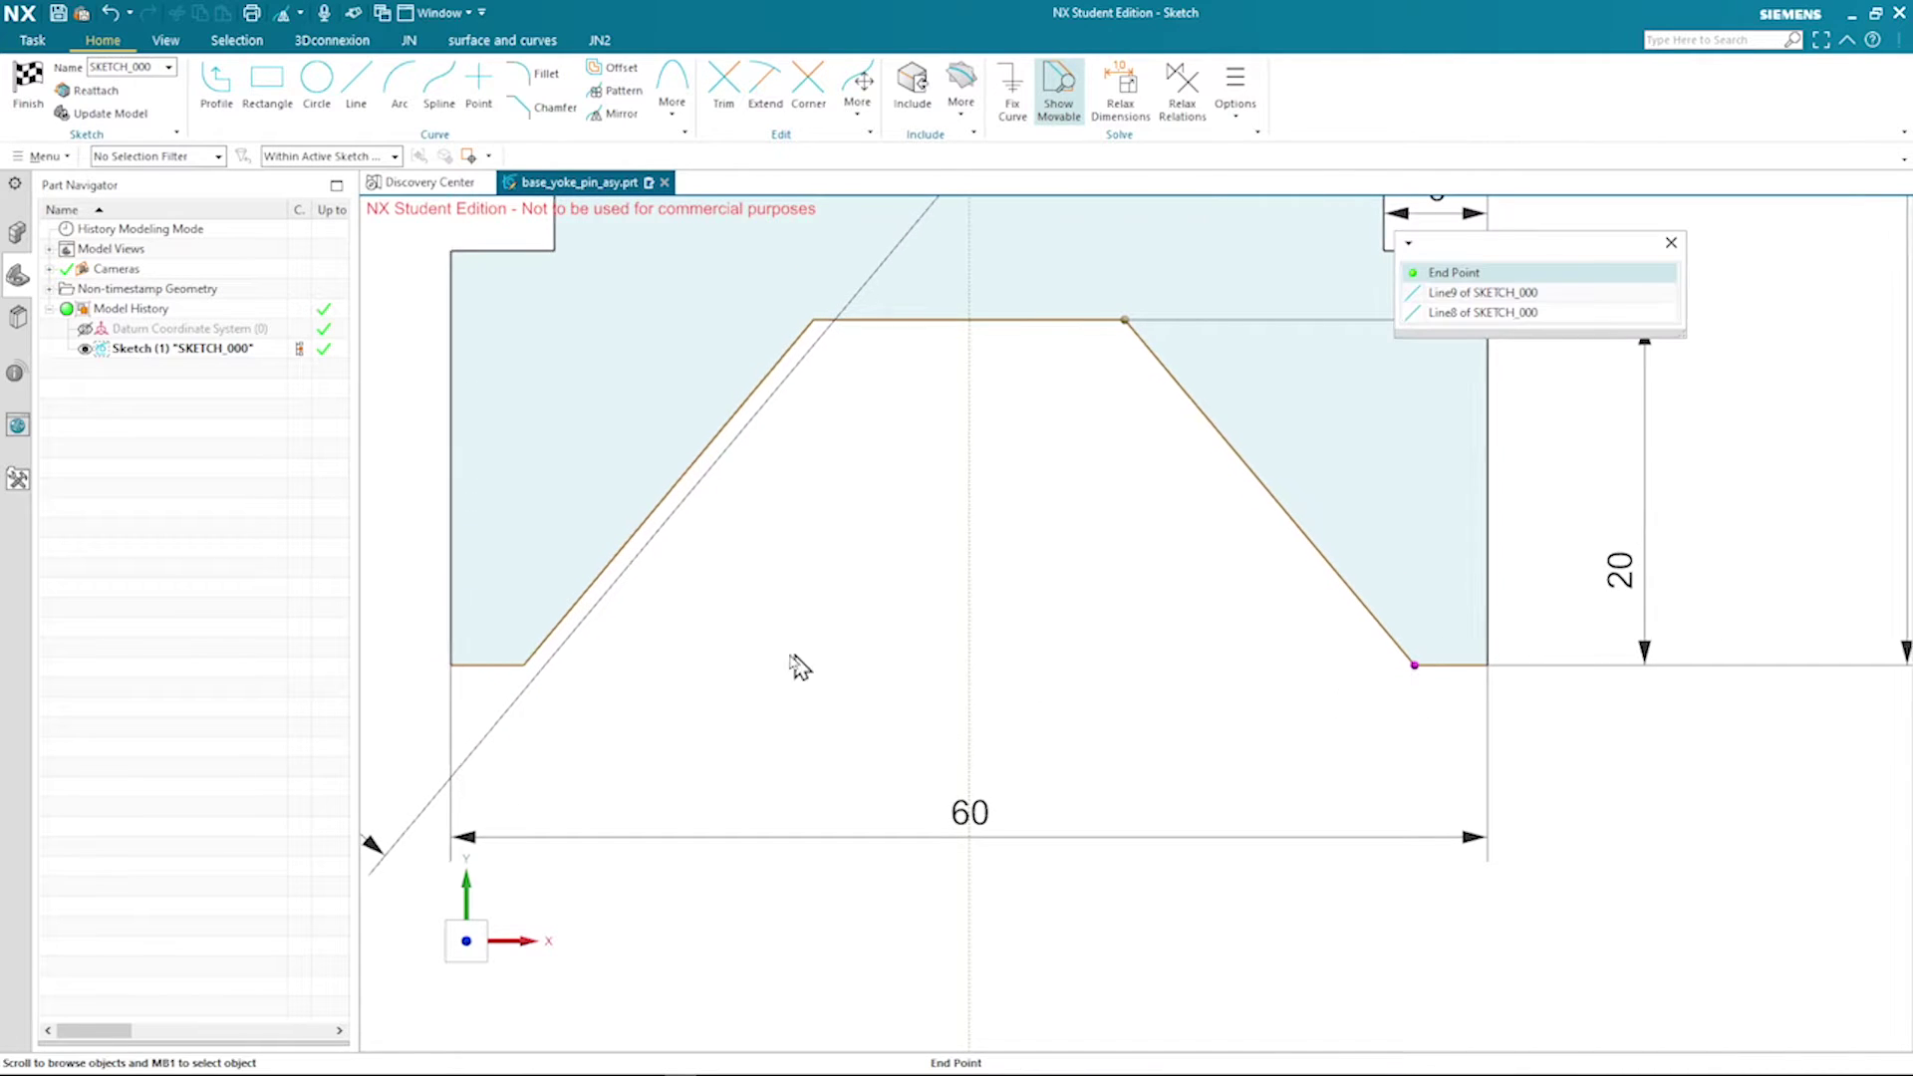
click(1452, 272)
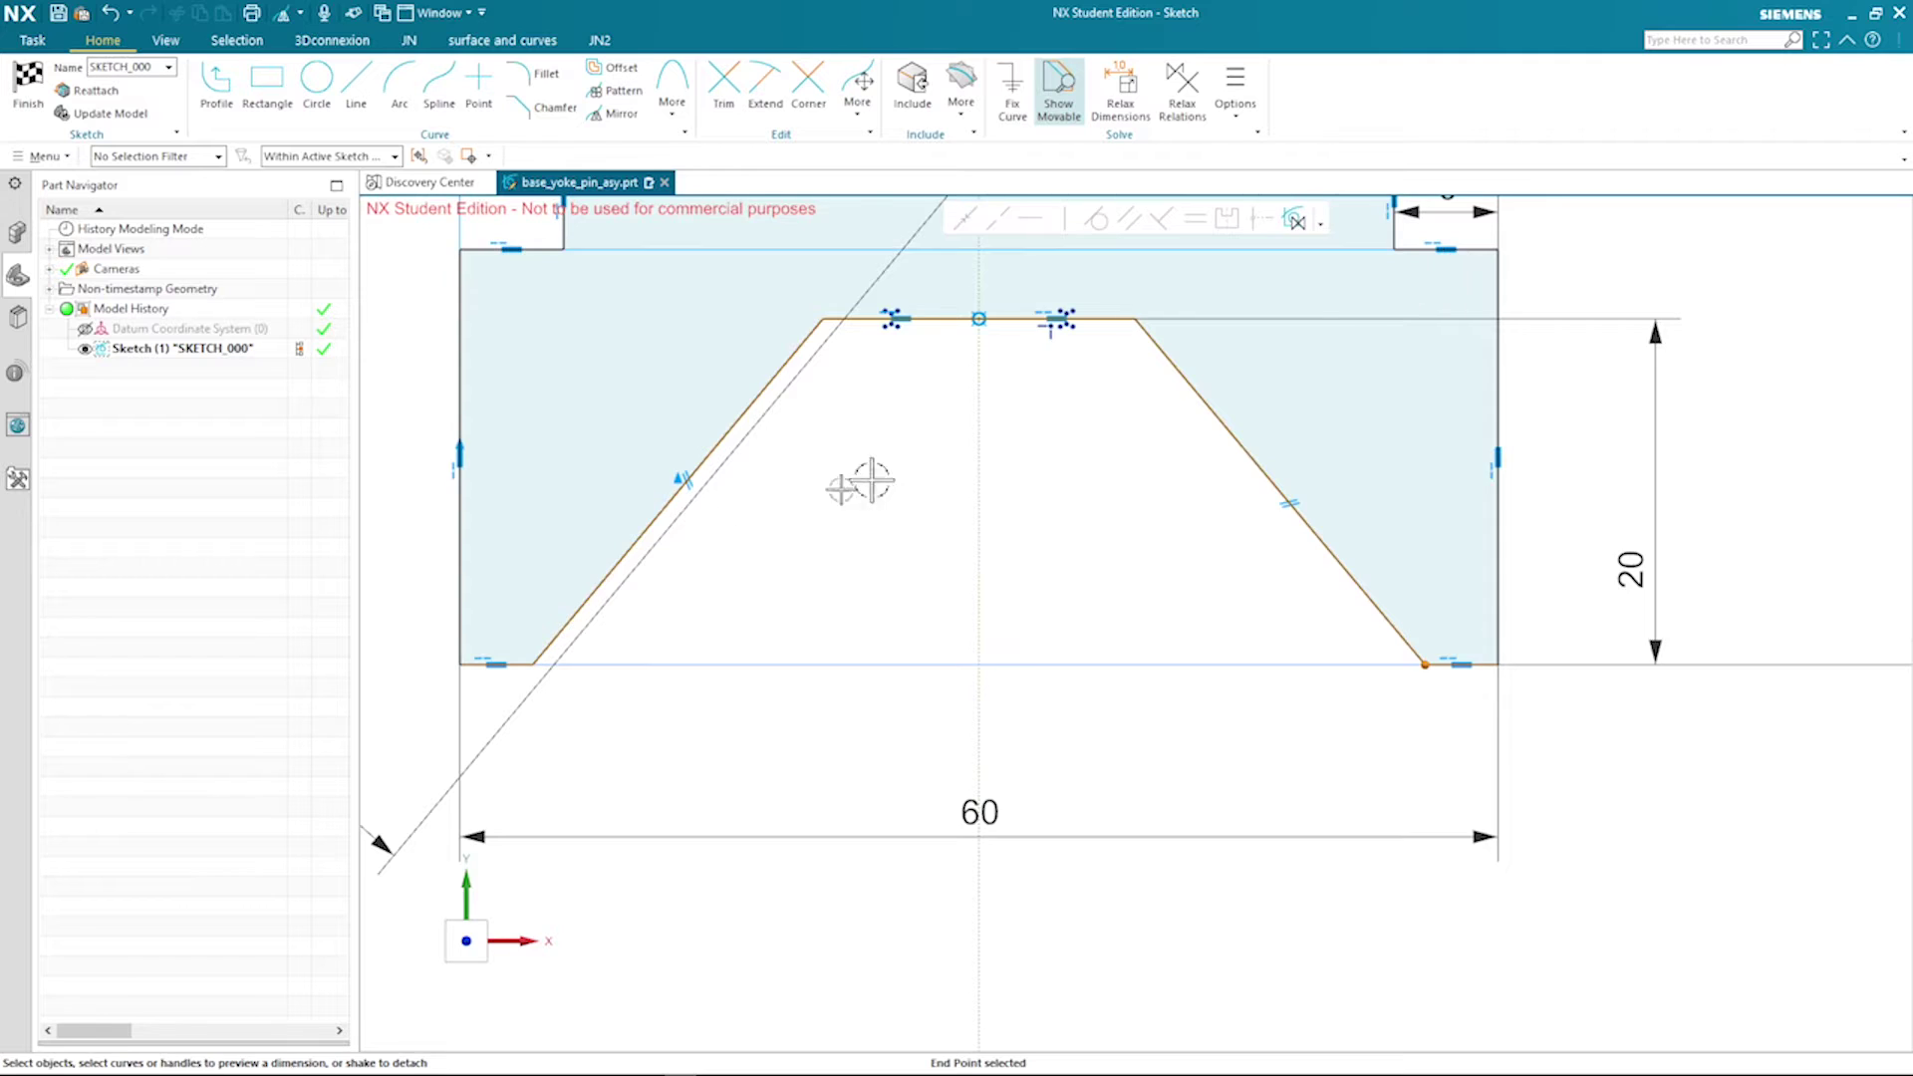
scroll(555, 594, up, 2)
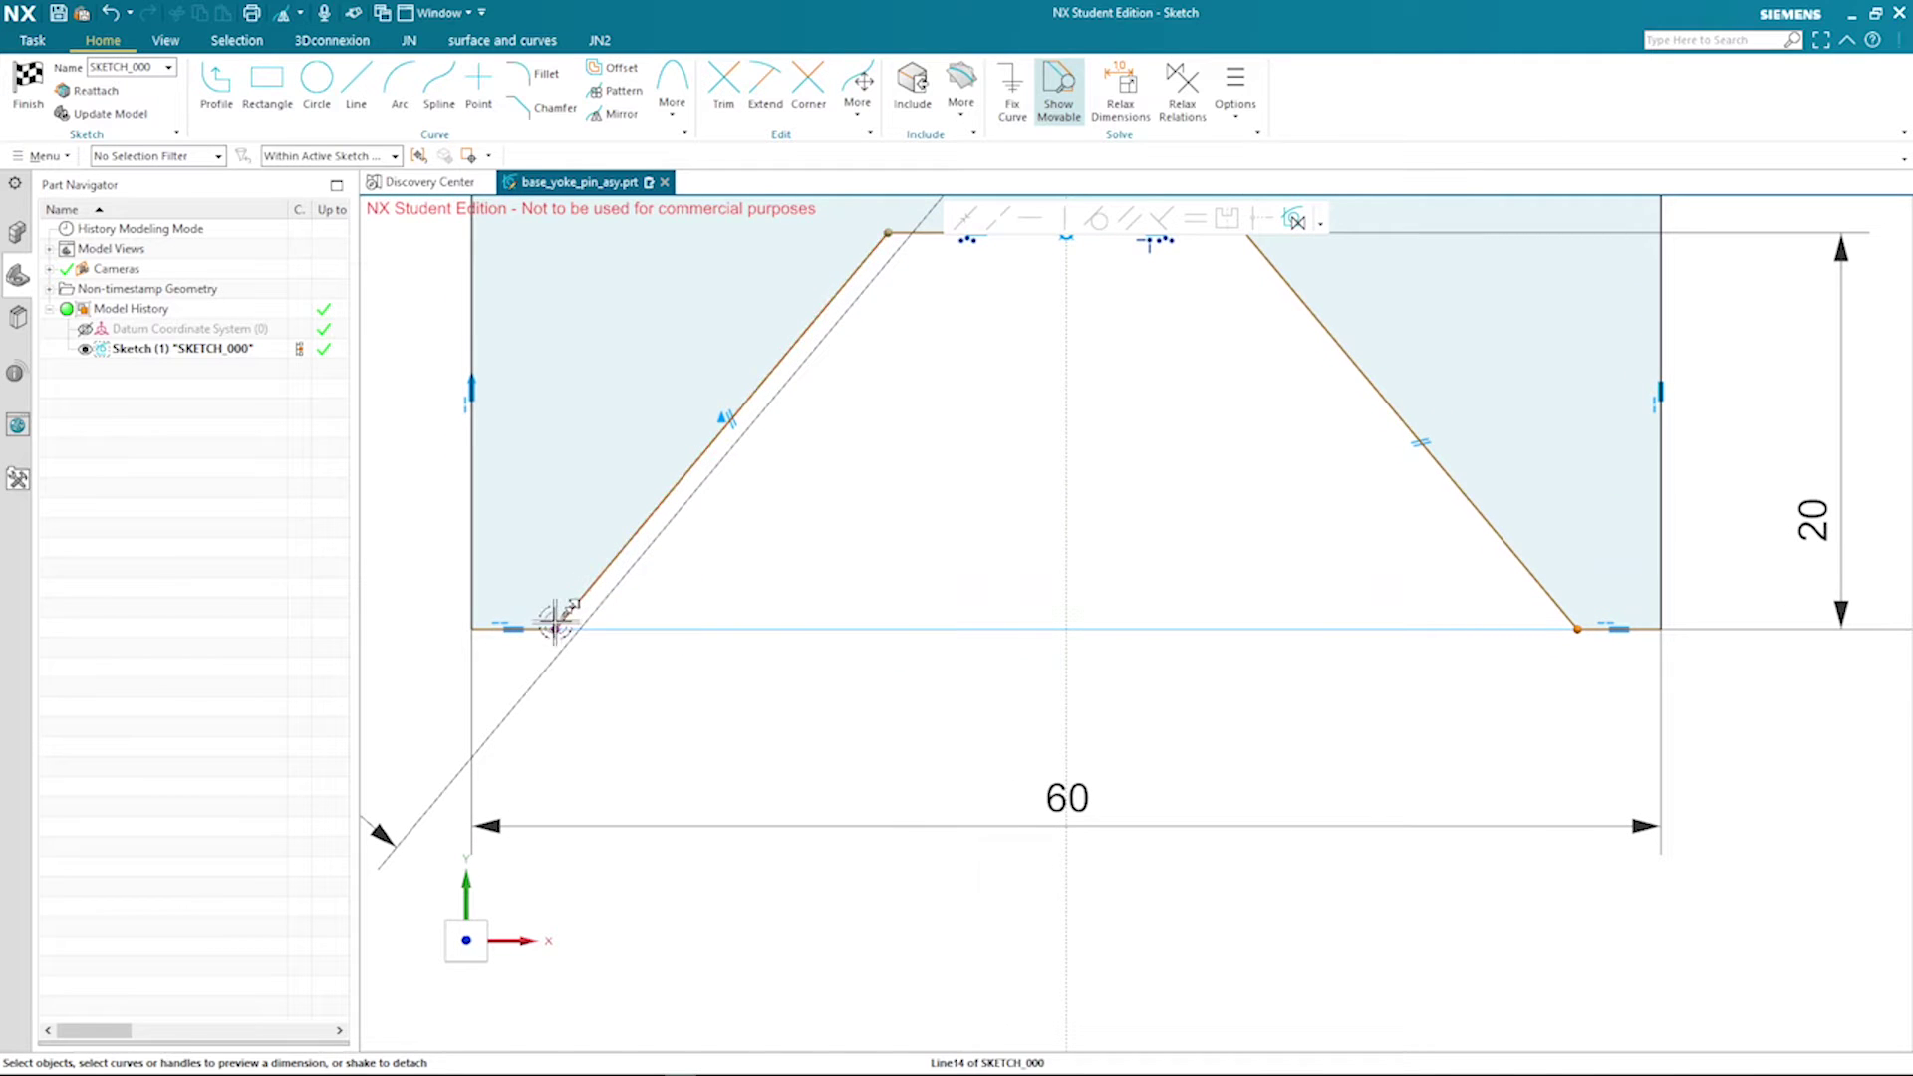
click(555, 629)
drag(1092, 569, 1085, 686)
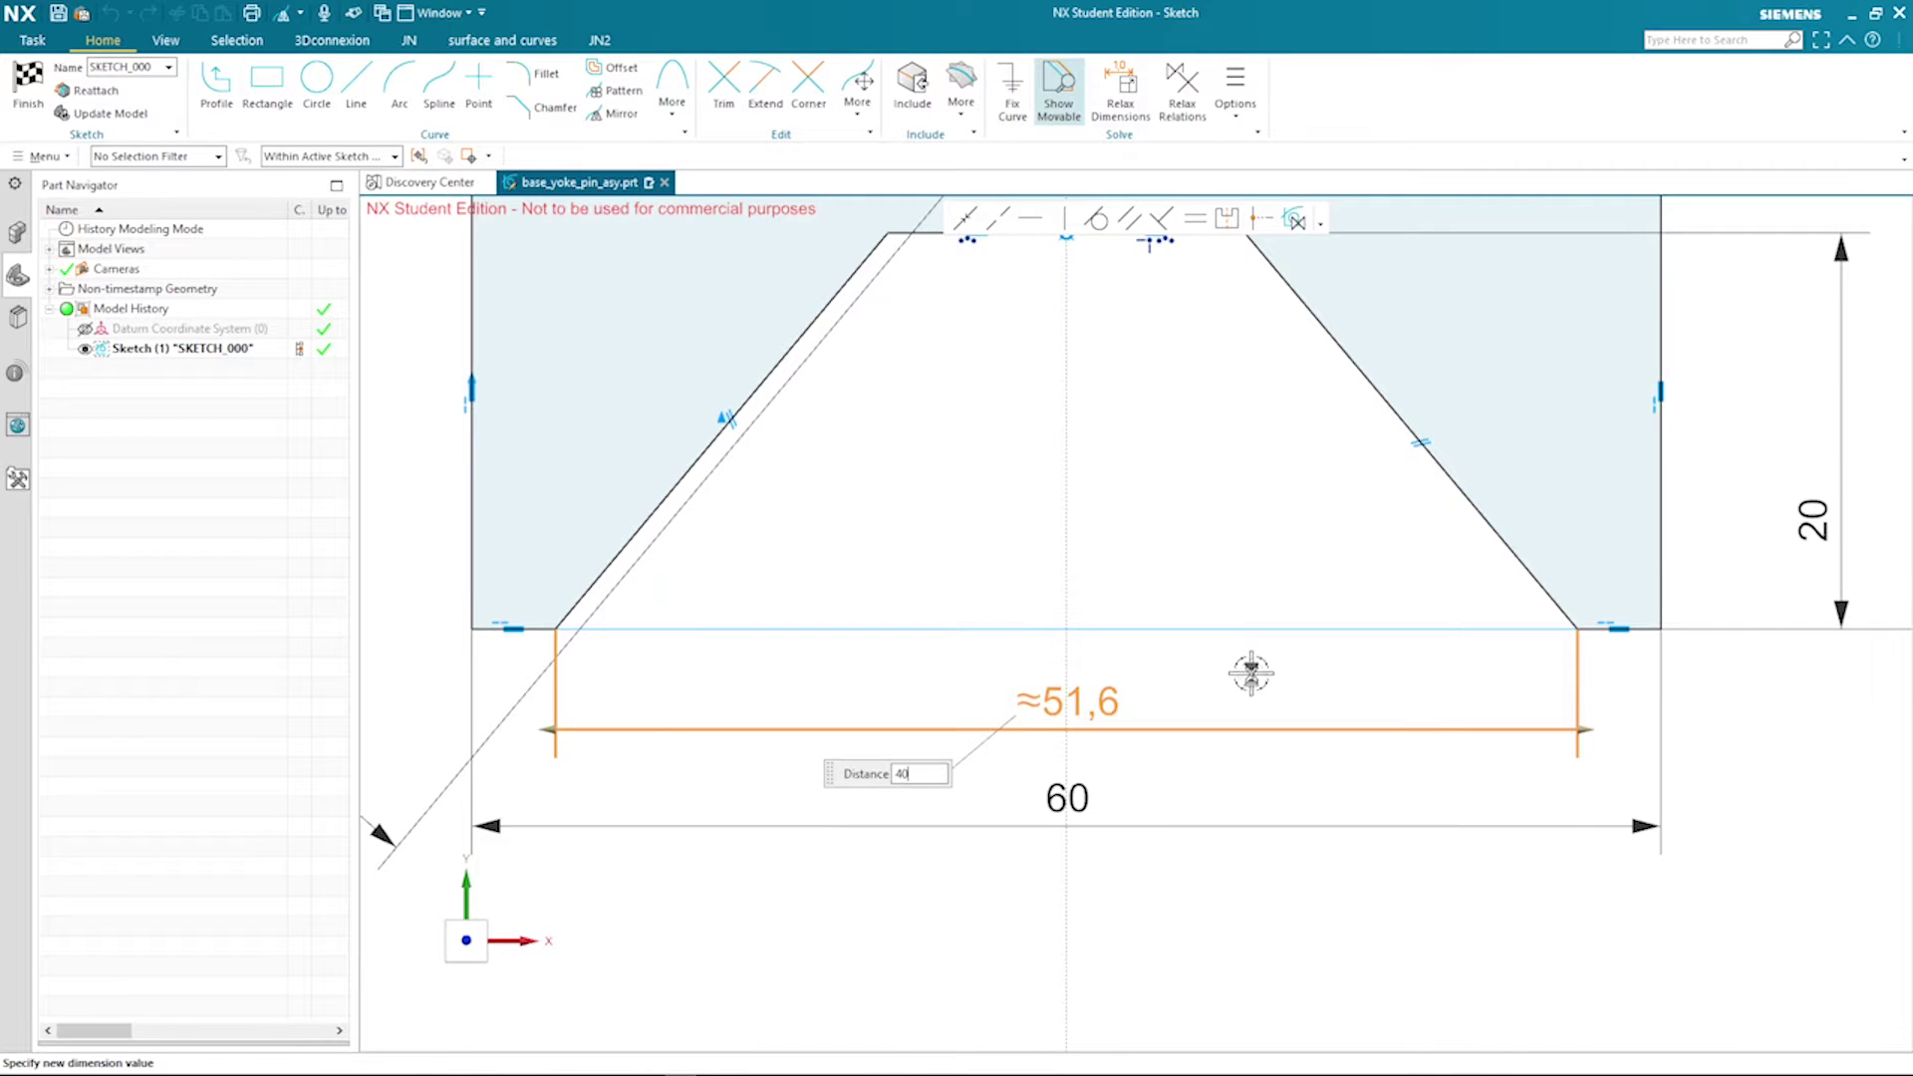
key(Return)
scroll(1362, 760, down, 5)
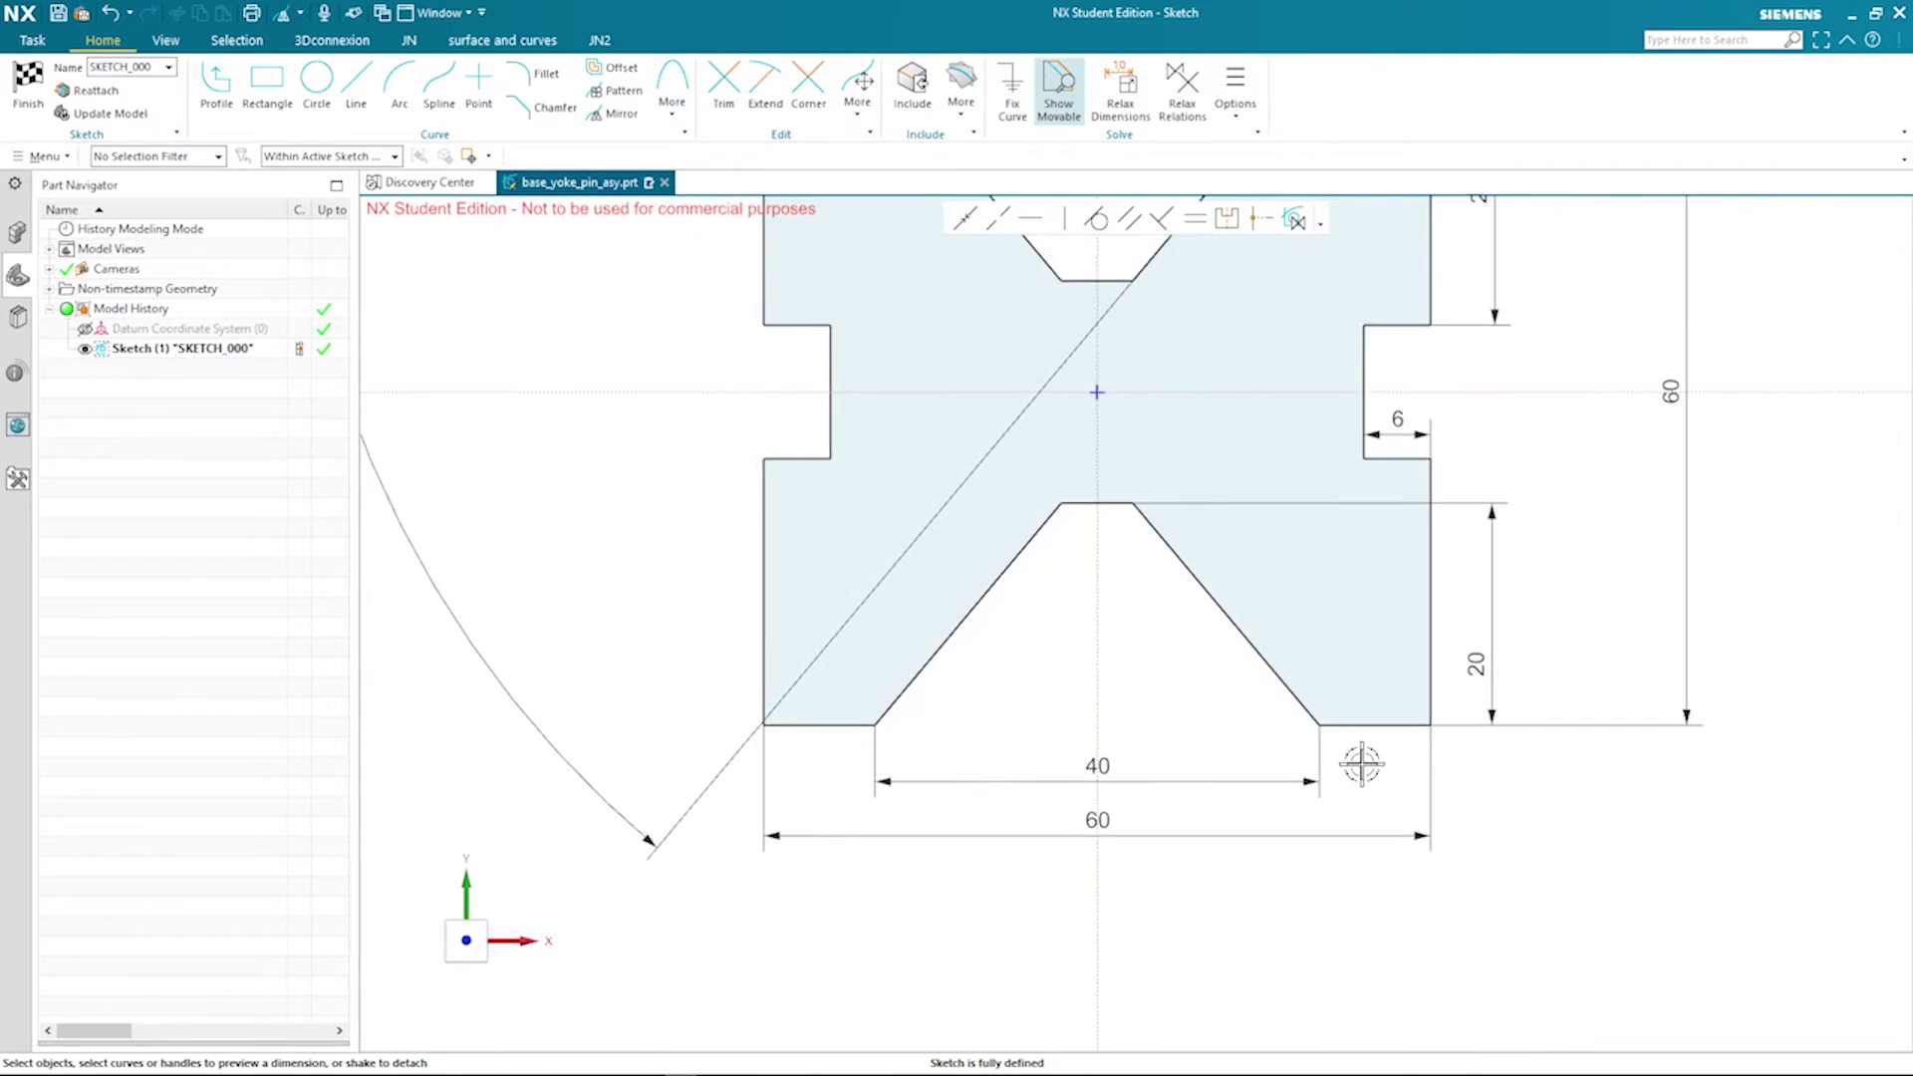
Reposition the 50° angle dimension right beside the upper V groove
scroll(1362, 764, down, 3)
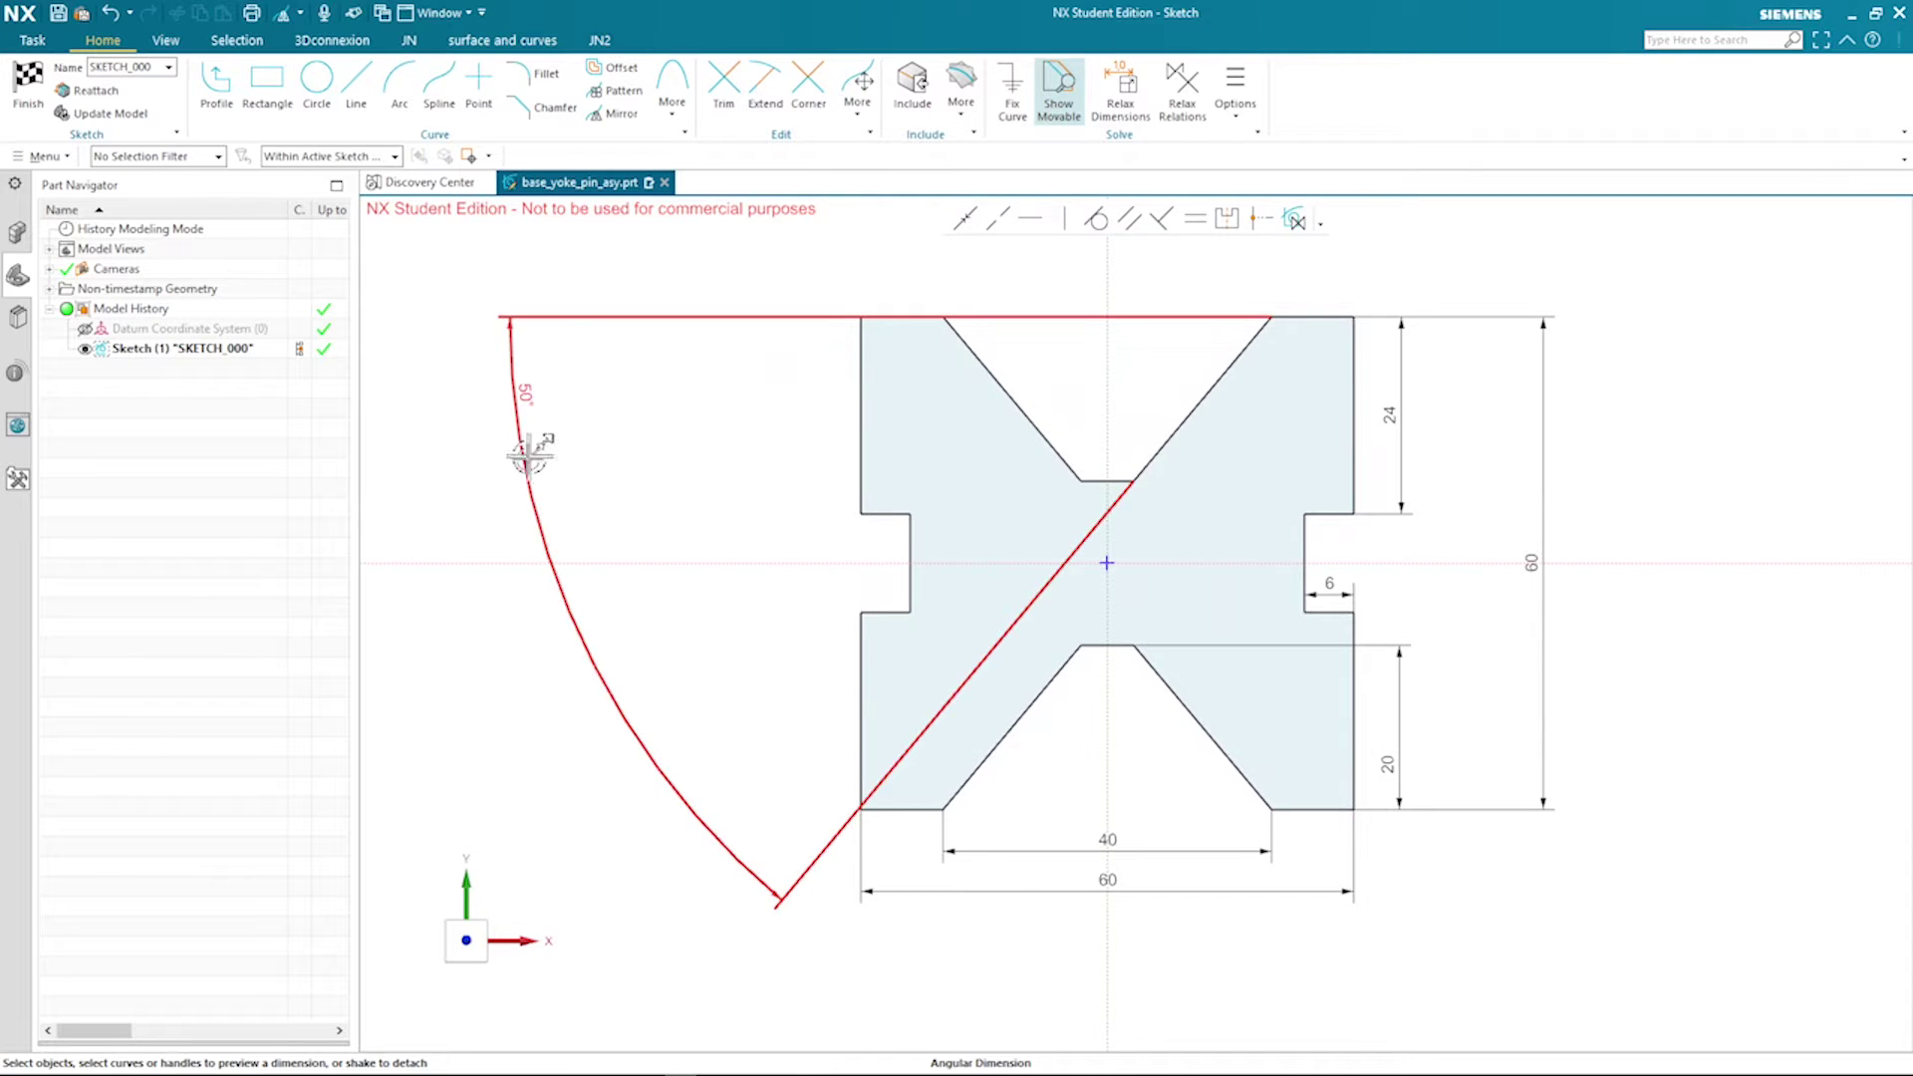
click(1133, 348)
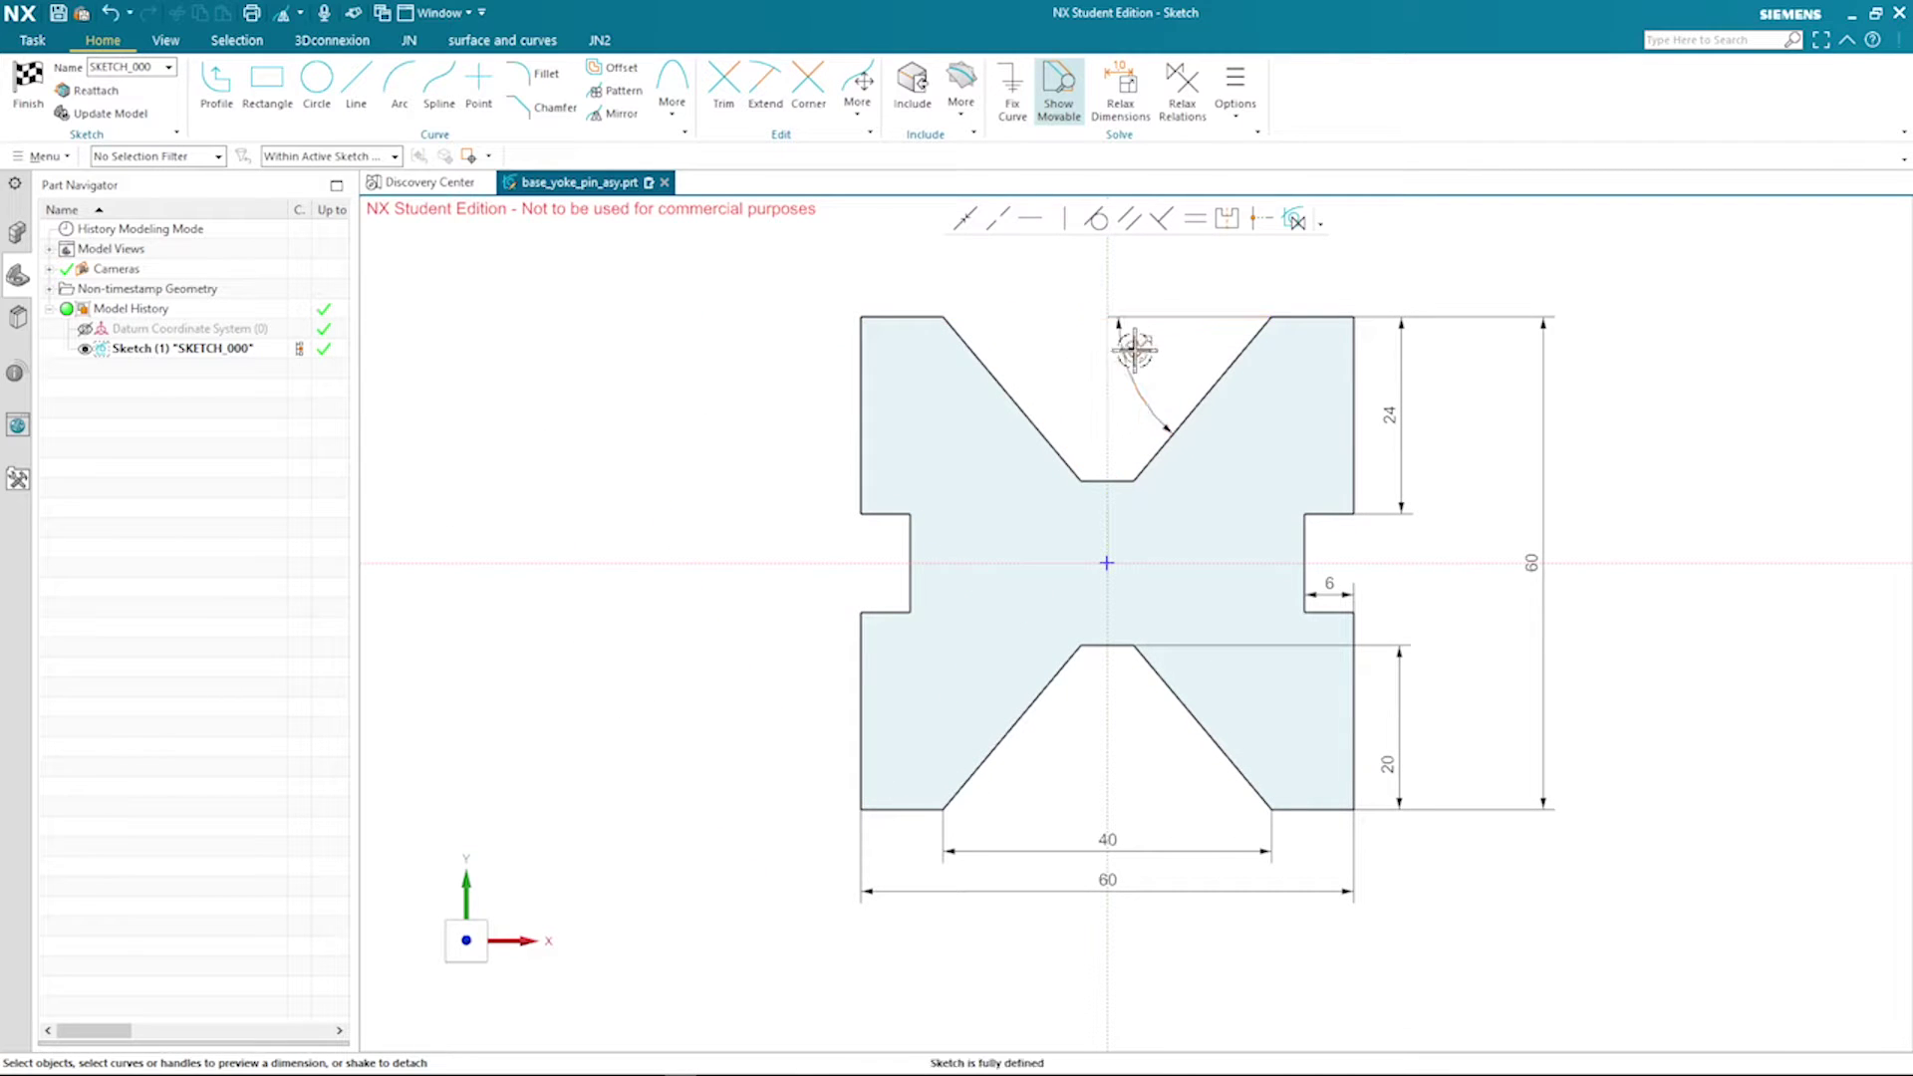
scroll(1493, 822, up, 1)
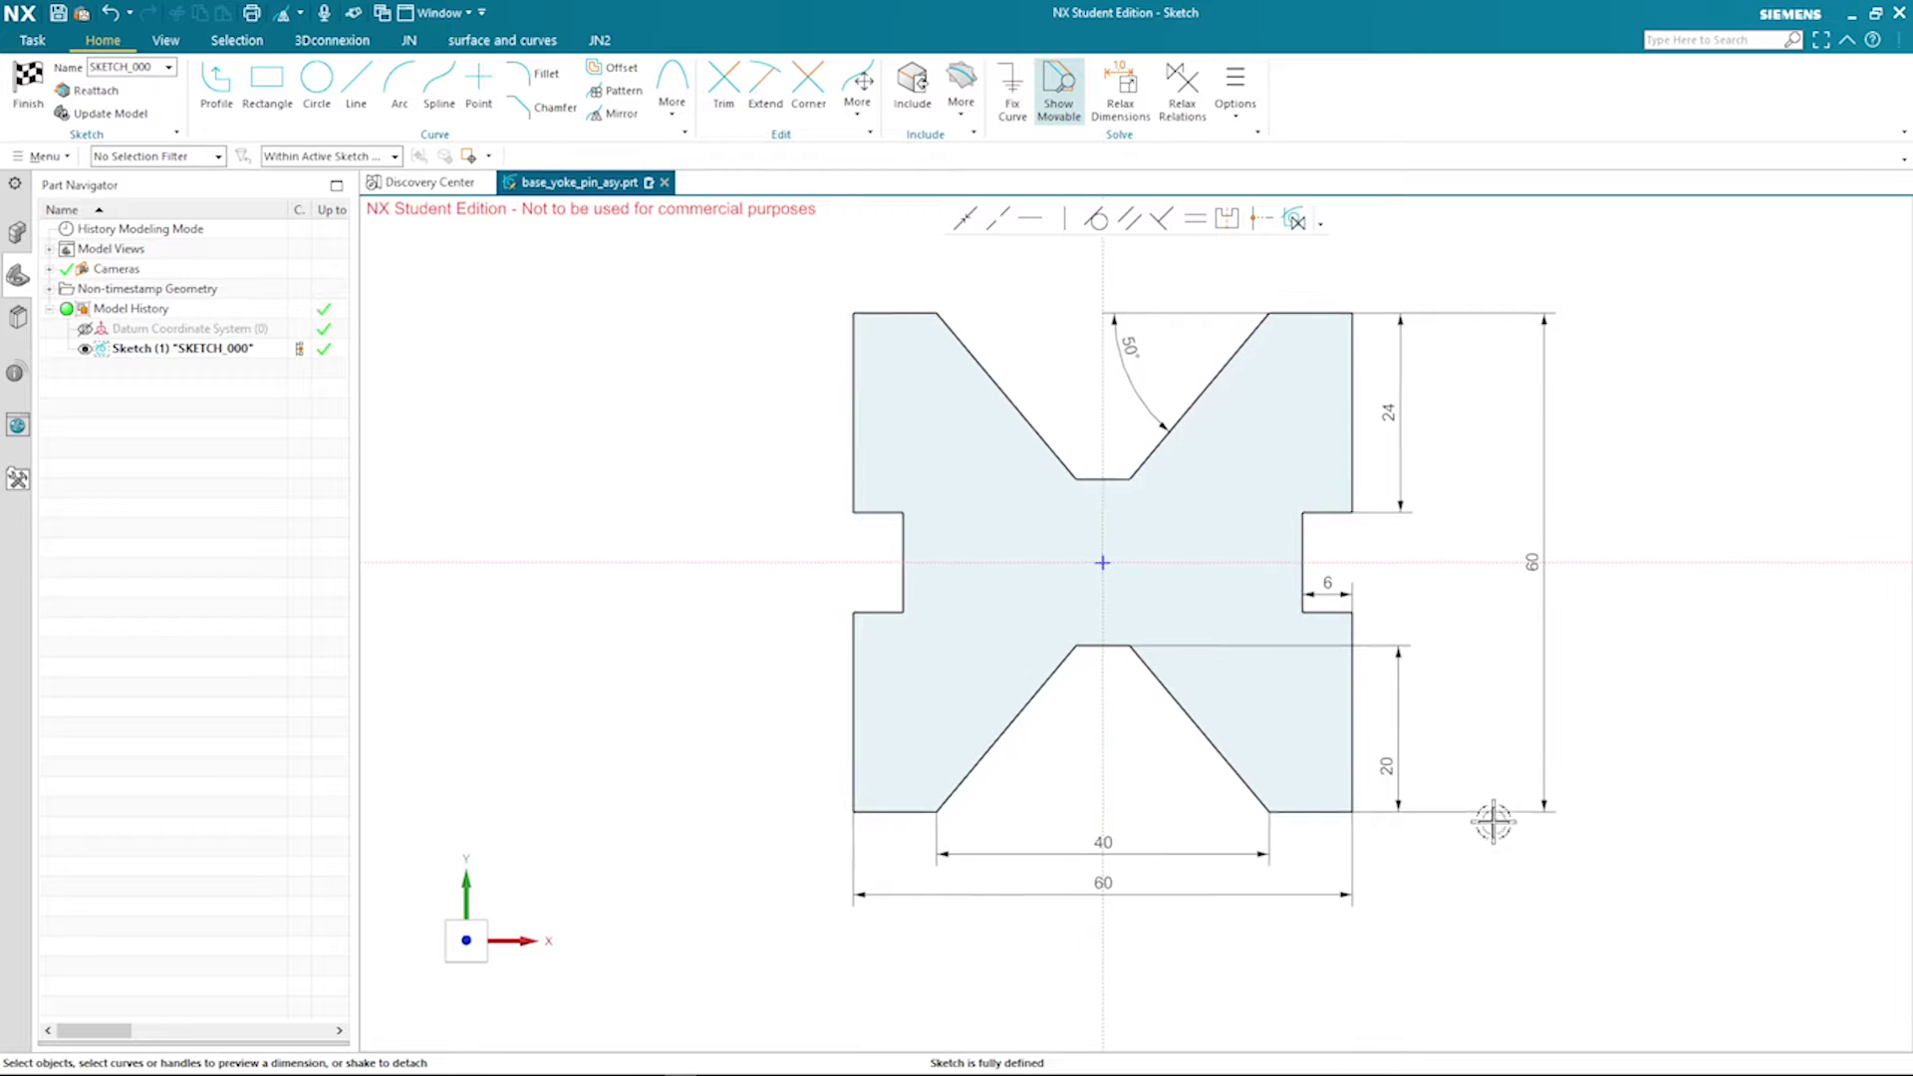
right_click(1488, 893)
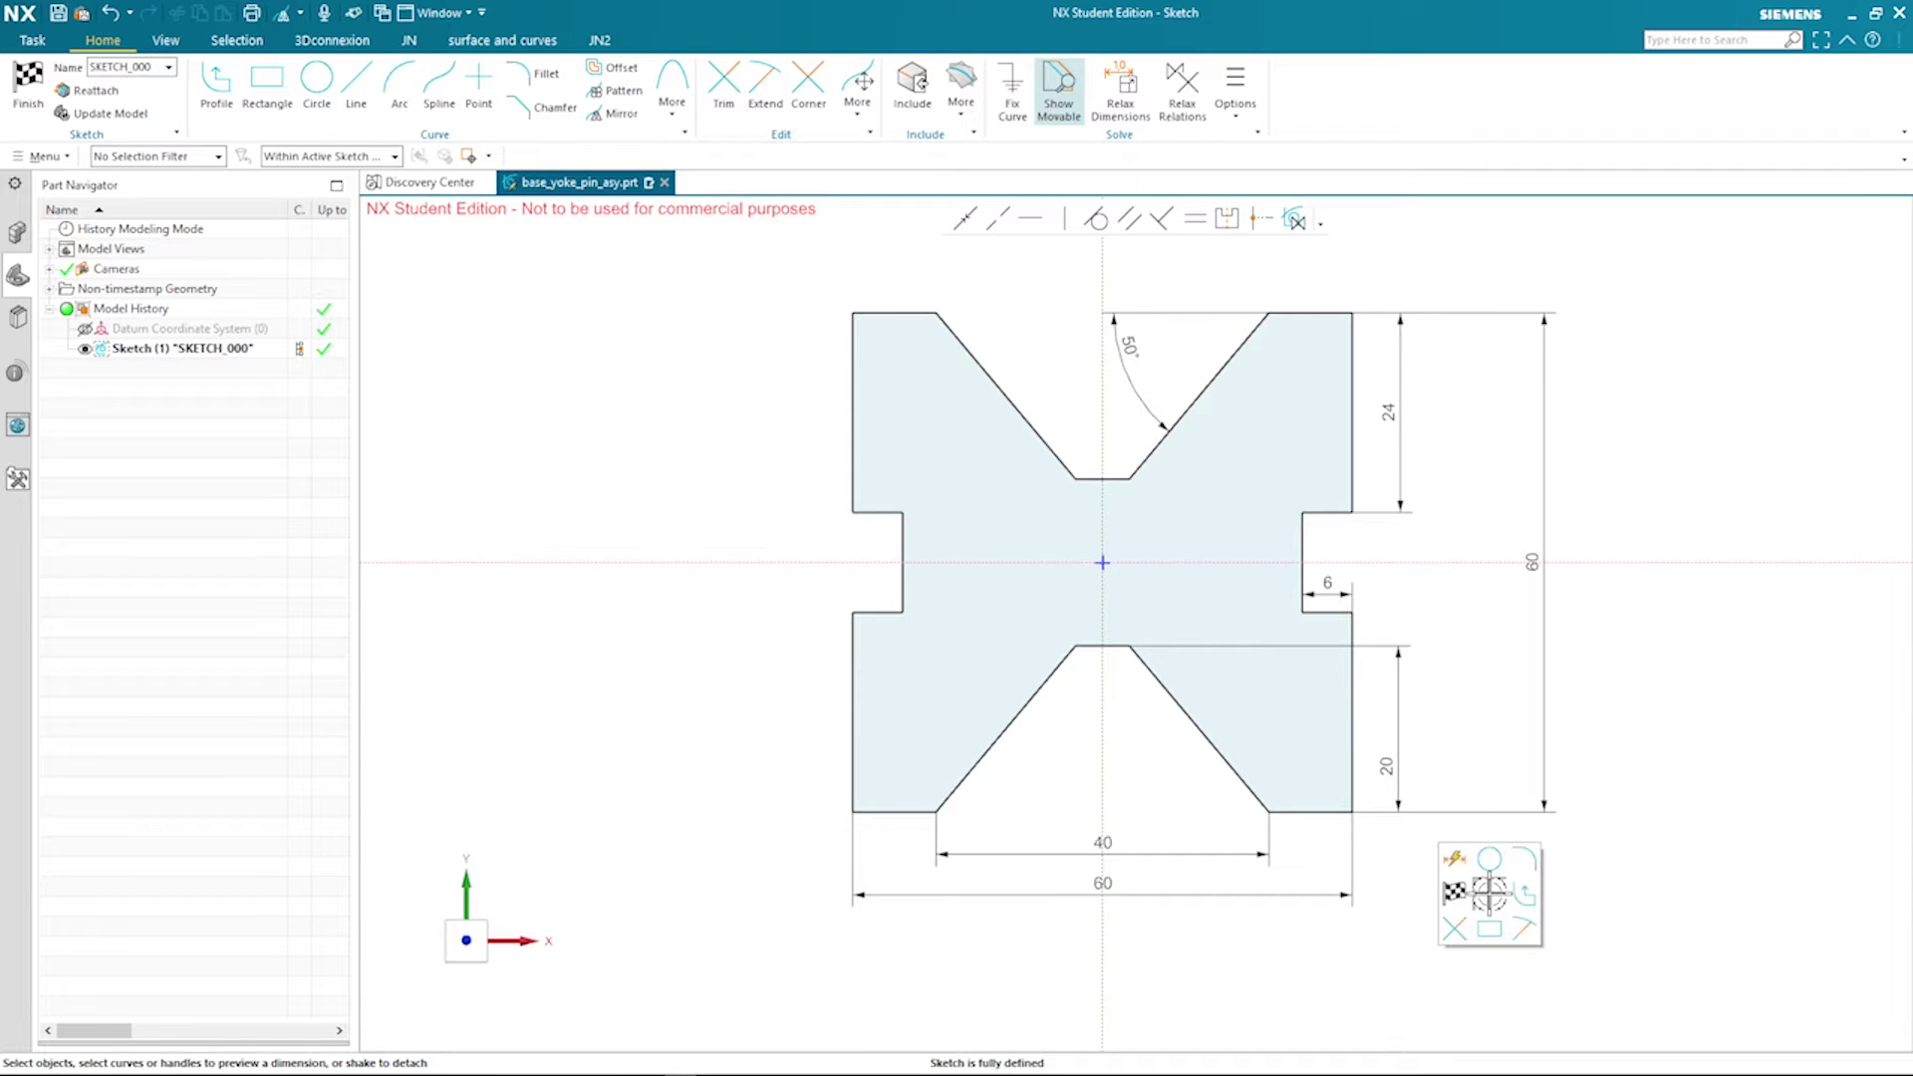
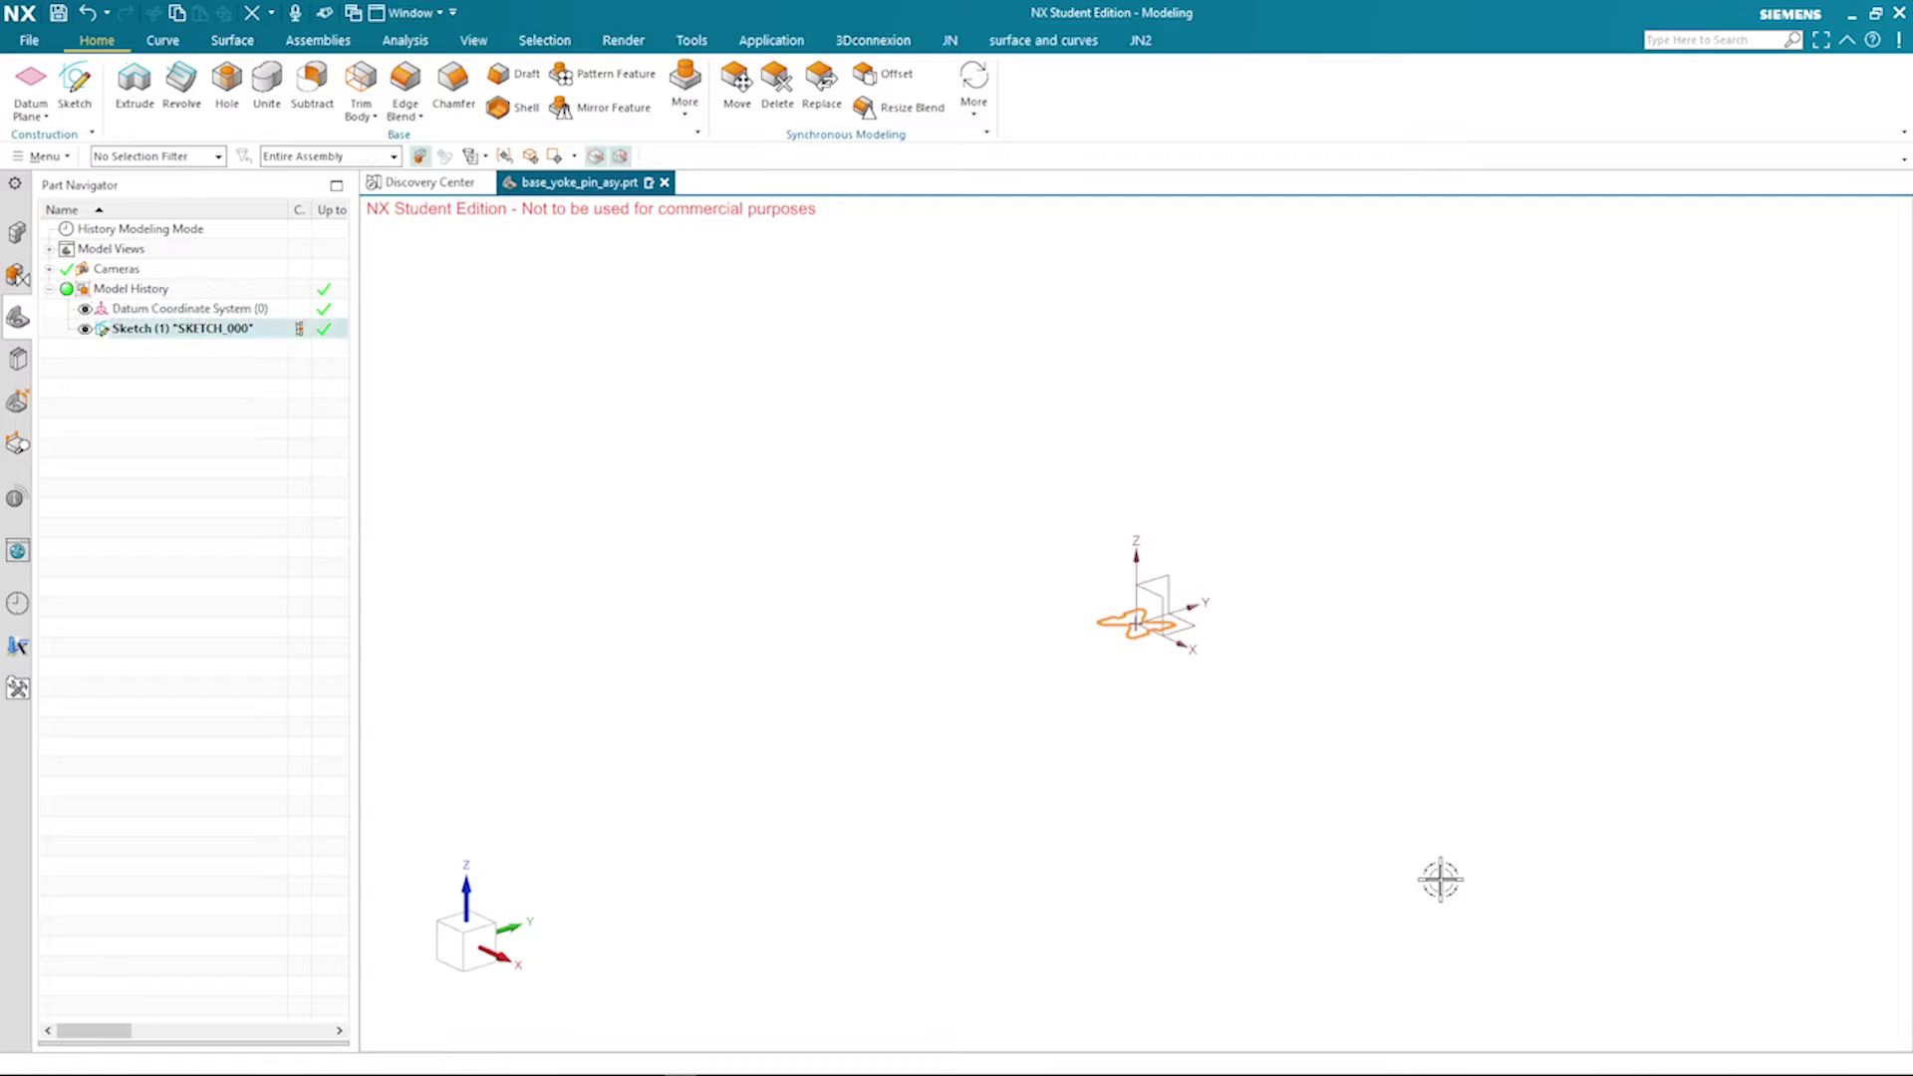
Extrude the V-block sketch 100 mm in the reversed direction and fit the solid to the view
key(x)
mouse_move(1219, 756)
middle_down()
mouse_move(880, 632)
mouse_move(663, 509)
middle_up()
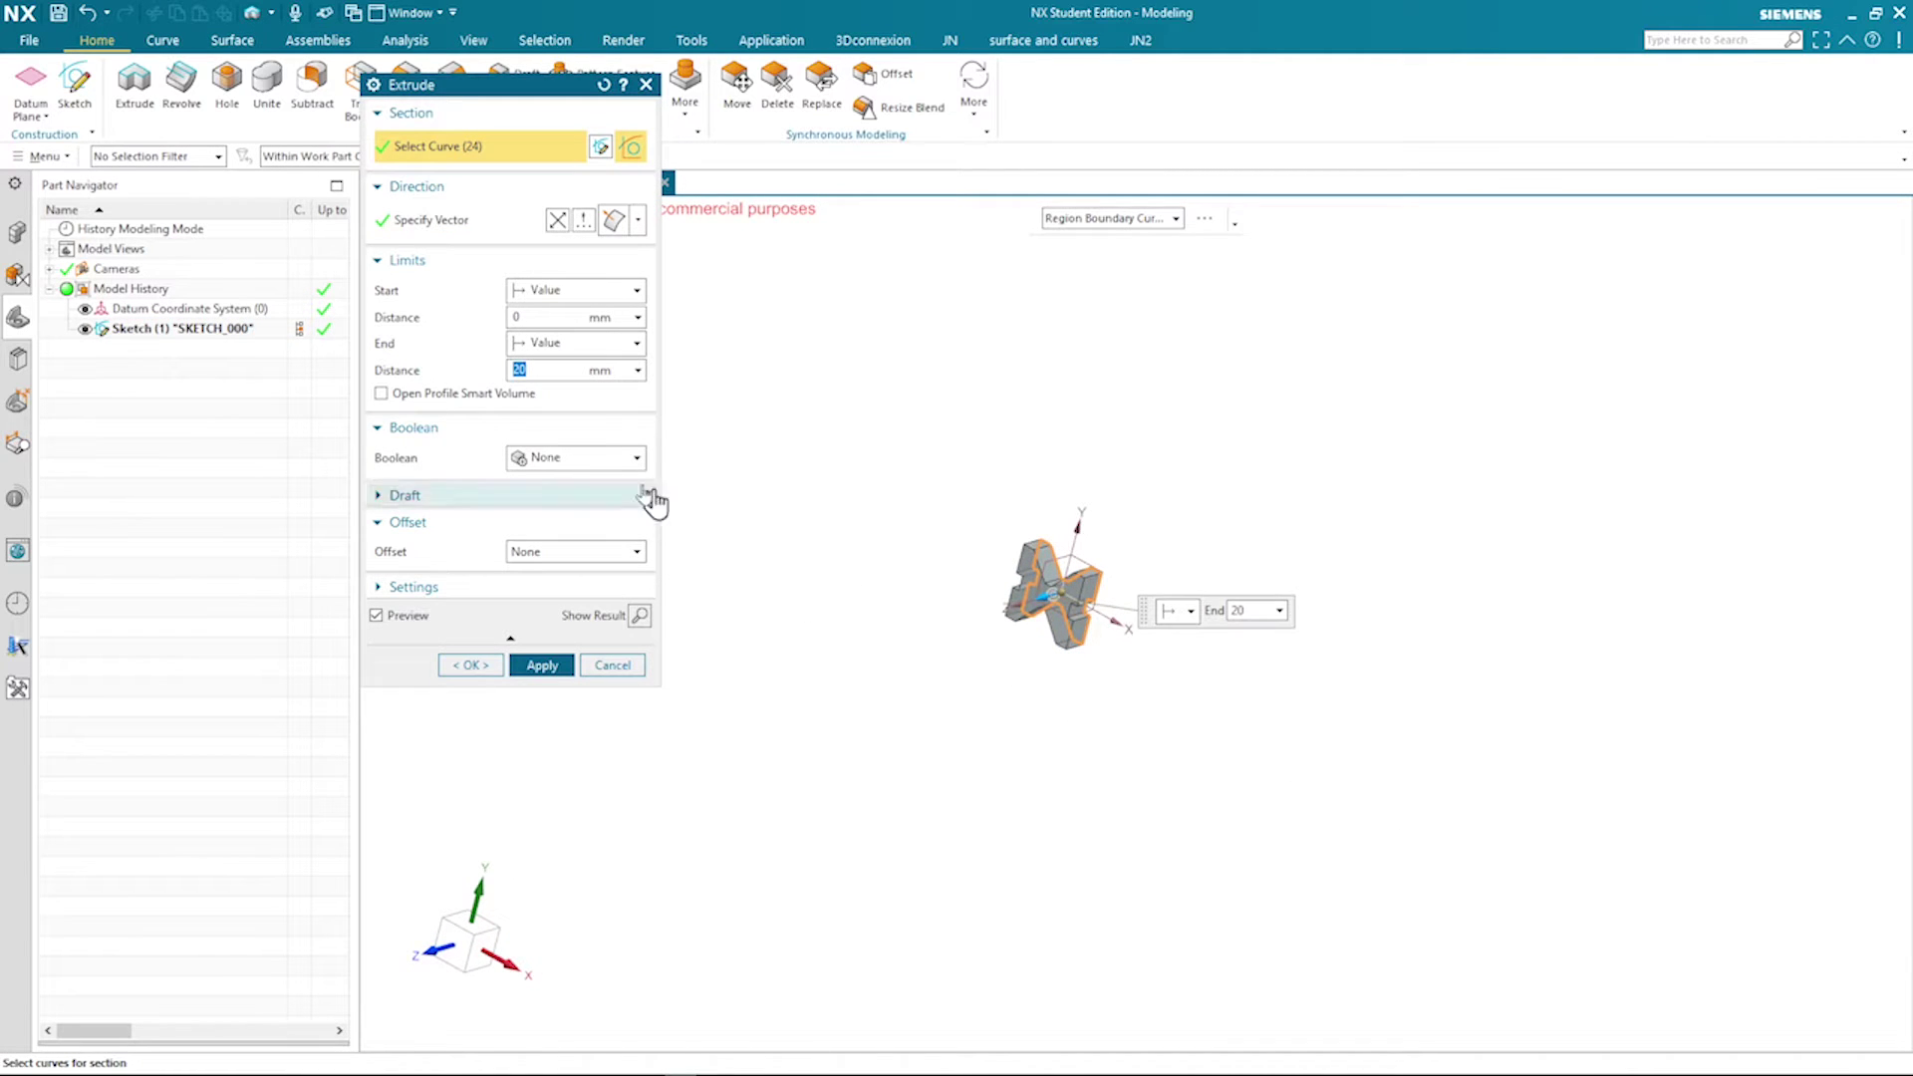
click(558, 222)
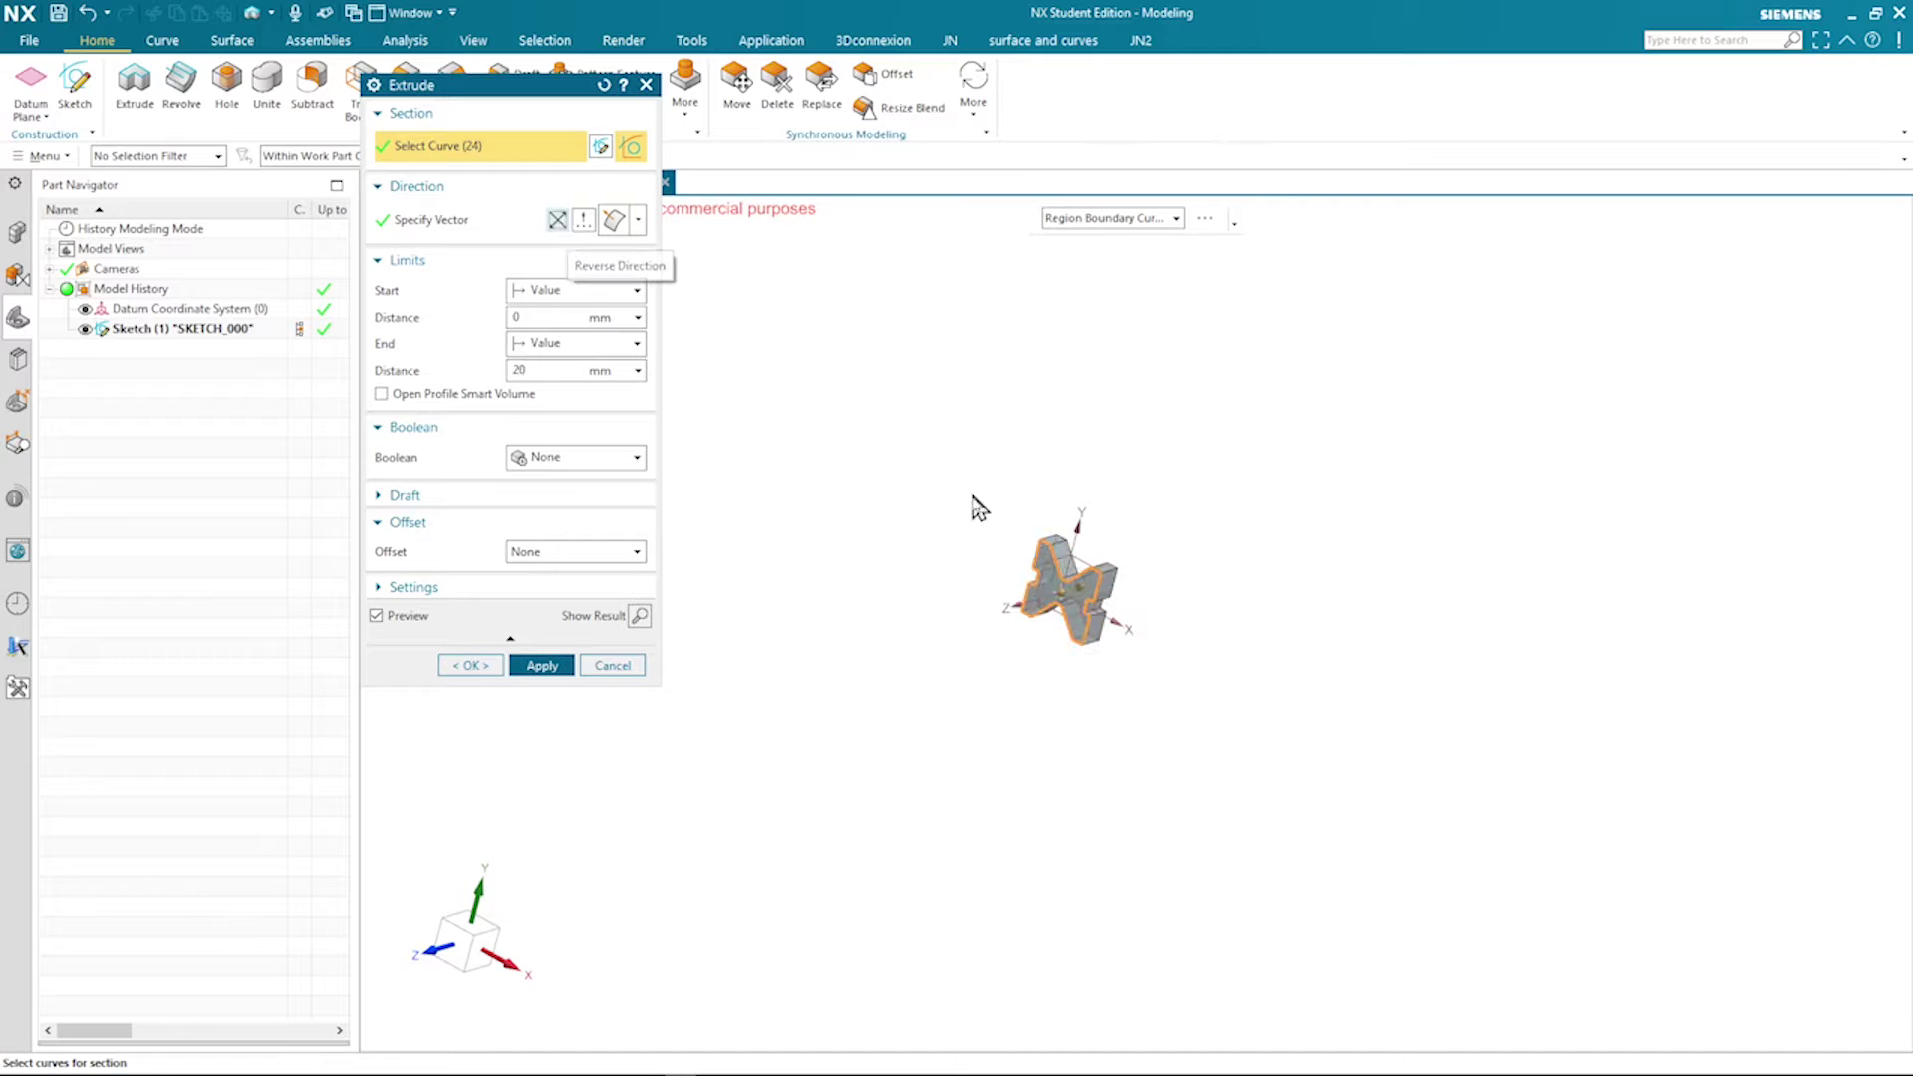
click(537, 365)
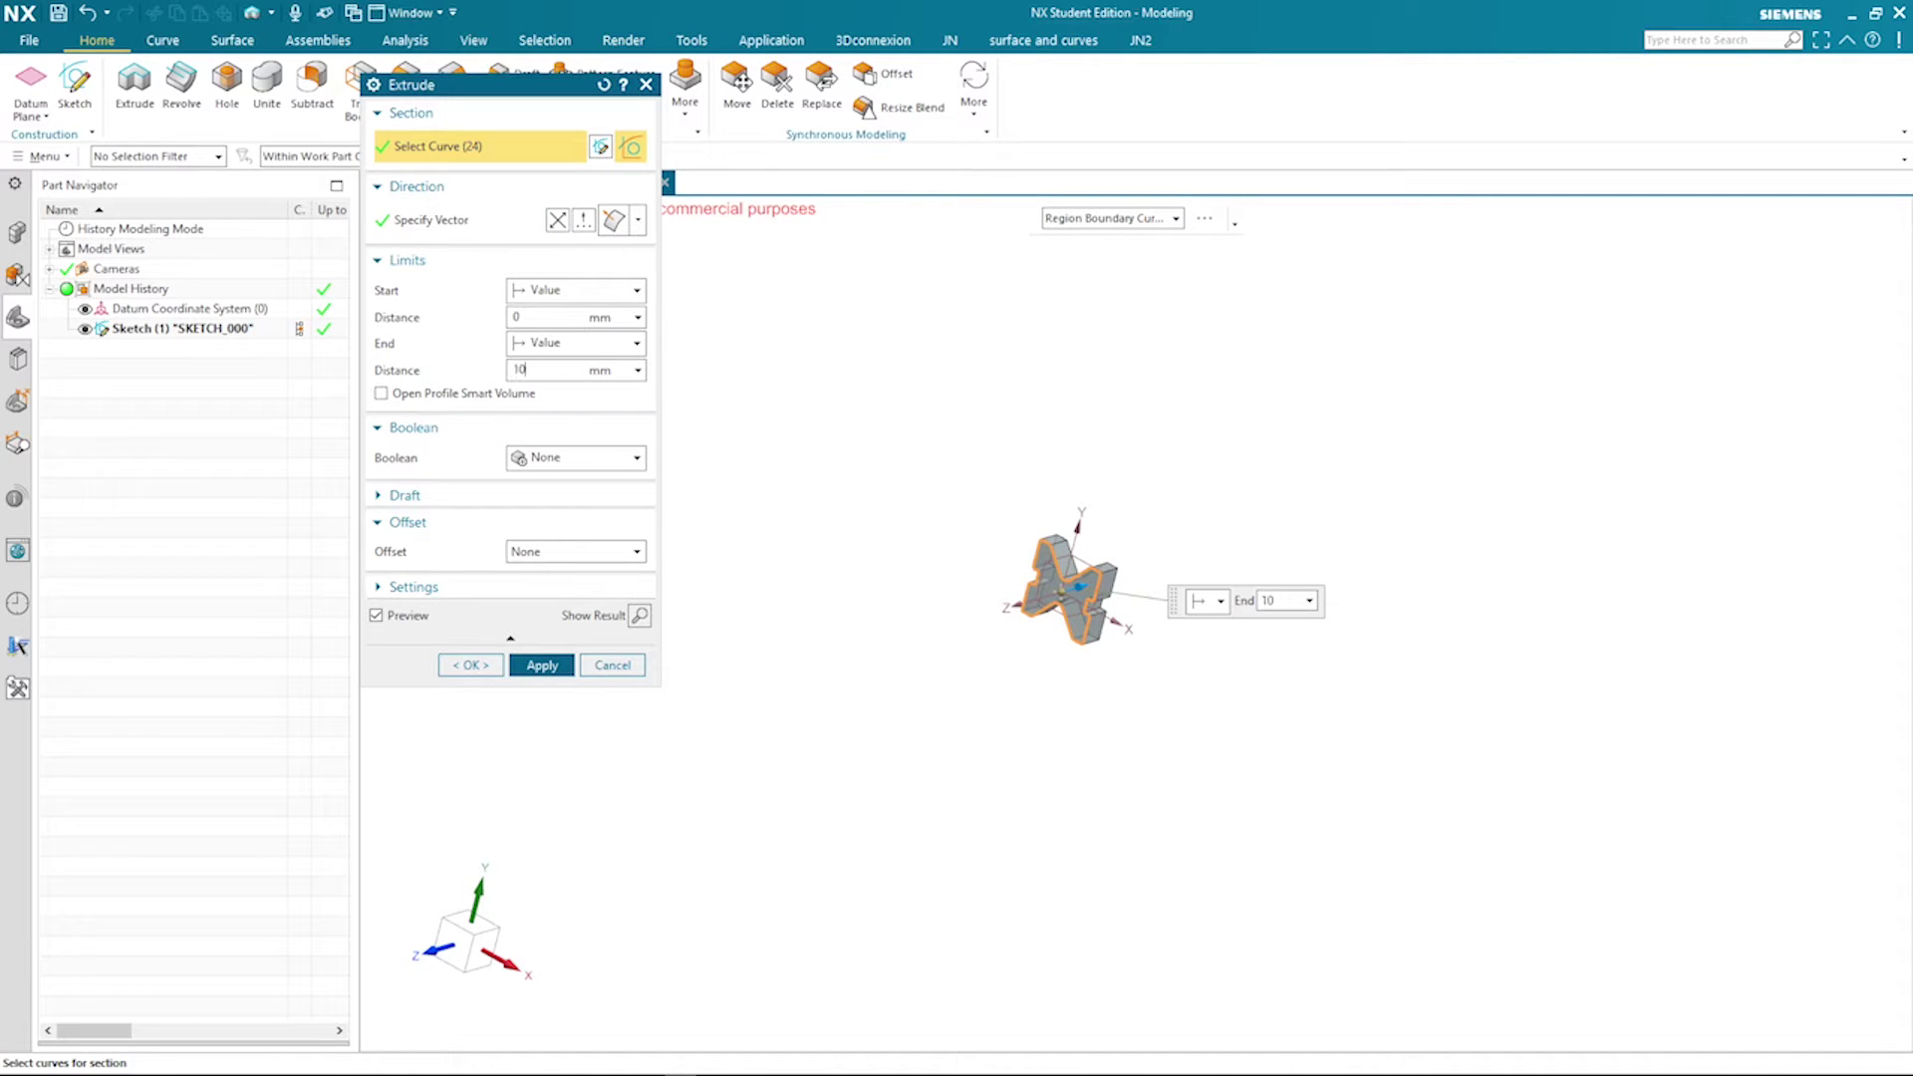
text(100)
middle_click(768, 572)
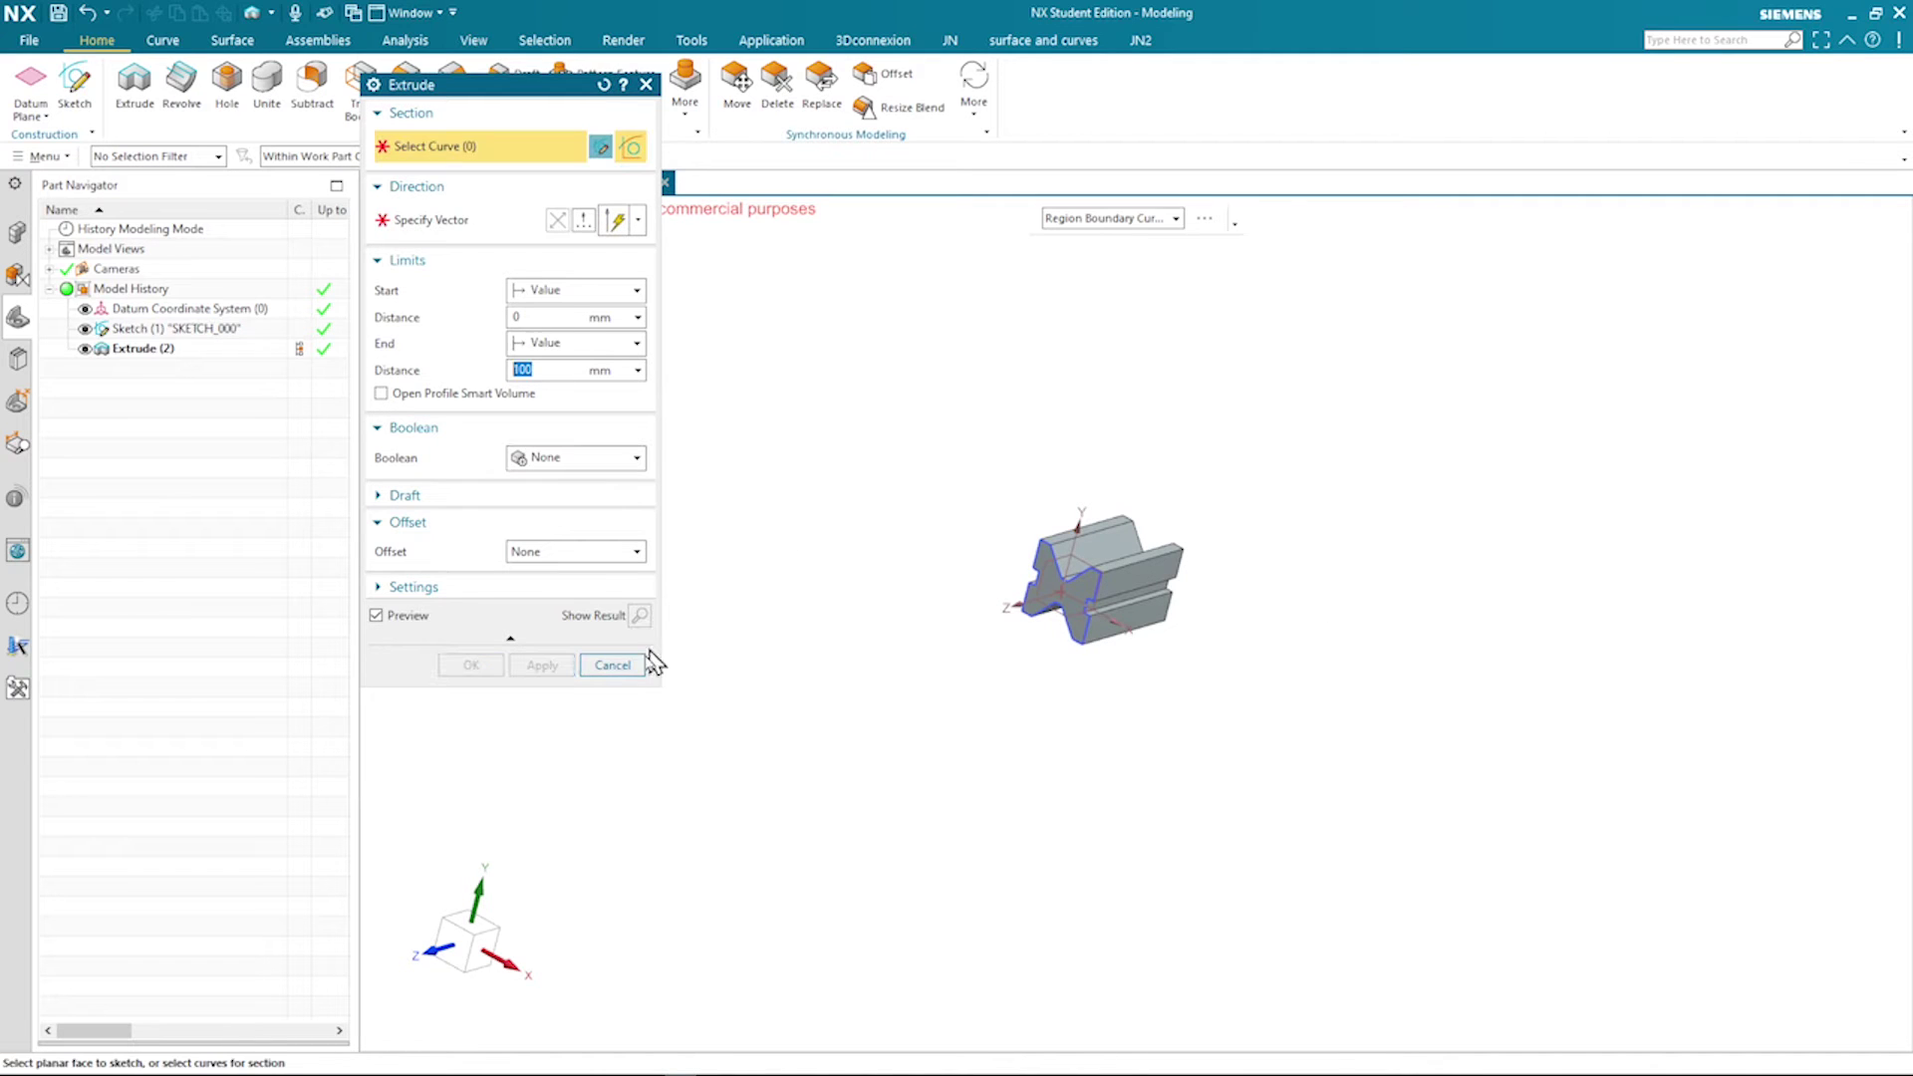
click(614, 665)
key(Home)
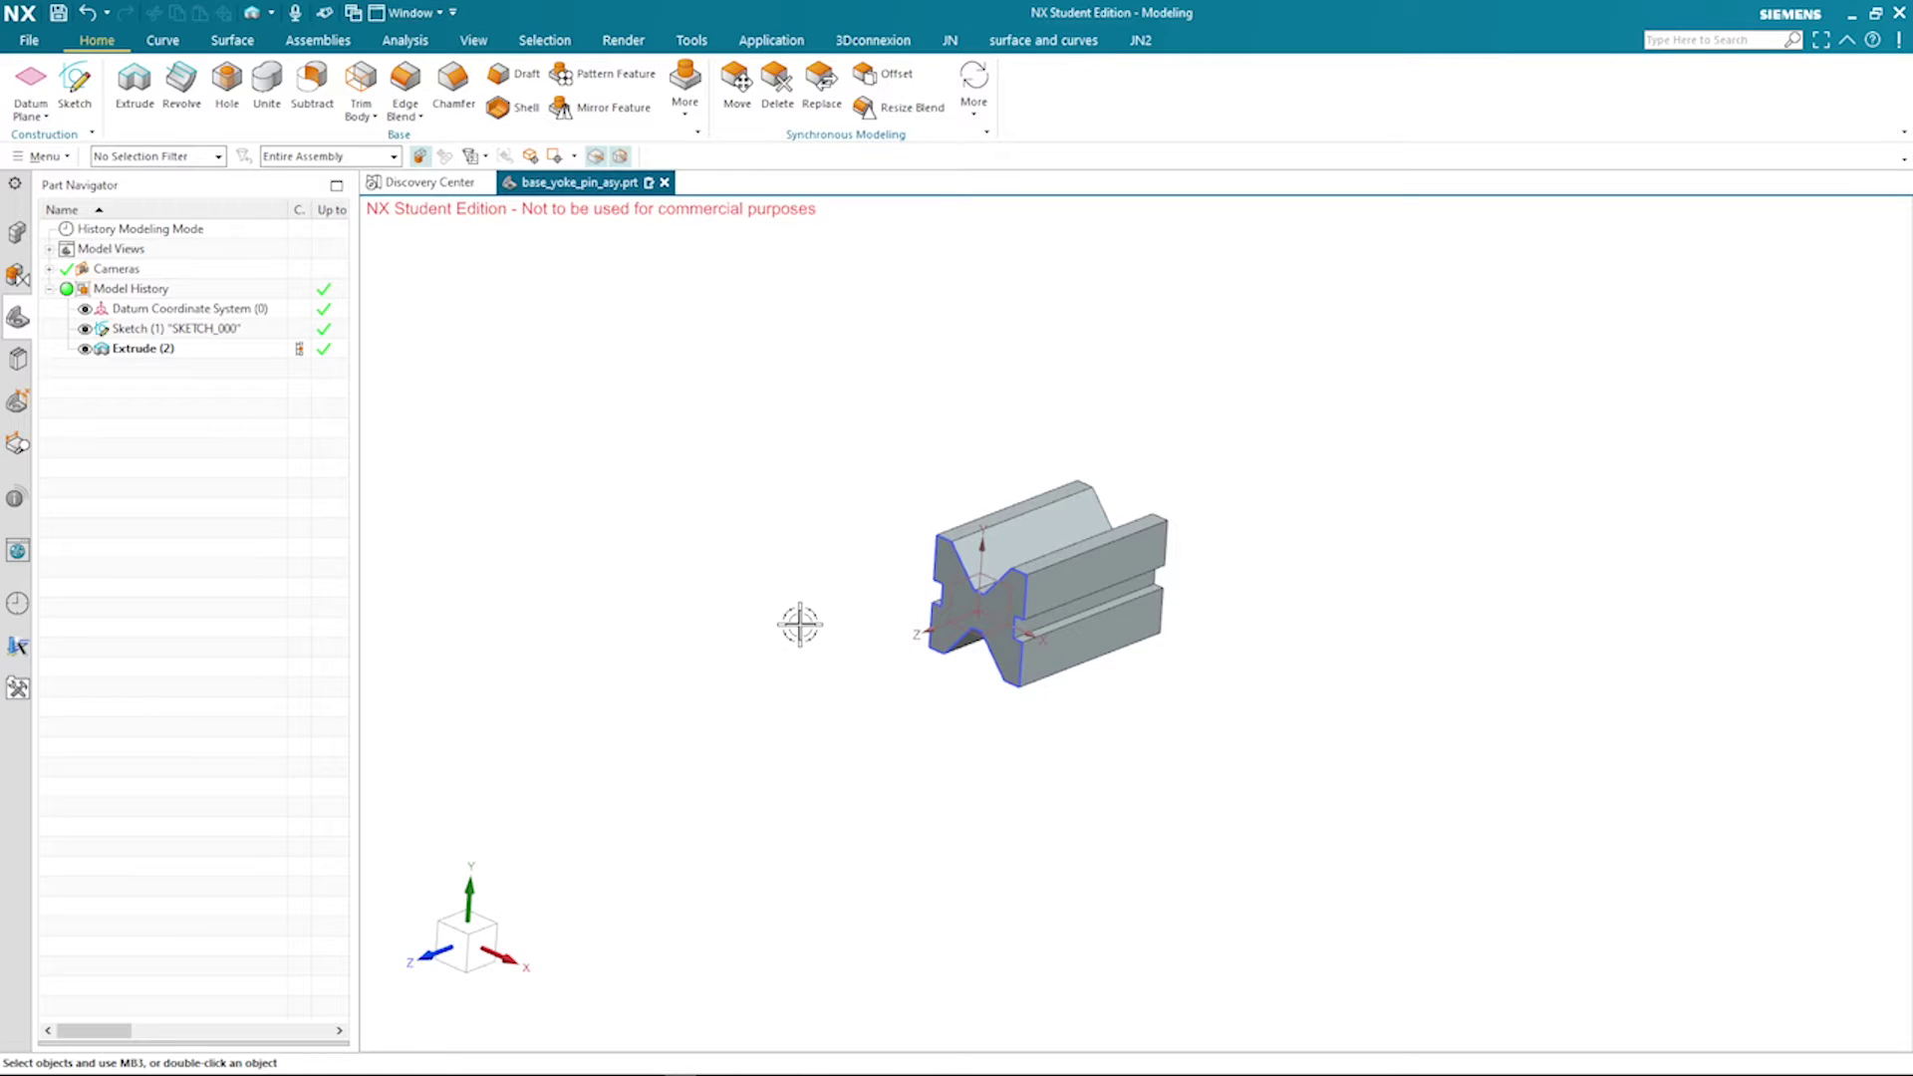
Color the V-block solid body purple-blue through Edit Object Display
key(ctrl+j)
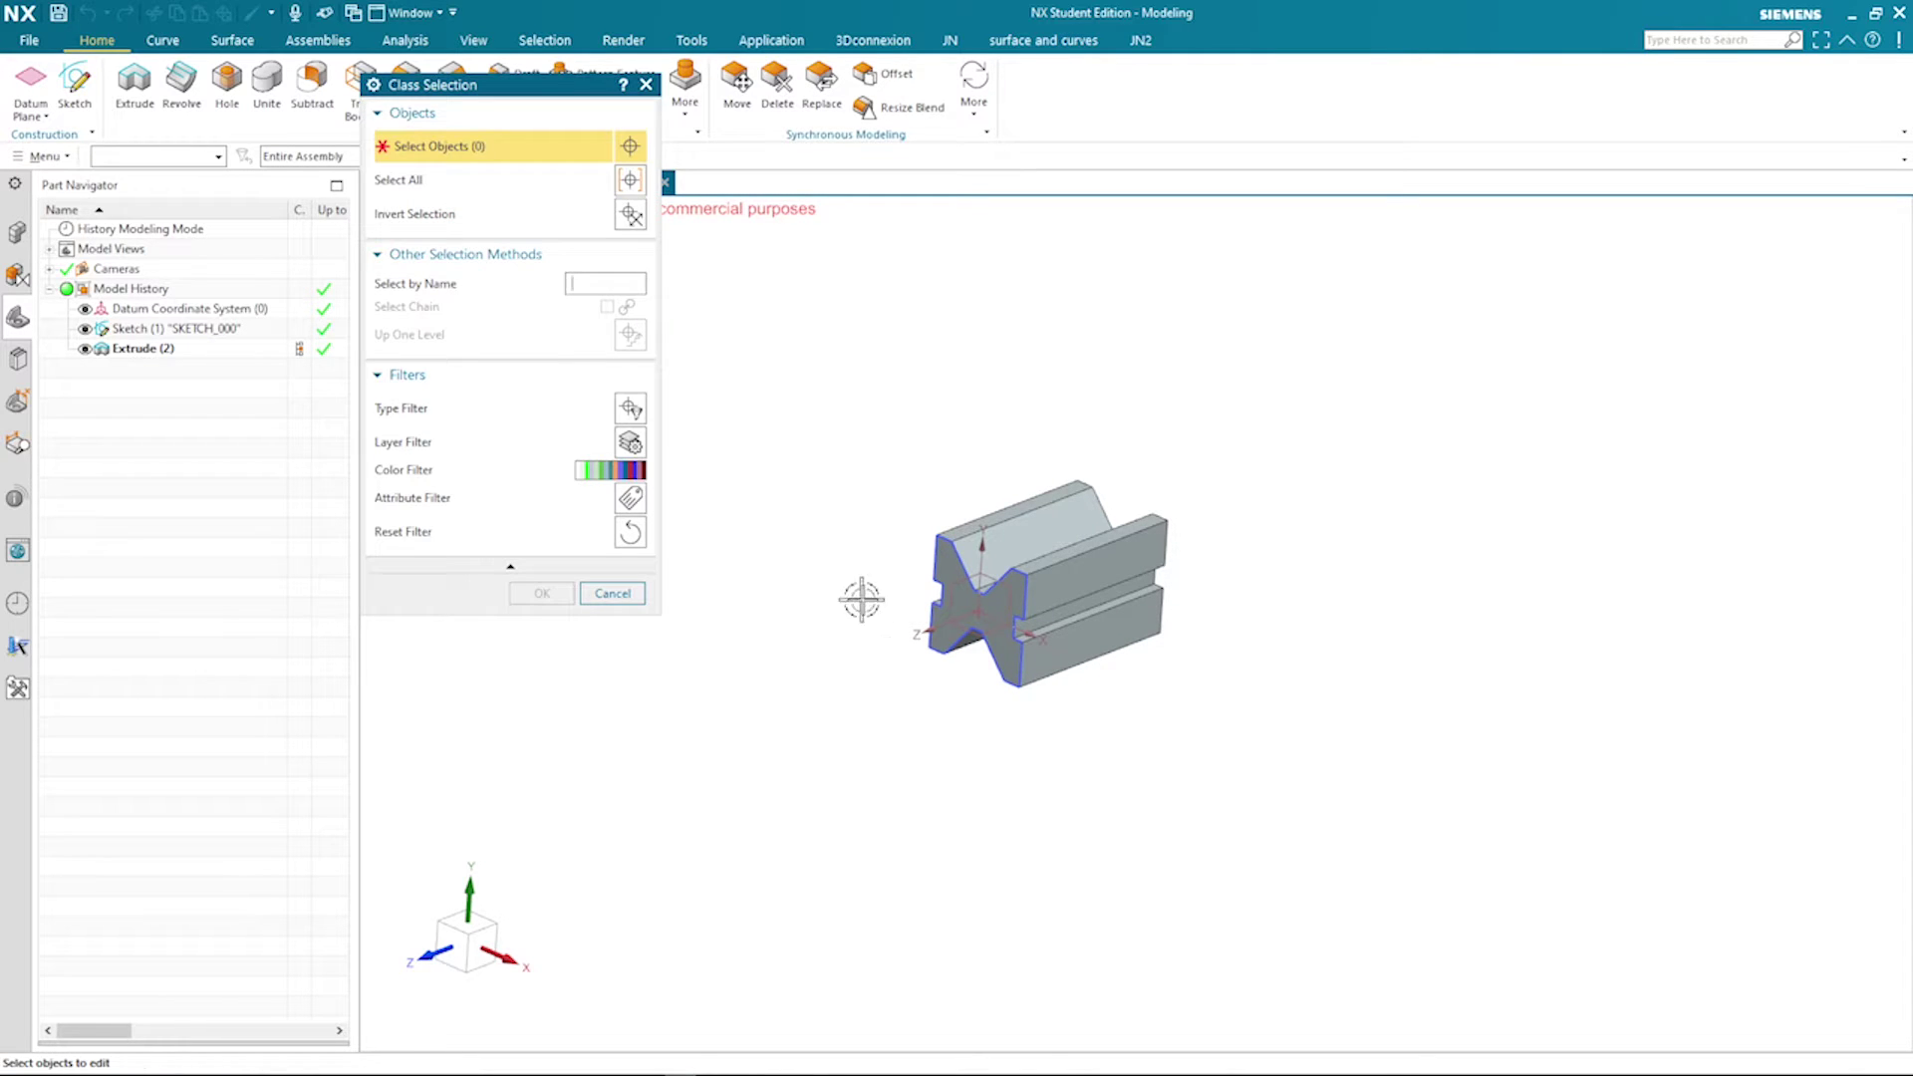
click(1070, 572)
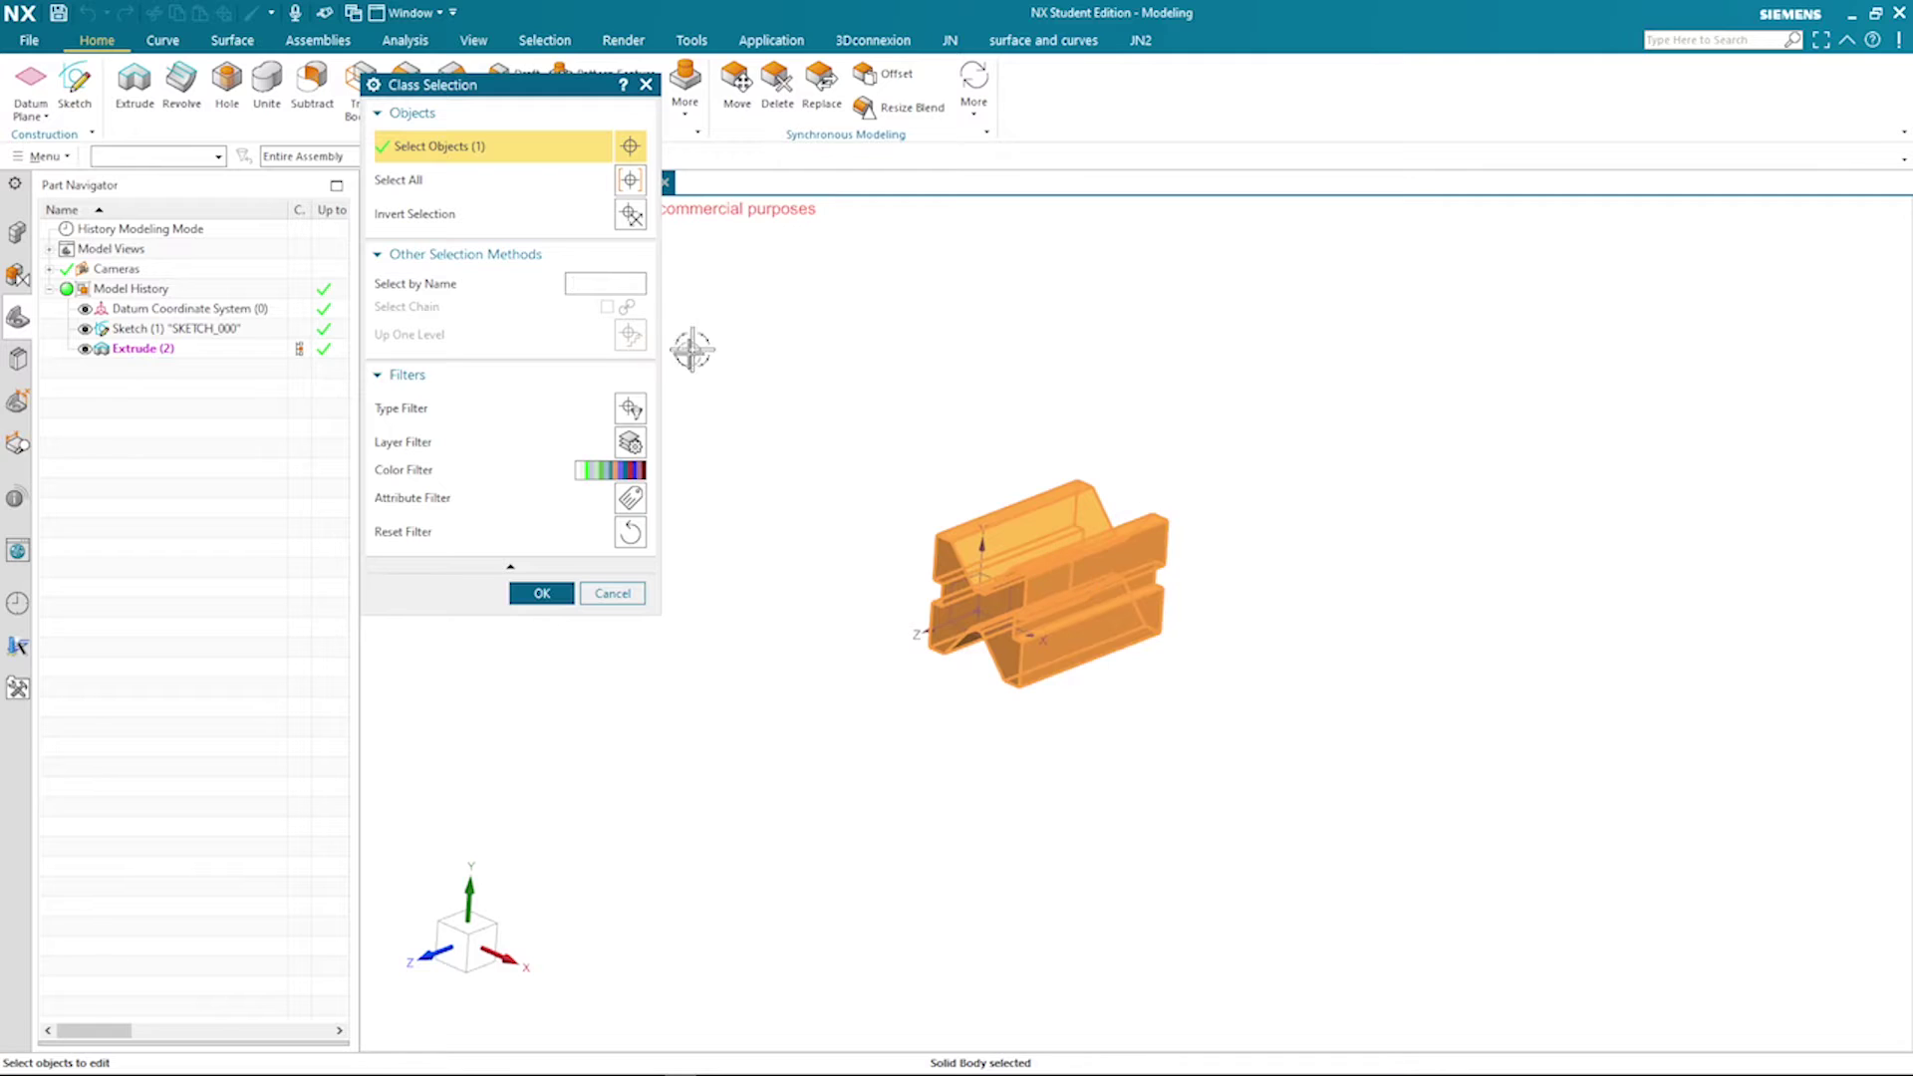
click(542, 593)
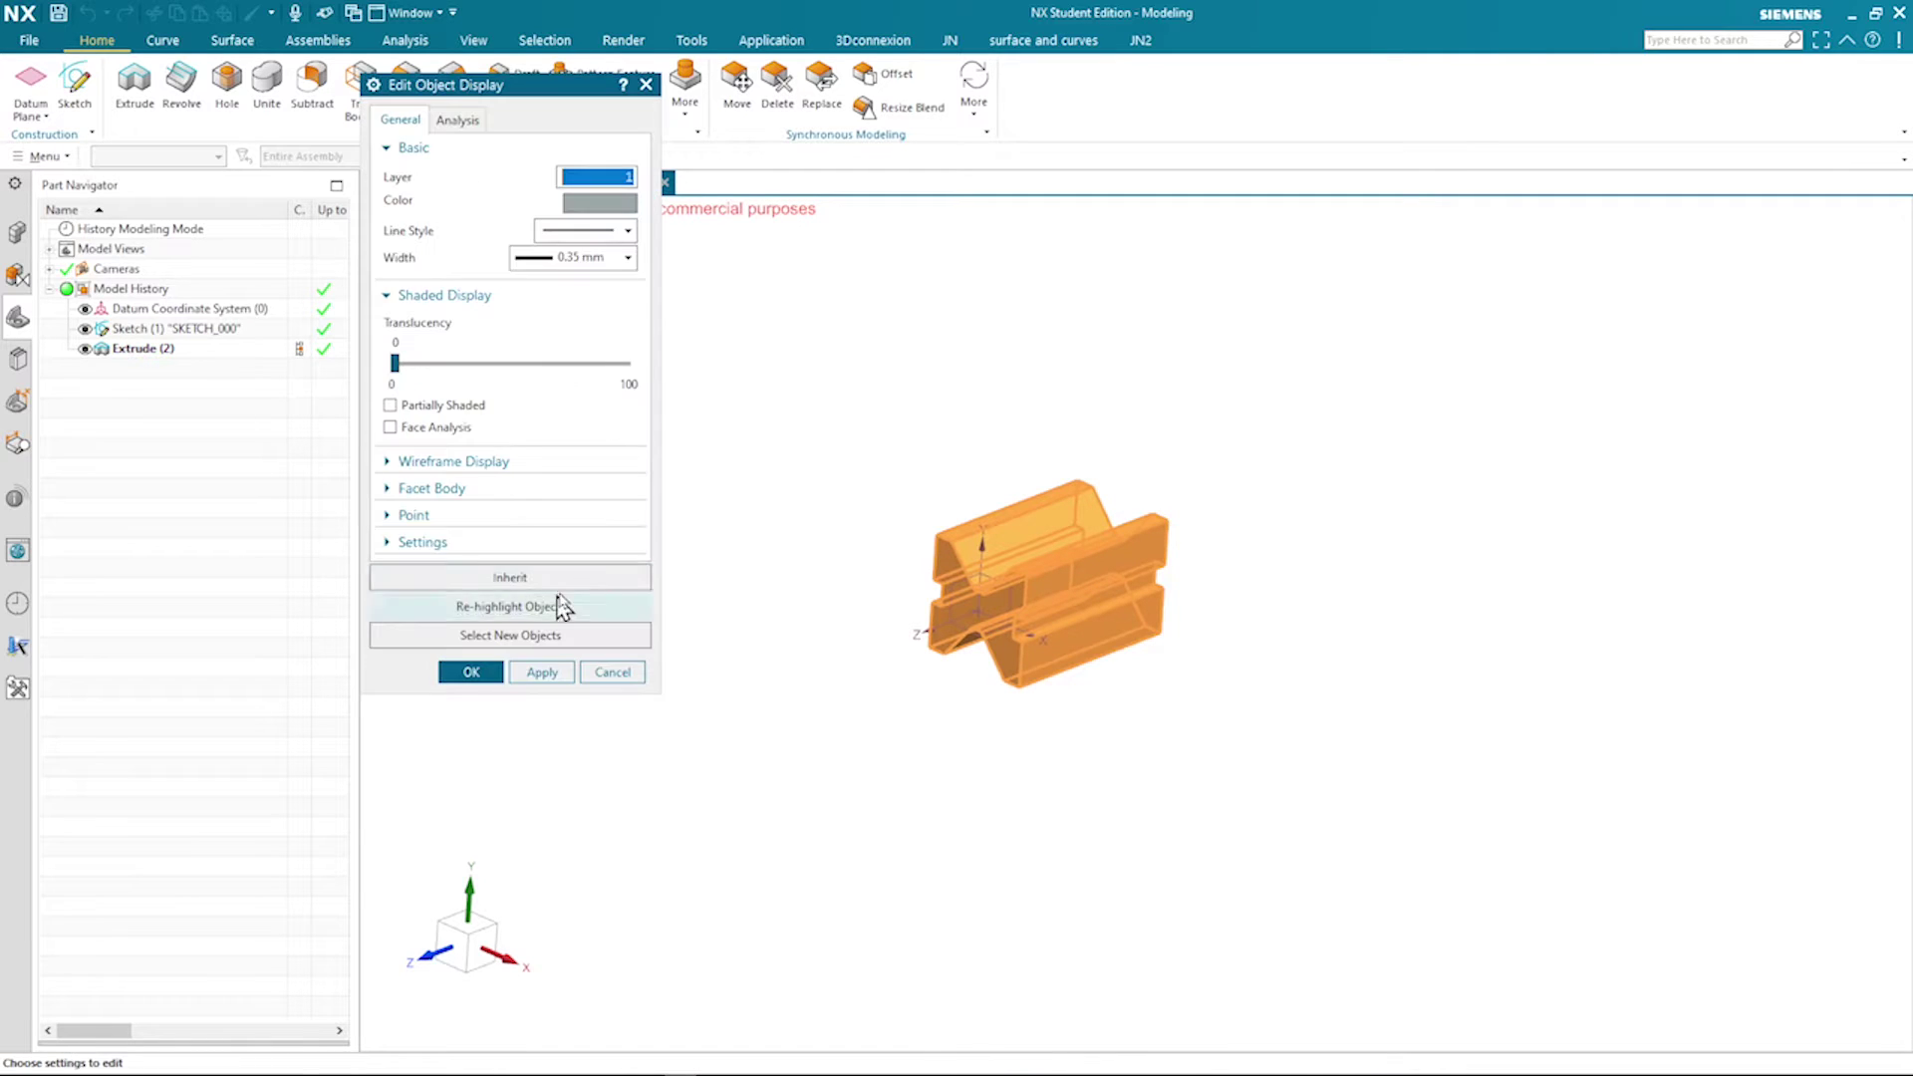
click(612, 177)
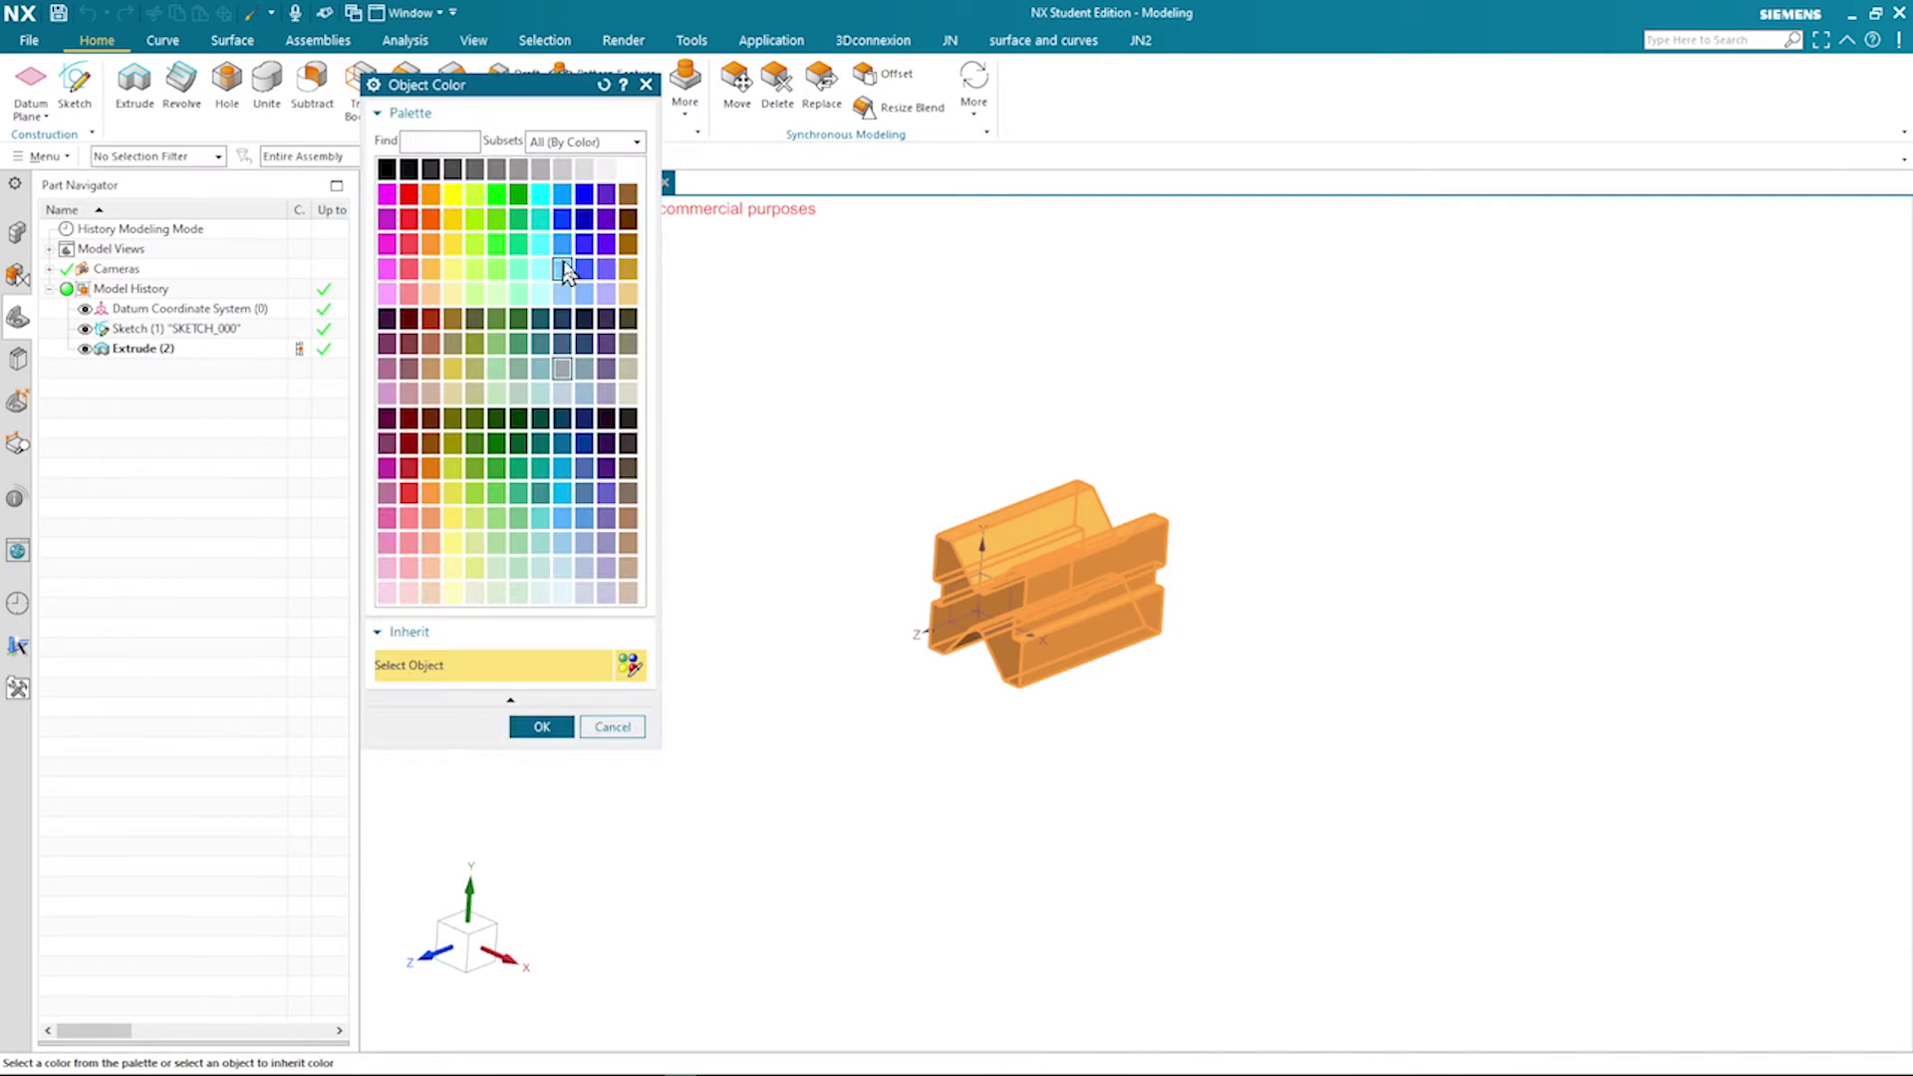
click(605, 269)
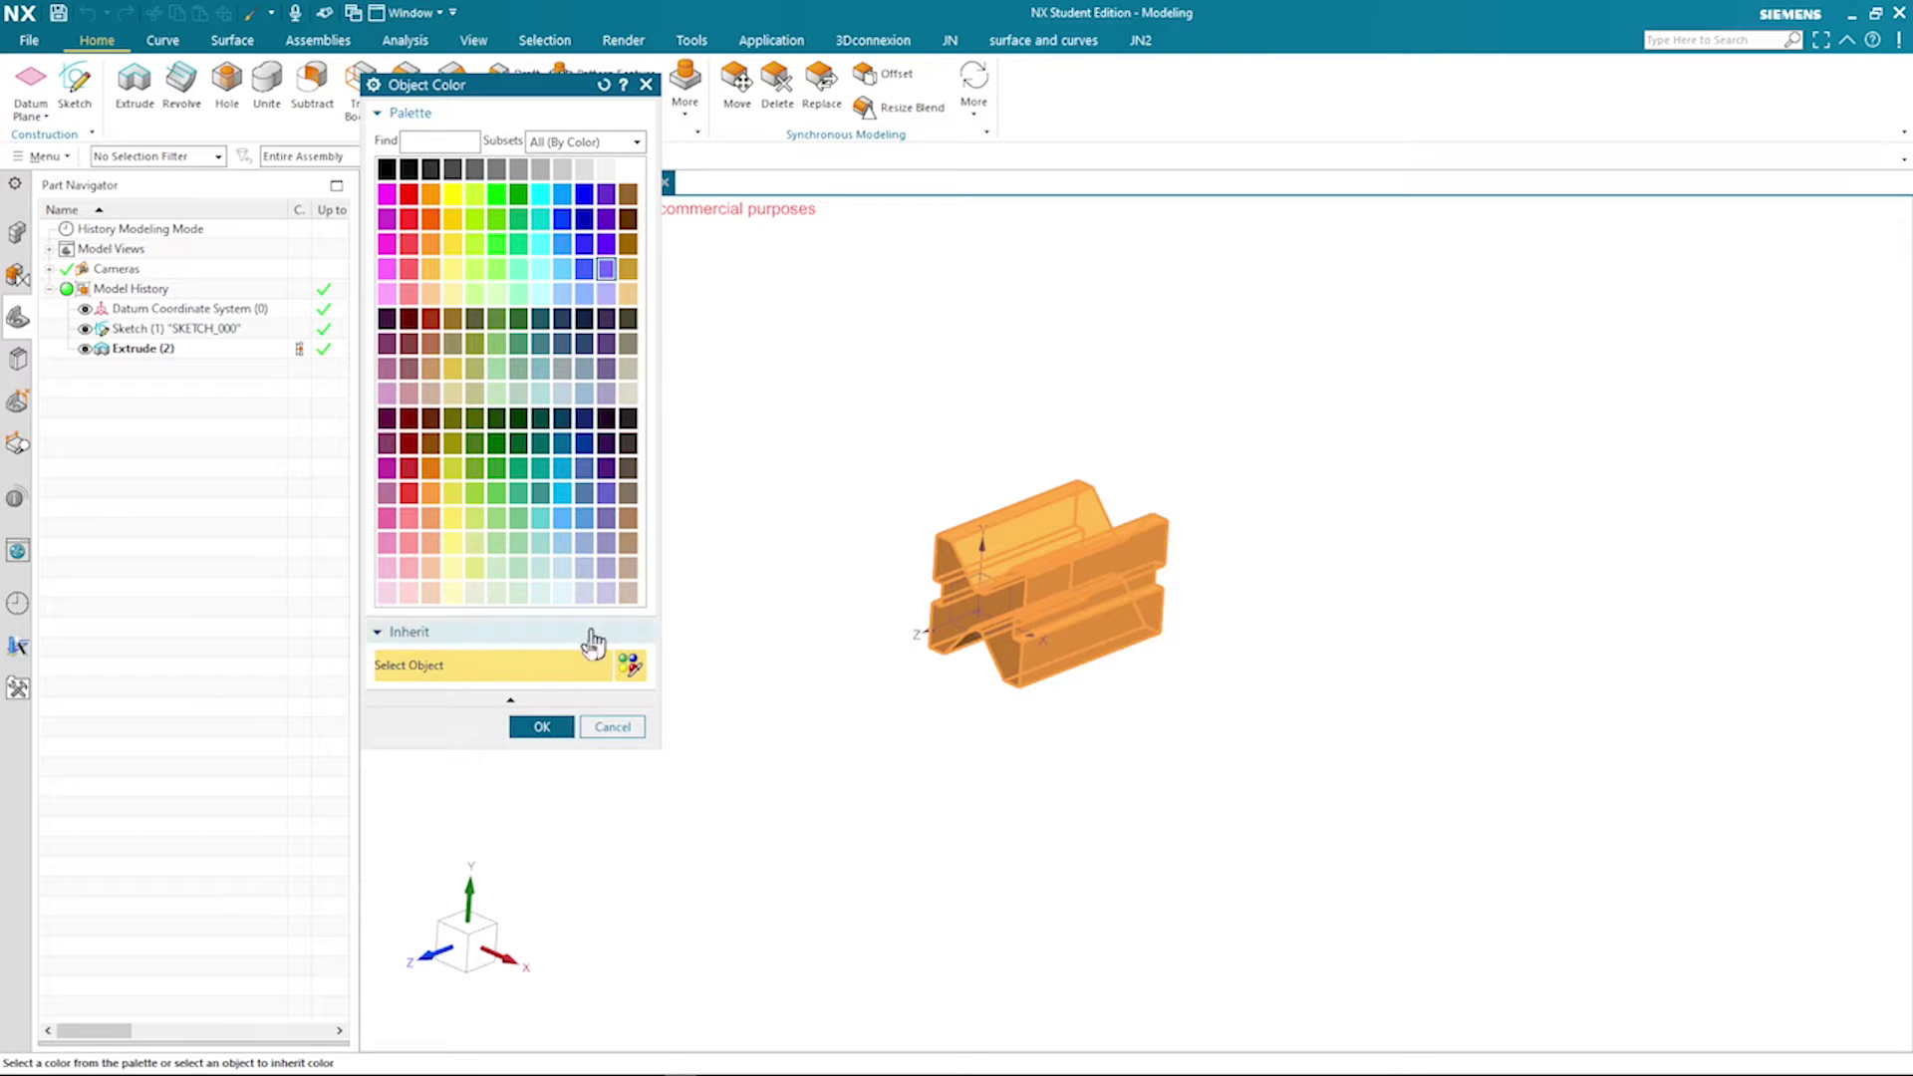
click(546, 728)
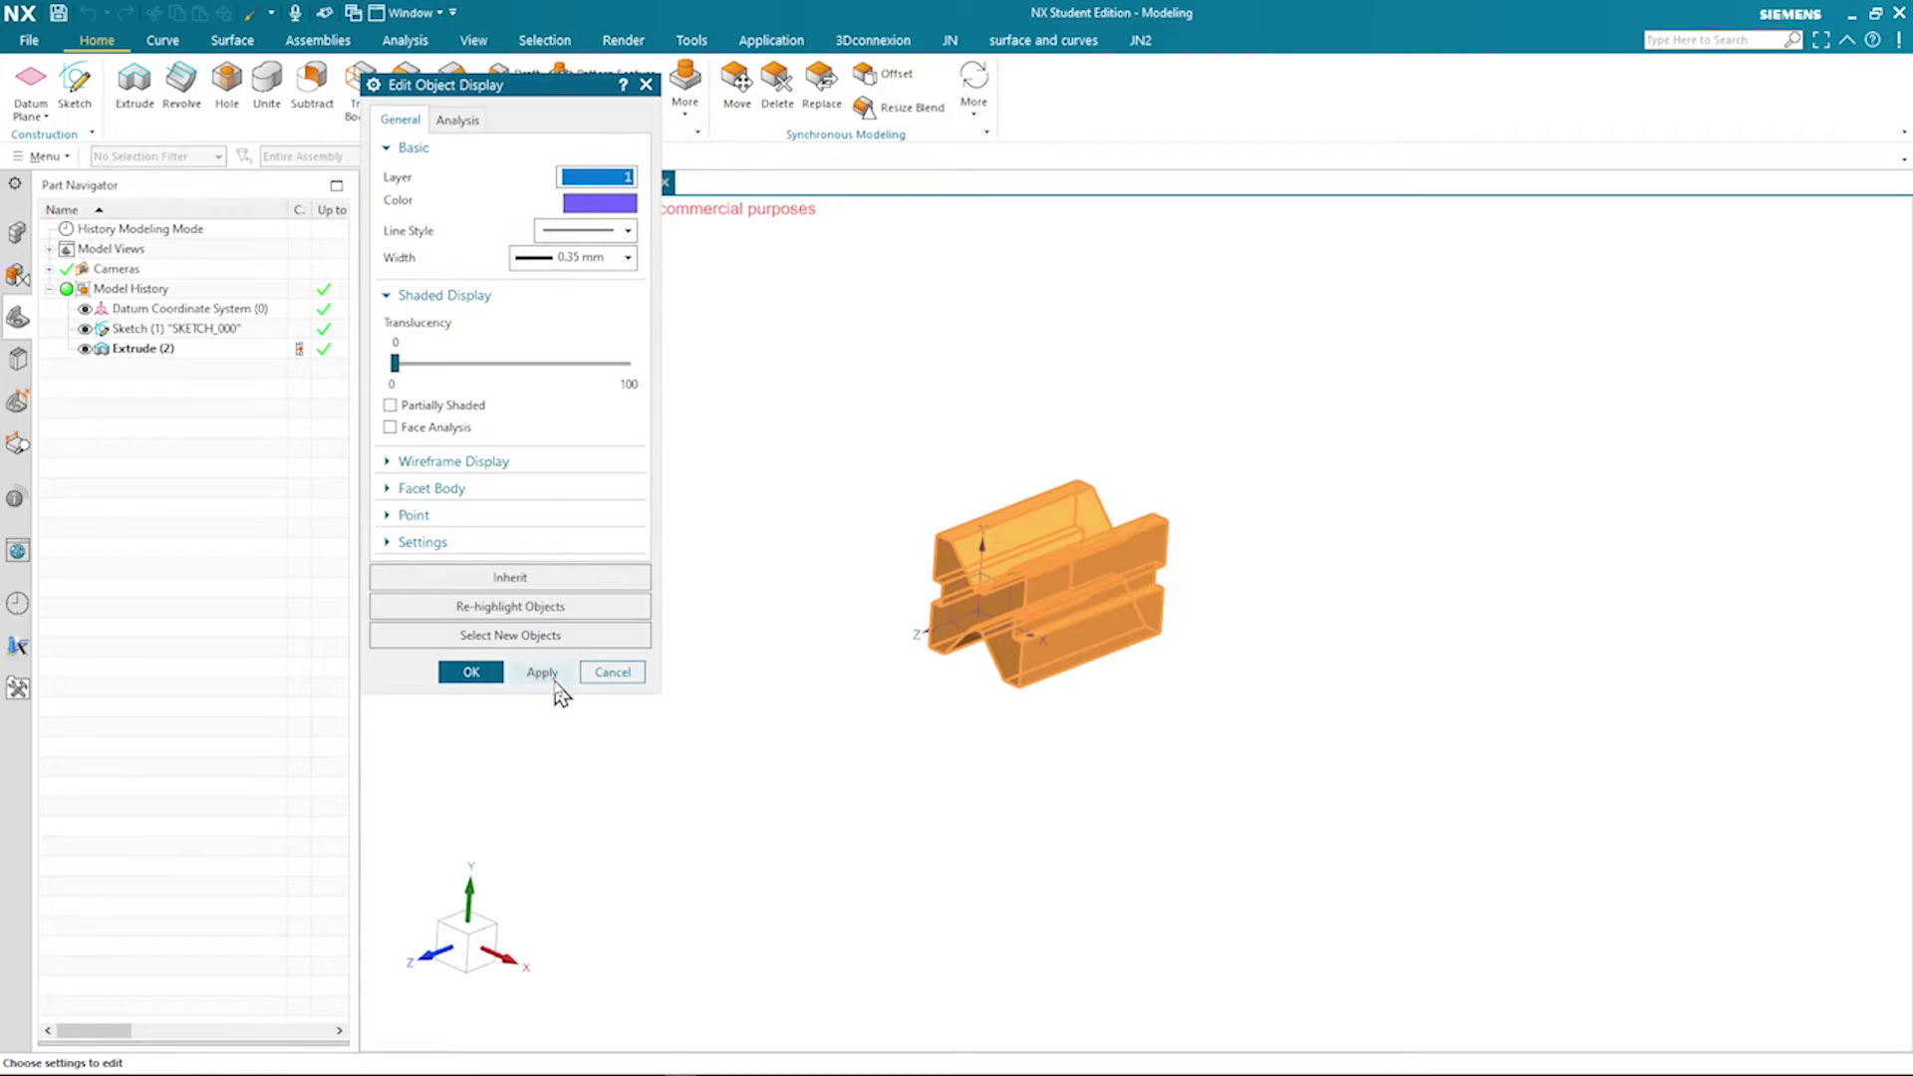
click(552, 678)
click(476, 675)
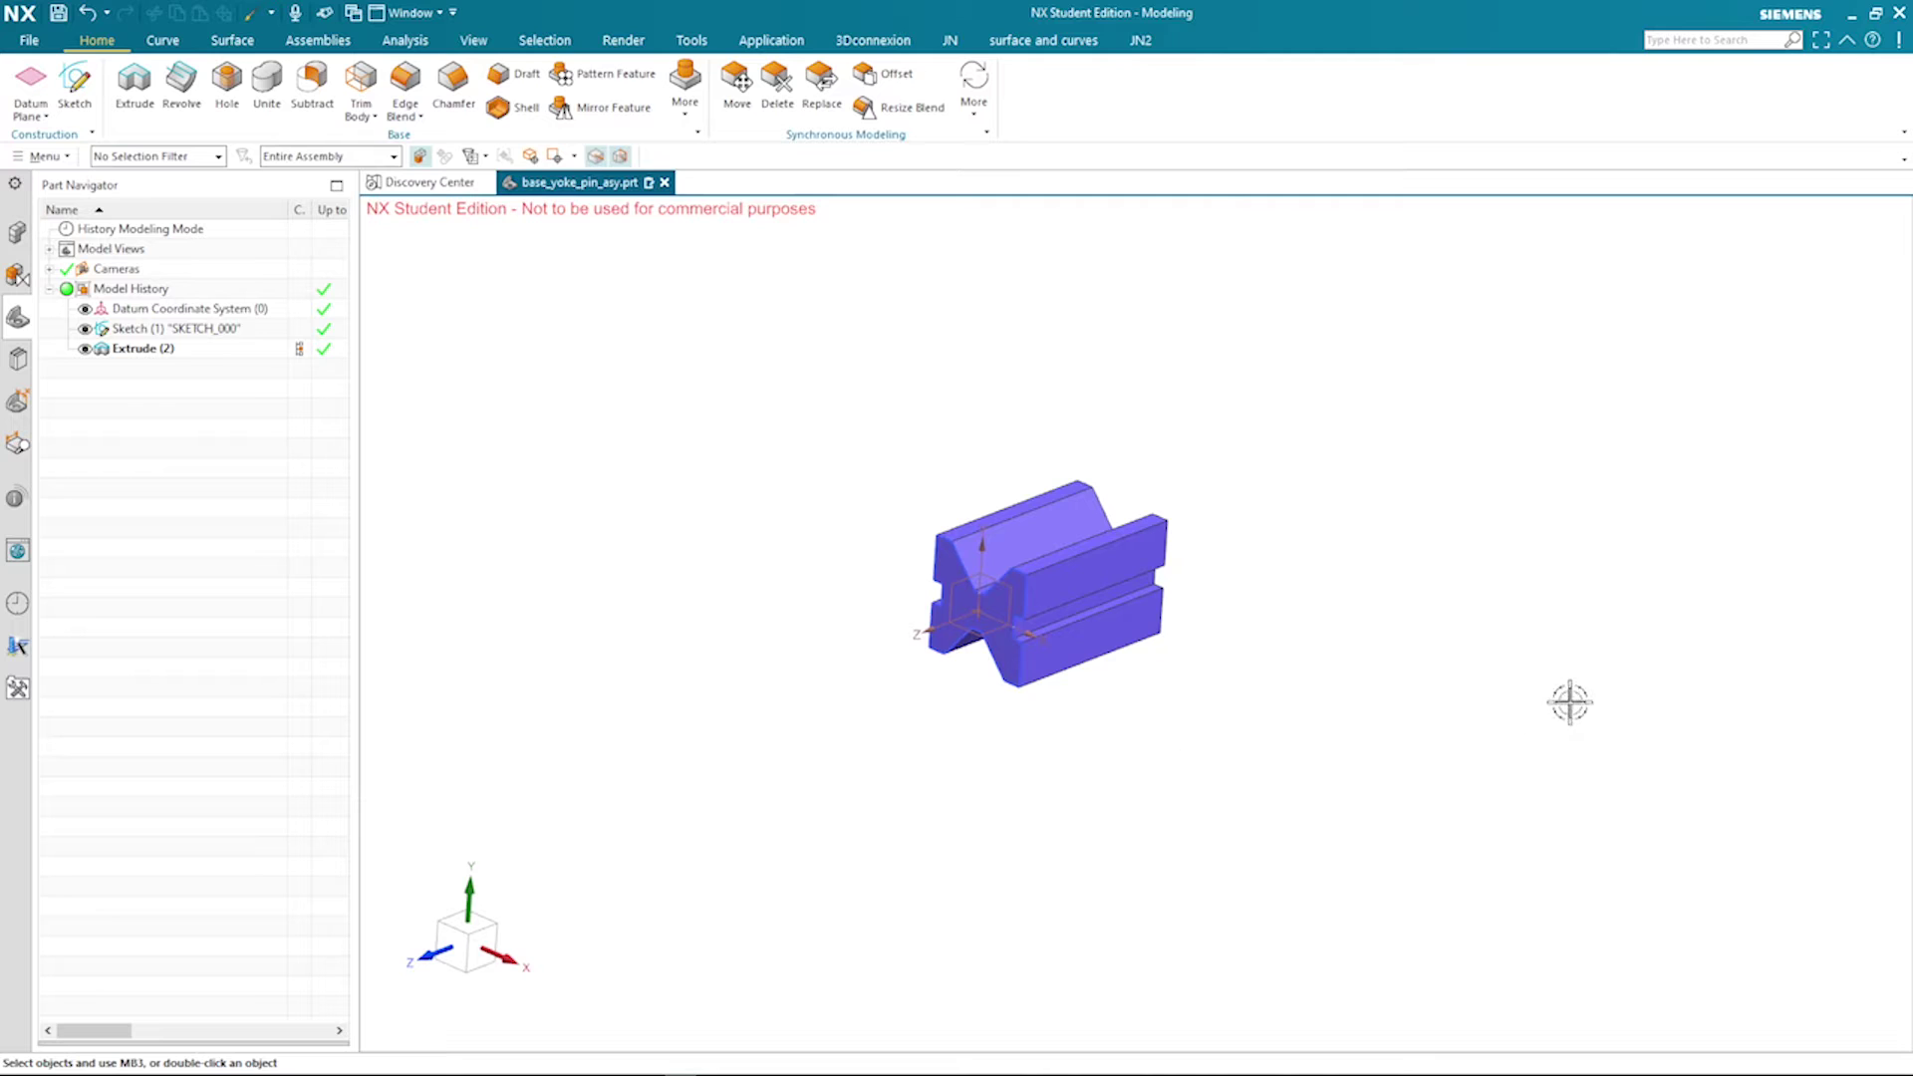
scroll(1524, 650, down, 5)
scroll(1514, 648, down, 1)
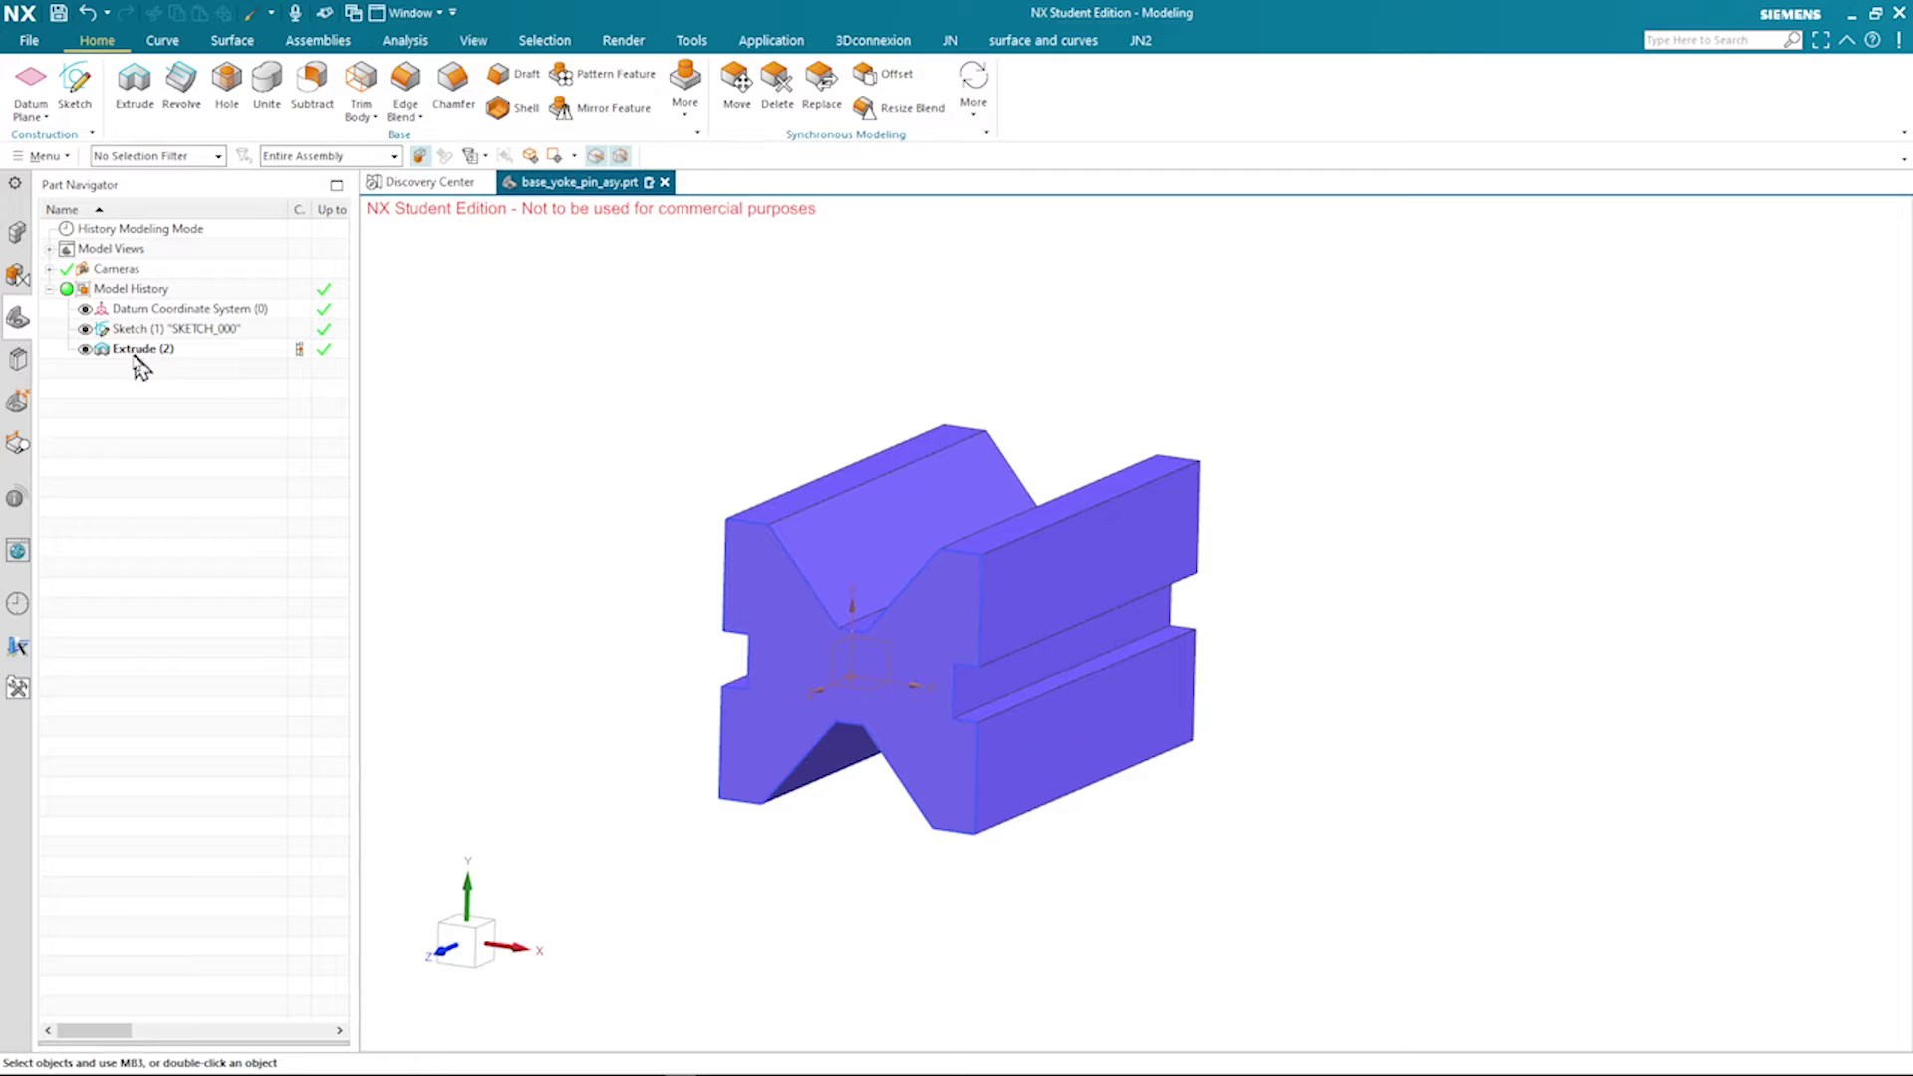
middle_drag(619, 534, 654, 560)
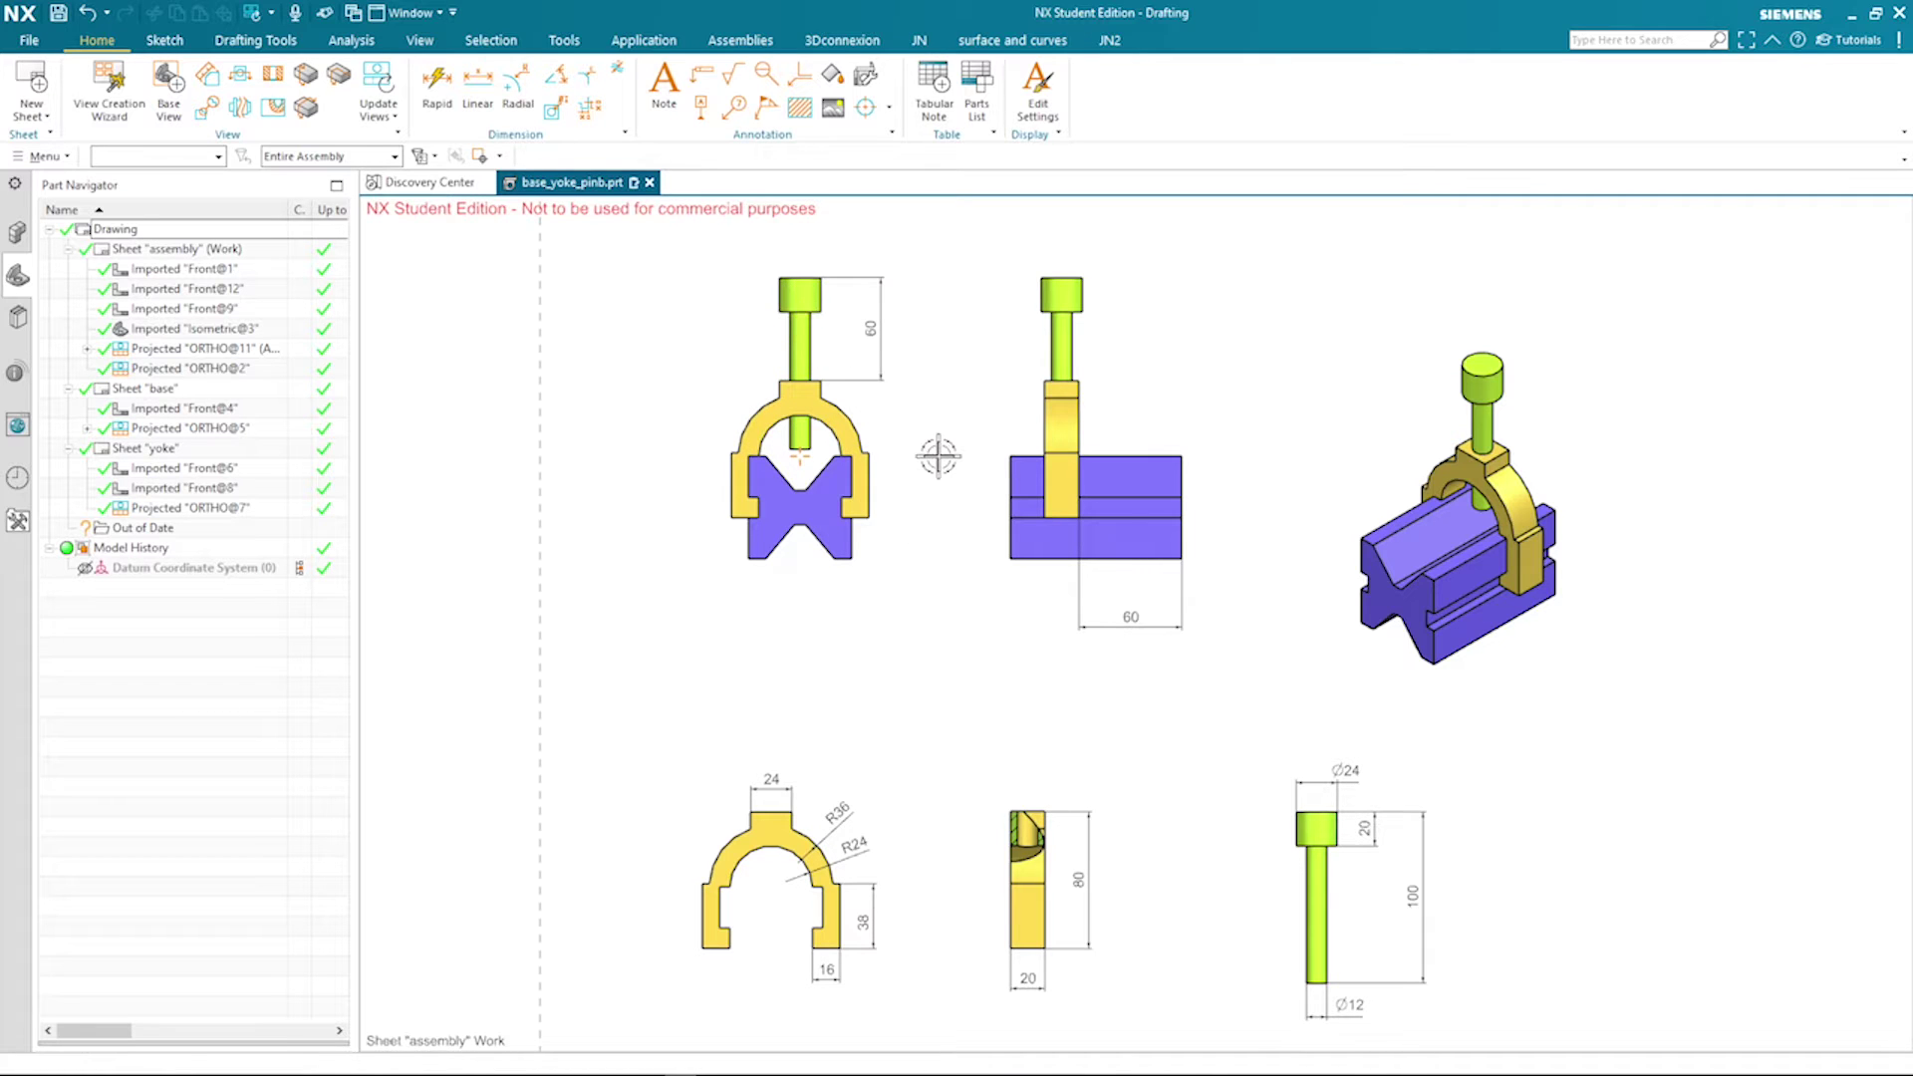
Place the 60 dimension beside the pin and zoom around the sheet checking R36, R24, 24, 38, 16
click(870, 329)
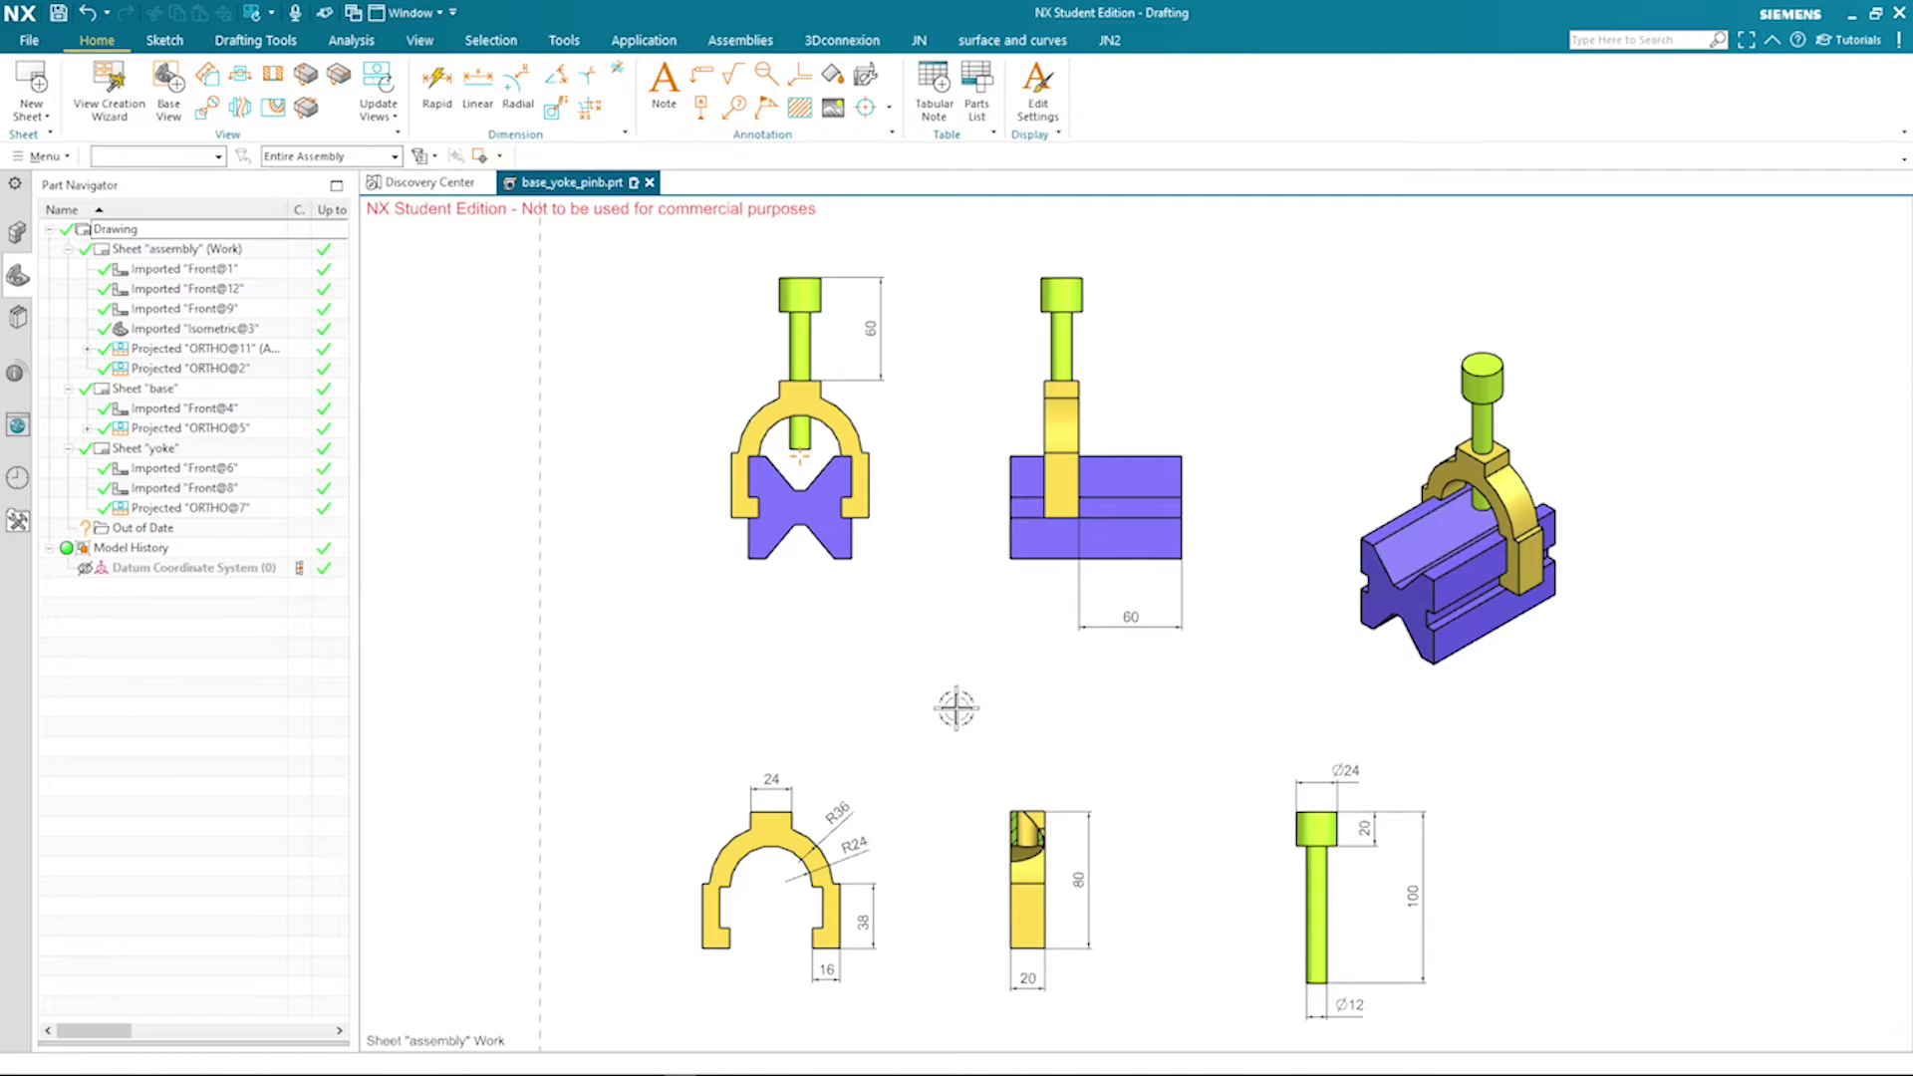
scroll(951, 710, up, 3)
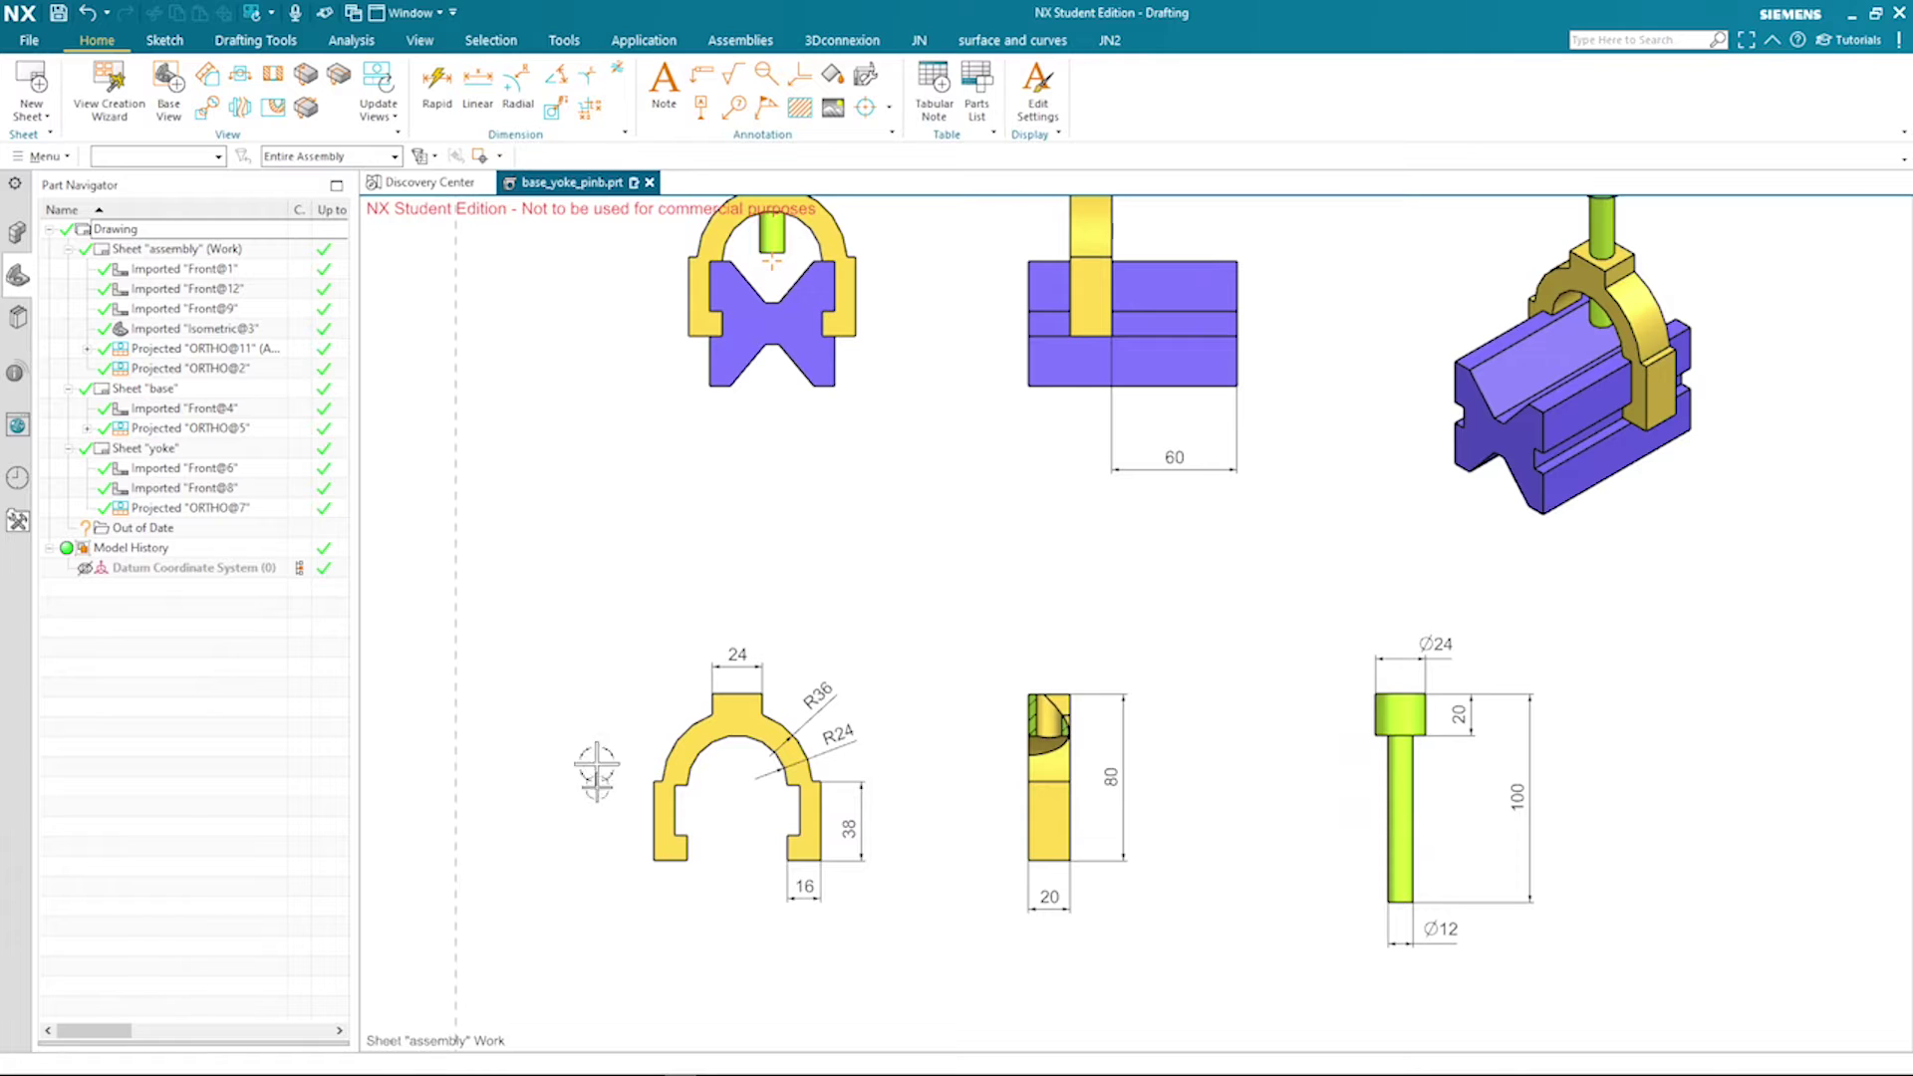
scroll(958, 877, down, 1)
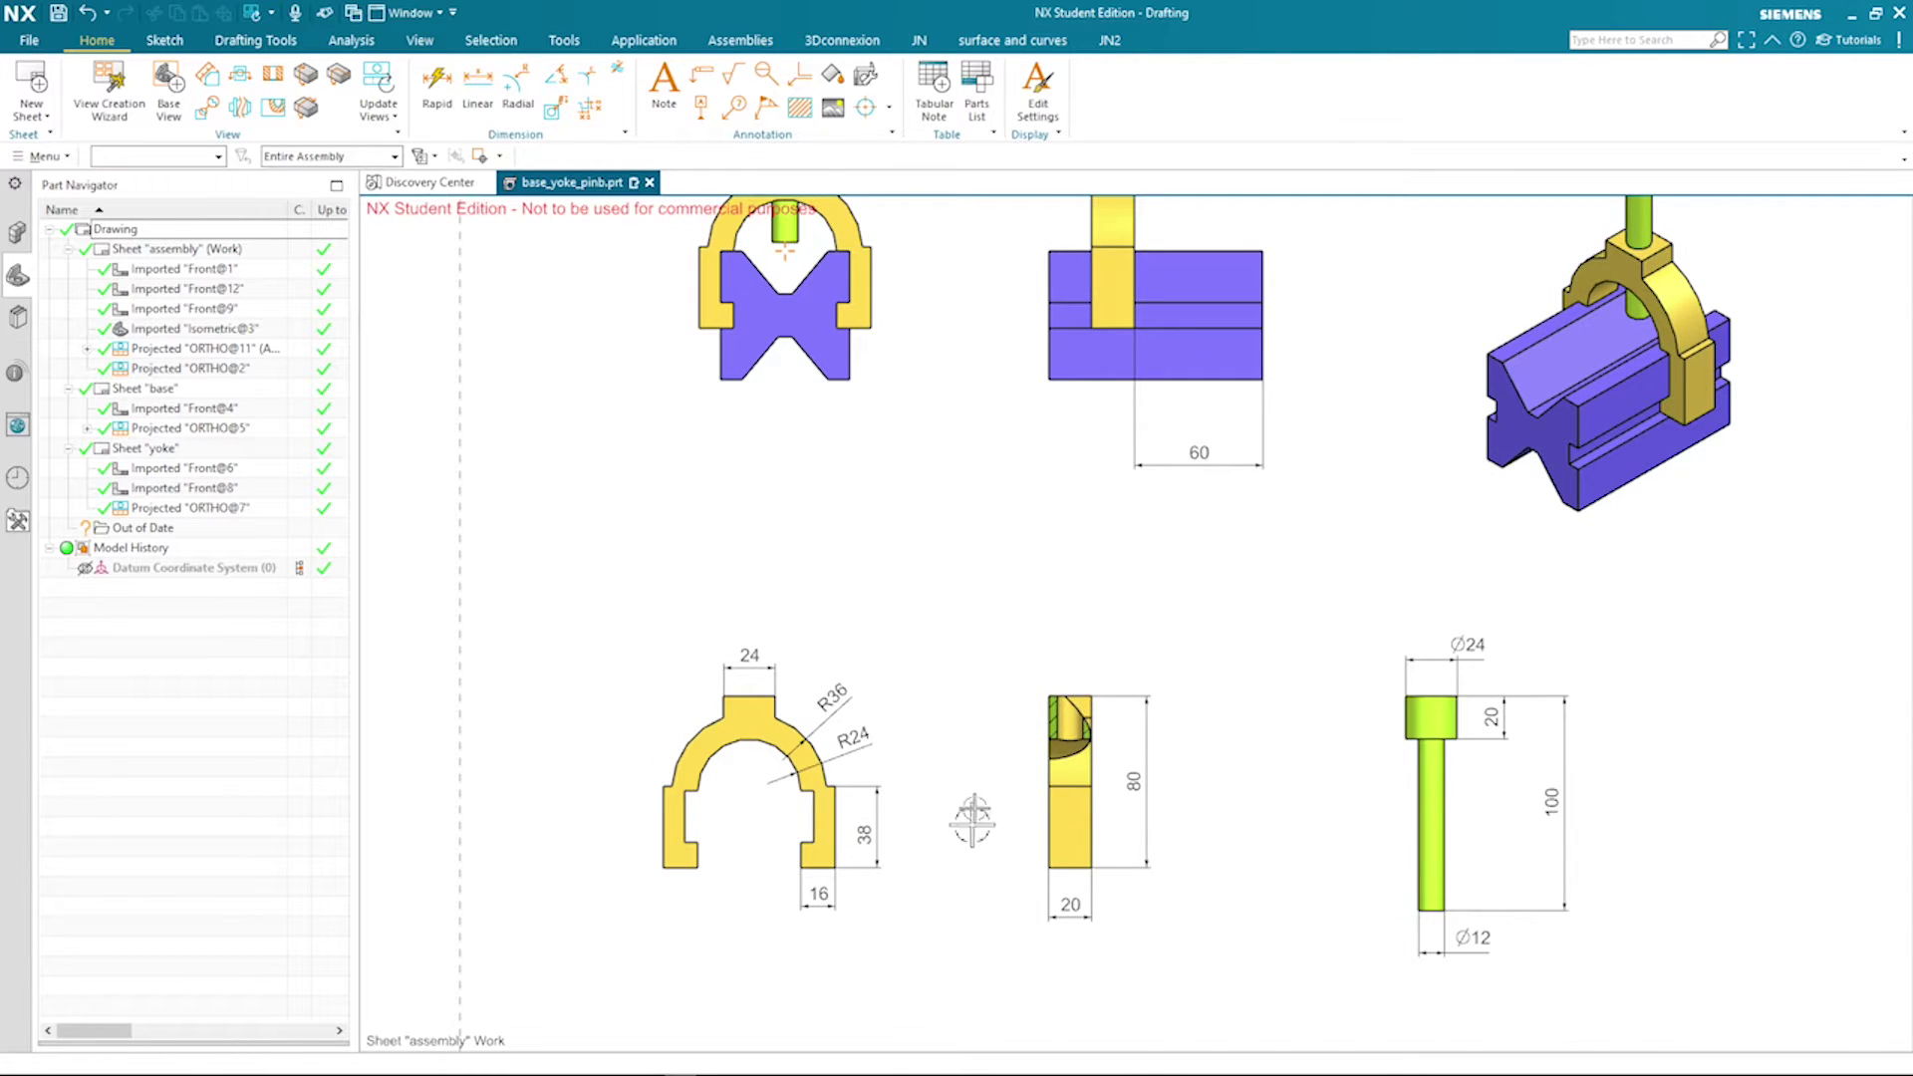
scroll(990, 594, down, 1)
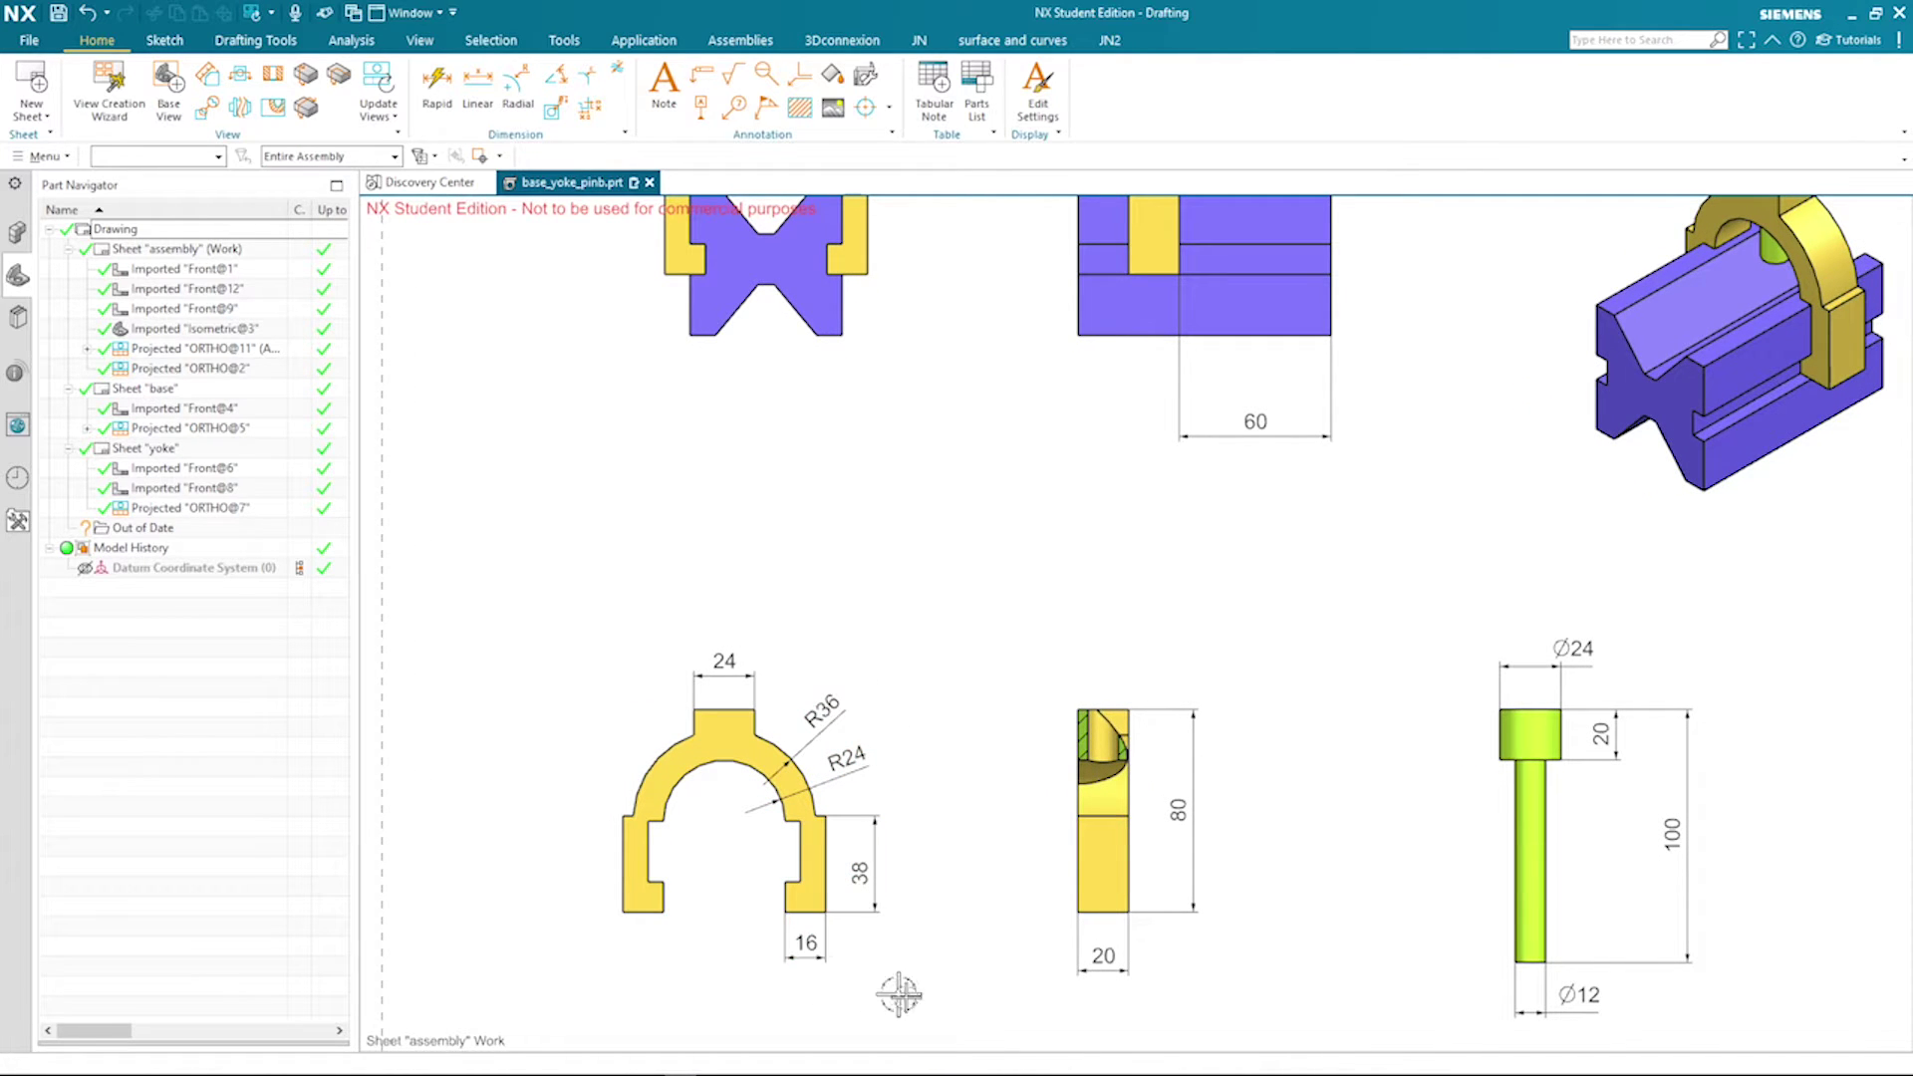
scroll(981, 981, up, 3)
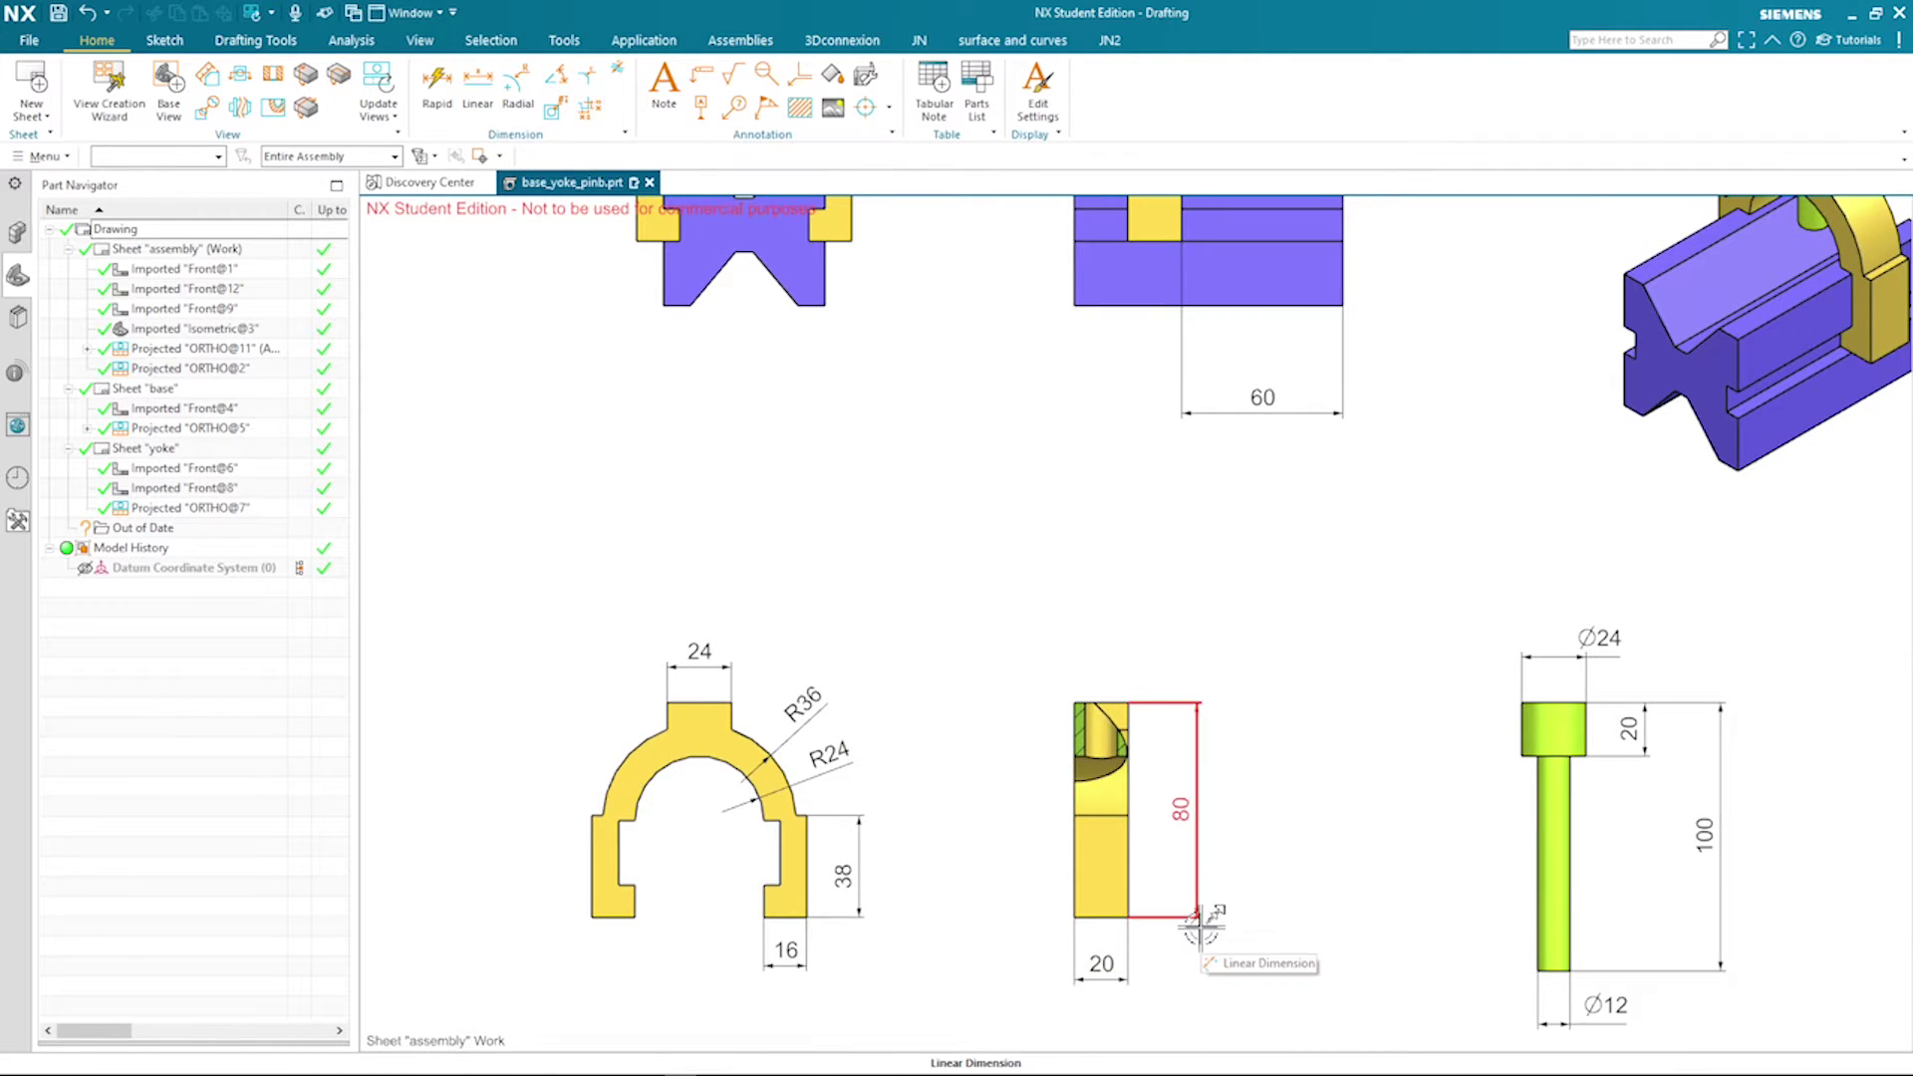
scroll(1096, 737, up, 1)
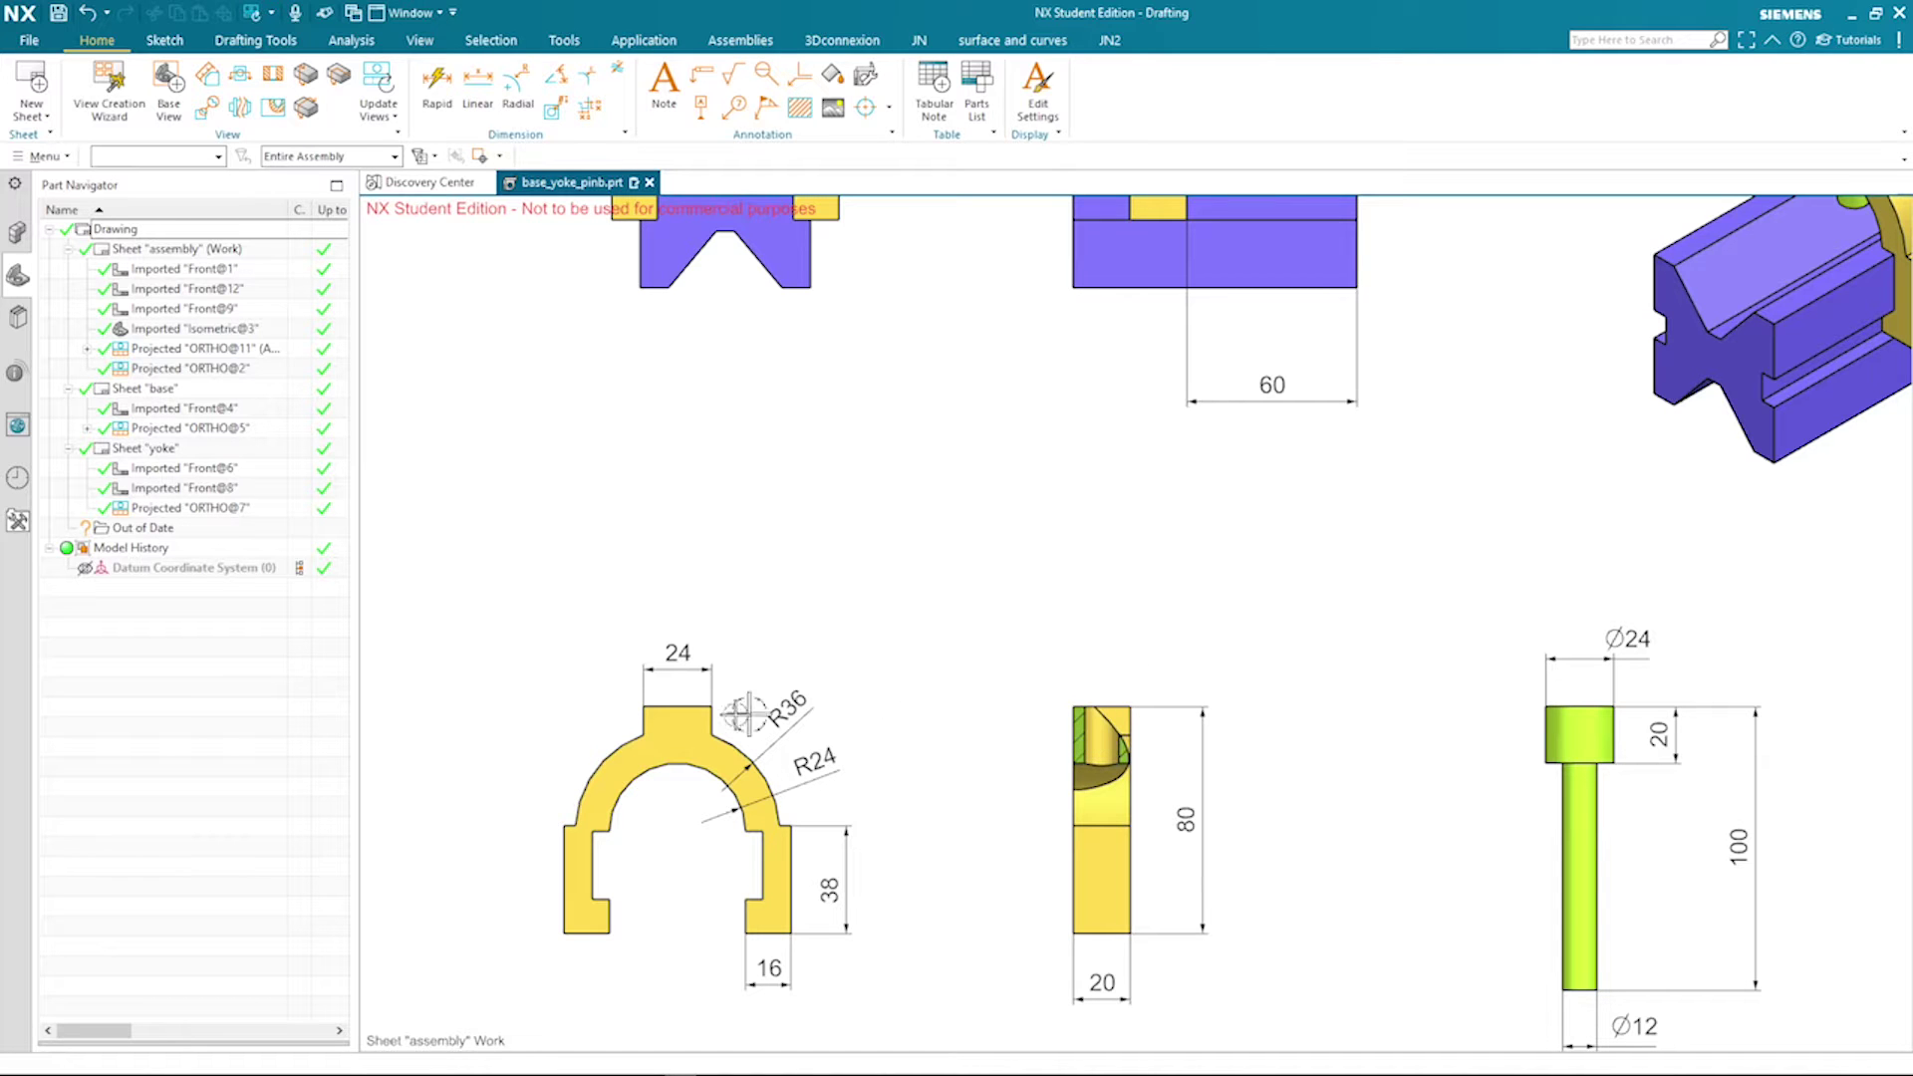
scroll(905, 431, down, 2)
scroll(1434, 708, up, 2)
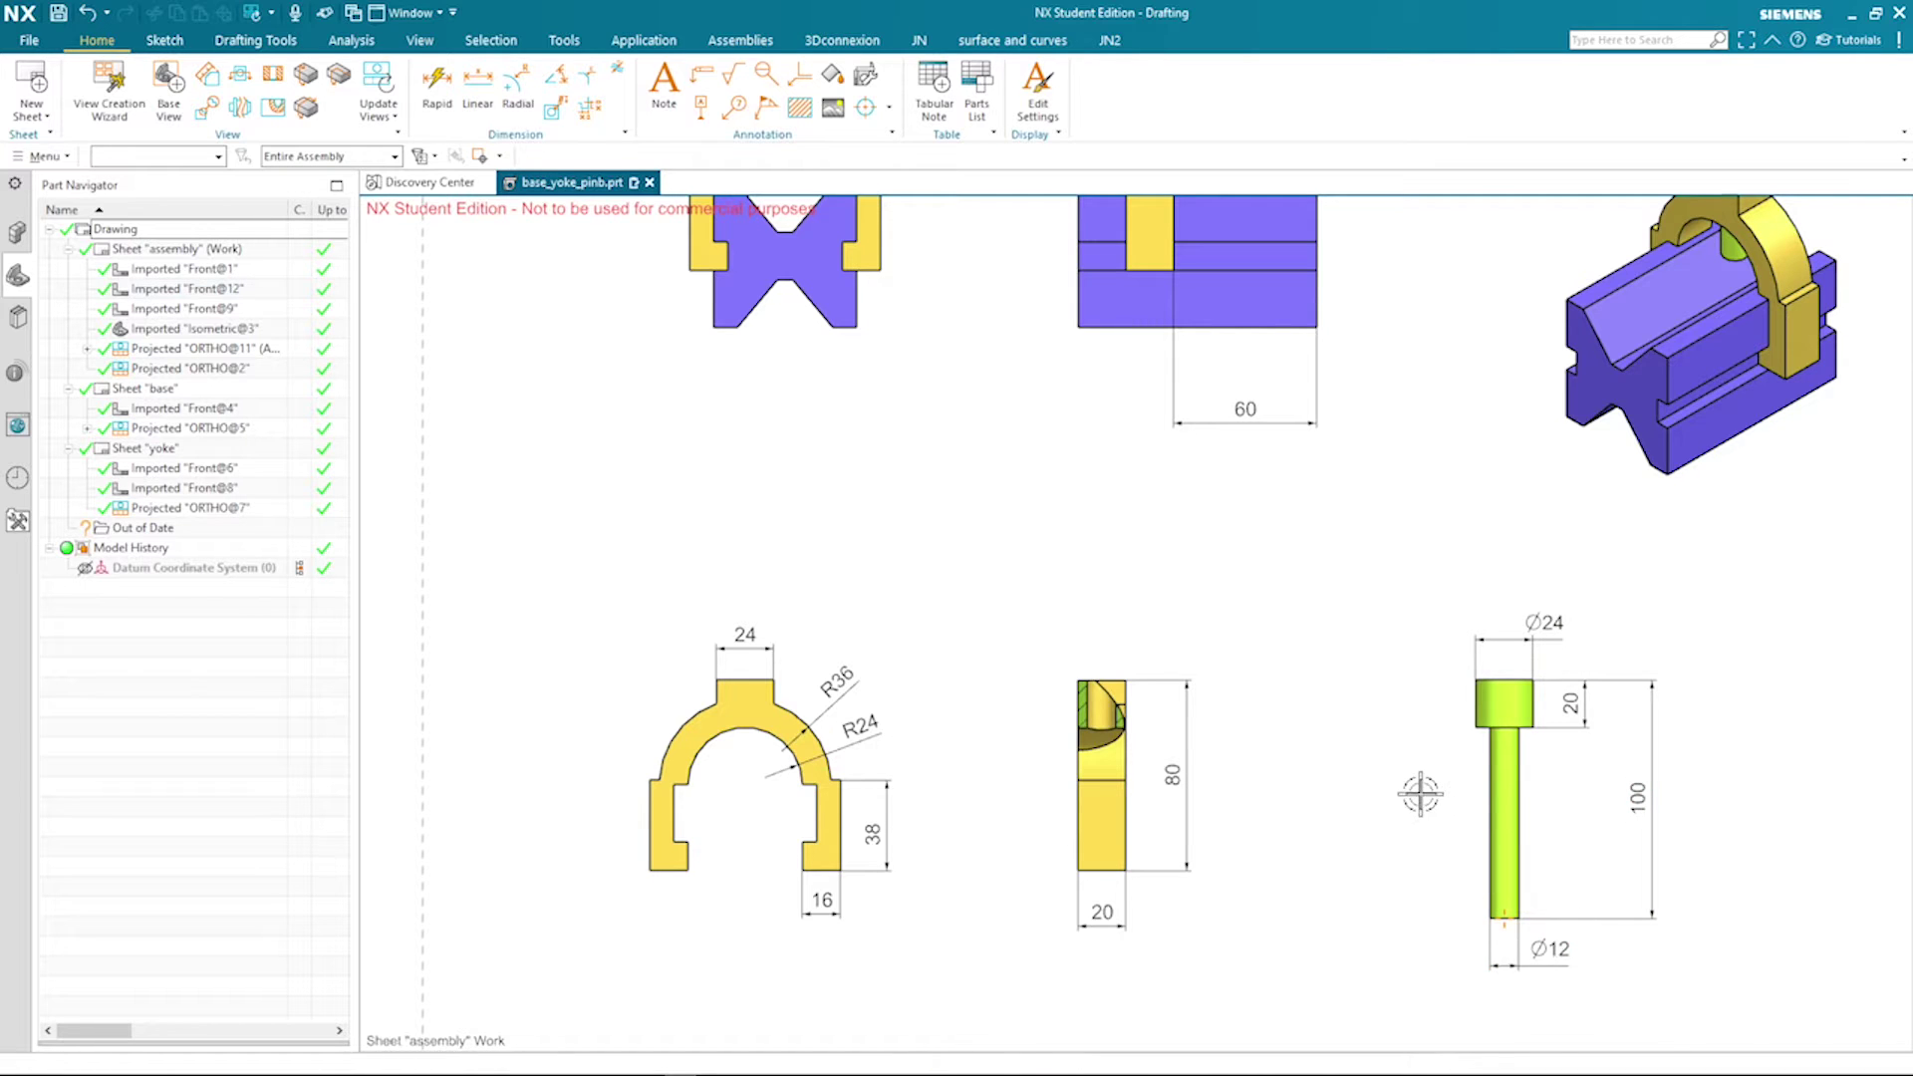
scroll(1377, 752, up, 1)
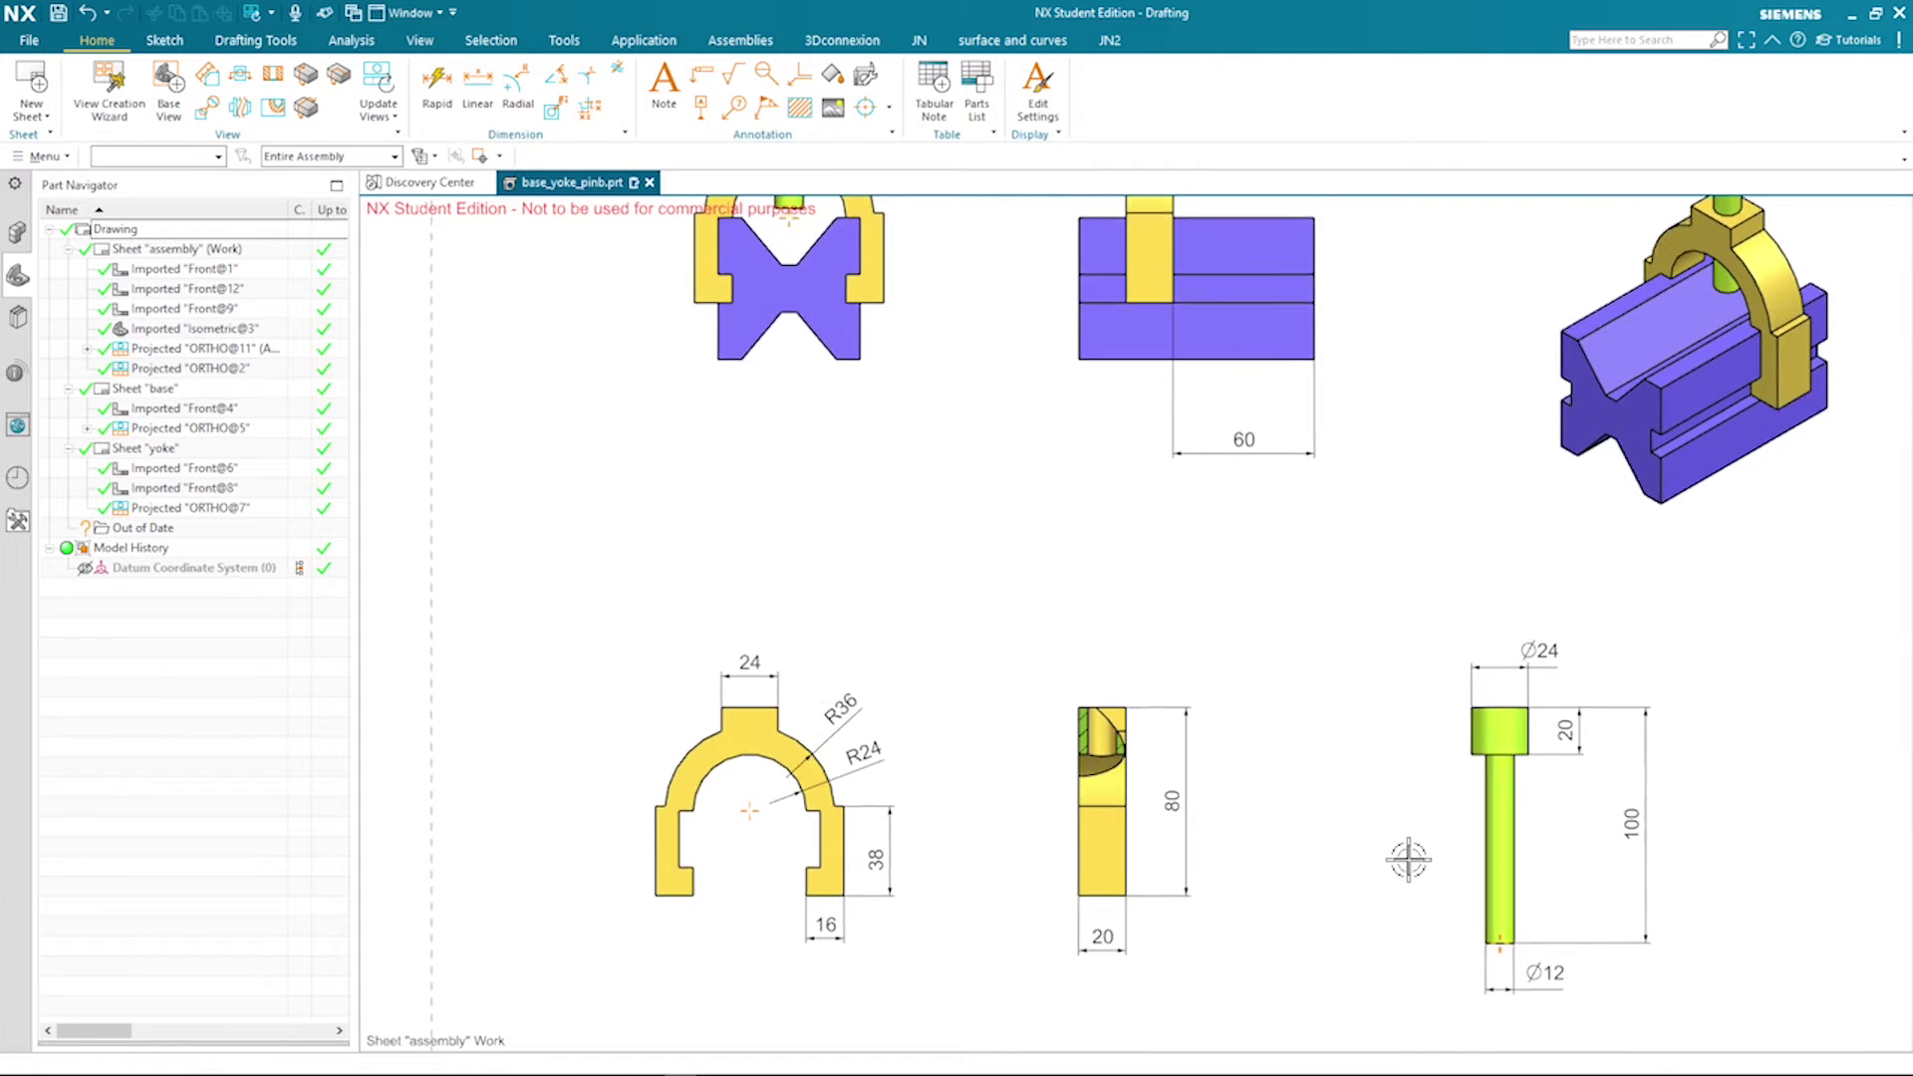
scroll(1407, 859, up, 3)
scroll(1407, 859, down, 3)
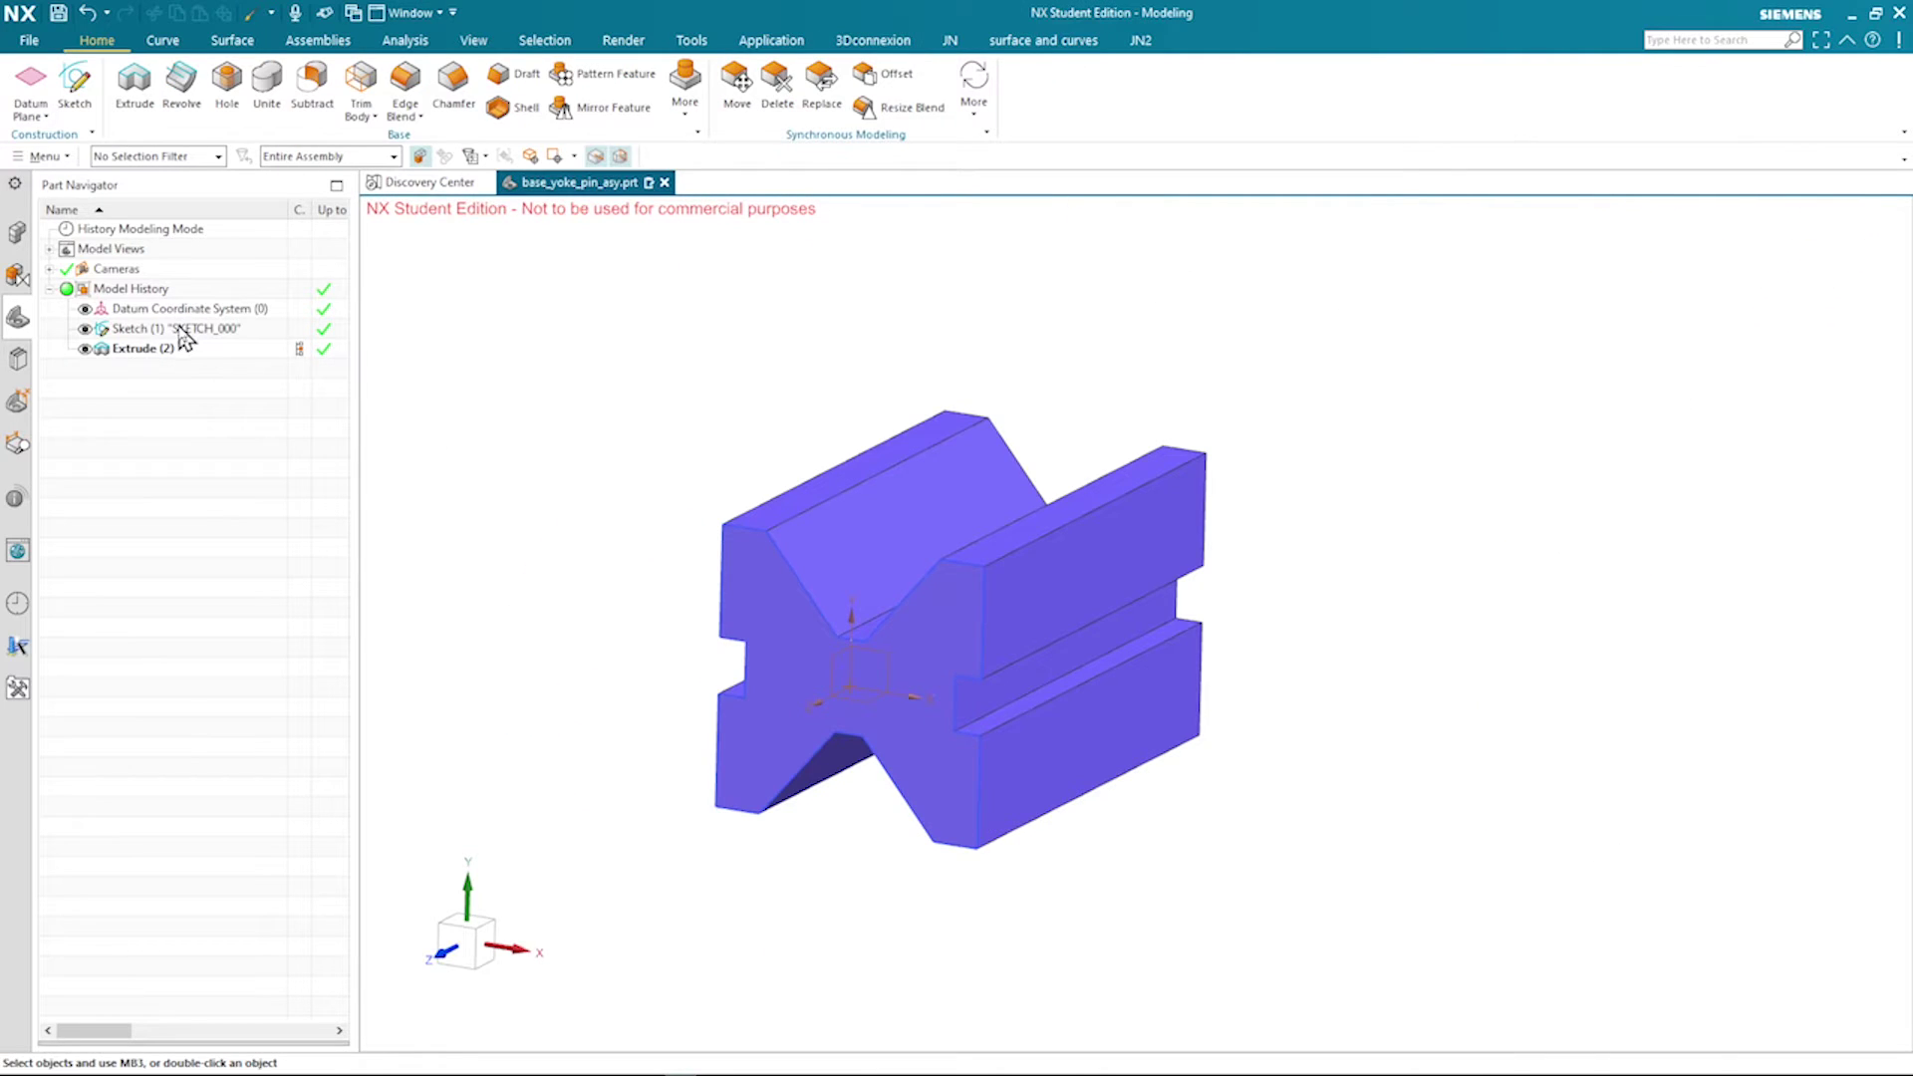
Reopen the V-block sketch from Sketch (1) in the model history for editing
click(182, 330)
right_click(187, 339)
click(196, 299)
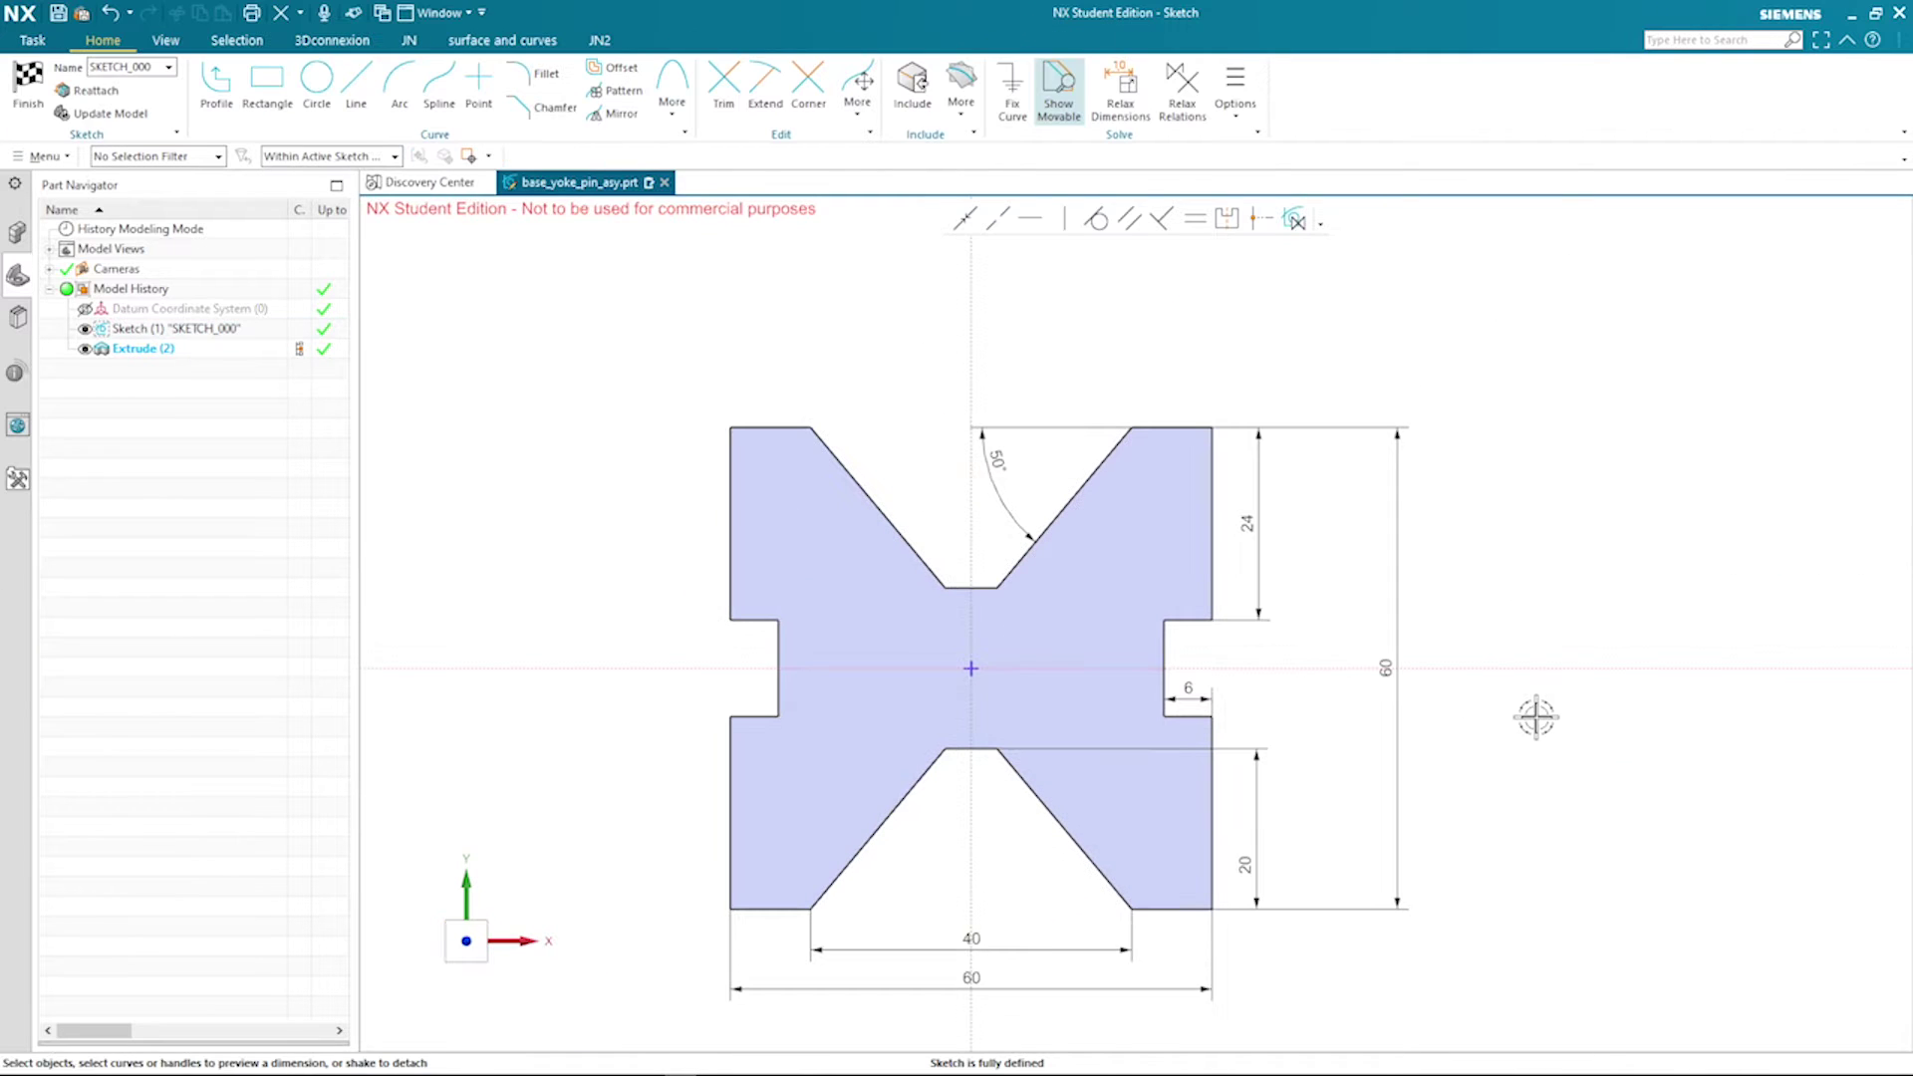
Draw a horizontal then tall vertical line from Line10's end point, and place an arc centre on the centreline
ctrl+shift+click(1536, 717)
click(1568, 716)
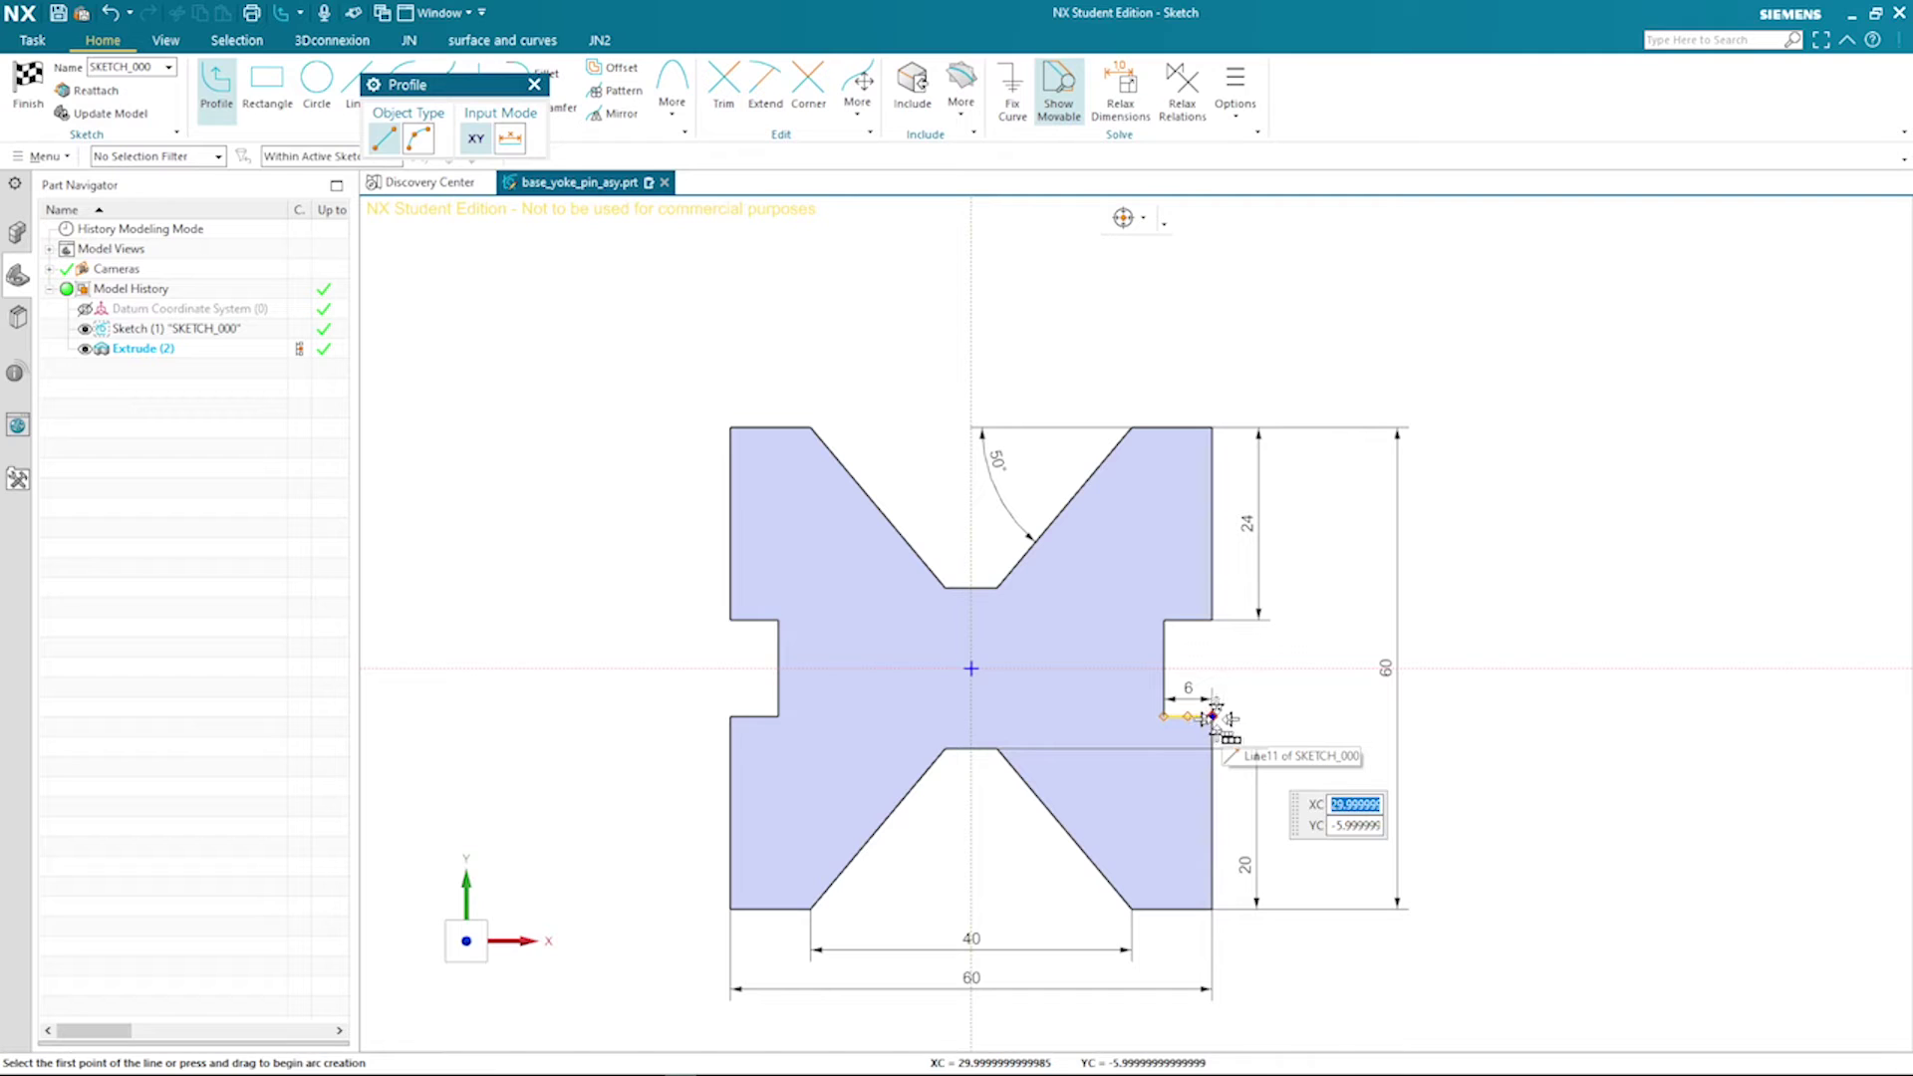
mouse_move(1215, 717)
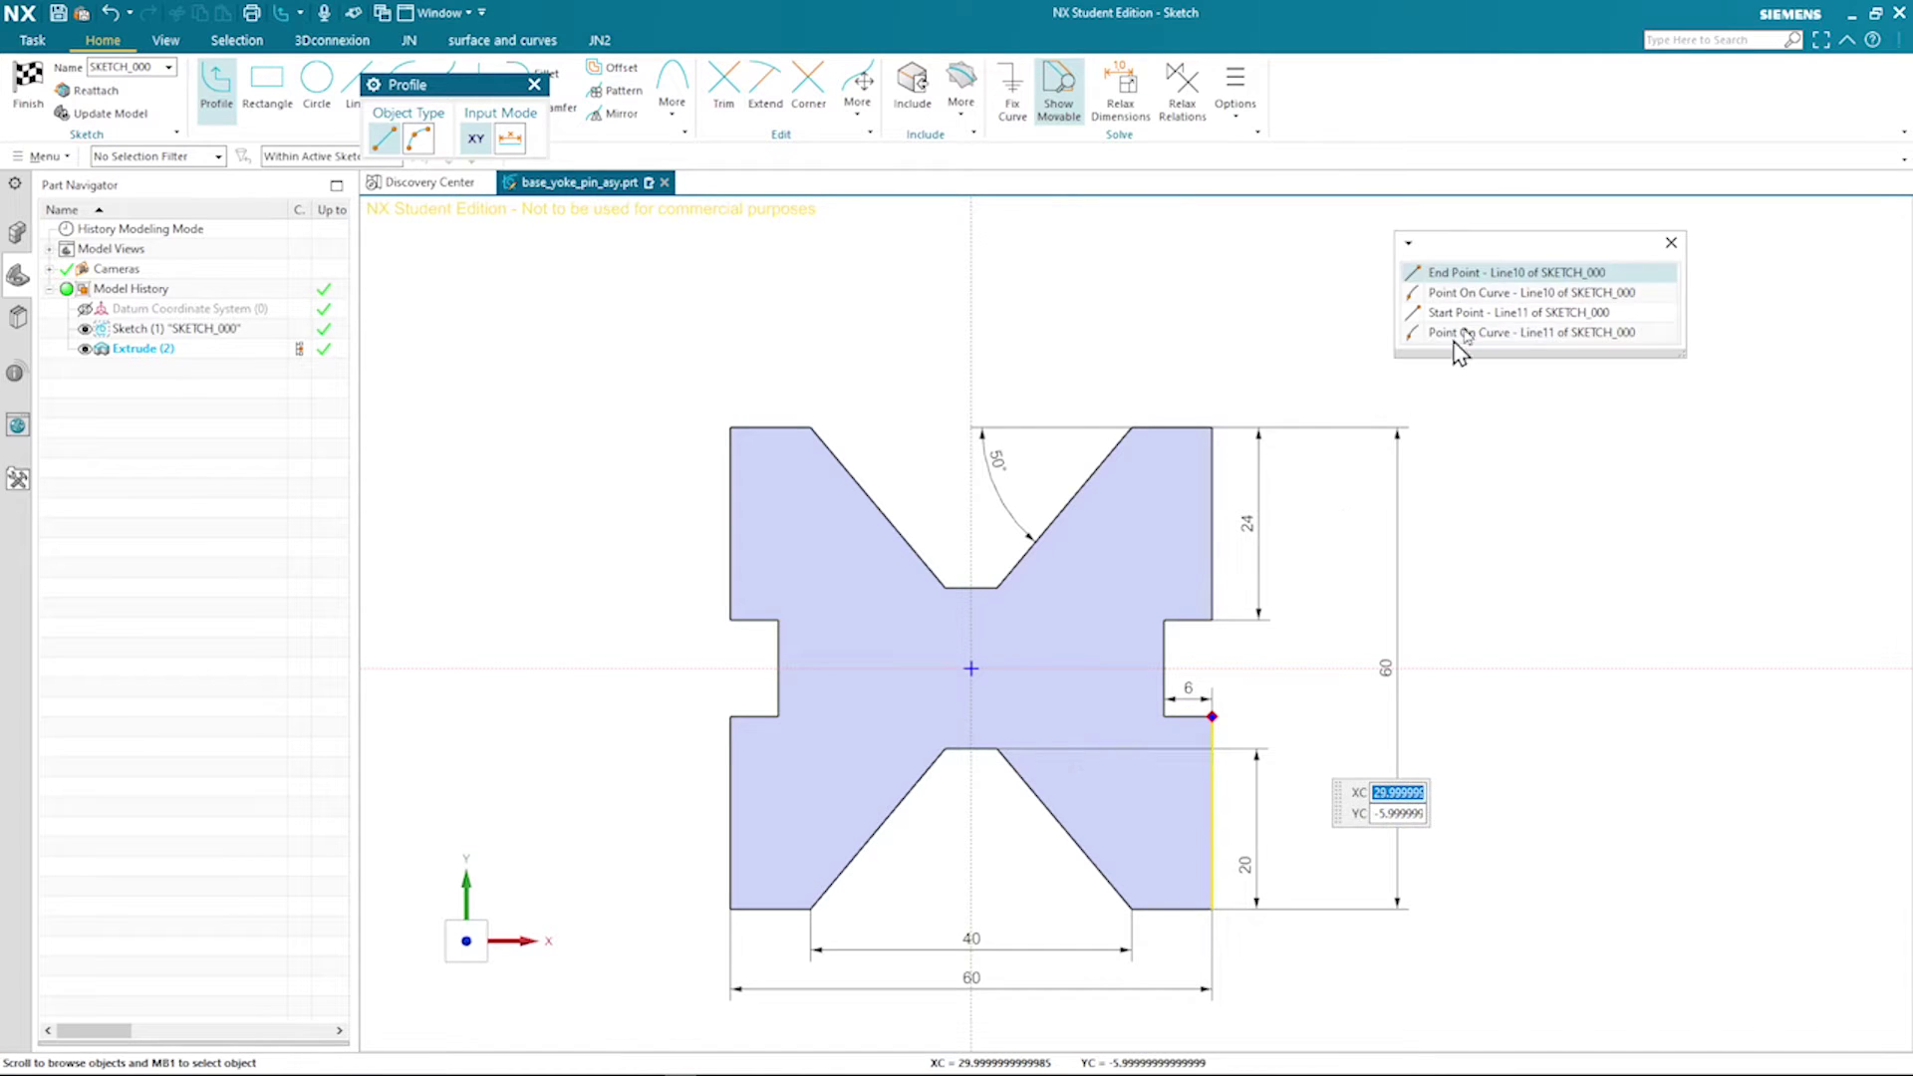
click(1443, 276)
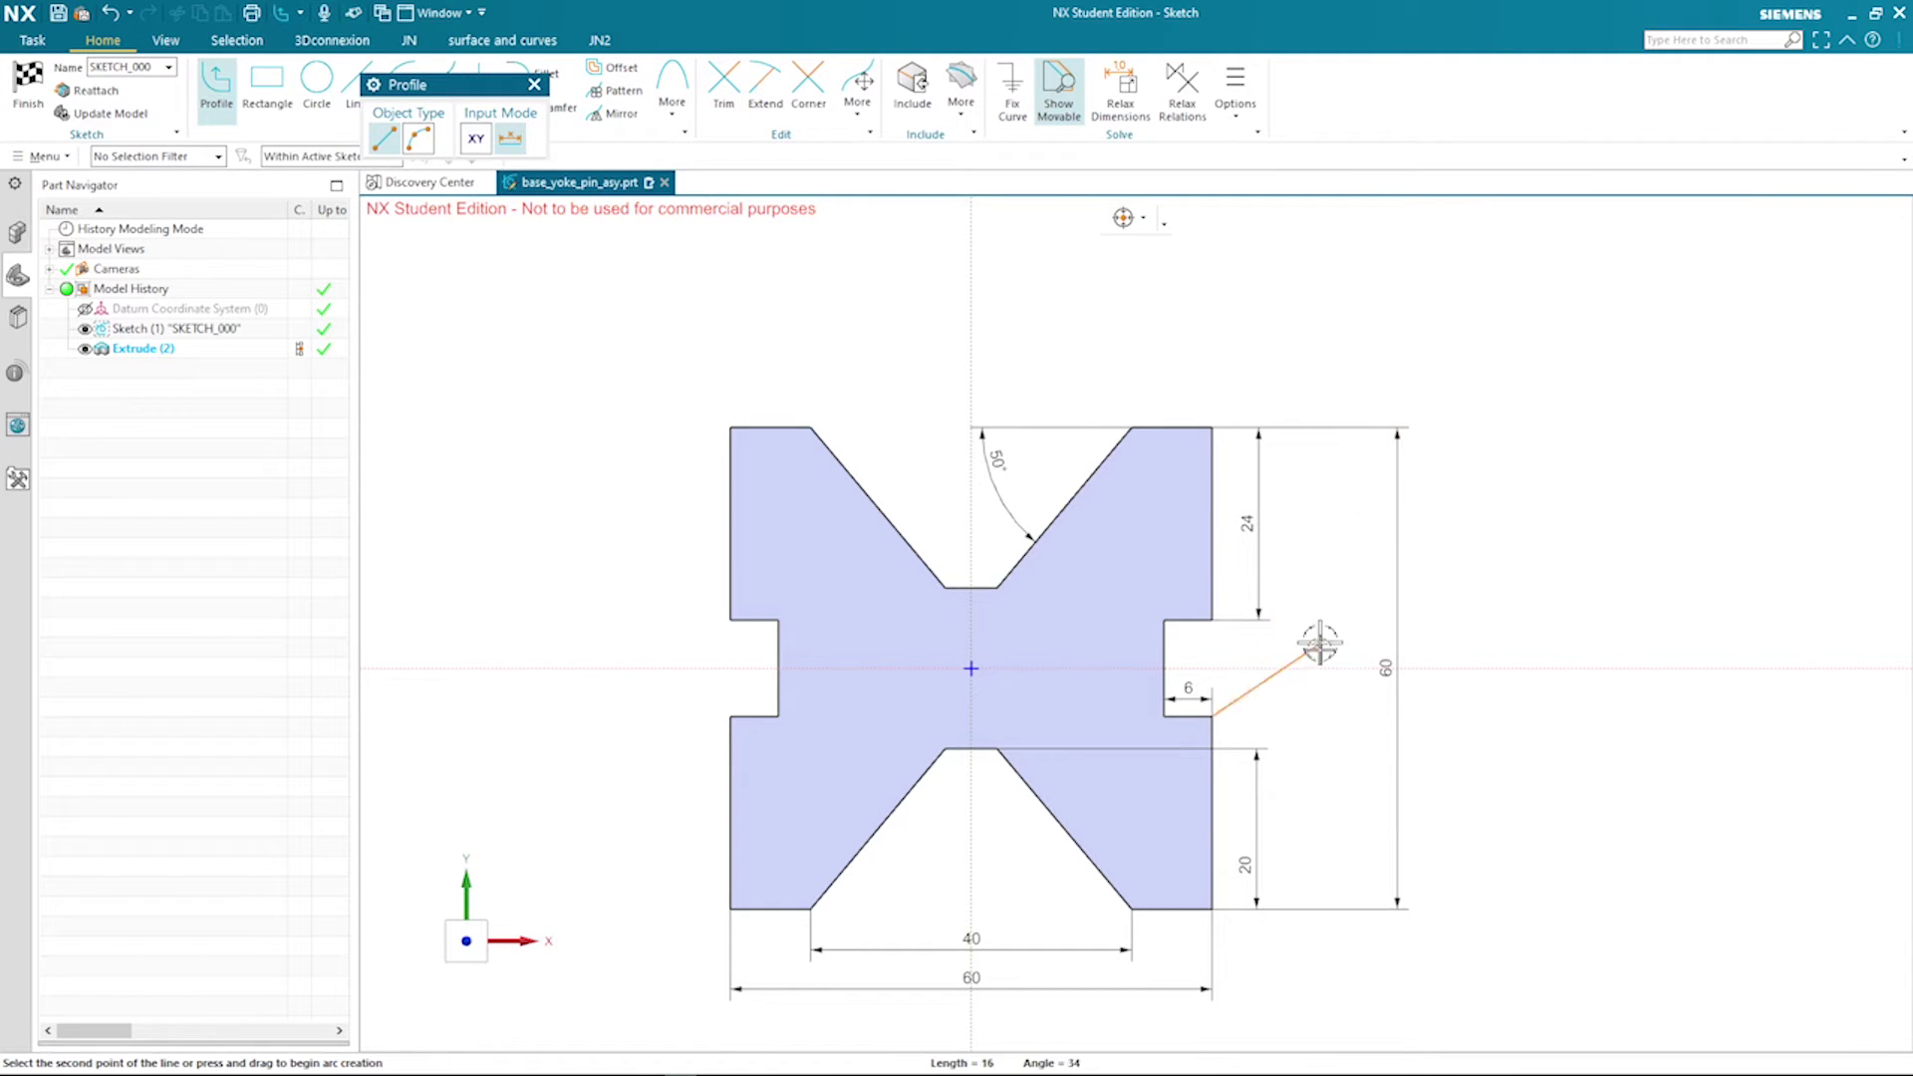
click(1308, 716)
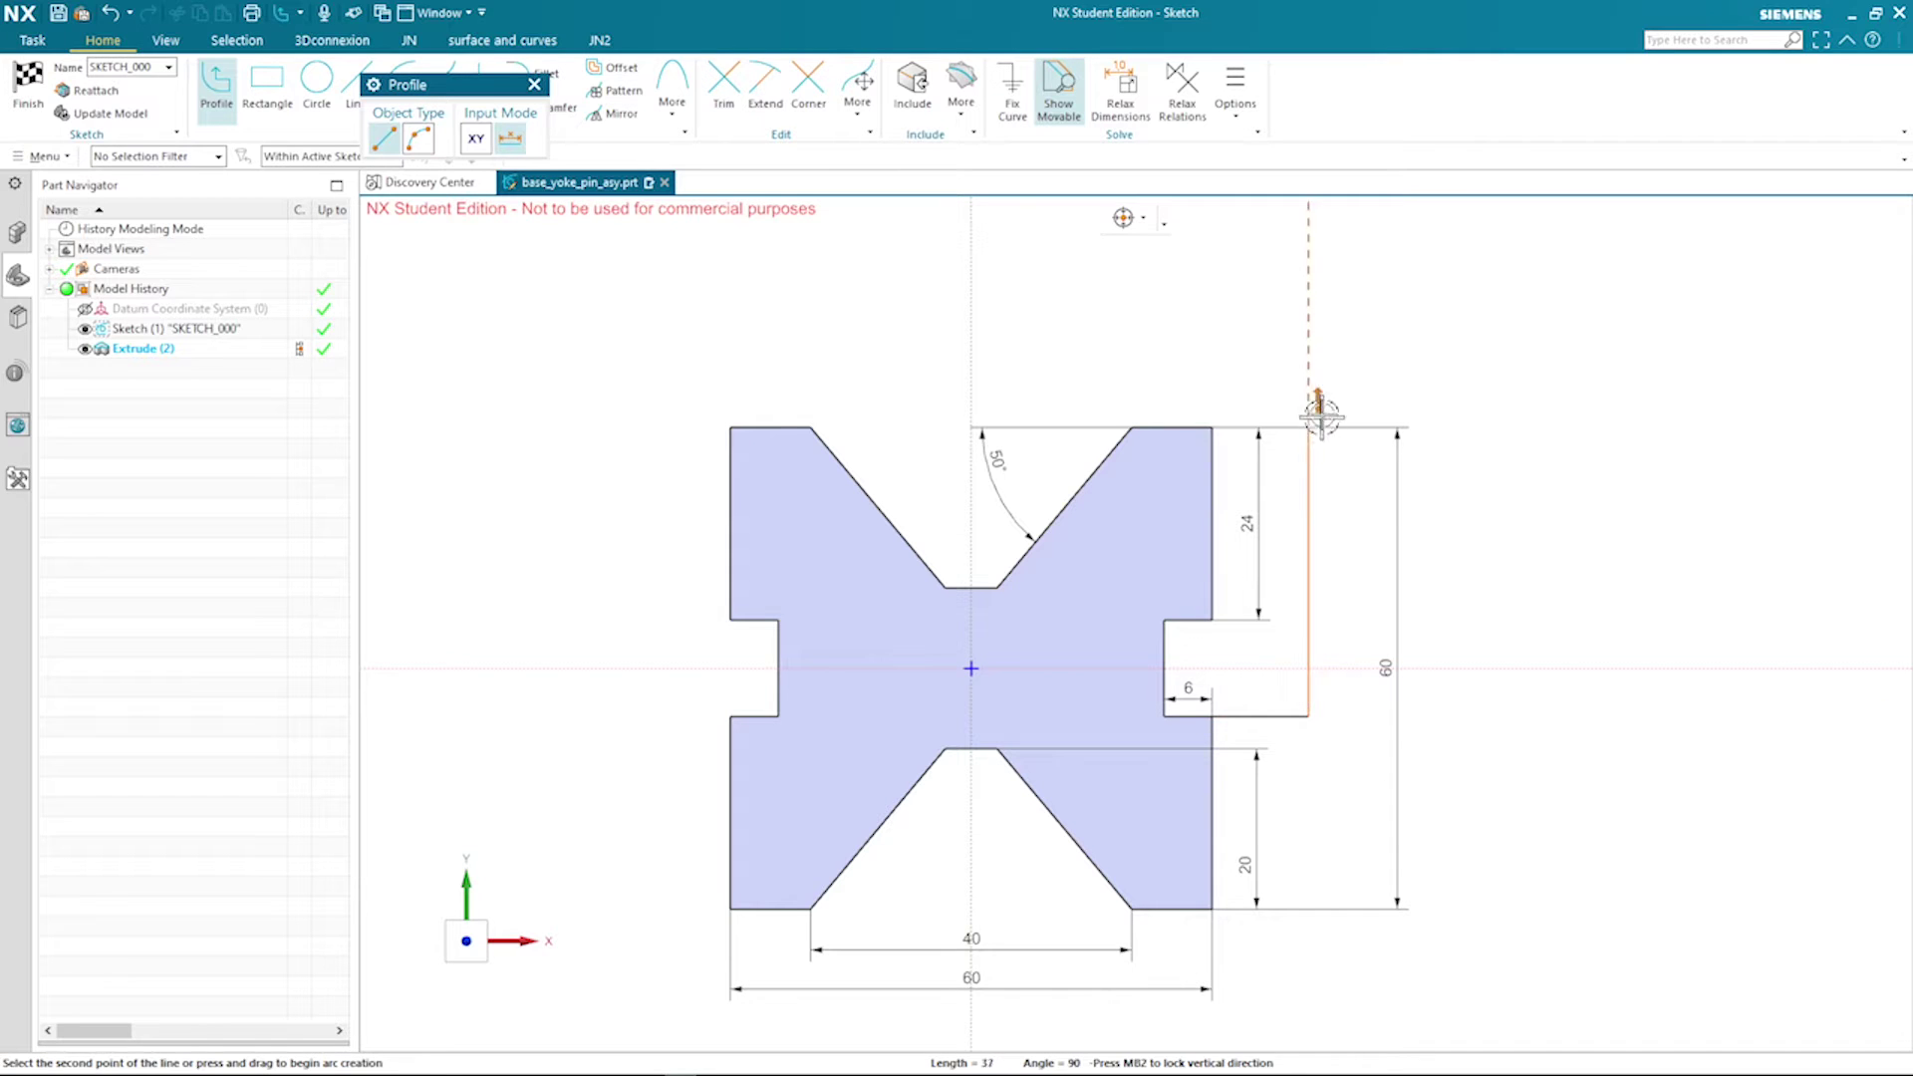
click(1317, 371)
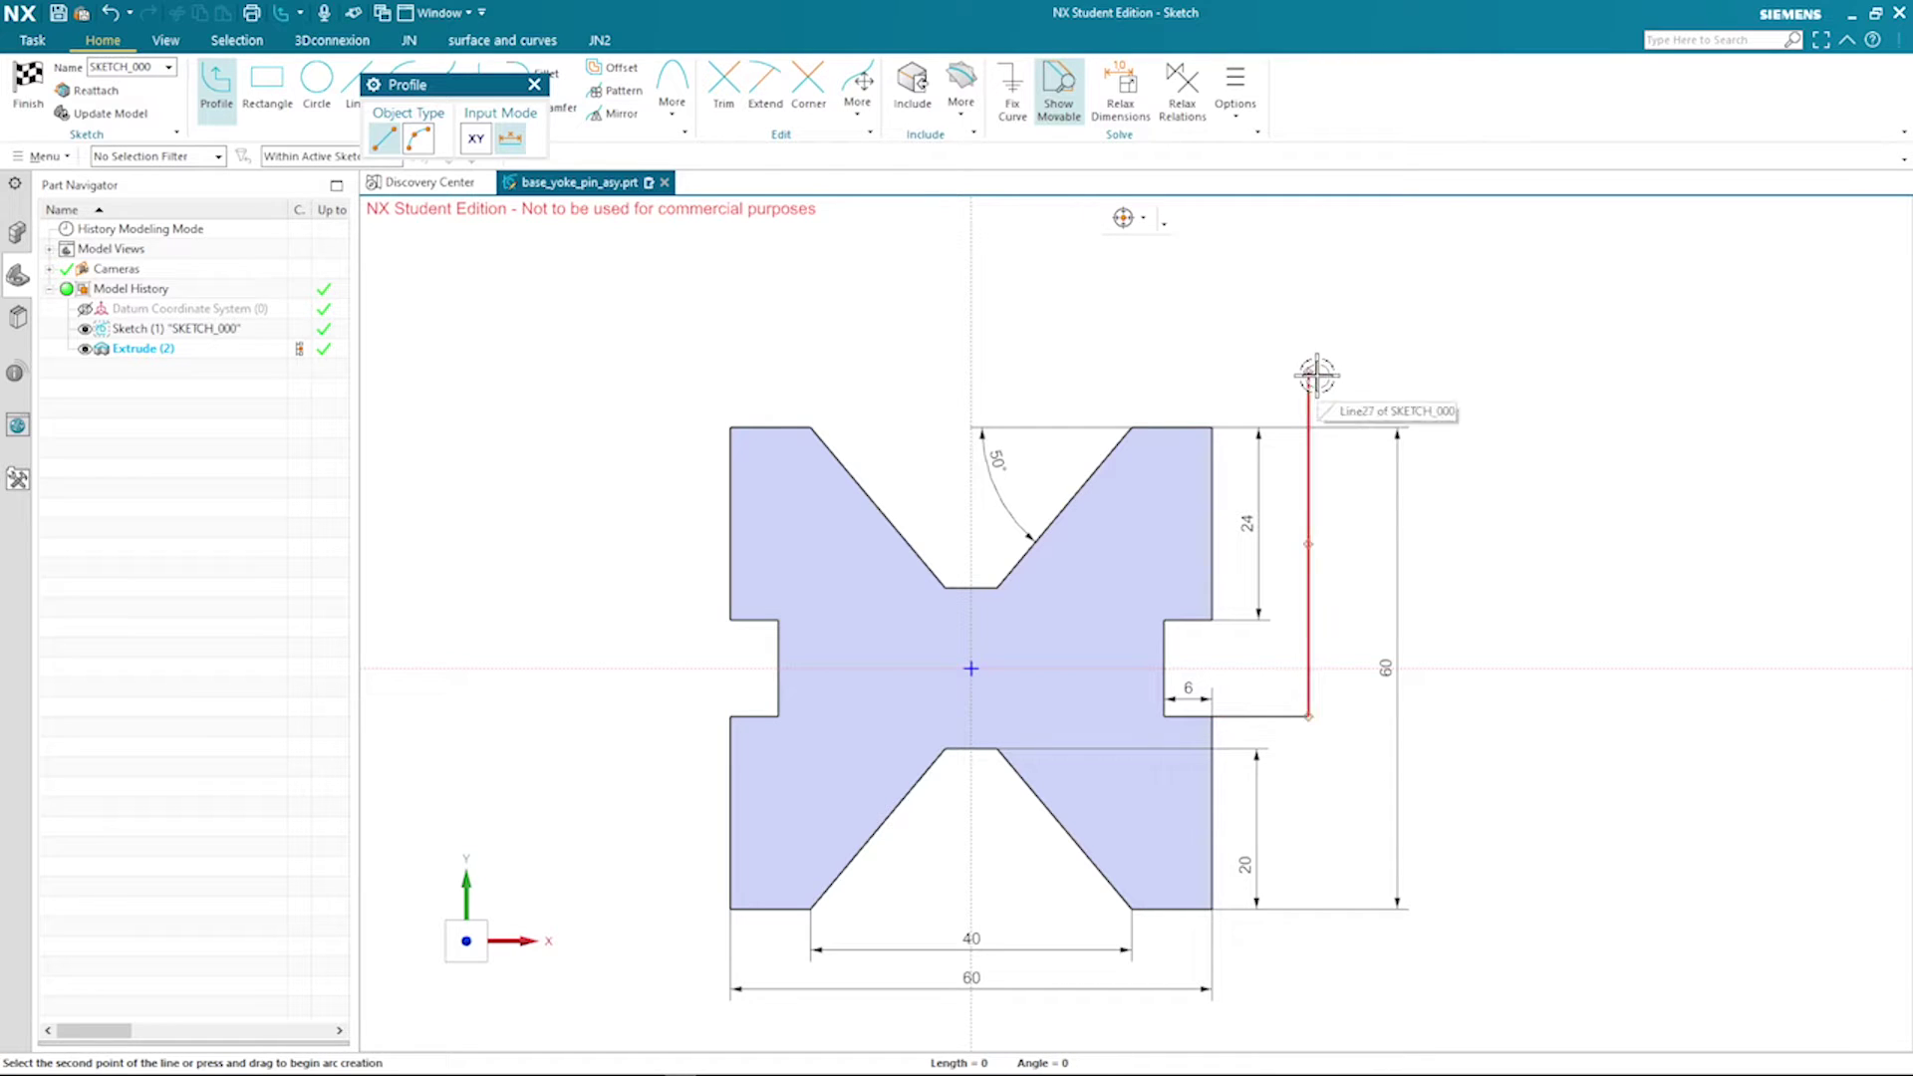
key(Escape)
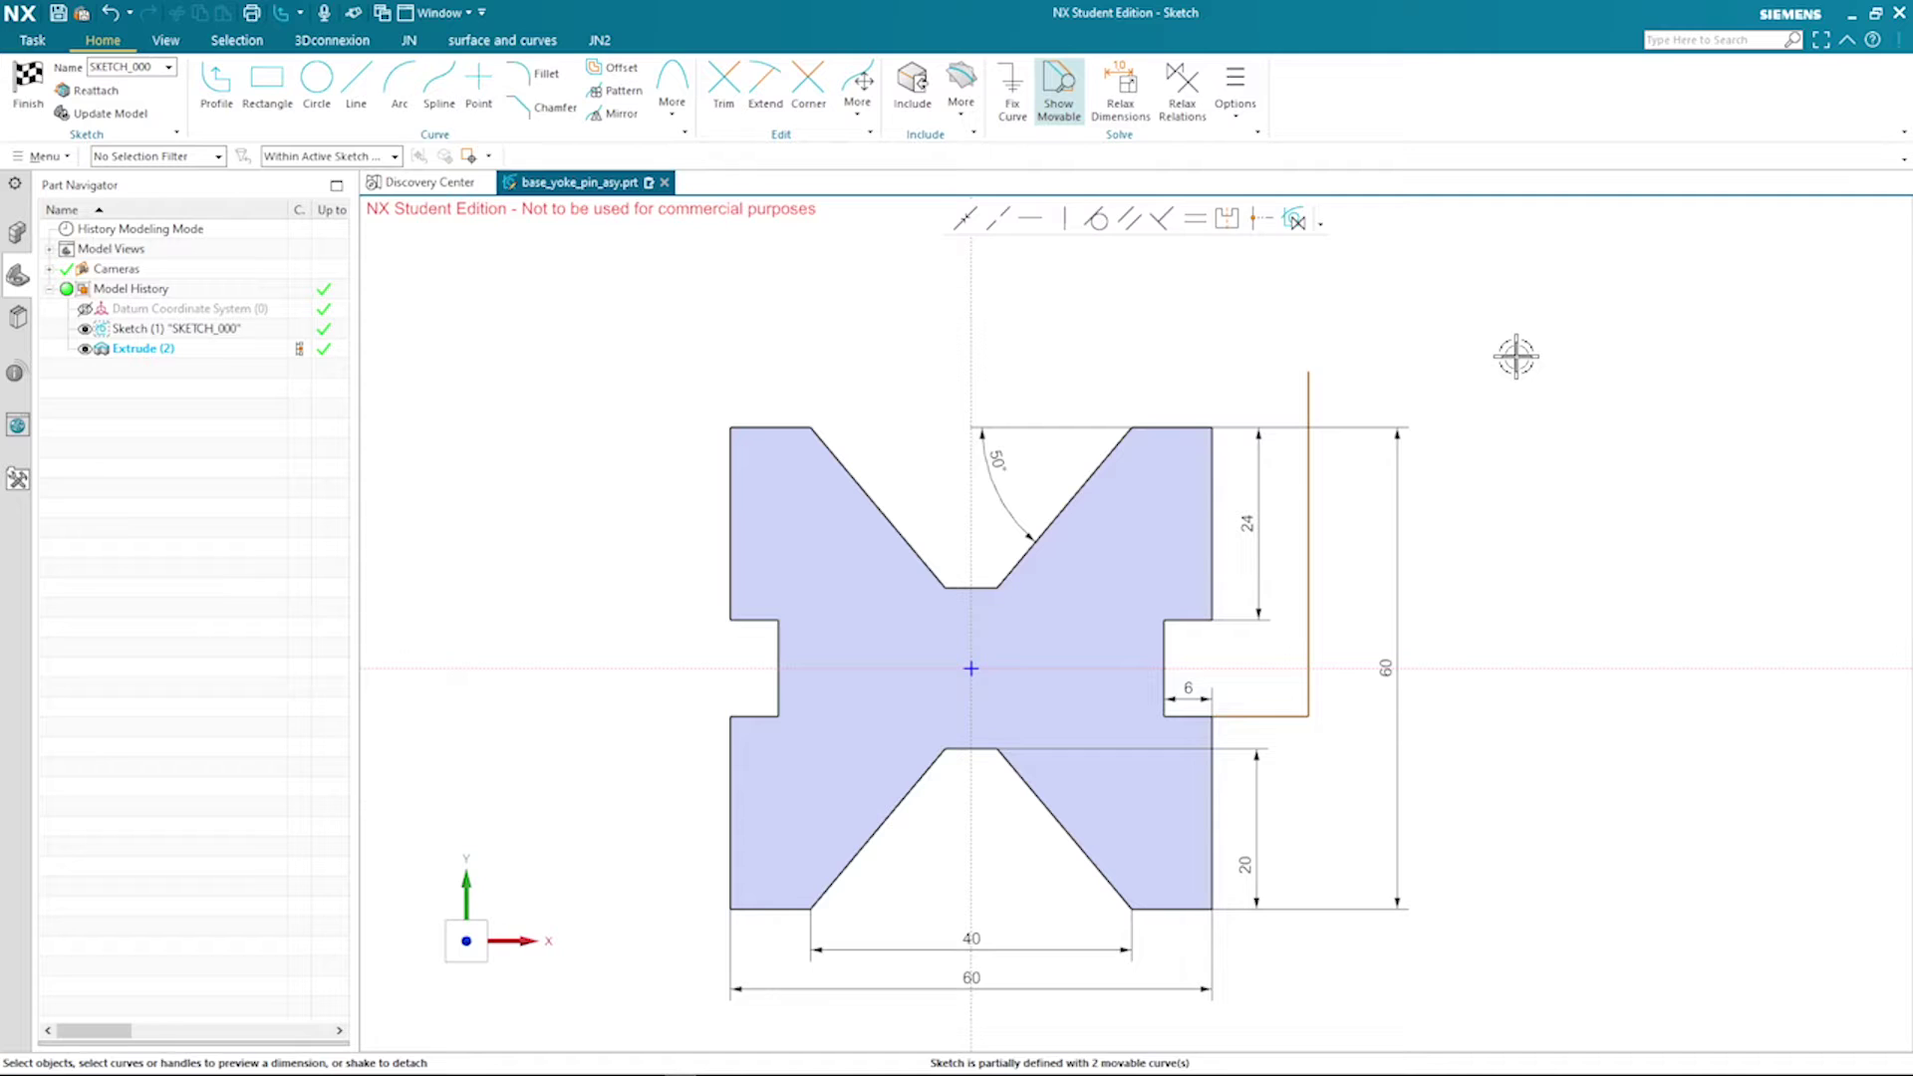
key(a)
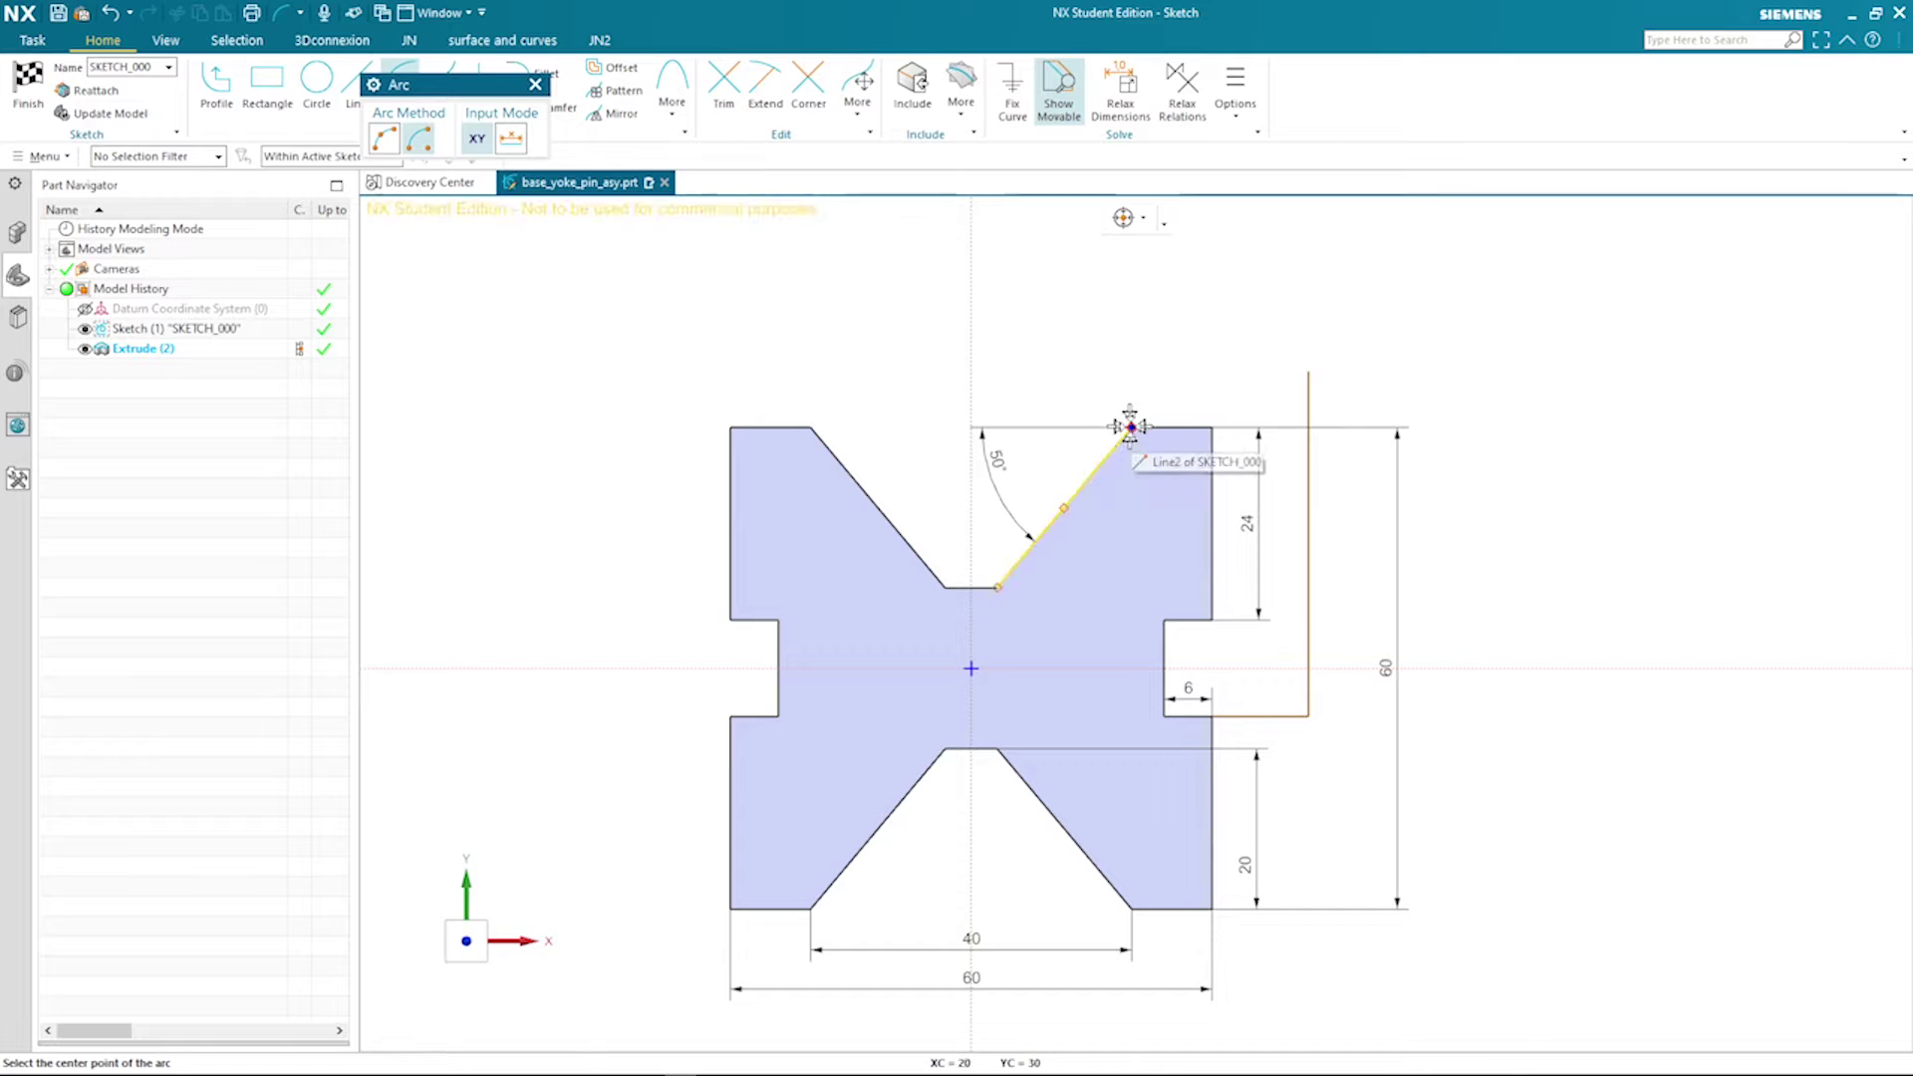
click(972, 426)
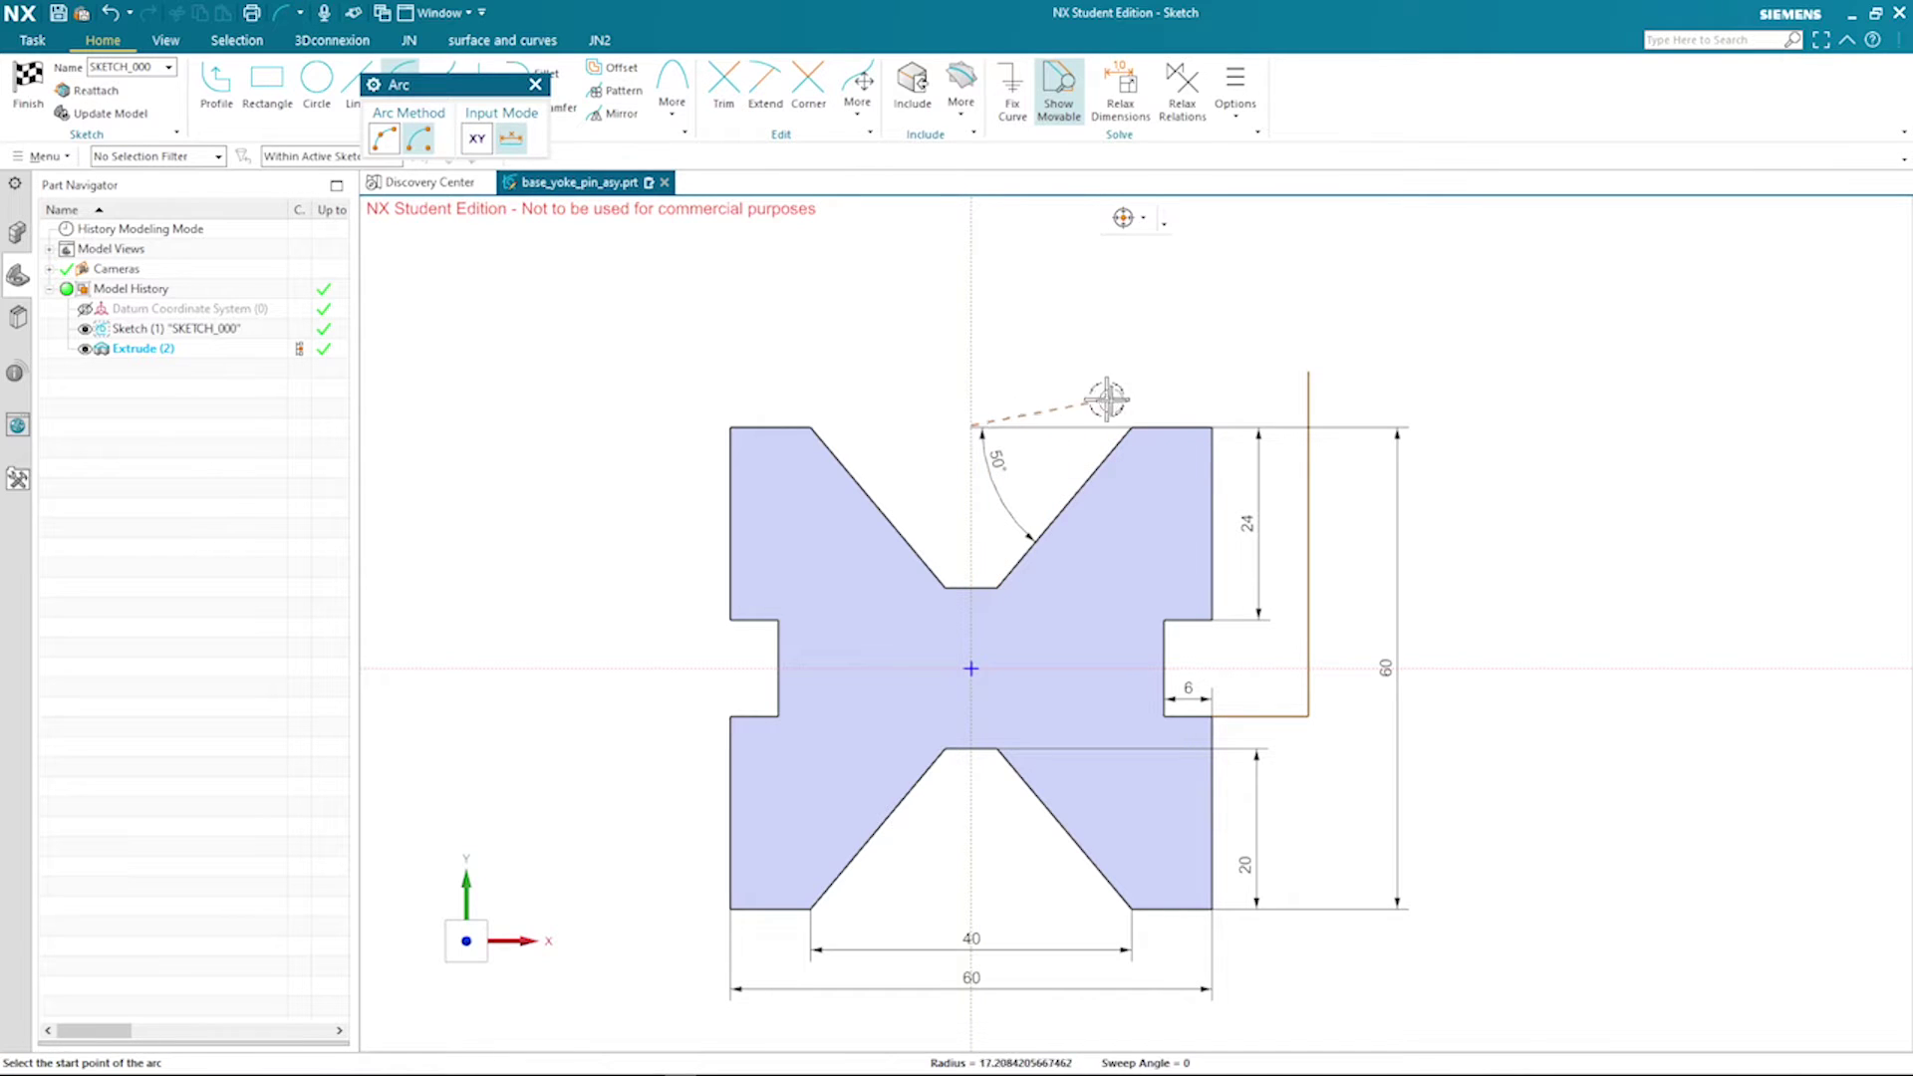
Finish the inner quarter arc from the base's top edge up to the vertical centreline
click(1161, 426)
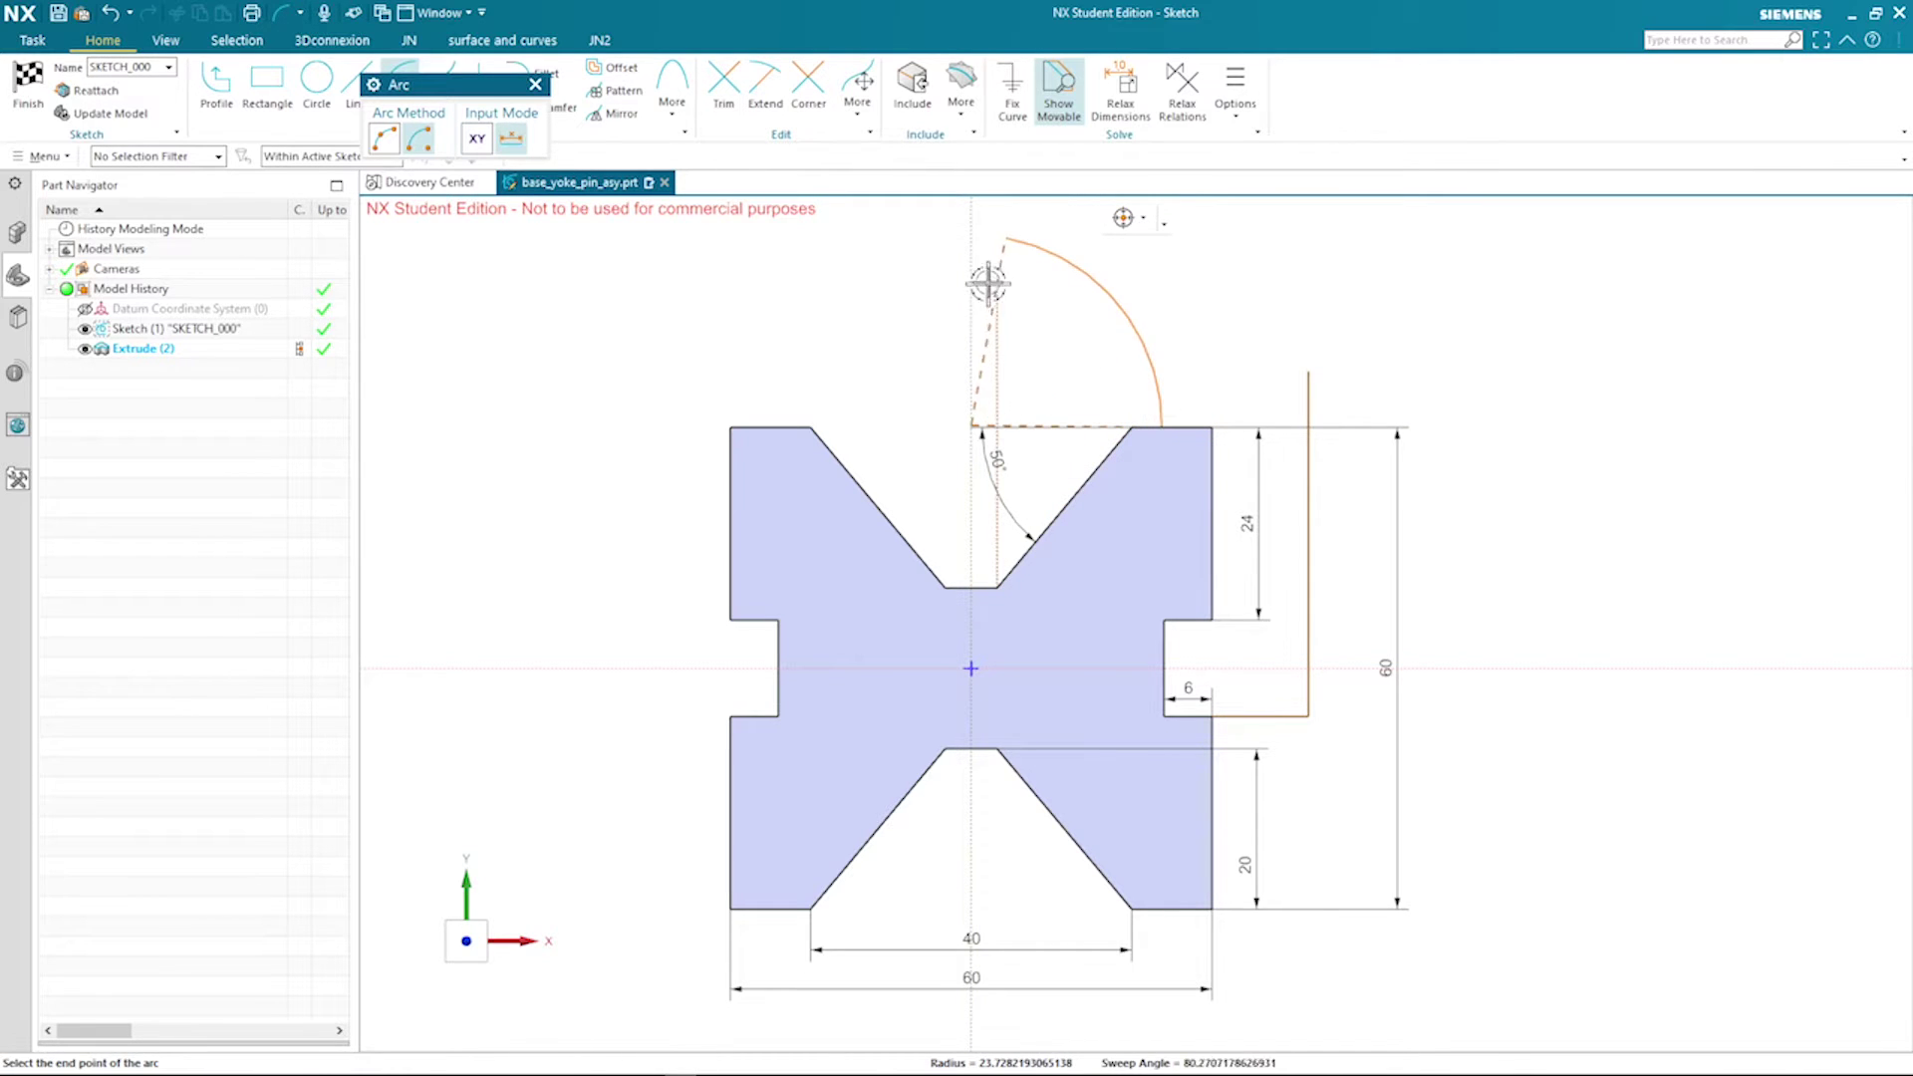
click(973, 236)
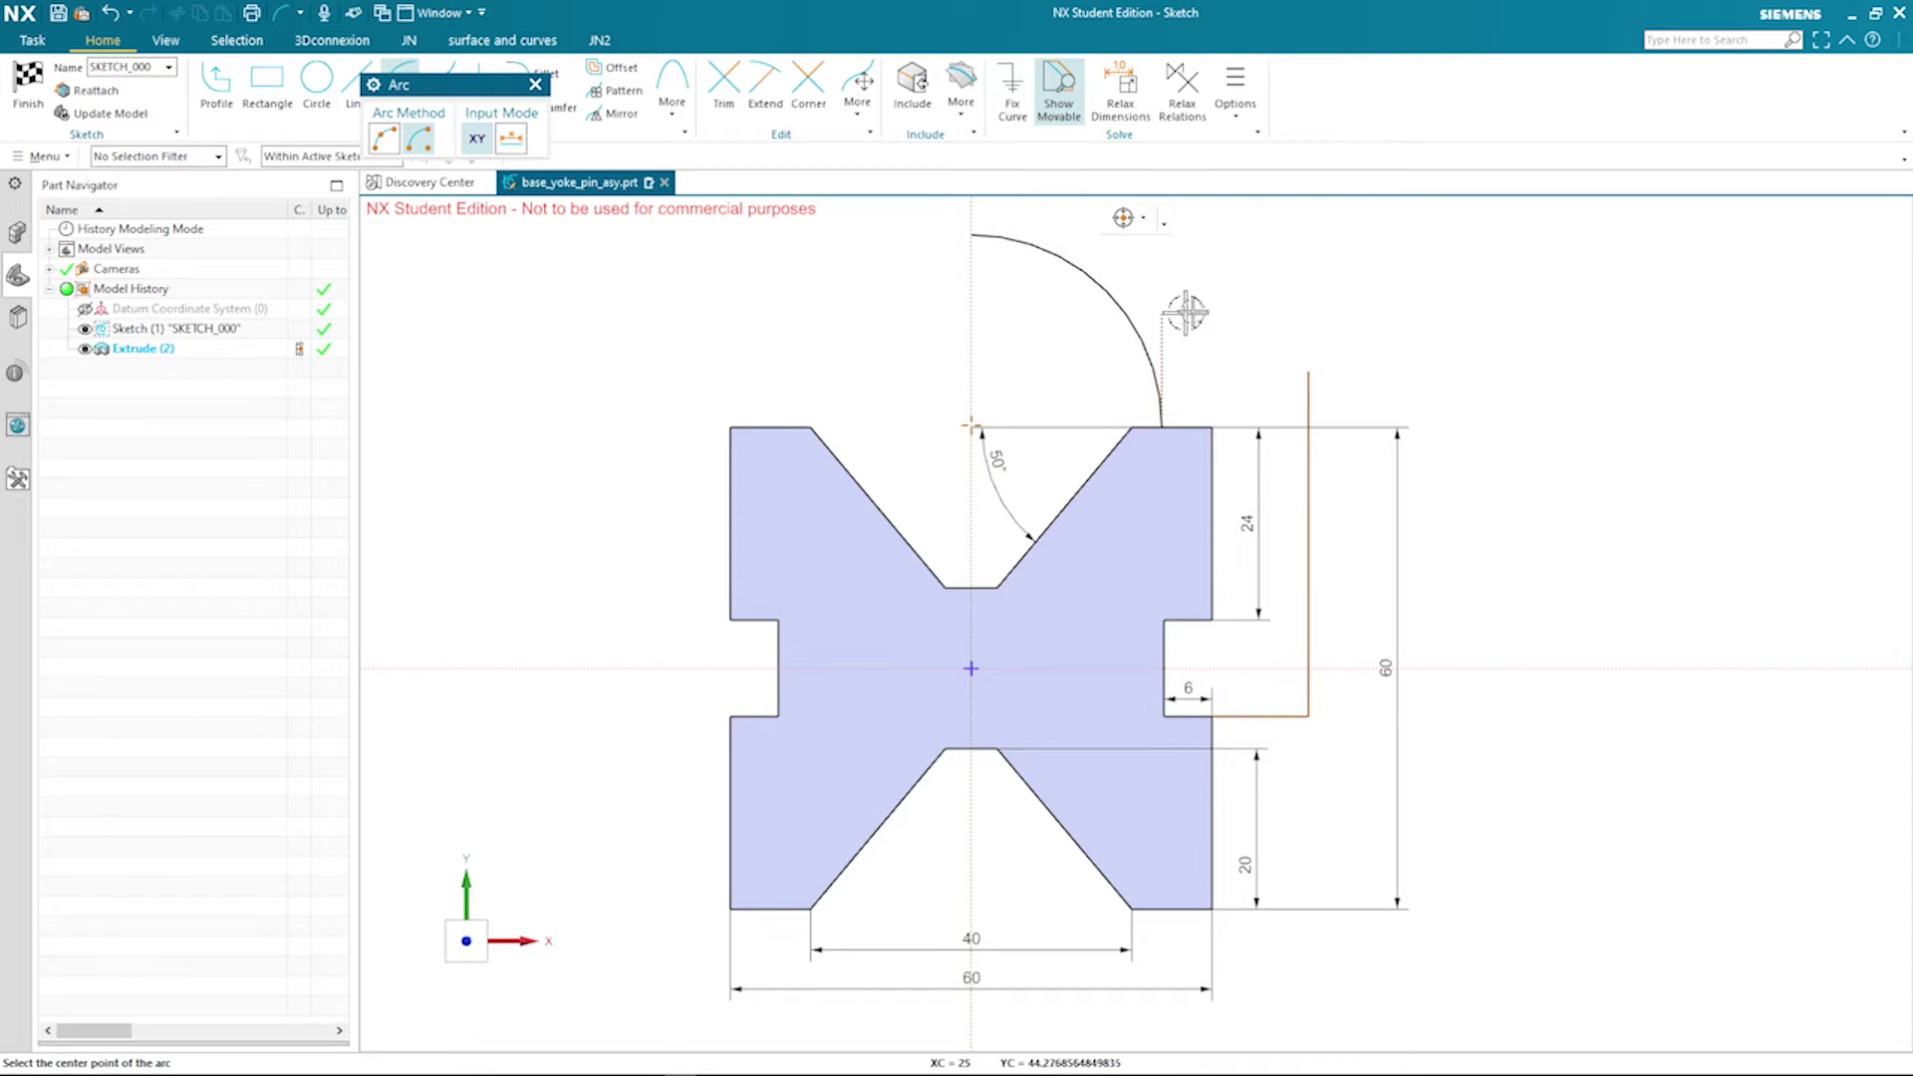
key(Escape)
scroll(1327, 314, down, 2)
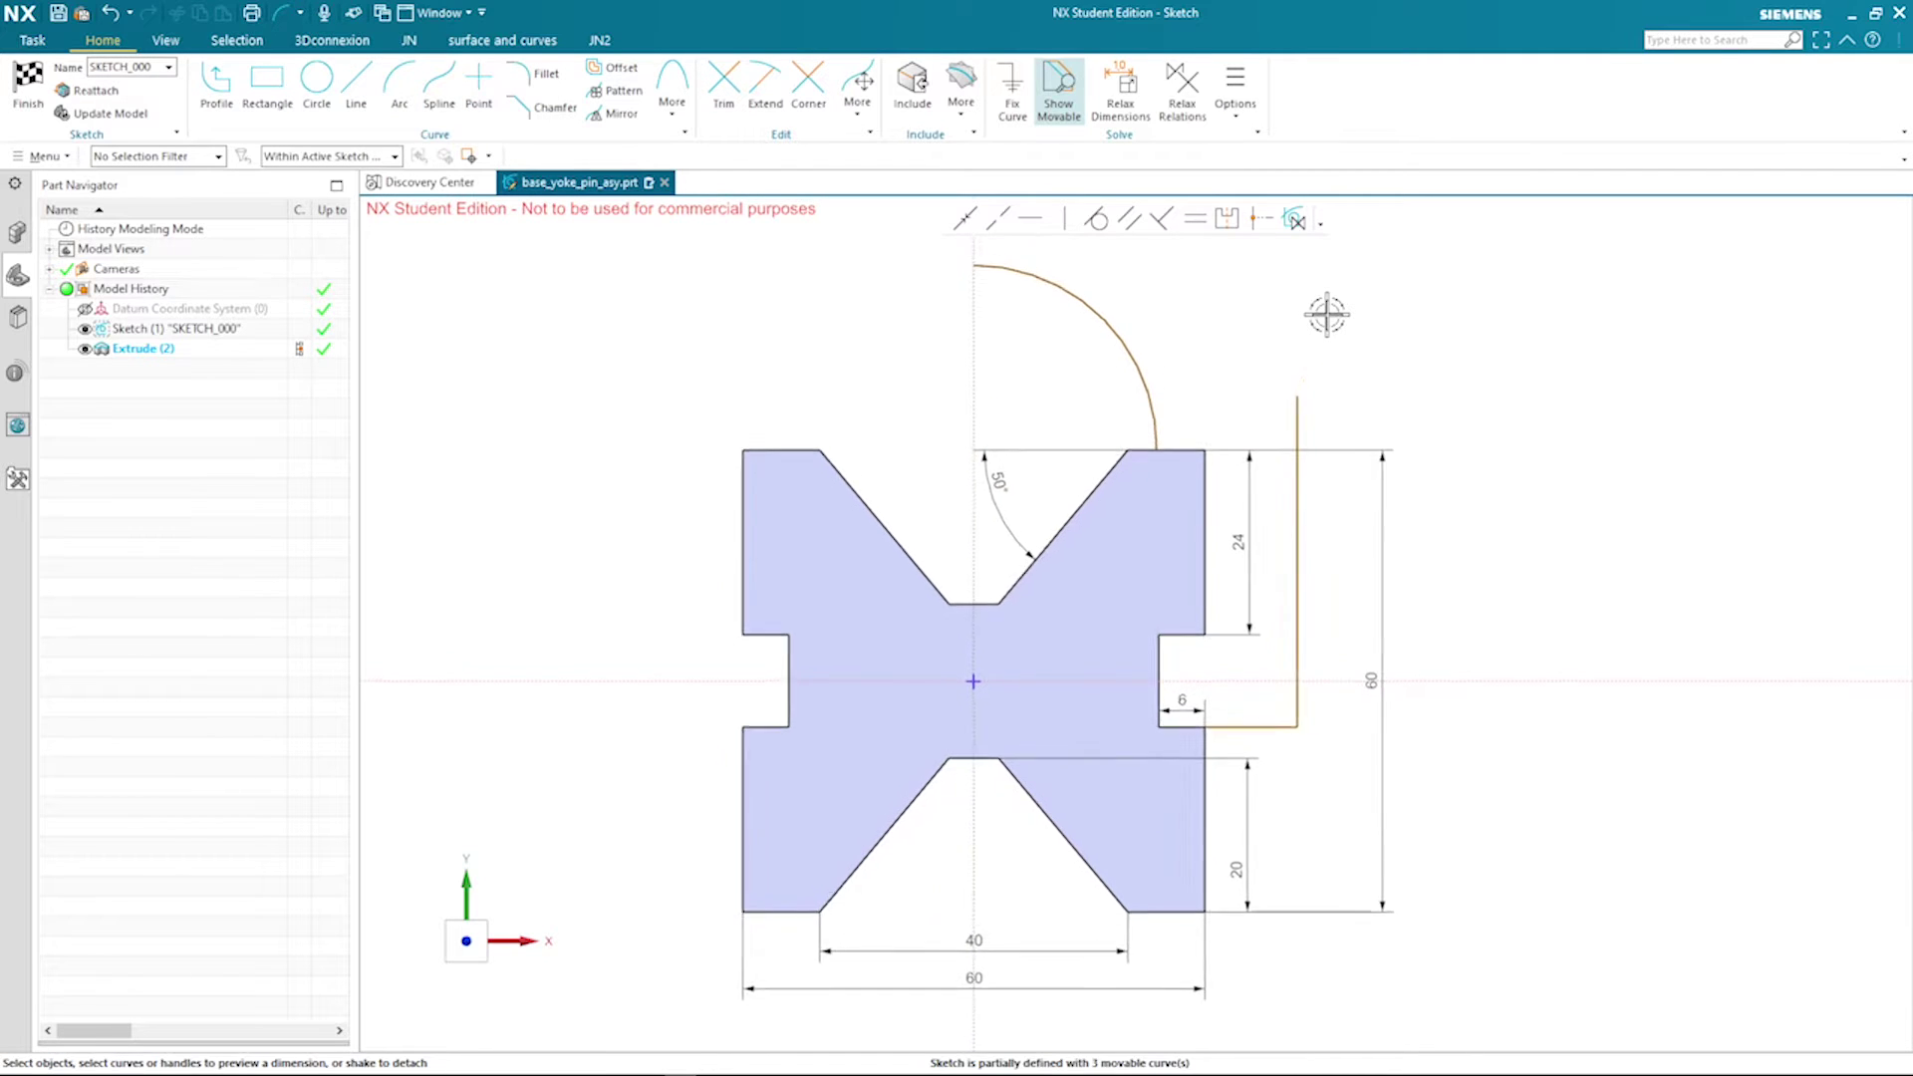
Draw a larger concentric quarter arc from the top edge's right end to the vertical centreline
key(a)
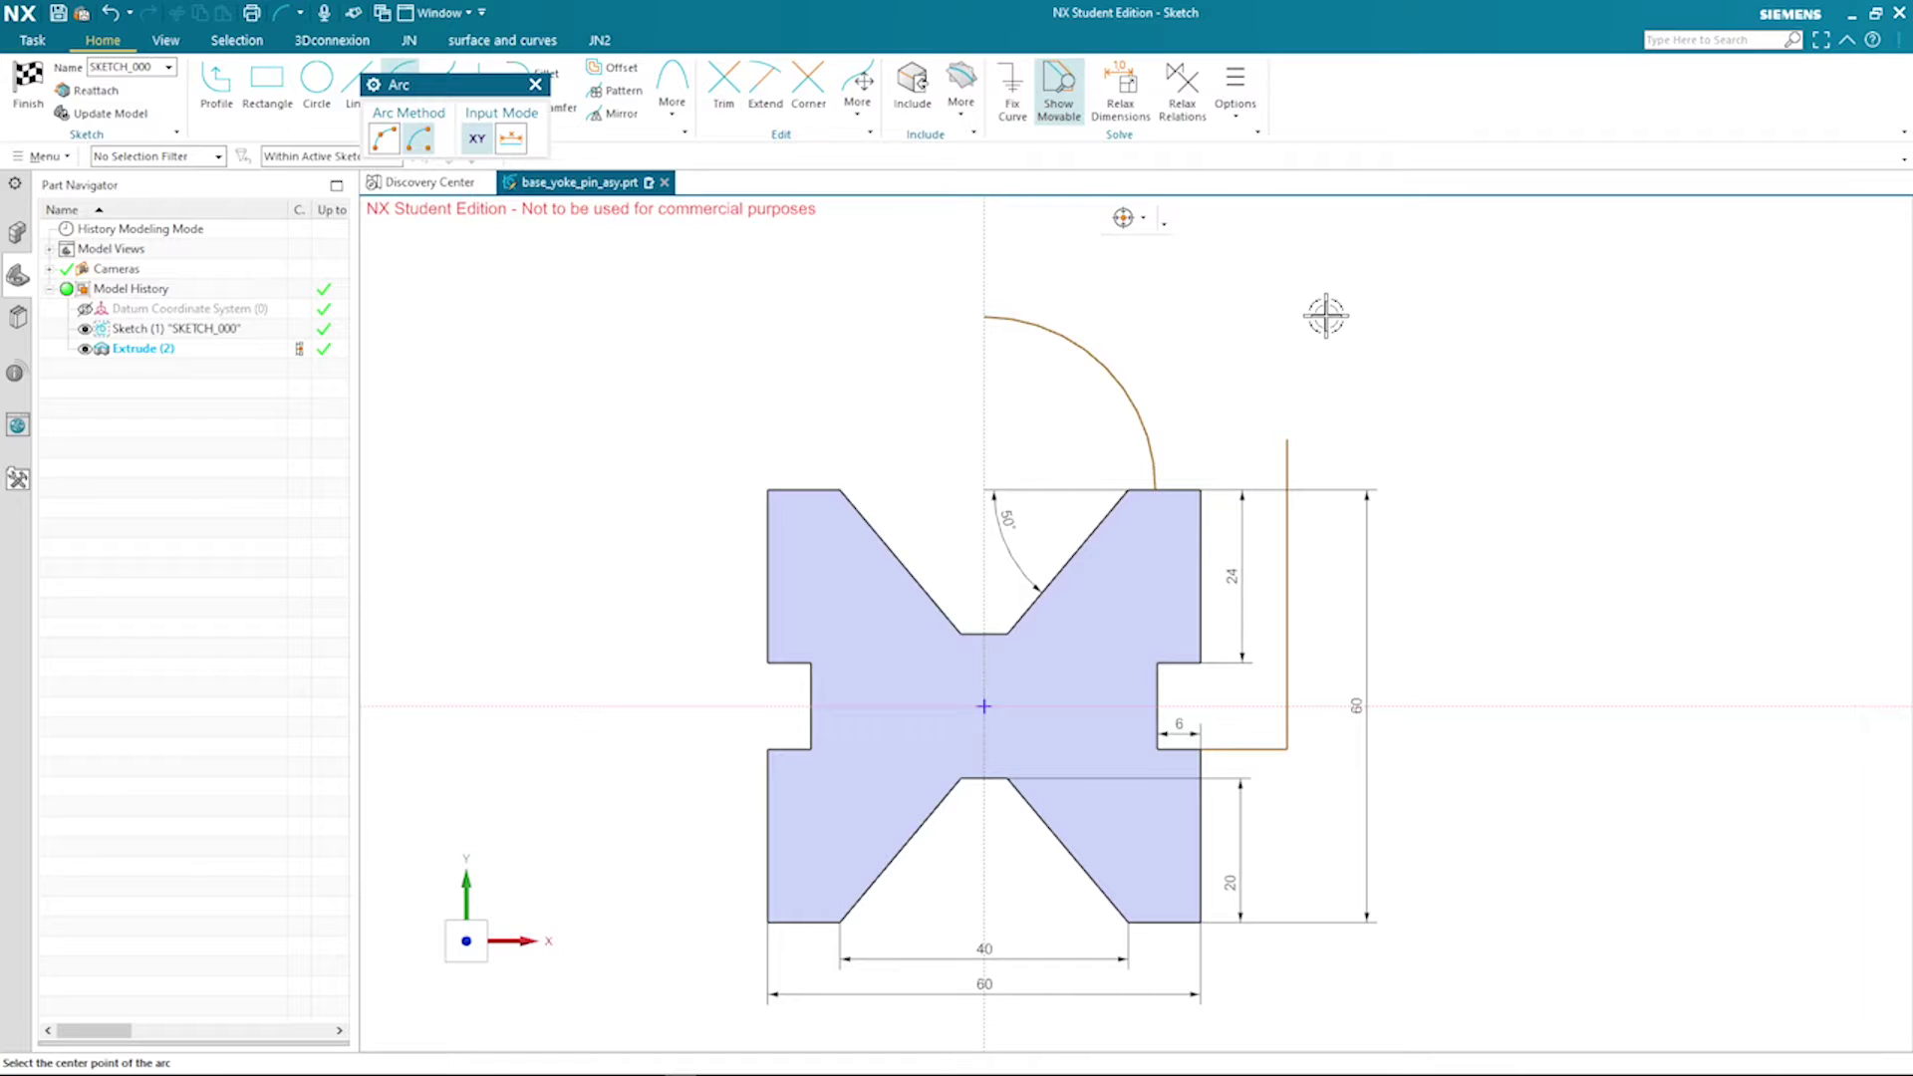
click(984, 488)
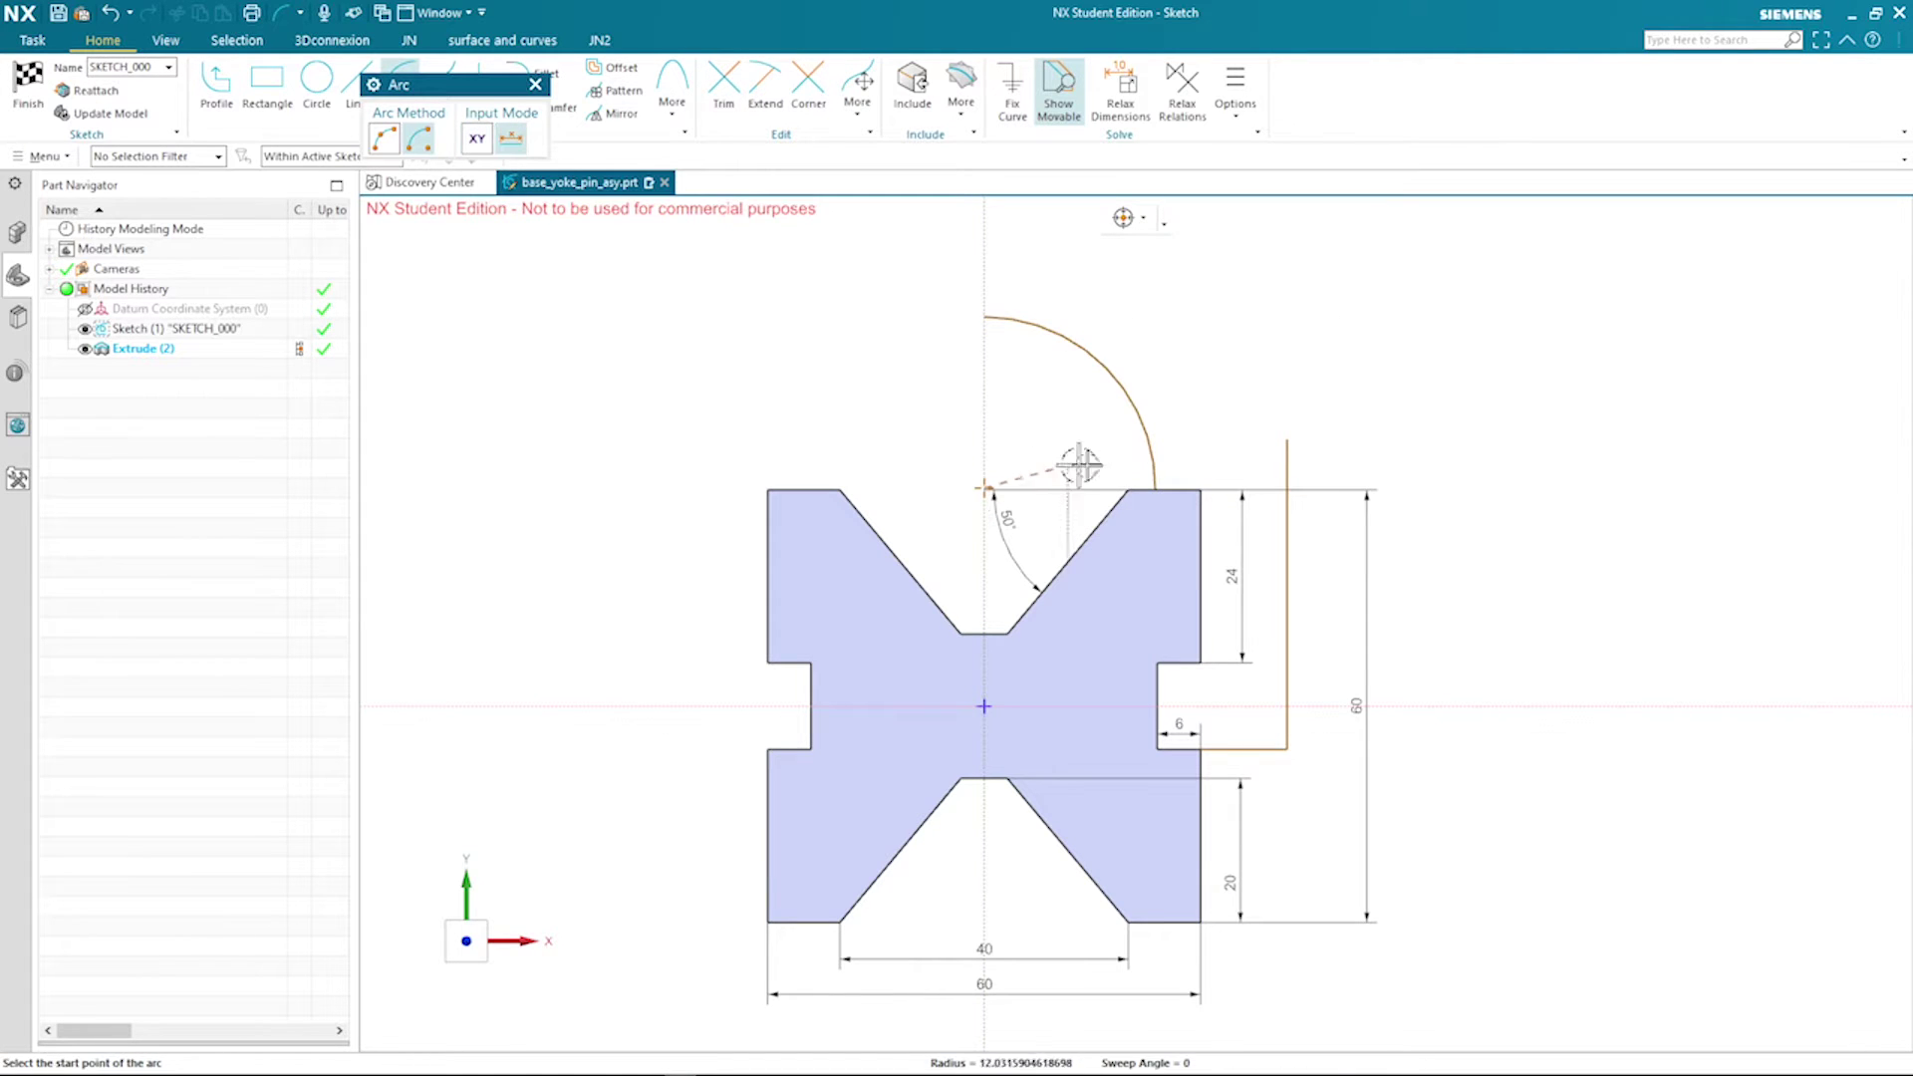
click(1250, 487)
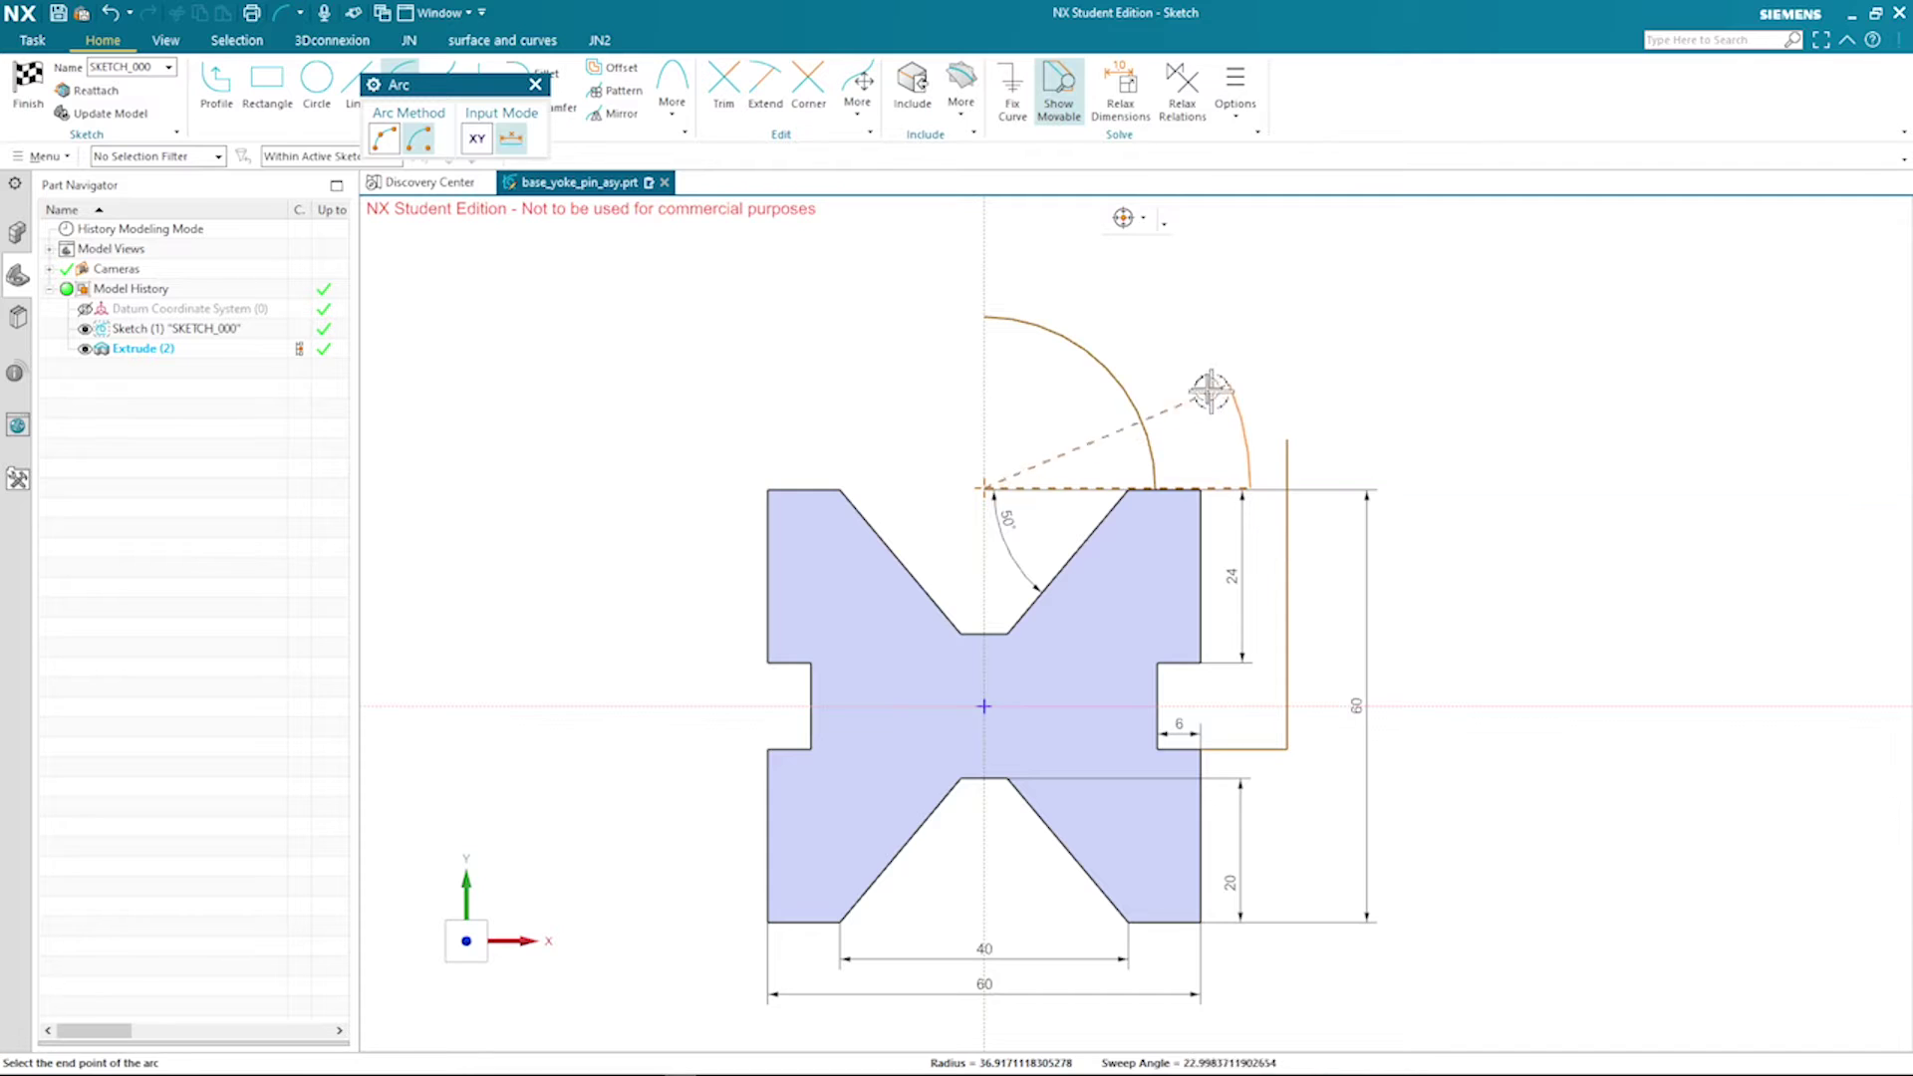
click(978, 230)
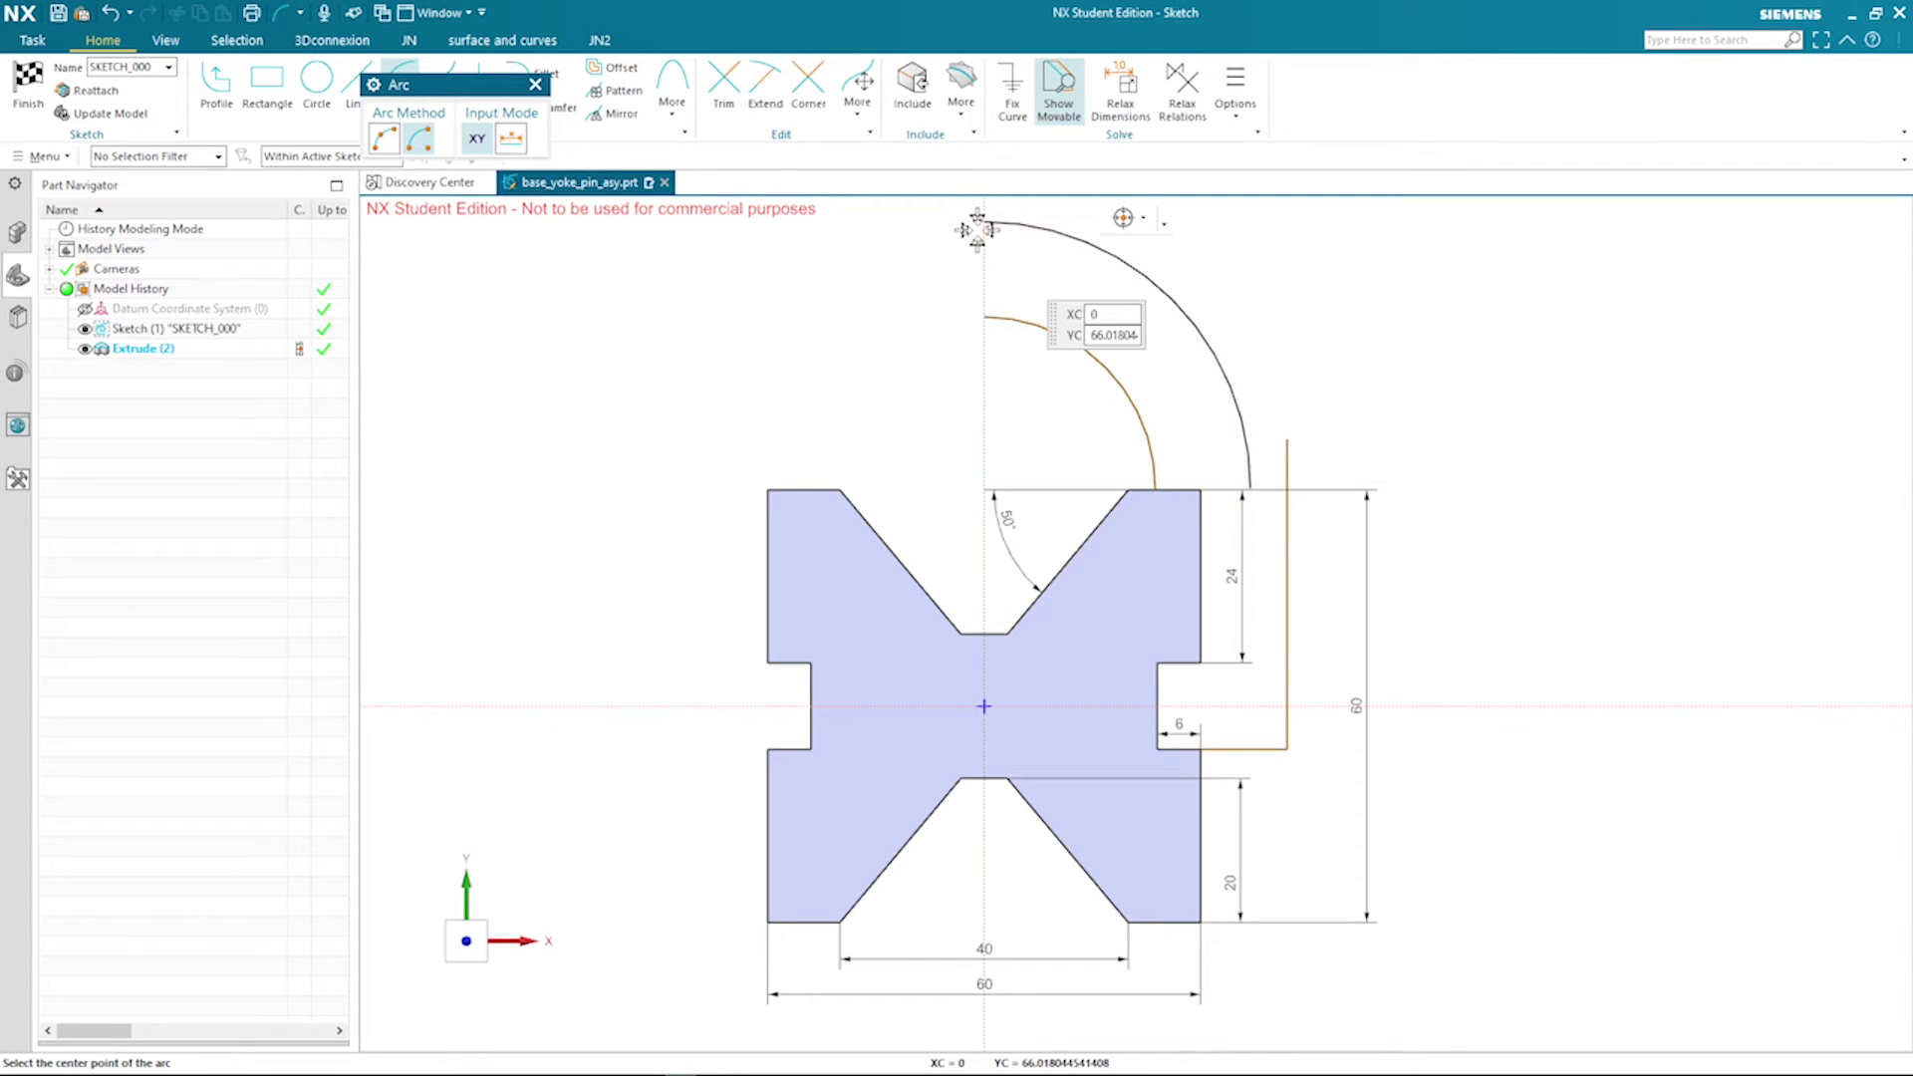
click(977, 230)
key(Escape)
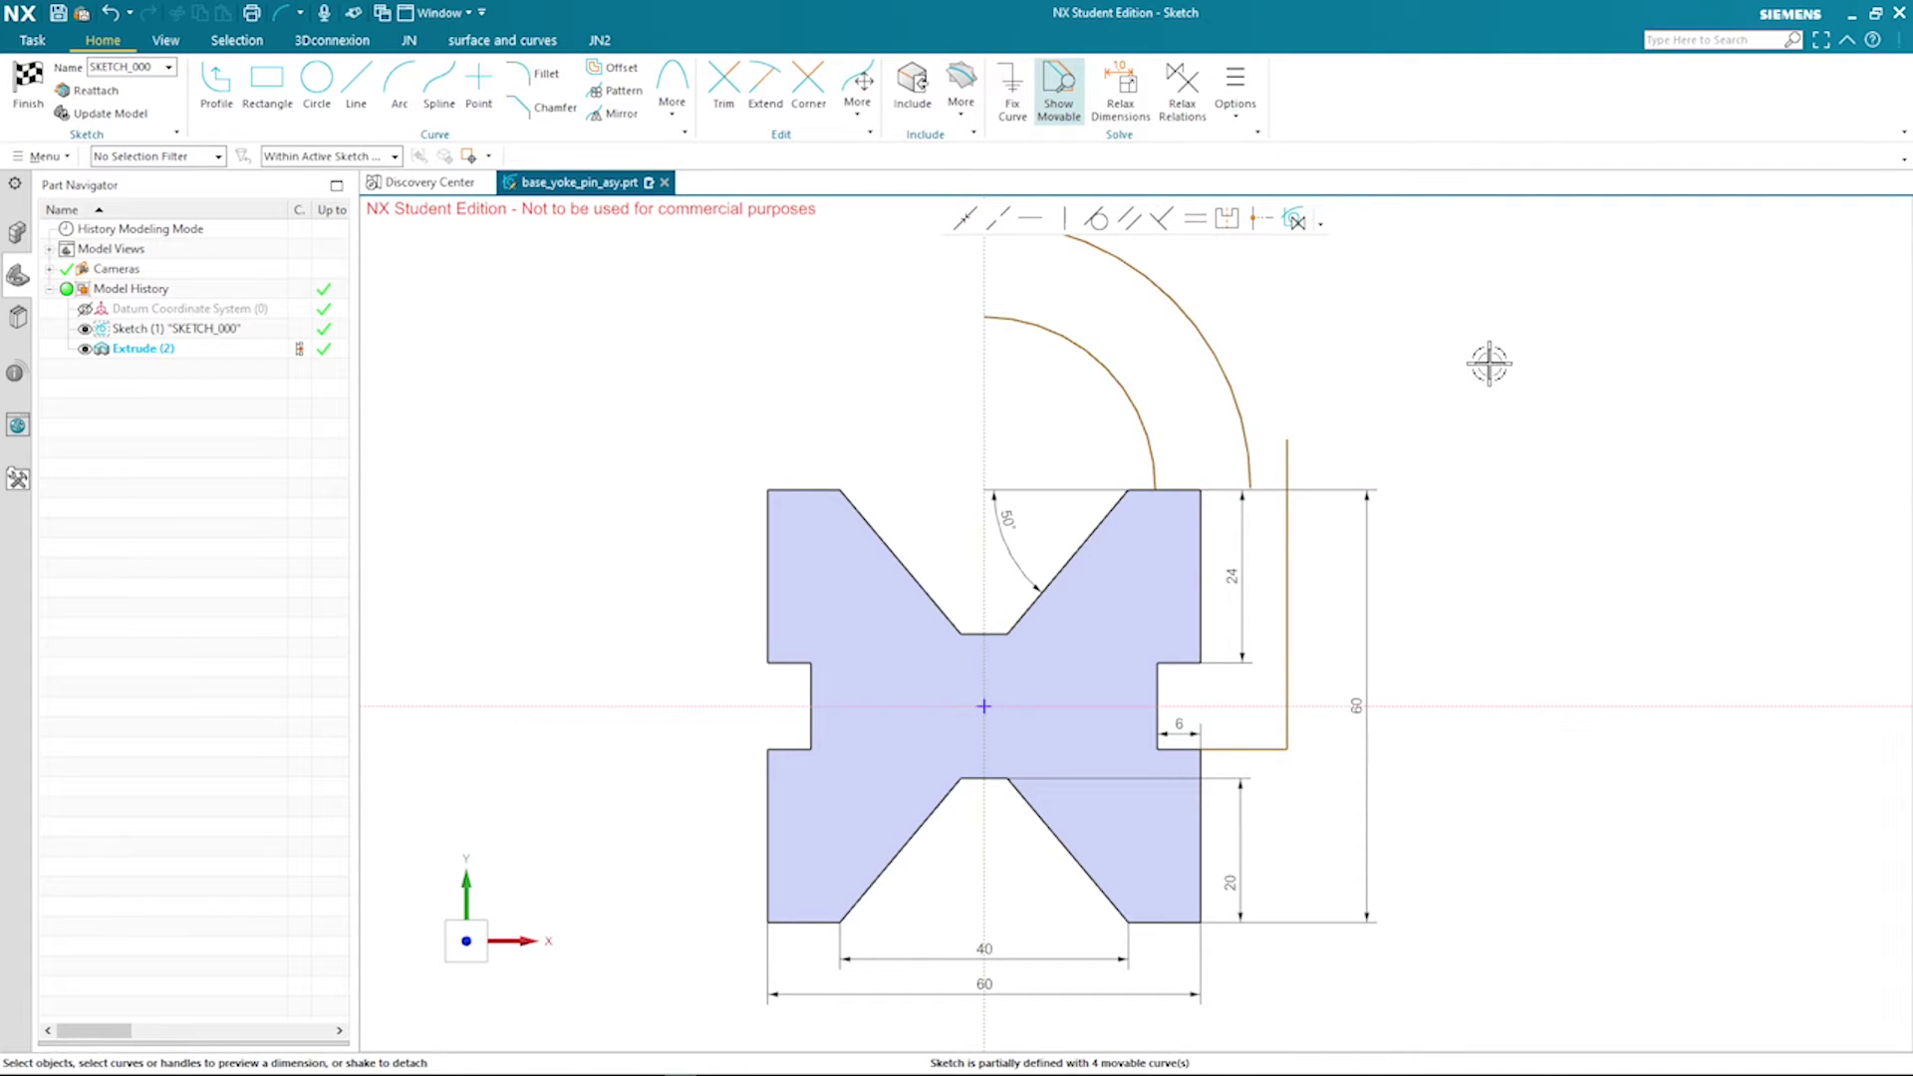
scroll(1468, 410, up, 1)
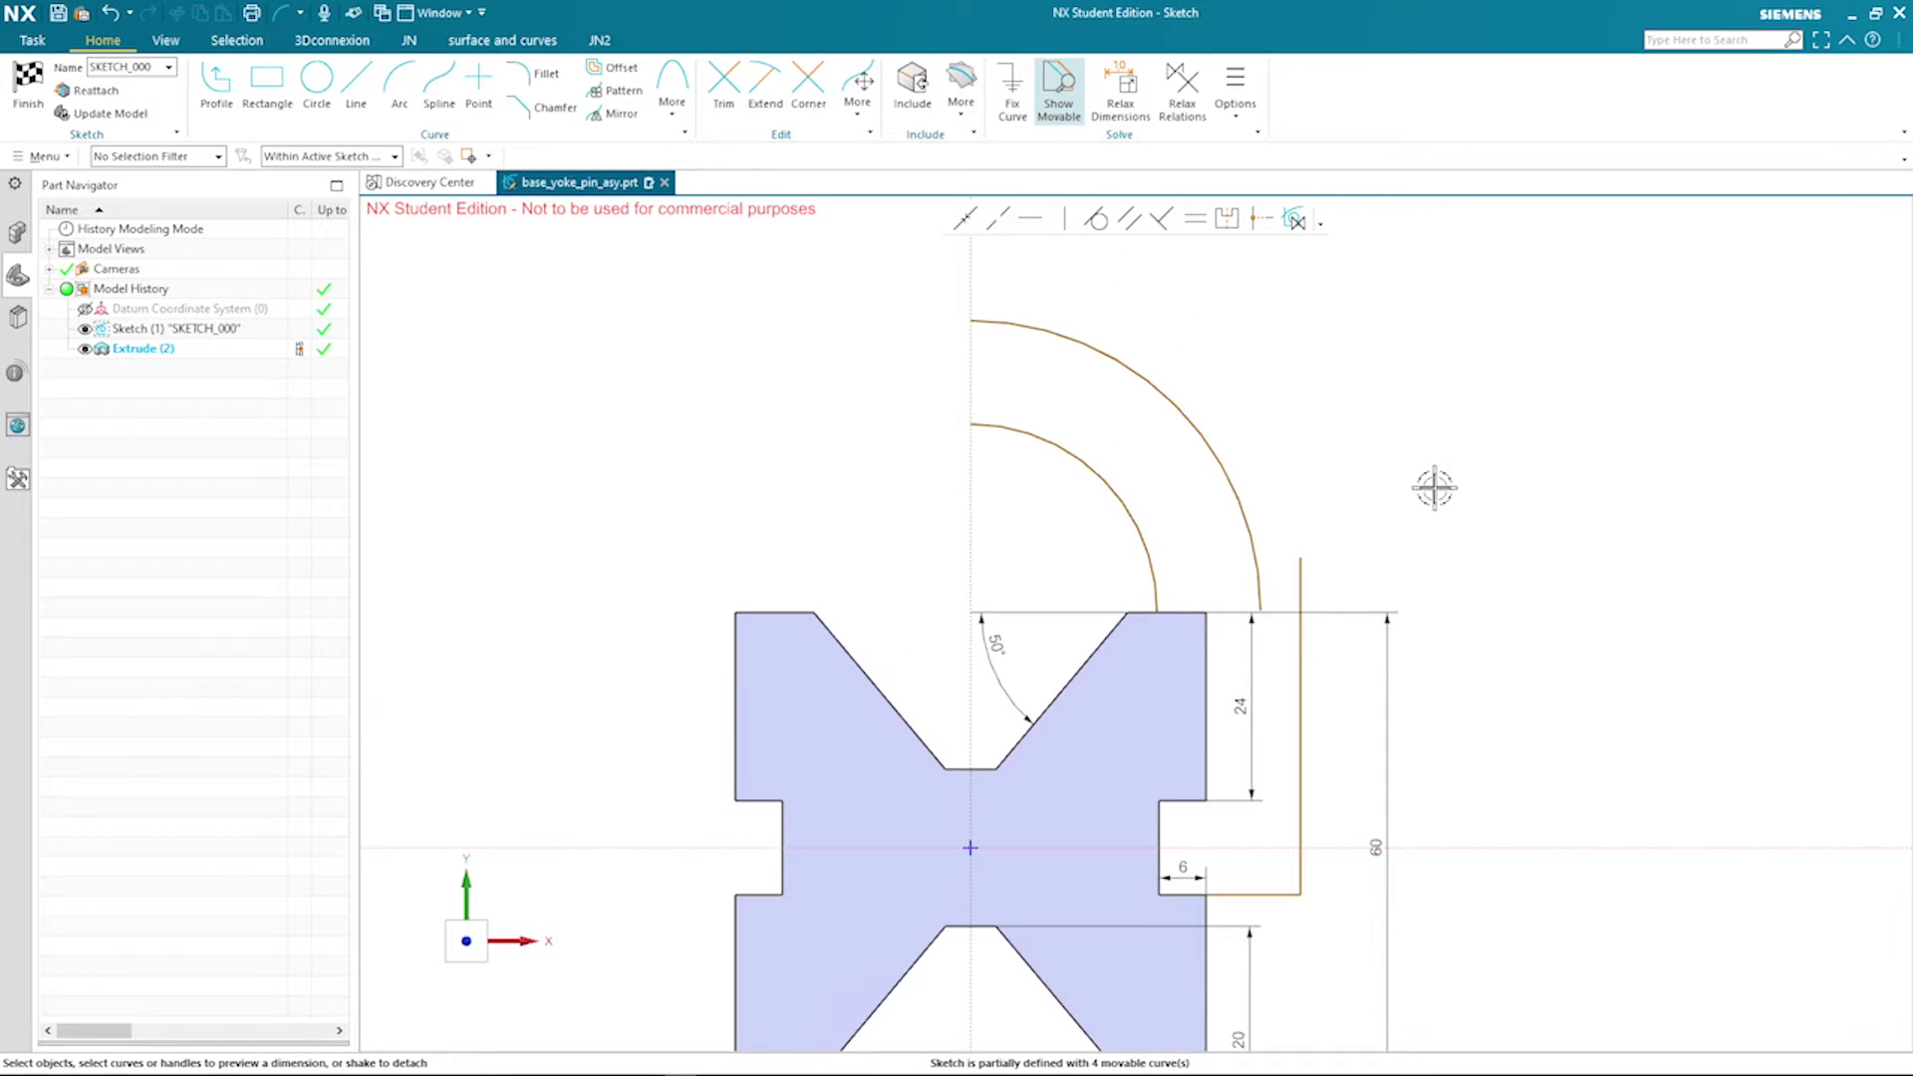
key(z)
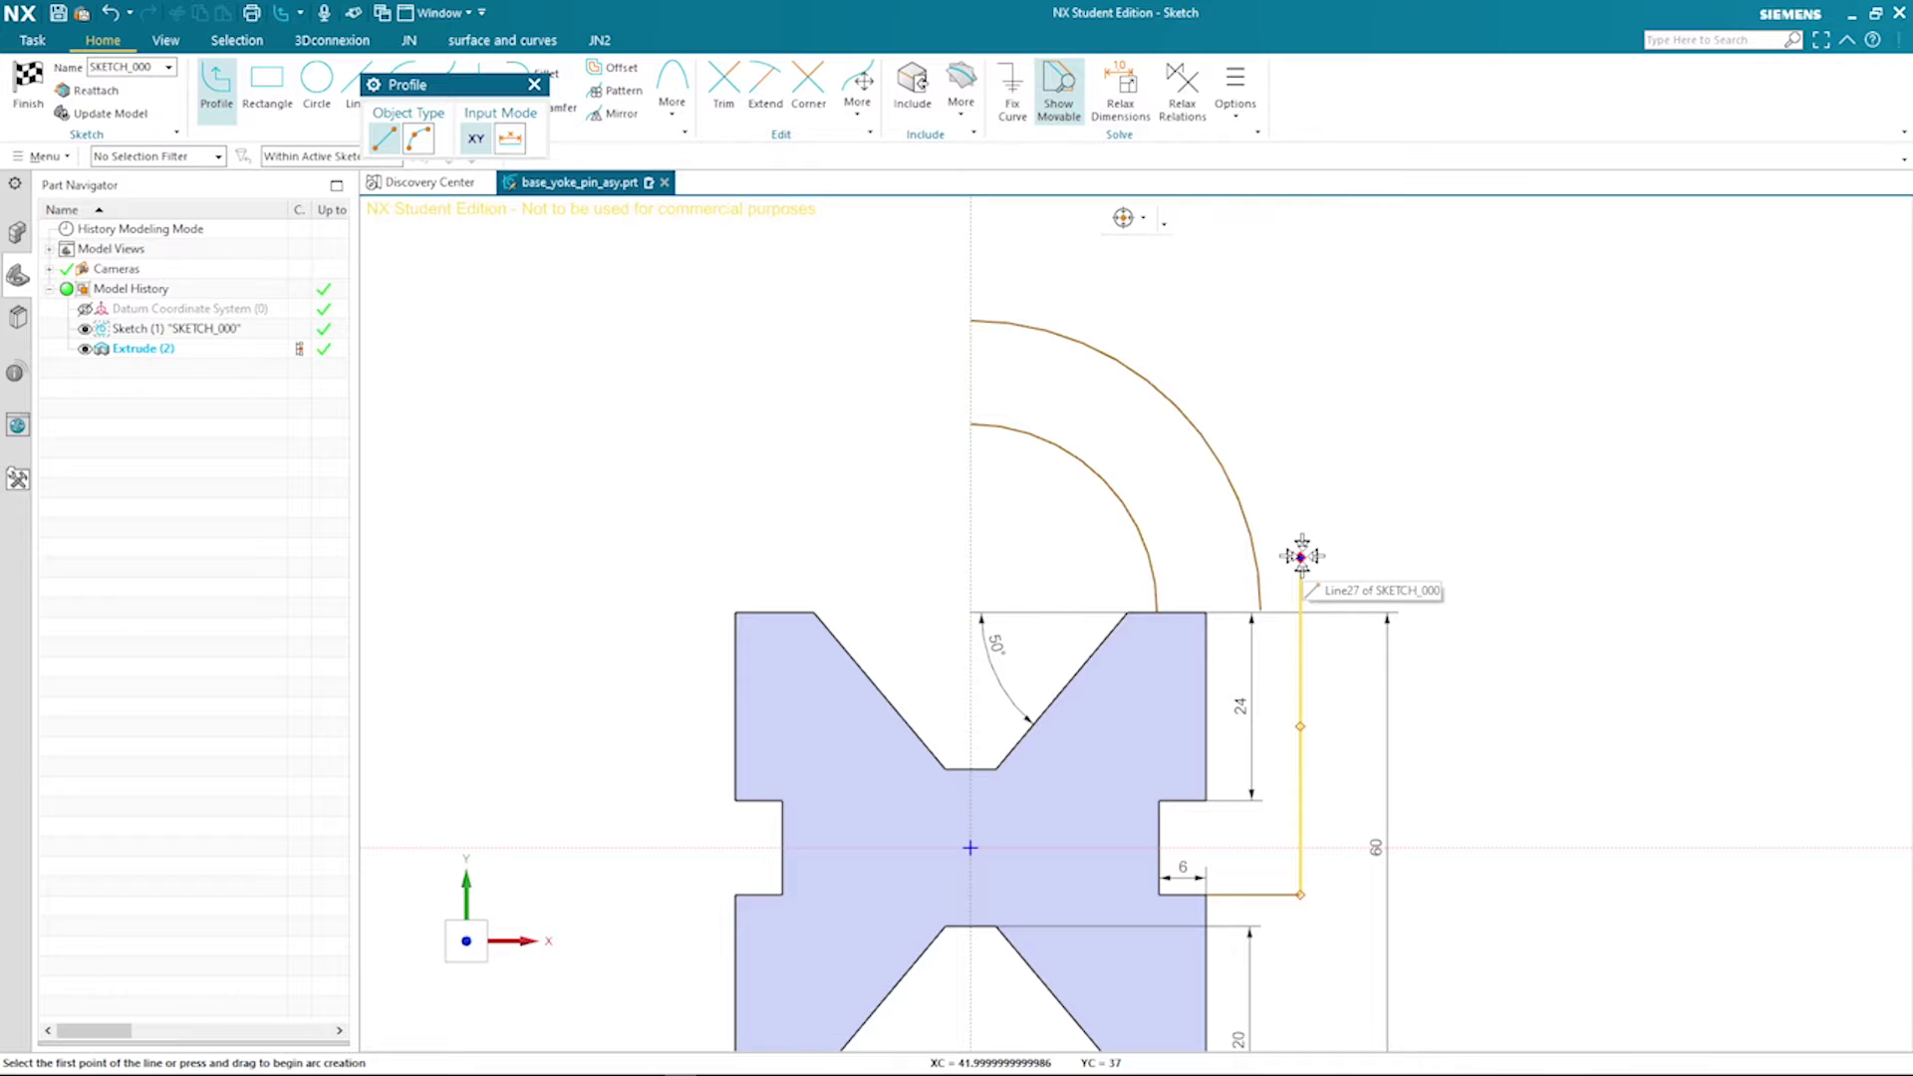
Join the right vertical line's top to the outer arc with a short horizontal line and trim the stub
click(1300, 557)
click(1224, 557)
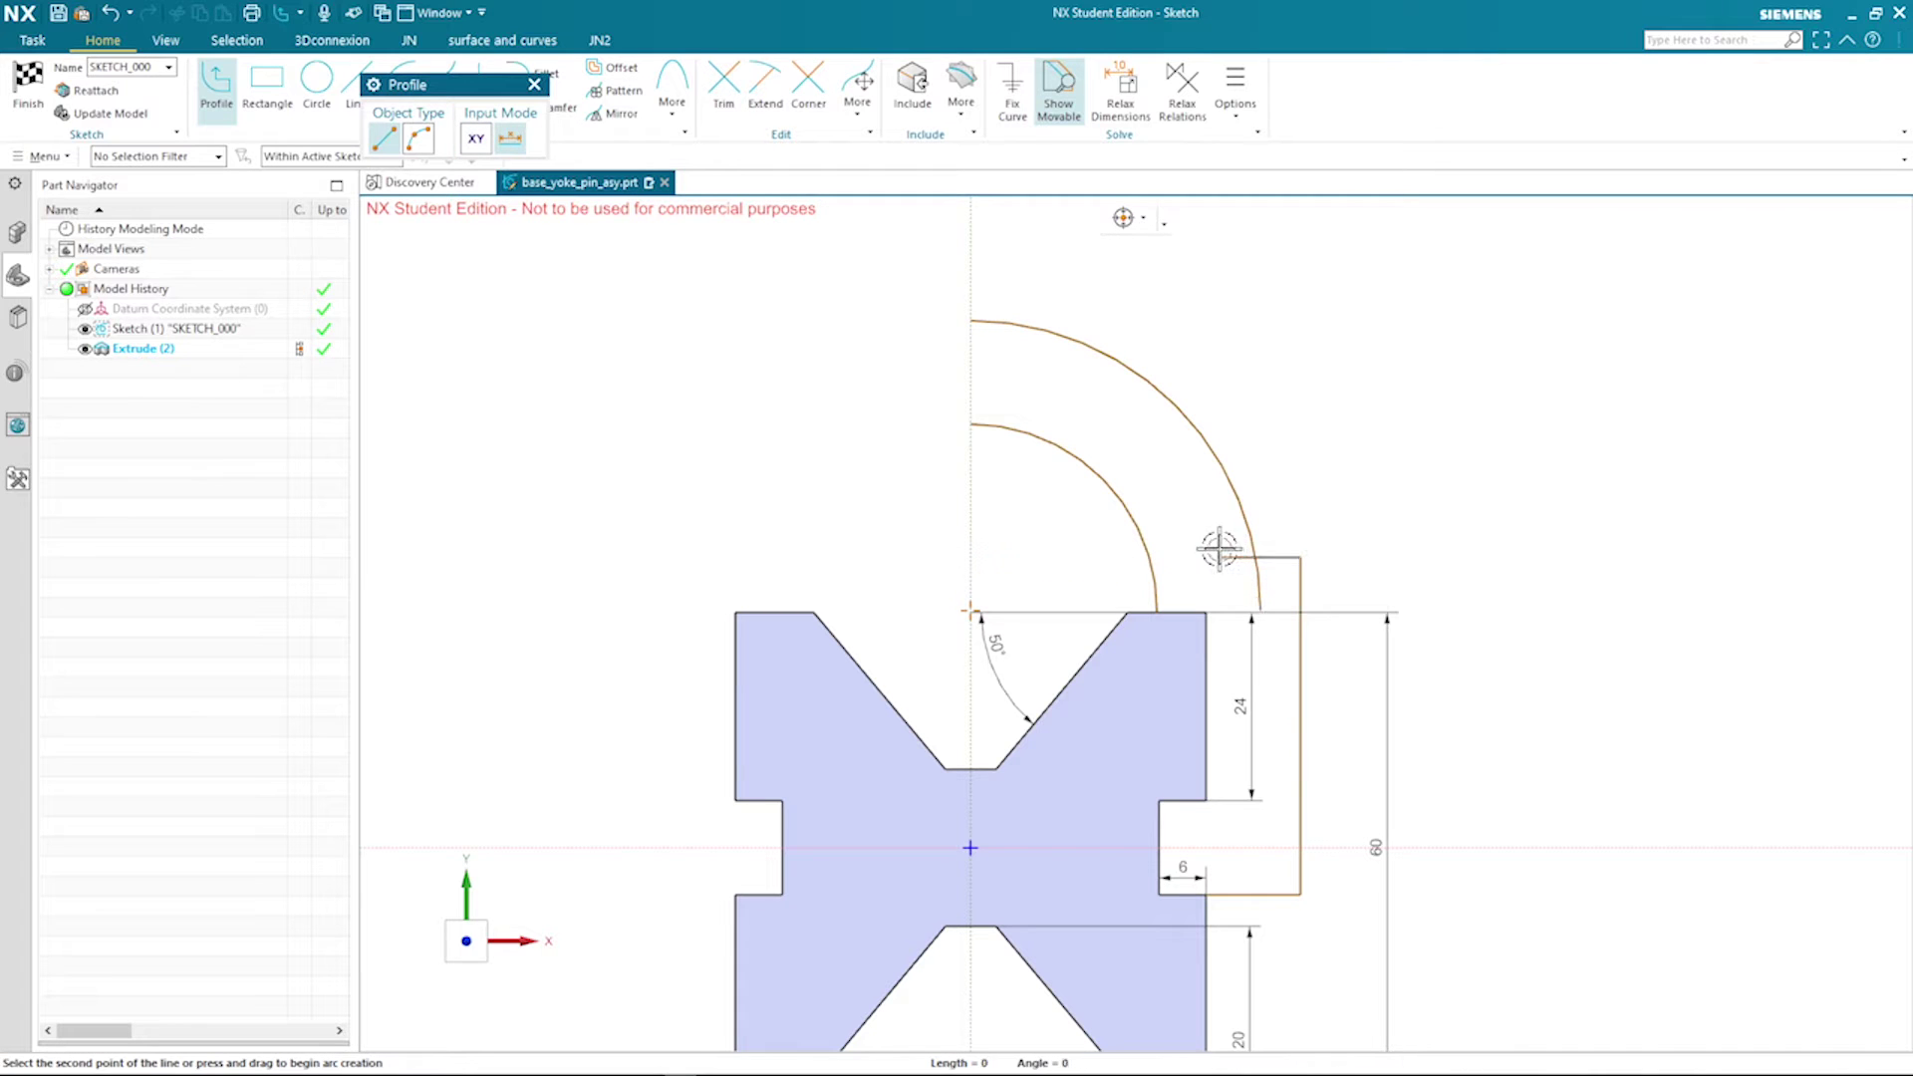
key(Escape)
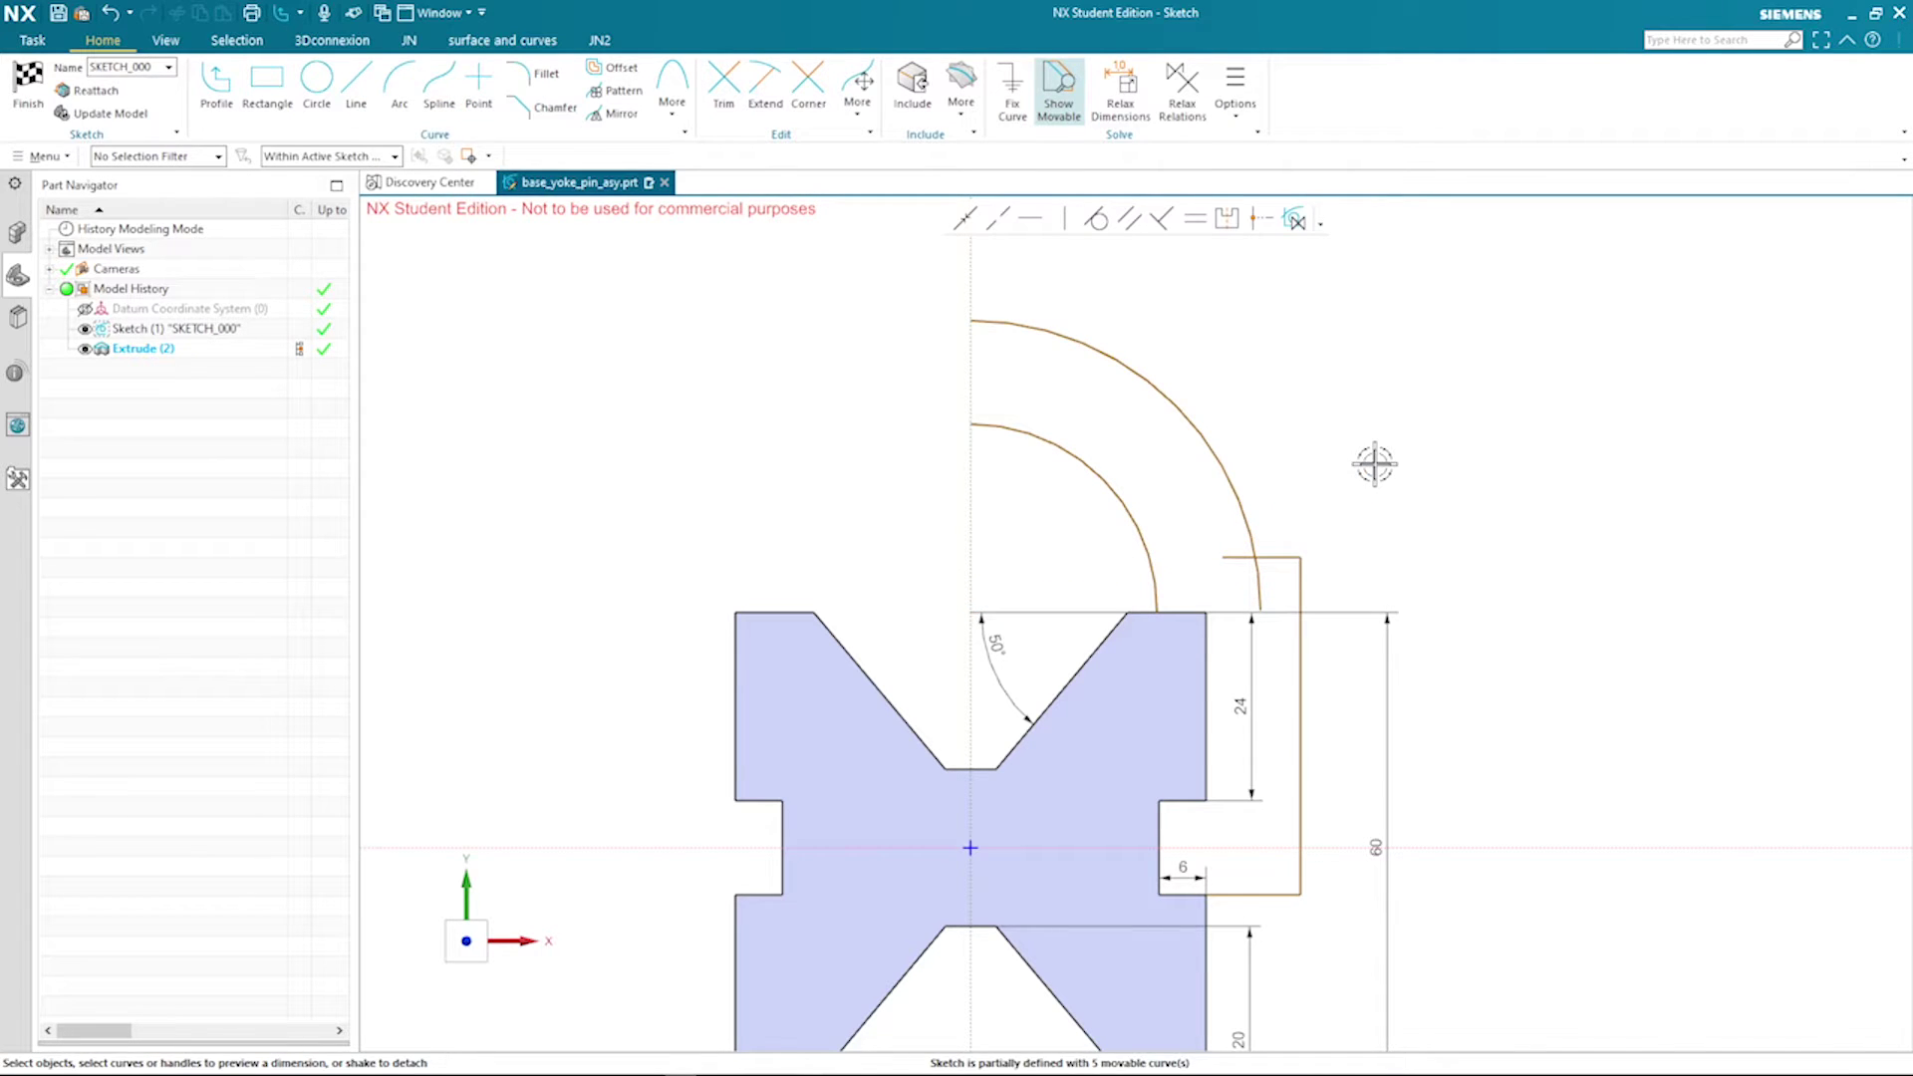
key(t)
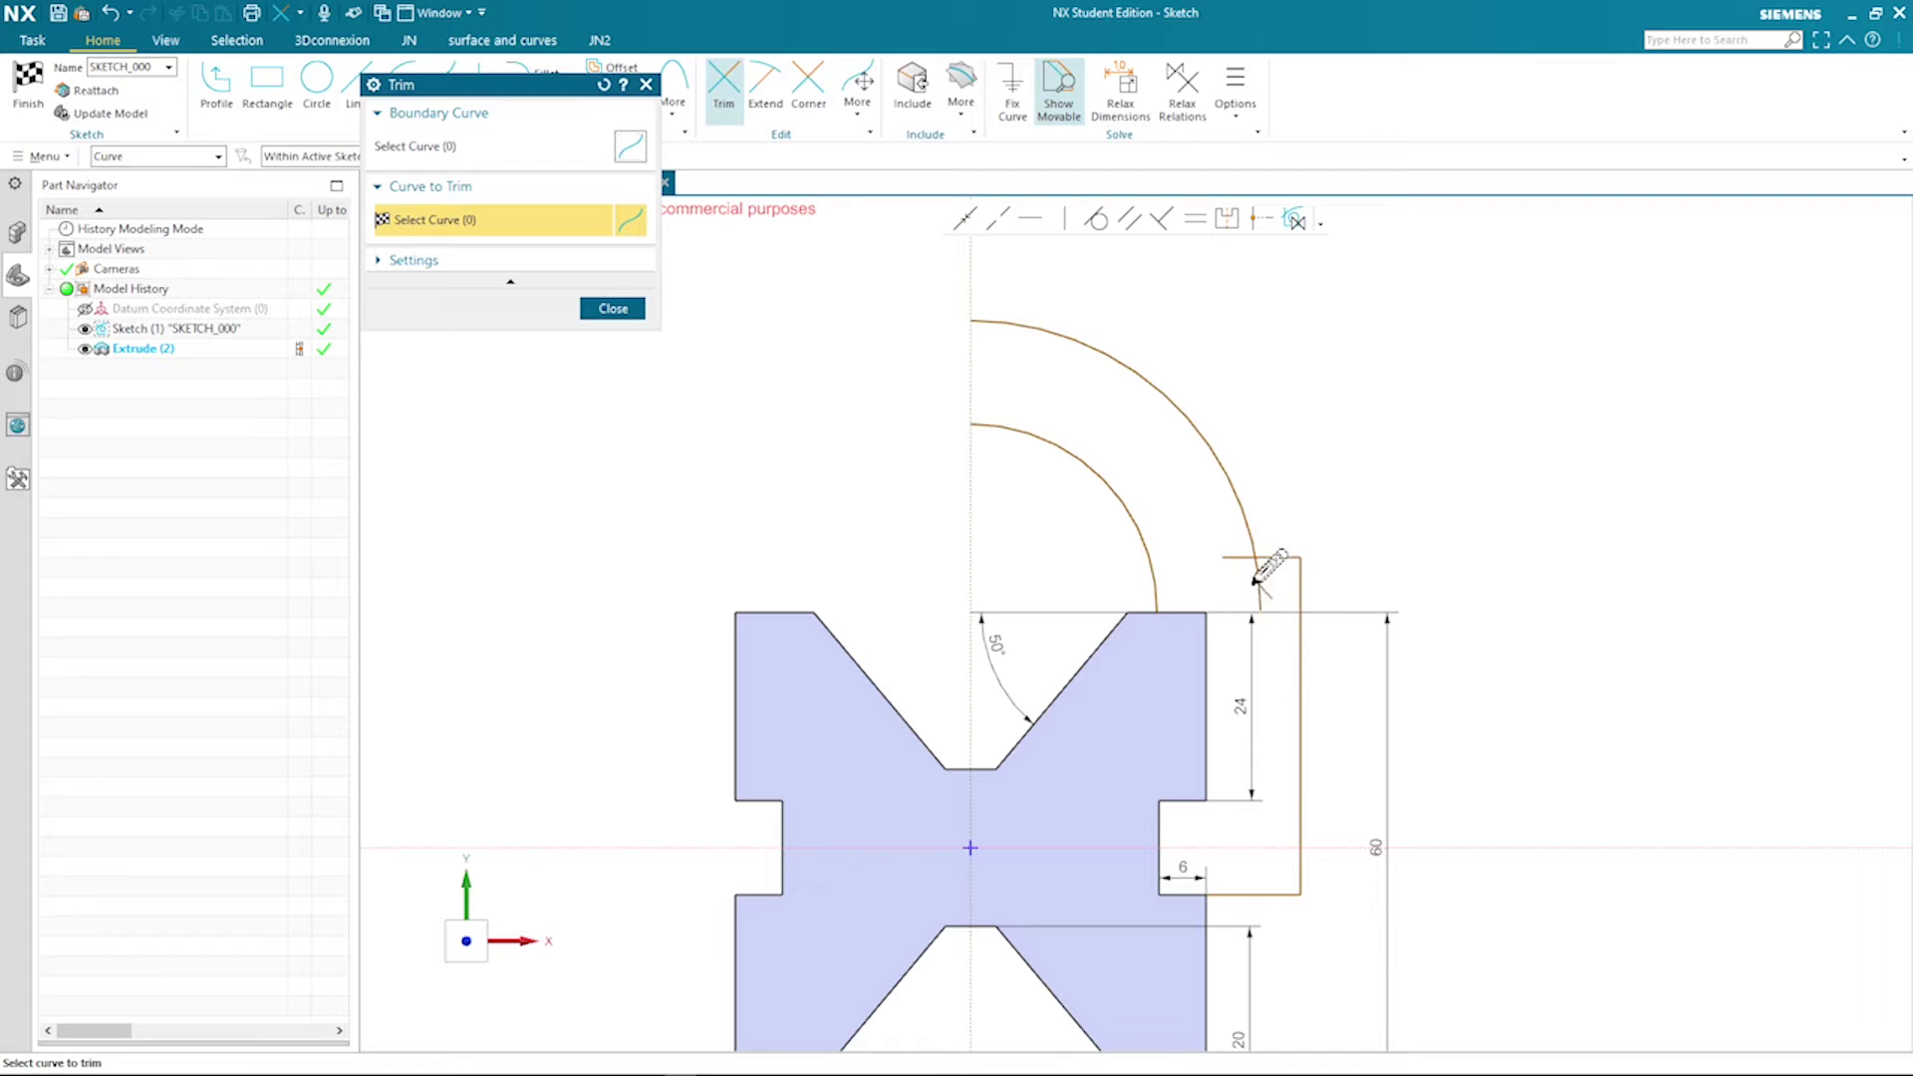
key(Escape)
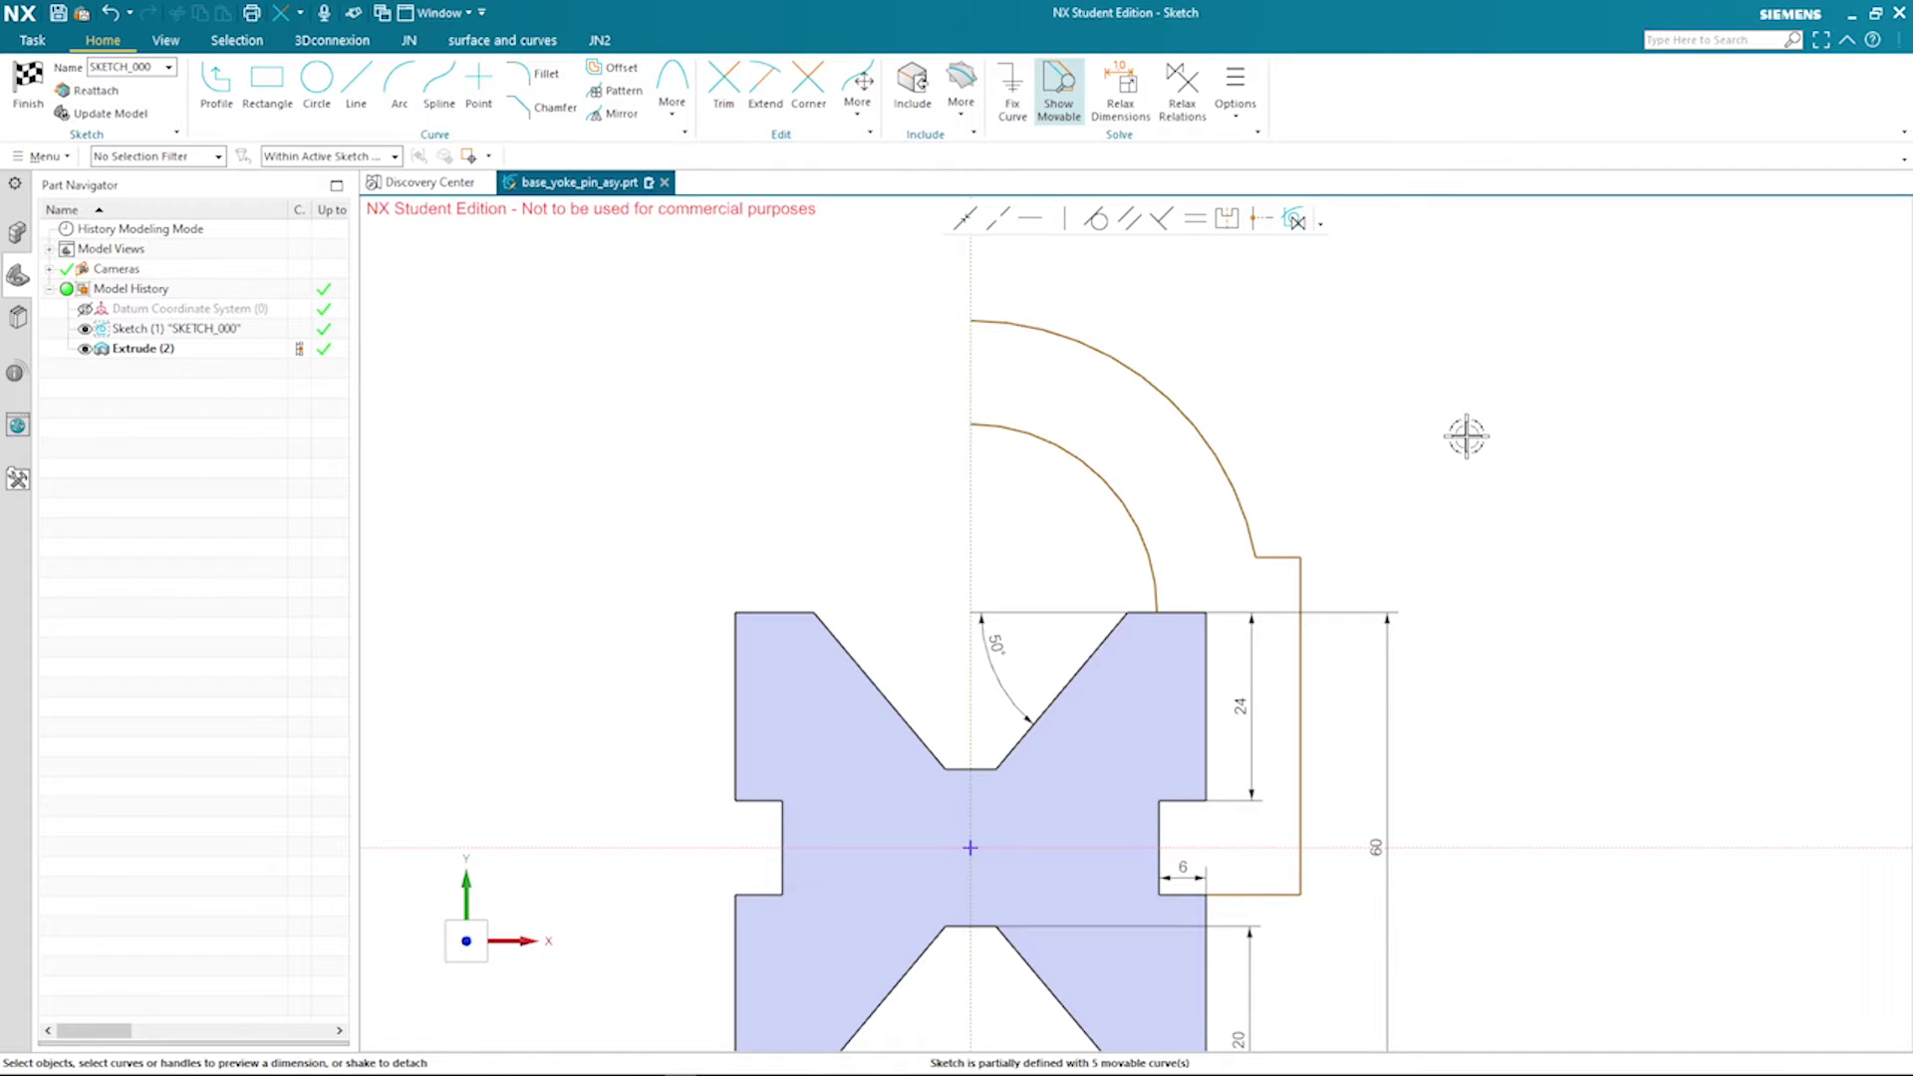
ctrl+shift+right_click(1455, 479)
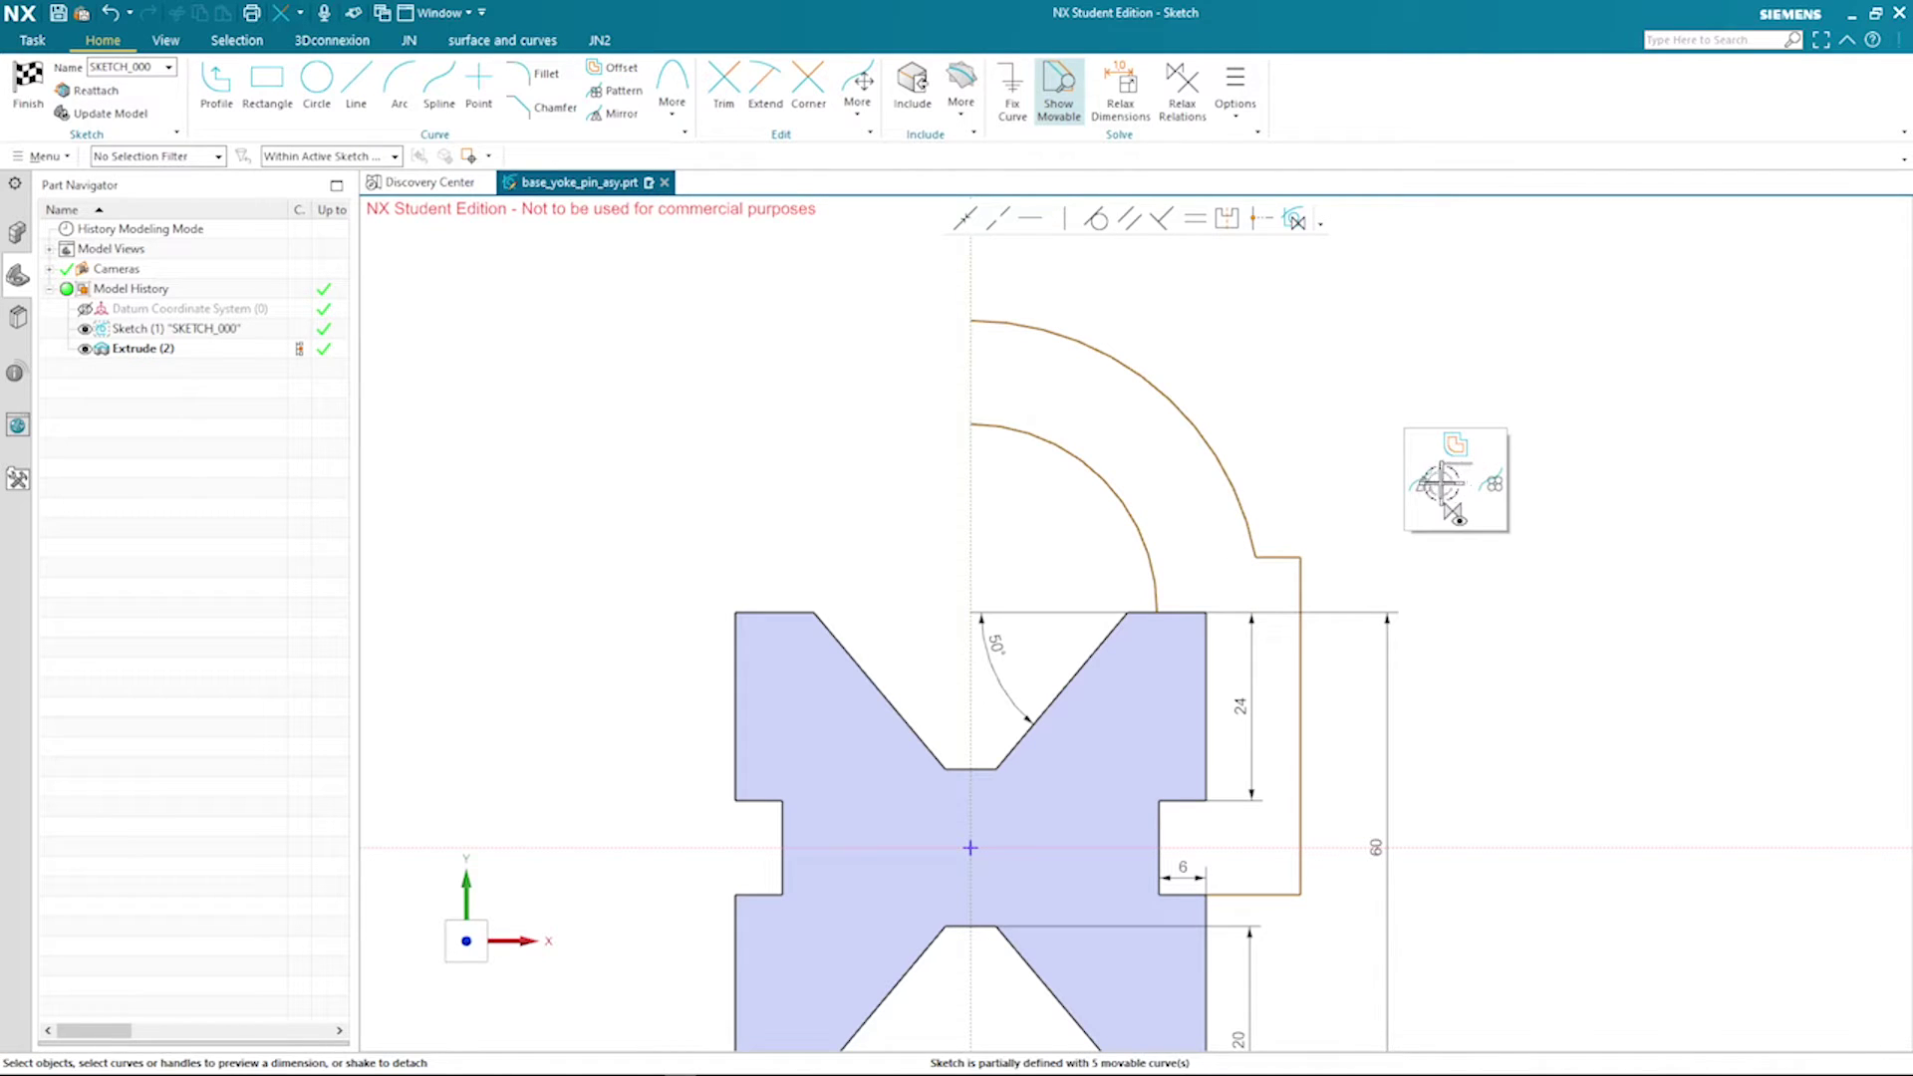
Mirror the six right-side lines and both arcs about the sketch's vertical axis
click(1421, 486)
click(1273, 893)
click(1299, 855)
click(1296, 855)
click(1278, 557)
click(1247, 528)
click(1140, 553)
middle_click(1189, 528)
click(967, 554)
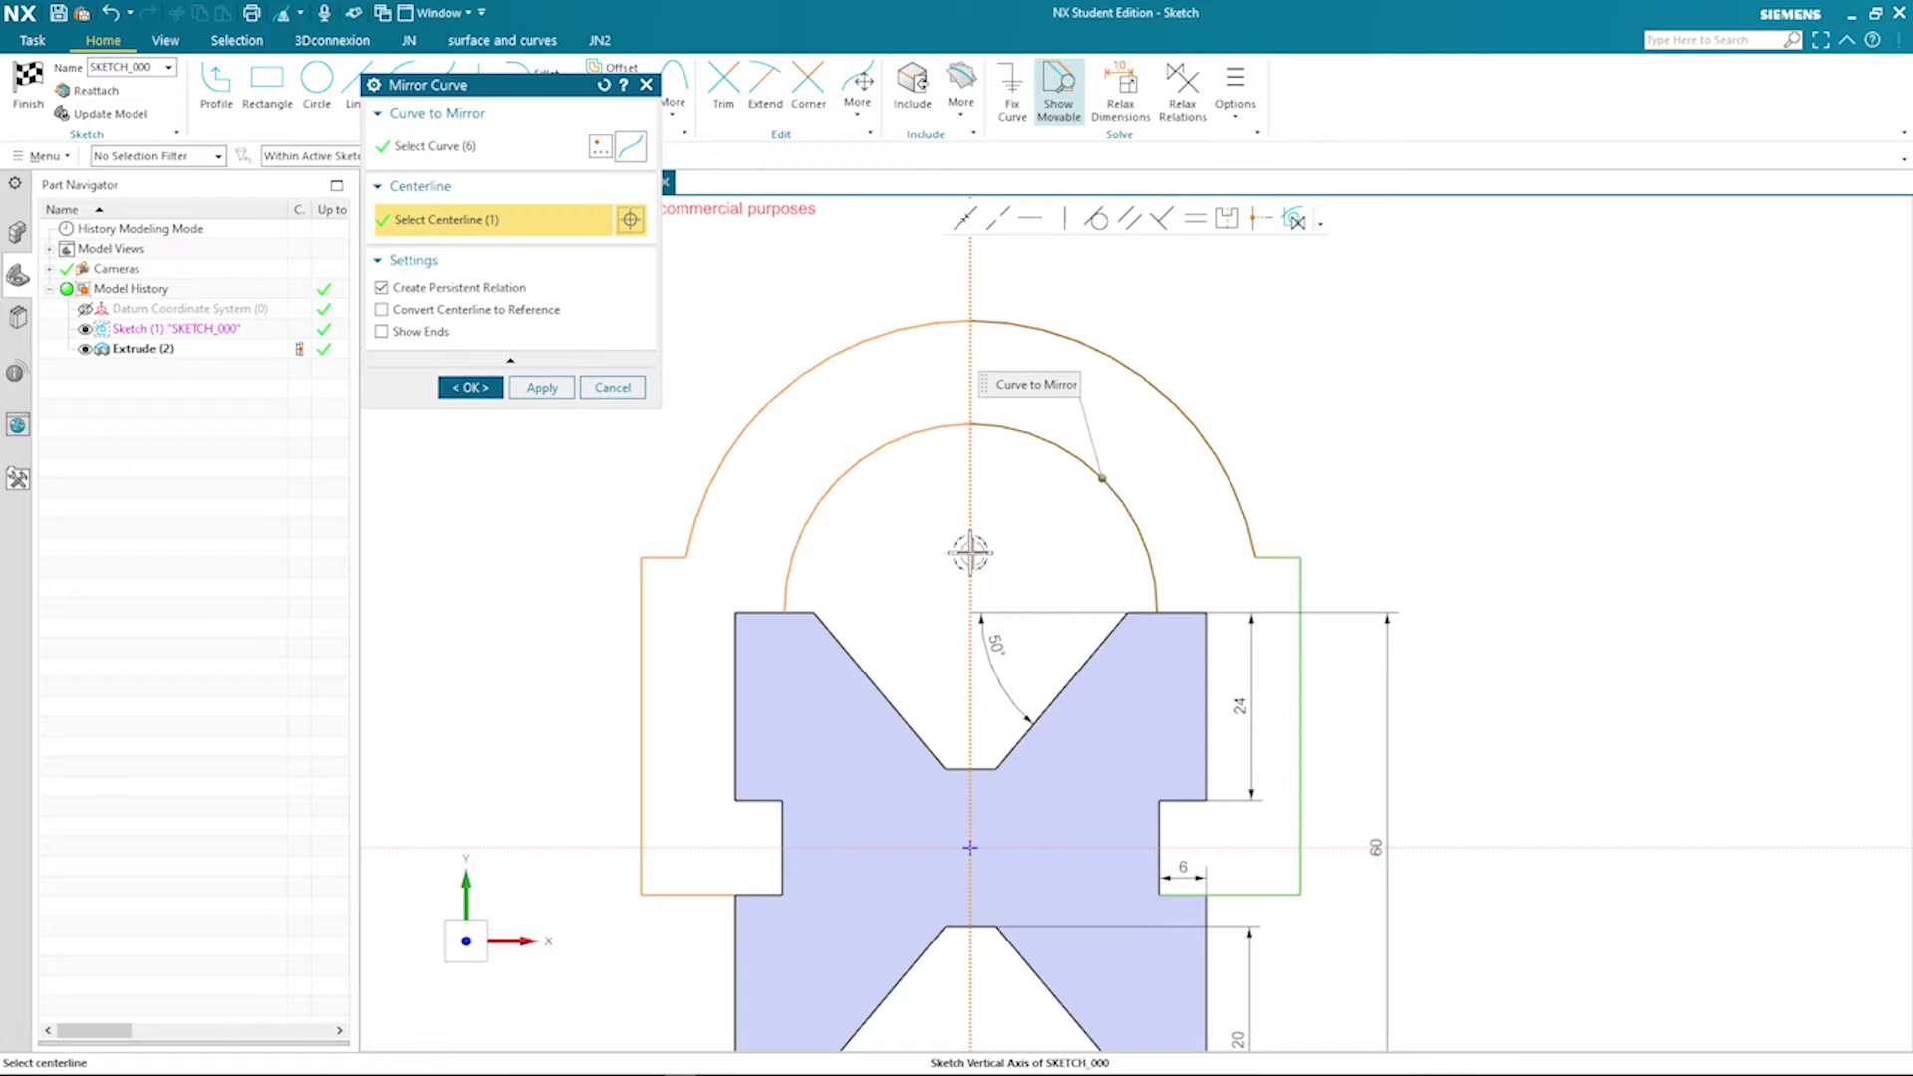
middle_click(1399, 424)
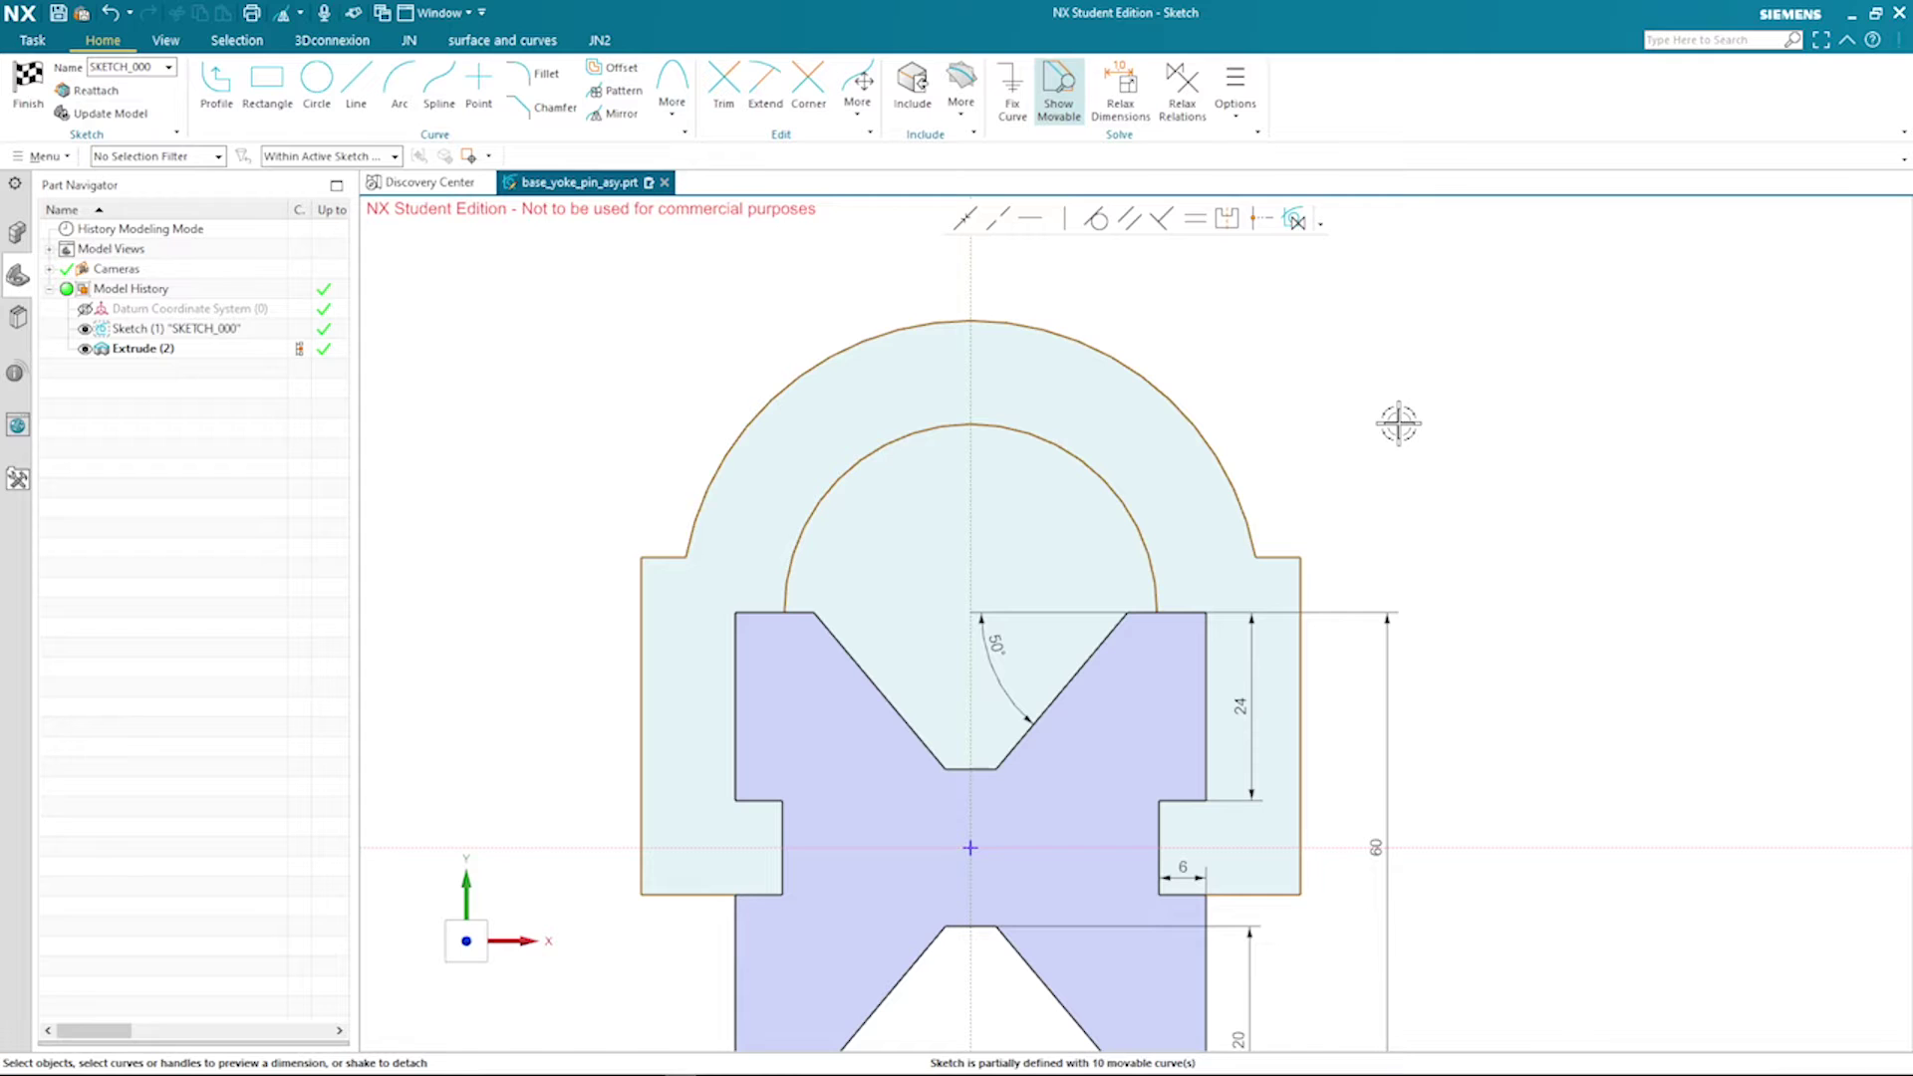
Dimension the side wall beside the notch to 16 wide and the right edge to 38 tall
scroll(1398, 424, down, 3)
scroll(1245, 691, down, 1)
click(1158, 650)
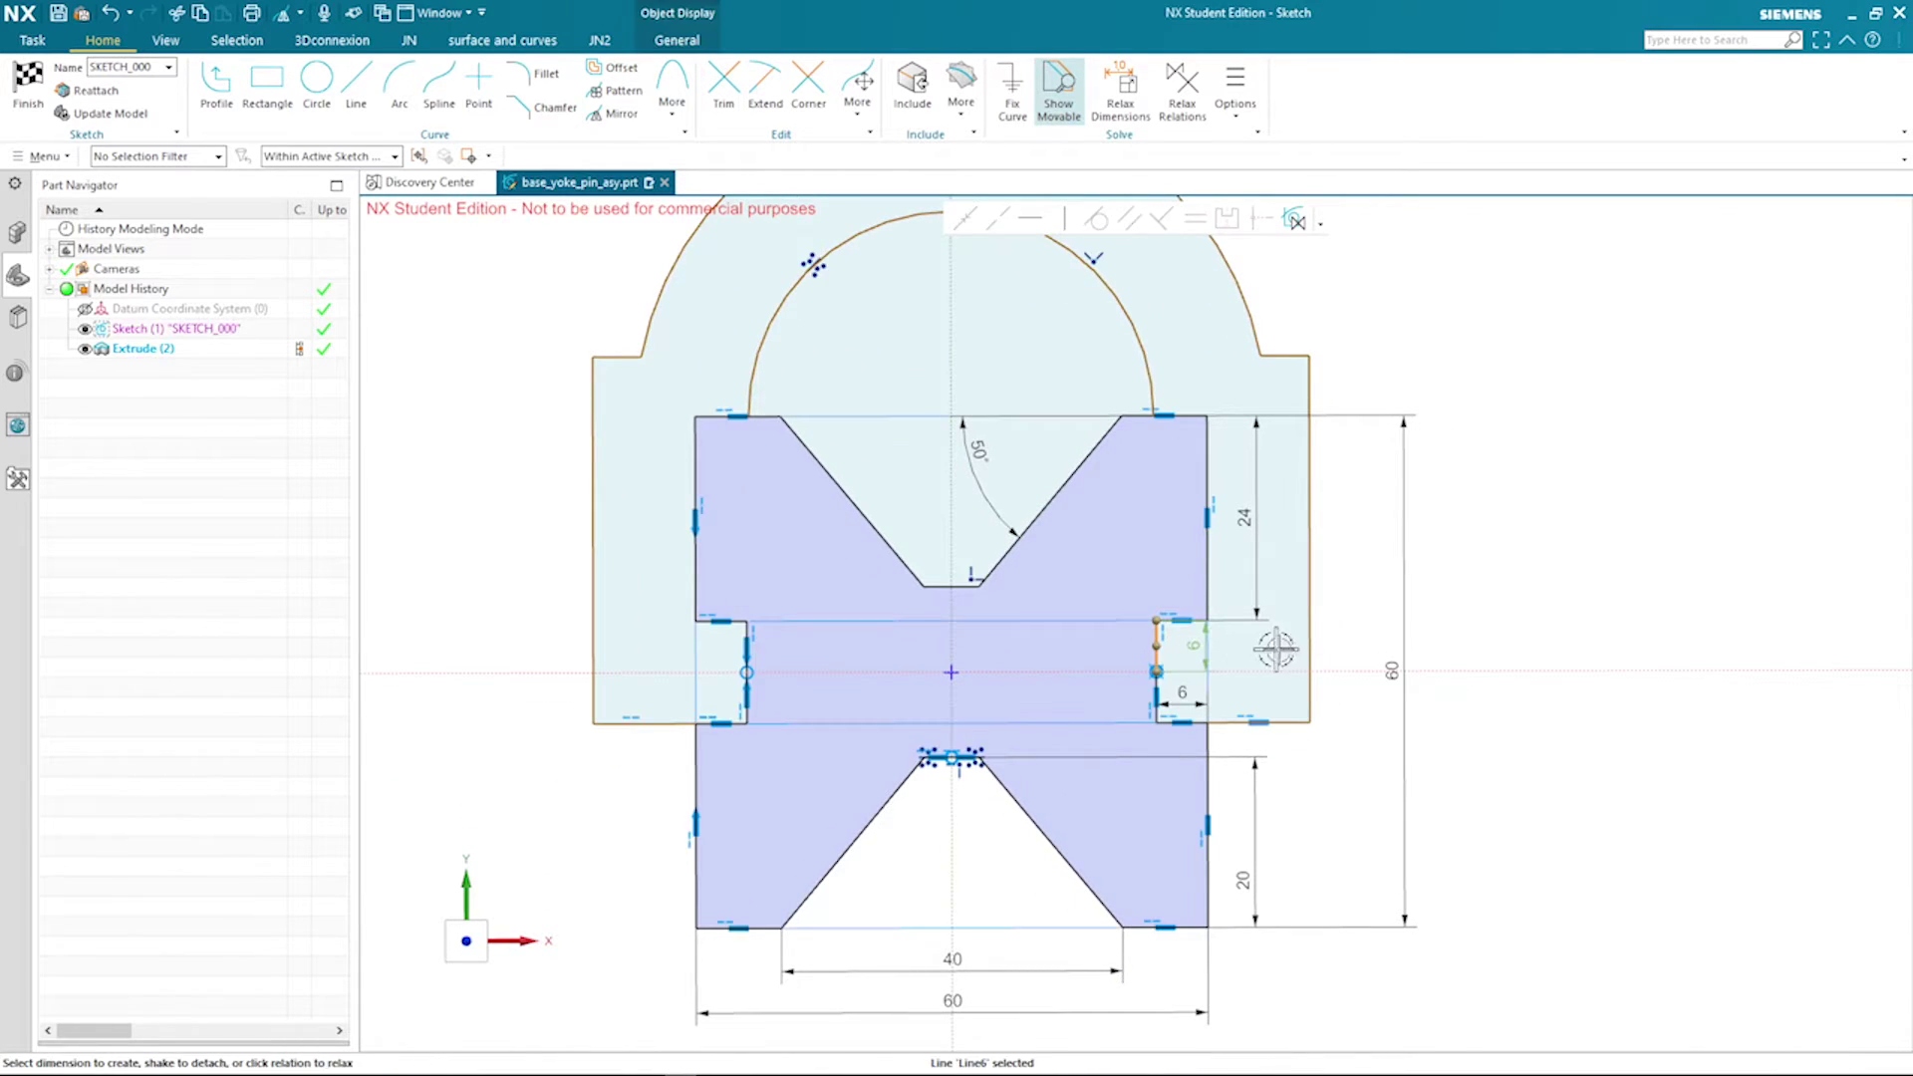
click(1308, 643)
drag(1252, 649, 1333, 762)
click(1335, 765)
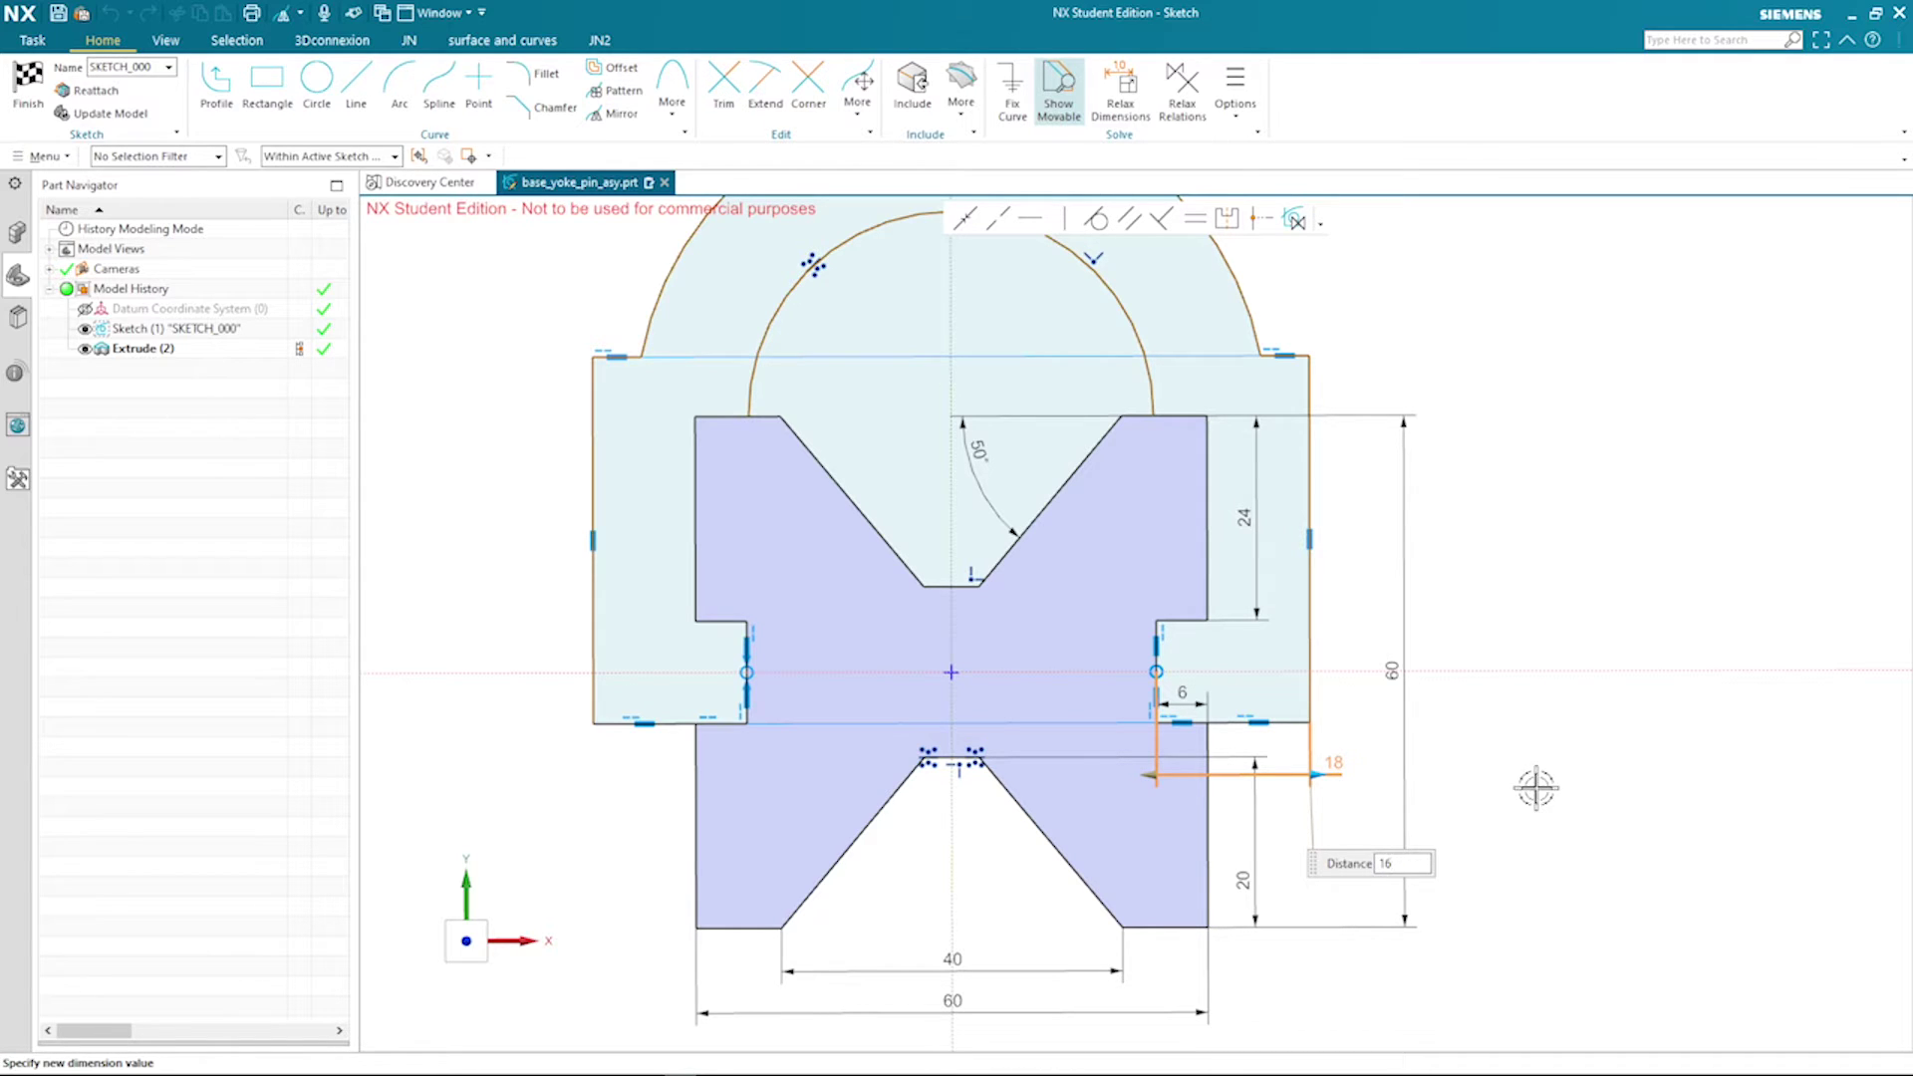
key(Return)
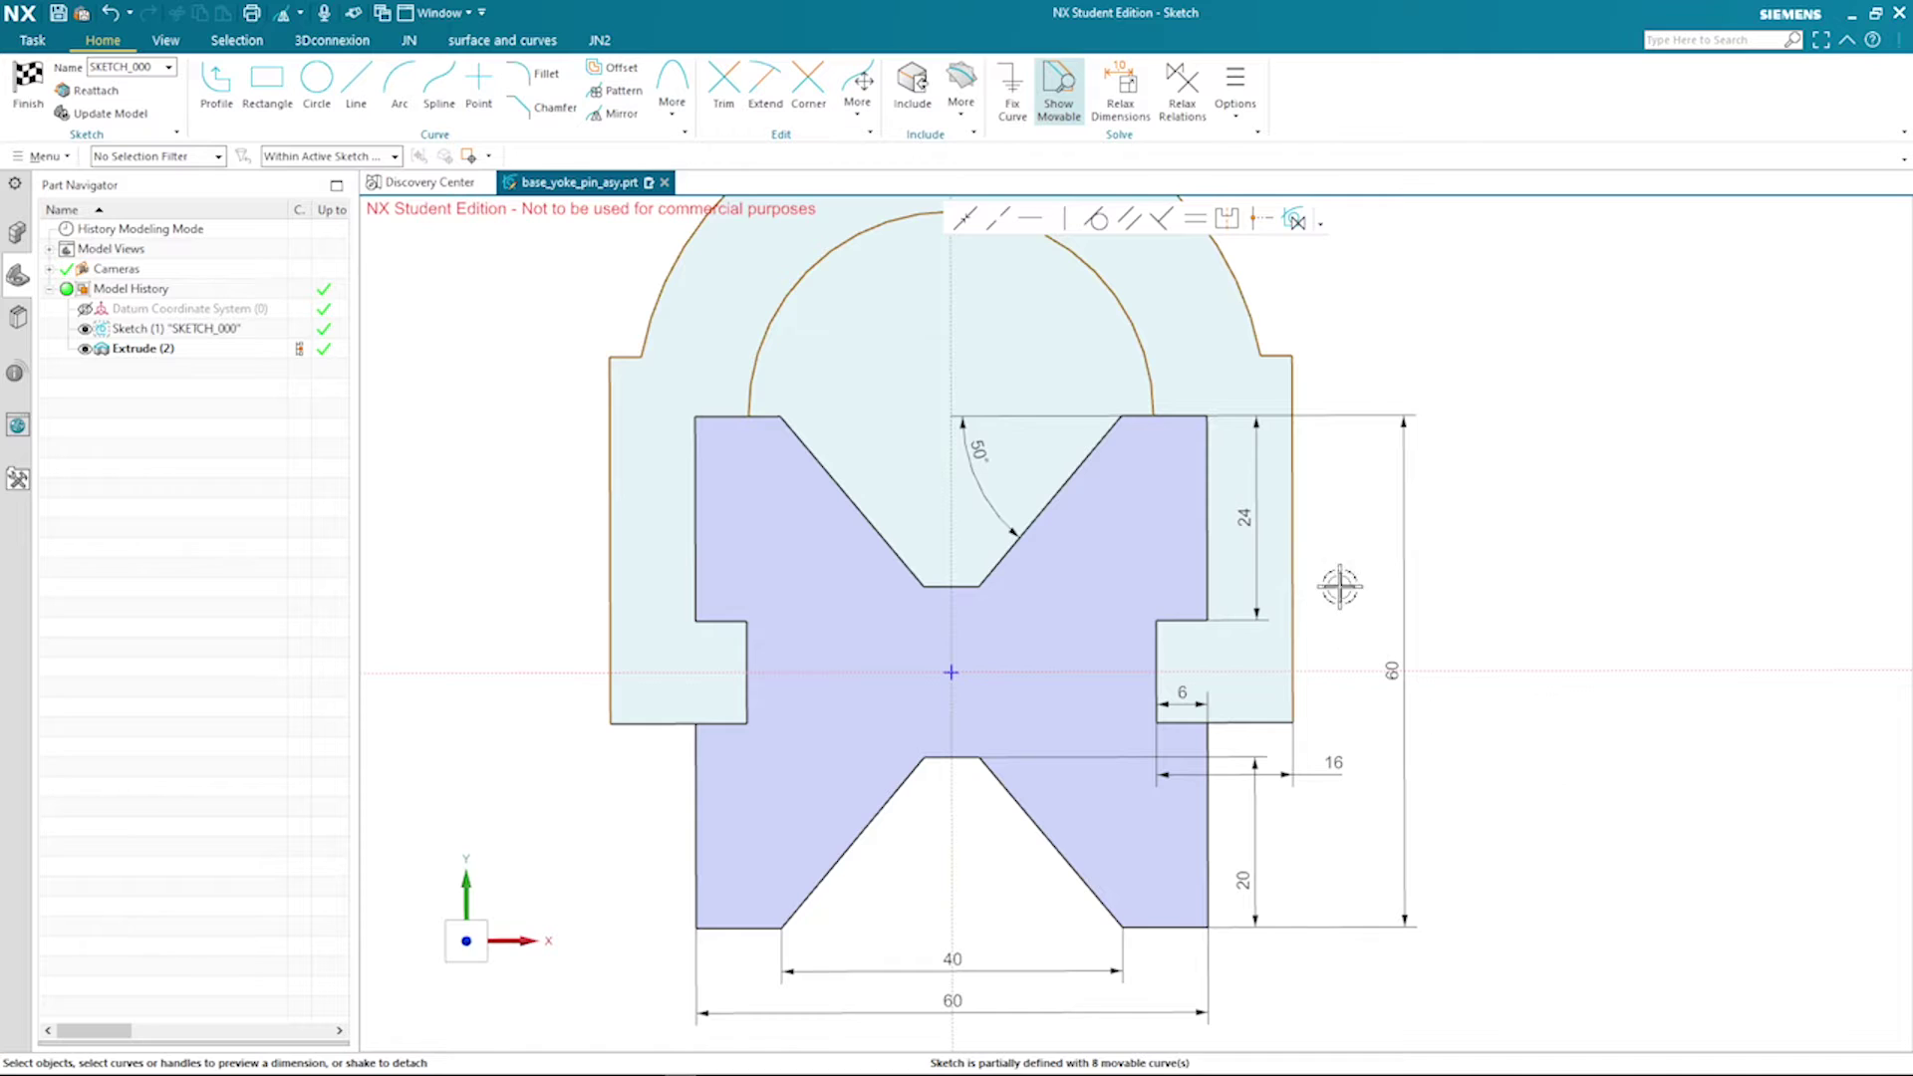
click(1292, 578)
click(1333, 576)
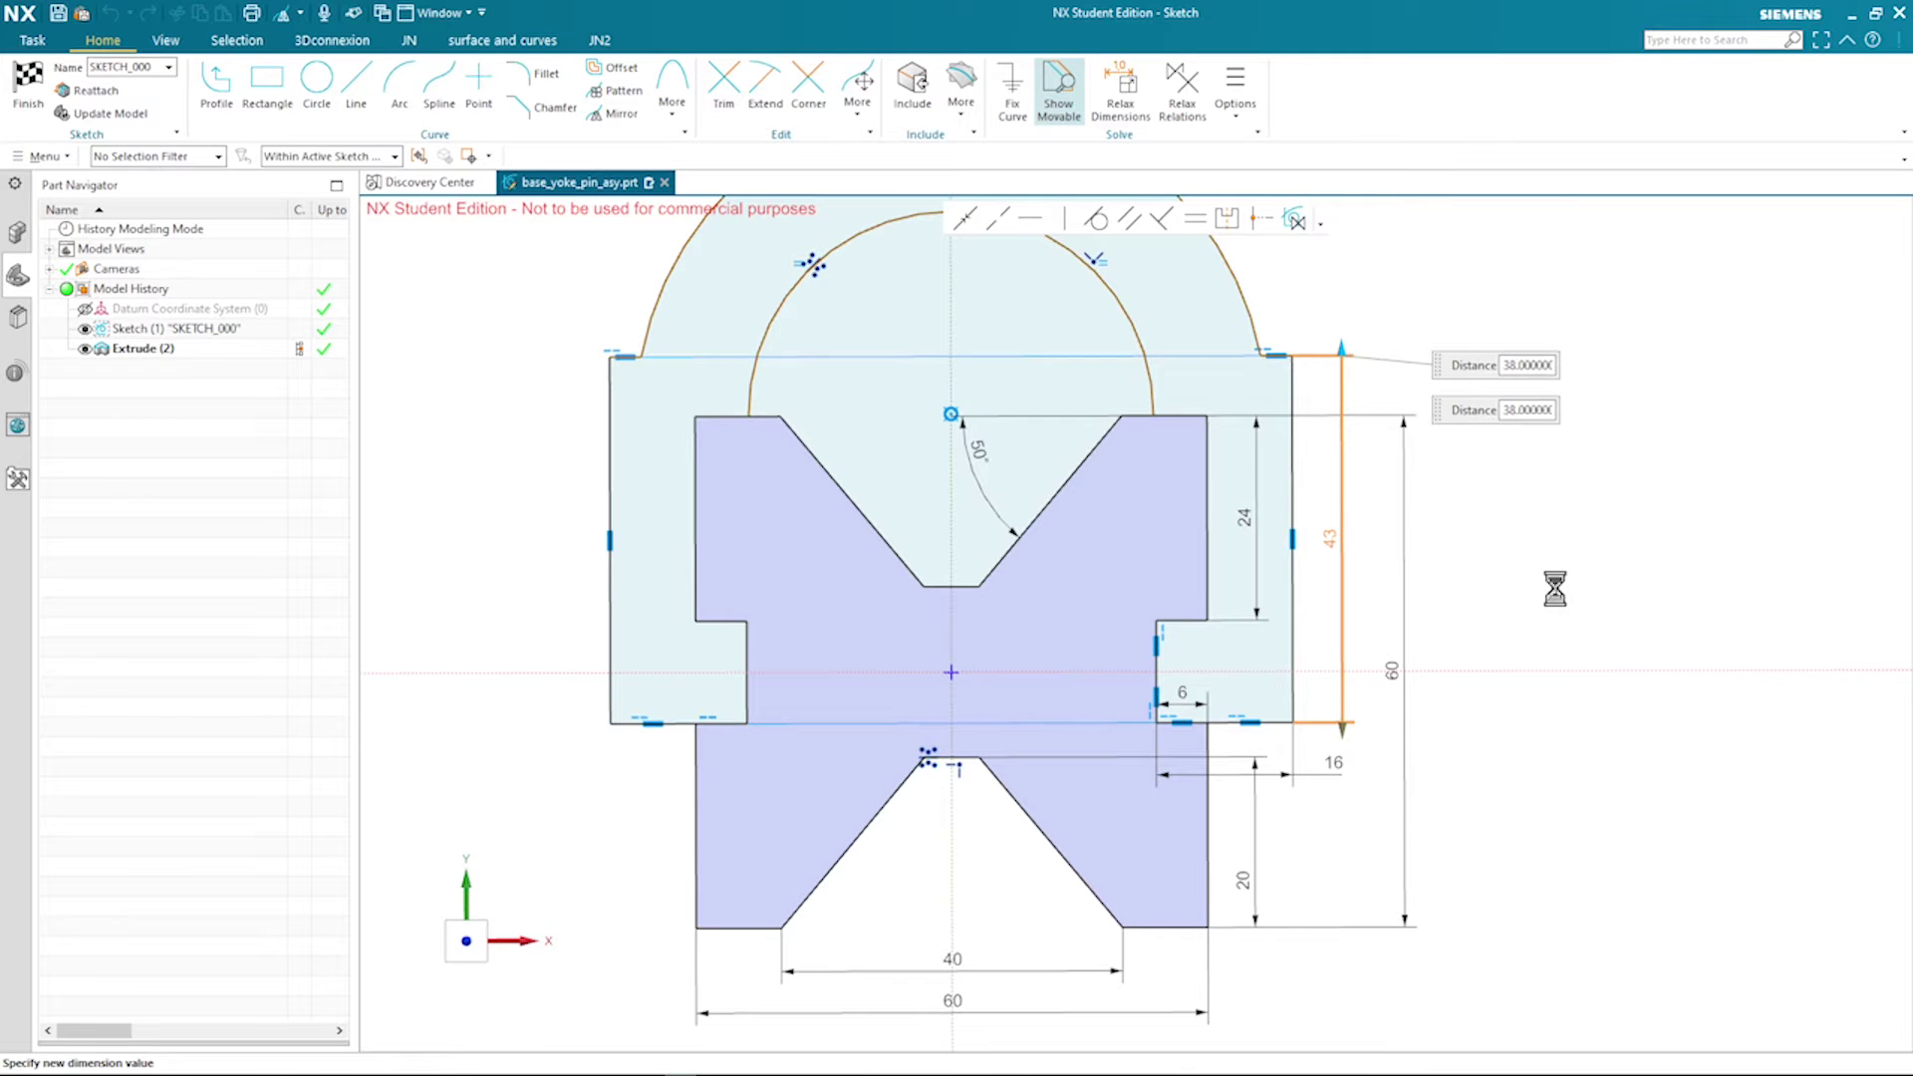
key(Return)
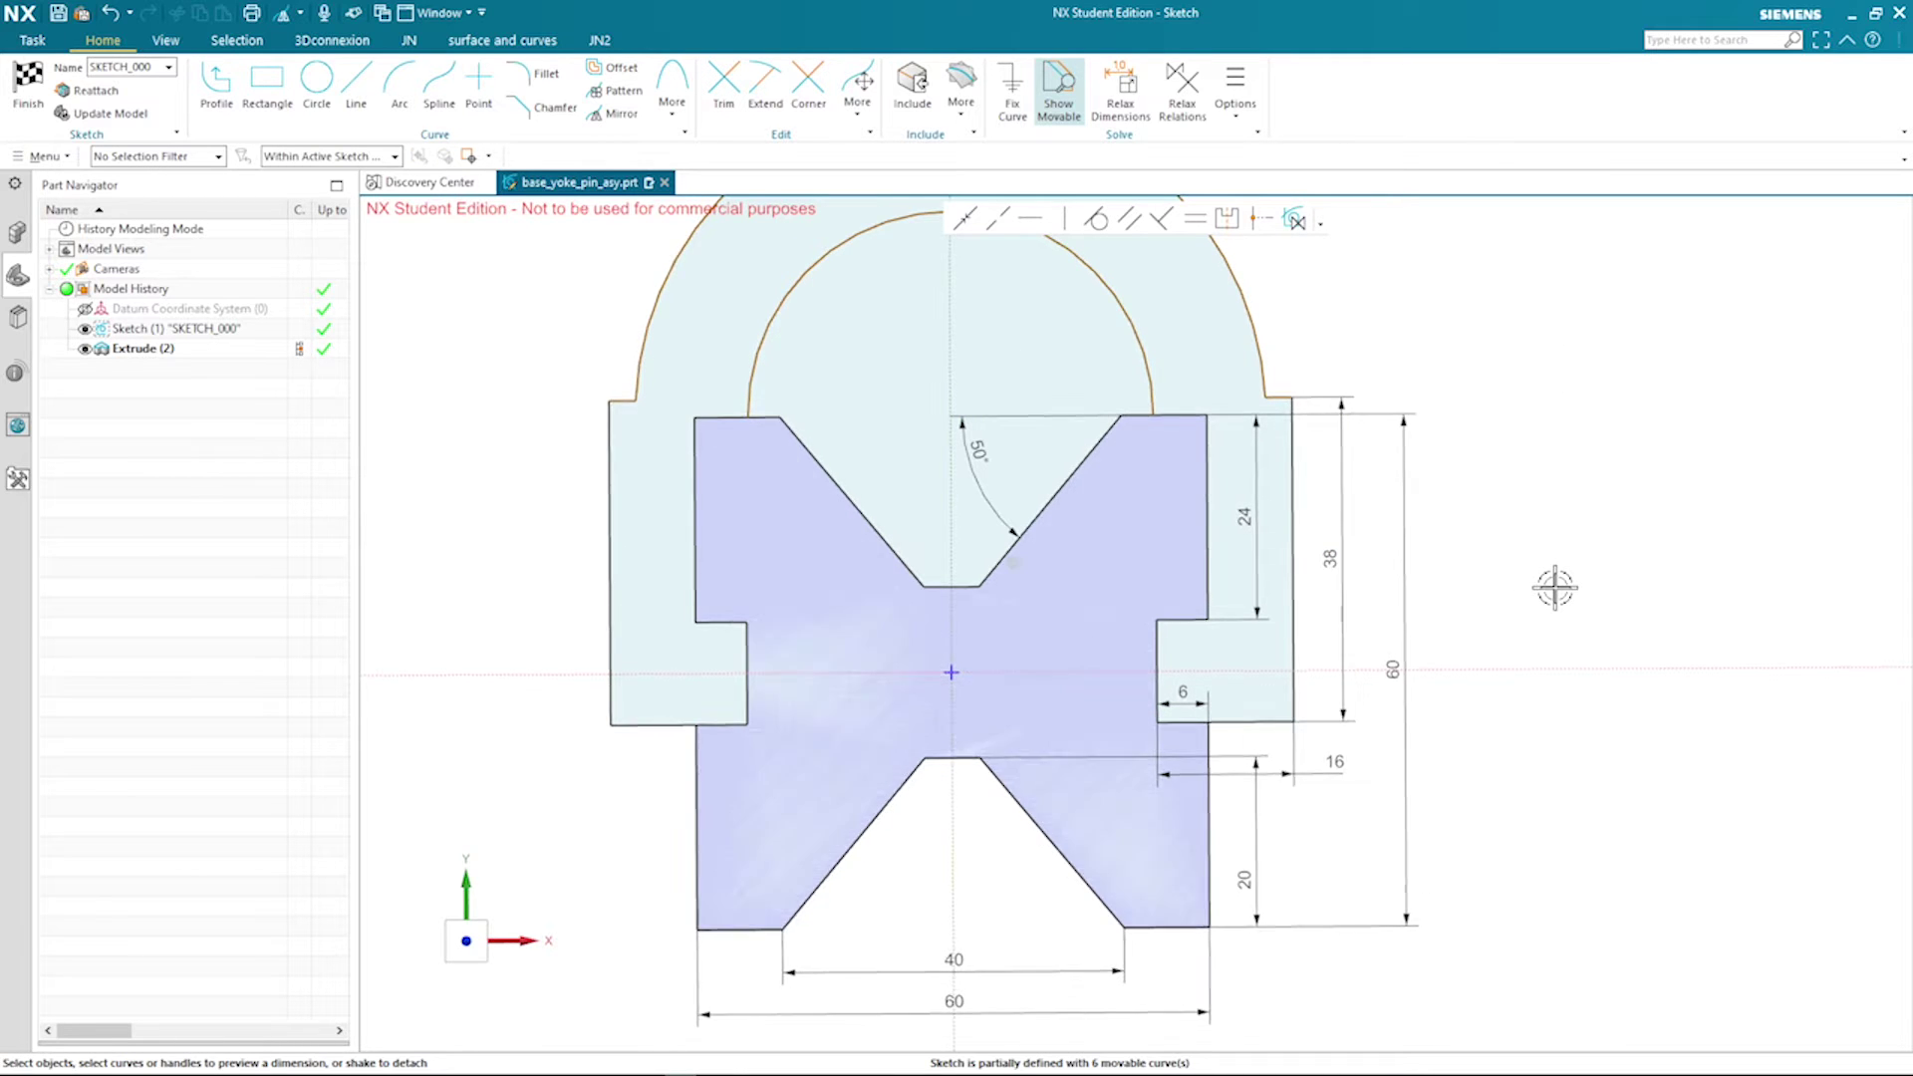
Set the outer arch radius to 36 and add an R24 radius dimension to the inner arch
middle_drag(1390, 456, 1238, 431)
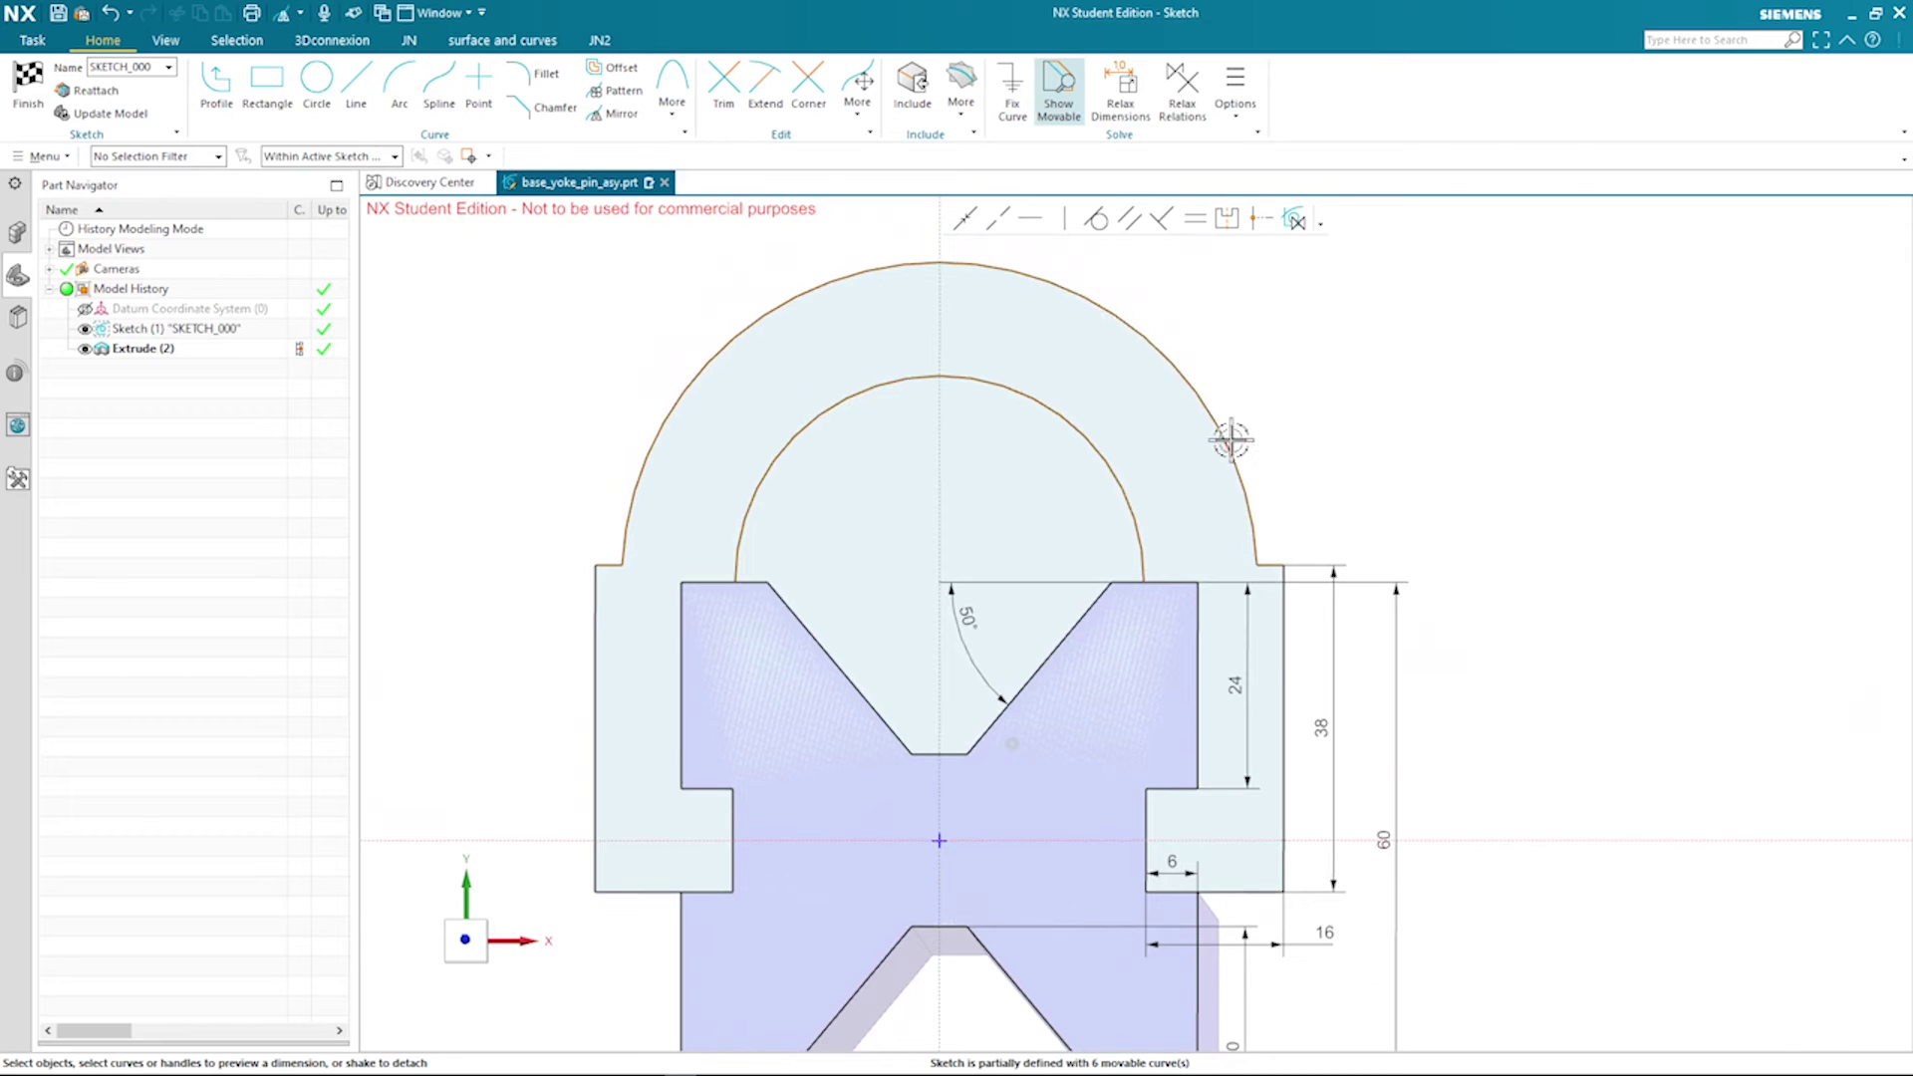
click(1238, 438)
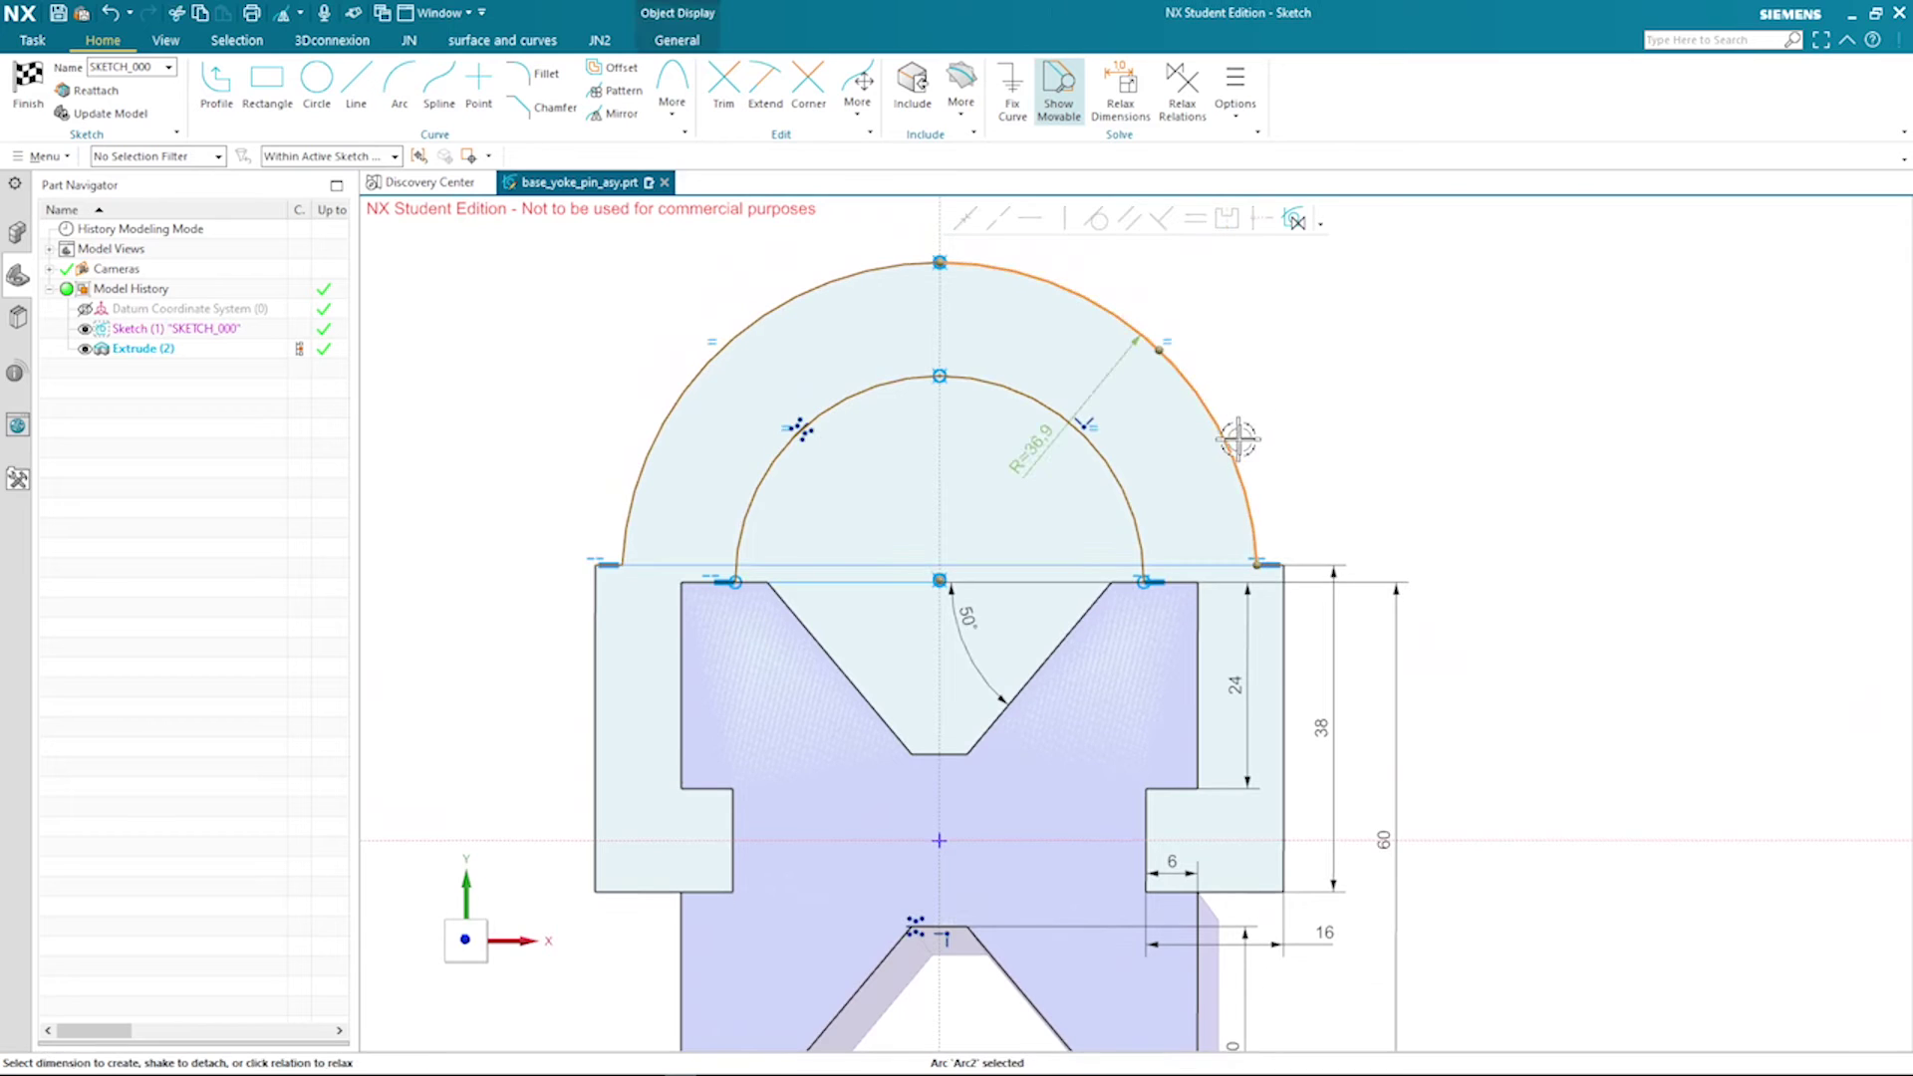
double_click(1029, 446)
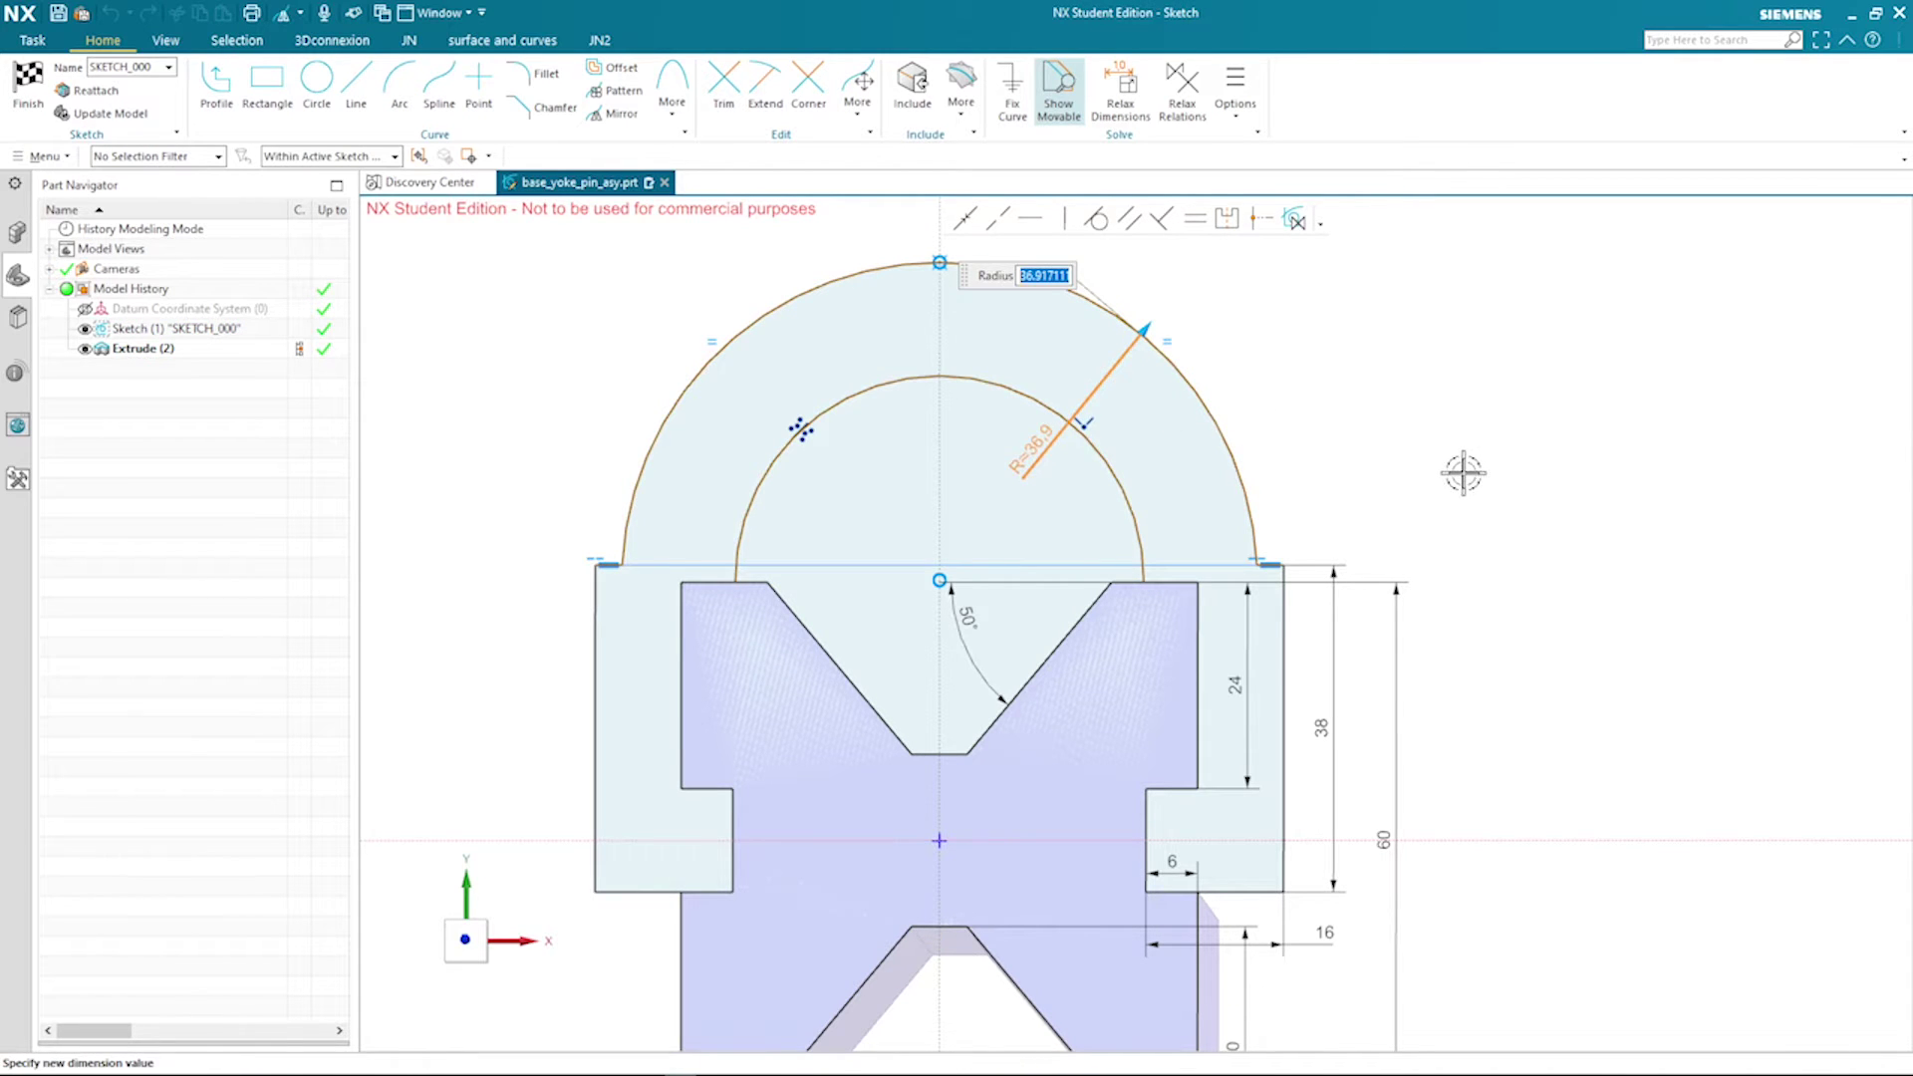
key(Return)
click(1129, 485)
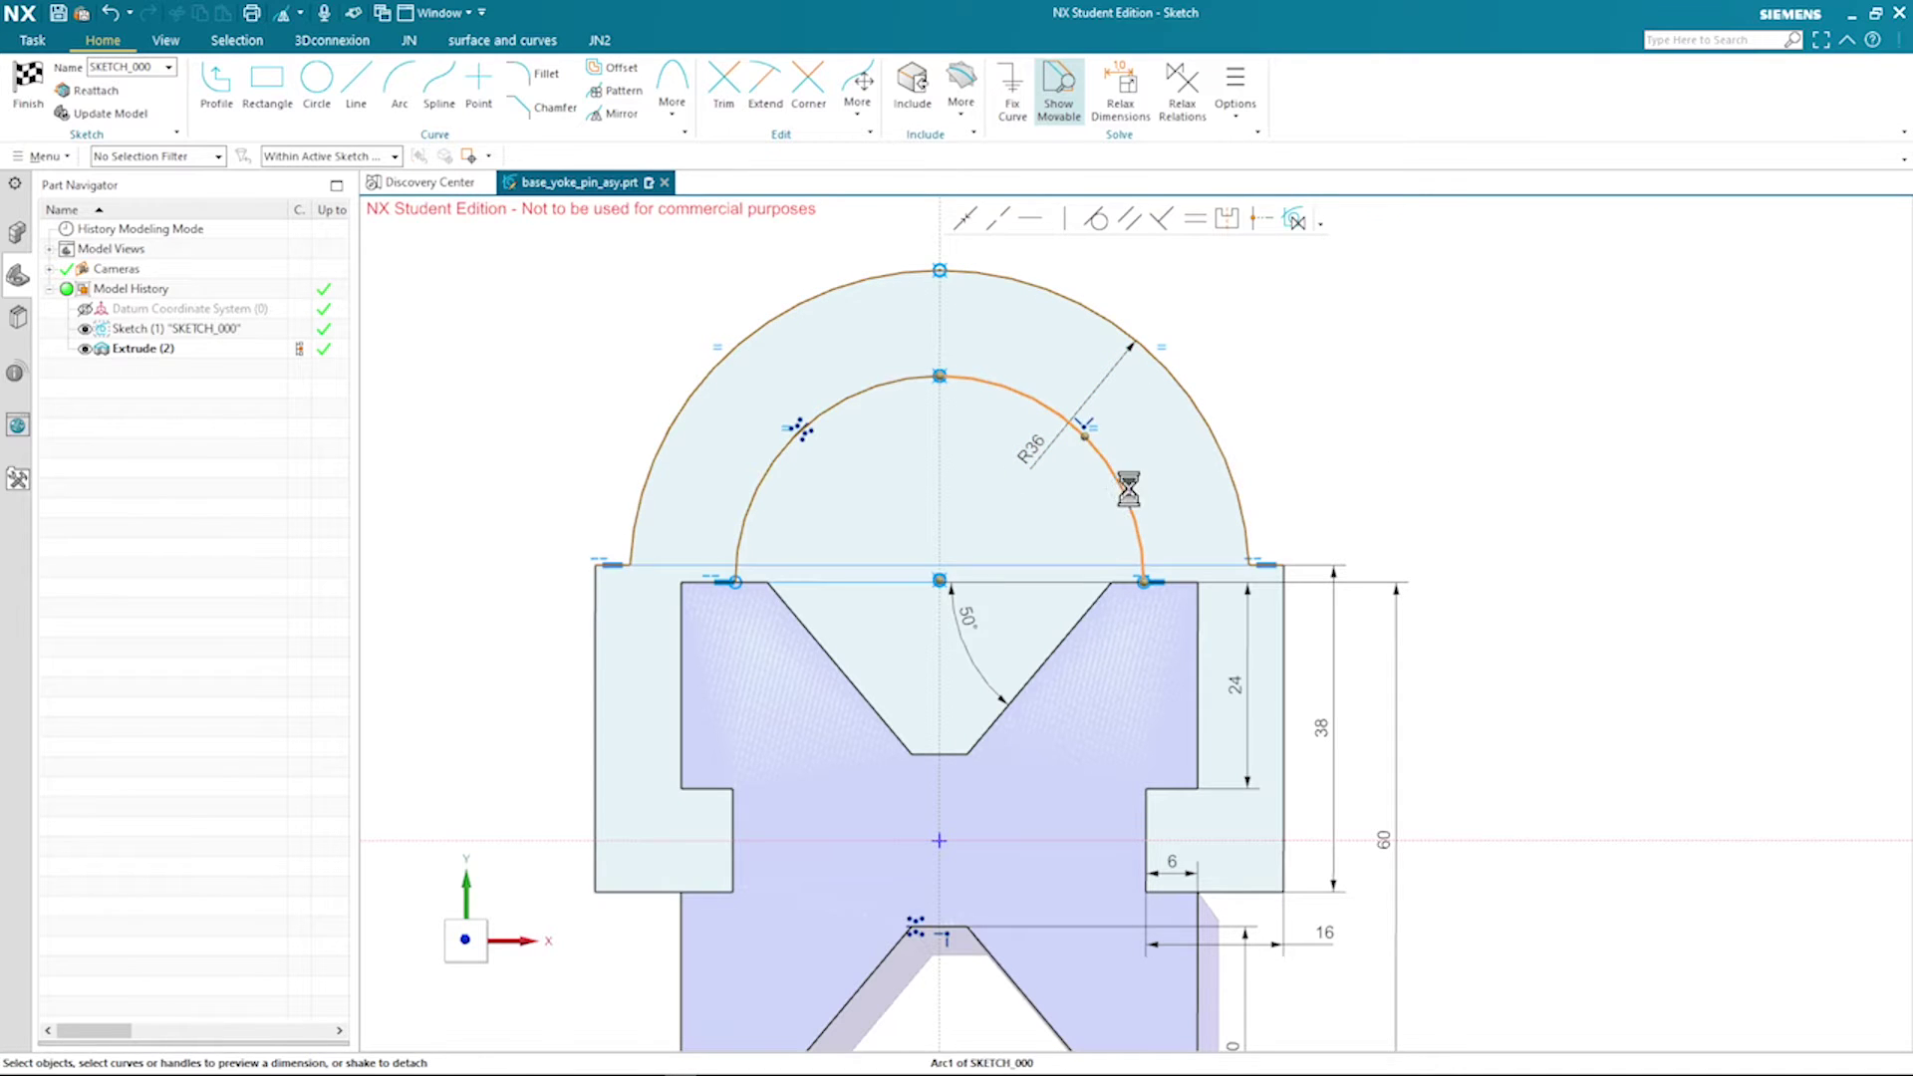
click(999, 510)
text(24)
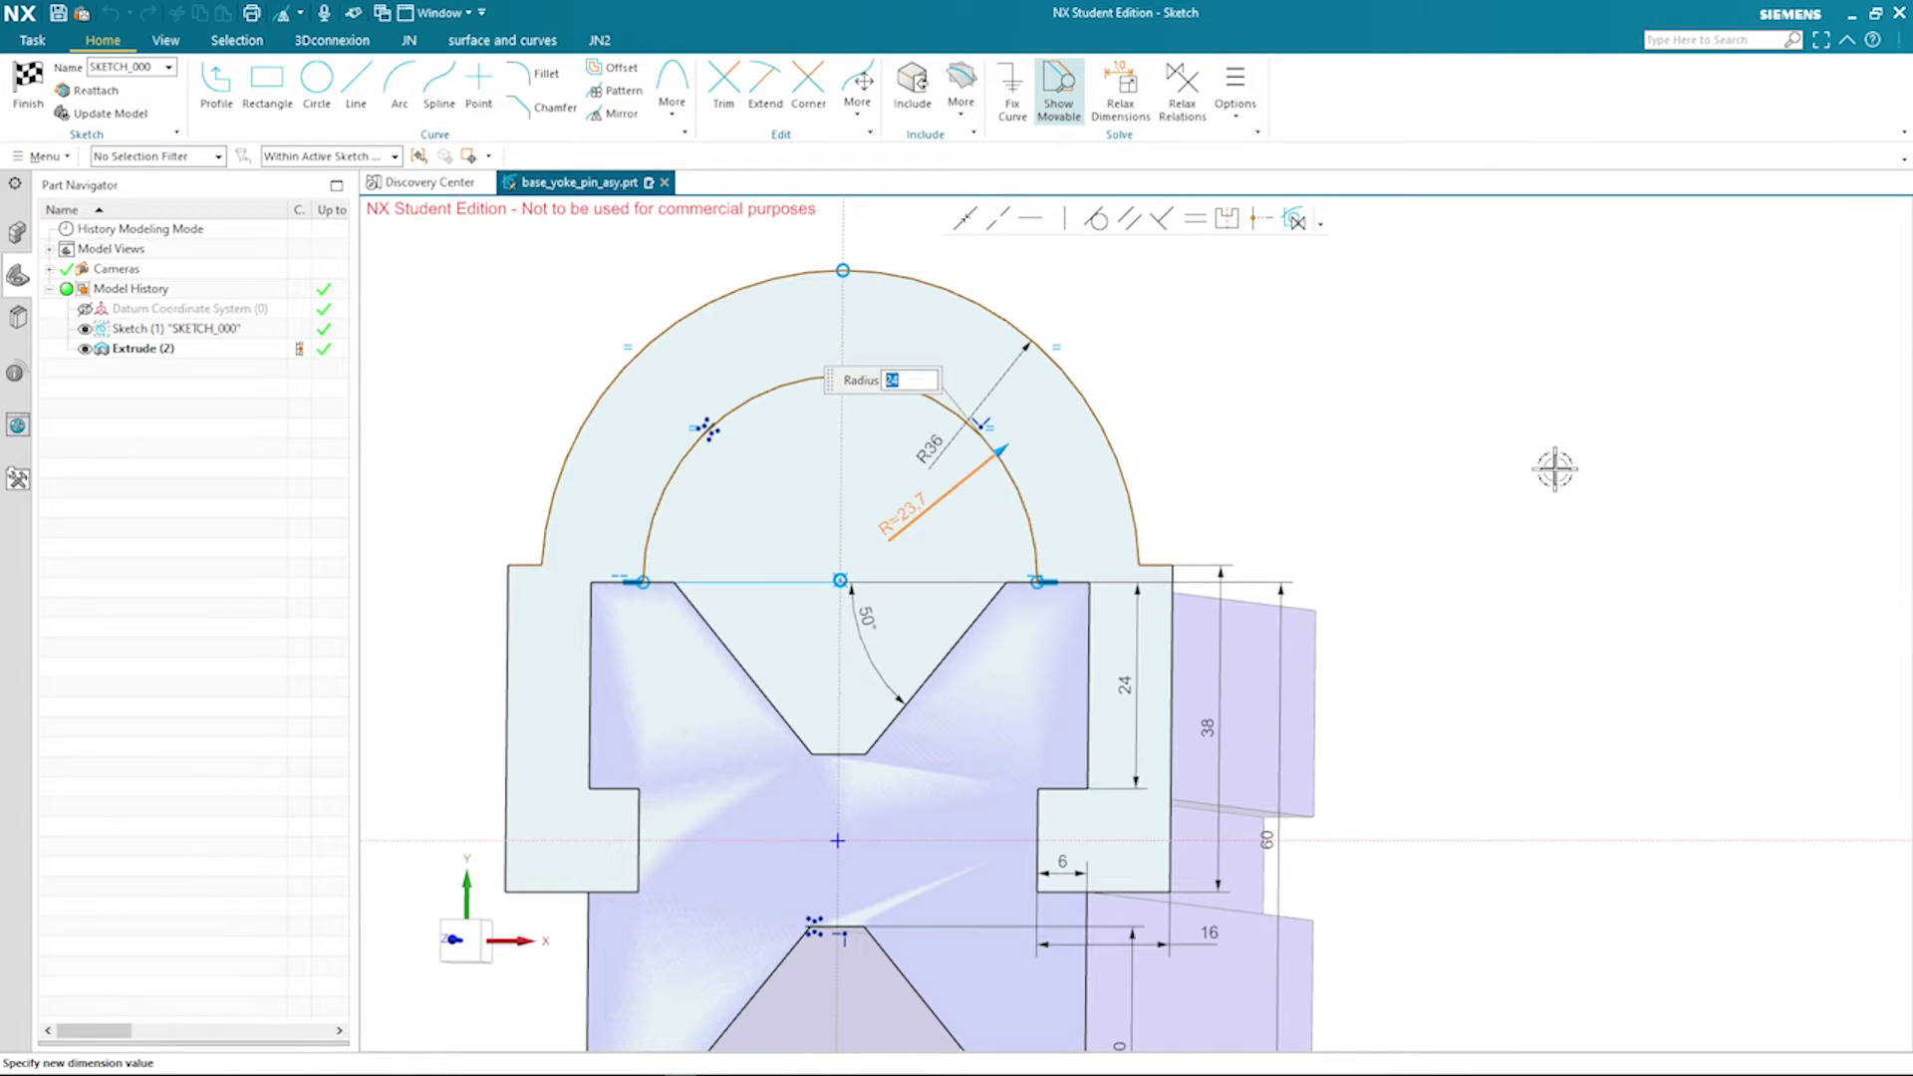
key(Return)
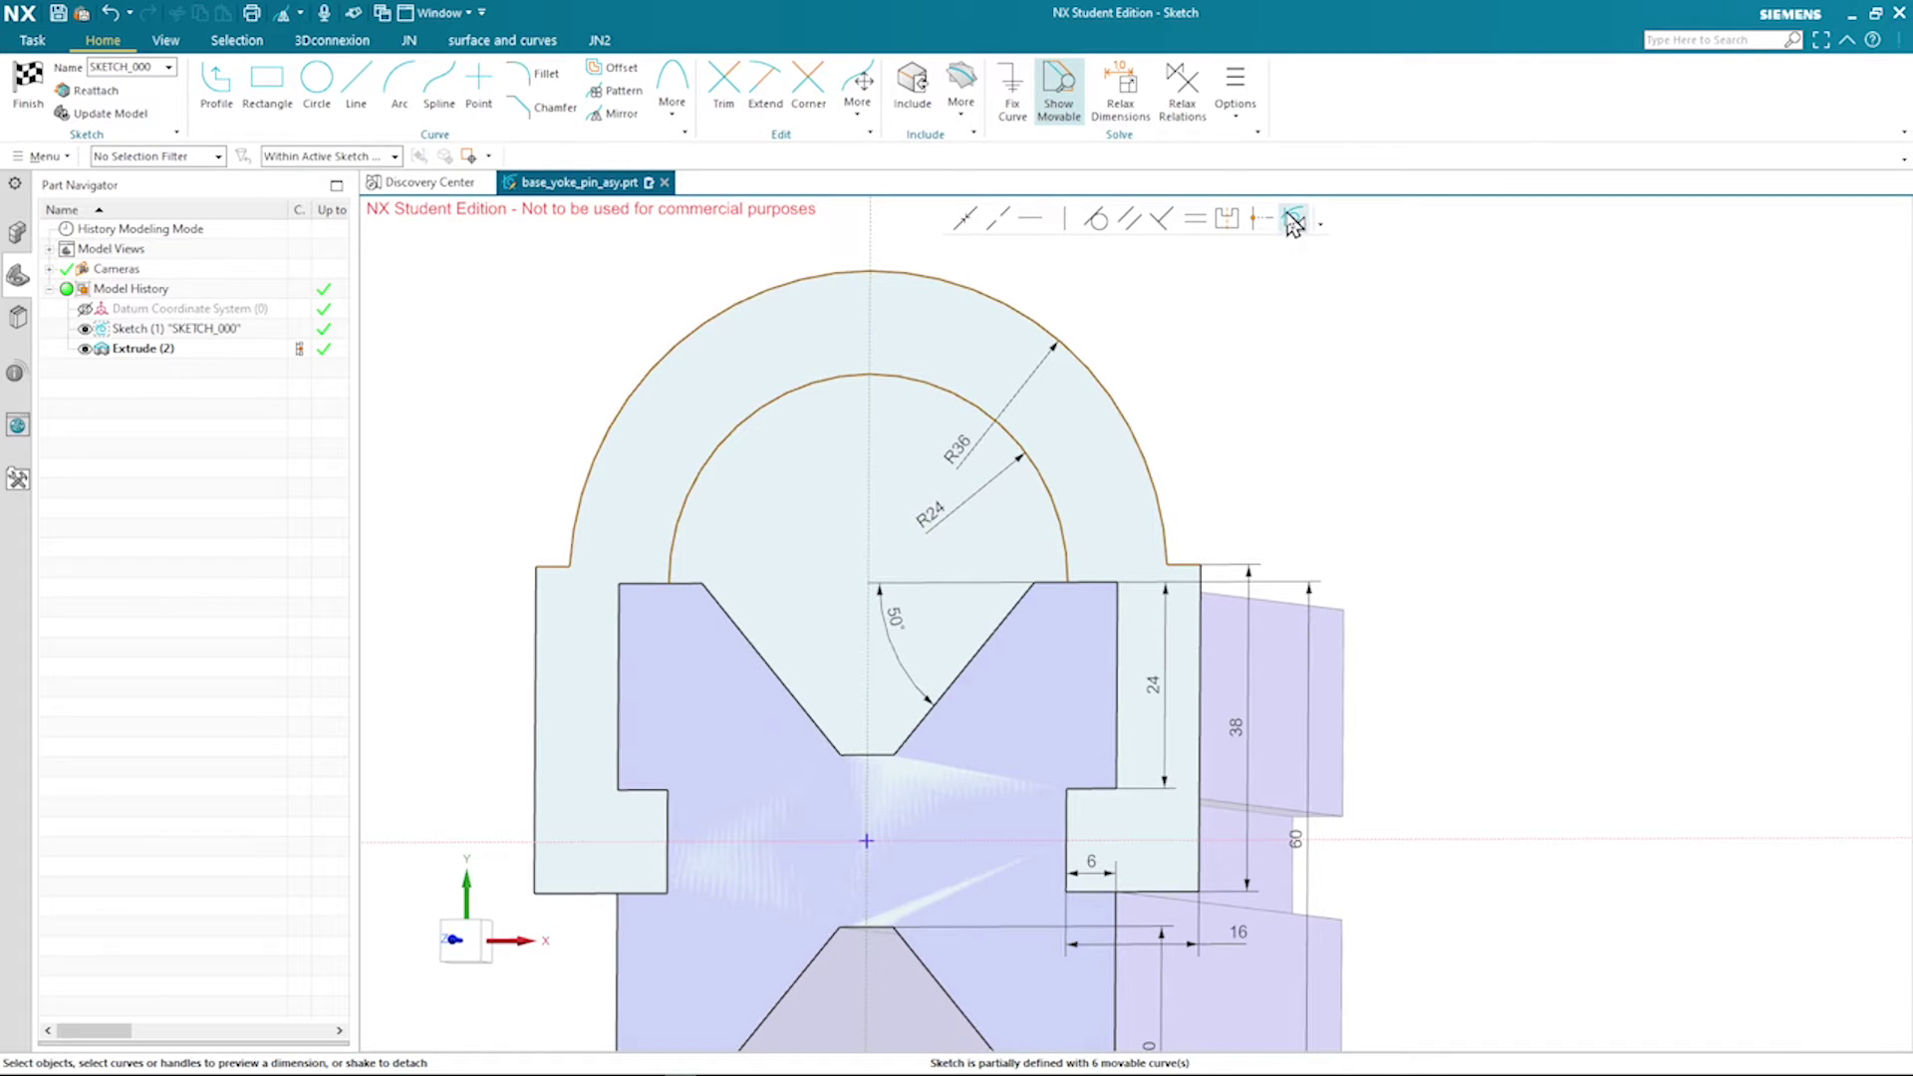
Set up a Make Horizontal constraint aligning the arch centre with Line3's end point
click(1293, 221)
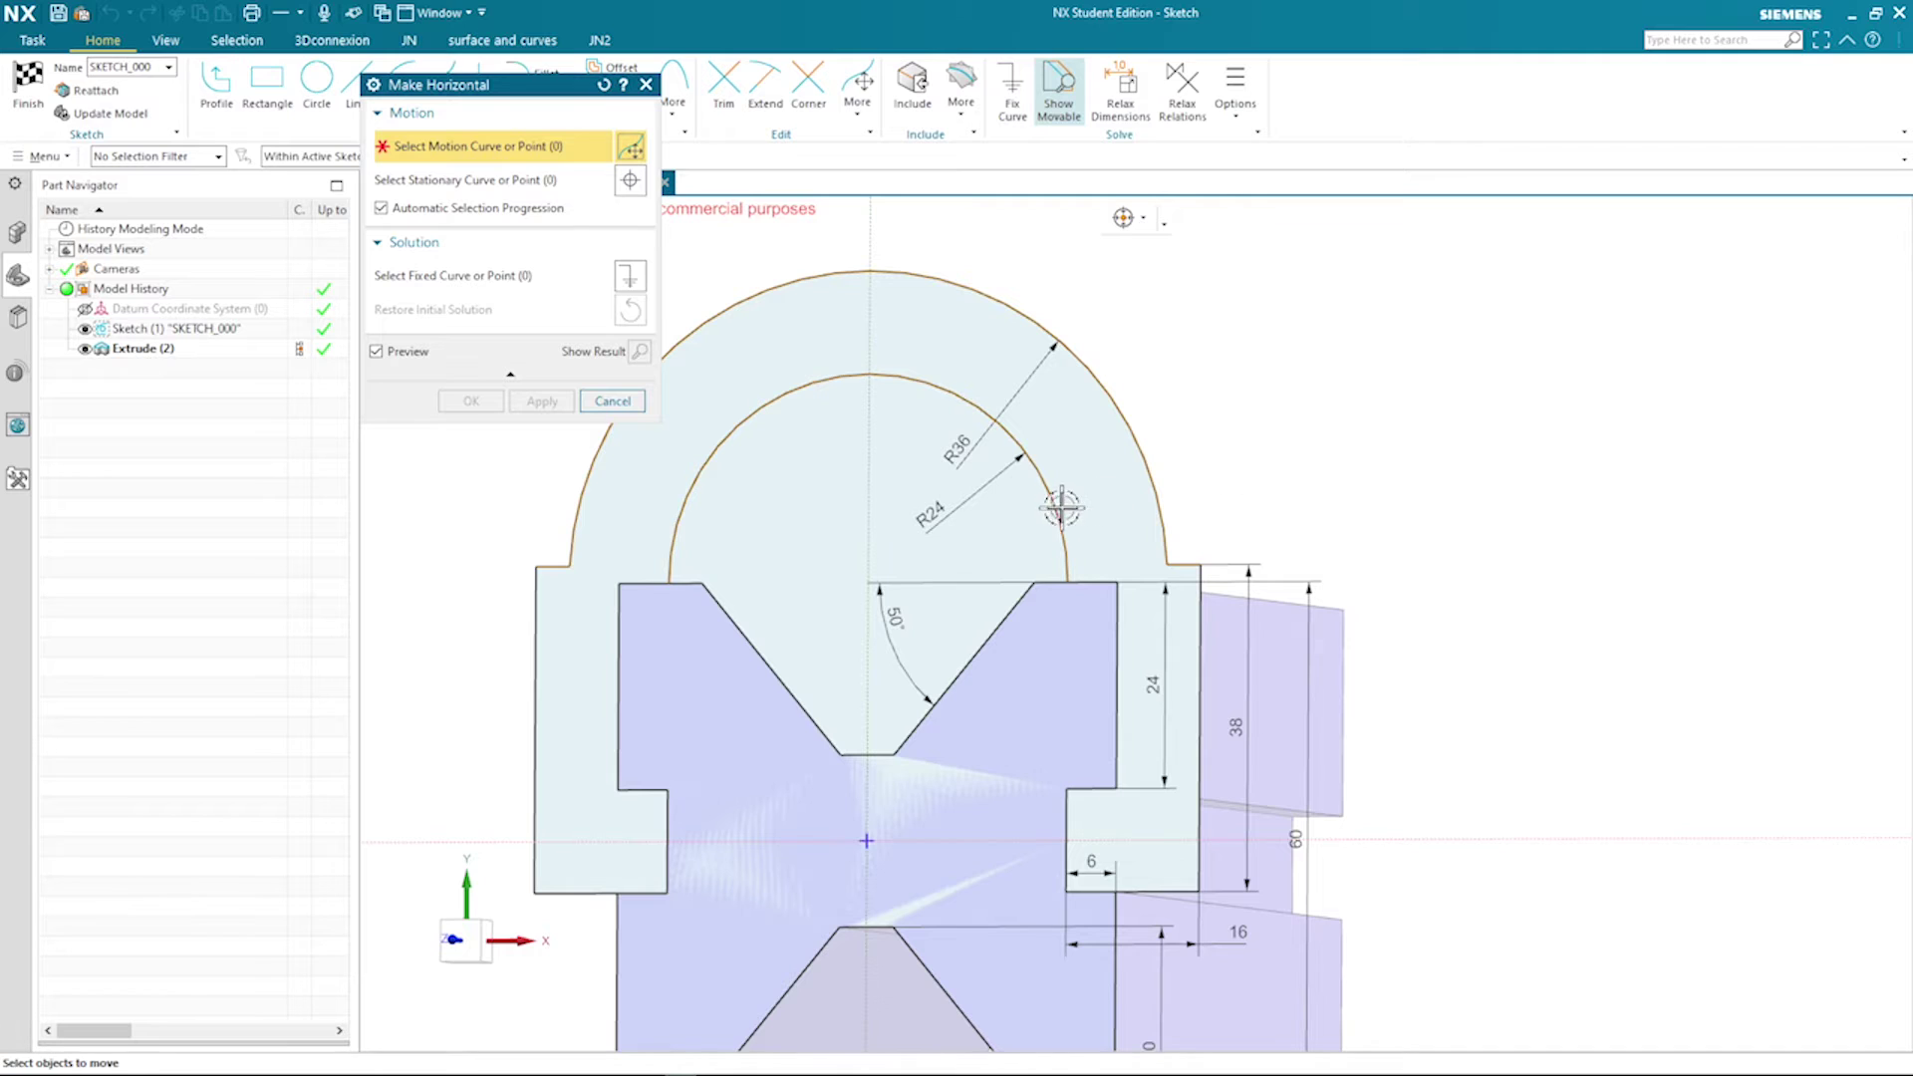
click(865, 581)
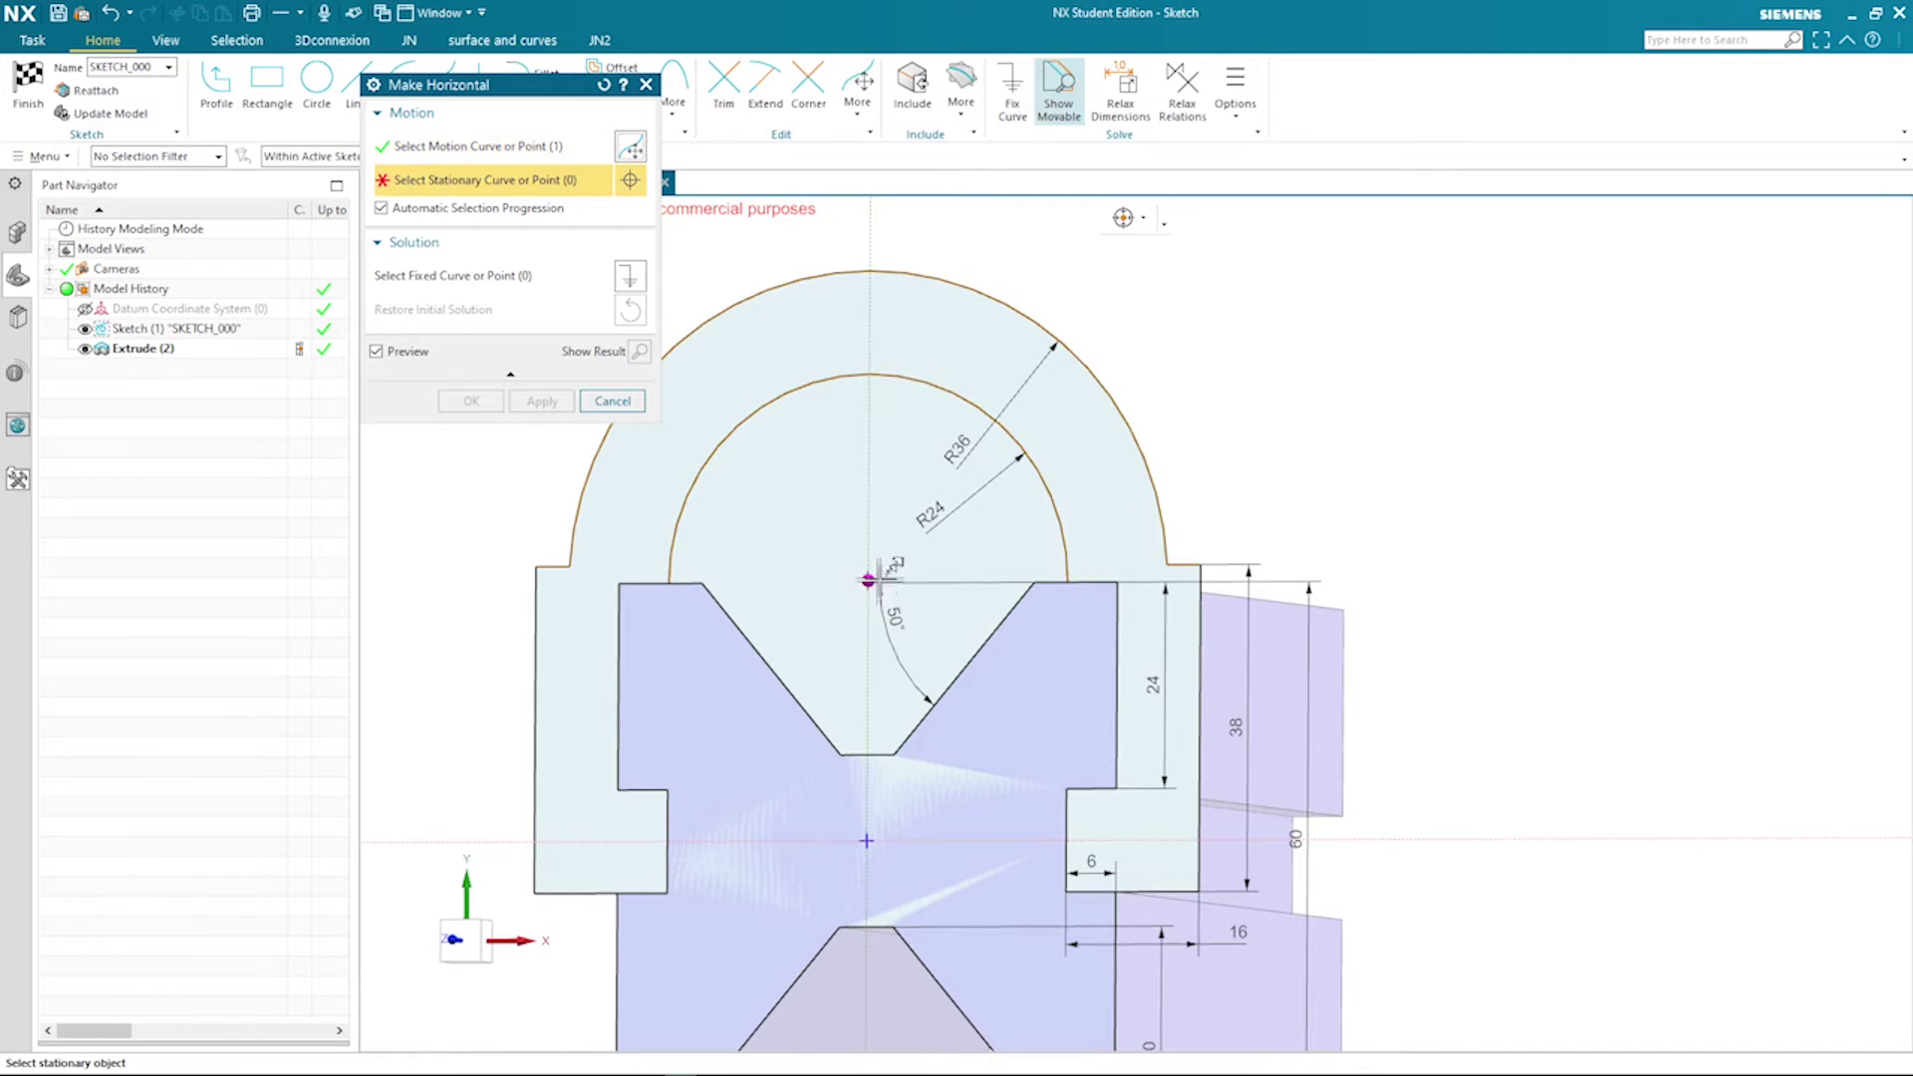
click(1032, 580)
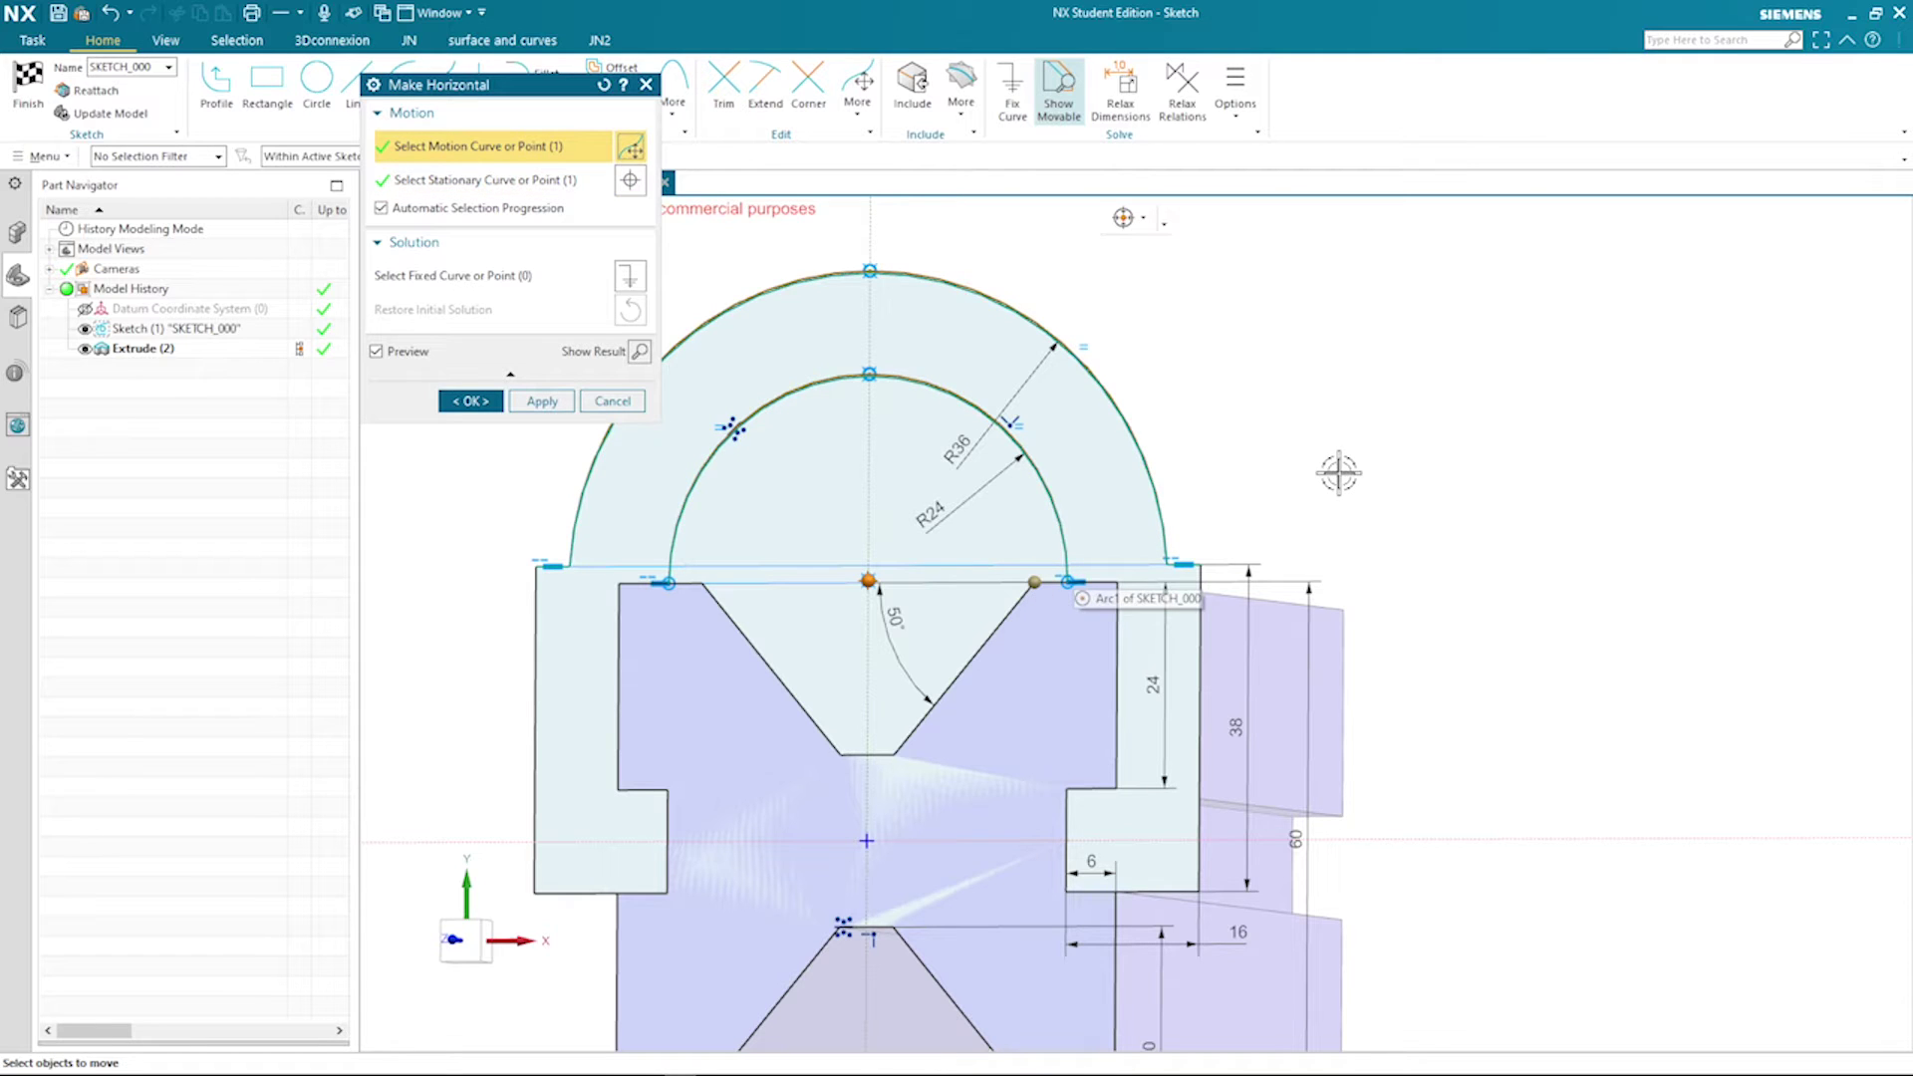
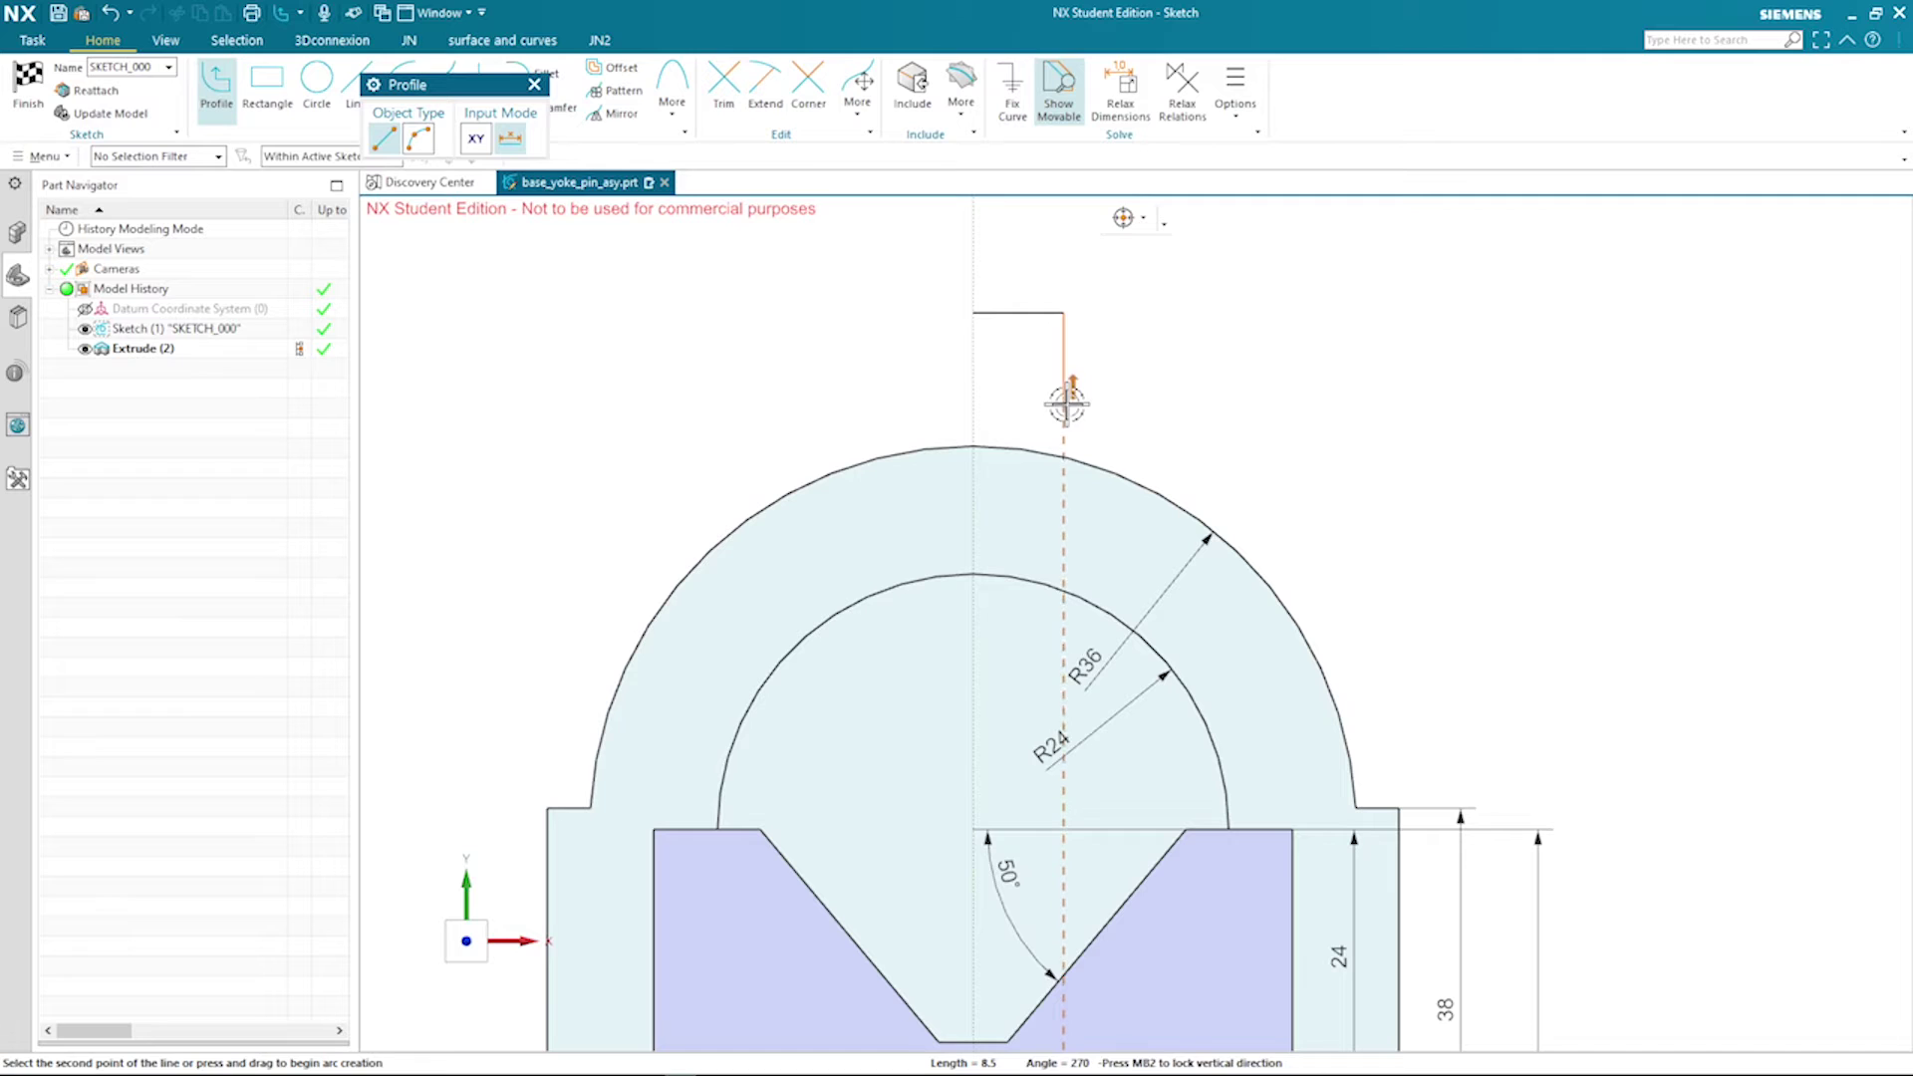
Extend the vertical line down to meet the outer arch
key(Escape)
key(e)
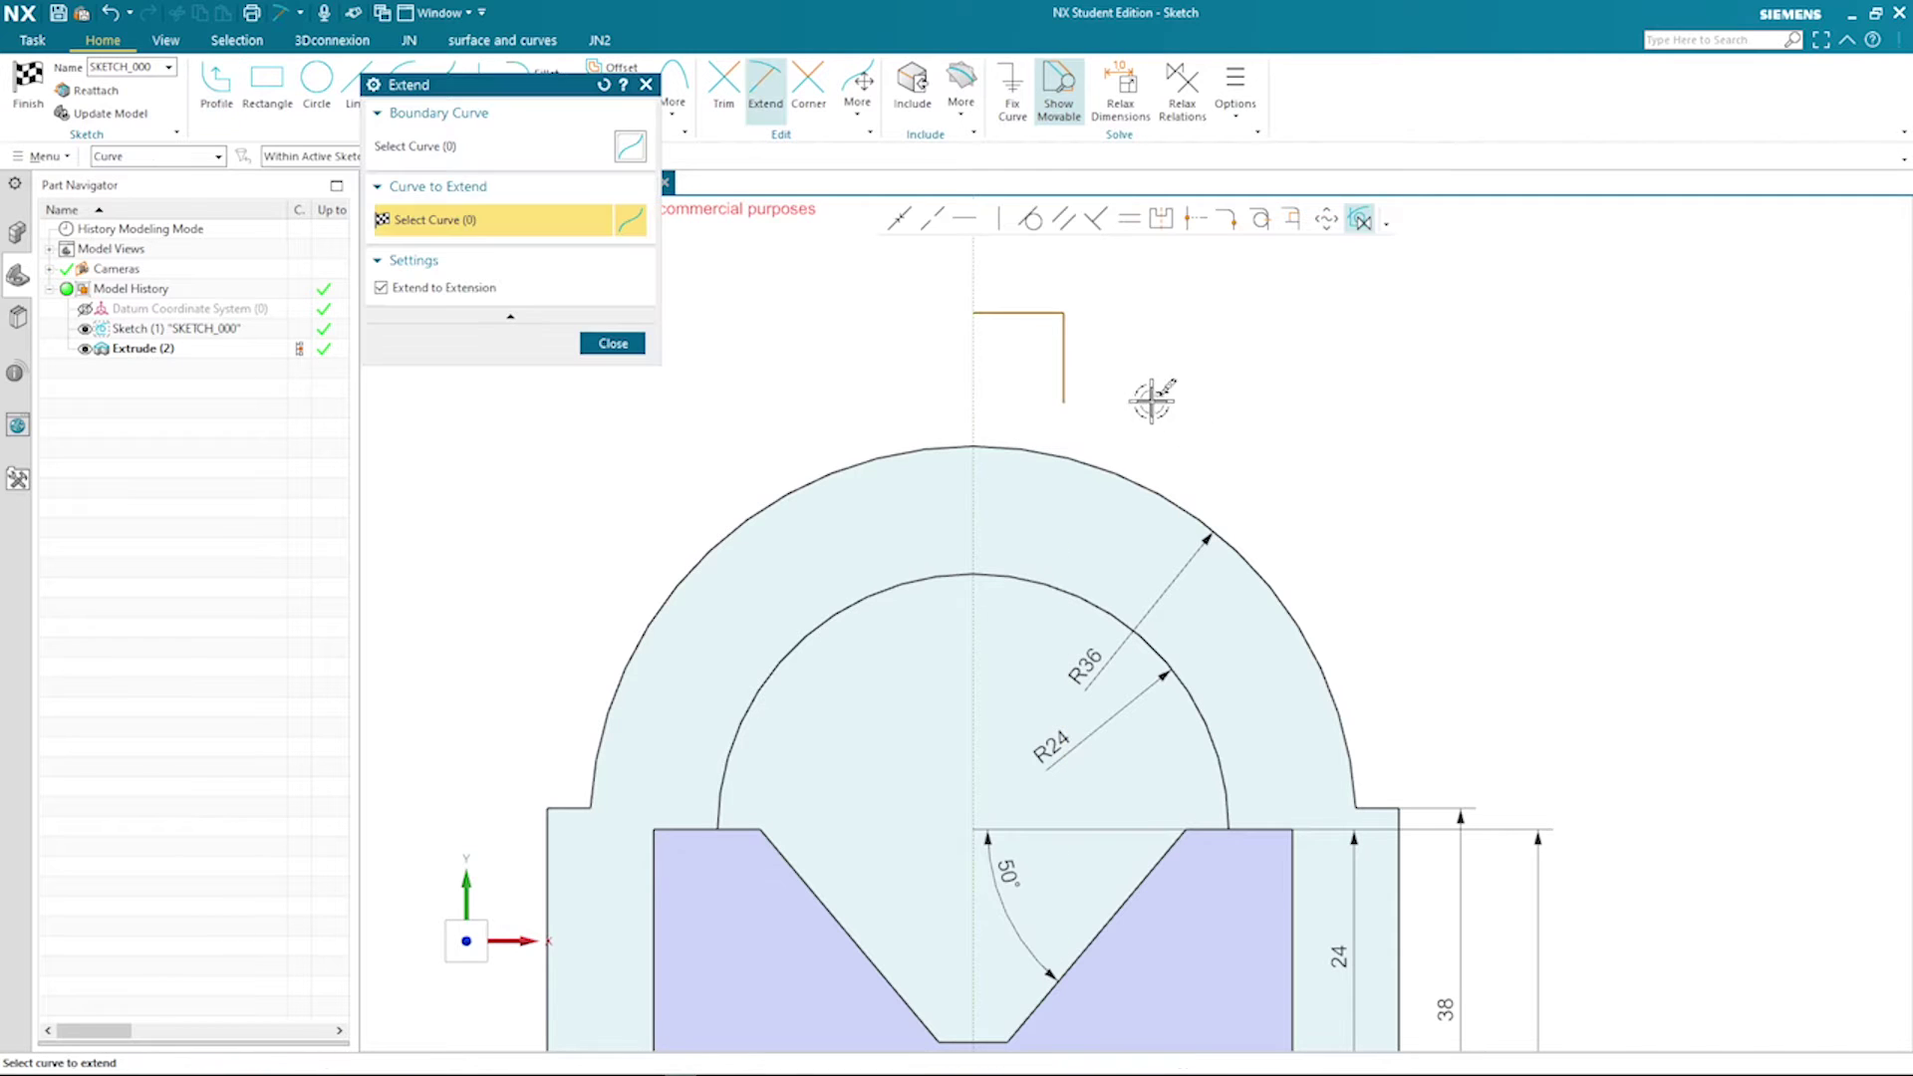
click(1064, 384)
middle_click(1262, 391)
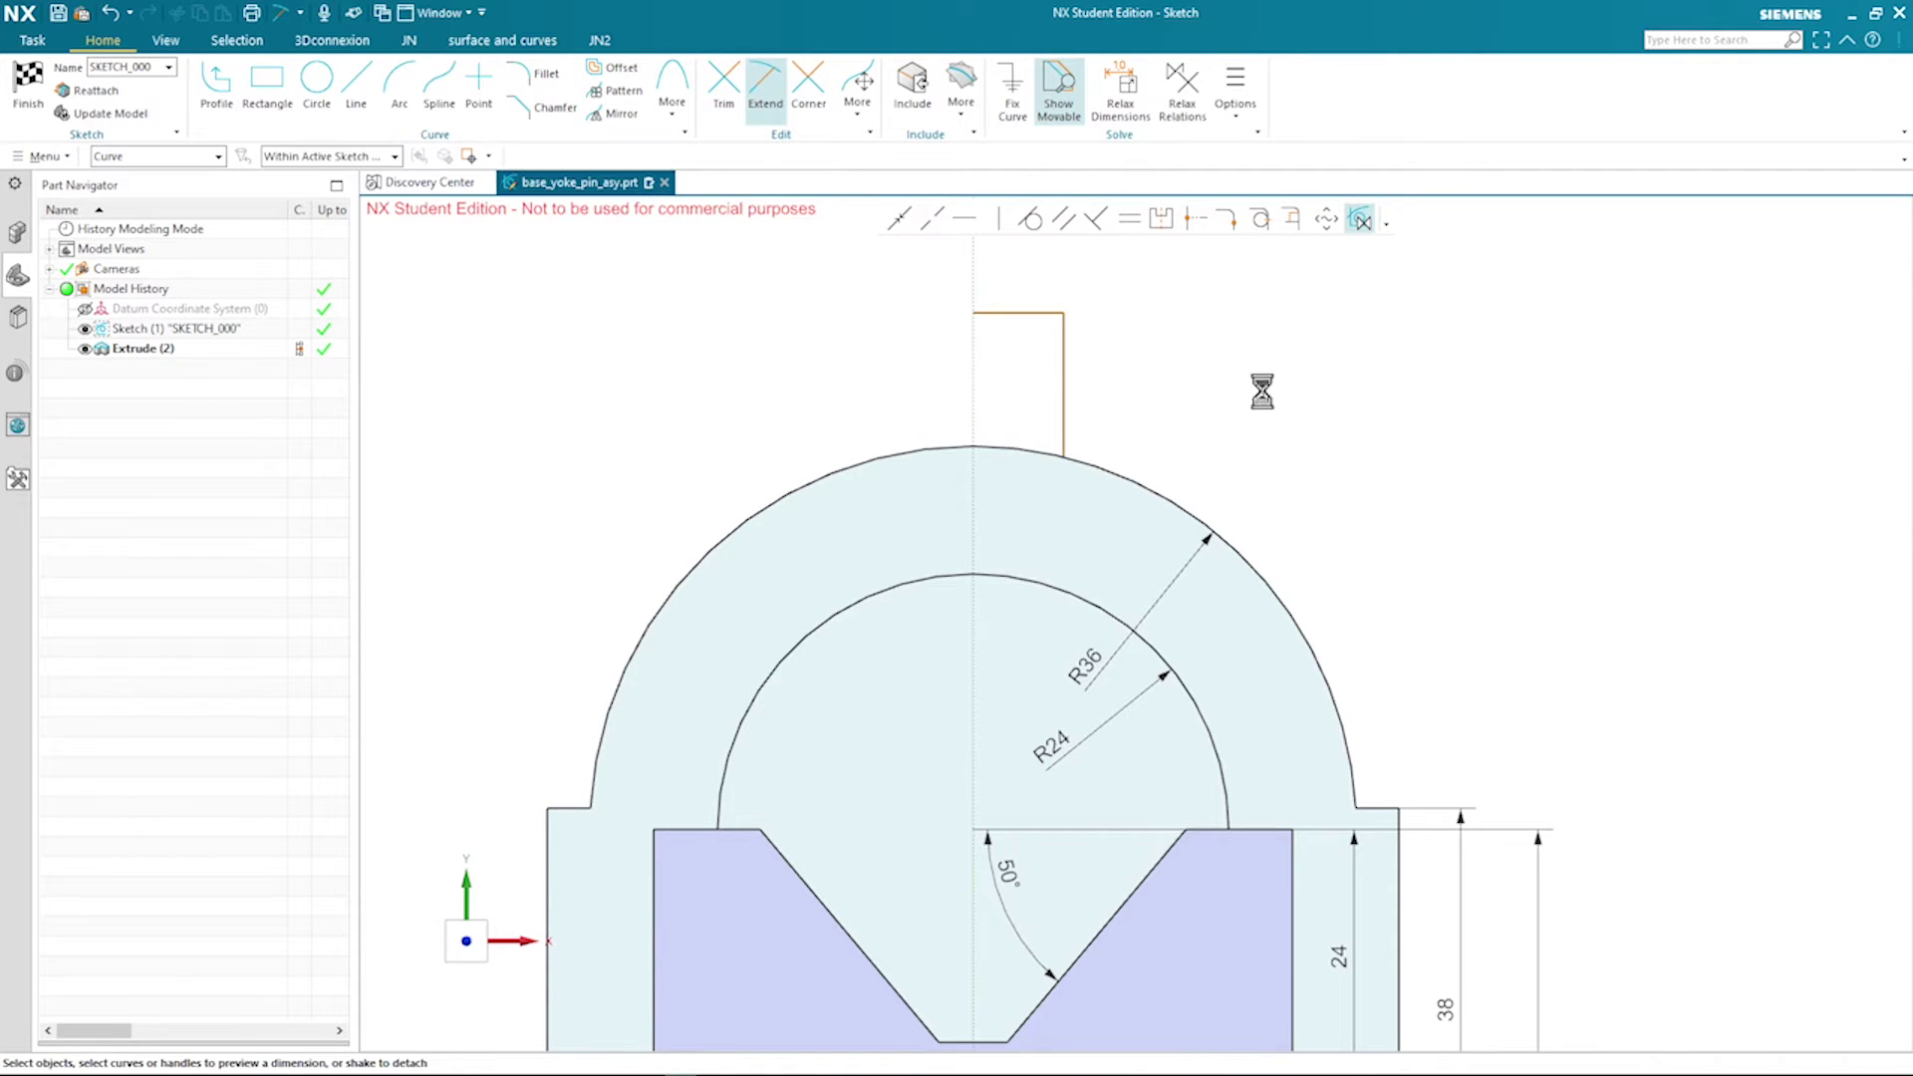
Mirror the vertical and top lines across the vertical centre line
right_click(1262, 392)
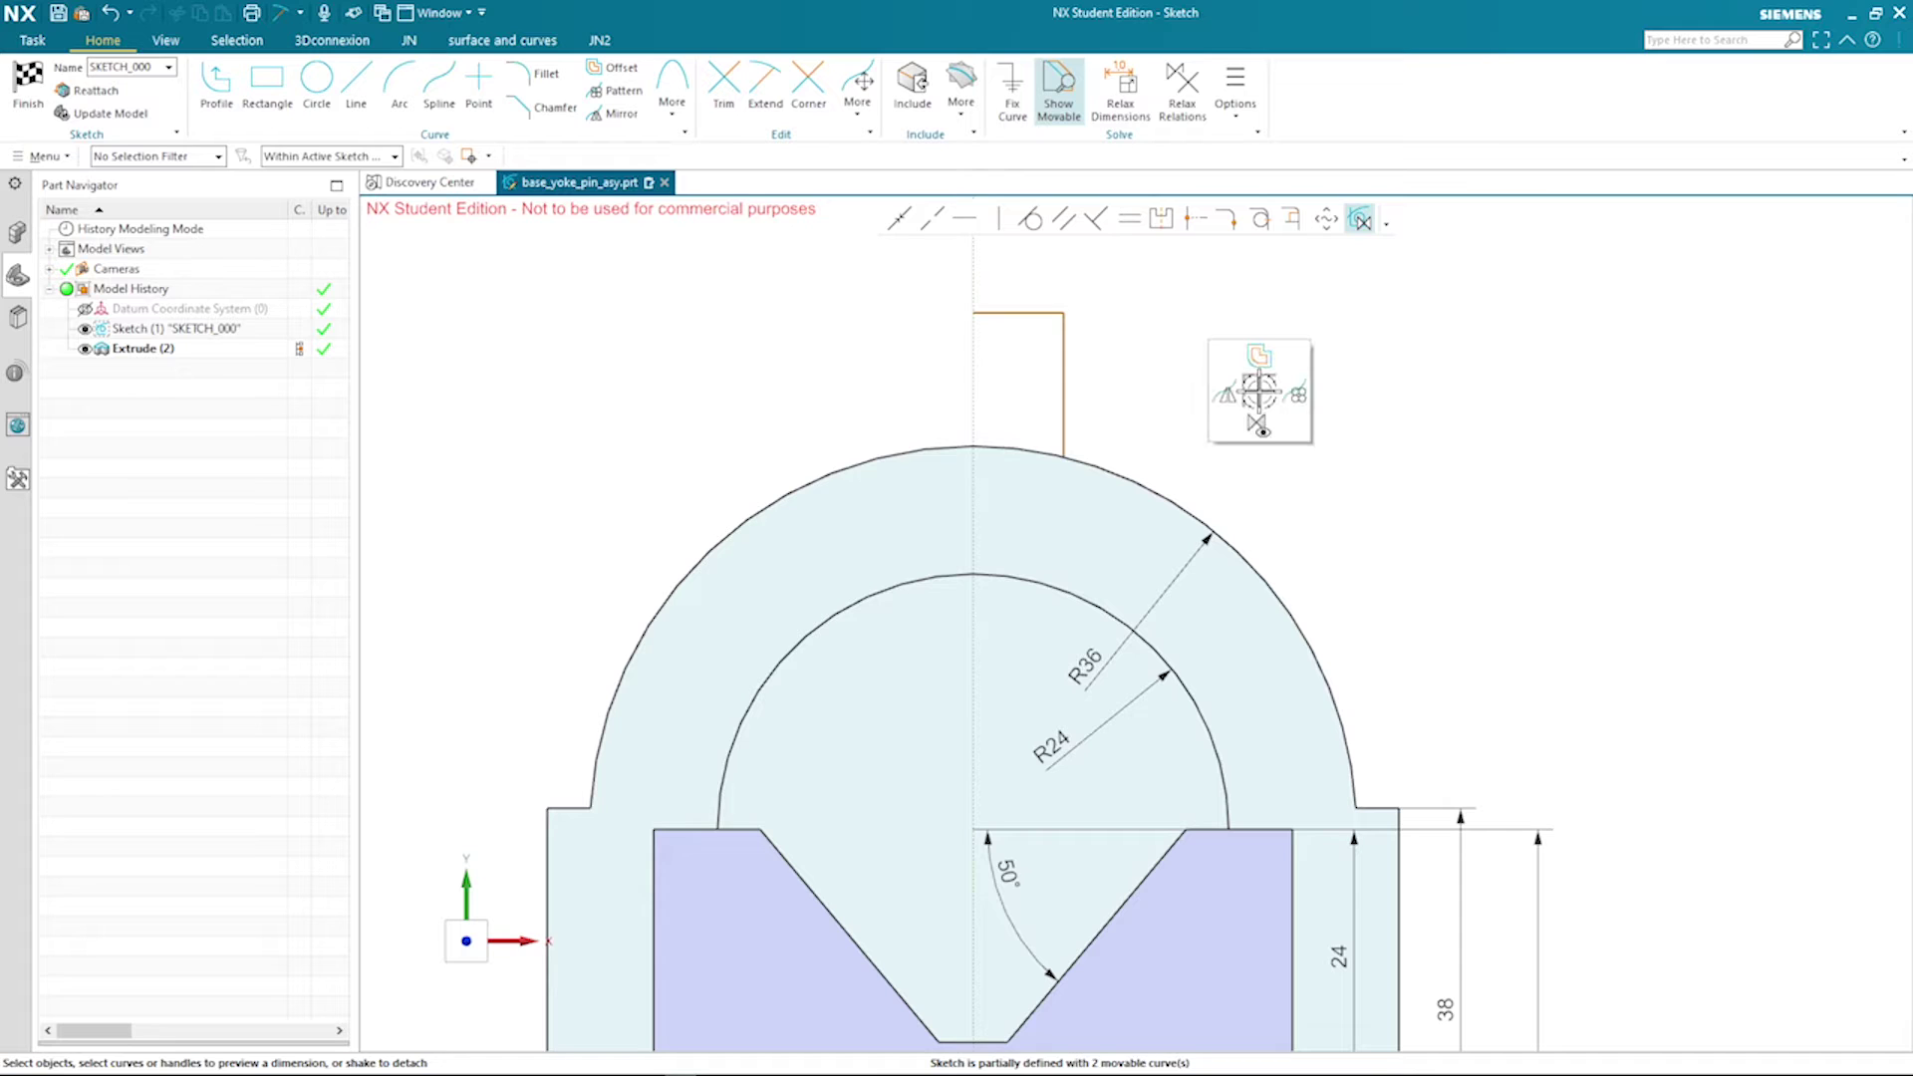
click(1225, 394)
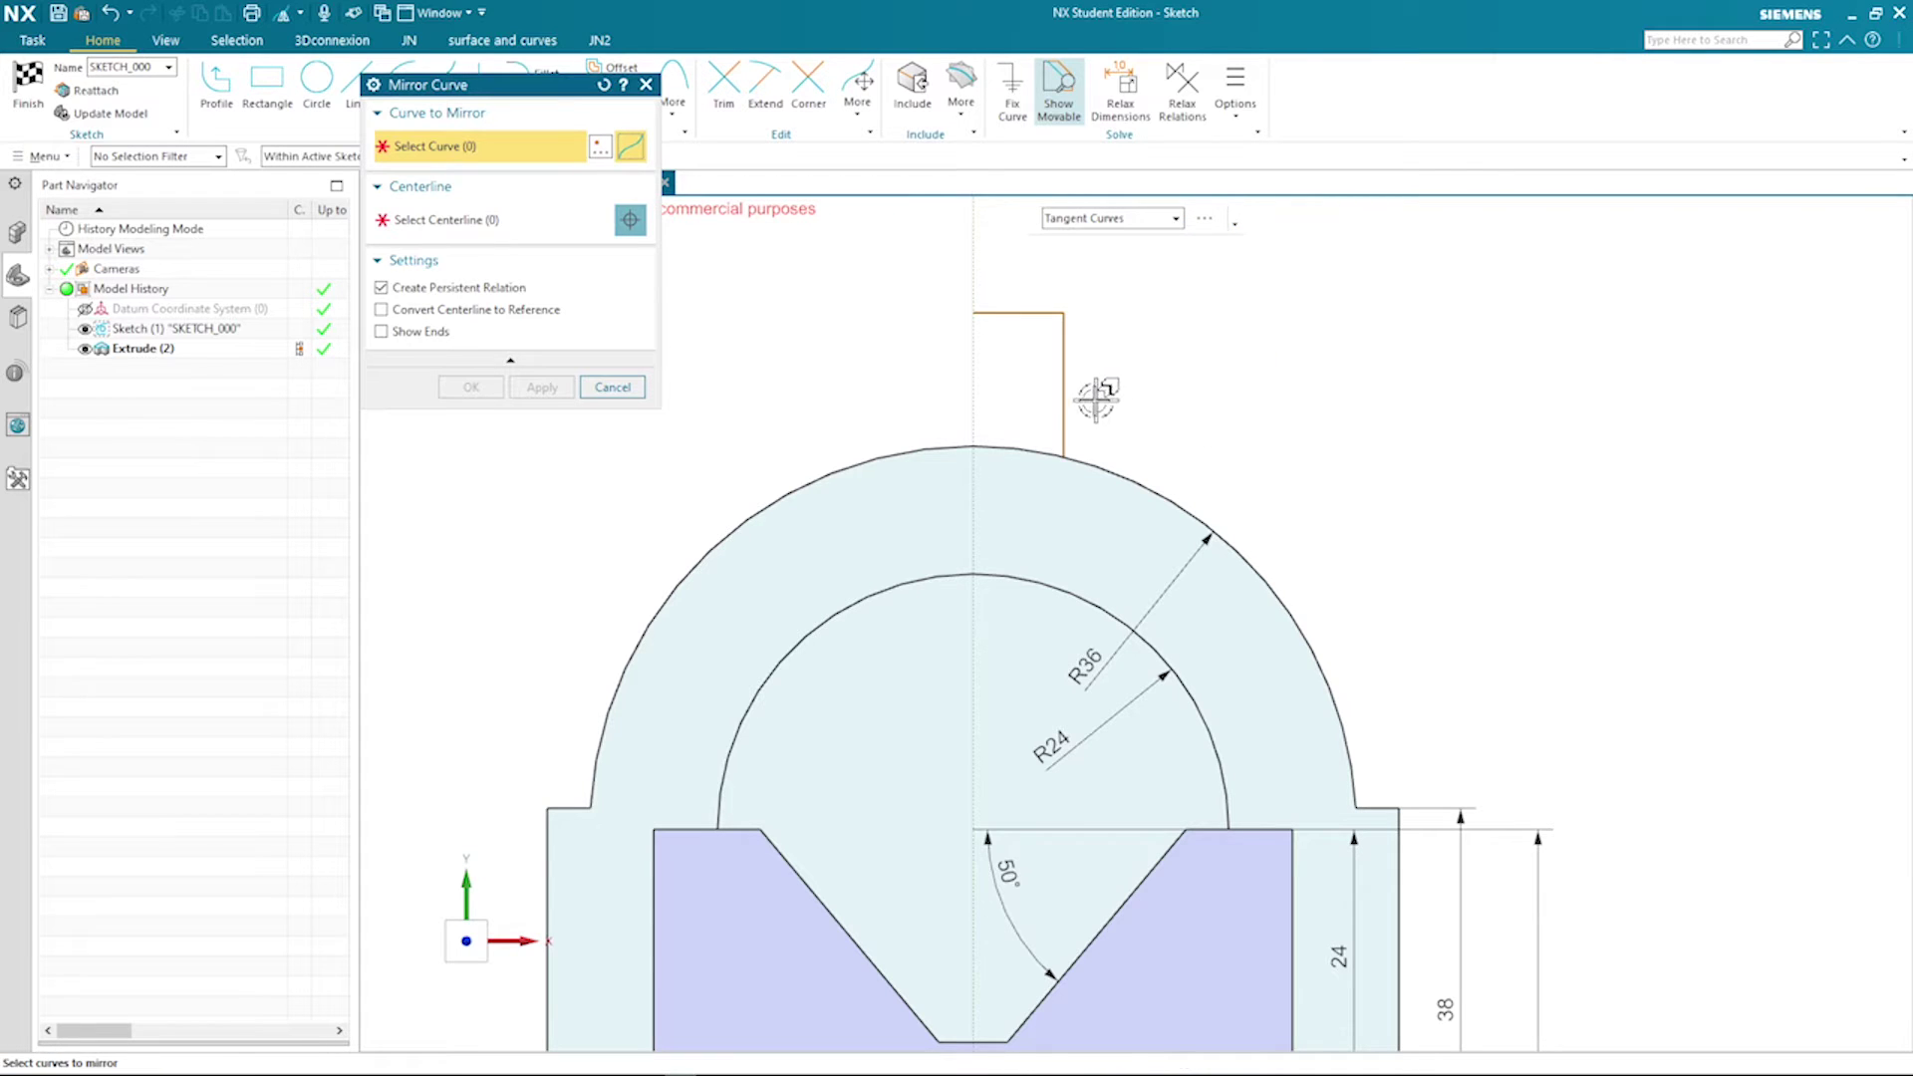
click(1065, 400)
click(1036, 313)
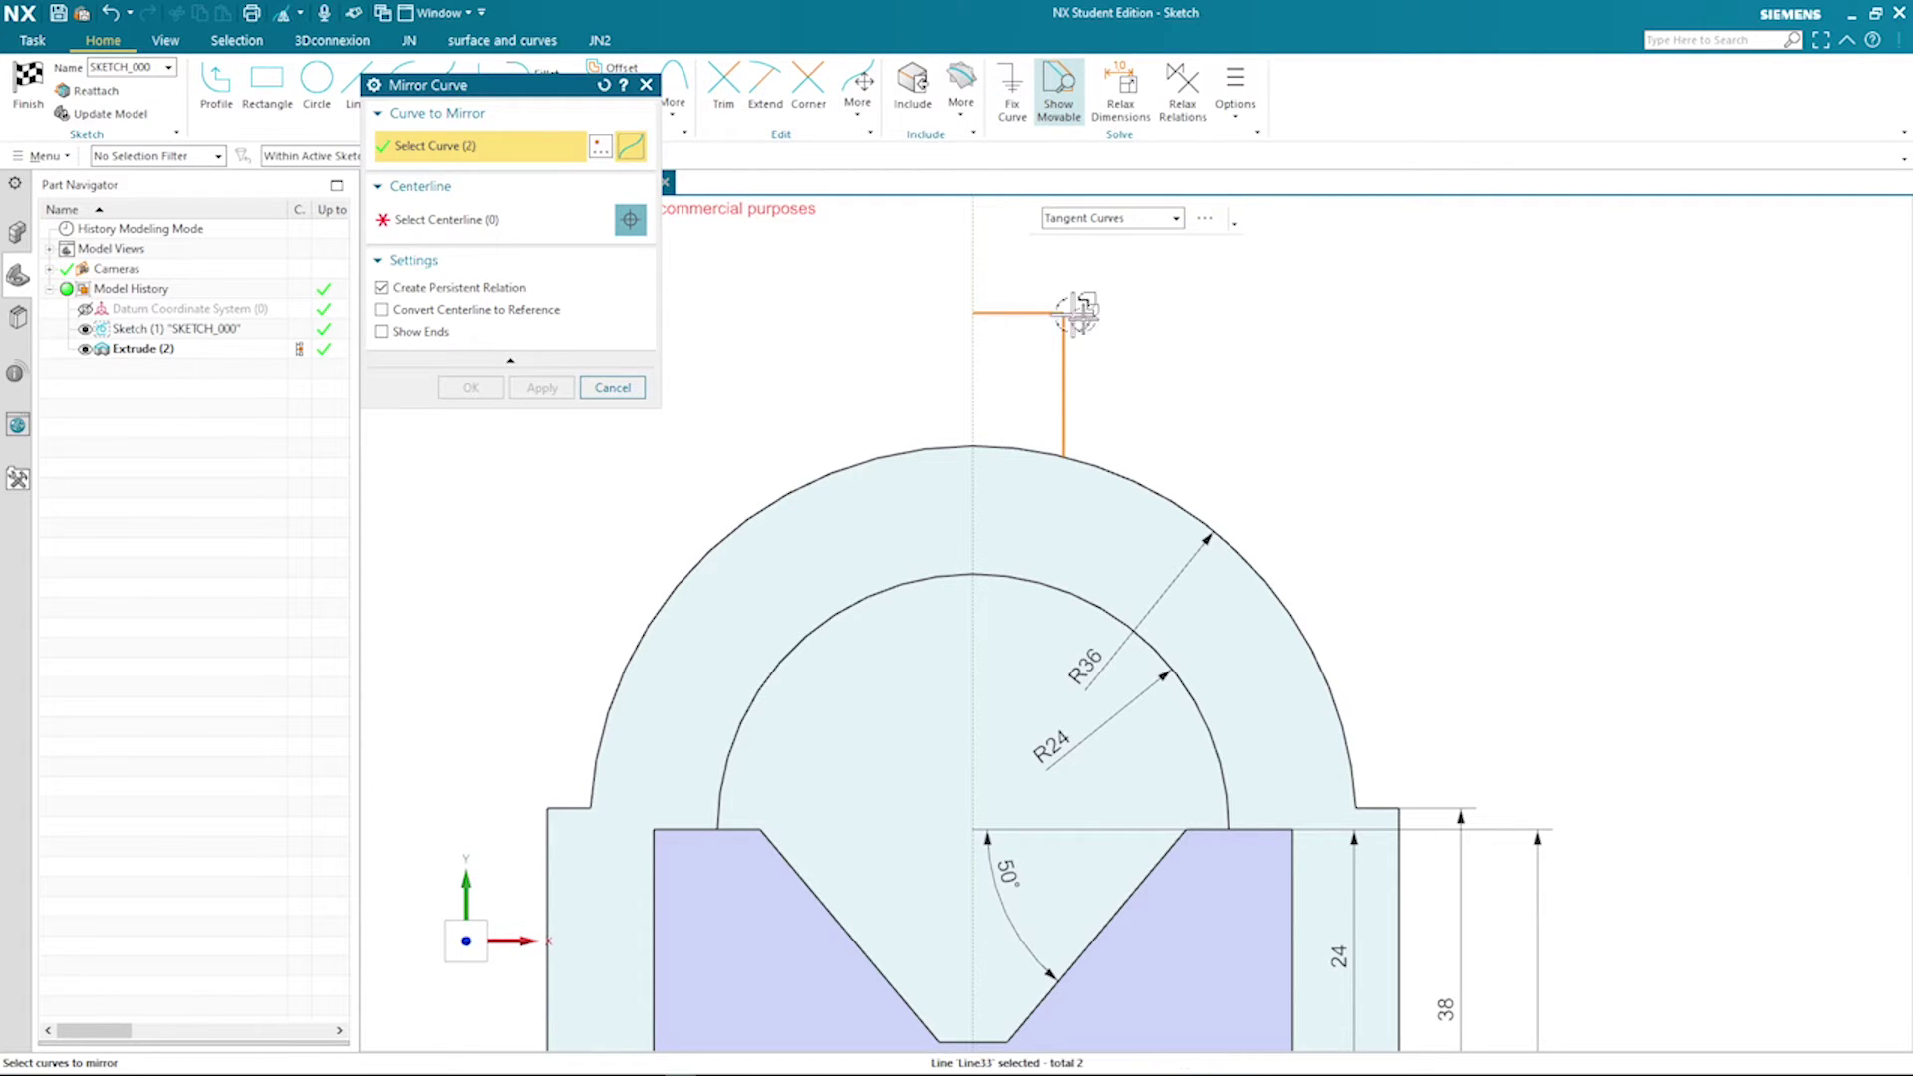
middle_click(1138, 377)
click(973, 398)
middle_click(978, 391)
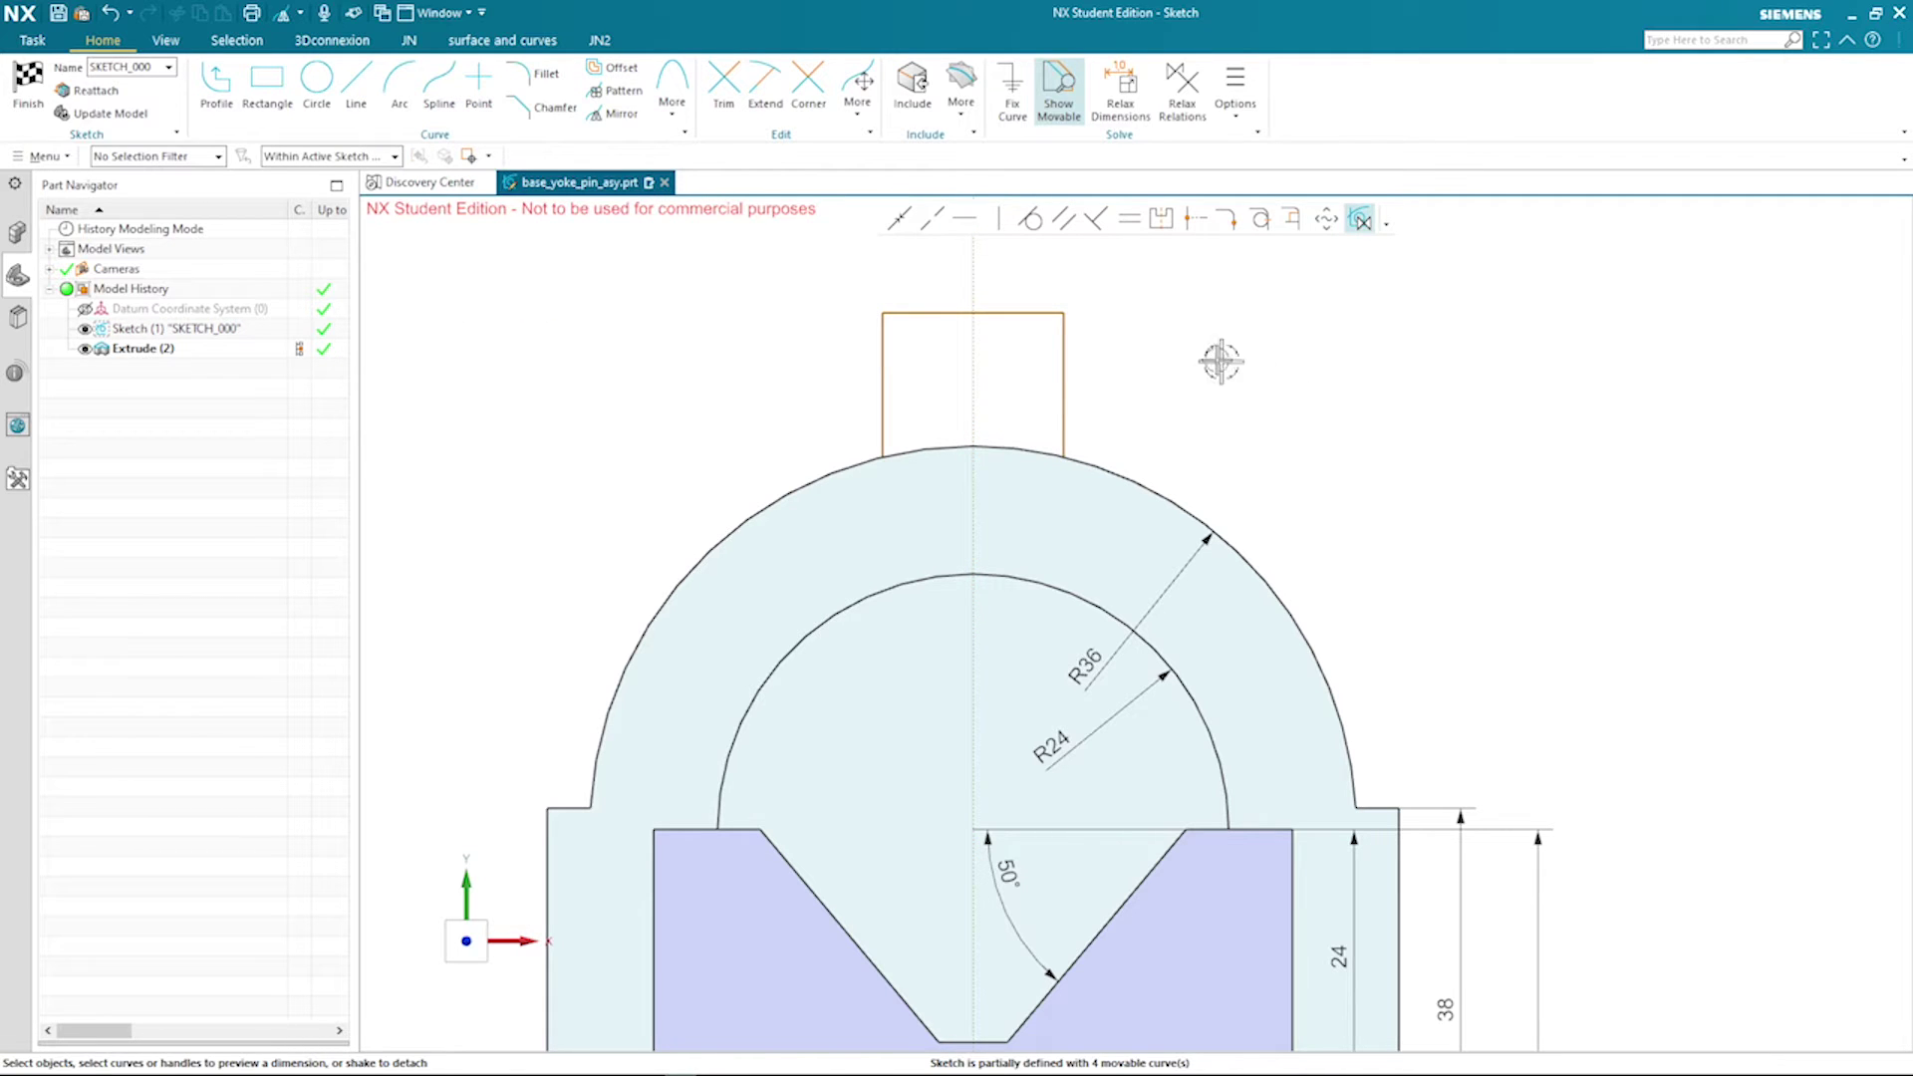
Dimension the boss width between its two sides as 24
click(1064, 385)
click(882, 416)
click(978, 424)
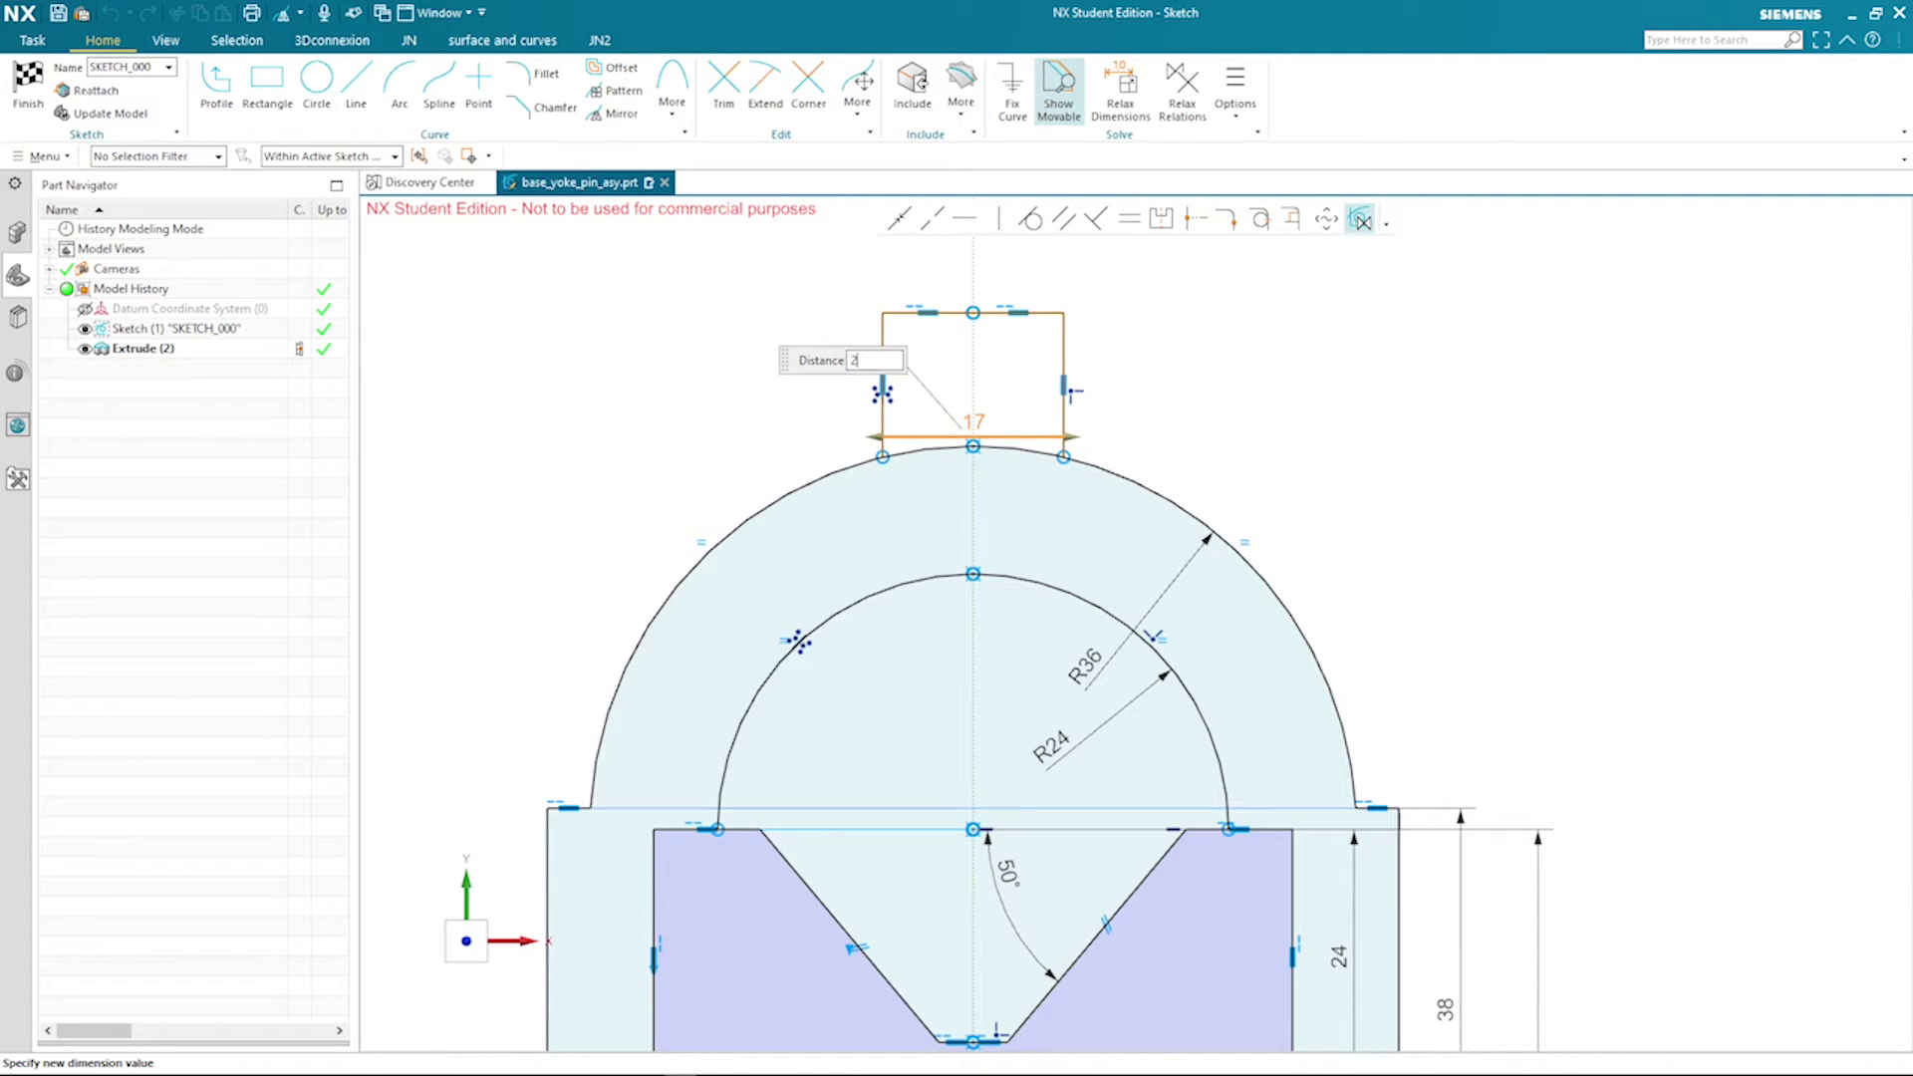
key(Return)
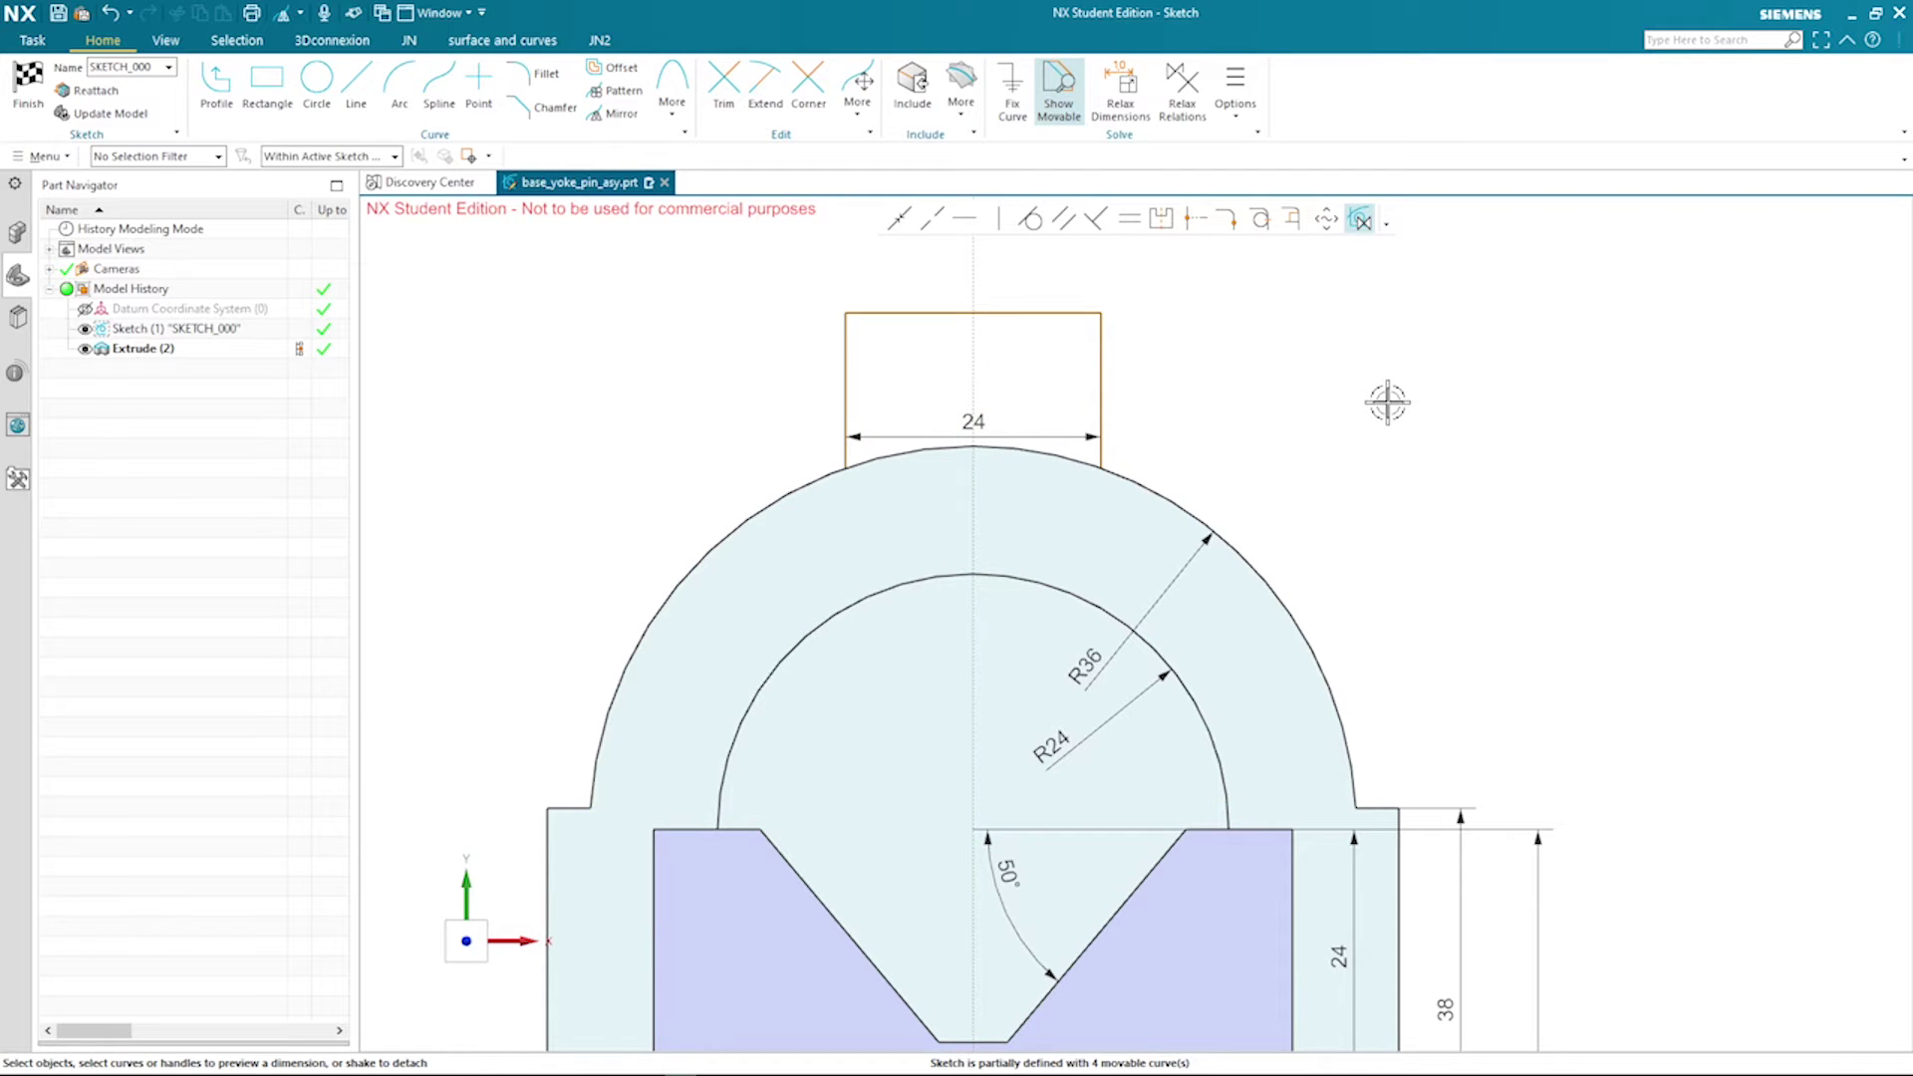
click(1076, 312)
Dimension the boss top to the yoke's bottom line as 80 and move the 24 dimension above
scroll(1414, 657, down, 2)
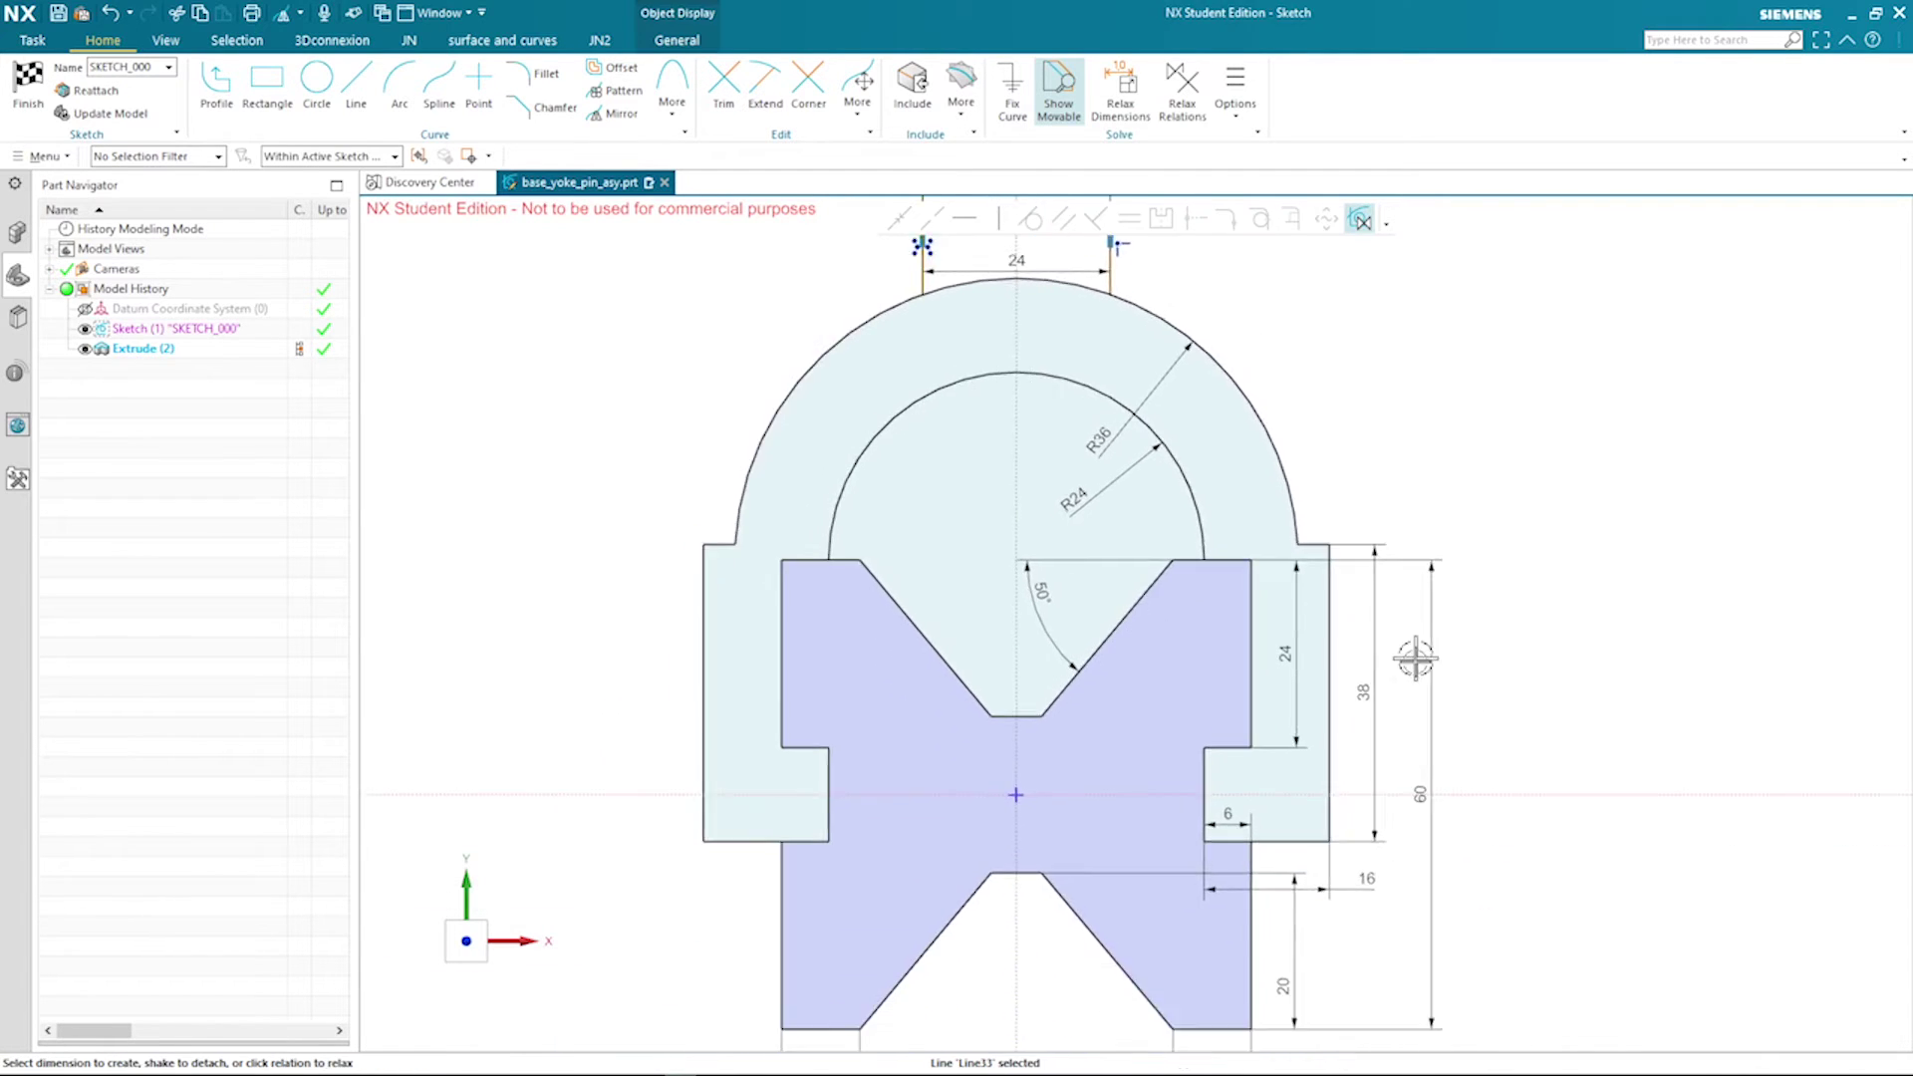
scroll(1414, 657, down, 1)
click(1302, 751)
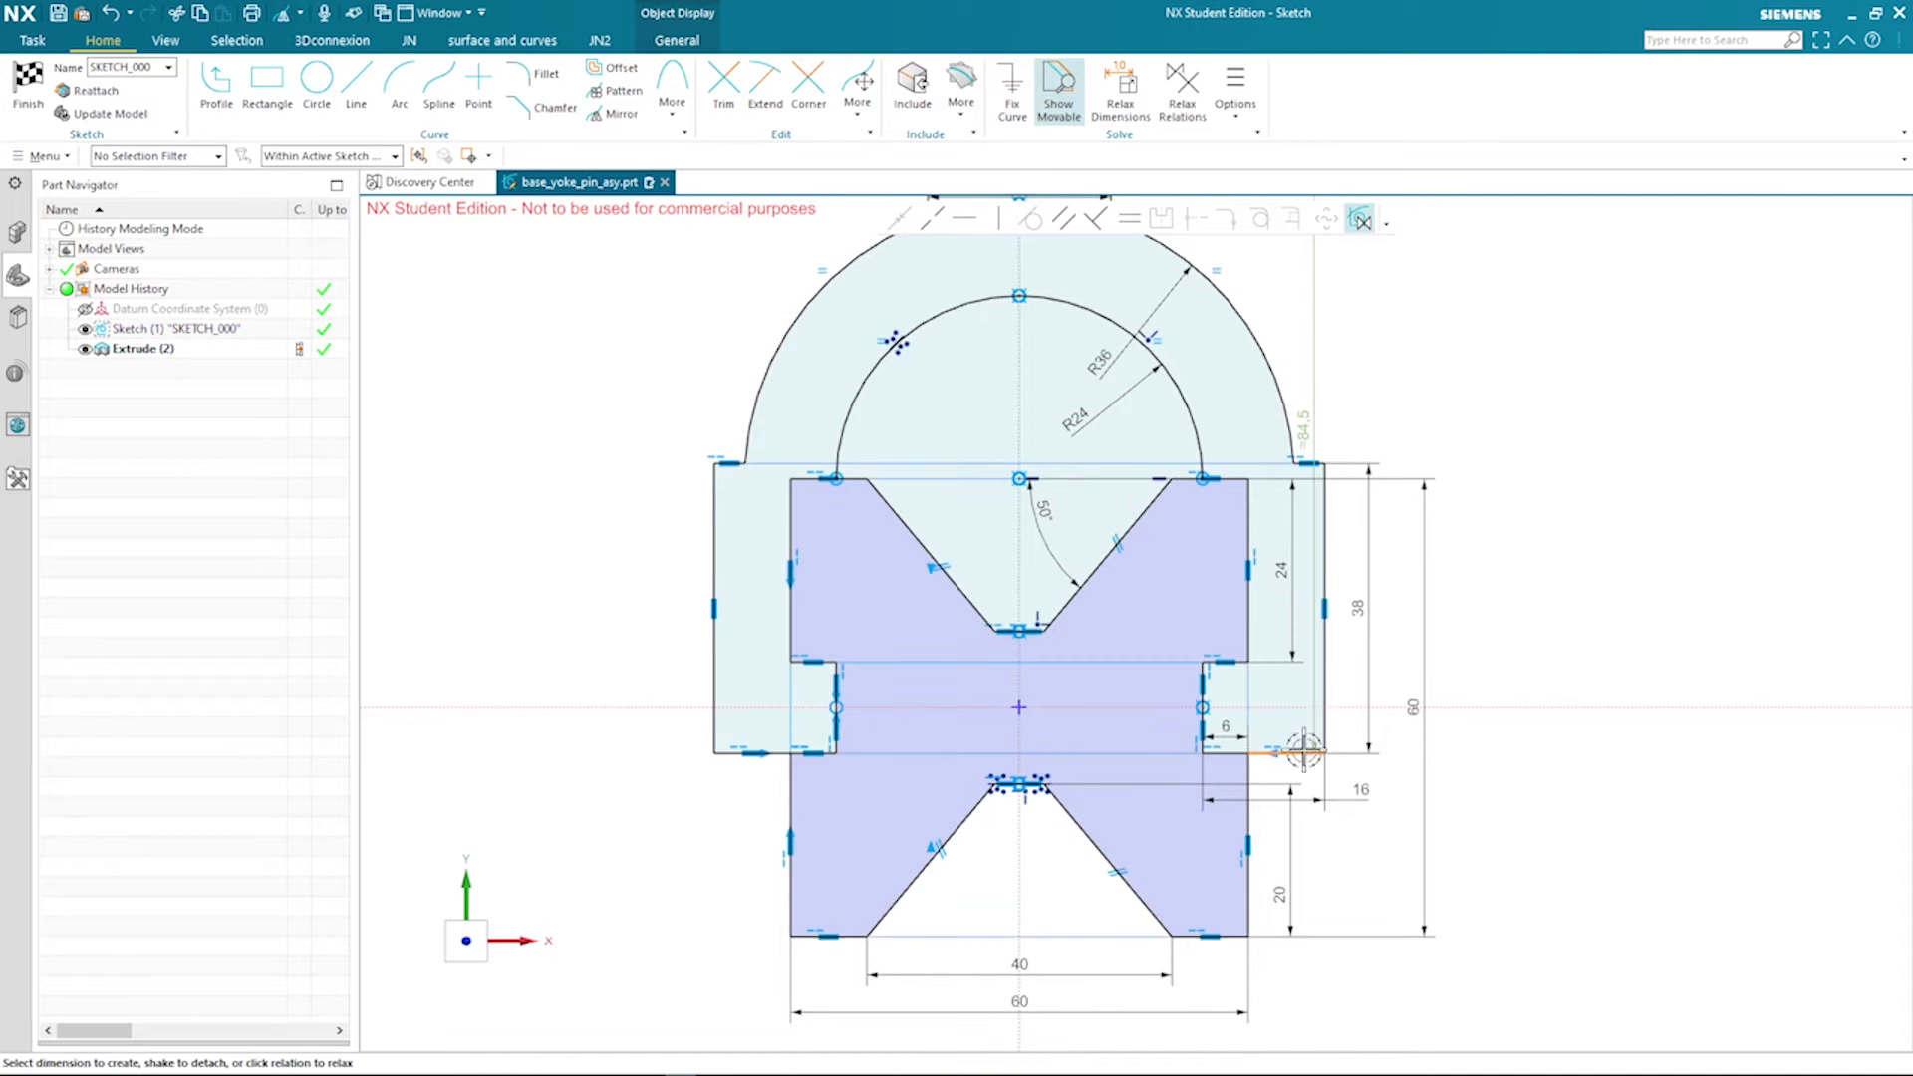
drag(1305, 423, 1493, 424)
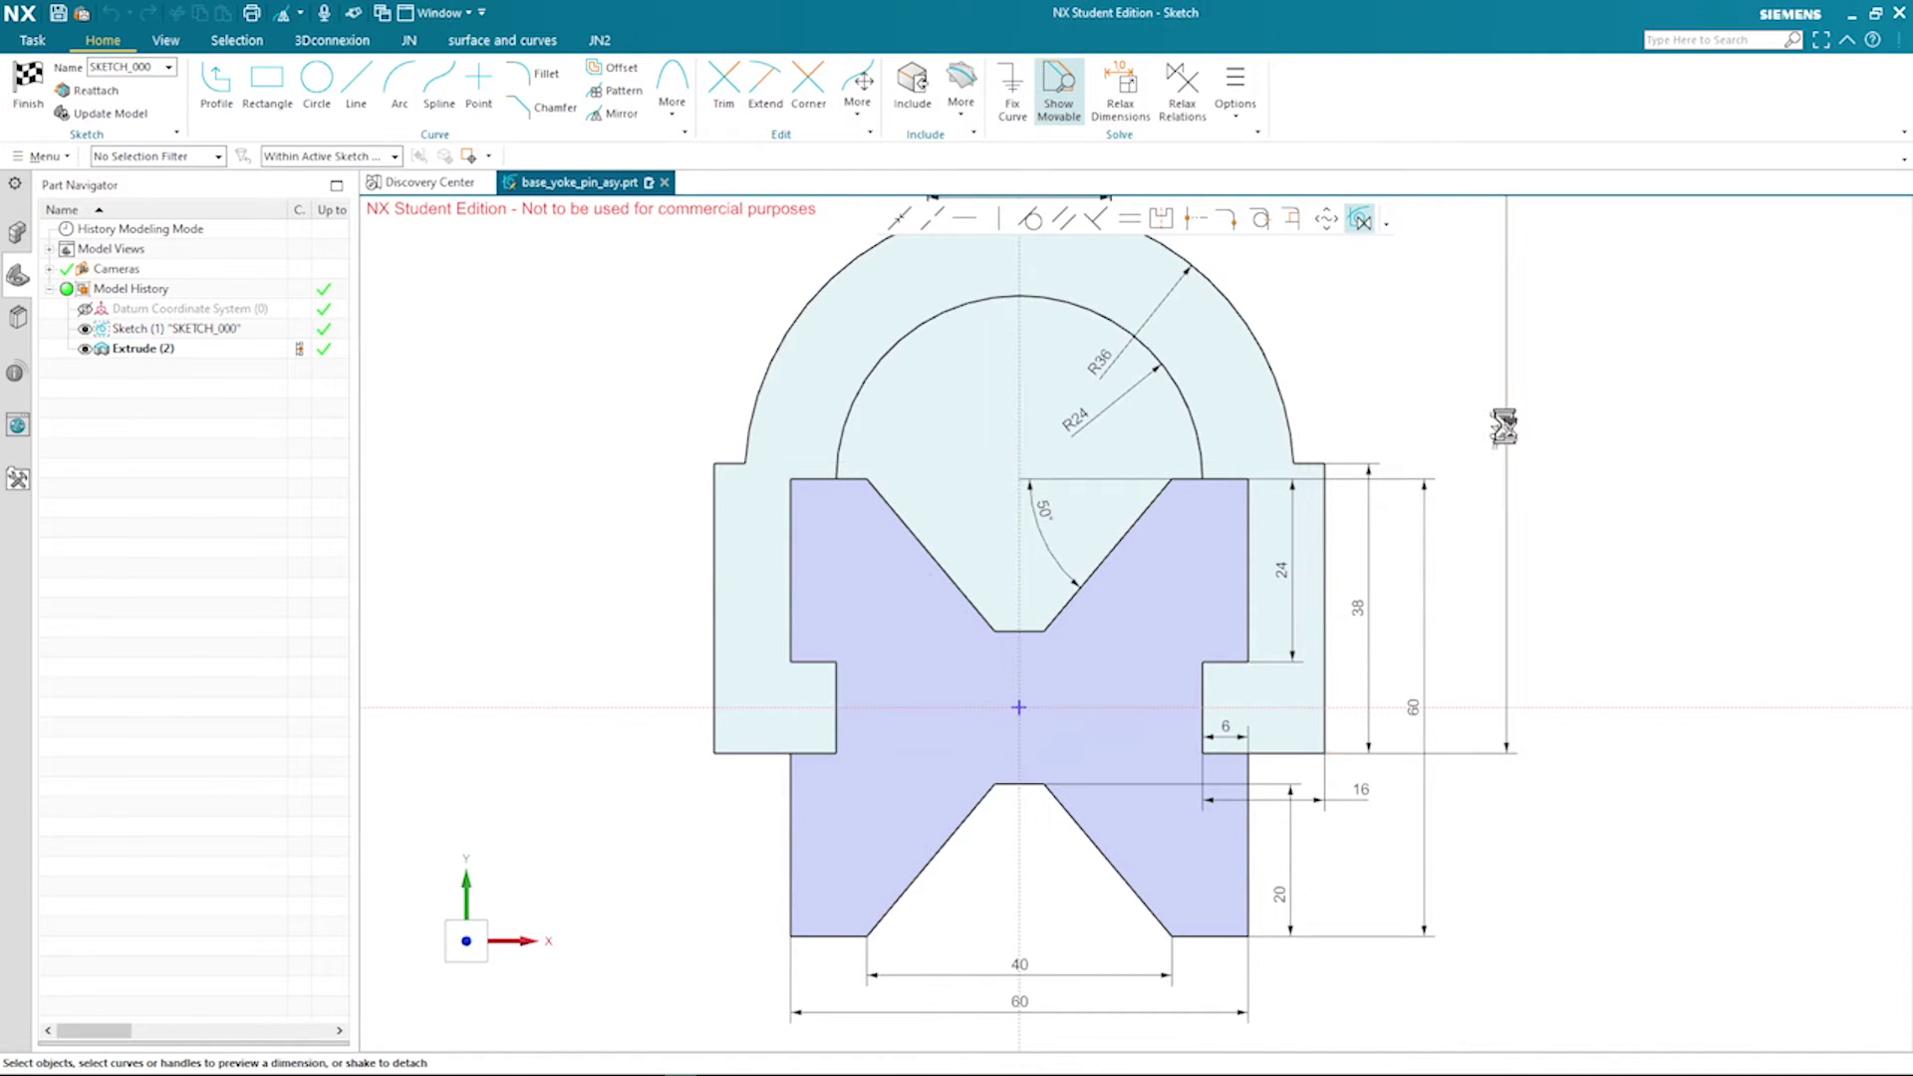
click(1498, 411)
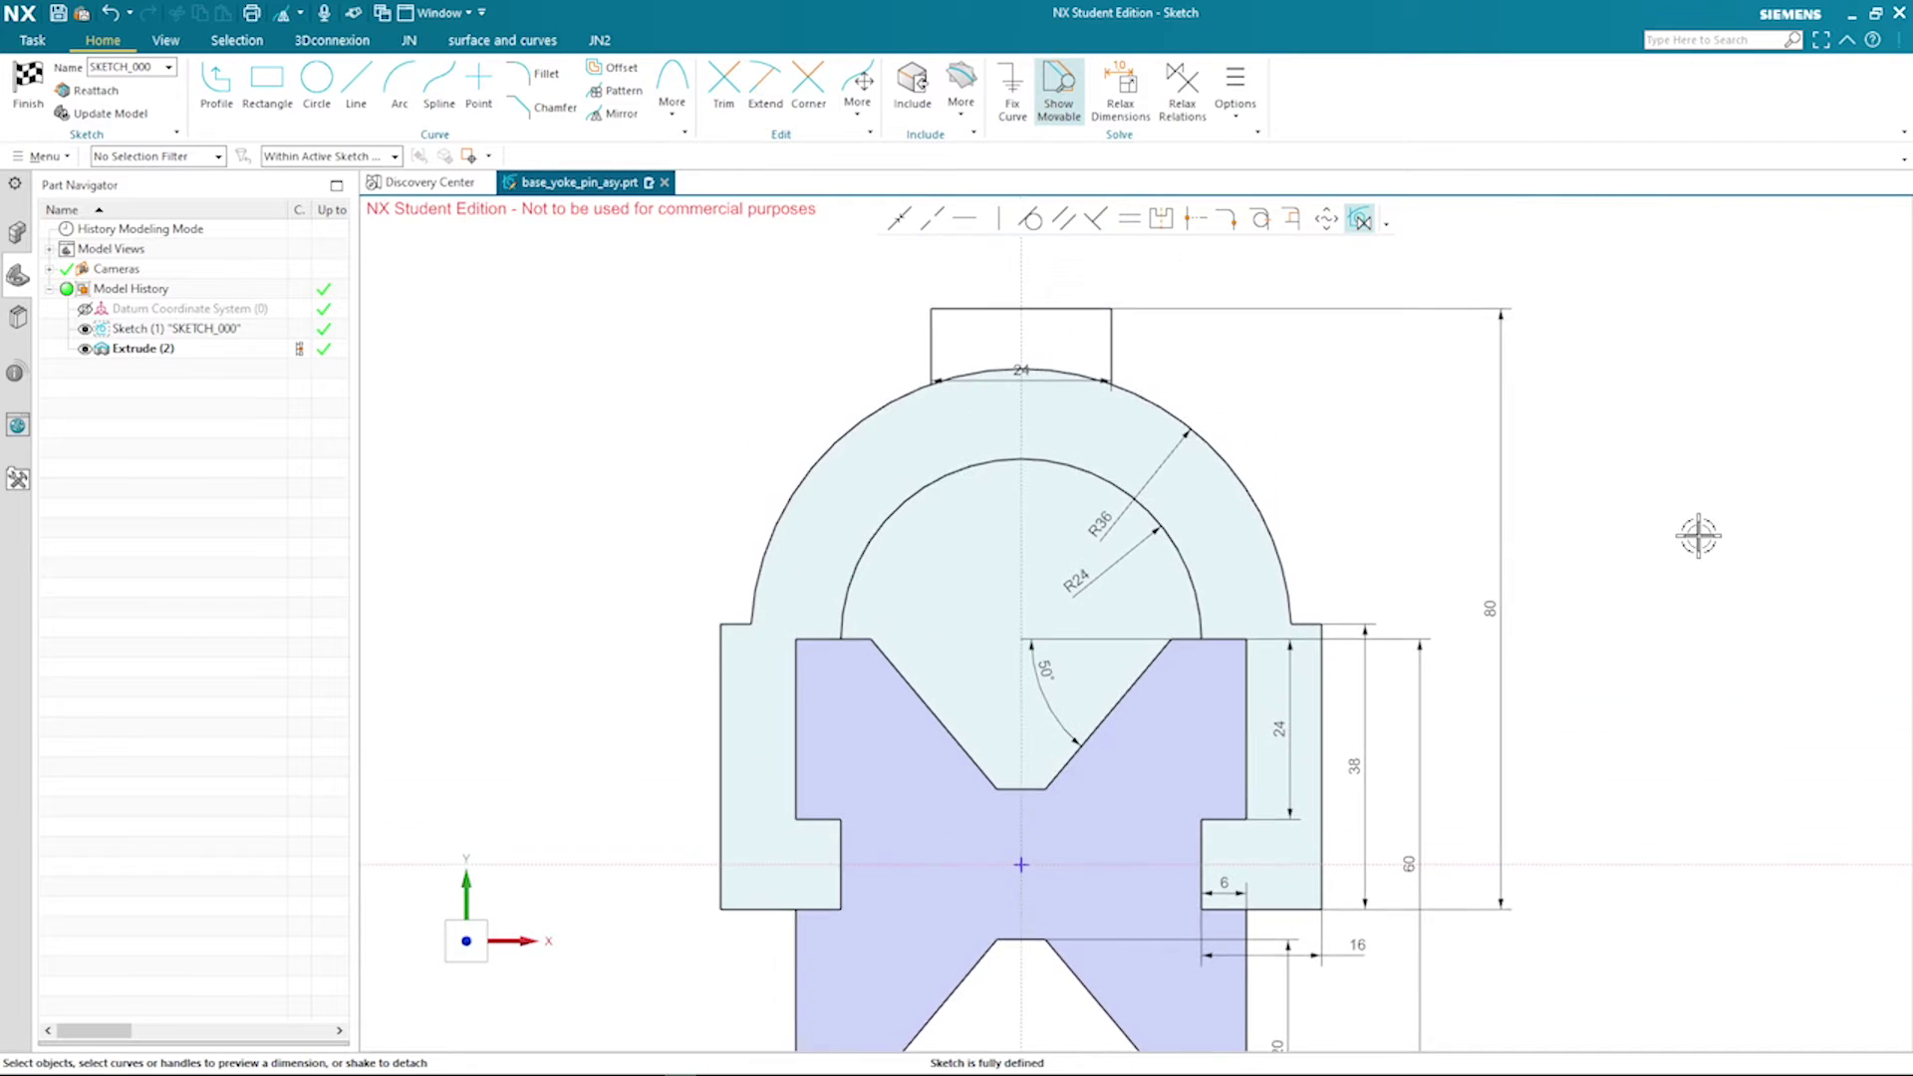
drag(1012, 391, 1017, 284)
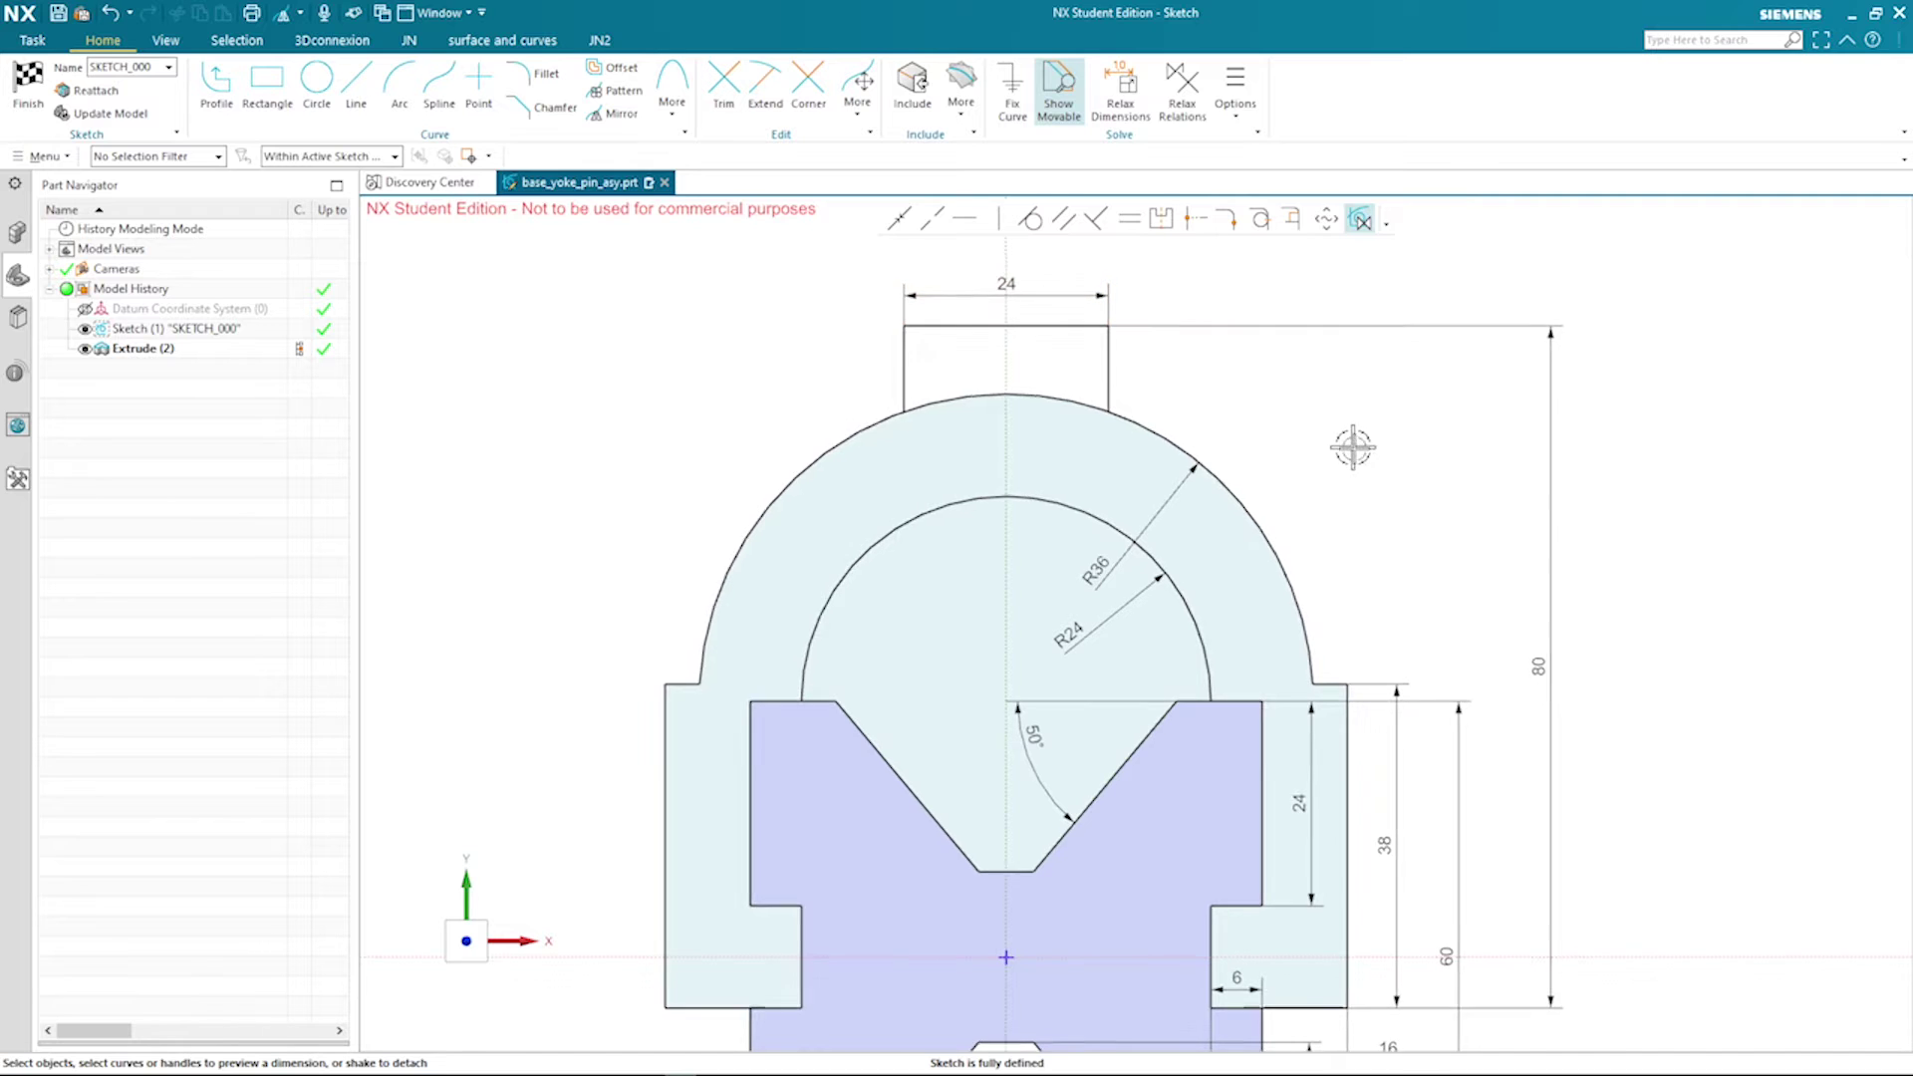
Begin a new rectangle with its first corner on the vertical centre axis
scroll(1449, 488, down, 2)
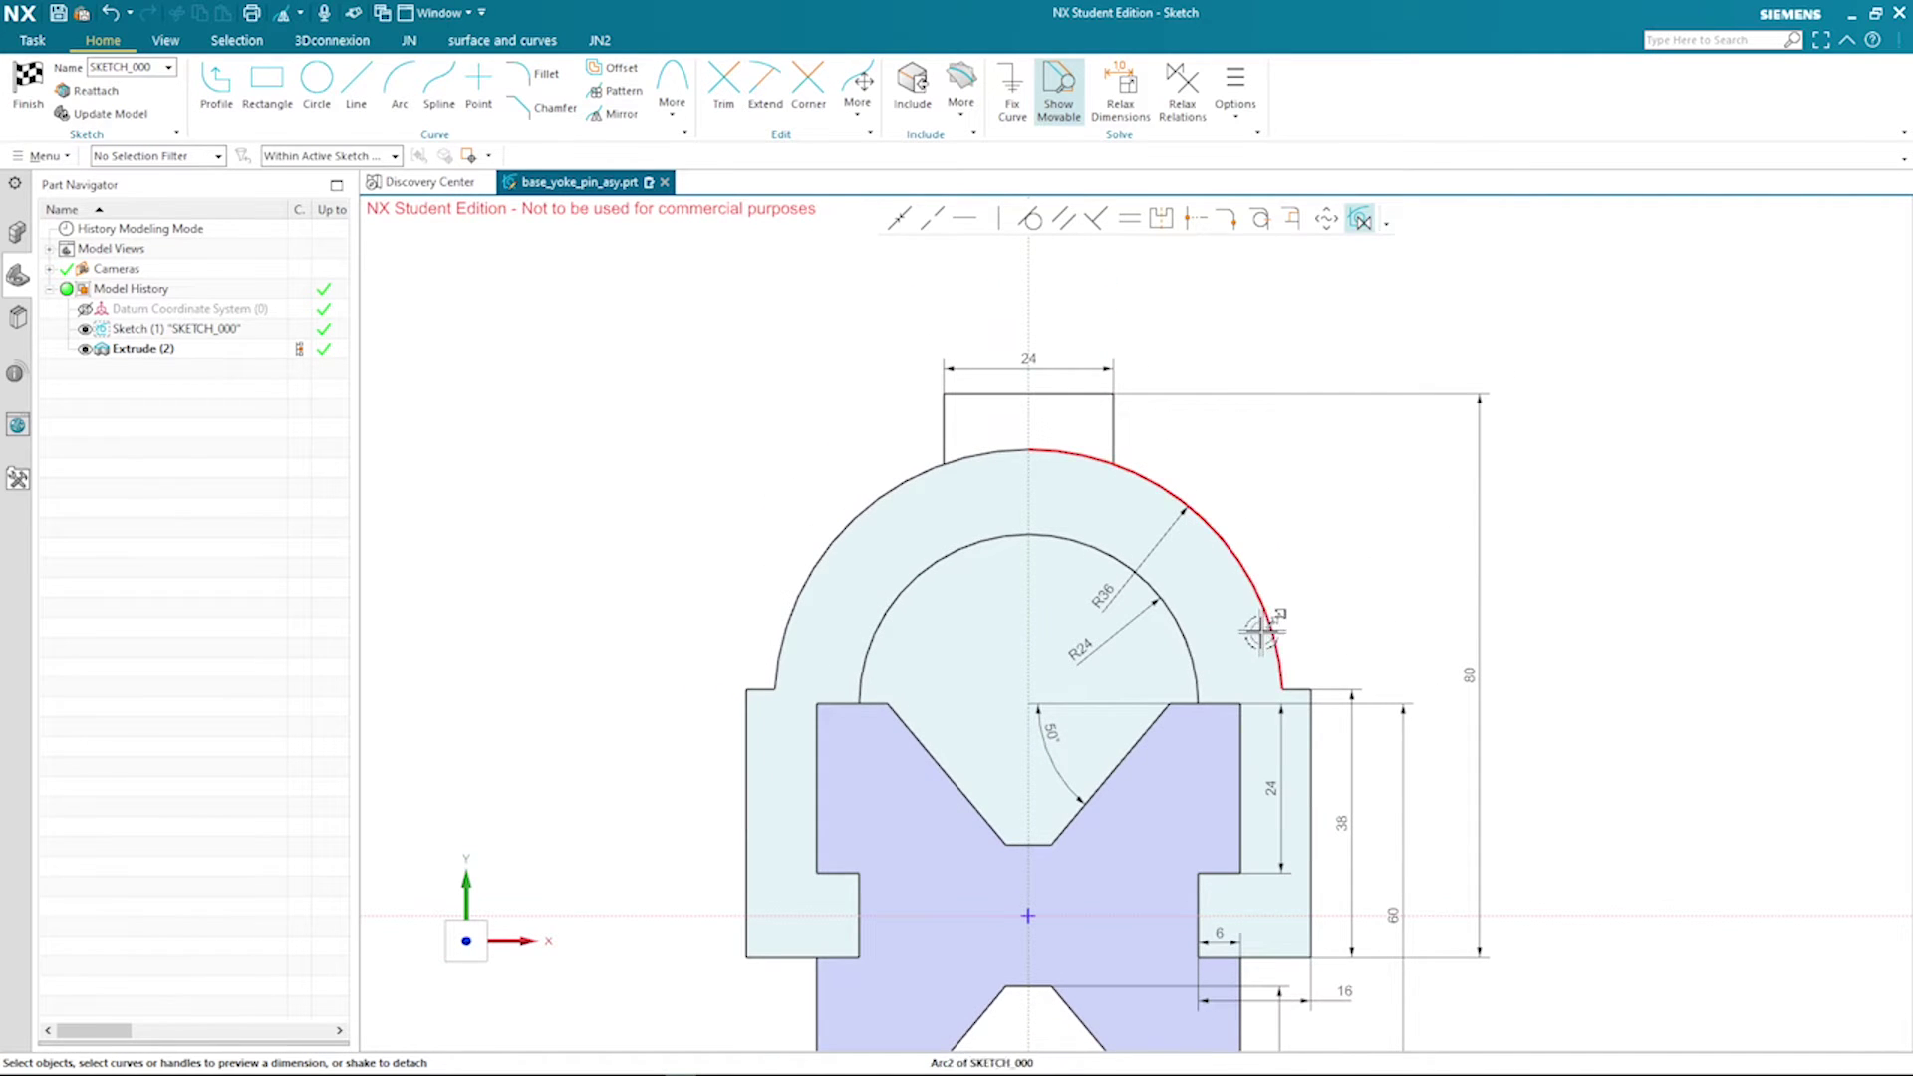
scroll(1494, 498, up, 1)
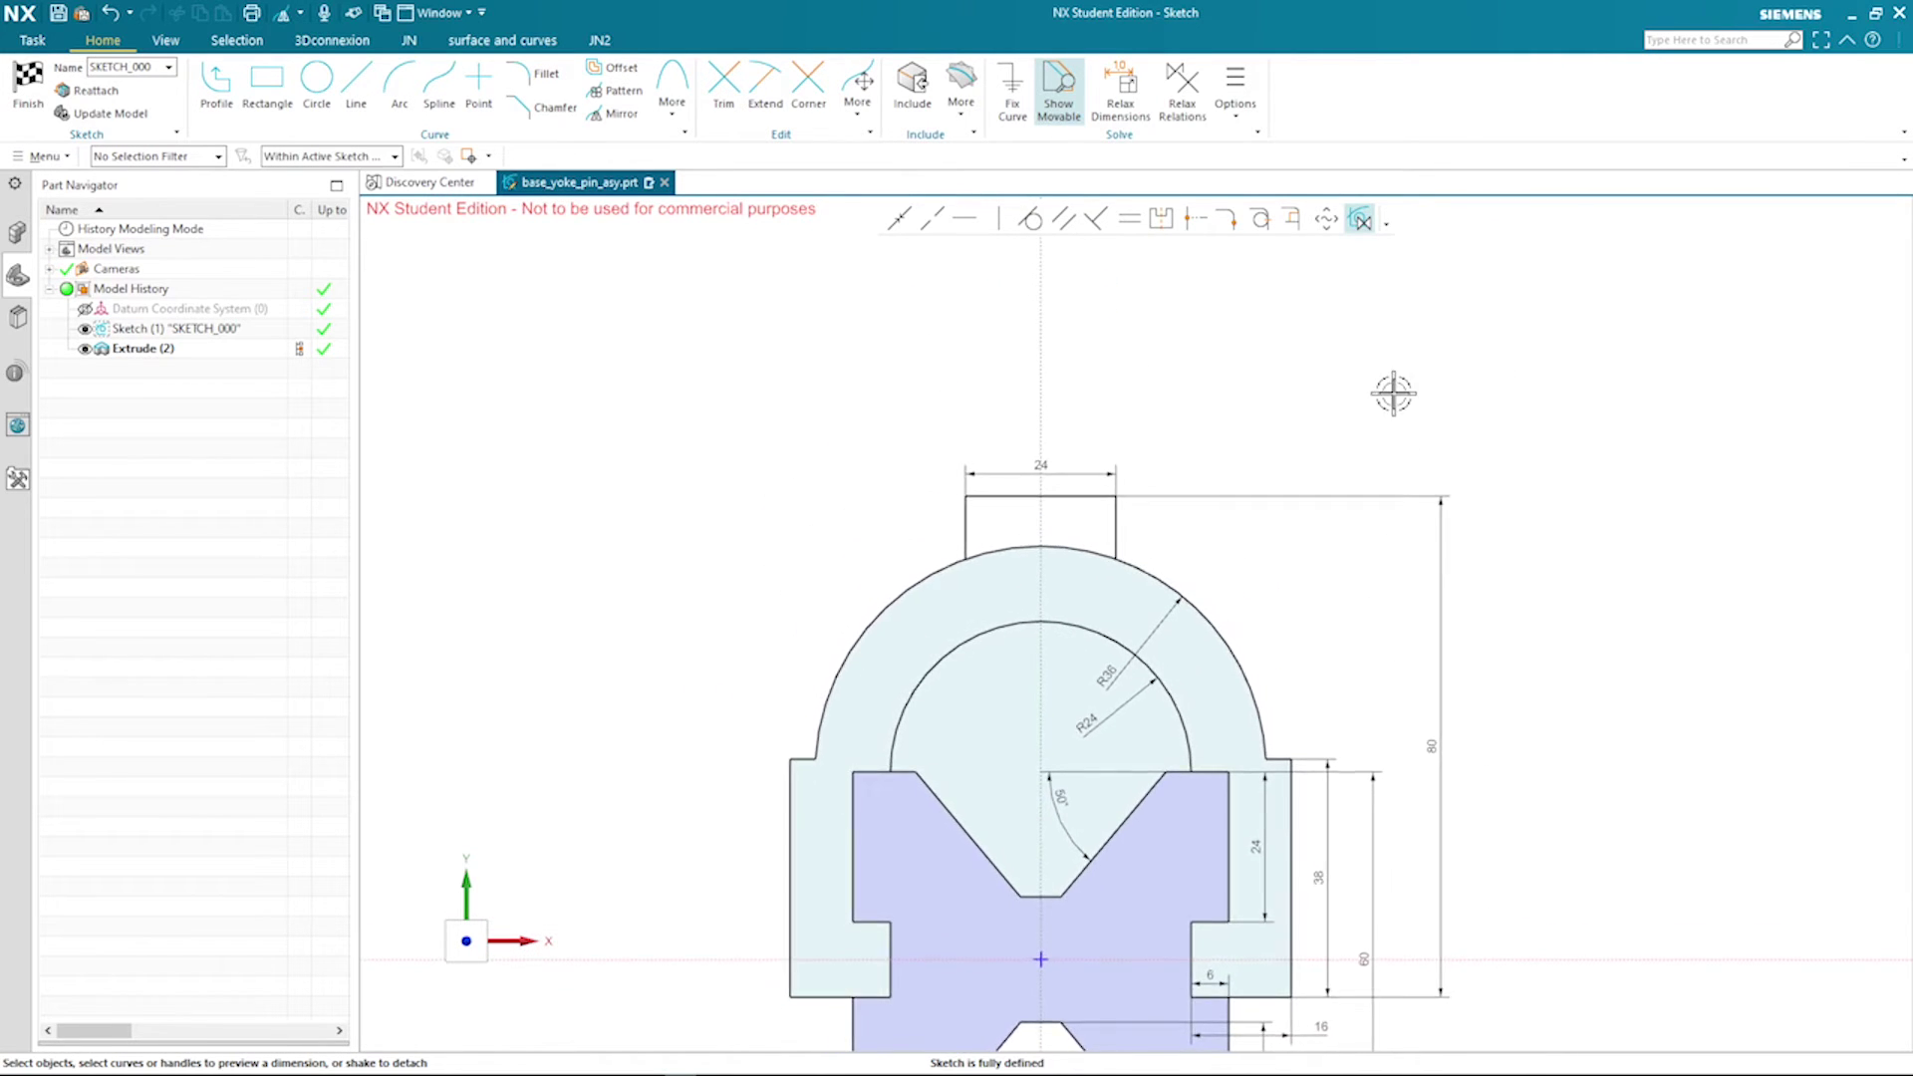
click(1333, 377)
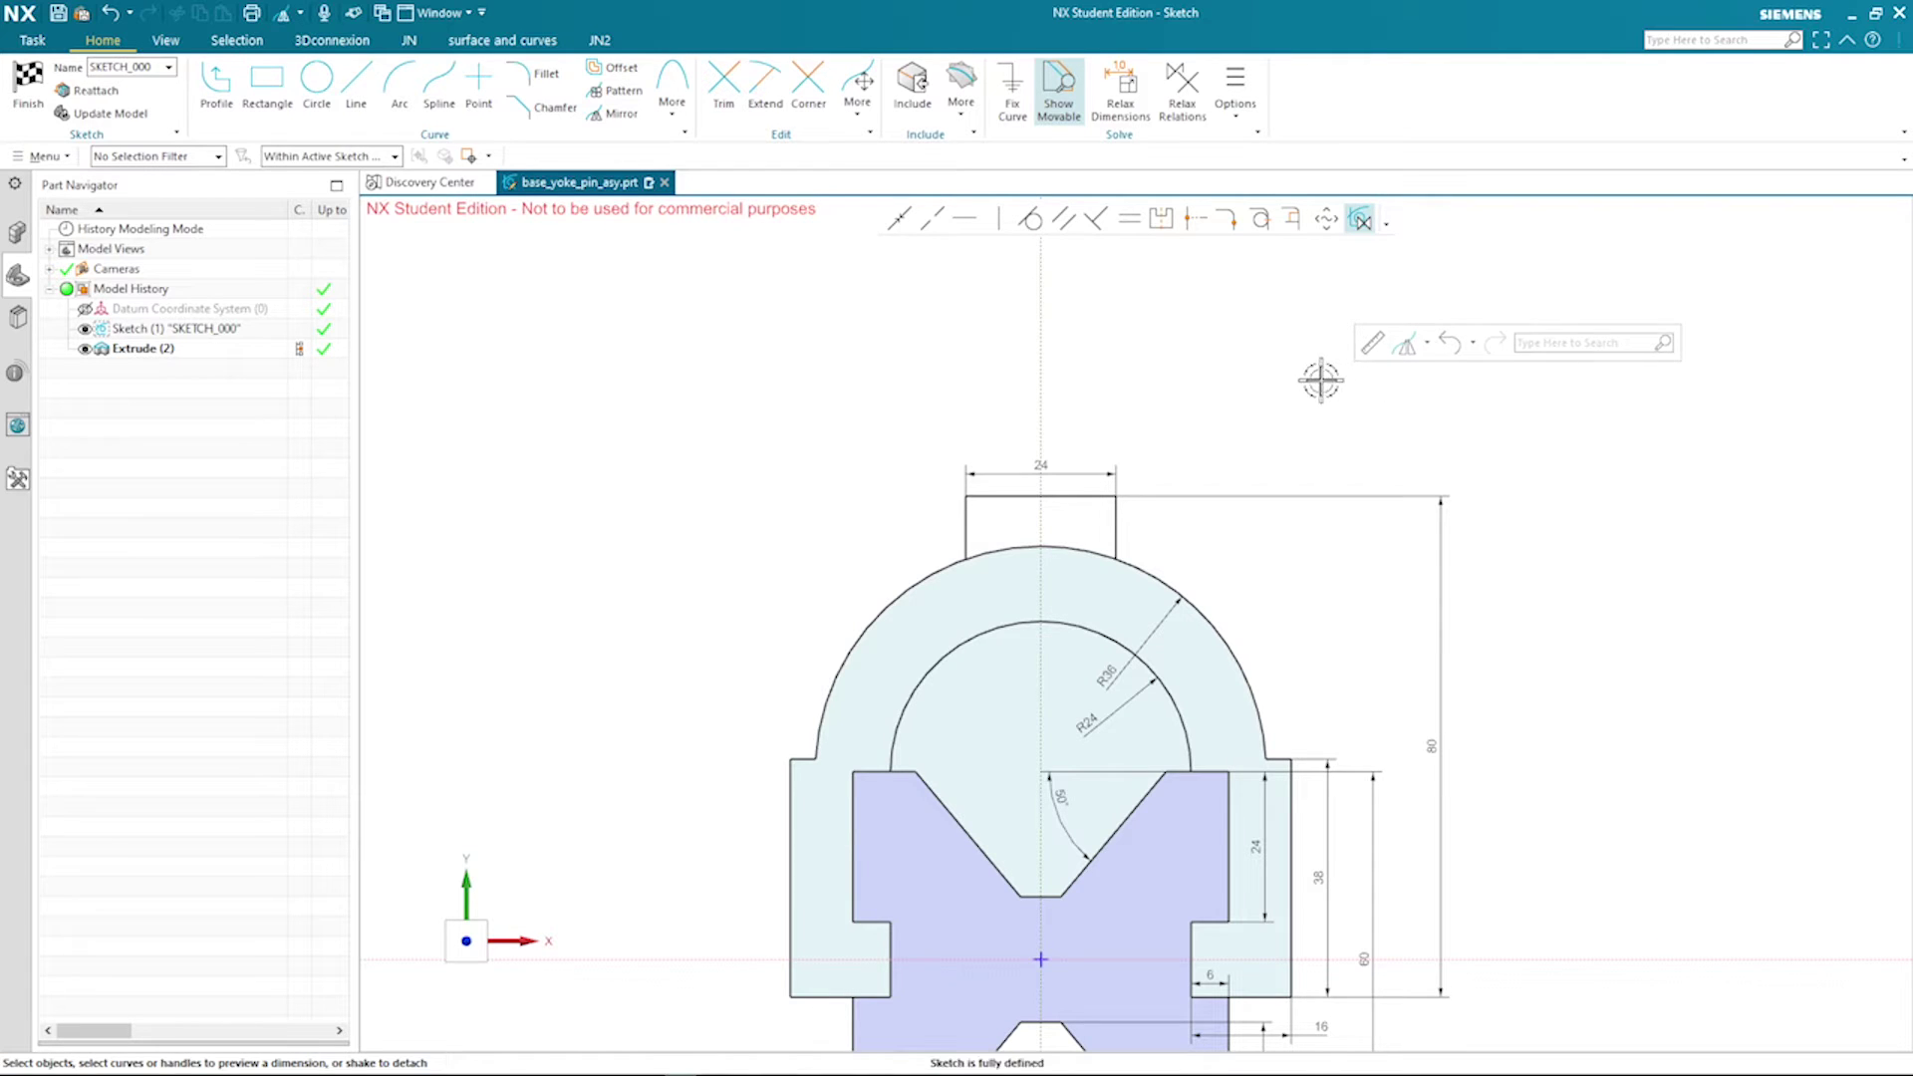
key(r)
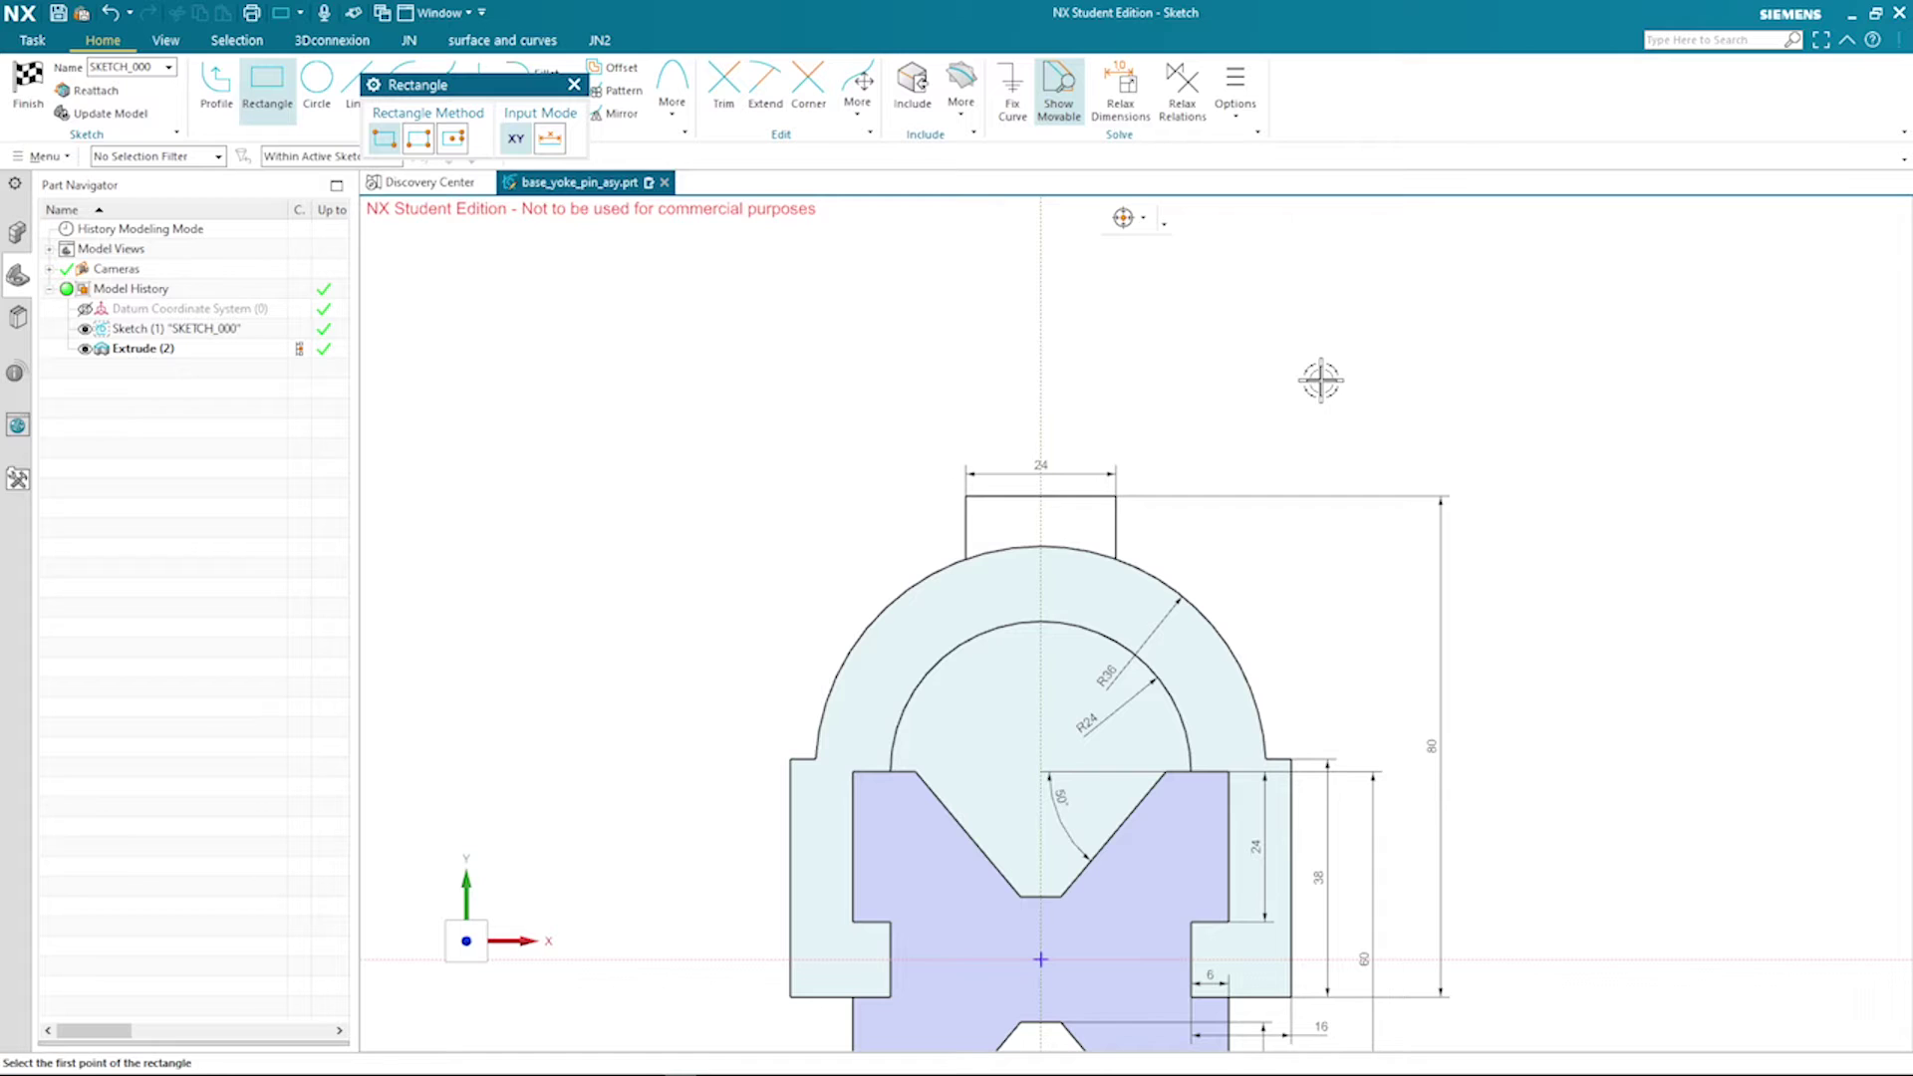
click(1041, 725)
Draw a narrow shaft rectangle and a head rectangle stacked on top of it
click(1083, 299)
click(1040, 299)
shift+middle_drag(1174, 208, 1123, 308)
click(1126, 305)
key(Escape)
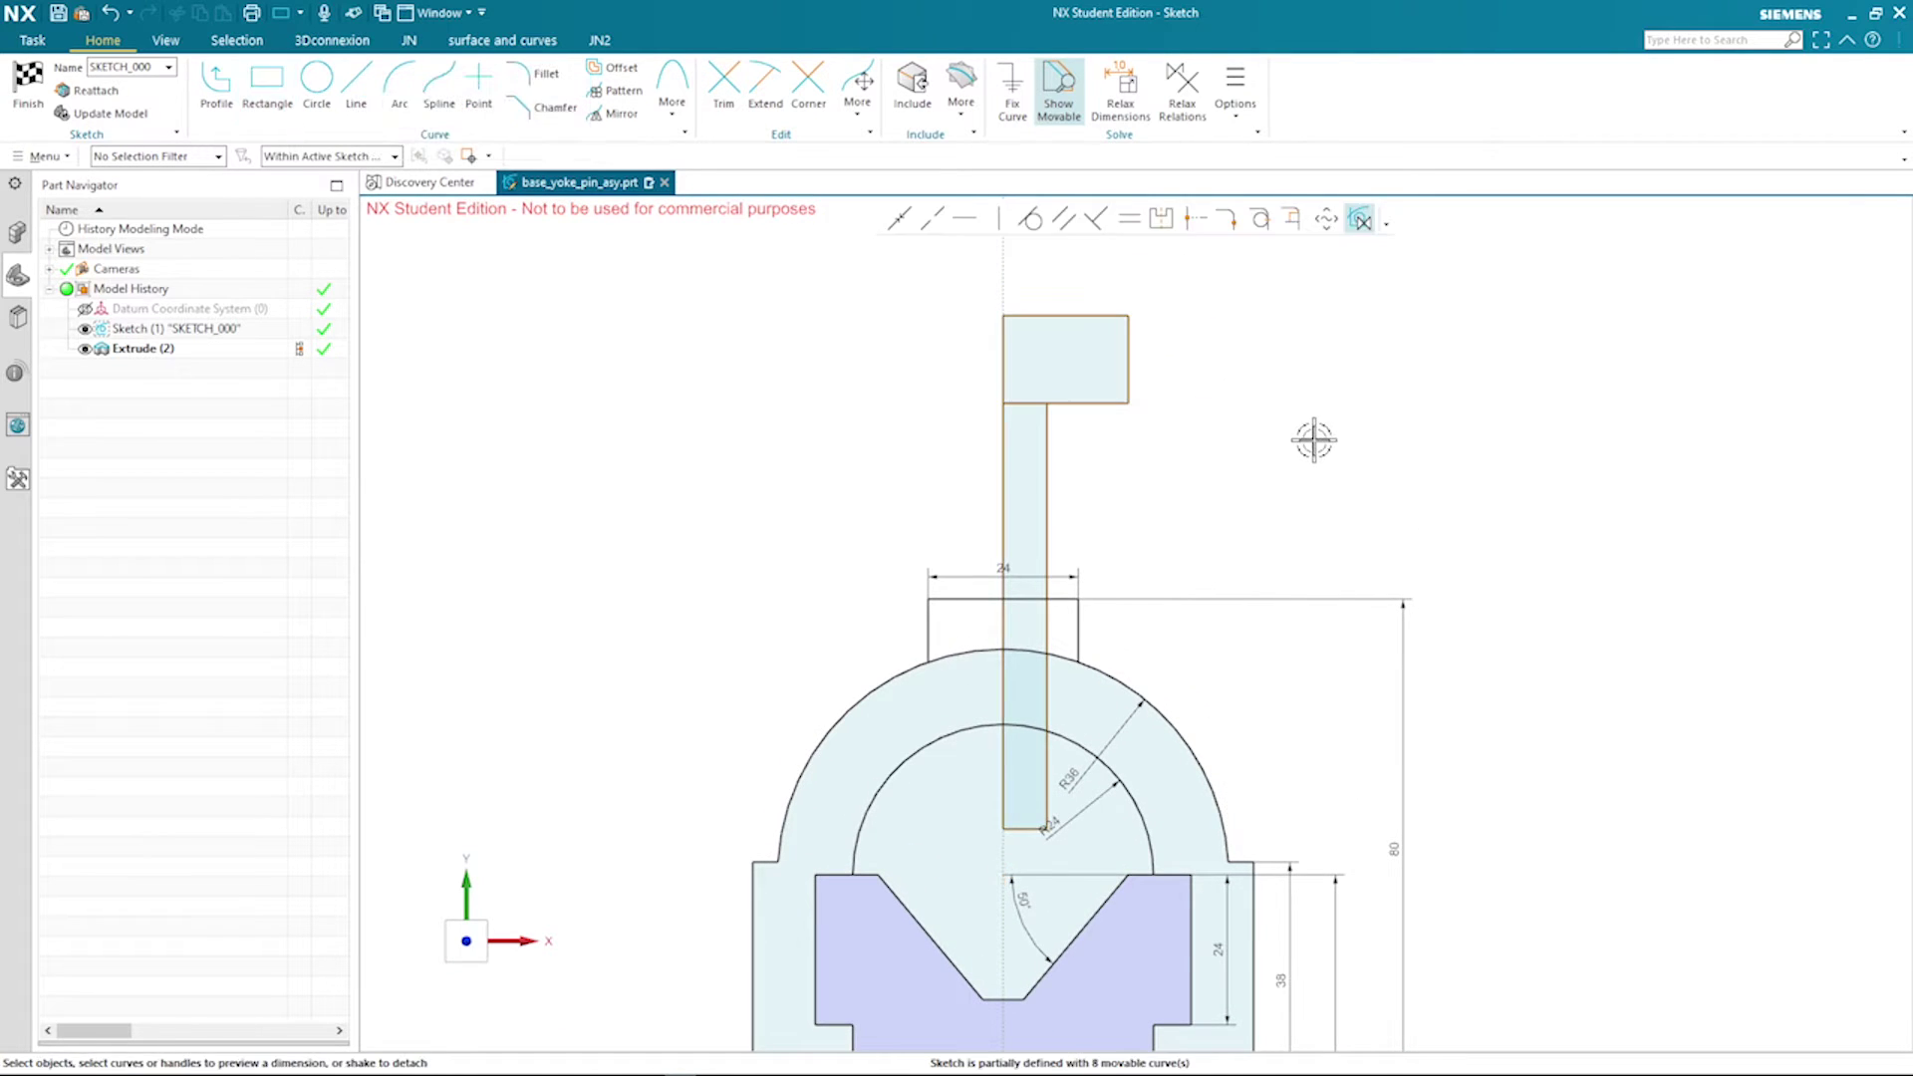
Dimension the pin head height to 20 and the overall pin length to 100
click(1131, 364)
click(1164, 365)
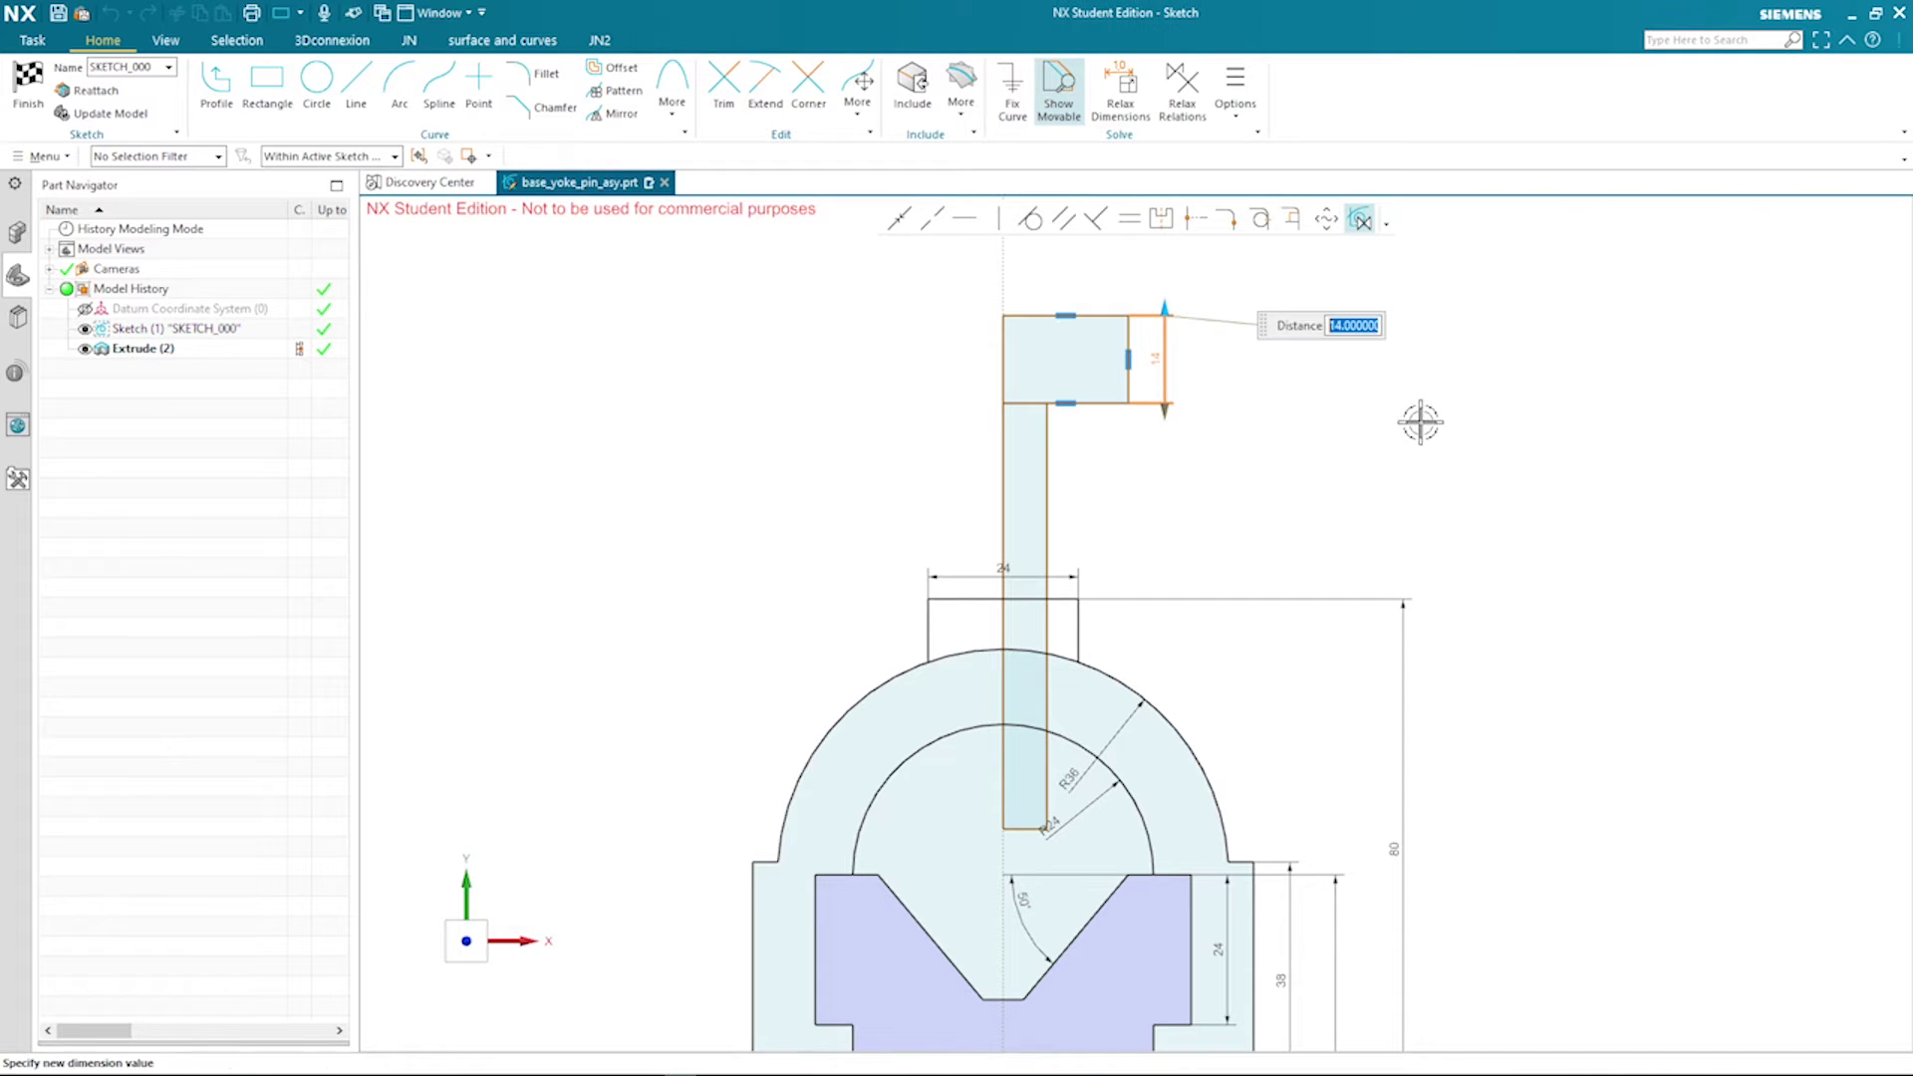
text(20)
key(Return)
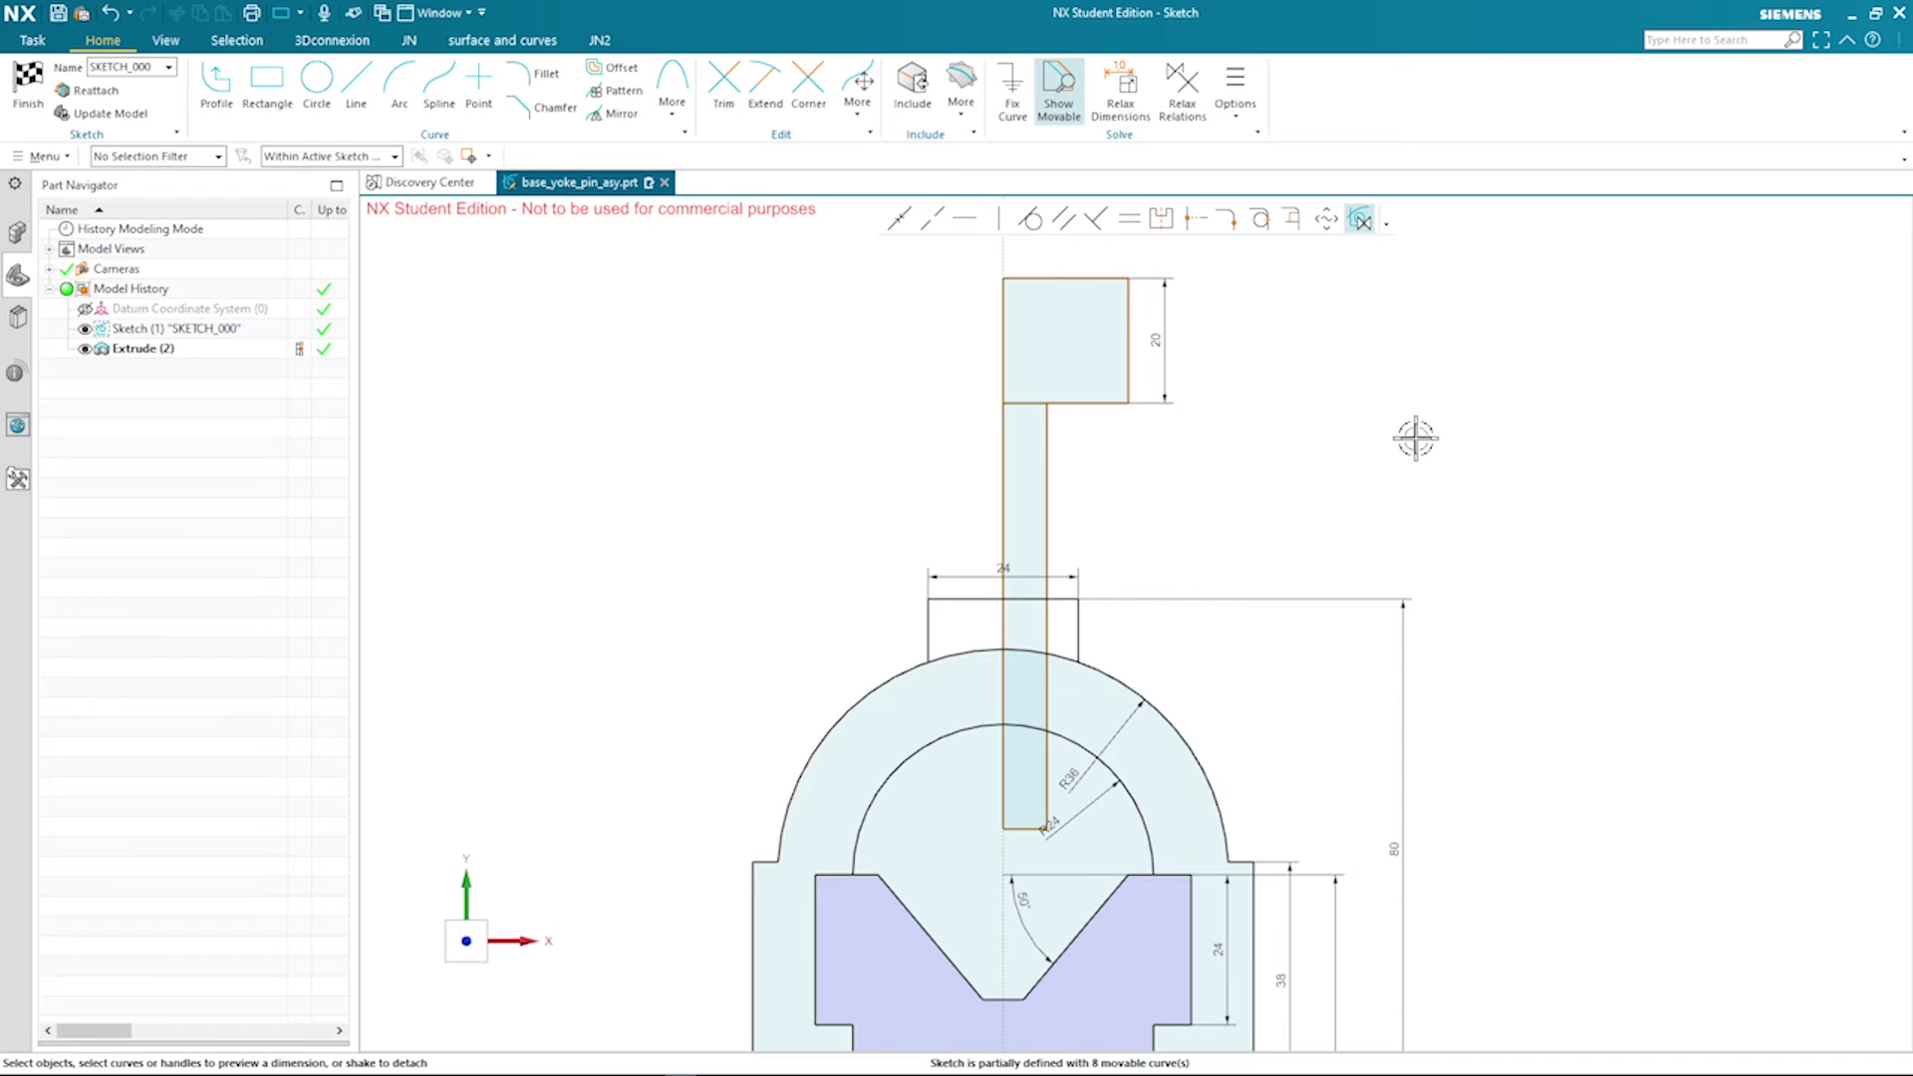
click(1095, 278)
click(1045, 812)
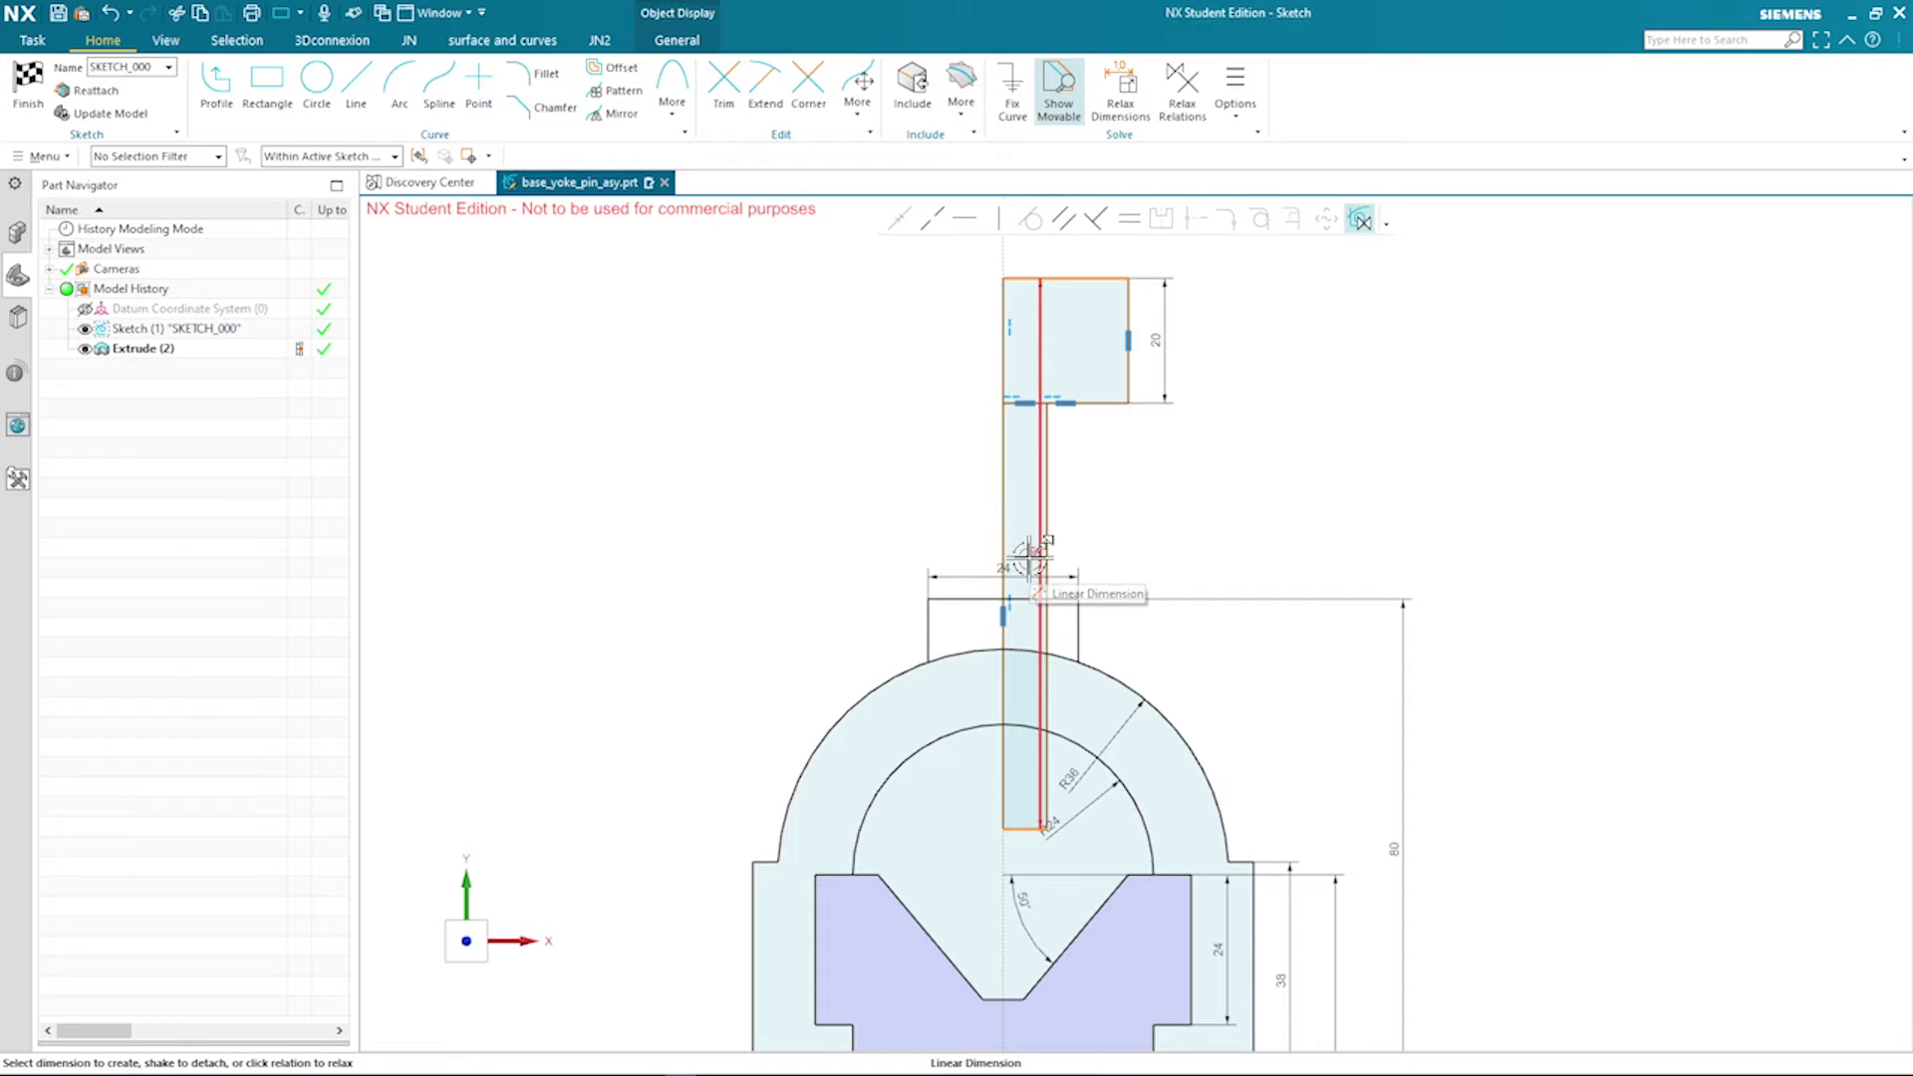
click(1373, 529)
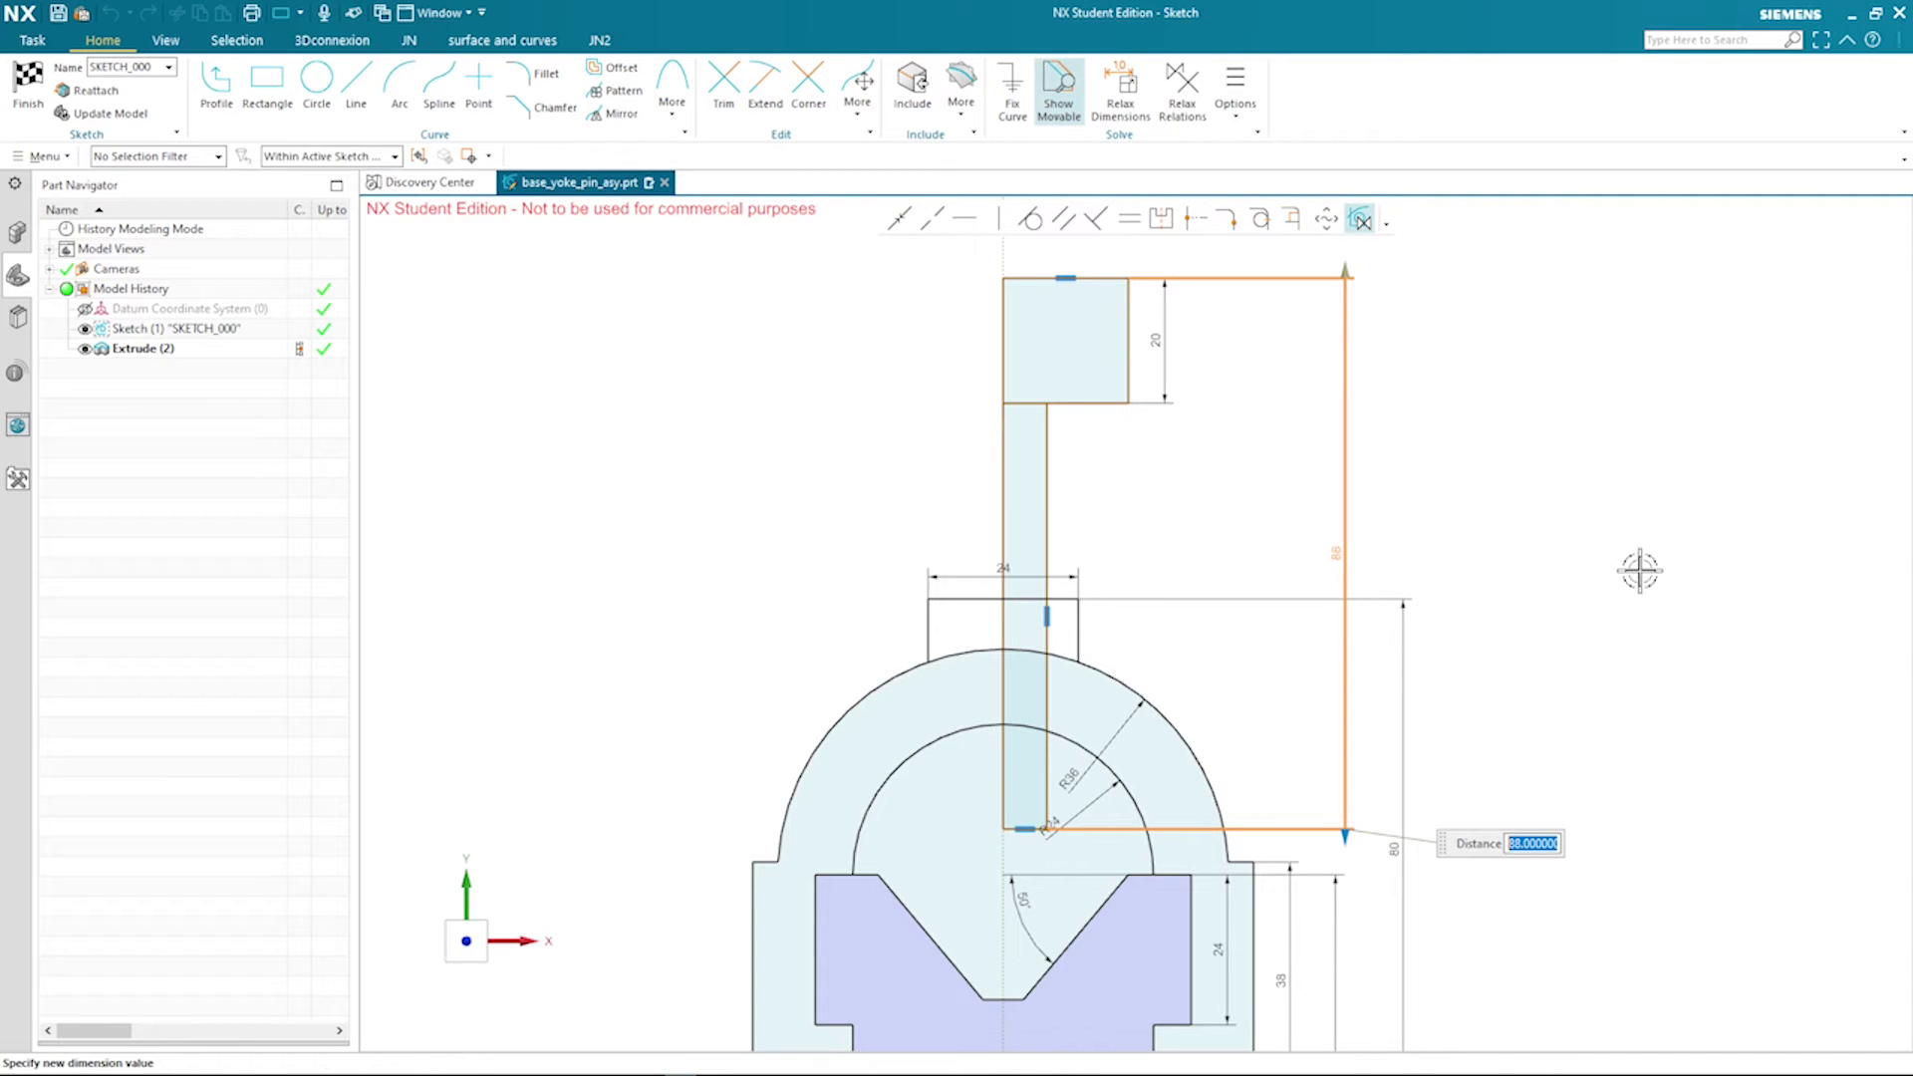
key(Return)
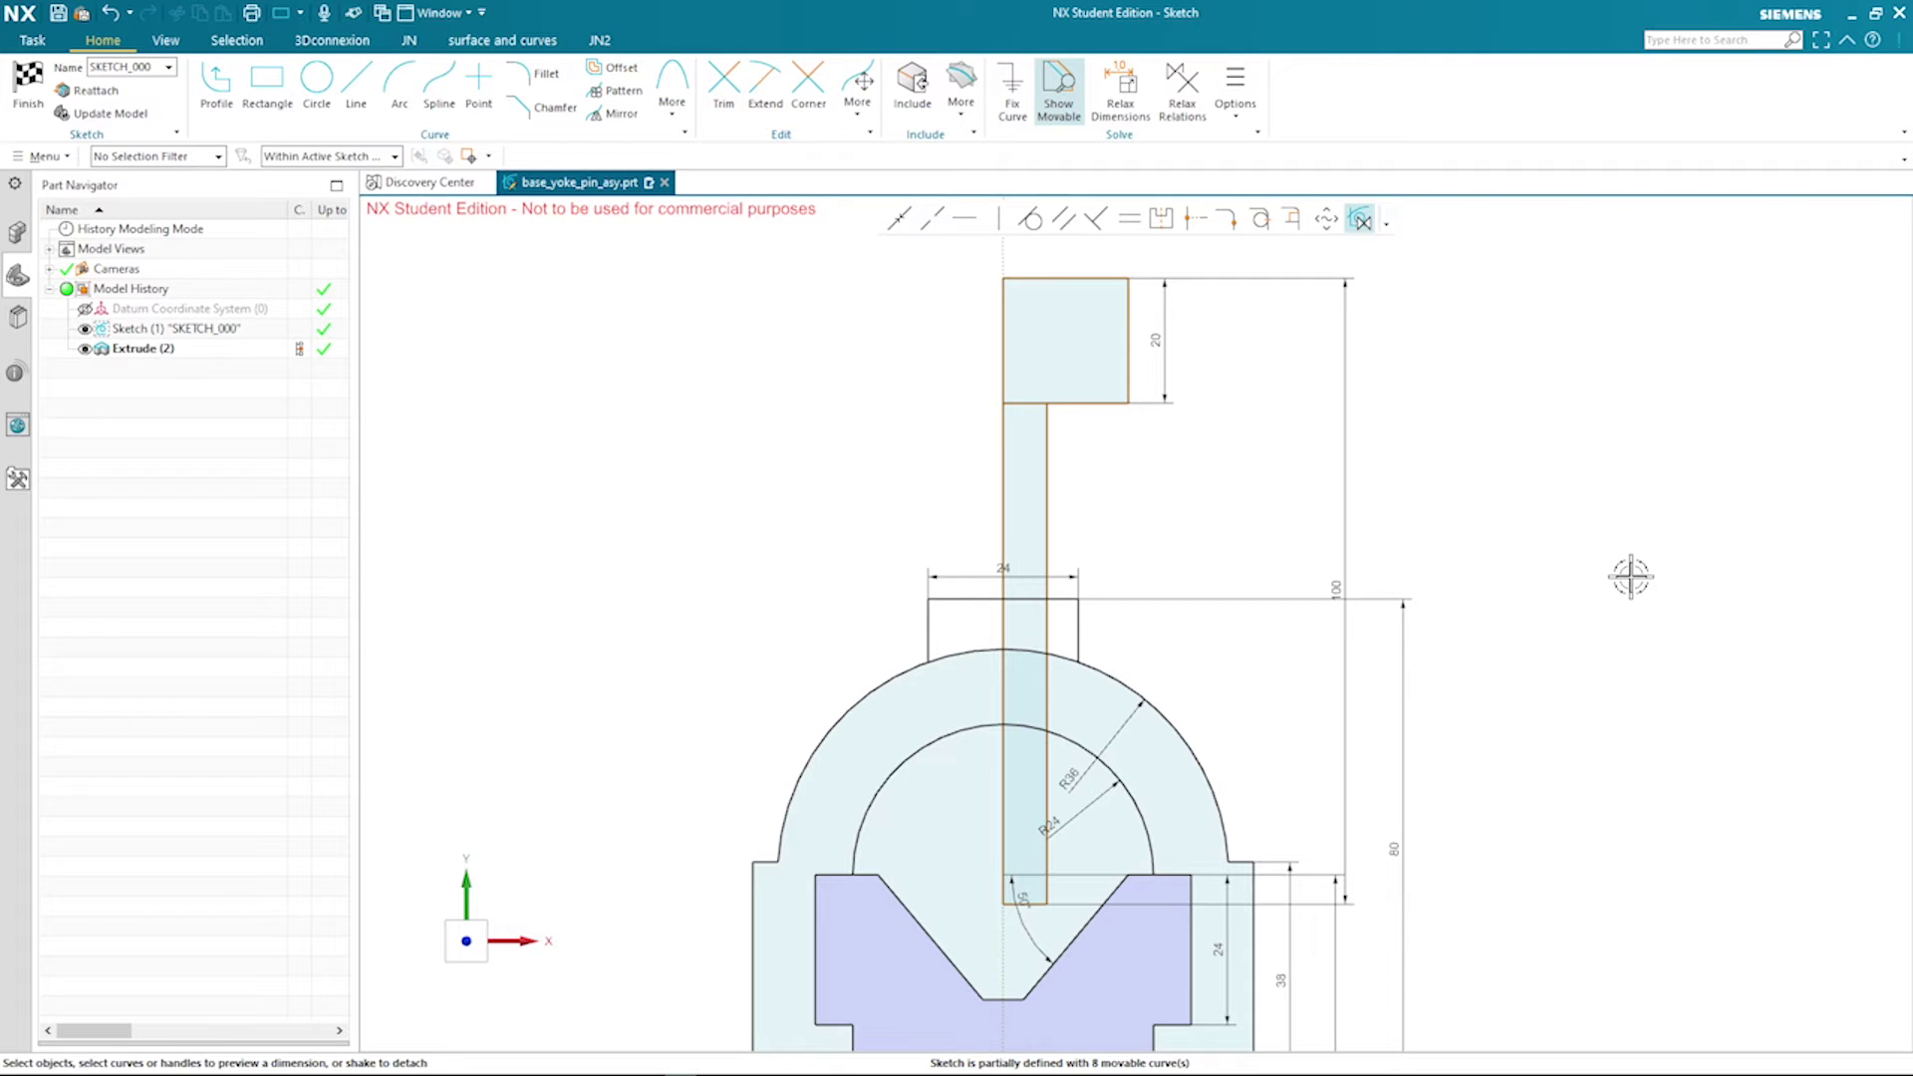
Select the head's left and right sides to dimension its width
scroll(1631, 576, up, 2)
click(1164, 437)
click(993, 435)
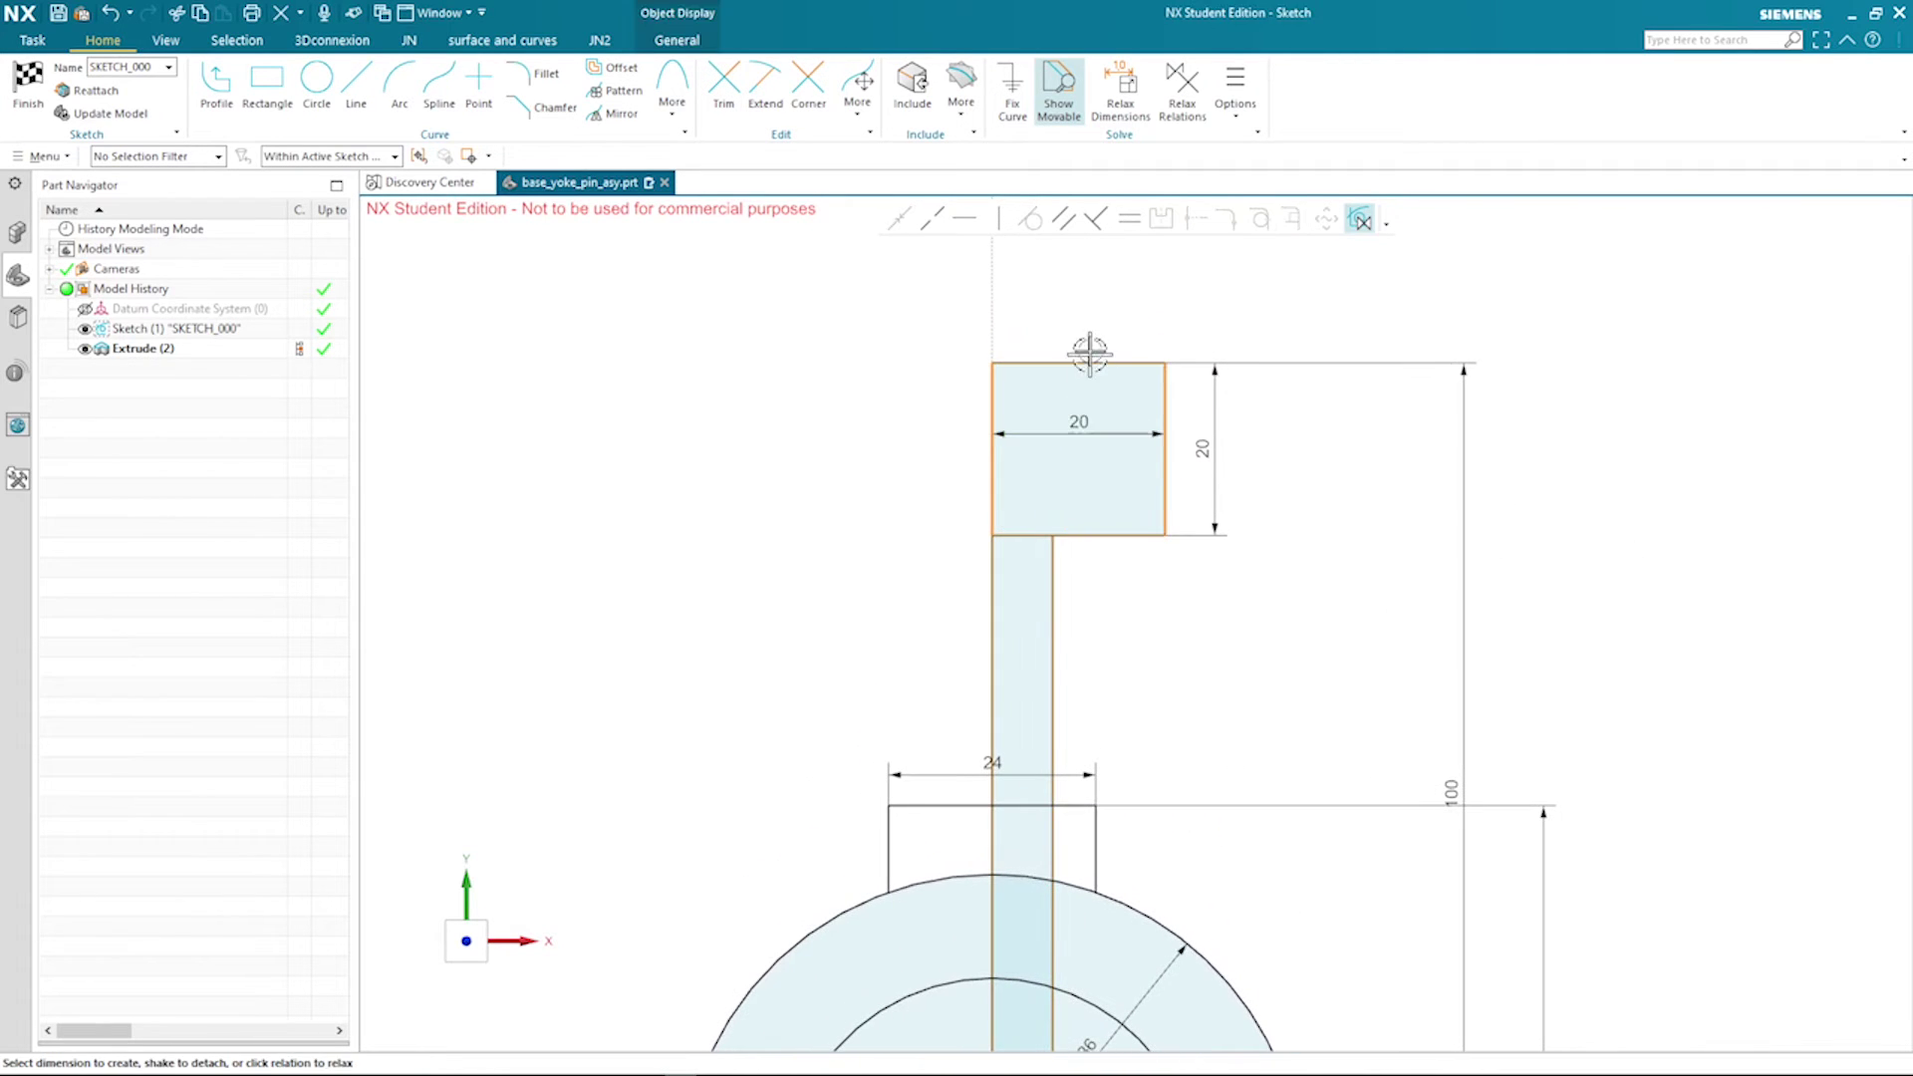
Set the pin head width as a diameter of 24
click(1093, 295)
right_click(1095, 303)
click(1150, 340)
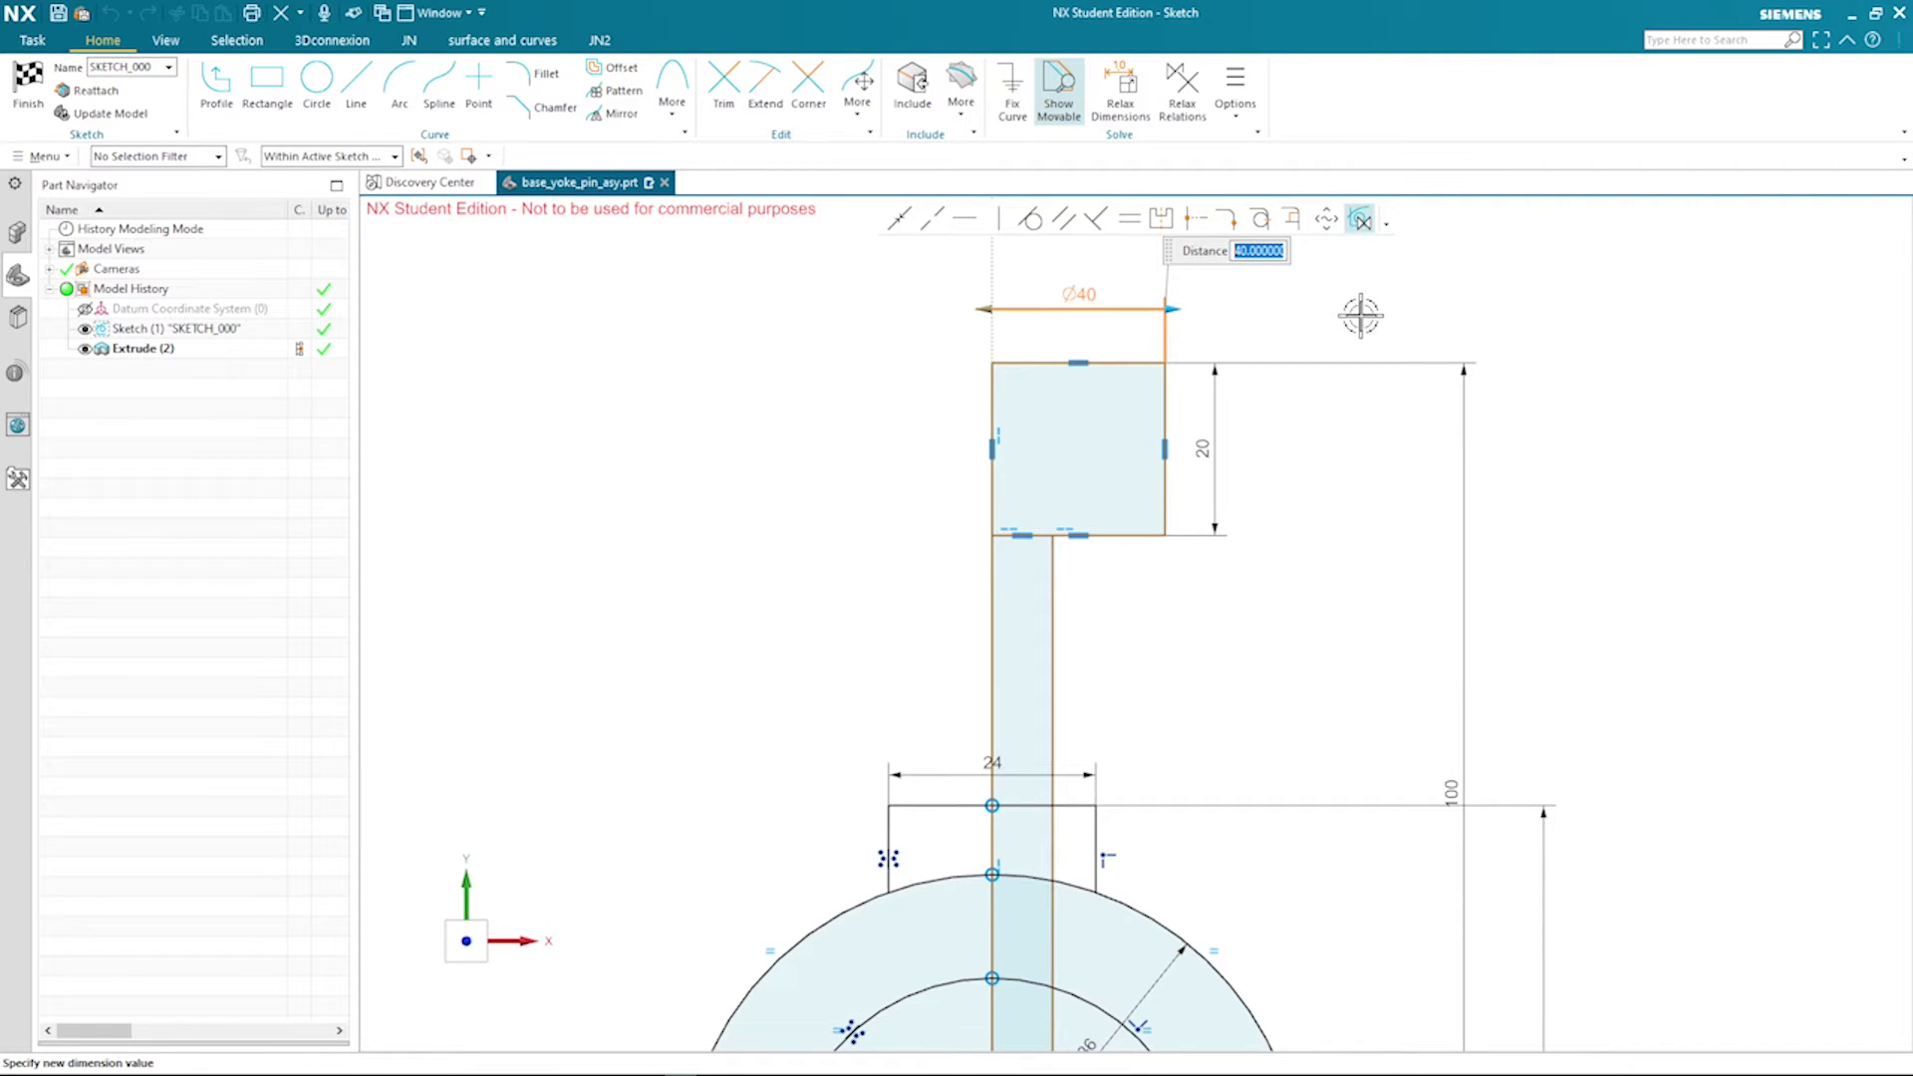
text(24)
key(Return)
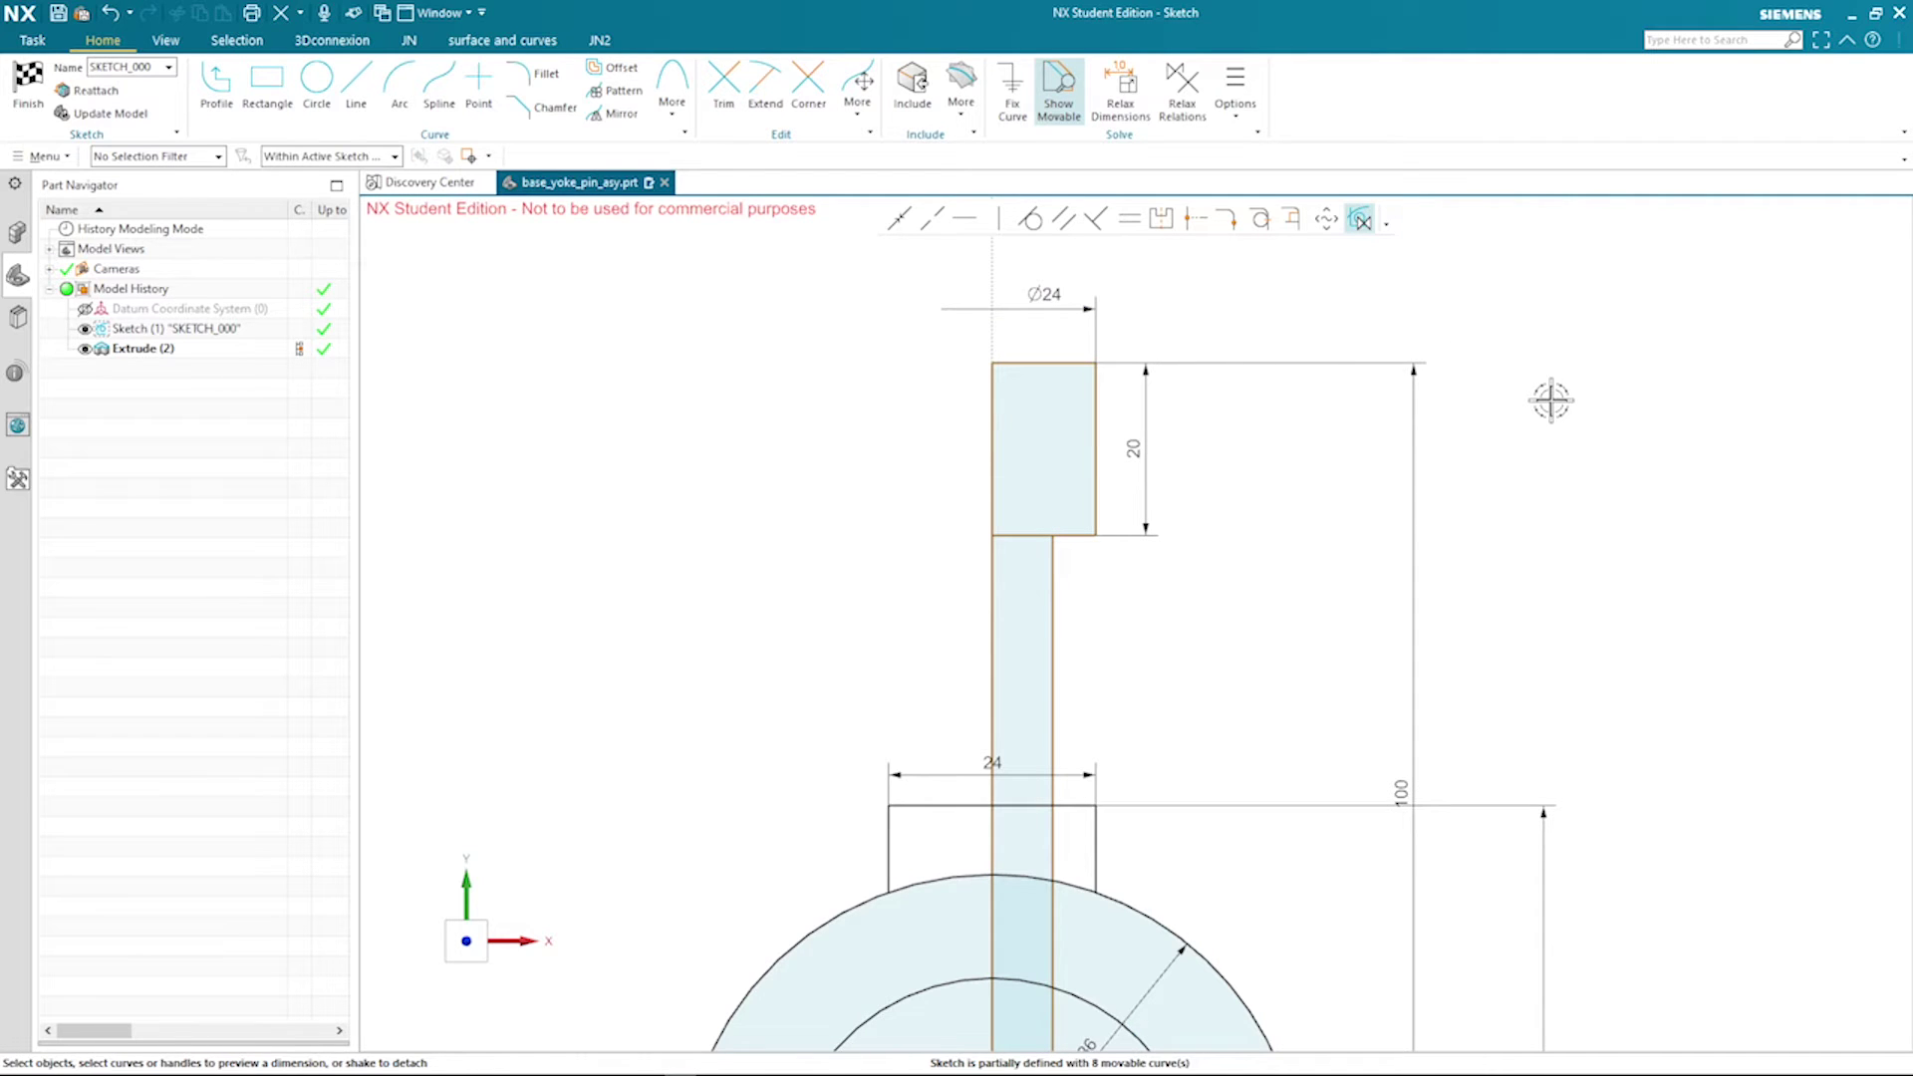
Dimension the shaft between its two lines as a diameter of 12
click(1037, 668)
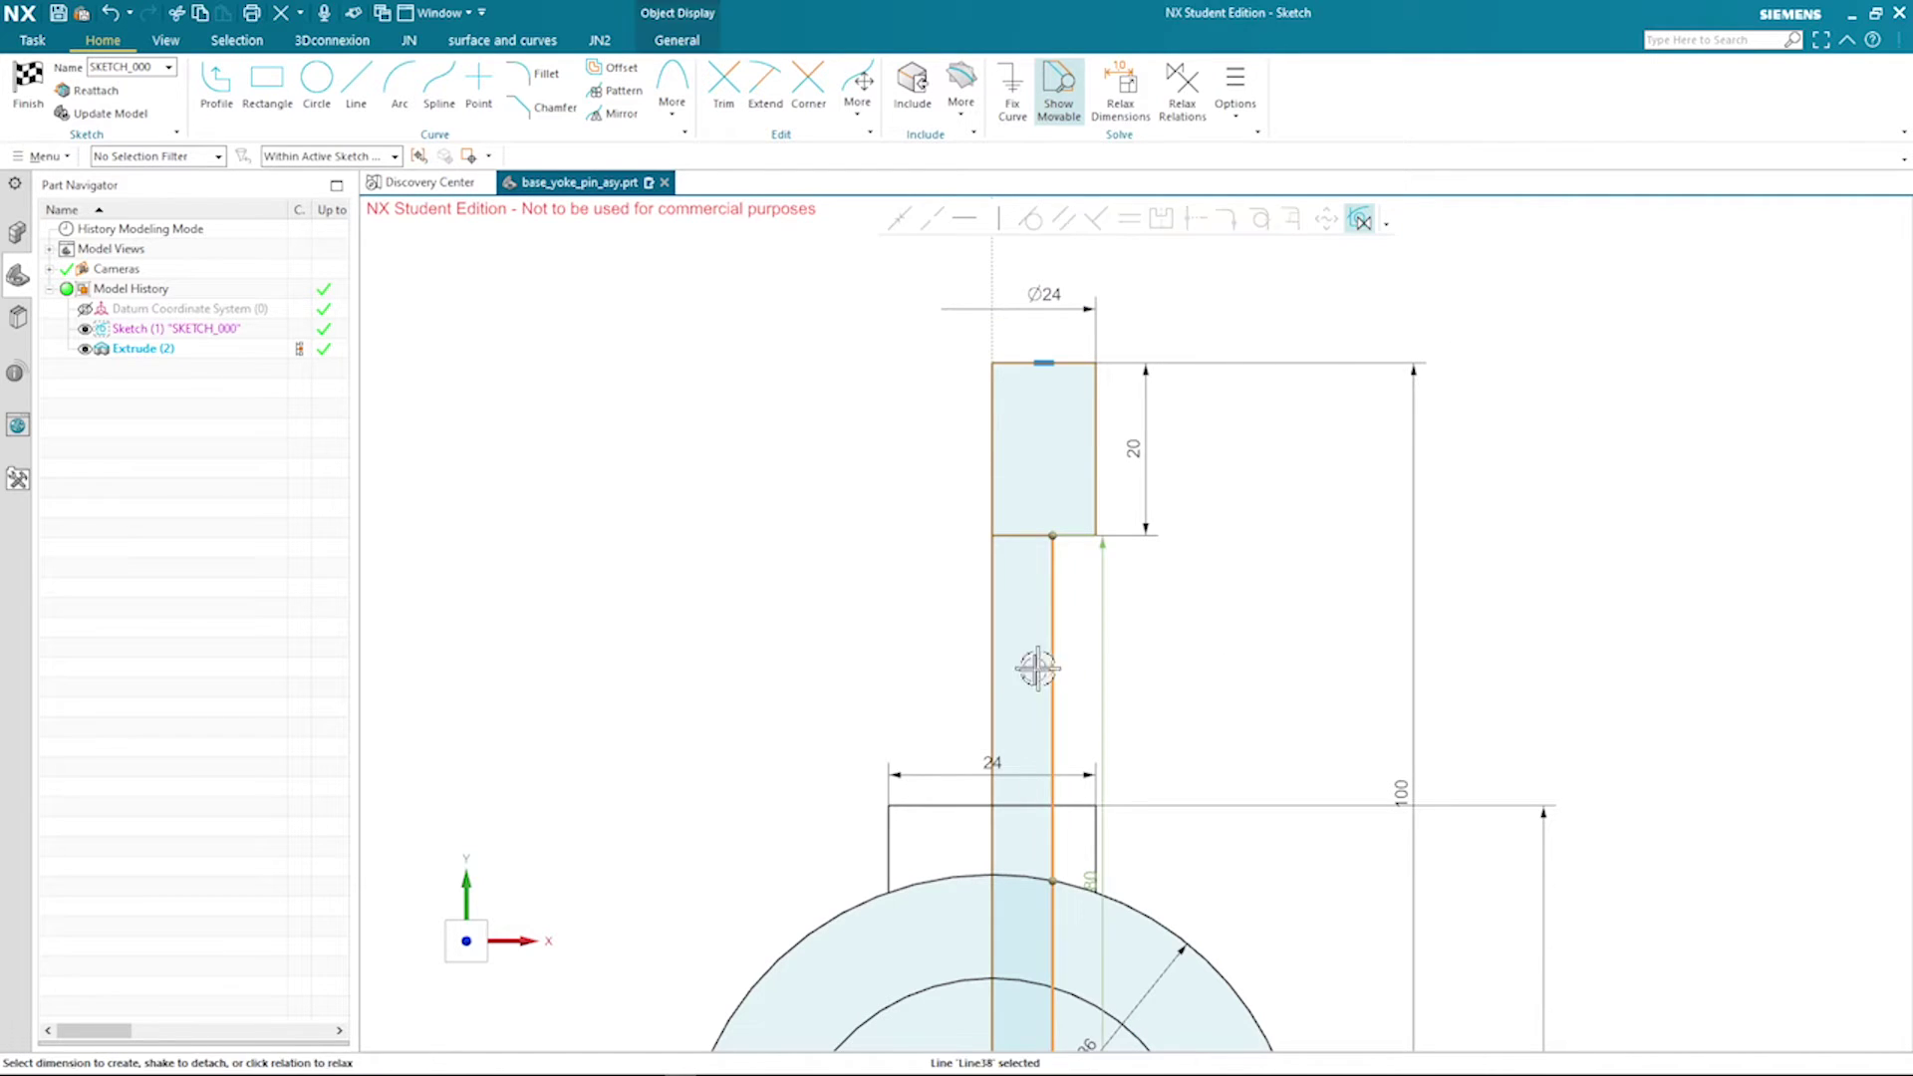
click(994, 681)
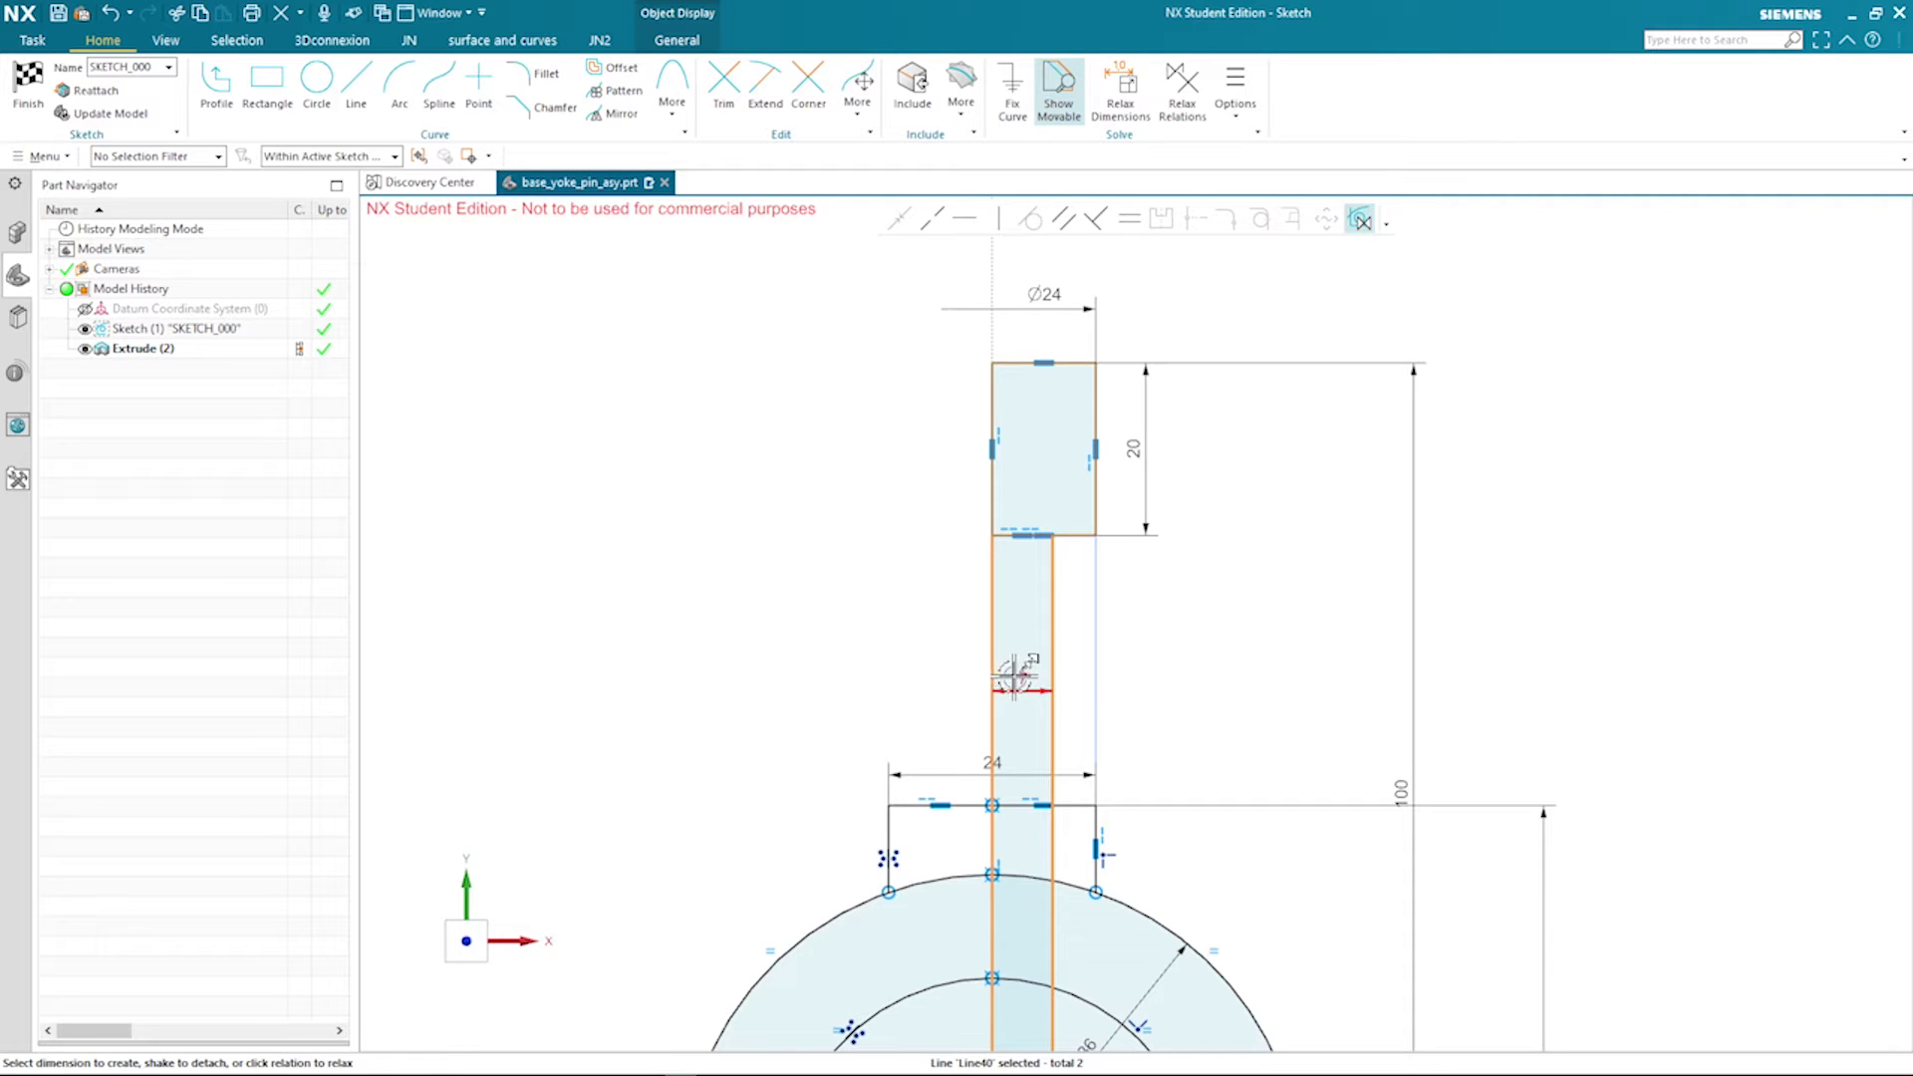
key(d)
click(1153, 615)
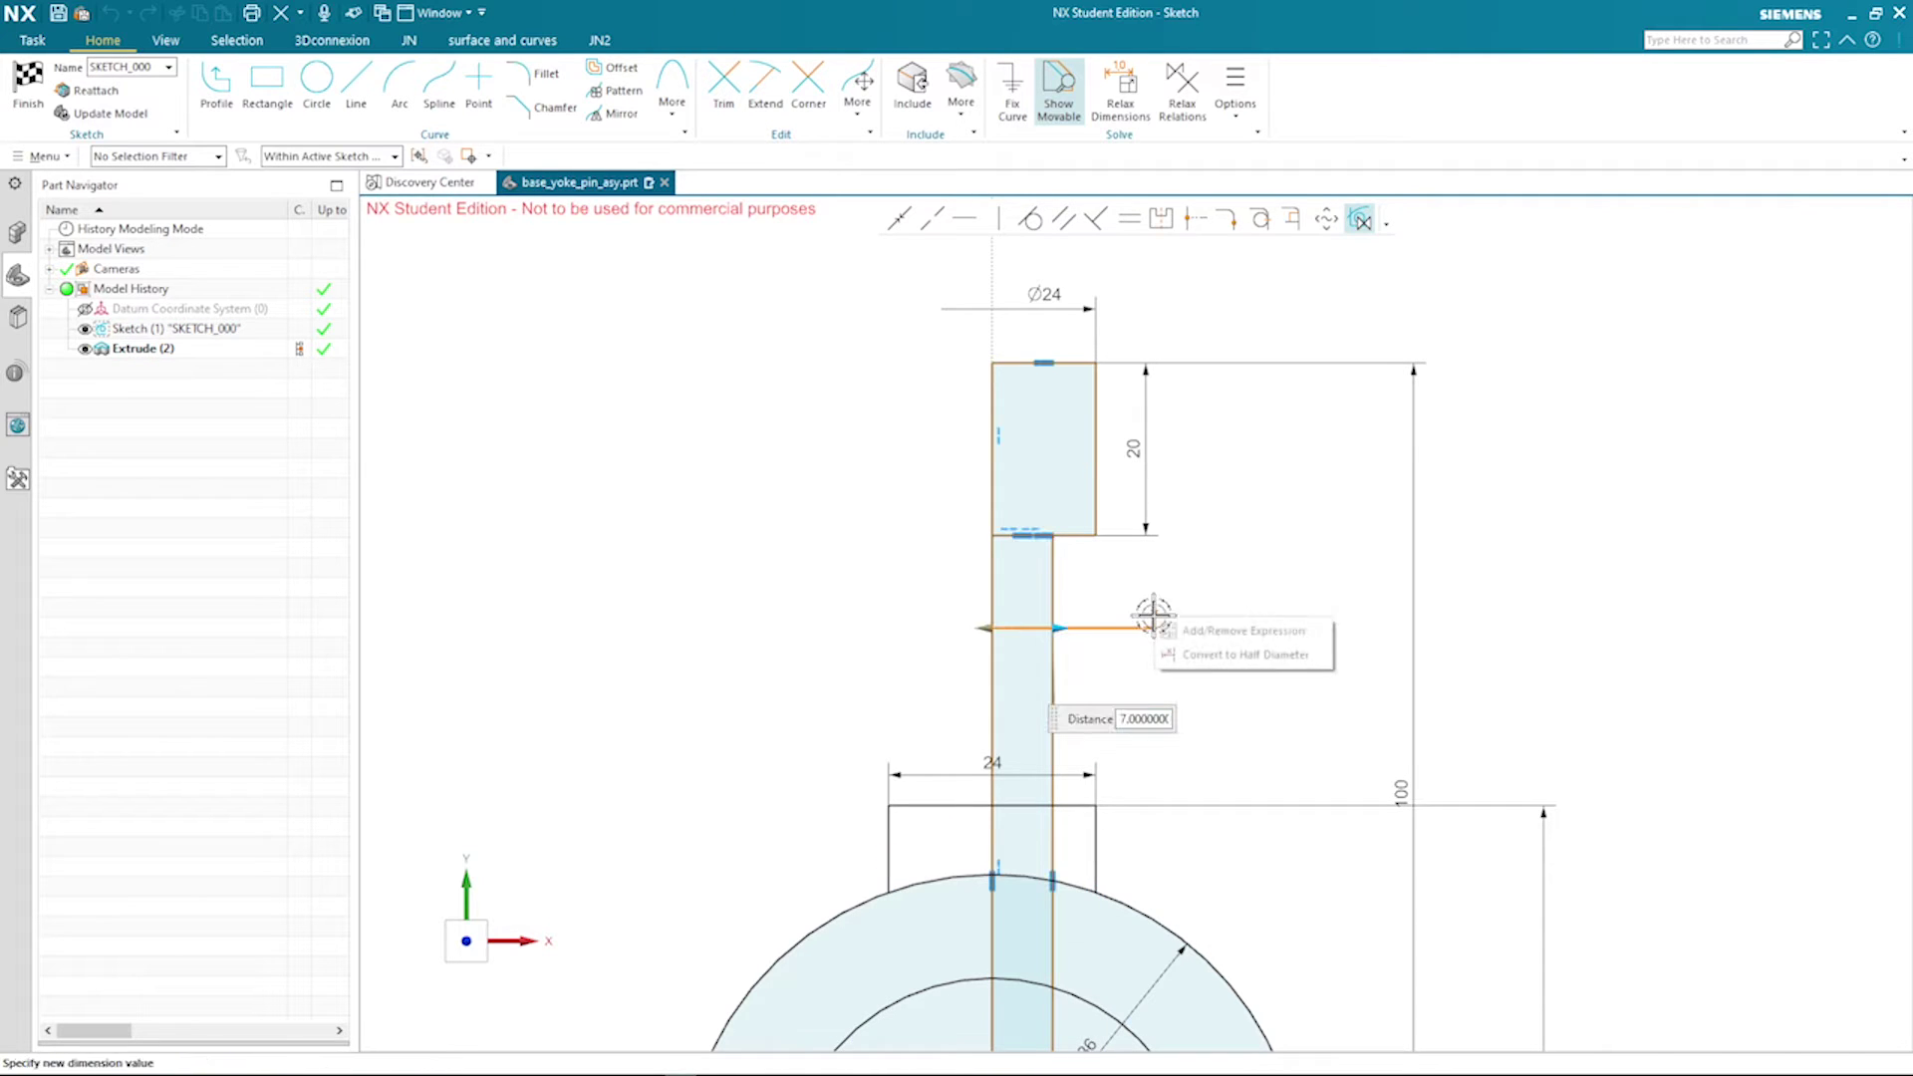
click(1187, 654)
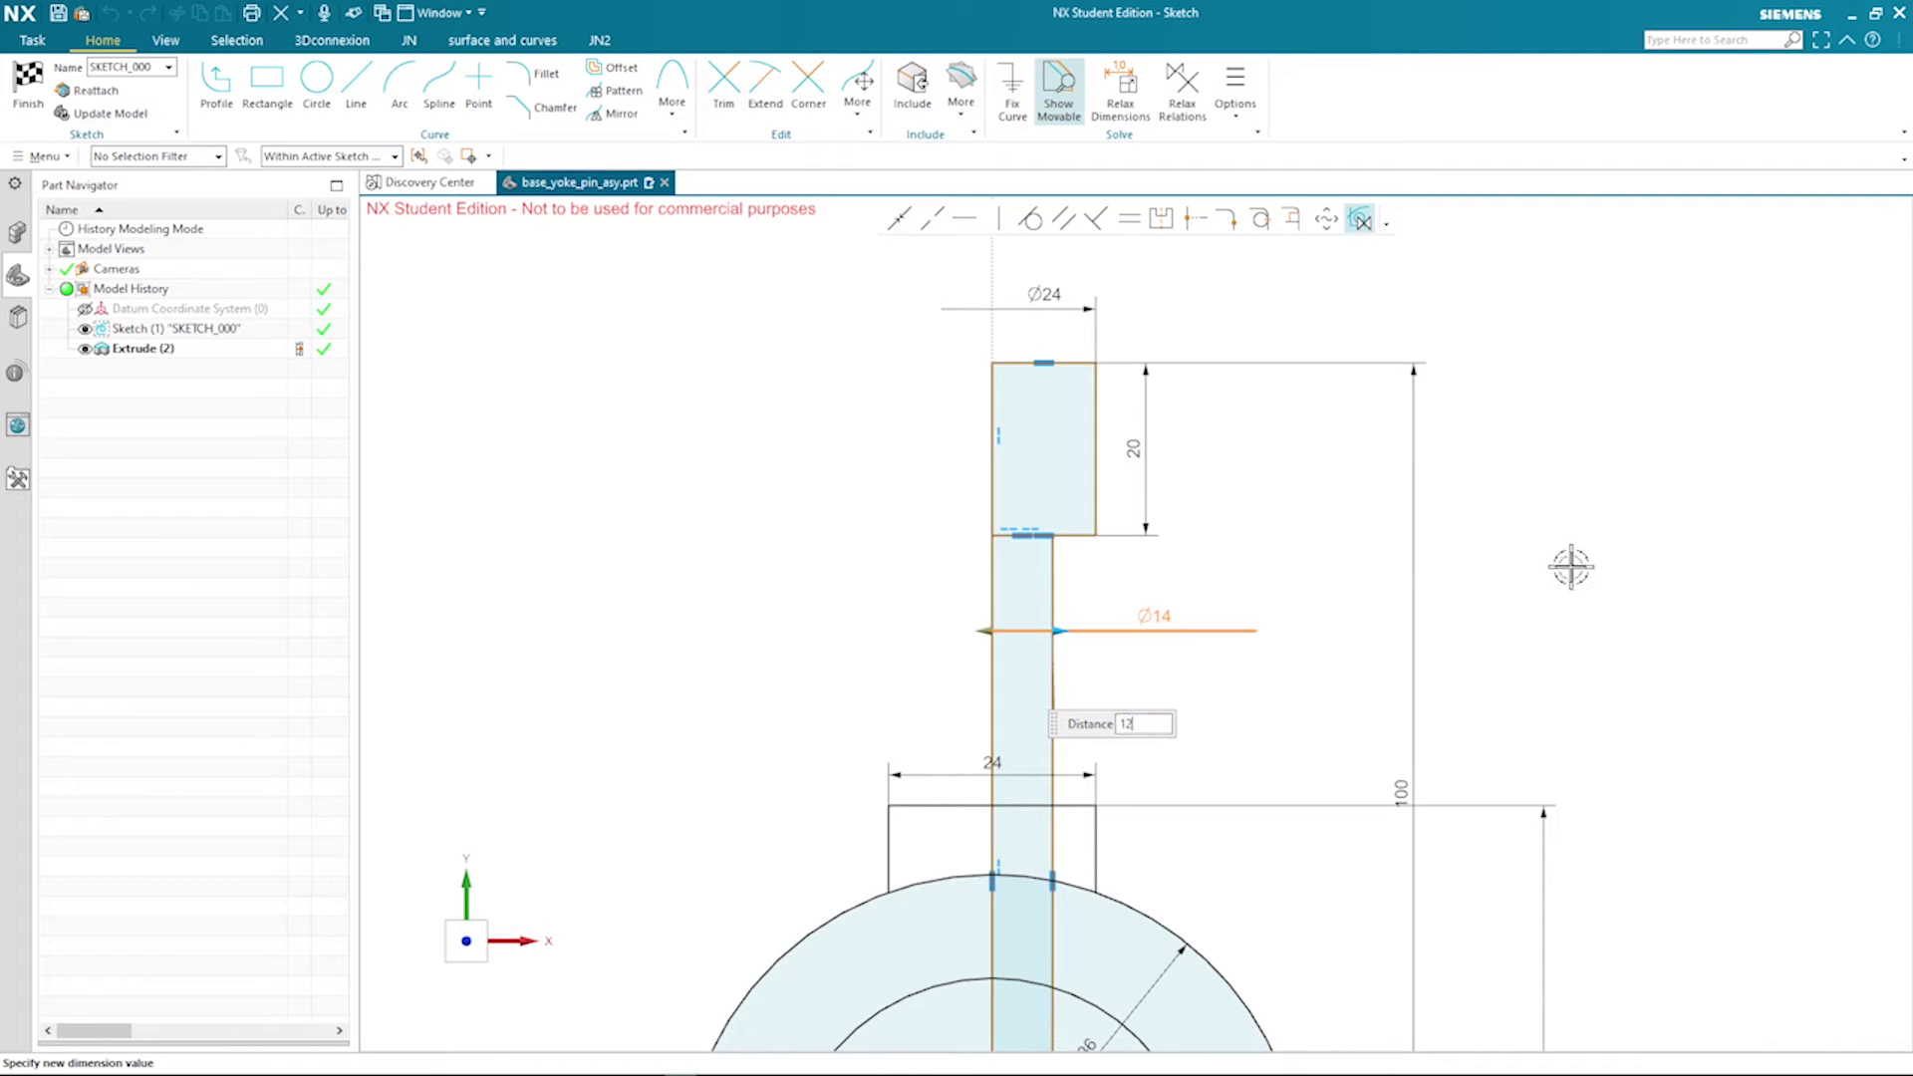
text(12)
key(Return)
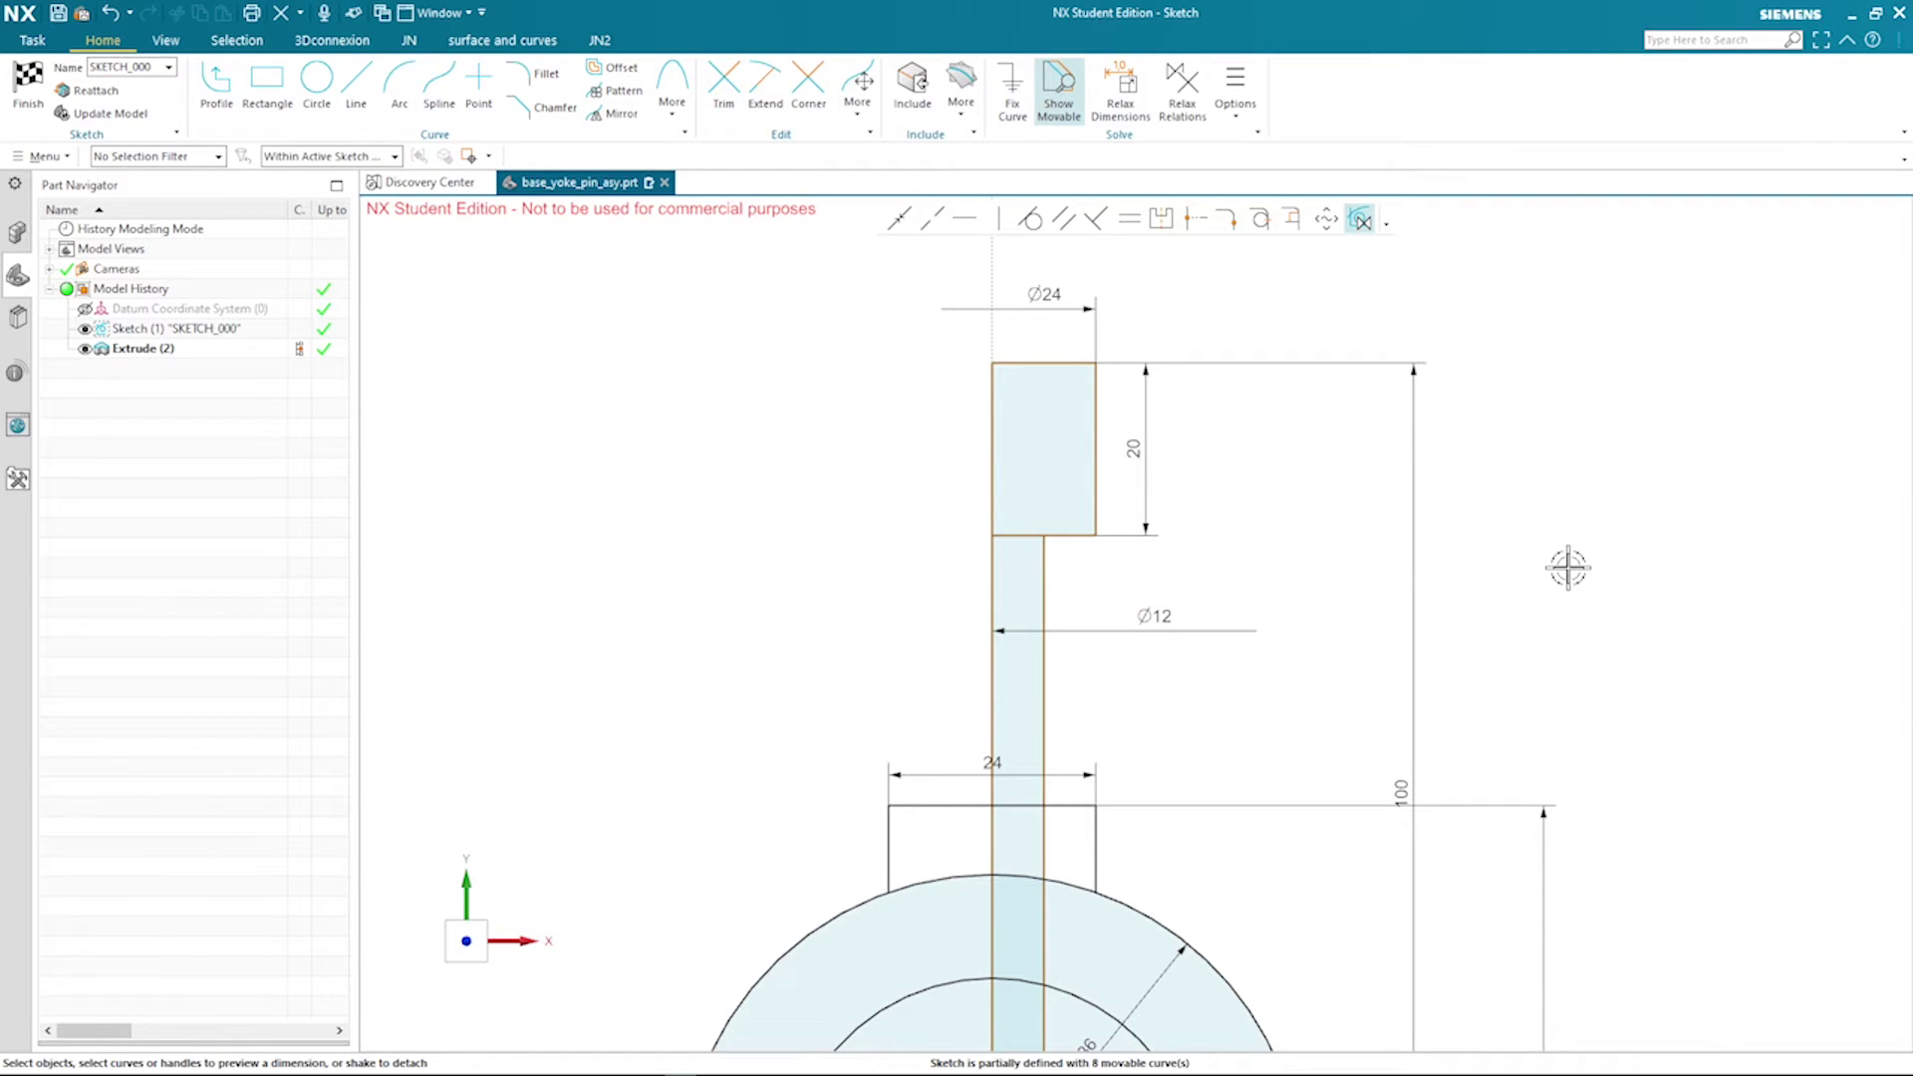
scroll(1565, 568, down, 3)
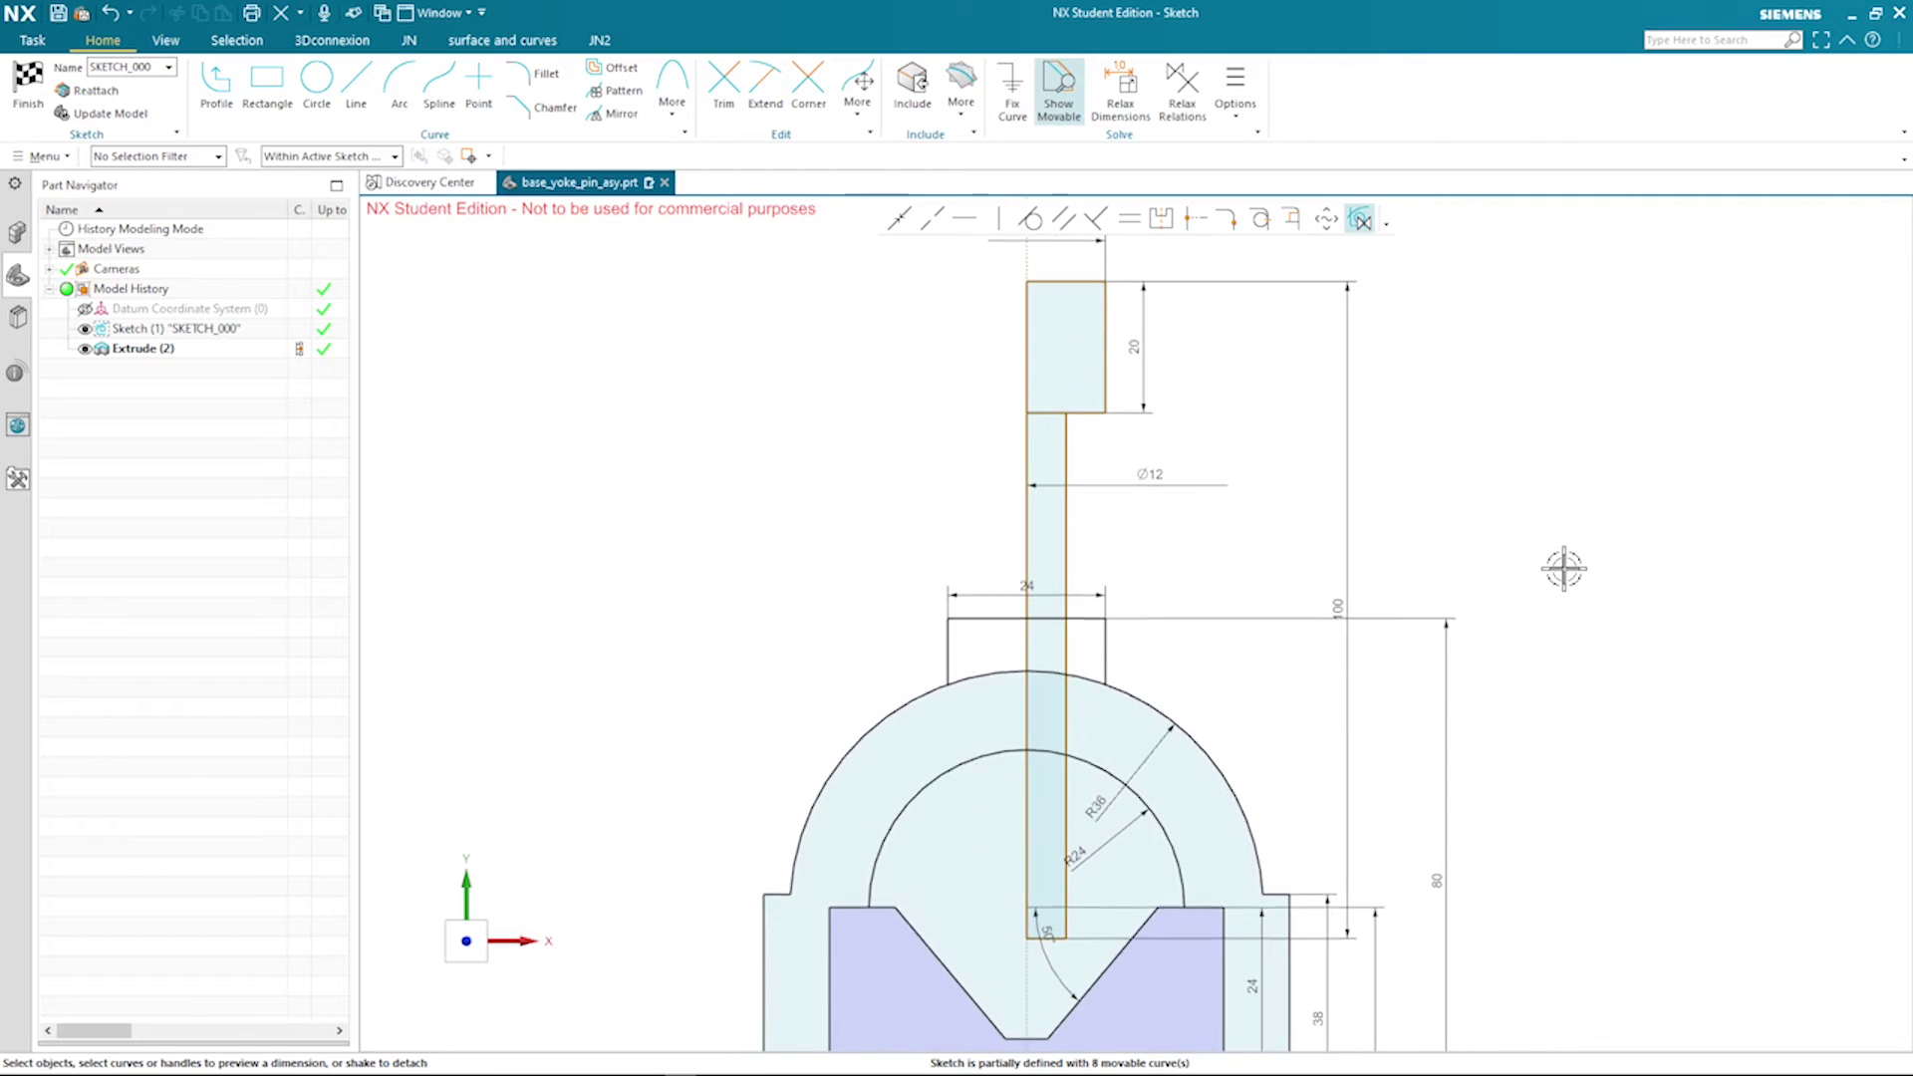
Undo the last change, then dimension the pin head top 60 above the yoke's top edge
key(ctrl+z)
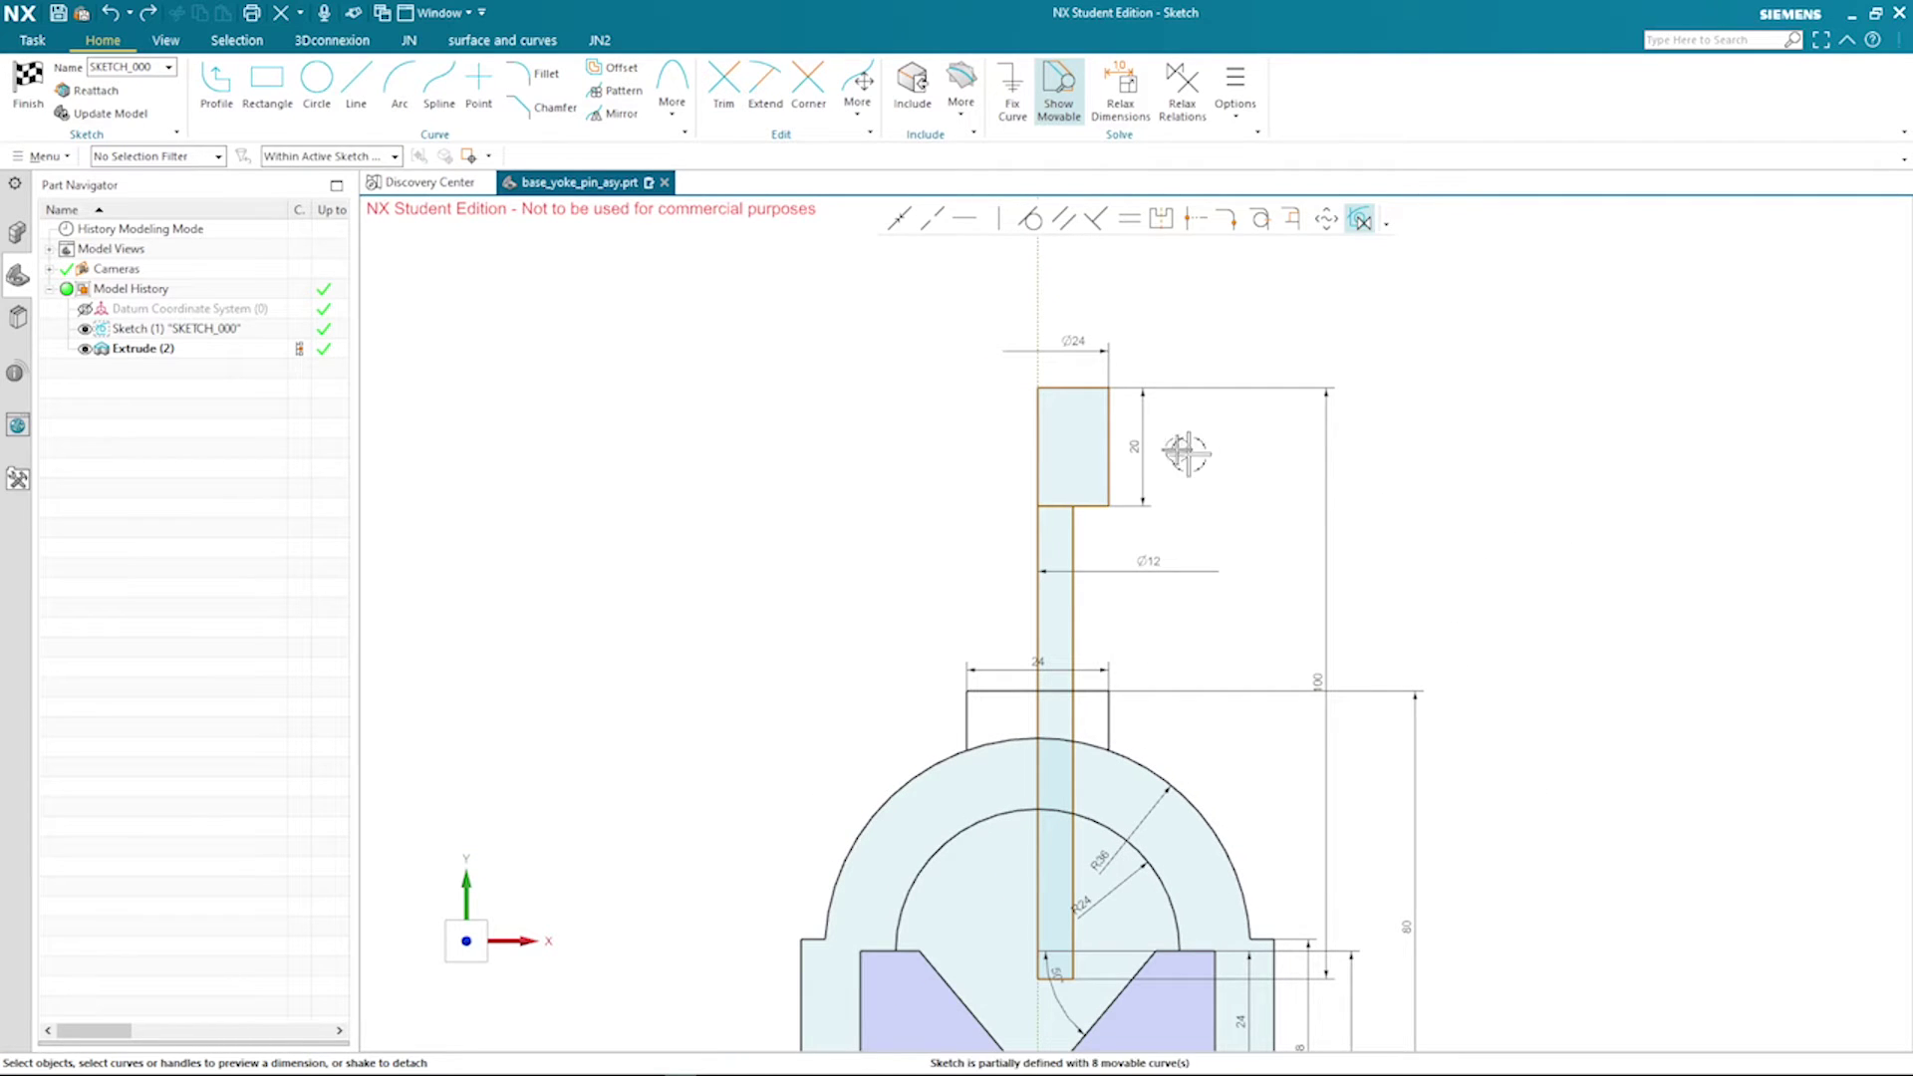
click(1086, 388)
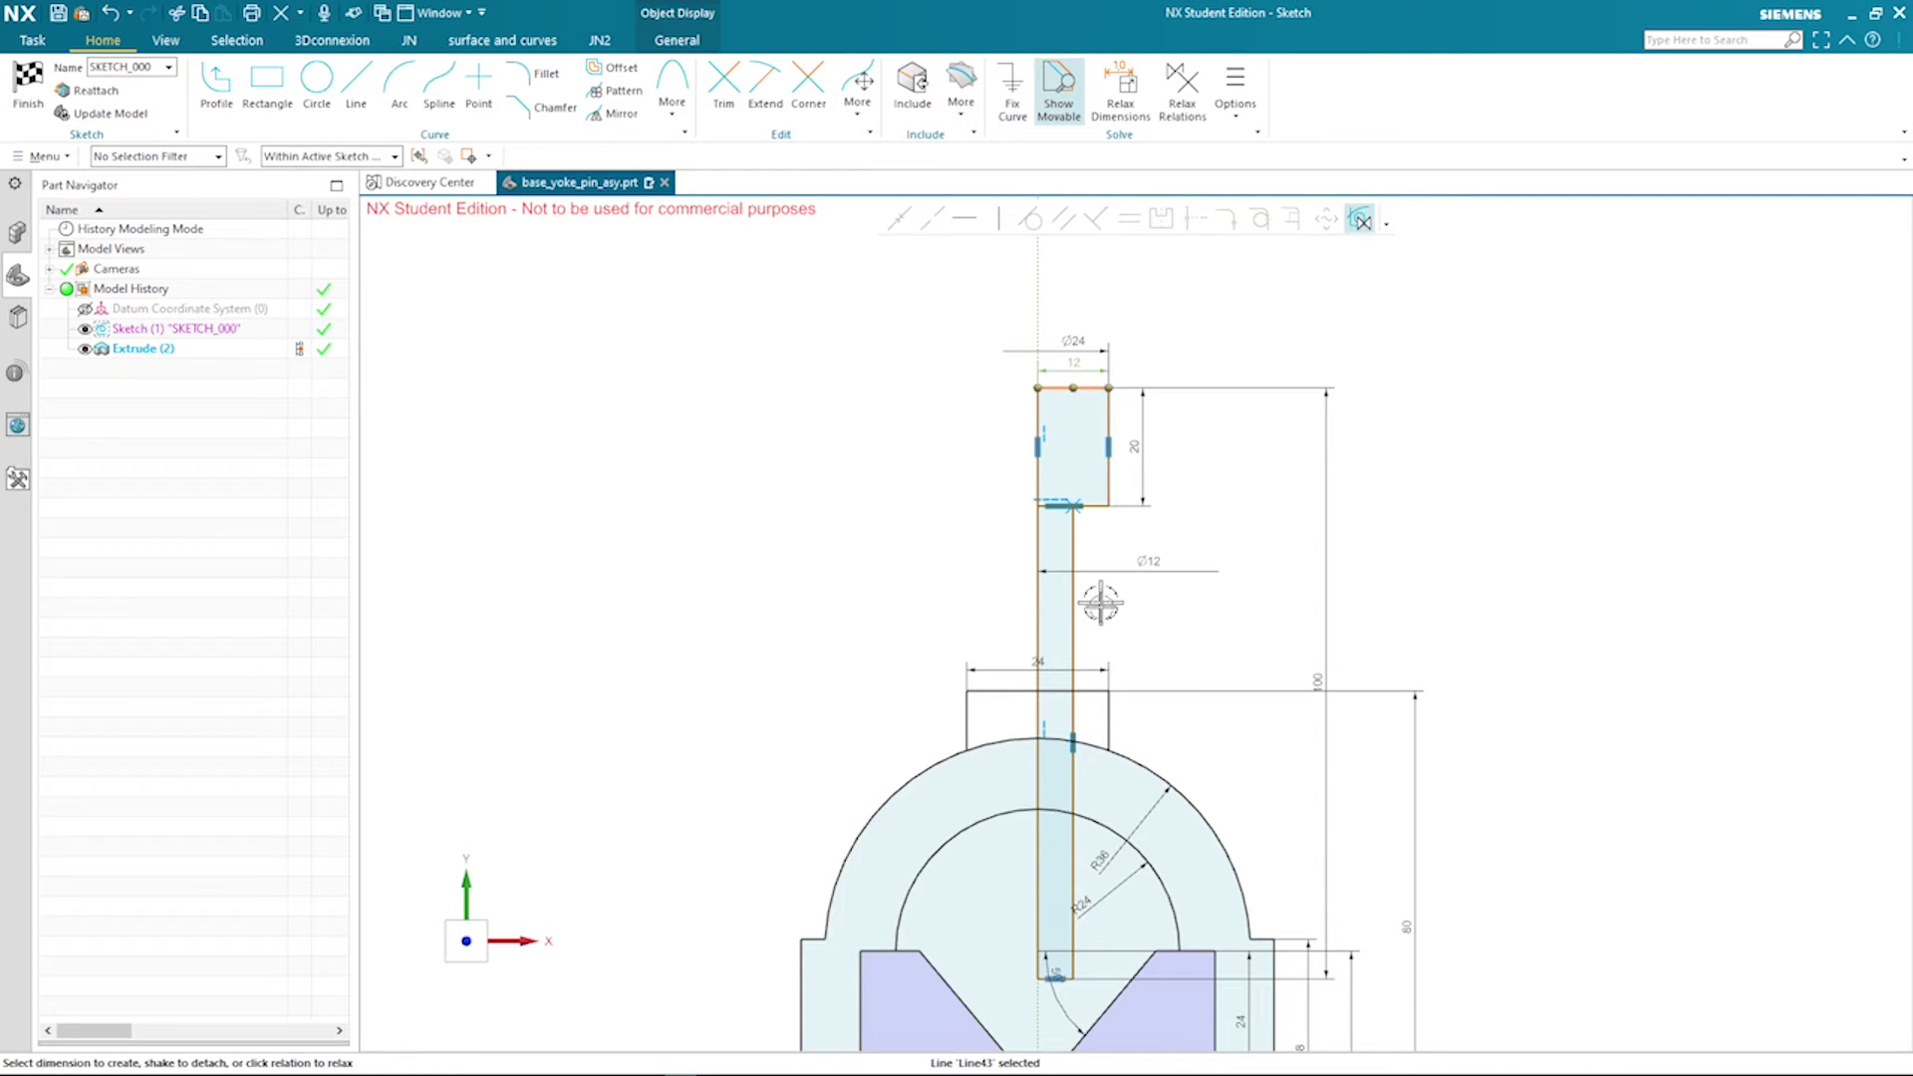
click(1092, 689)
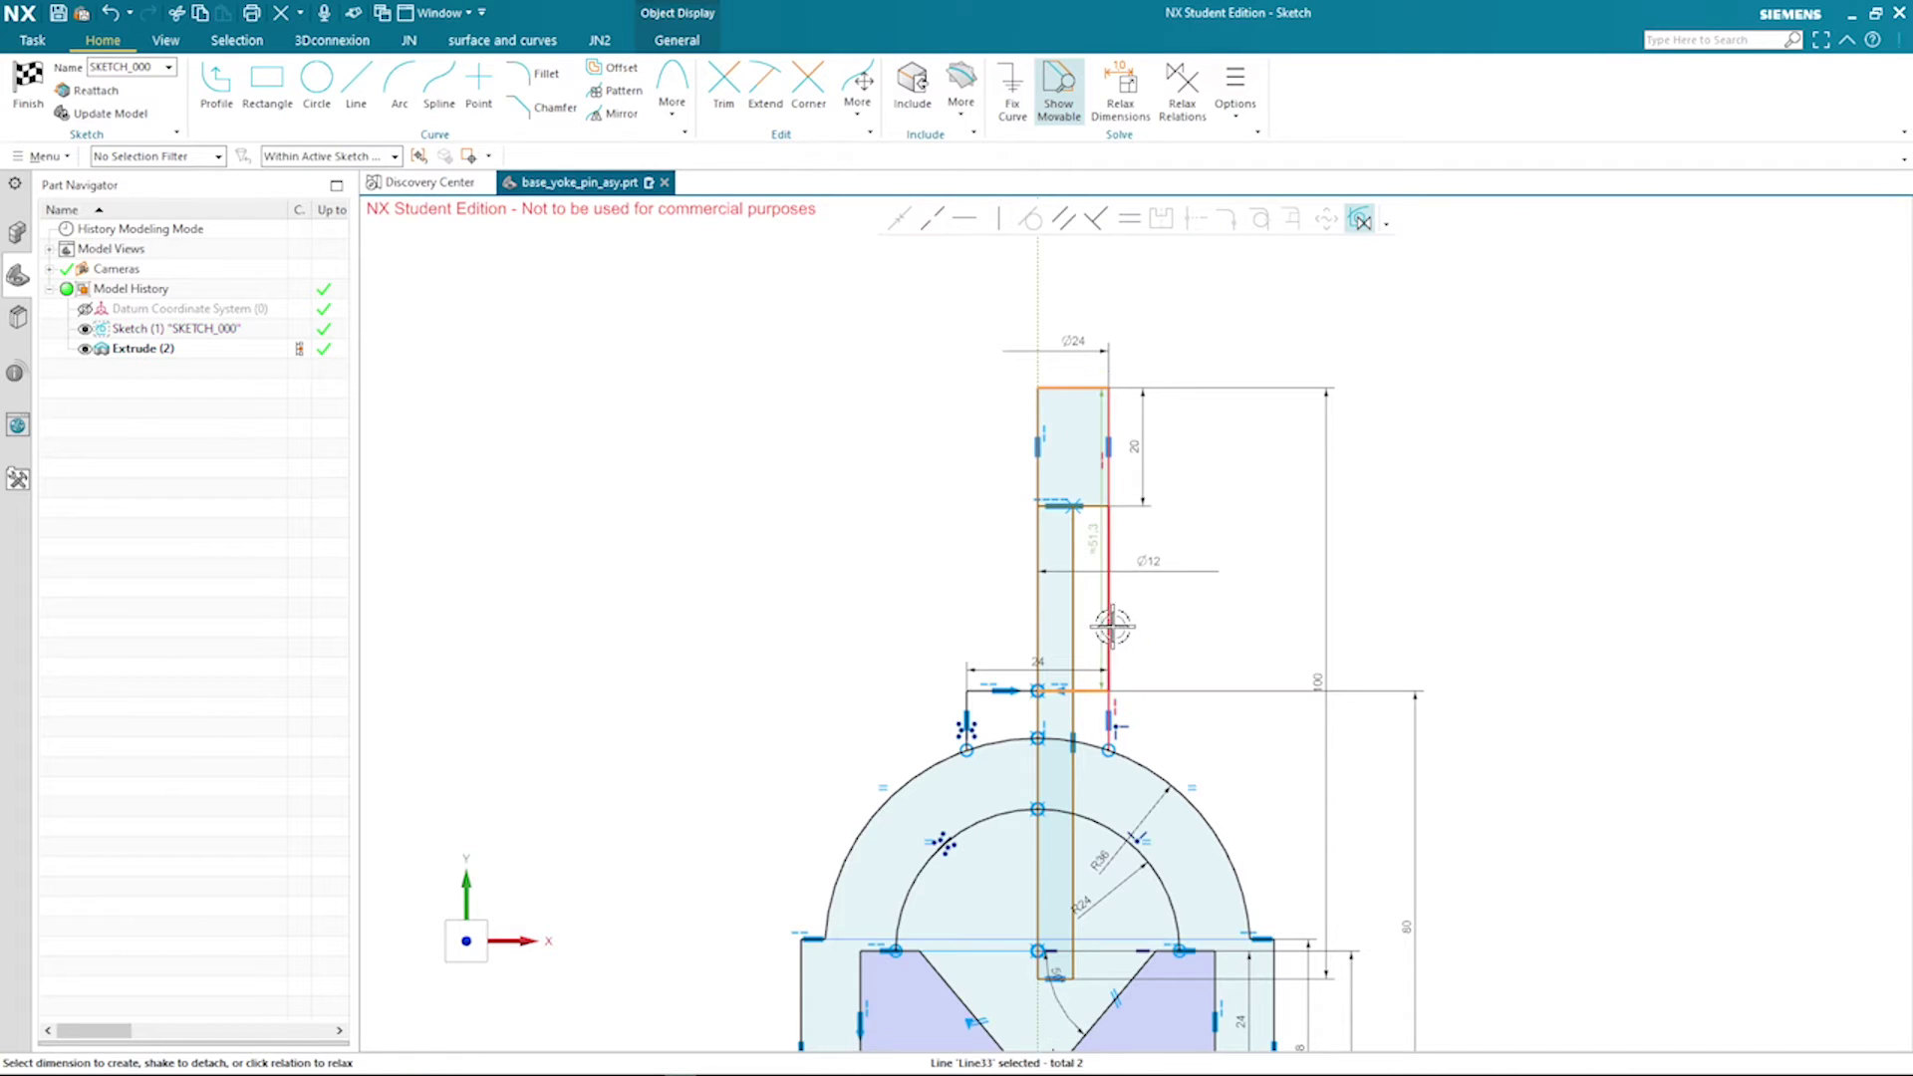
click(1237, 608)
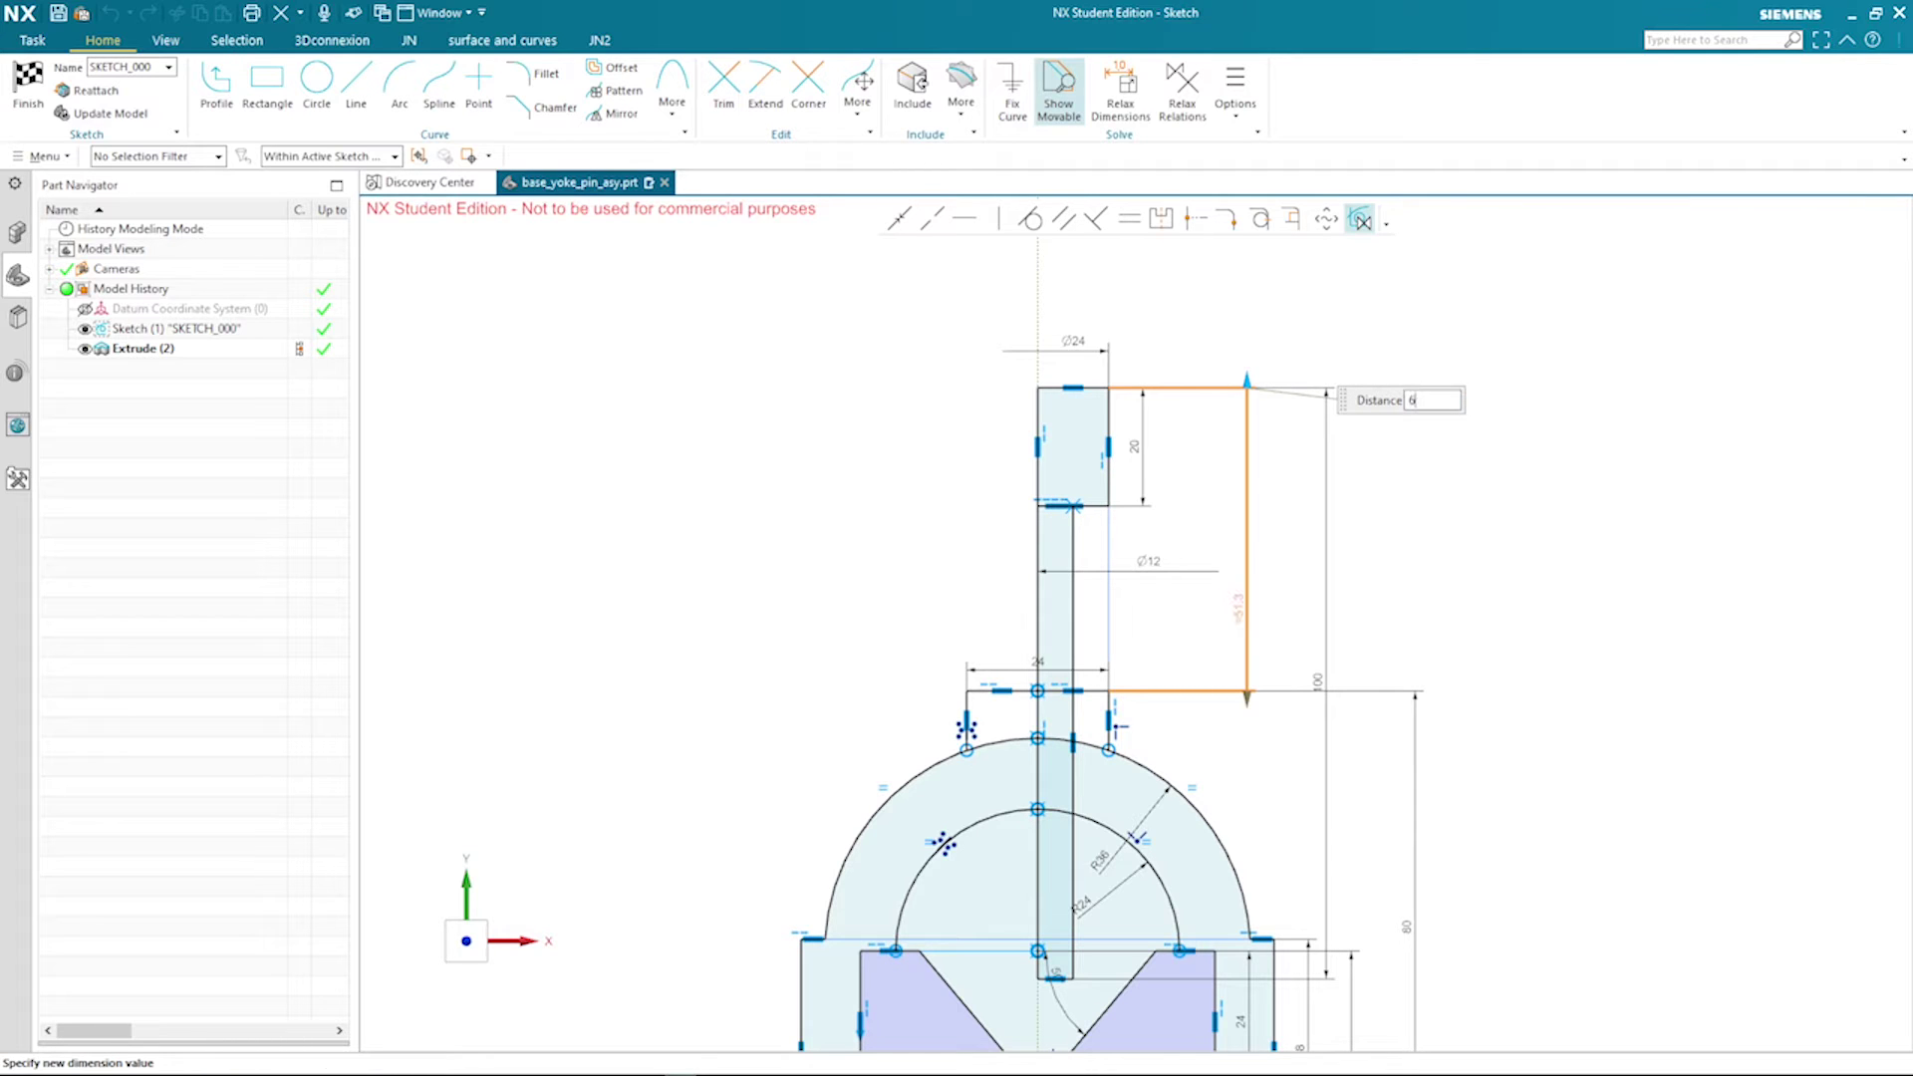
key(Return)
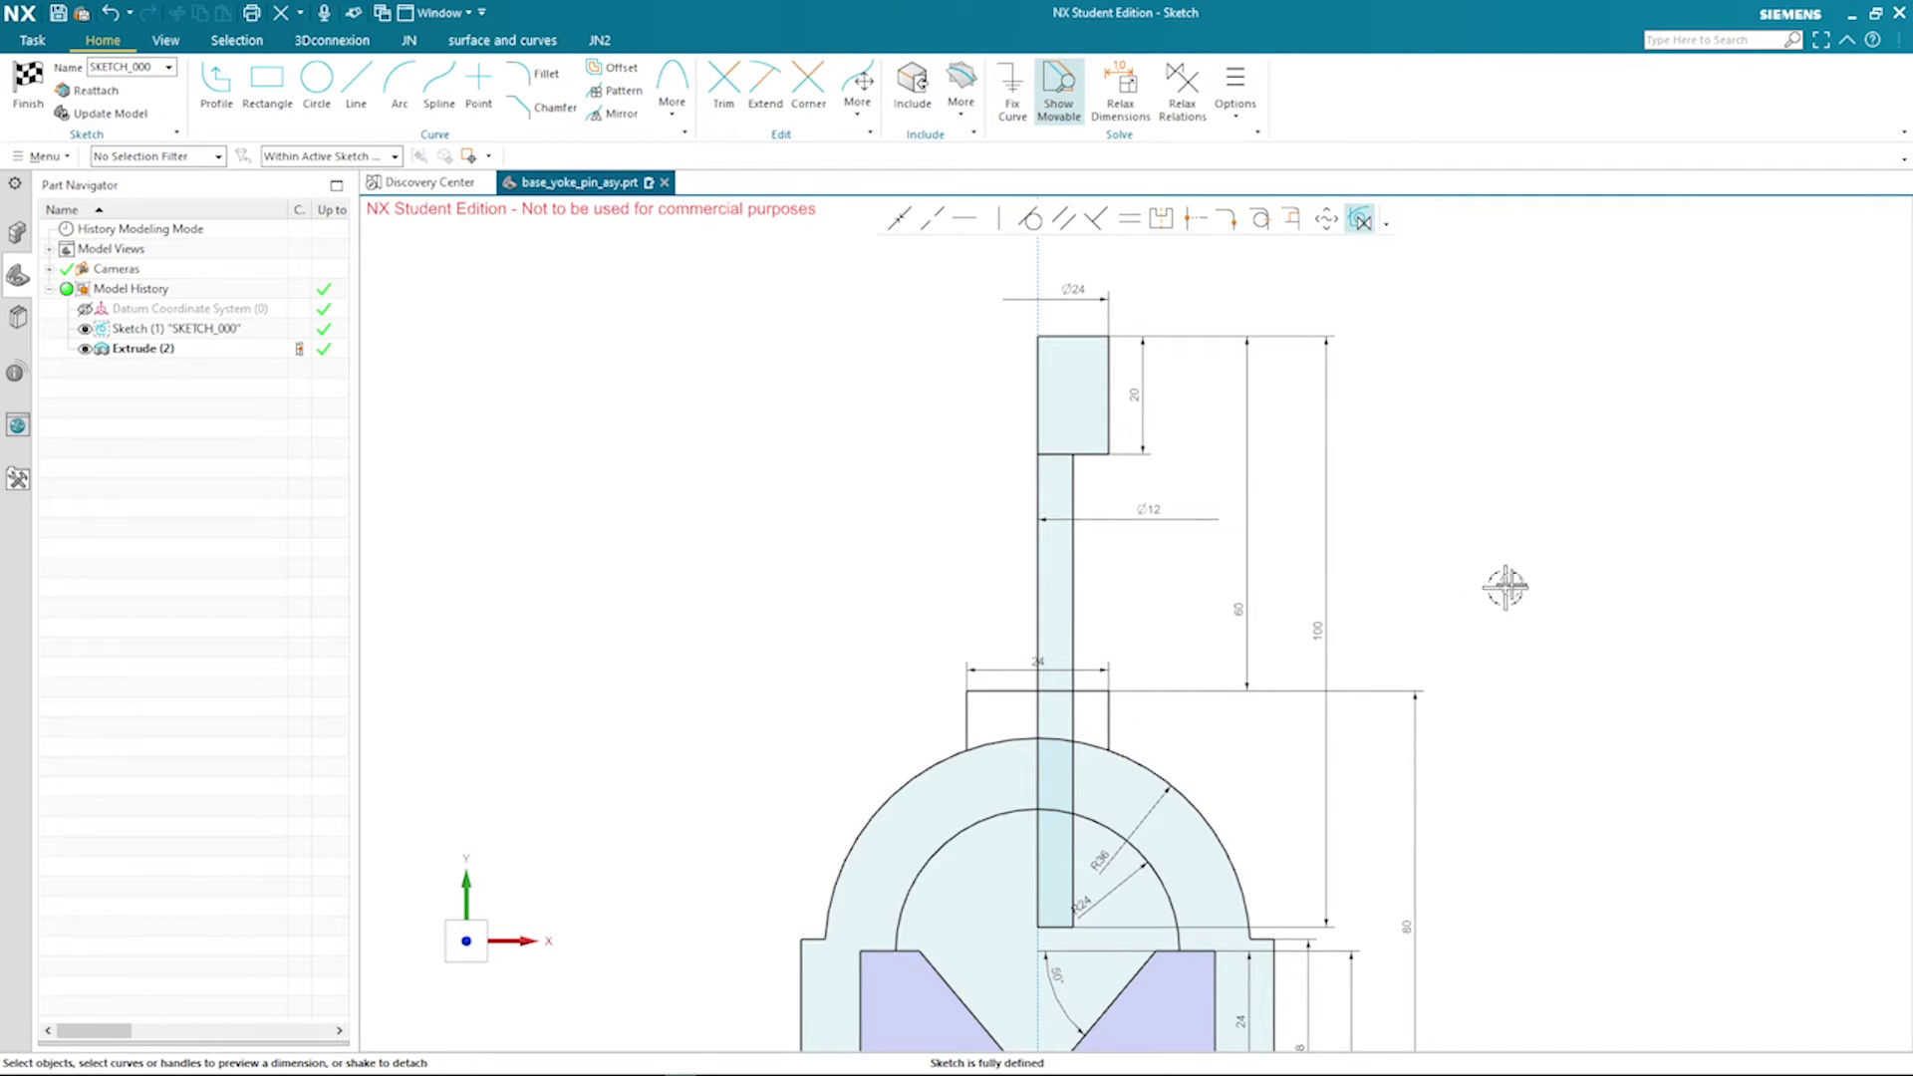
right_click(1531, 561)
Finish the sketch and launch Extrude with the X shortcut
click(1497, 561)
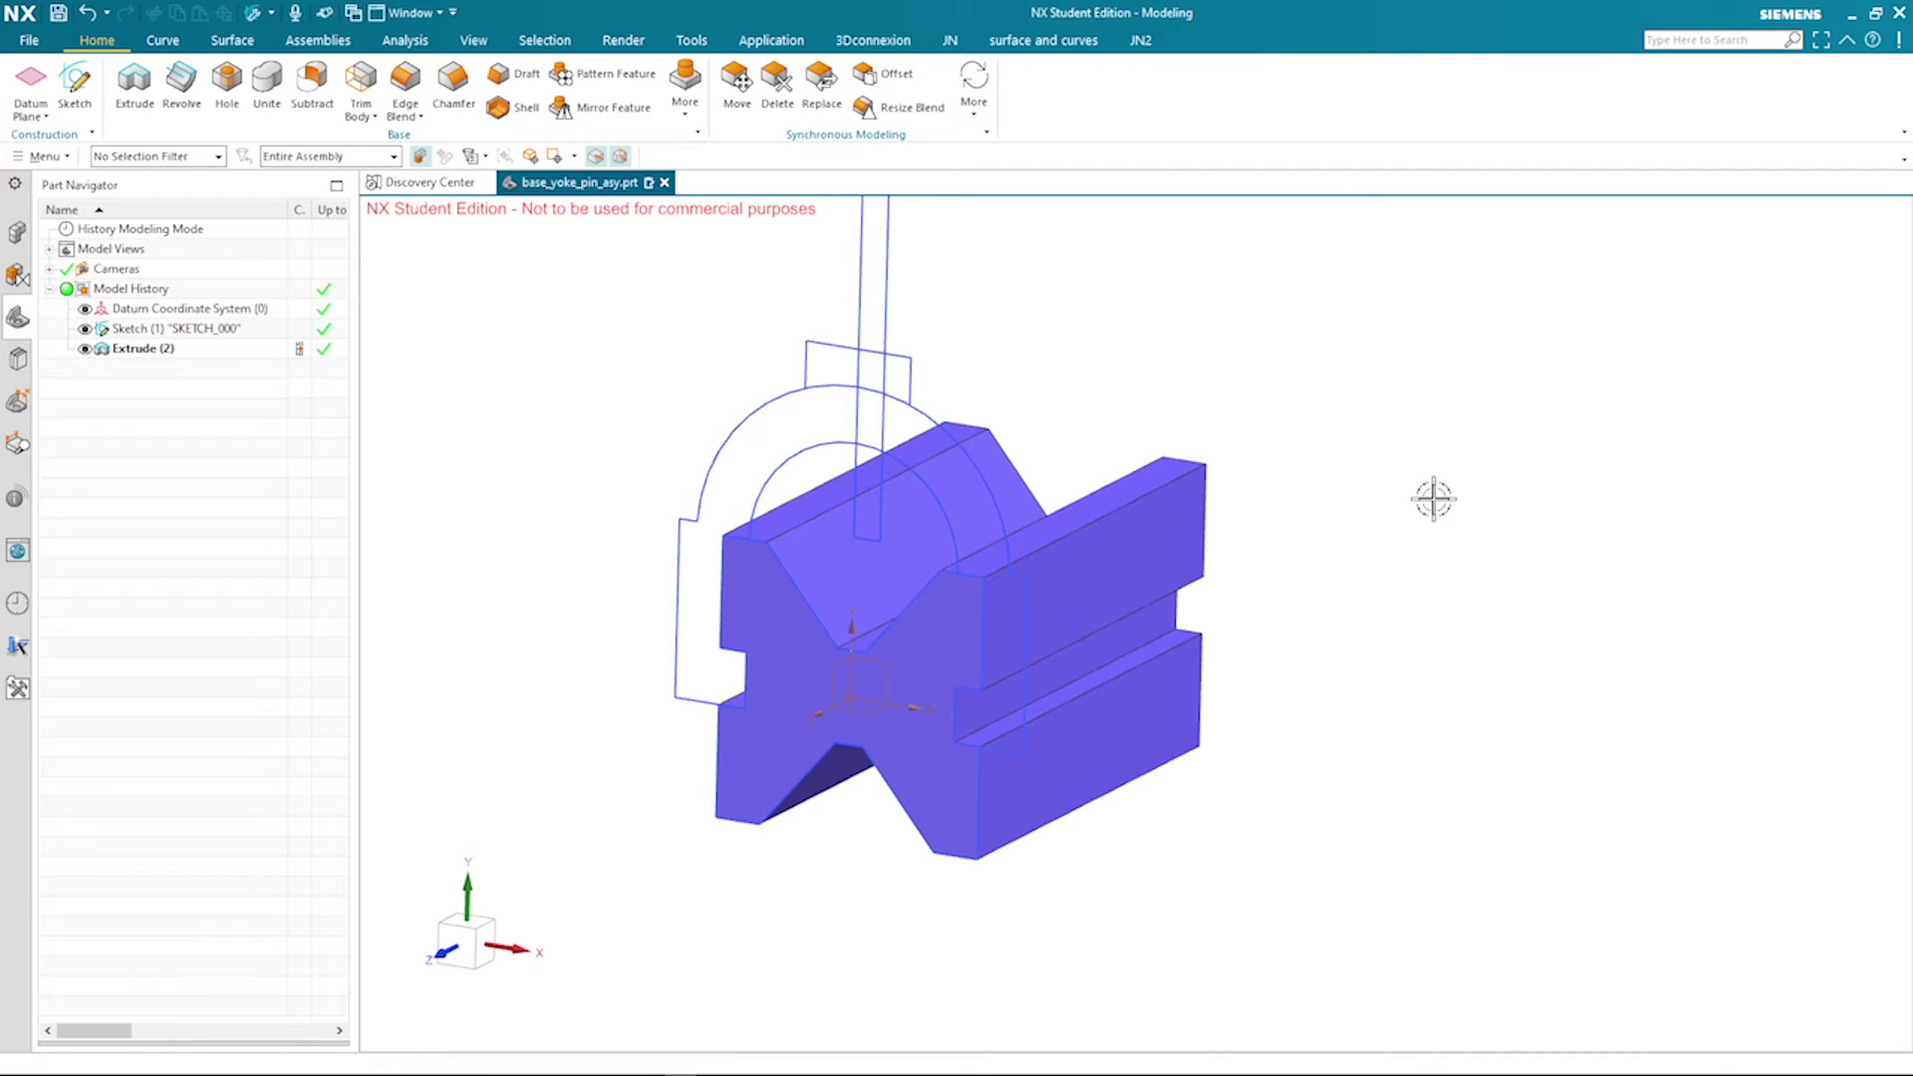
key(x)
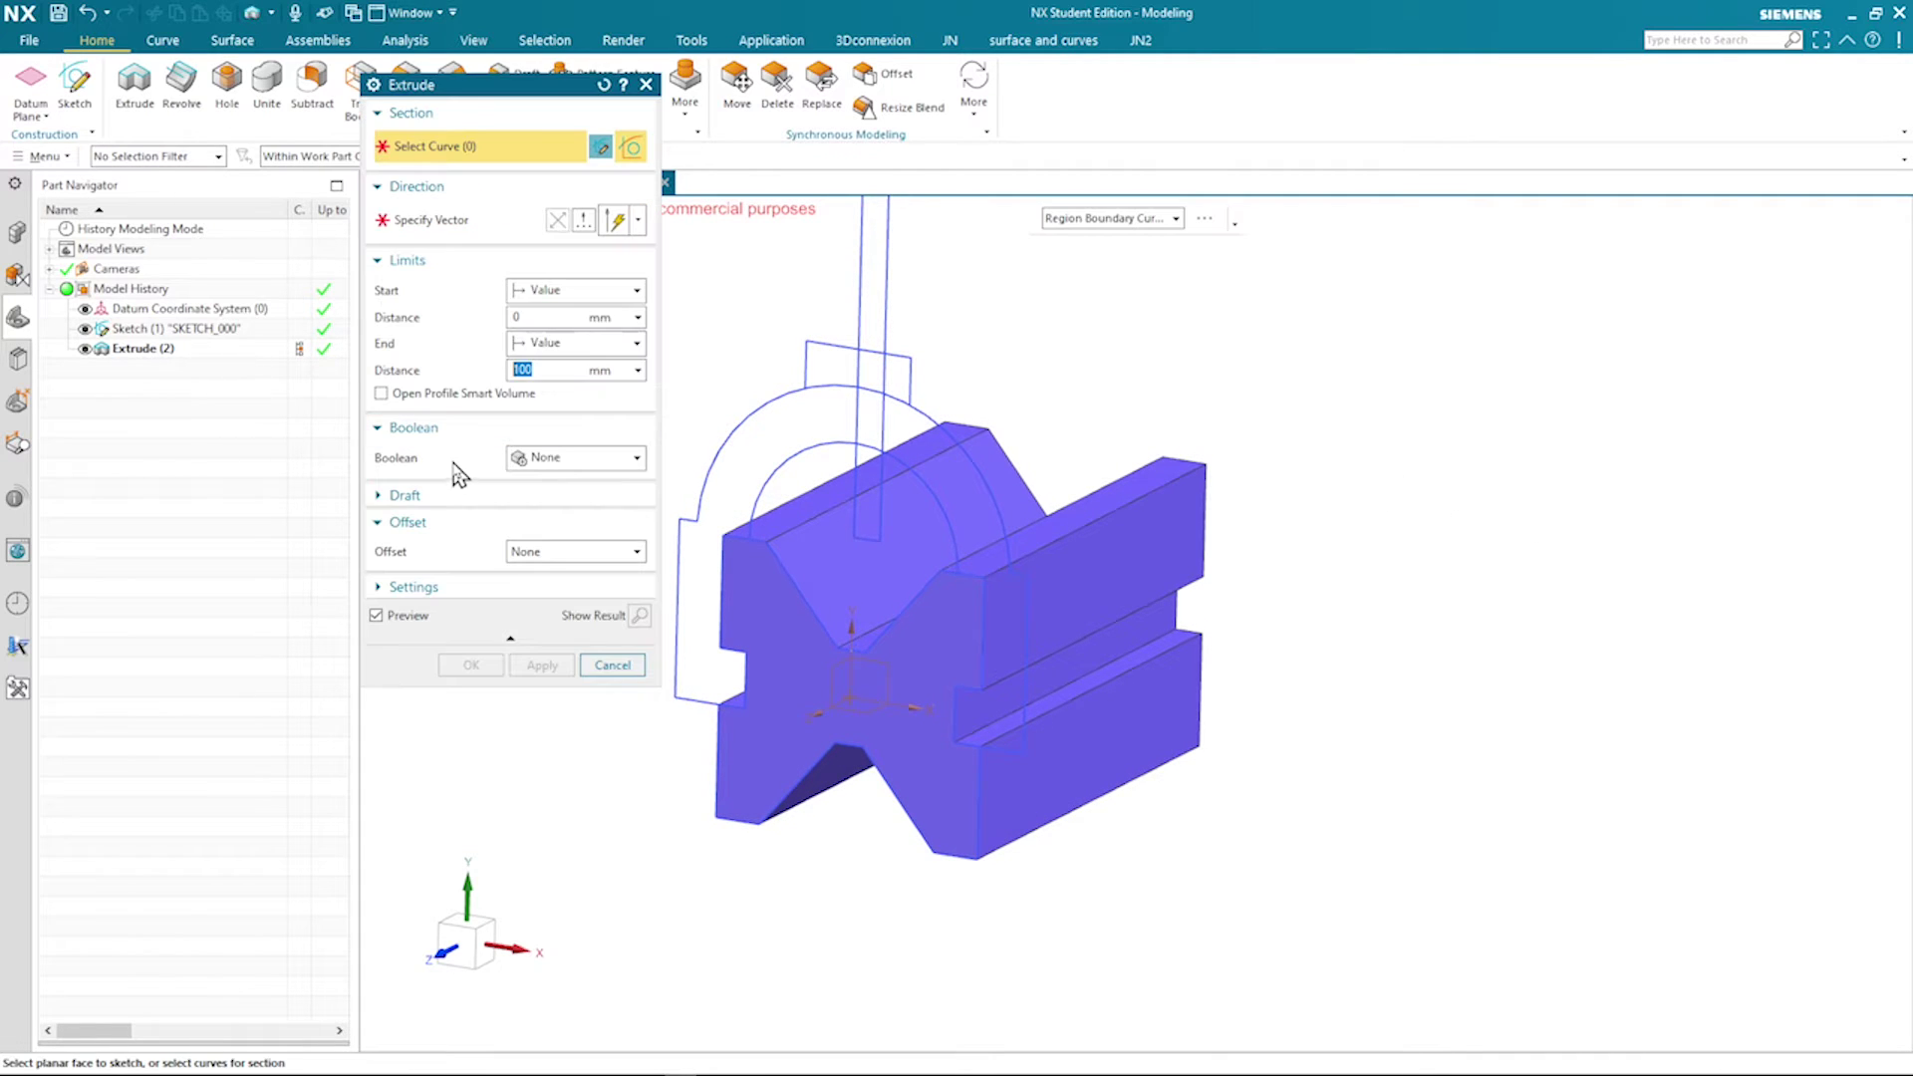
Extrude the arch and end regions of the yoke symmetrically to 20 wide
click(729, 465)
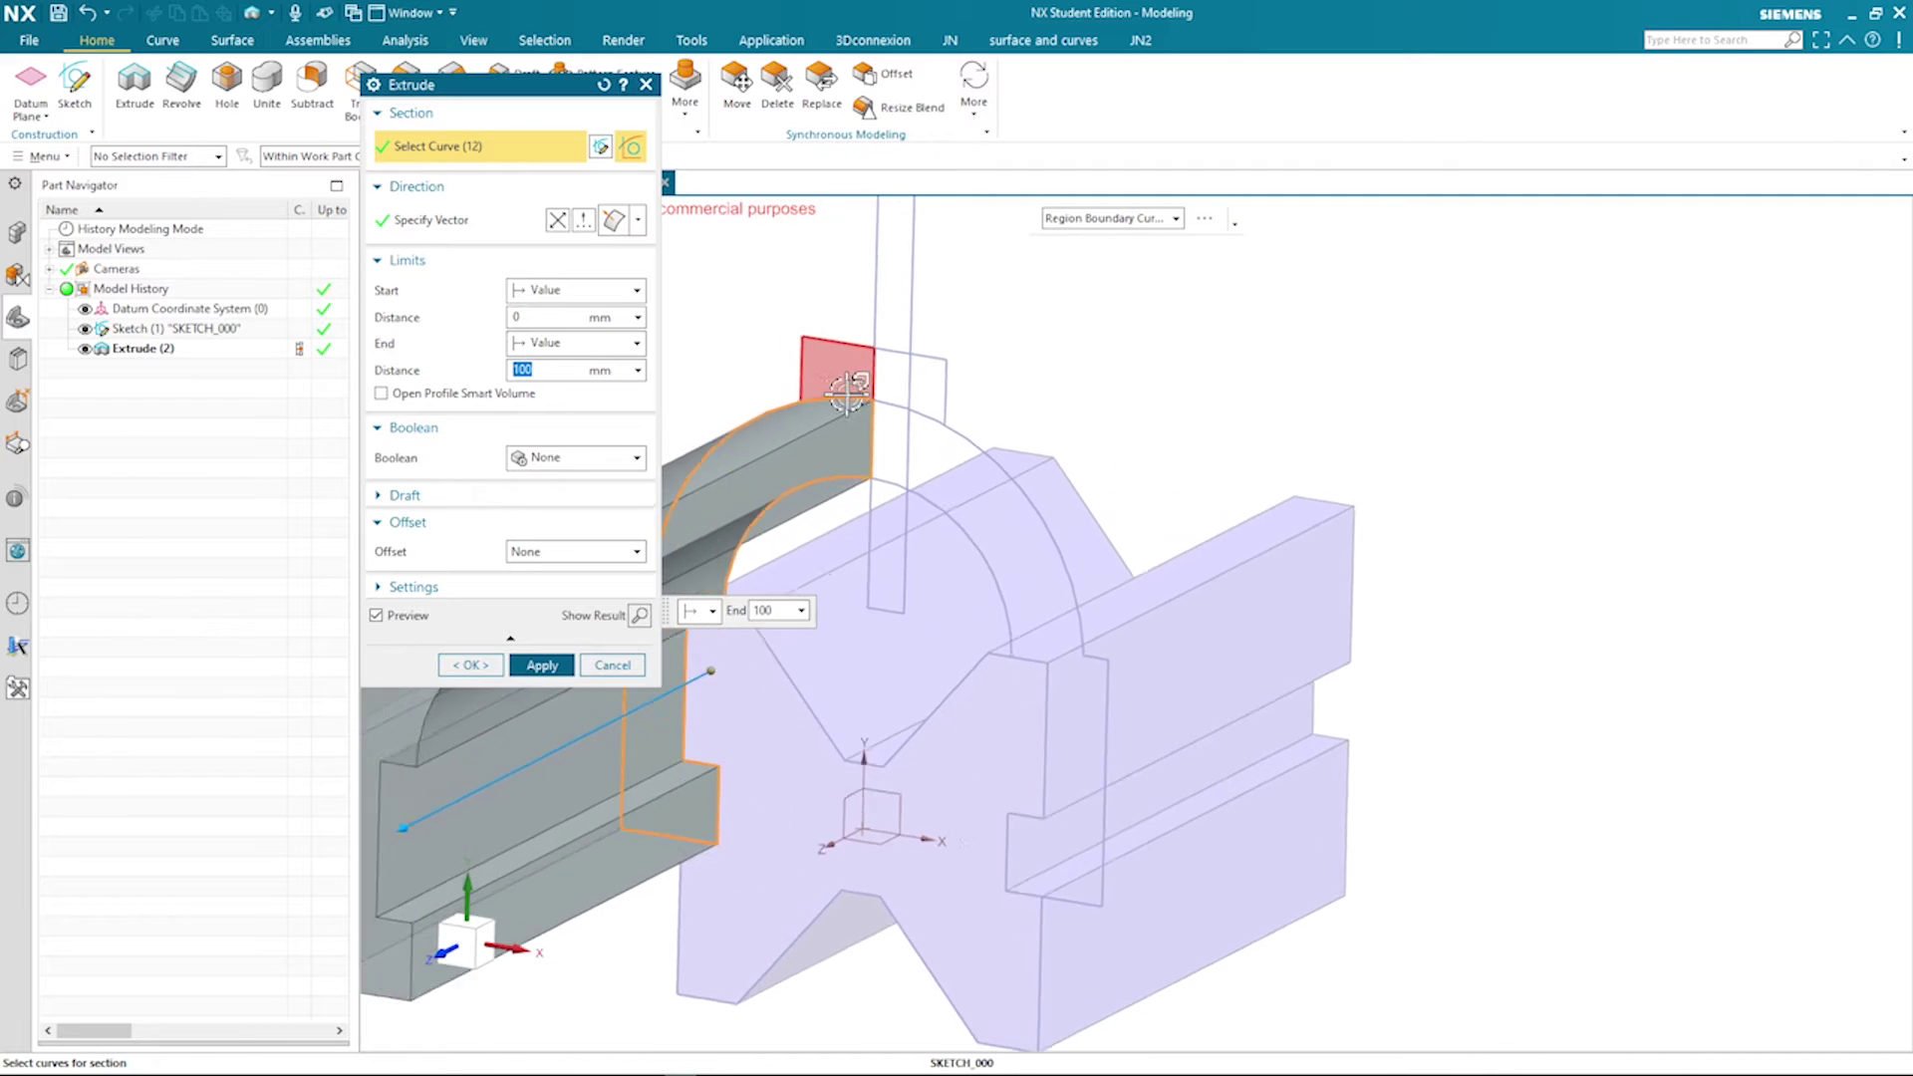
scroll(847, 393, up, 2)
click(929, 419)
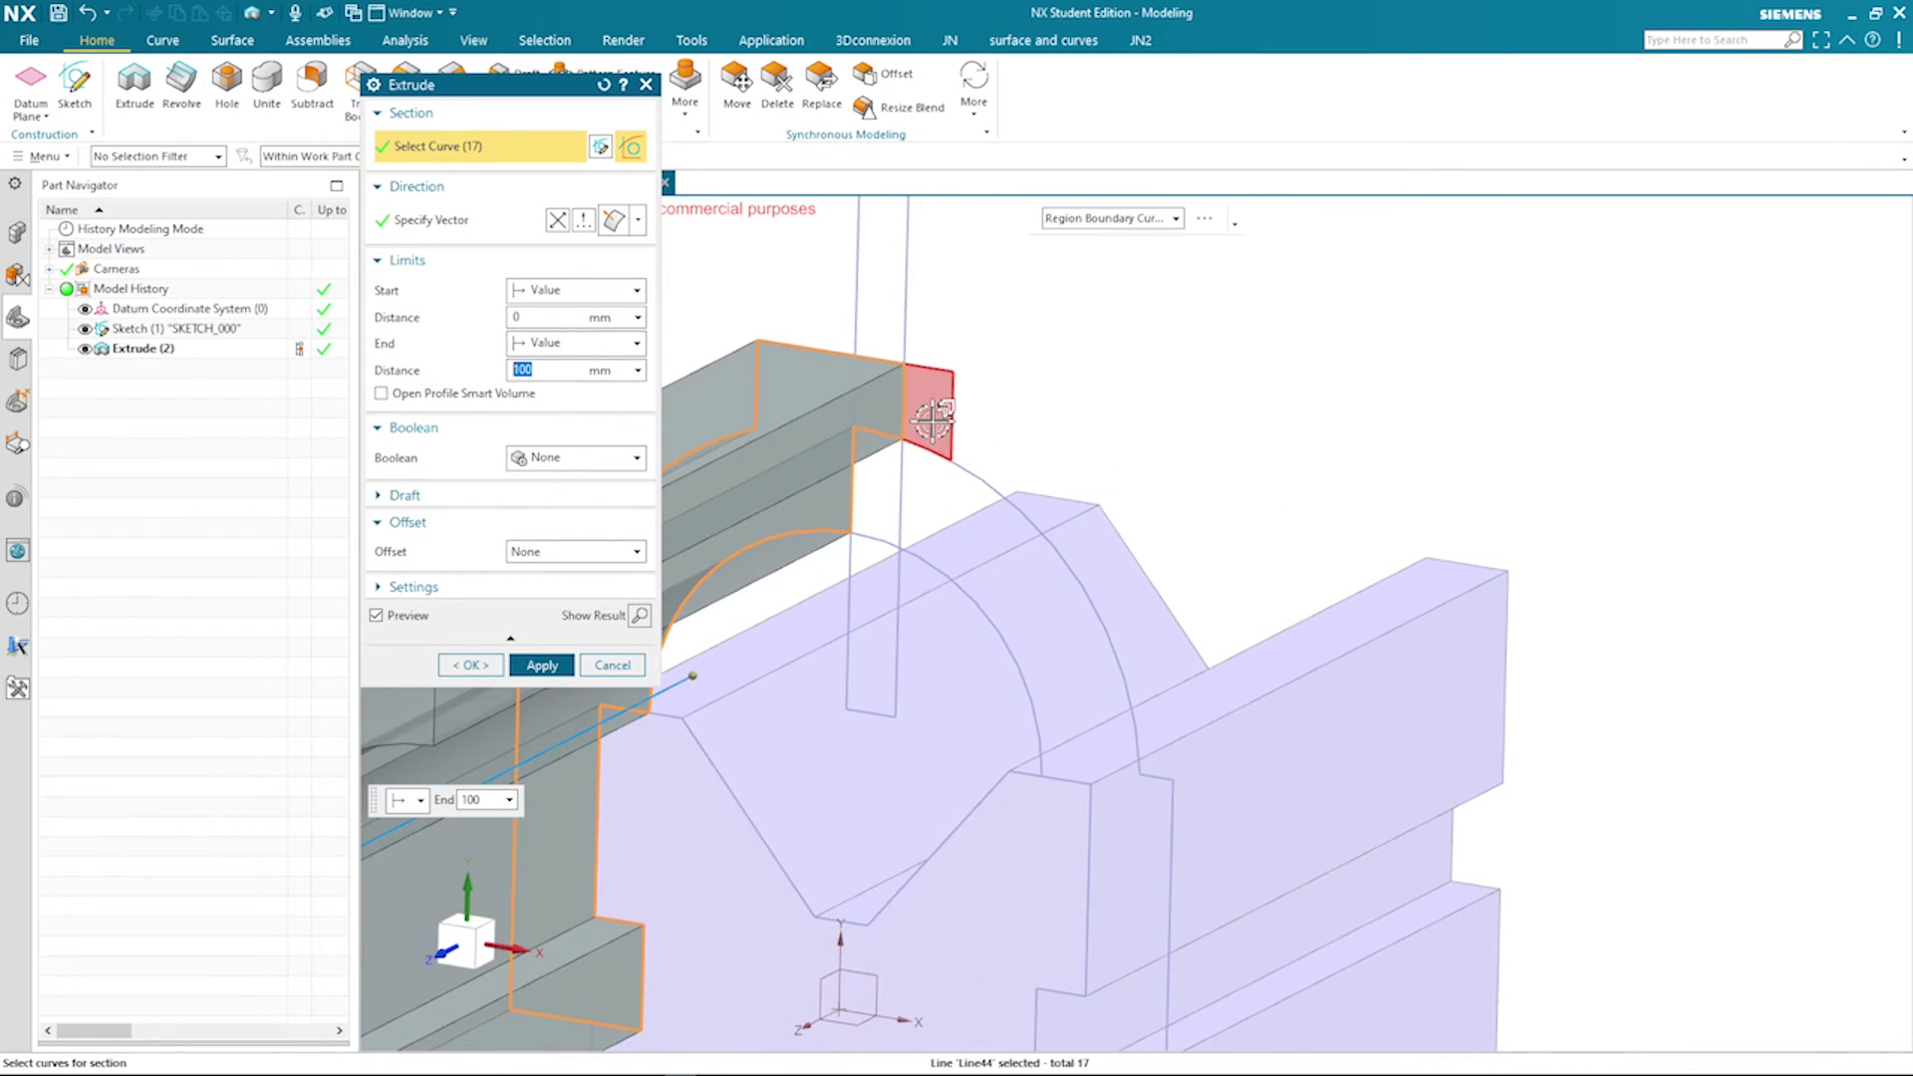
click(931, 420)
click(879, 515)
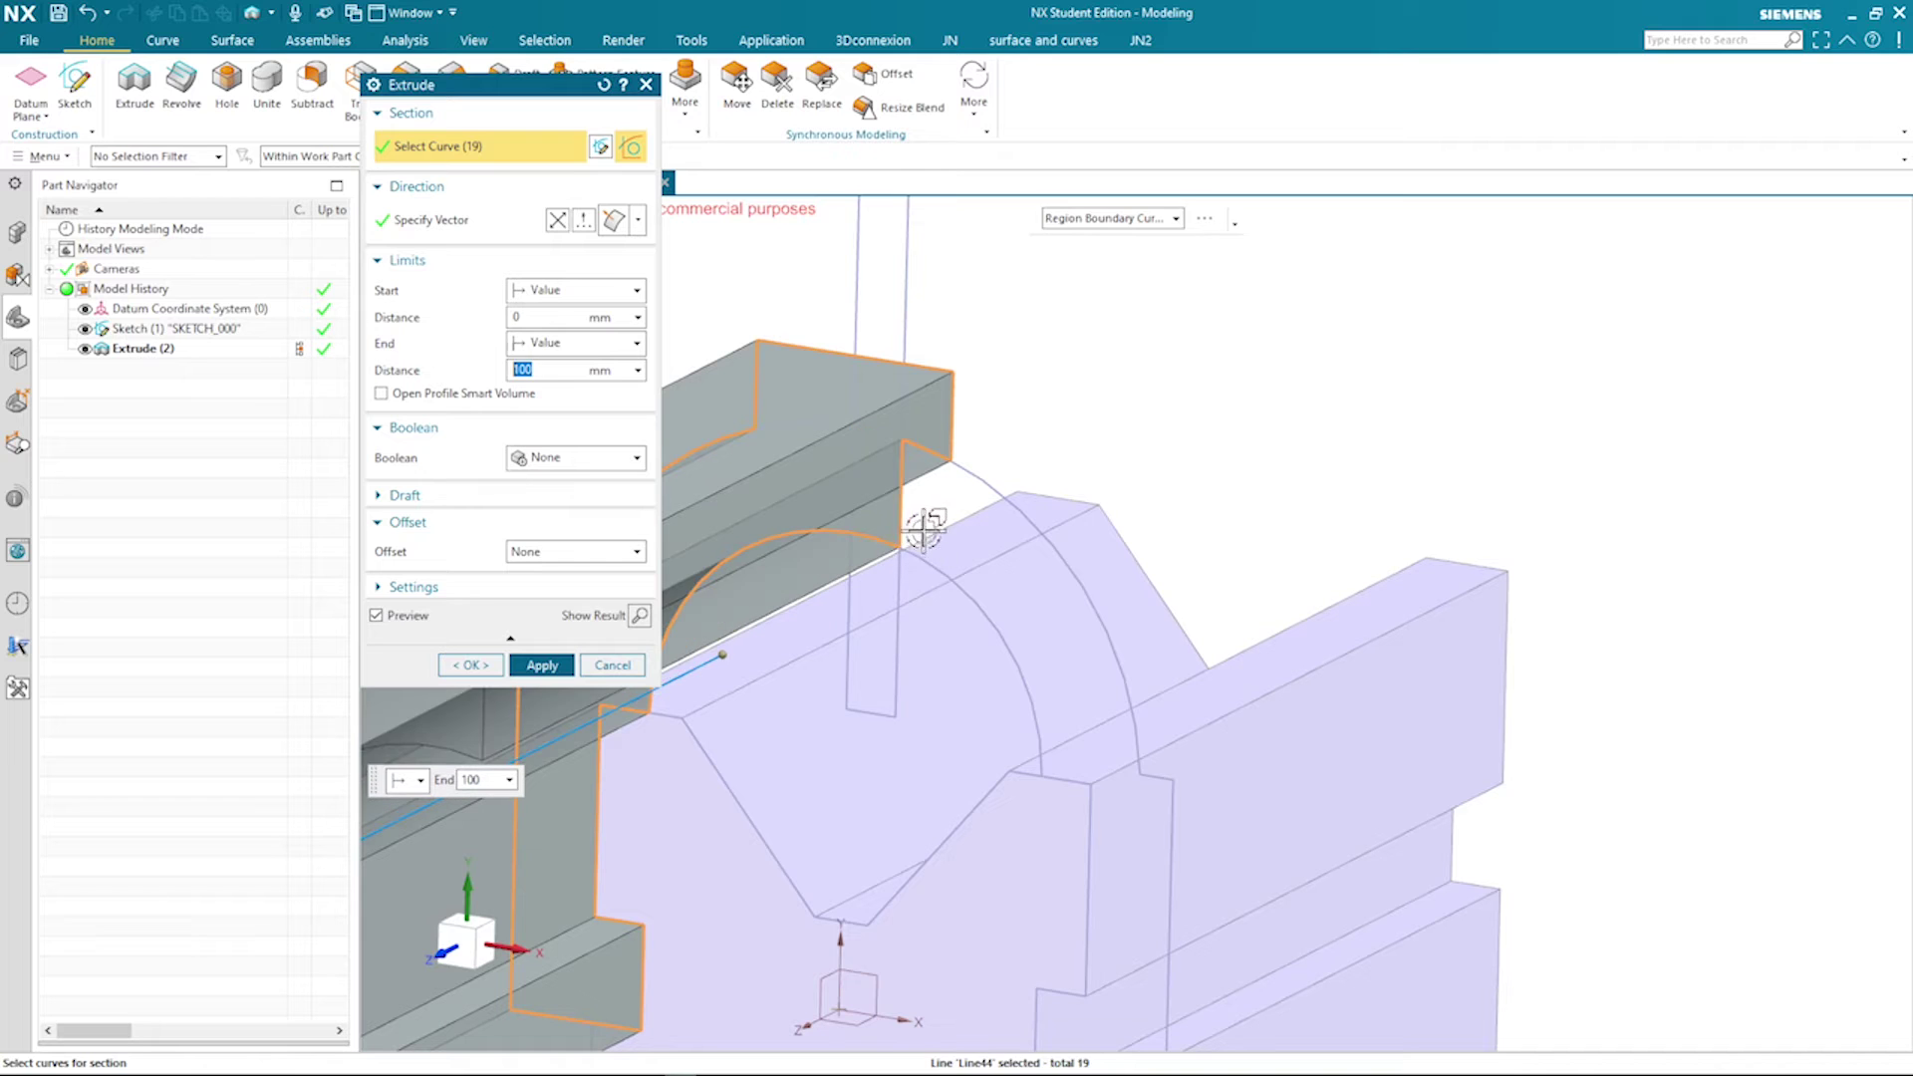
scroll(939, 529, down, 2)
scroll(1071, 425, down, 1)
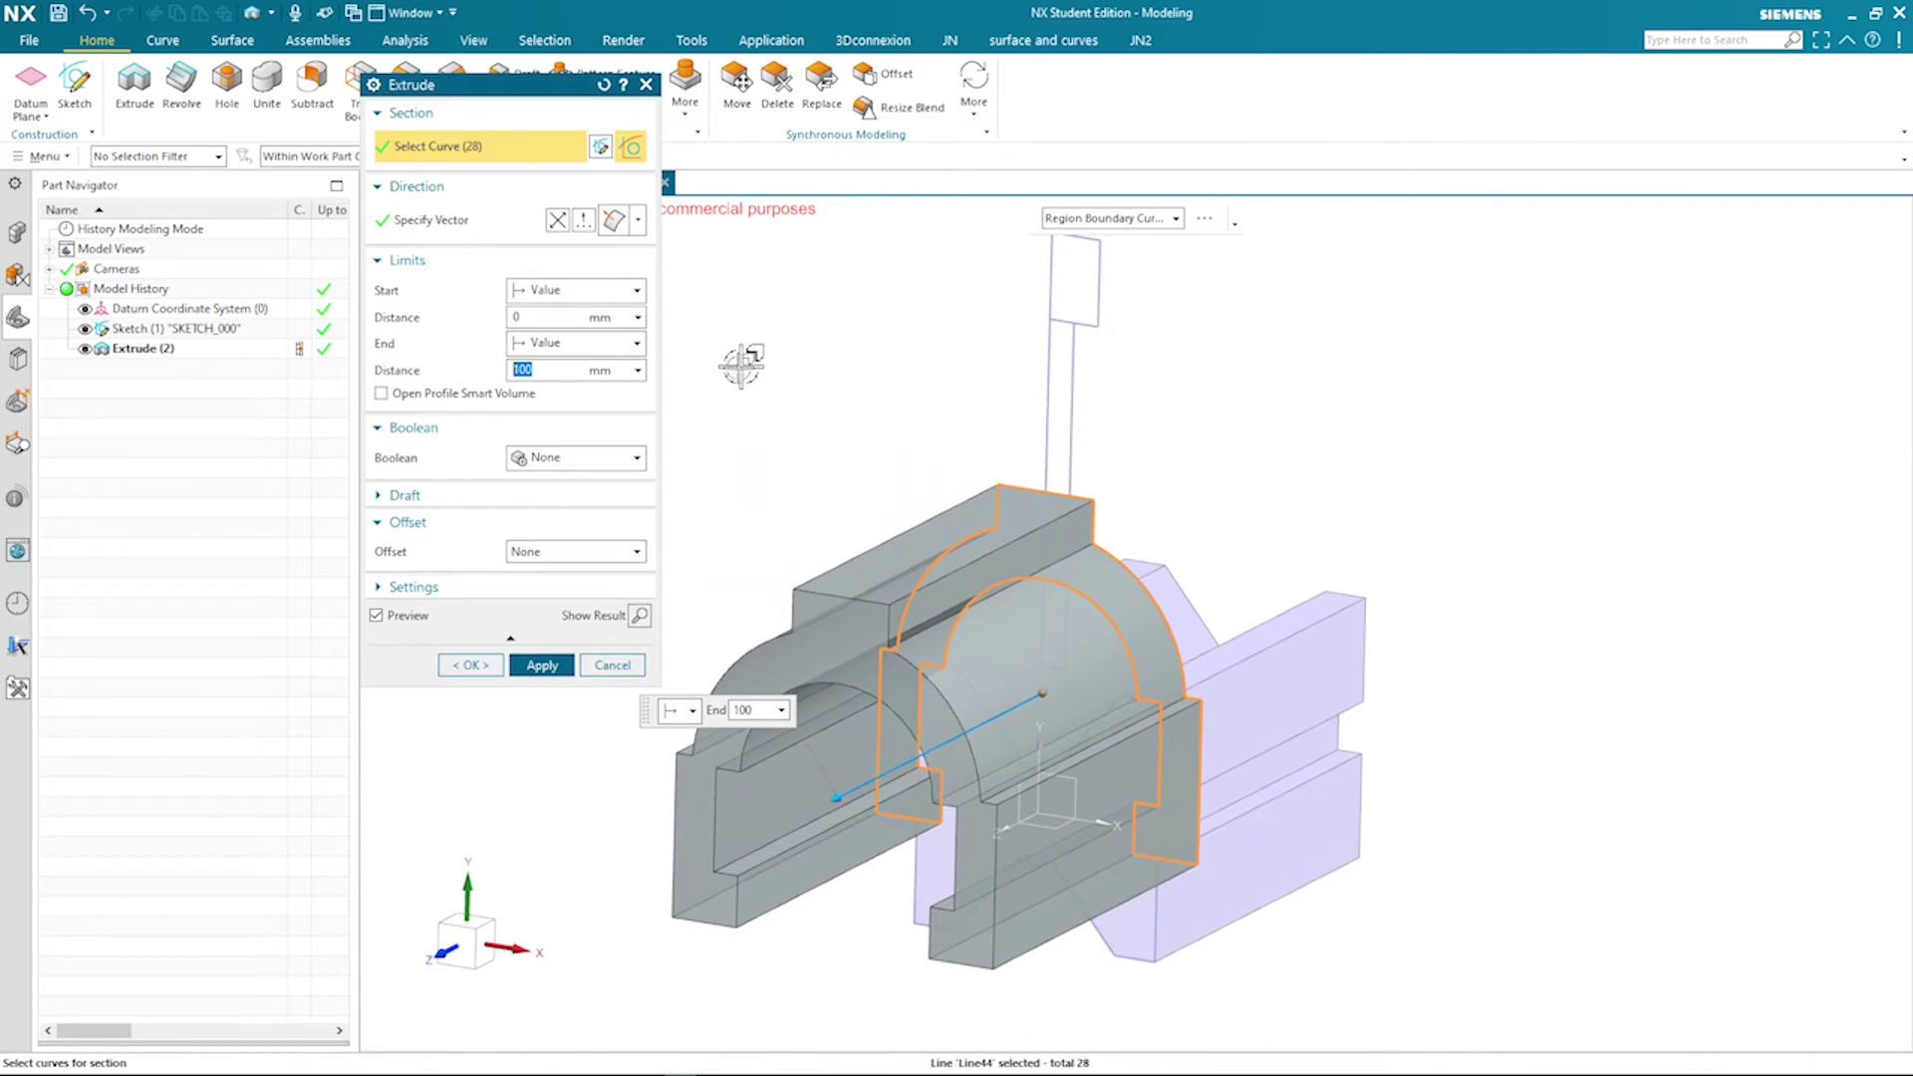
click(636, 290)
click(573, 334)
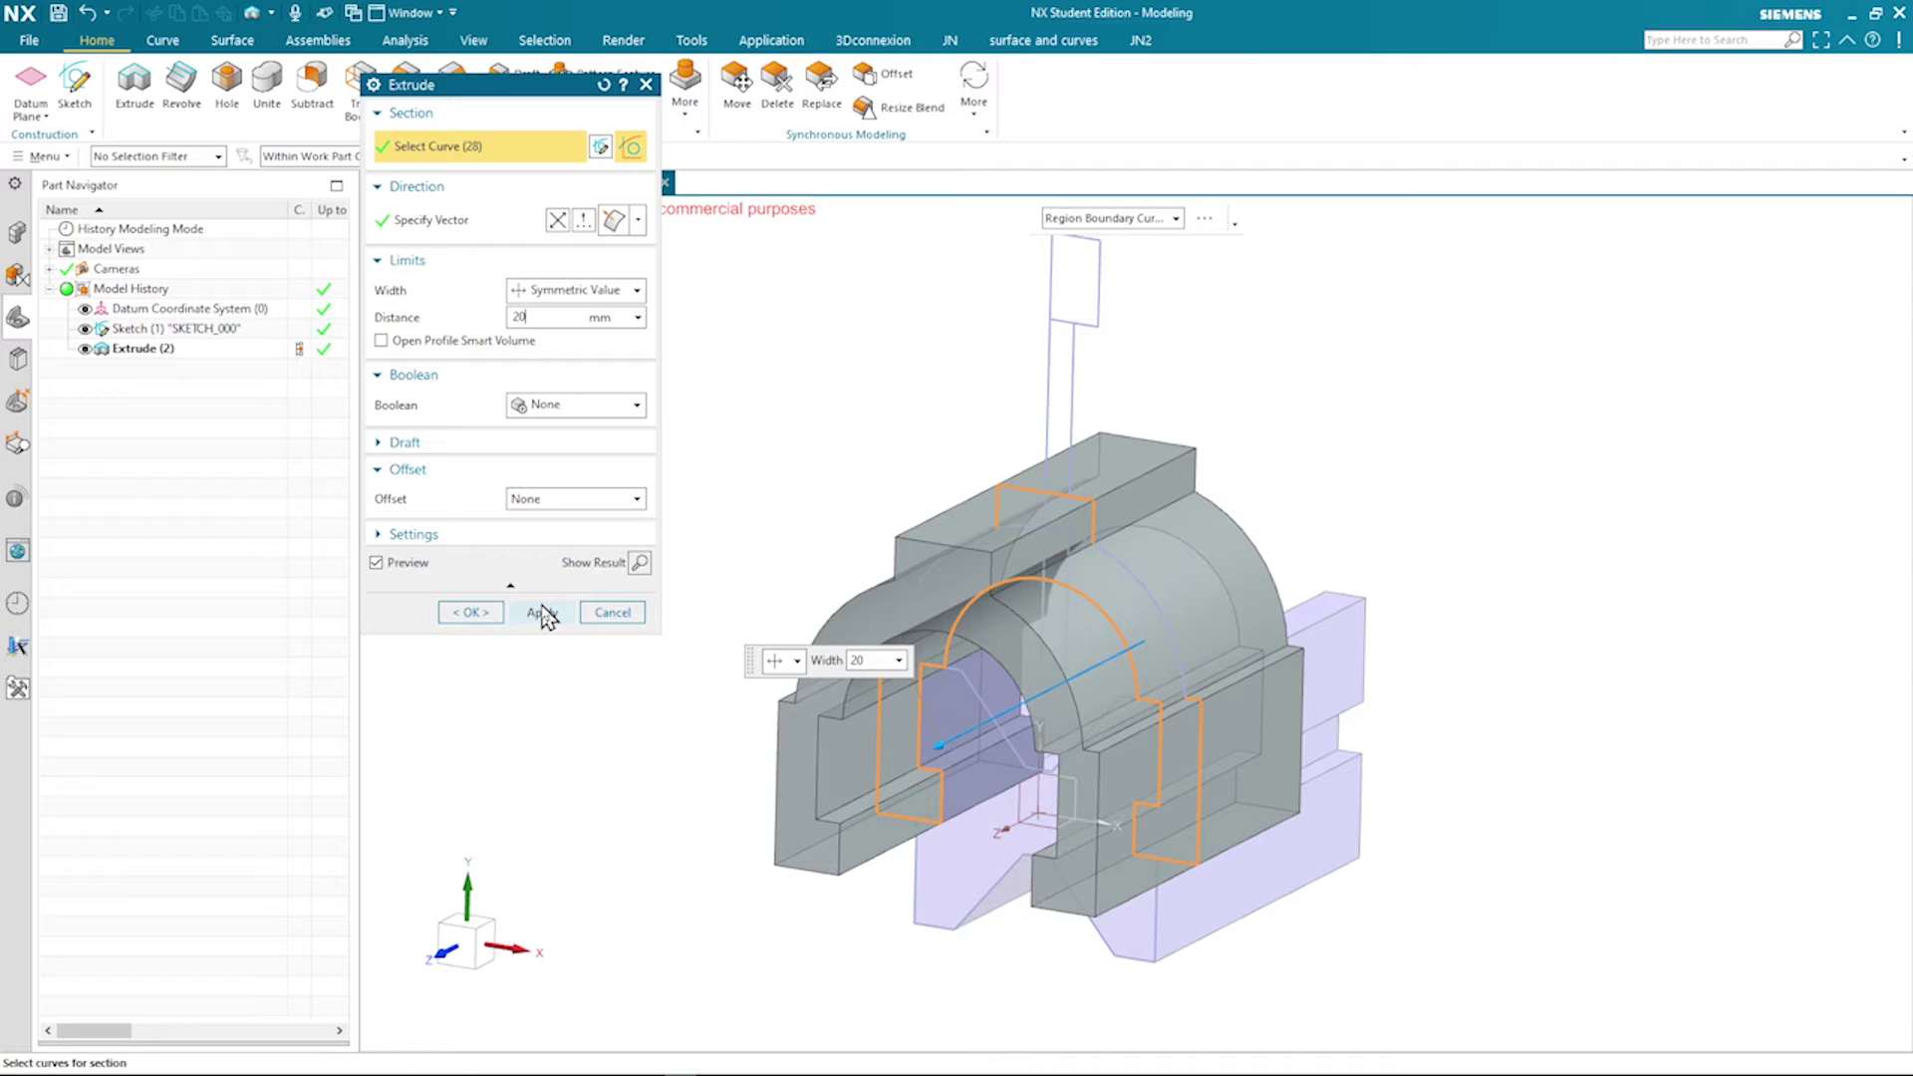
click(540, 620)
click(628, 613)
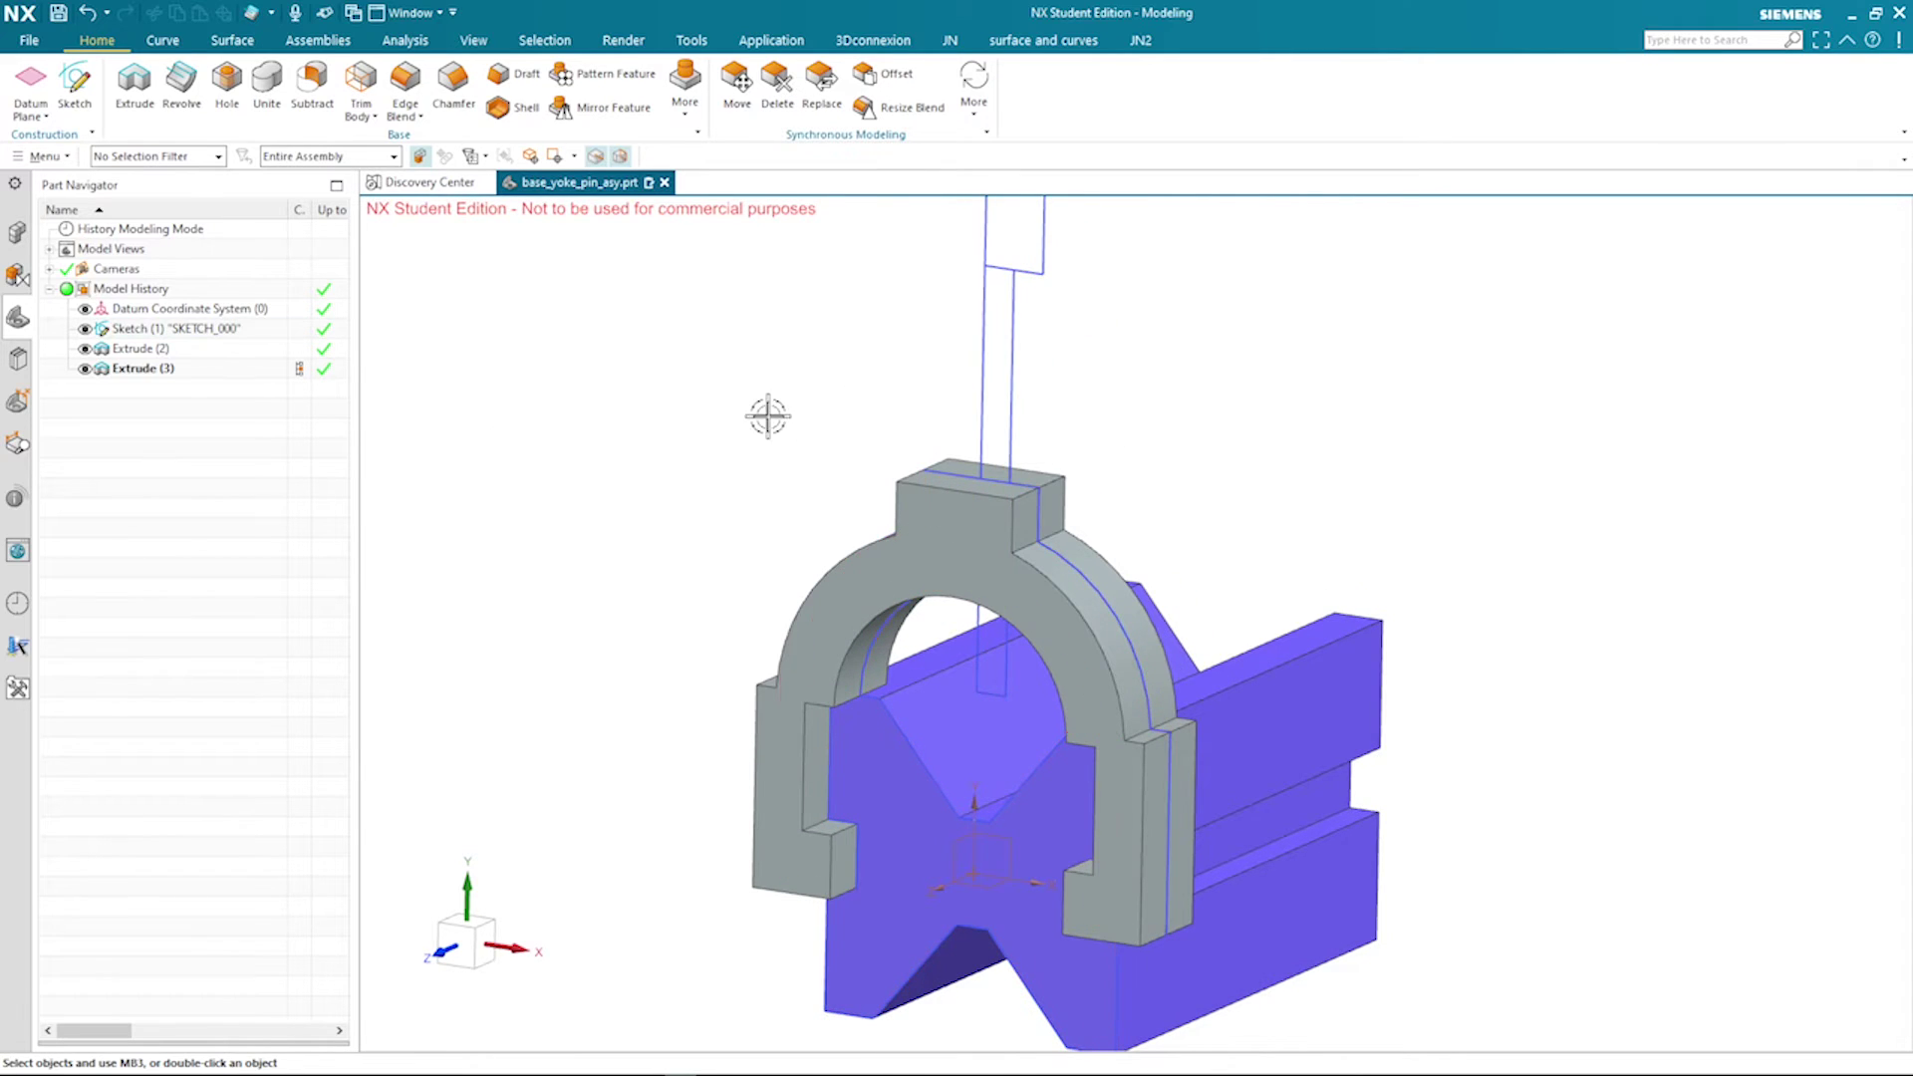
Revolve the SKETCH_000 pin curves about the pin's vertical centreline
click(183, 90)
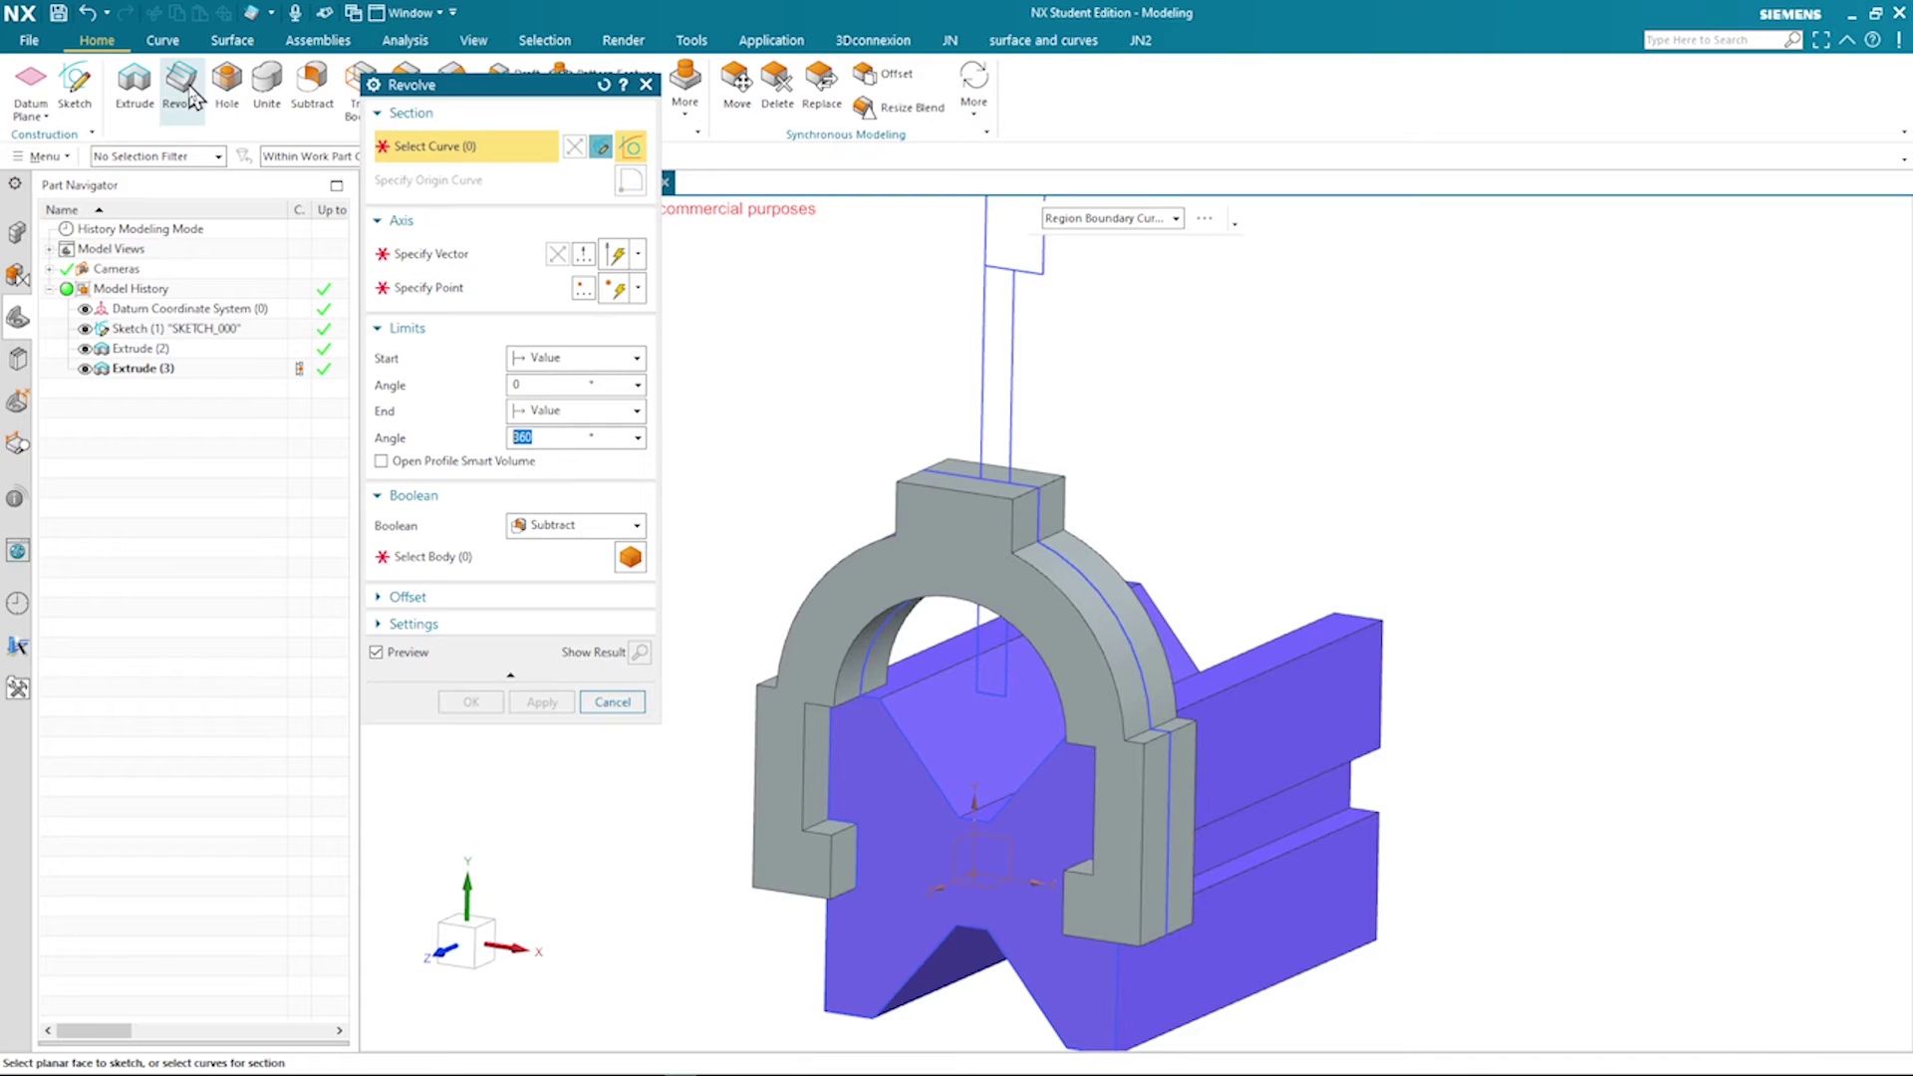
click(985, 520)
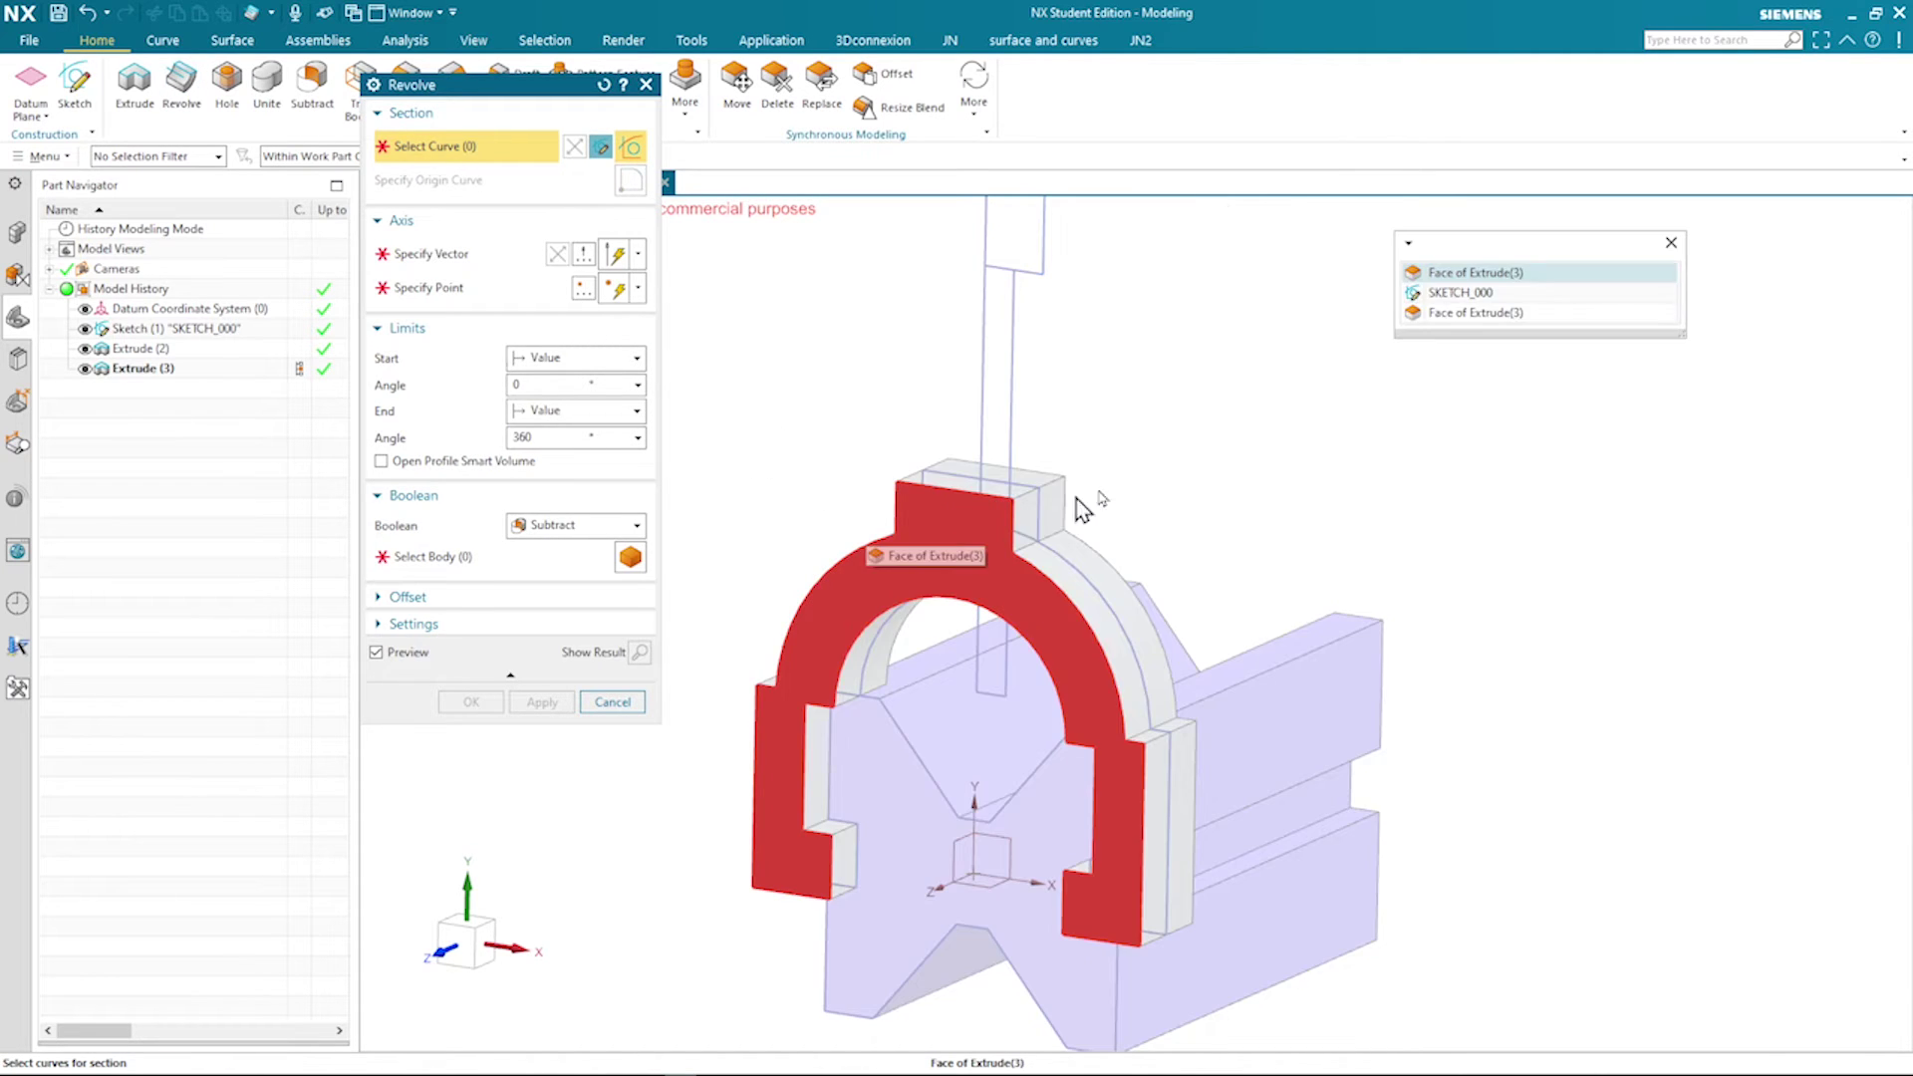
click(1454, 290)
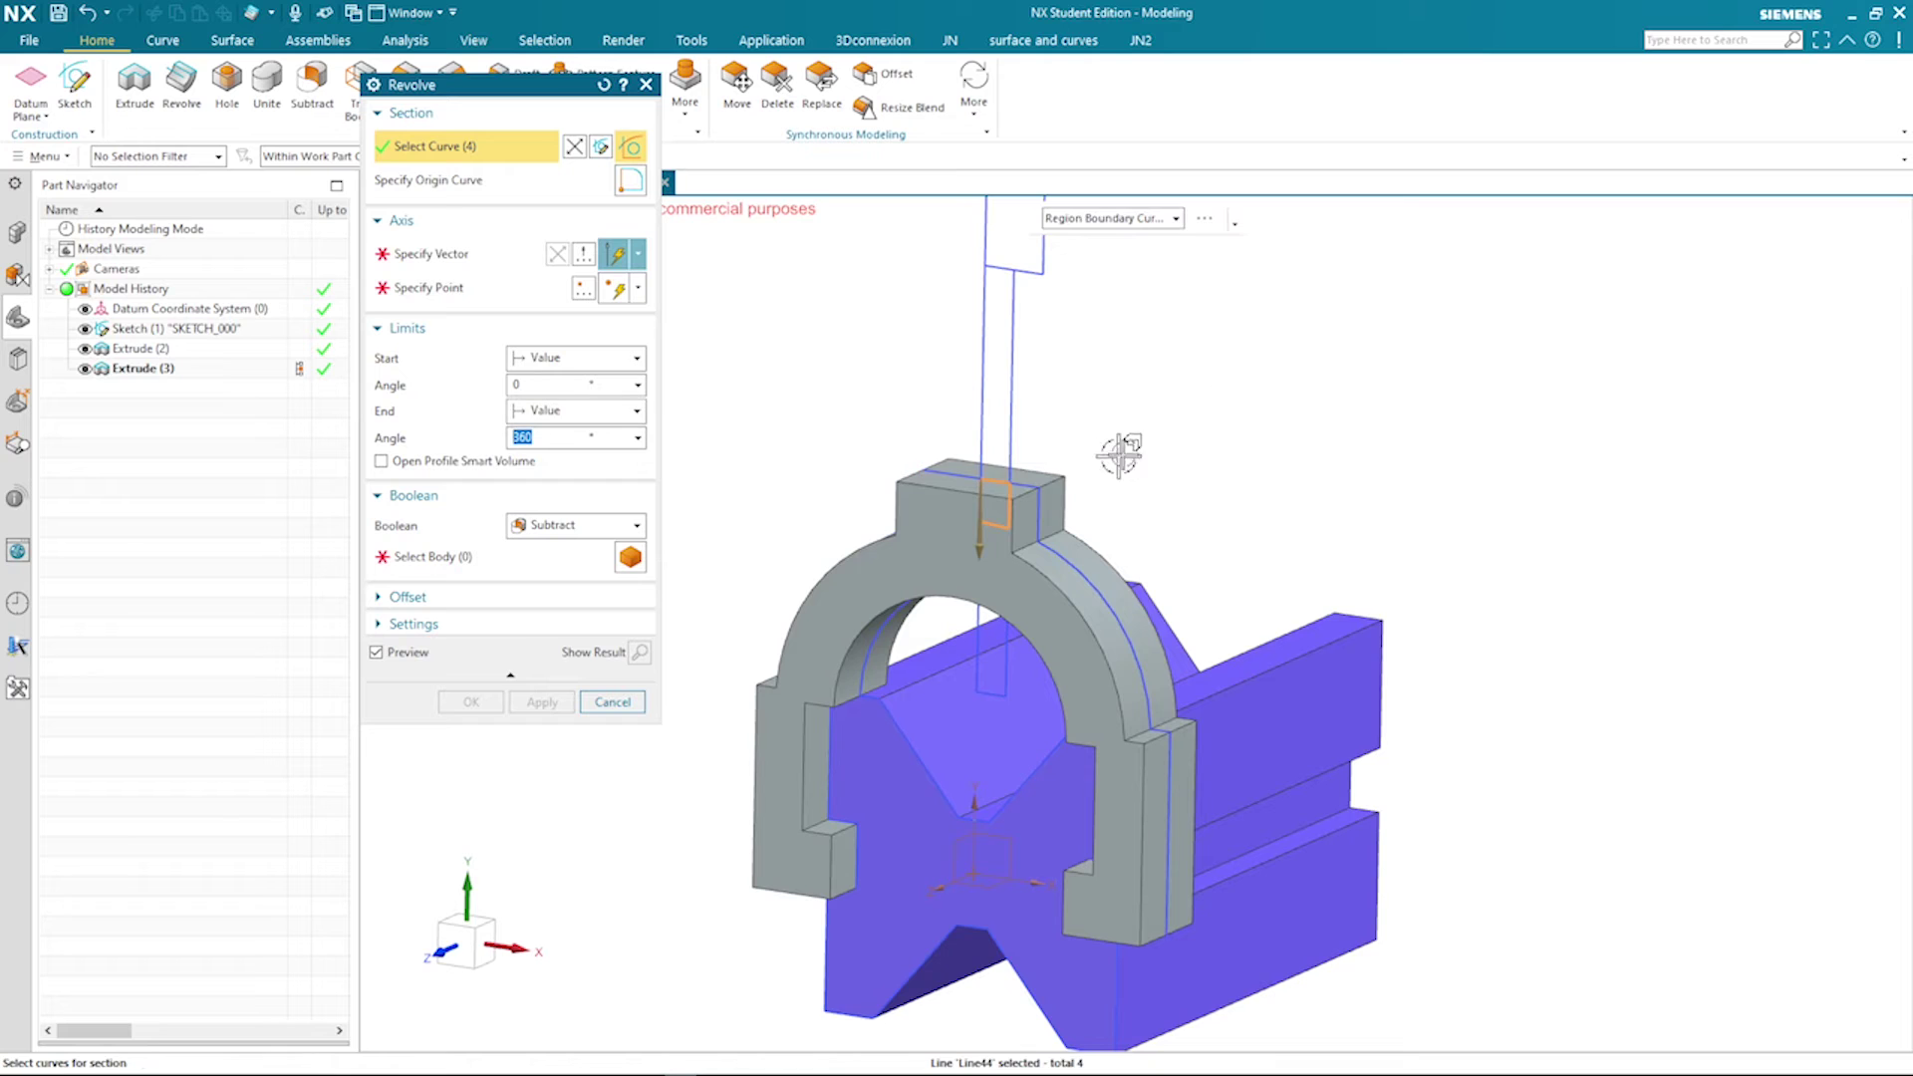
middle_drag(1117, 460, 1062, 547)
mouse_move(1062, 547)
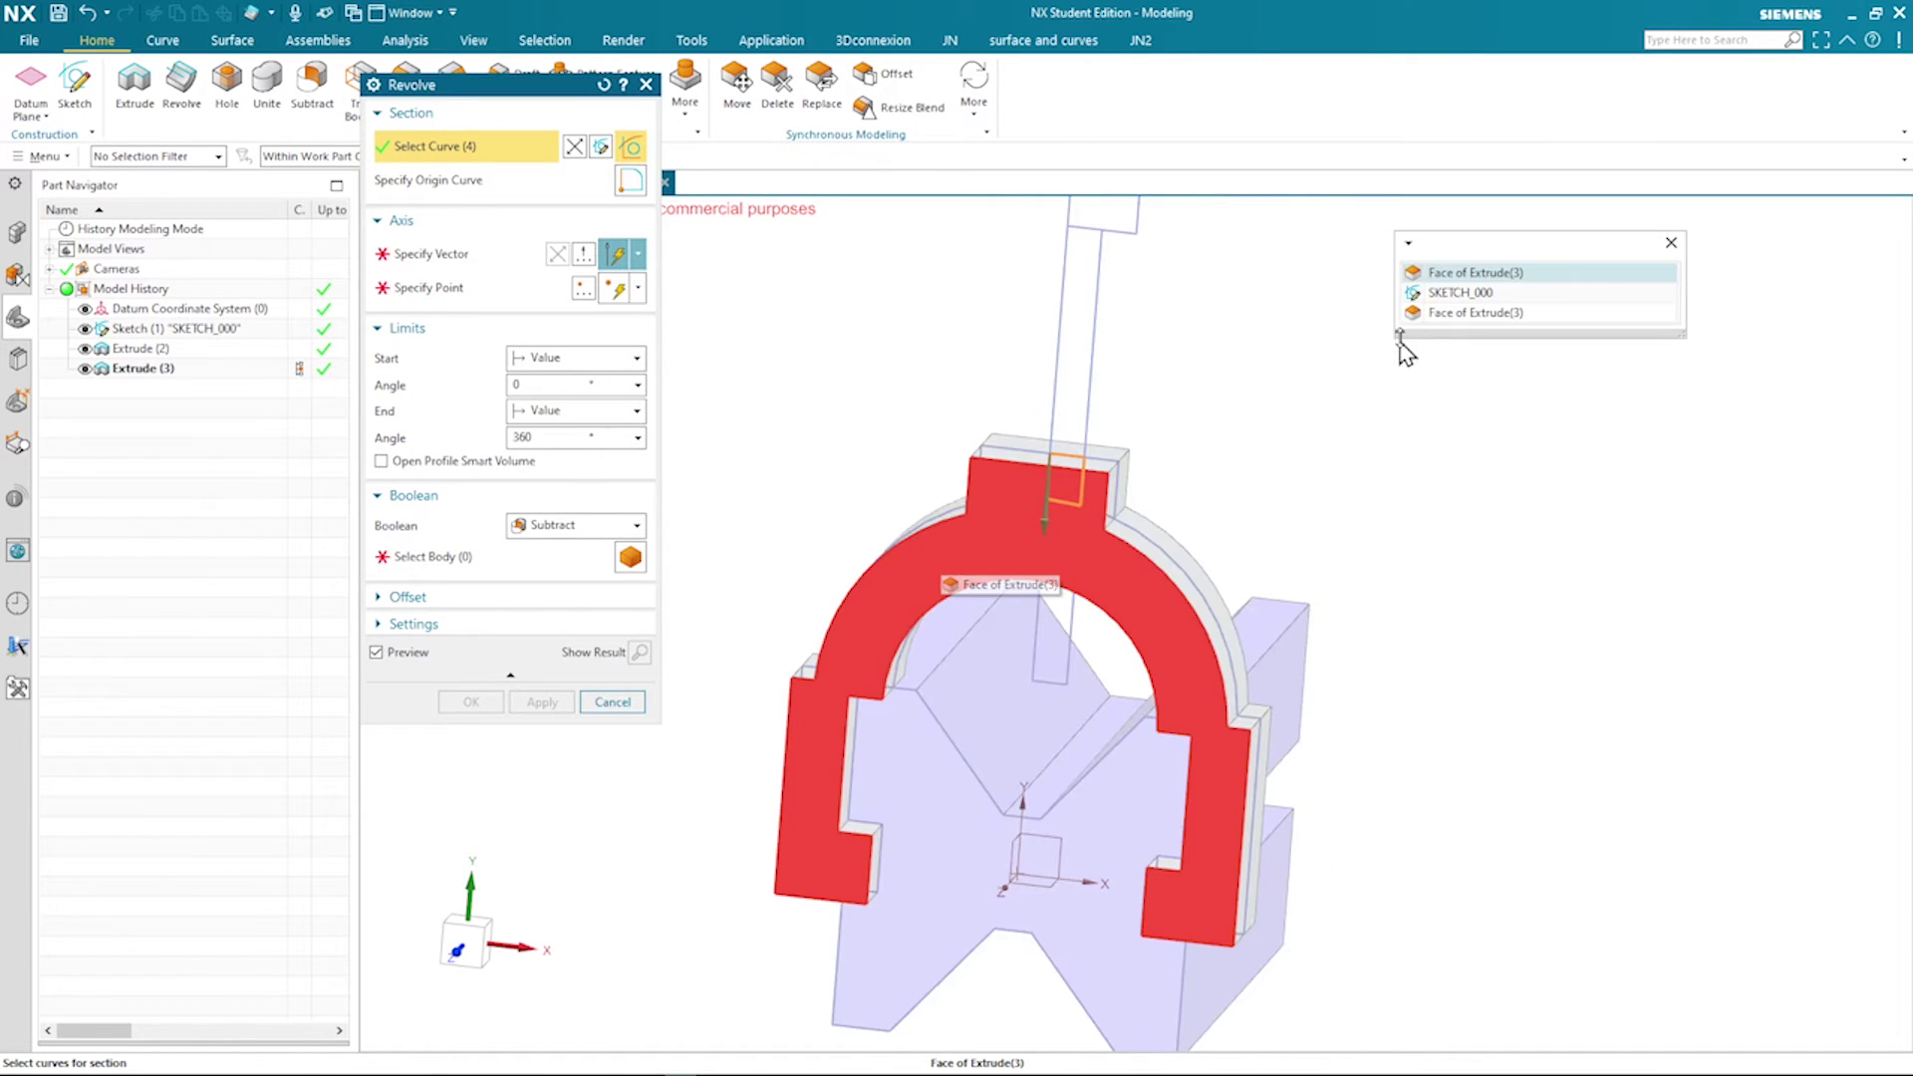
click(1445, 289)
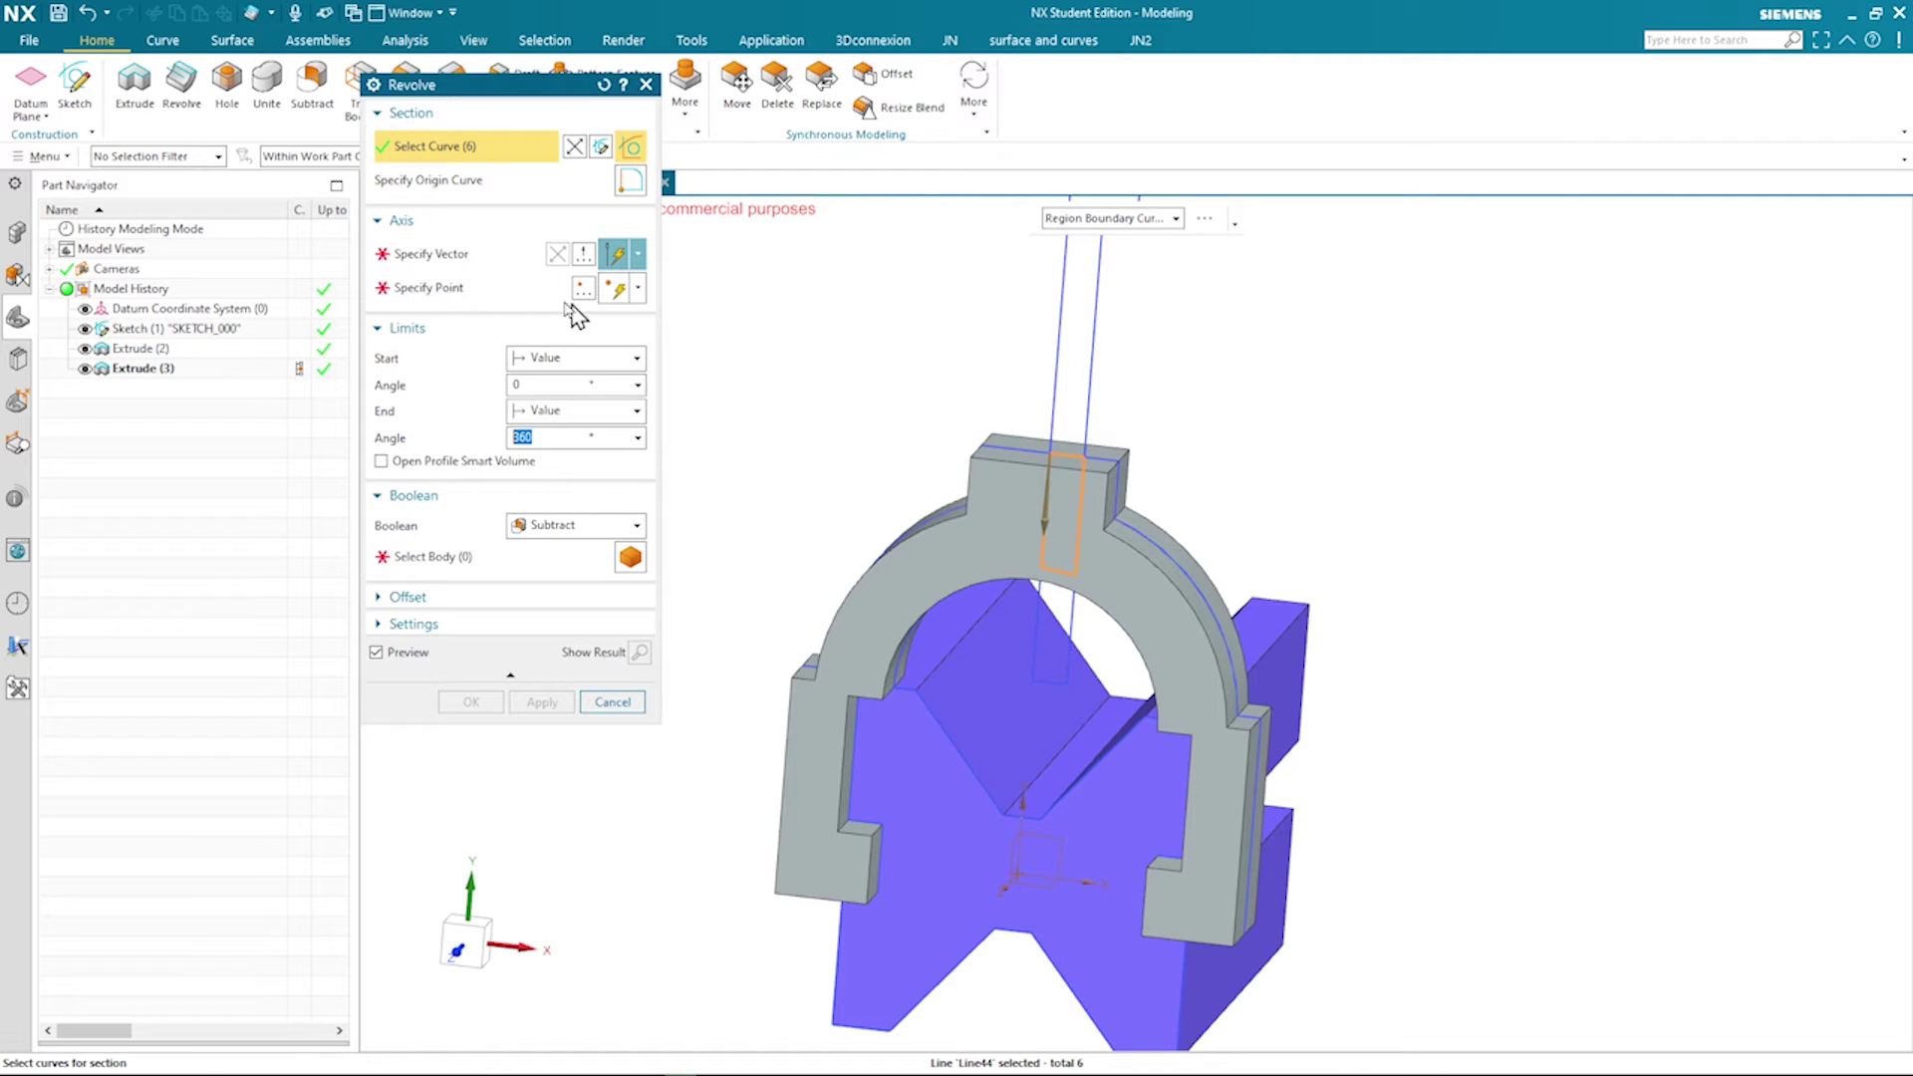
click(443, 255)
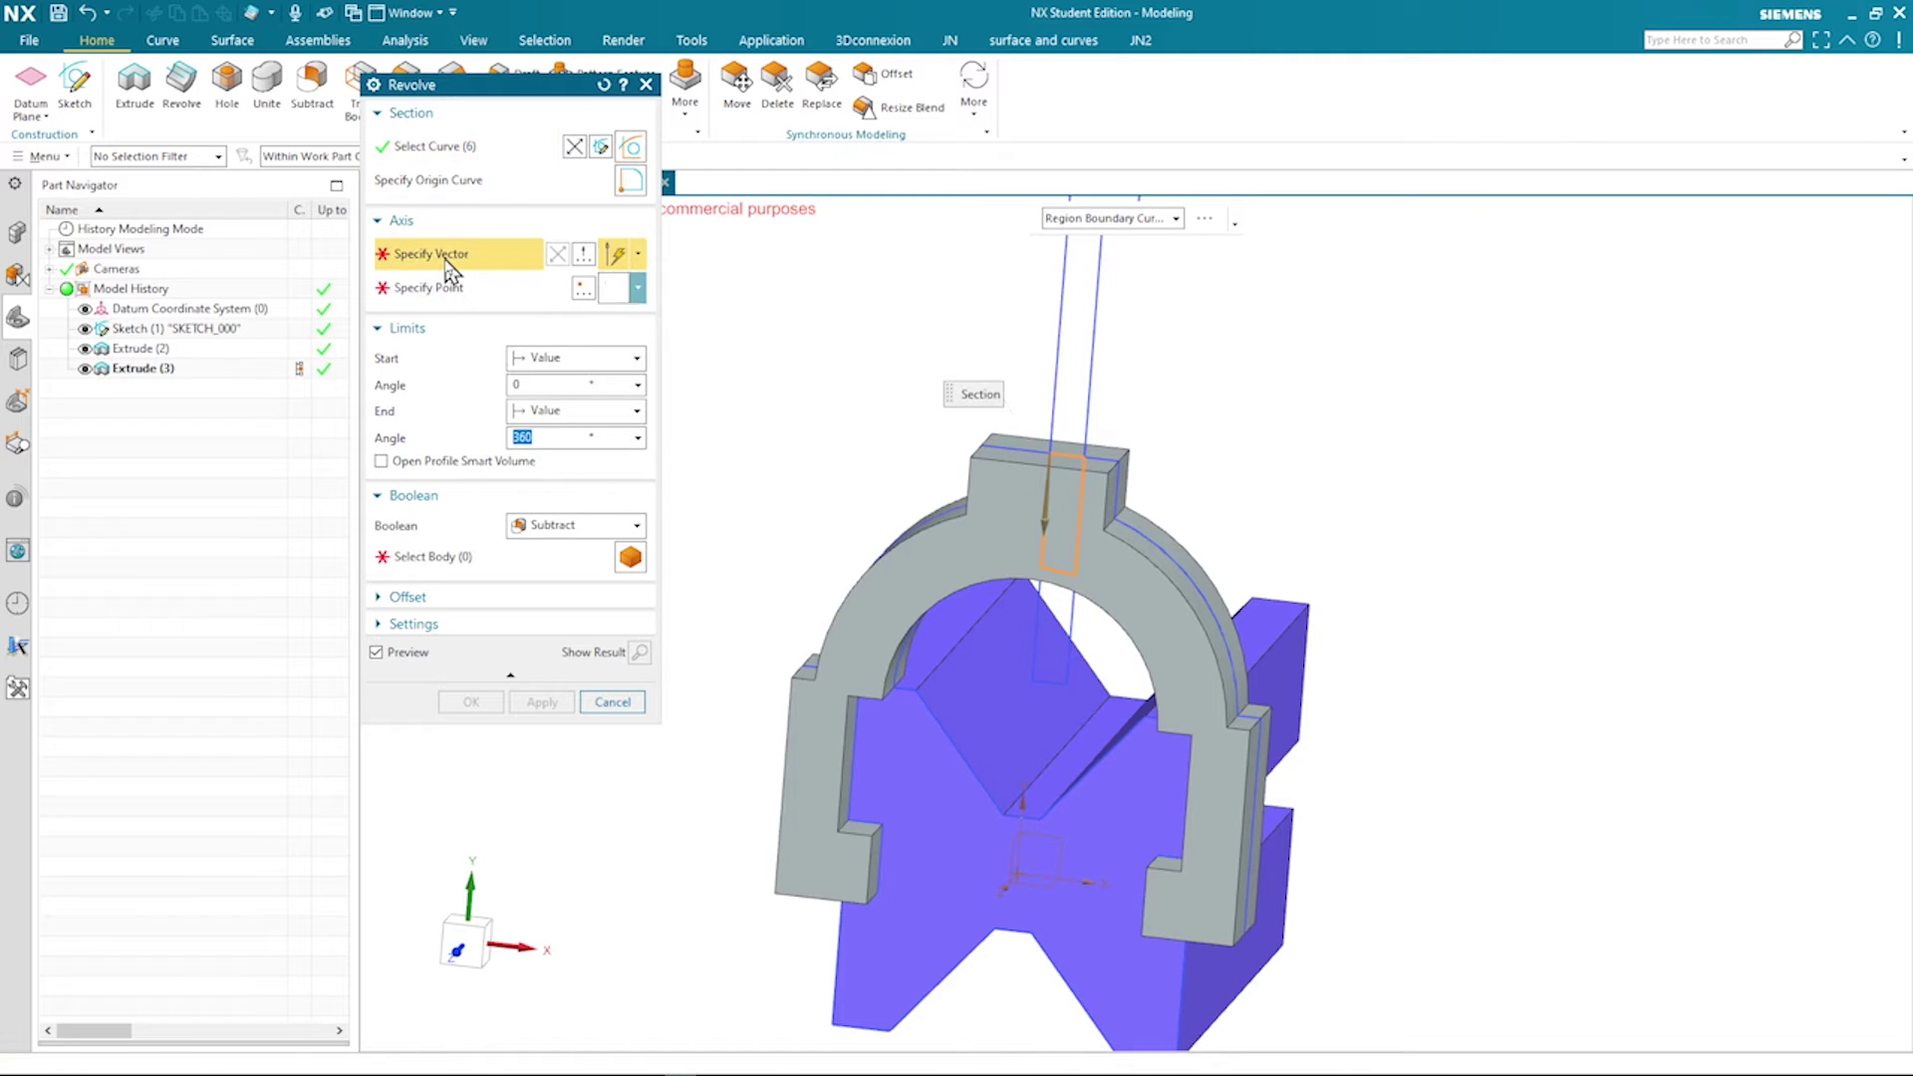
click(1063, 321)
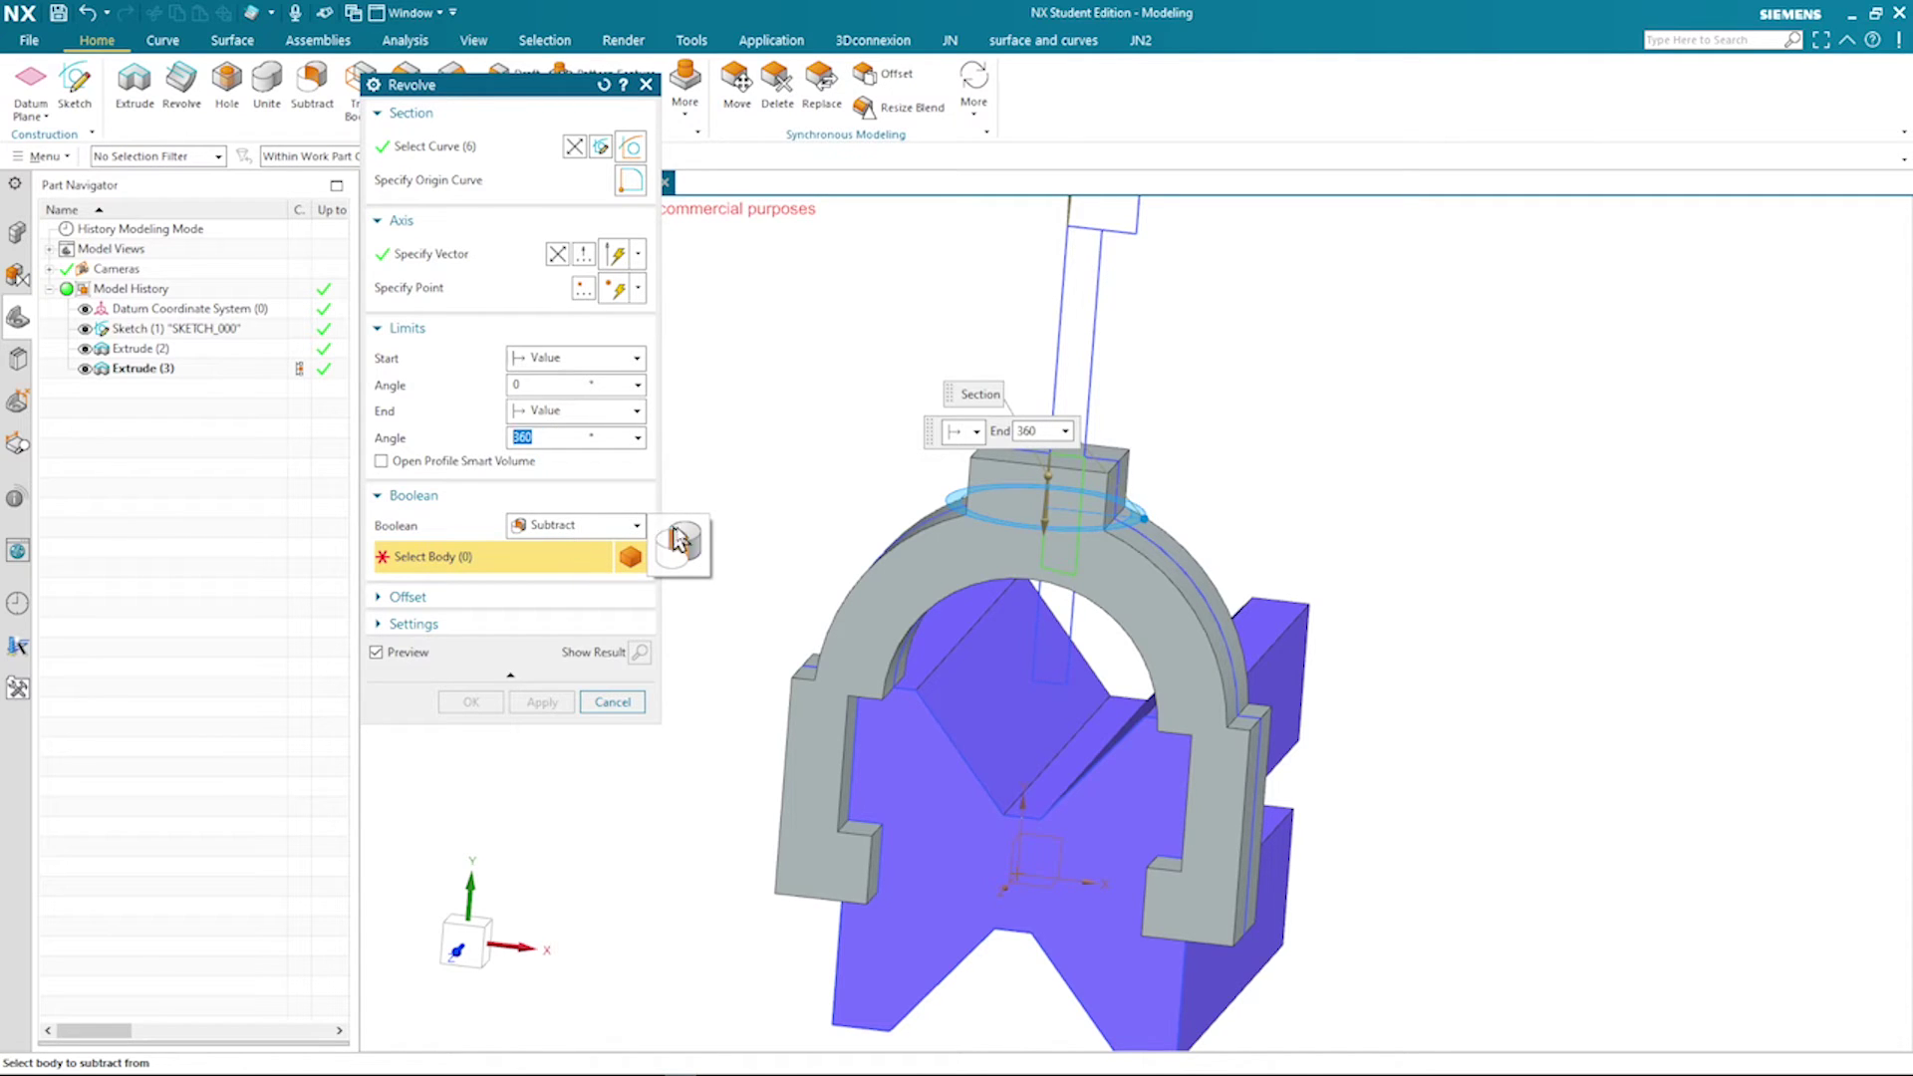
Subtract the 360° revolve from the yoke to cut the pin hole through the boss
click(890, 582)
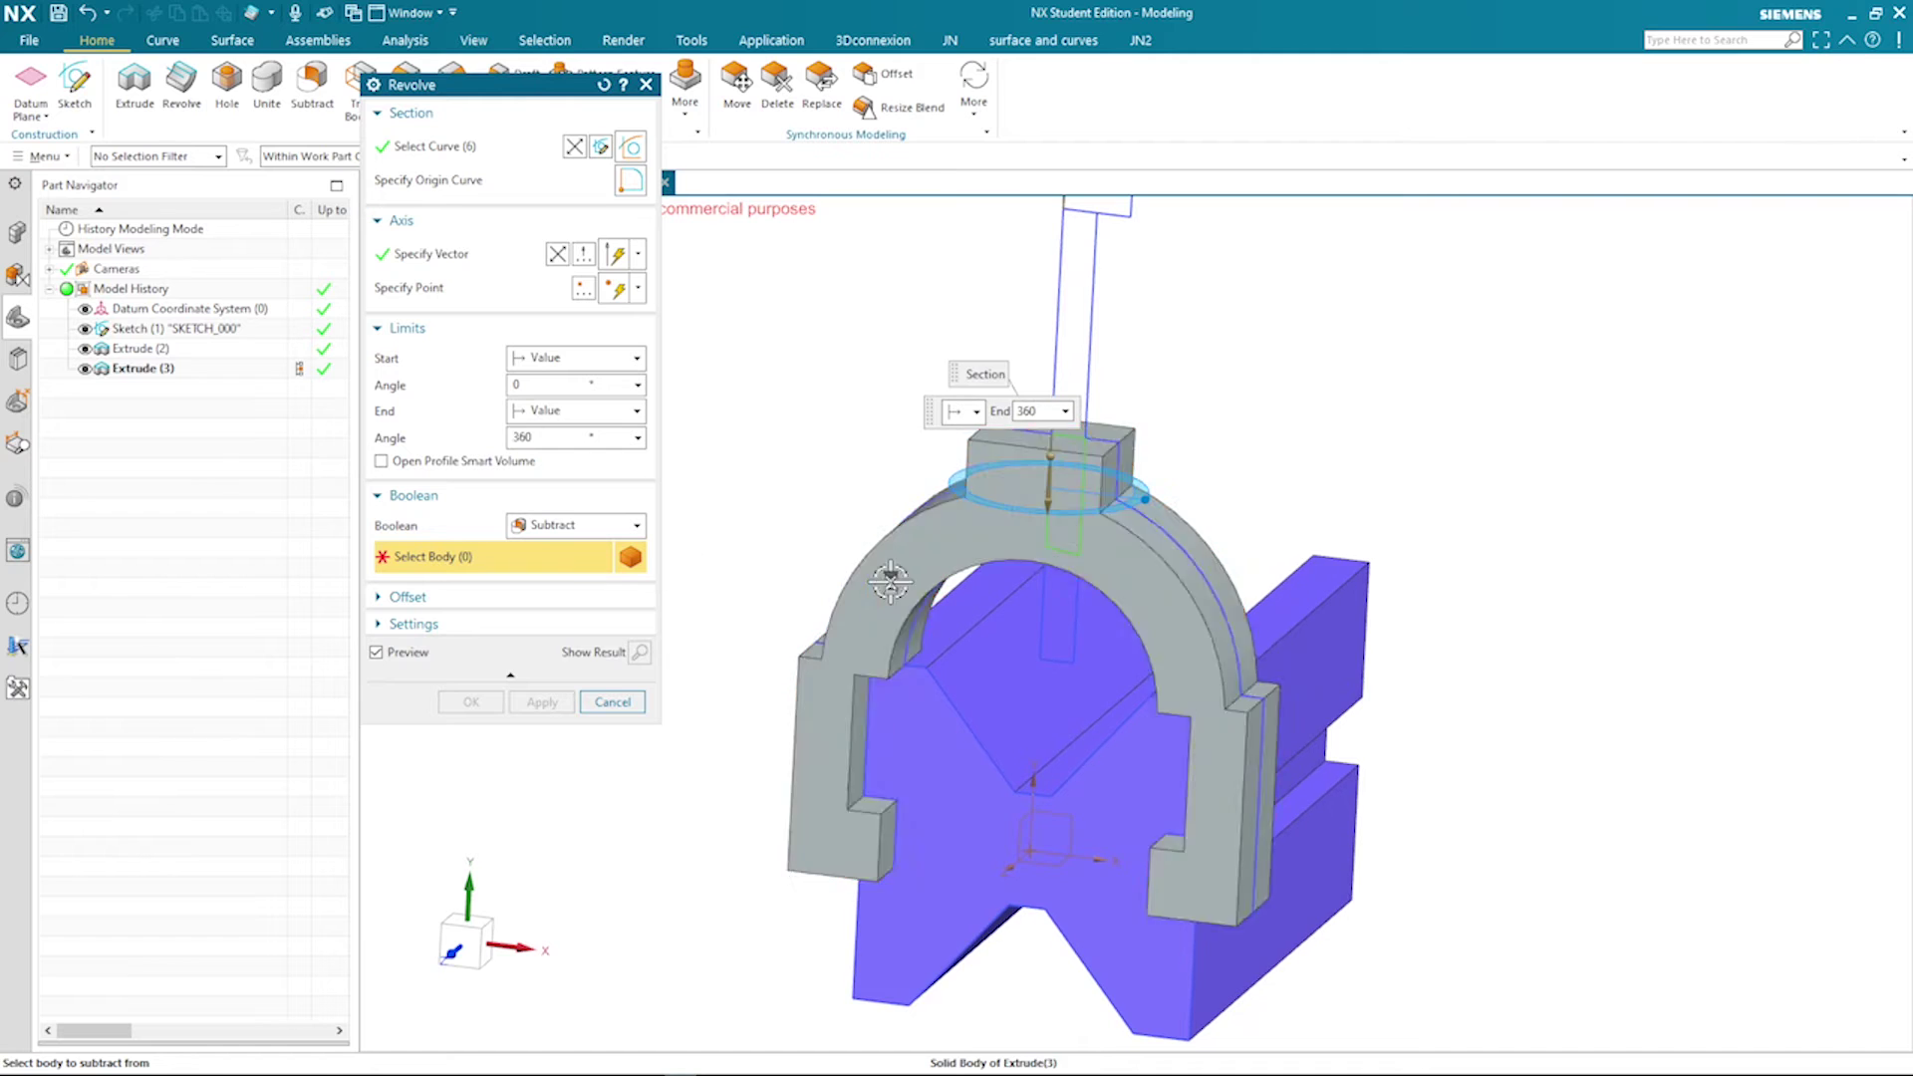
click(890, 581)
click(542, 703)
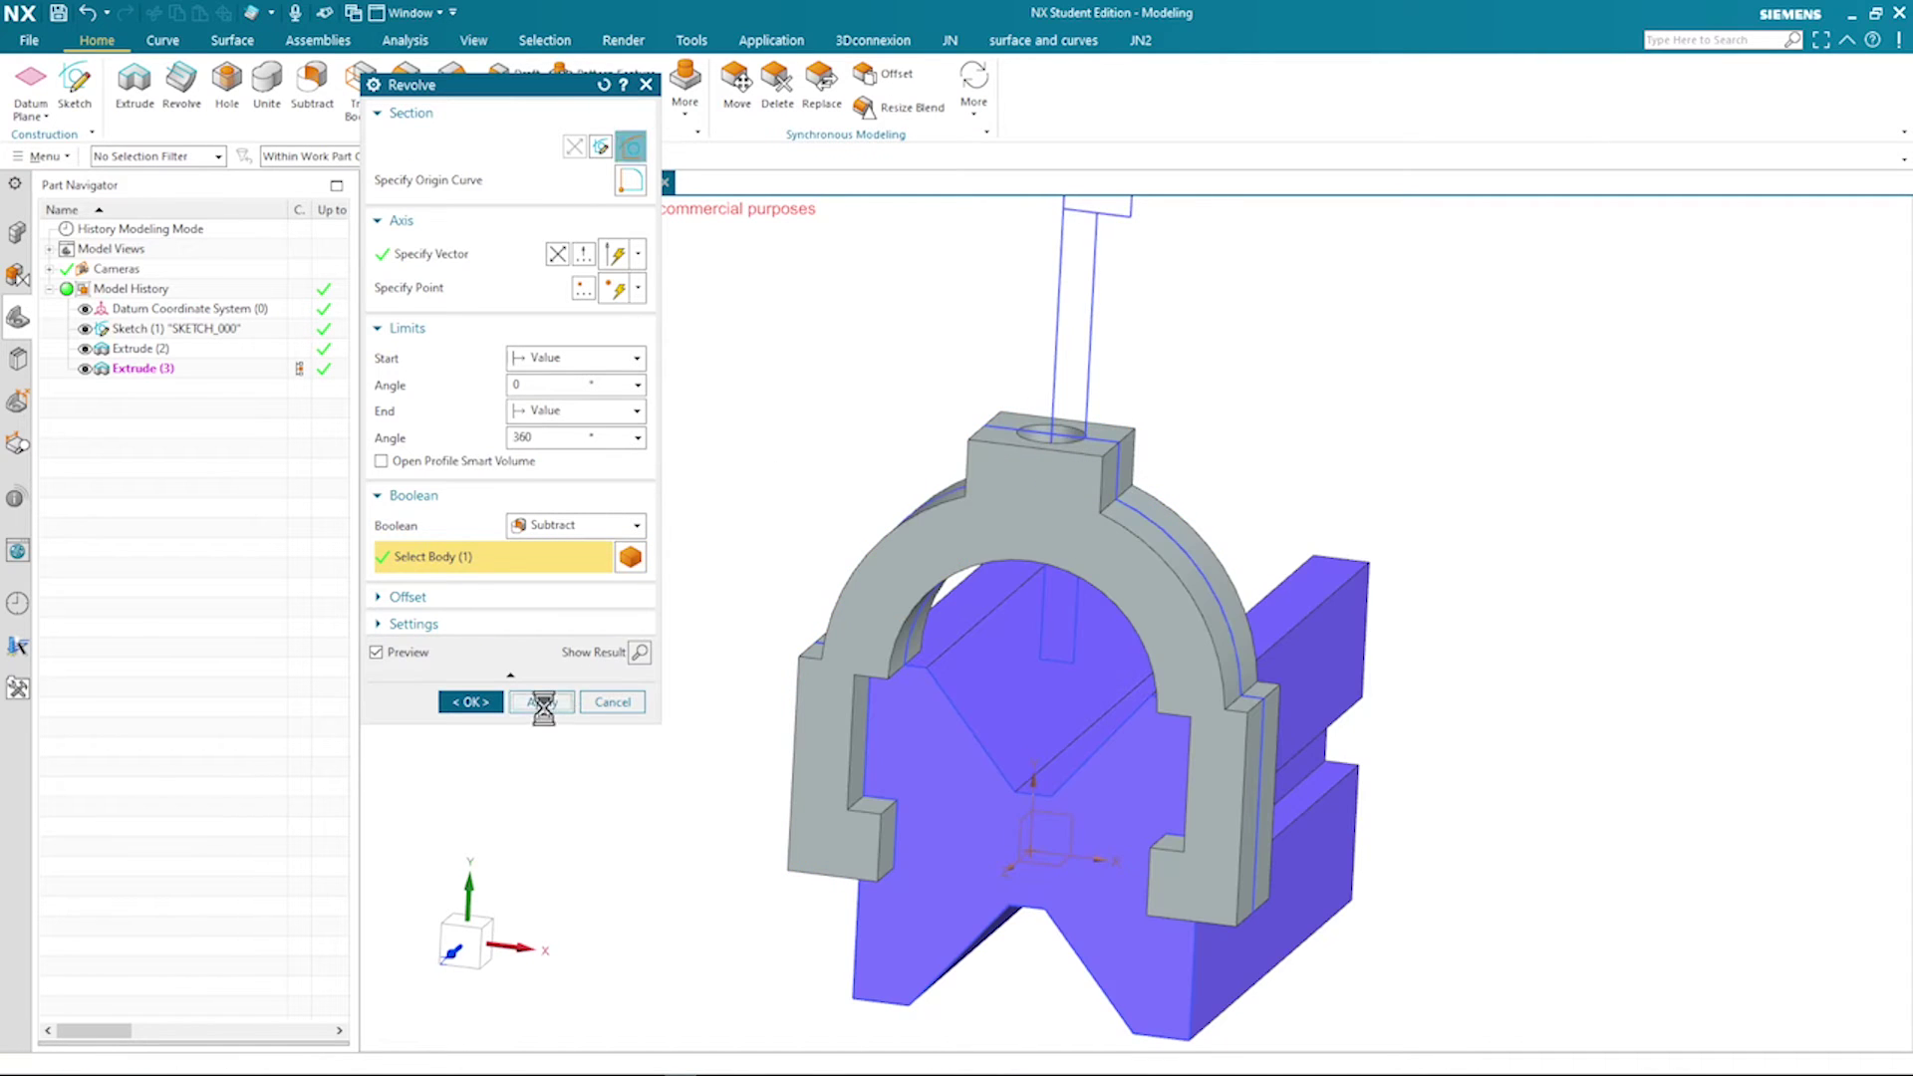
click(612, 701)
mouse_move(702, 498)
middle_down()
mouse_move(726, 461)
mouse_move(713, 565)
mouse_move(517, 528)
middle_up()
key(ctrl+j)
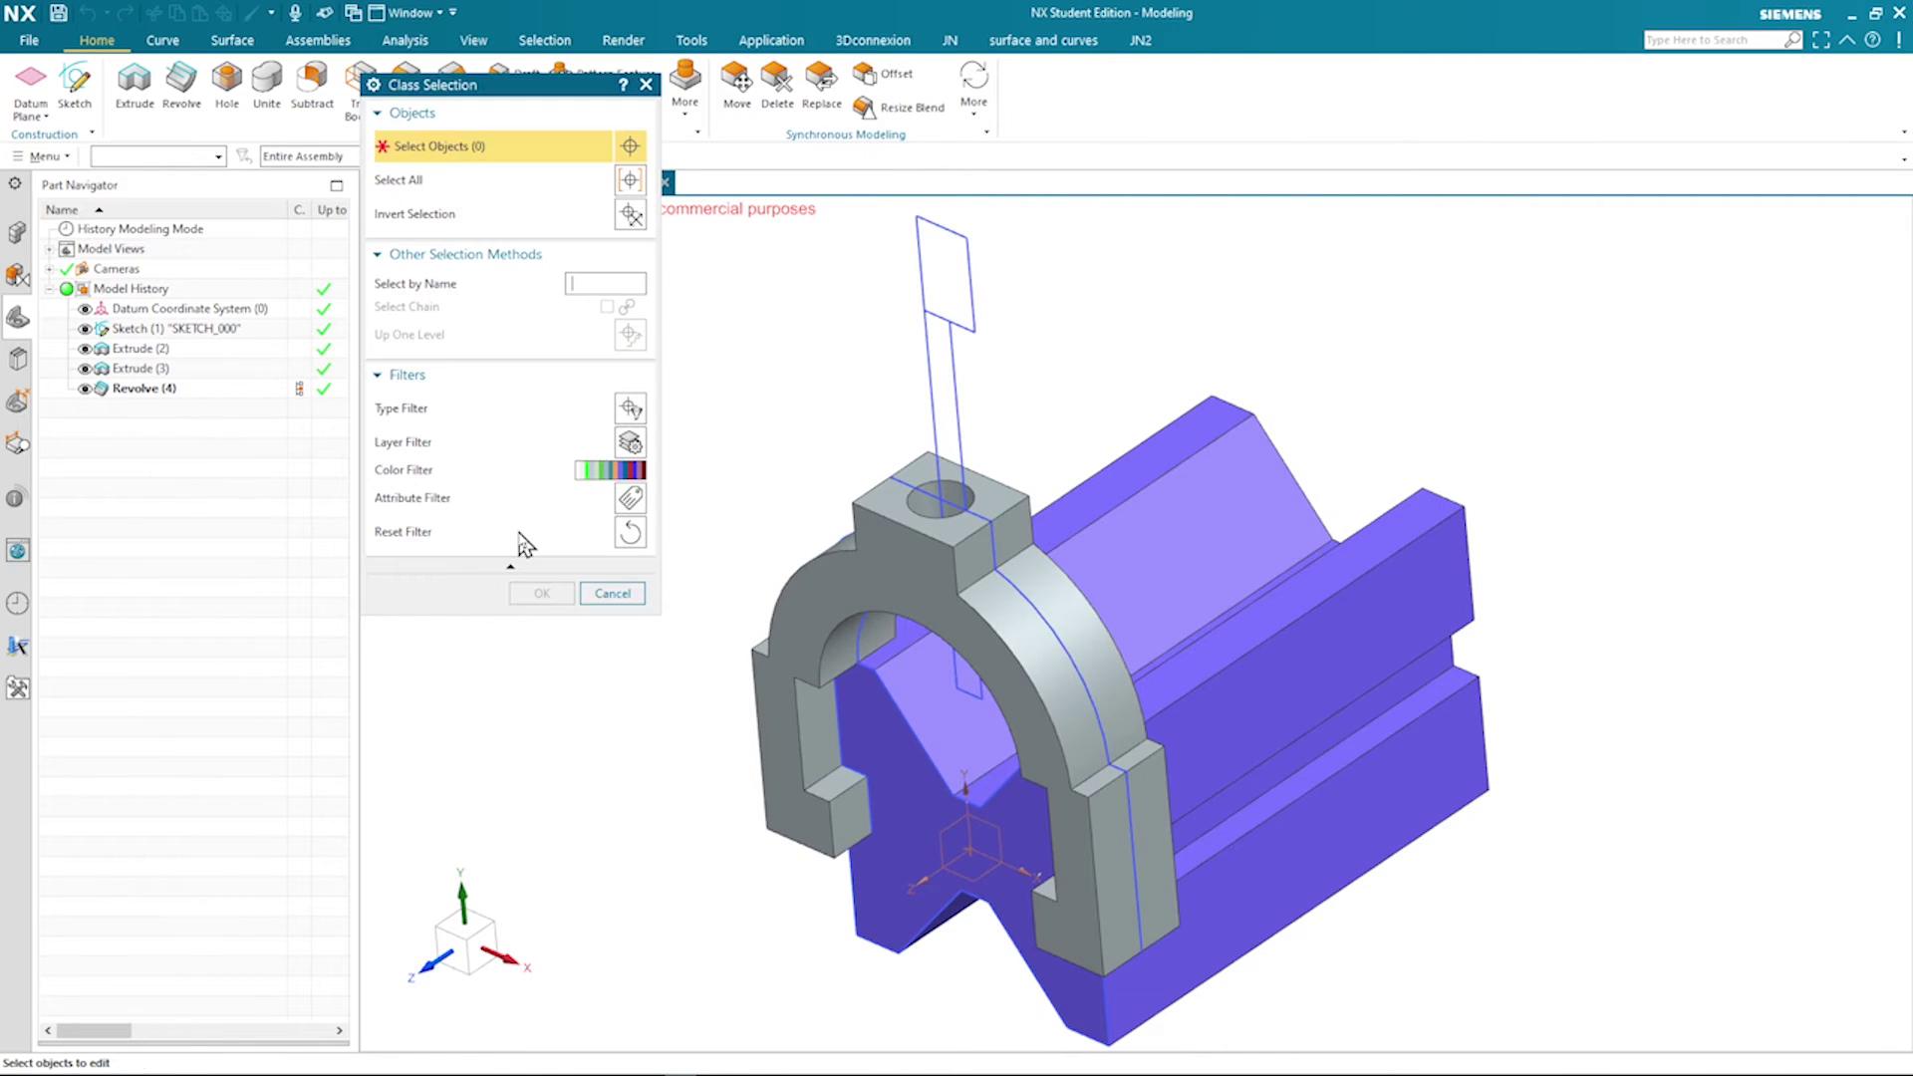
Change the yoke body's display colour to pale yellow in Edit Object Display
click(819, 588)
middle_click(792, 446)
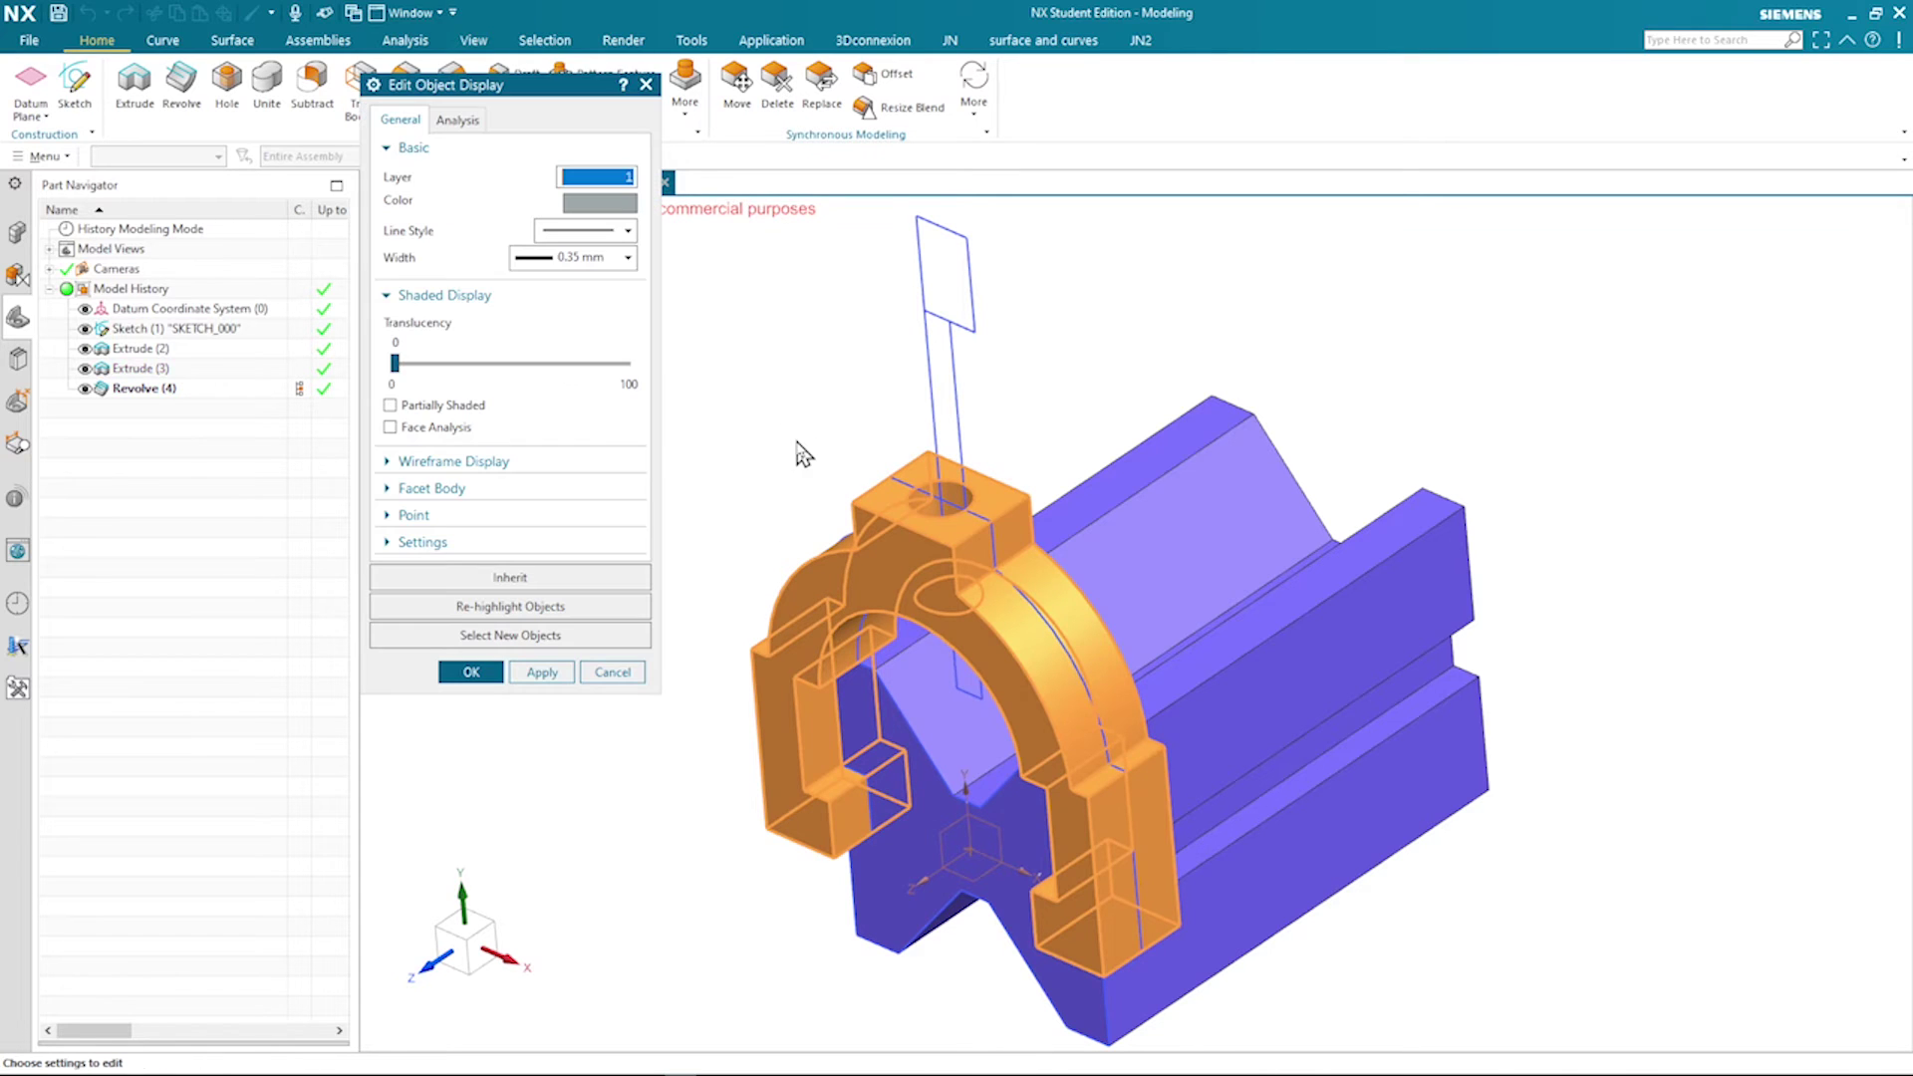
click(598, 204)
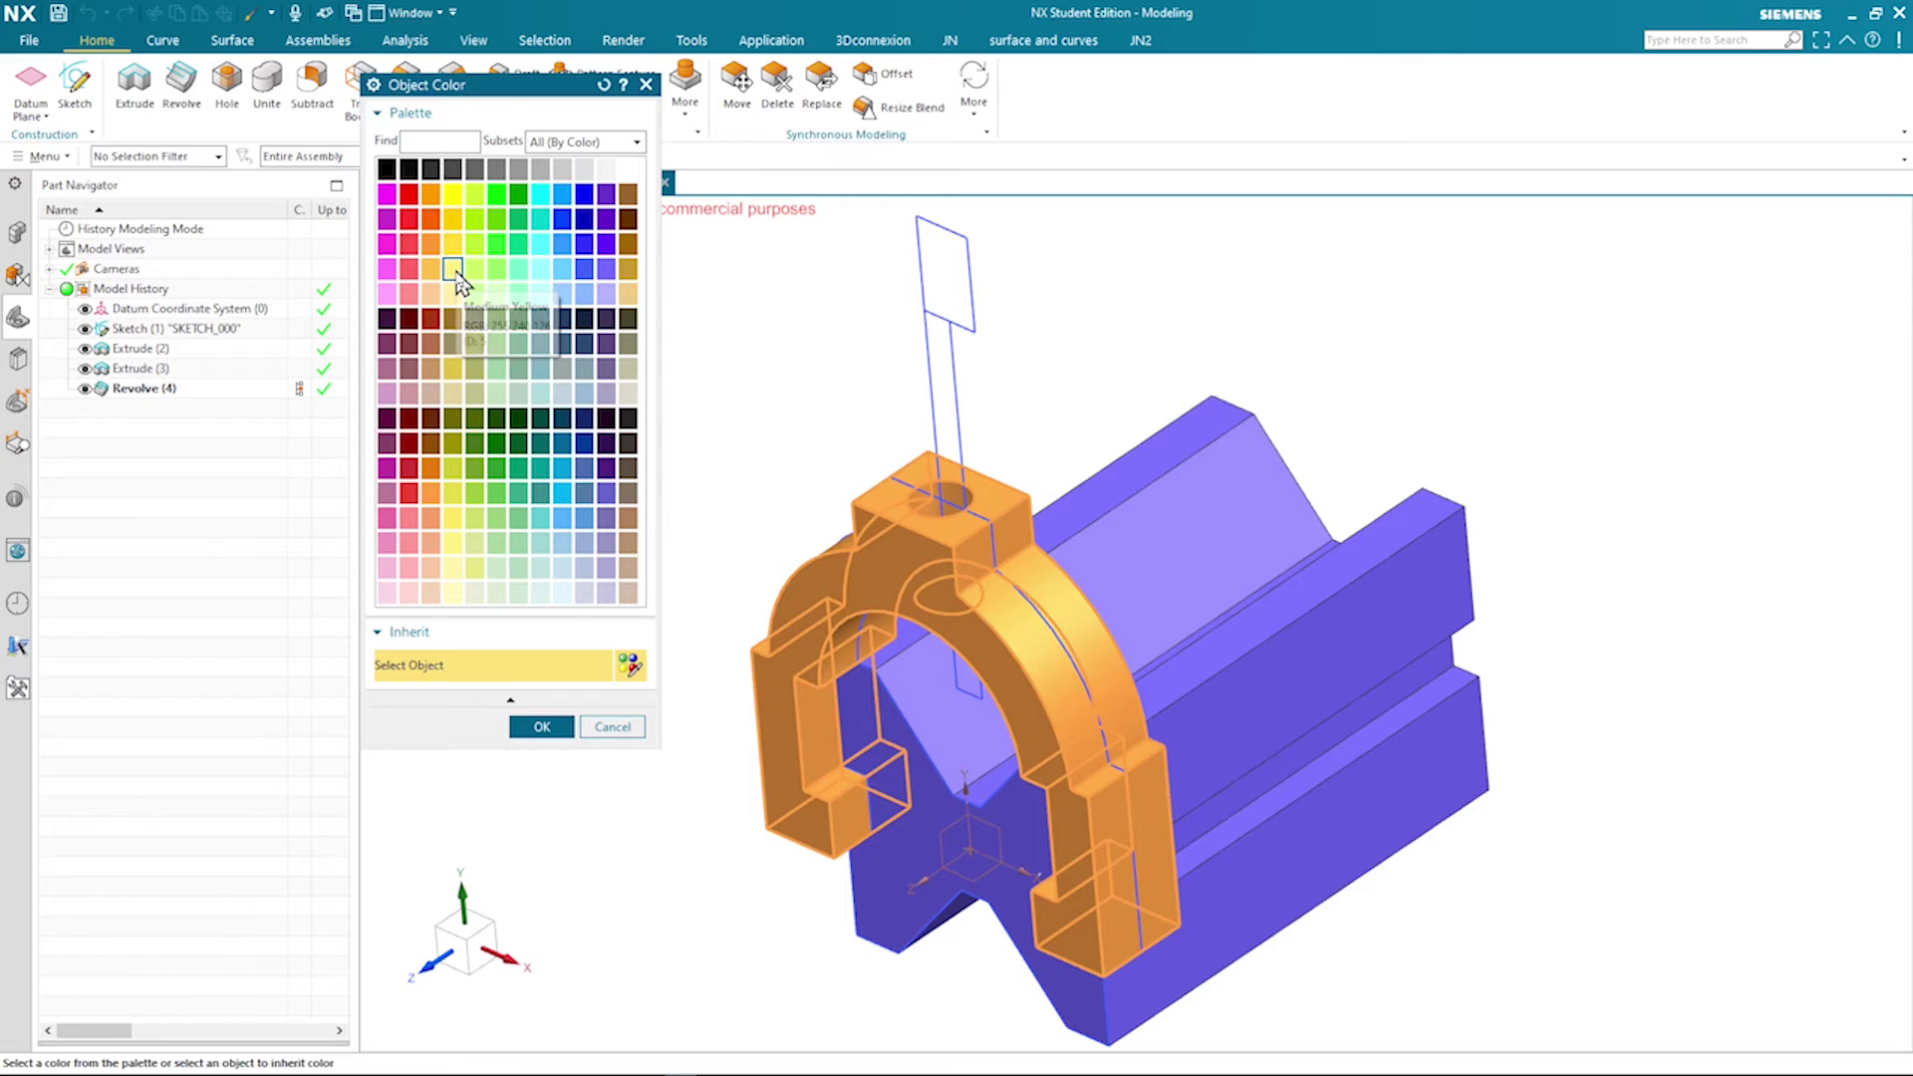
click(556, 732)
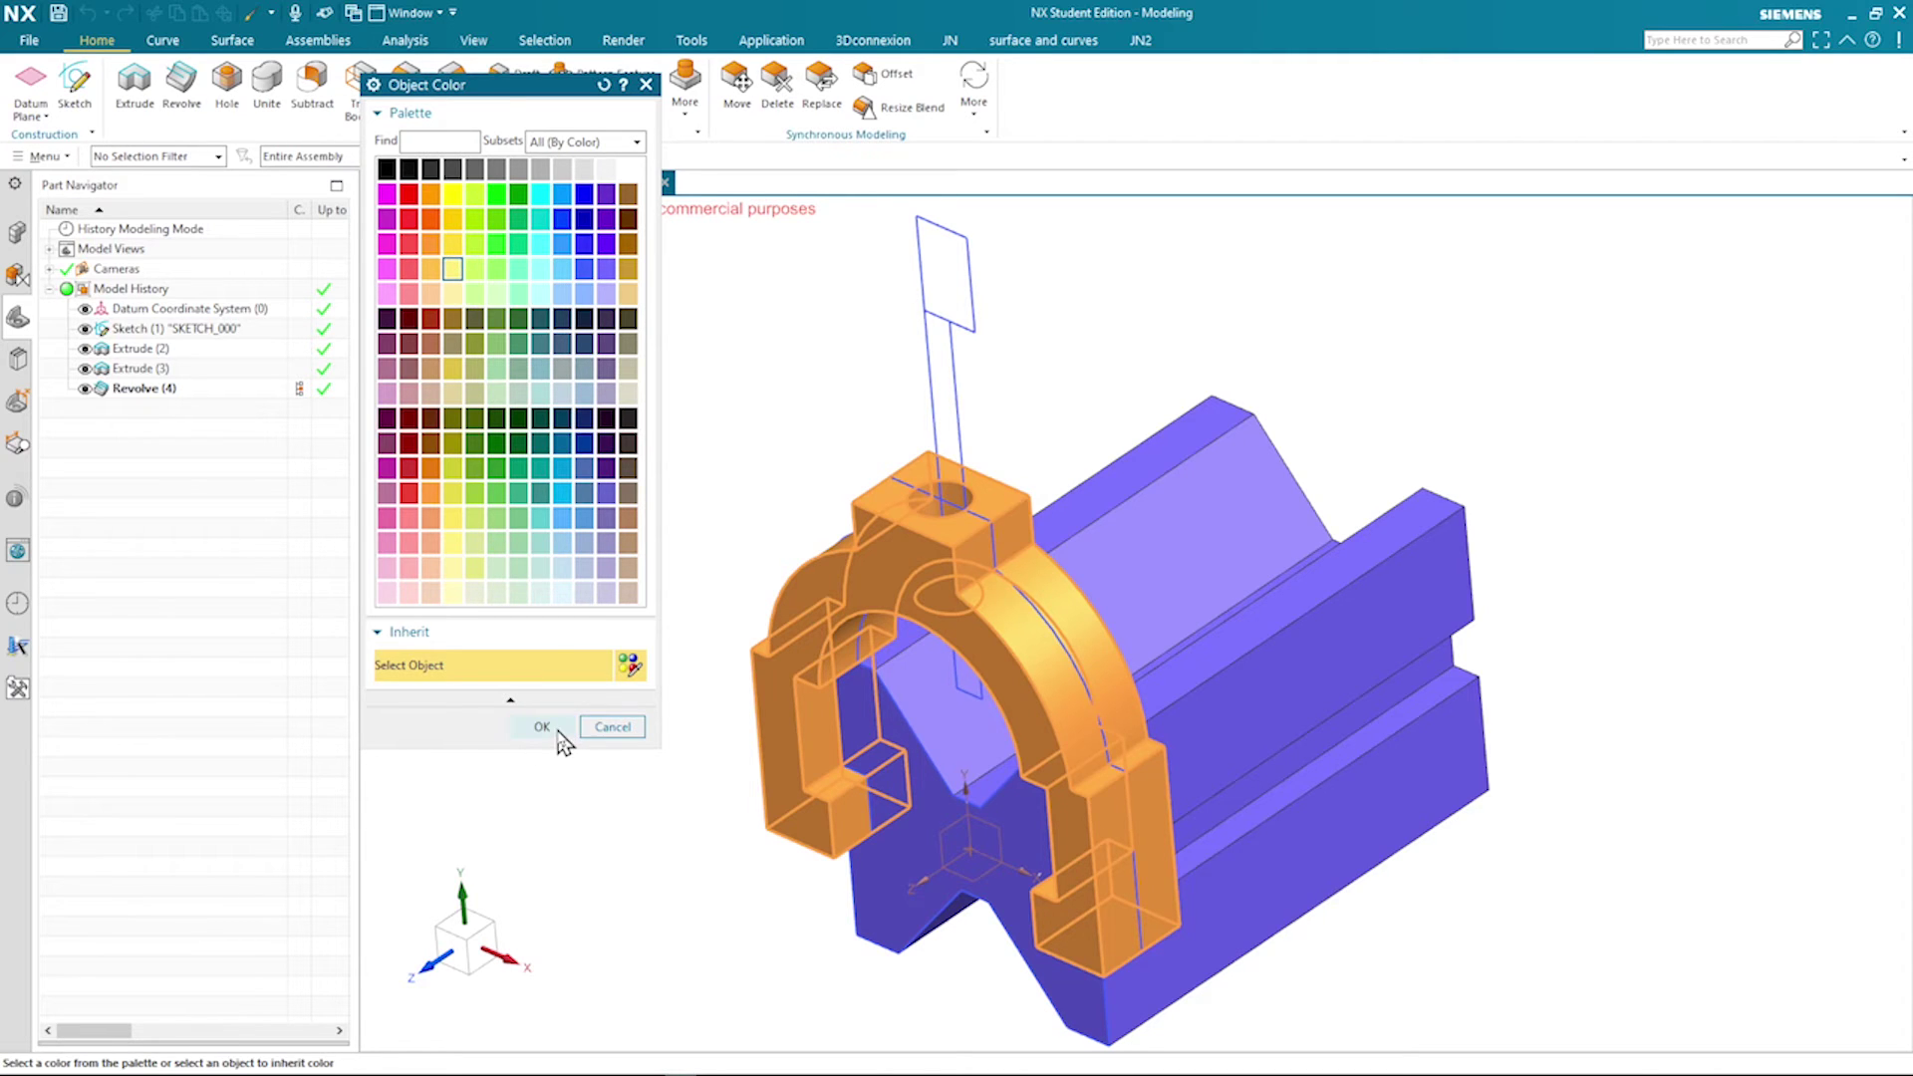
click(542, 672)
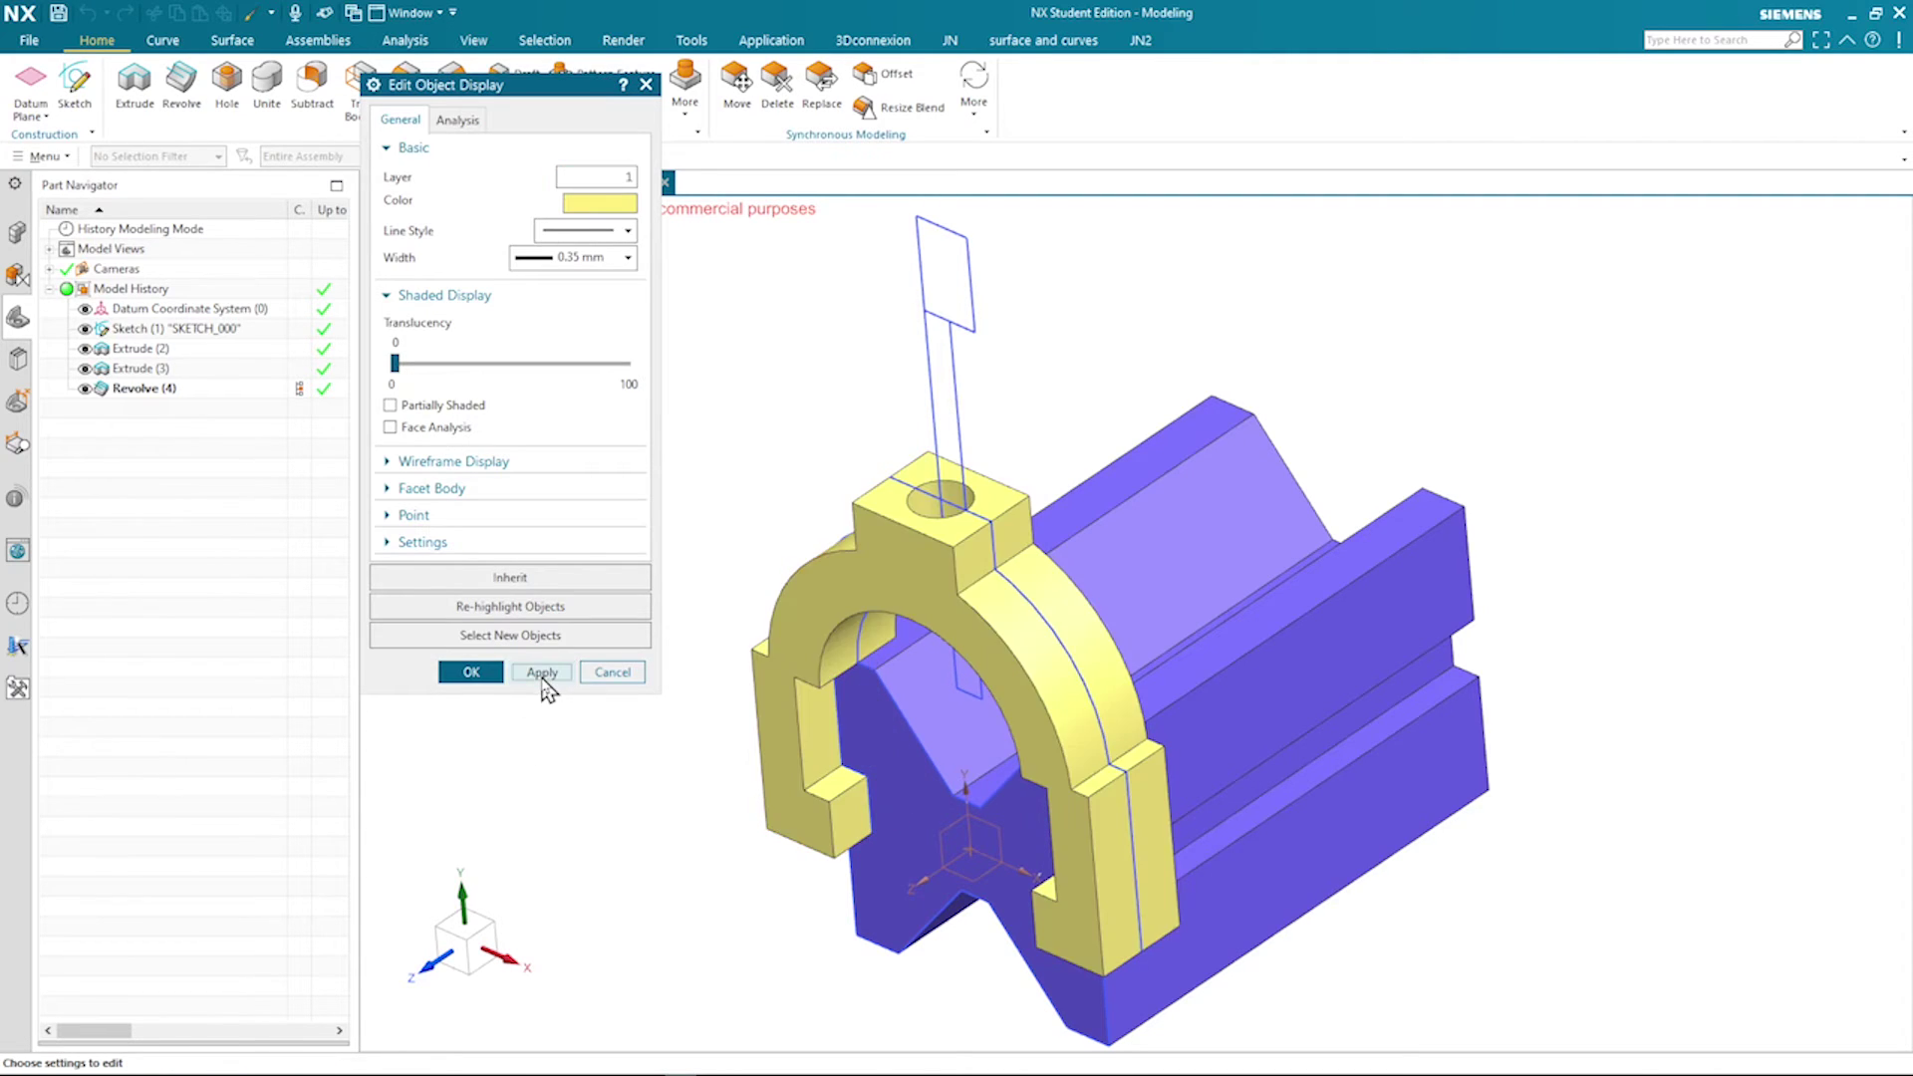
click(475, 673)
middle_drag(535, 523, 526, 524)
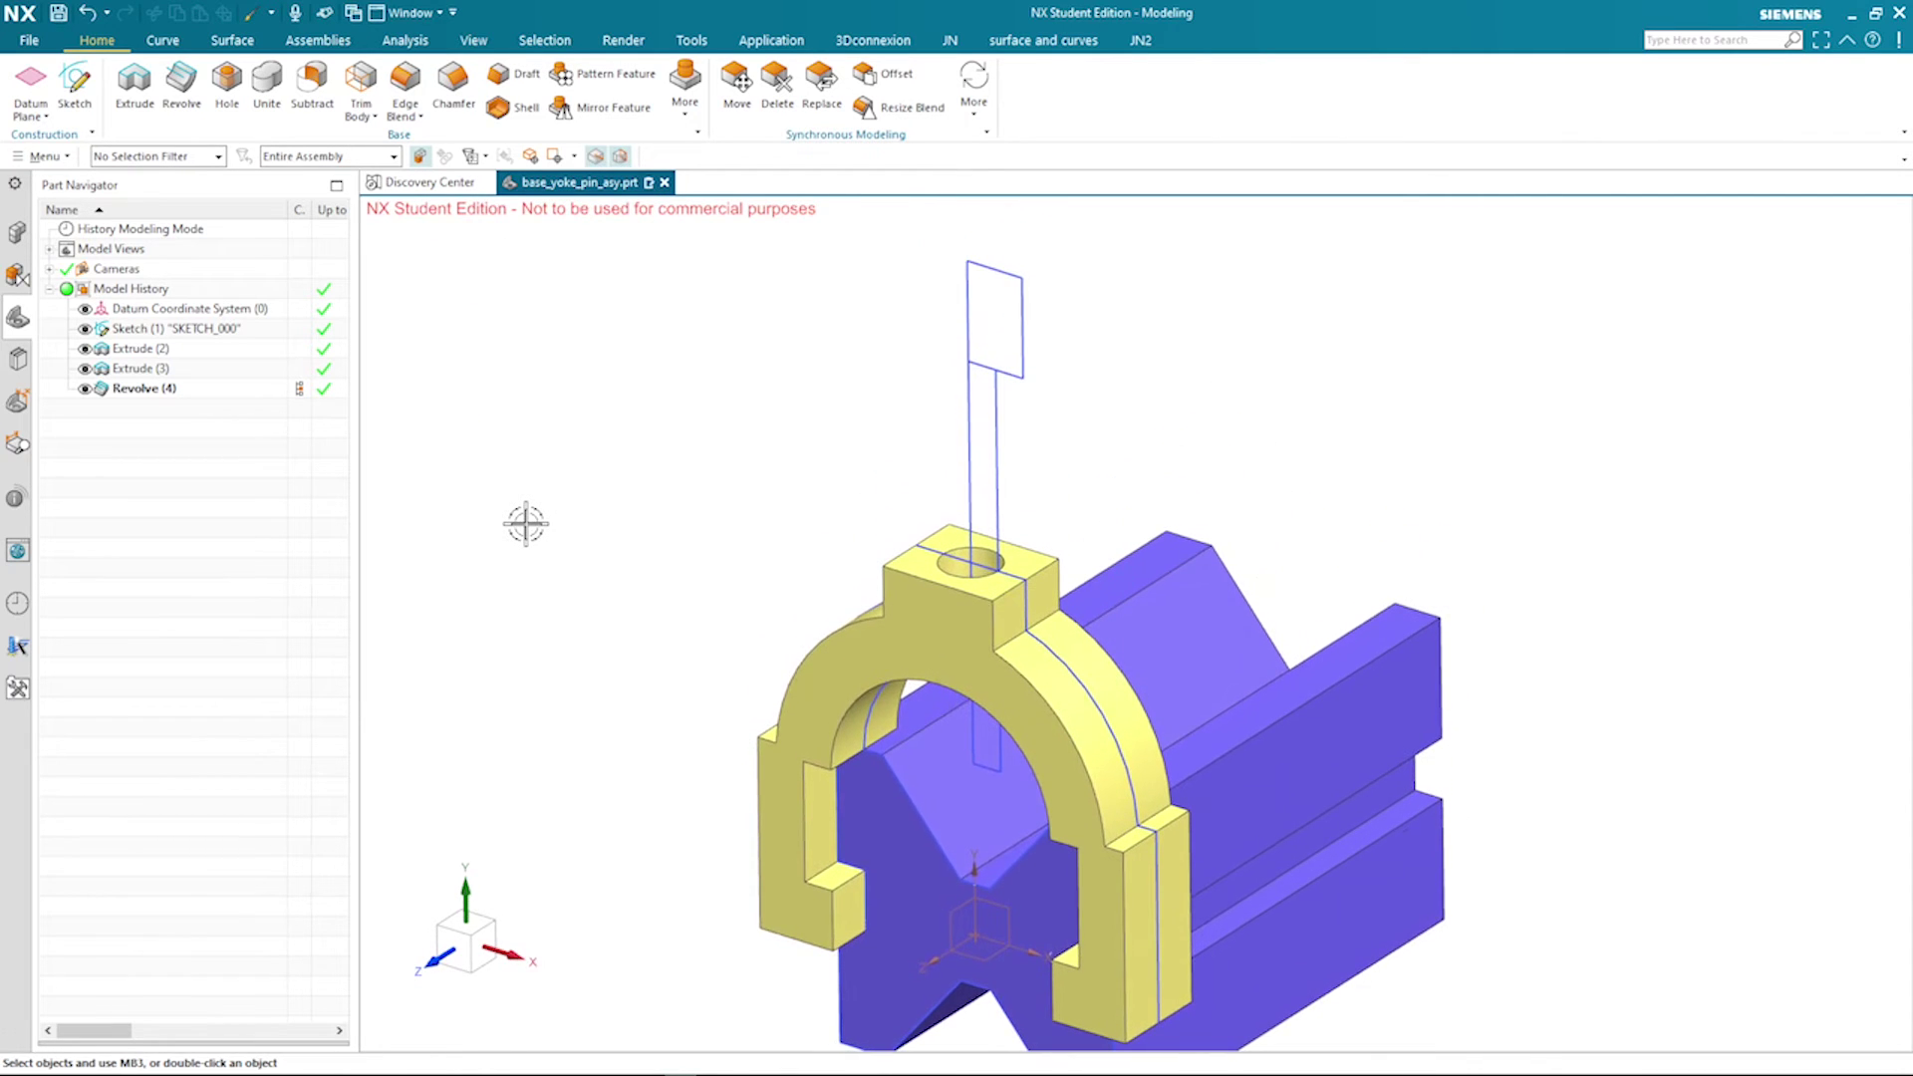
click(181, 84)
Select all the pin sketch outline curves as the revolve section
click(972, 300)
click(976, 418)
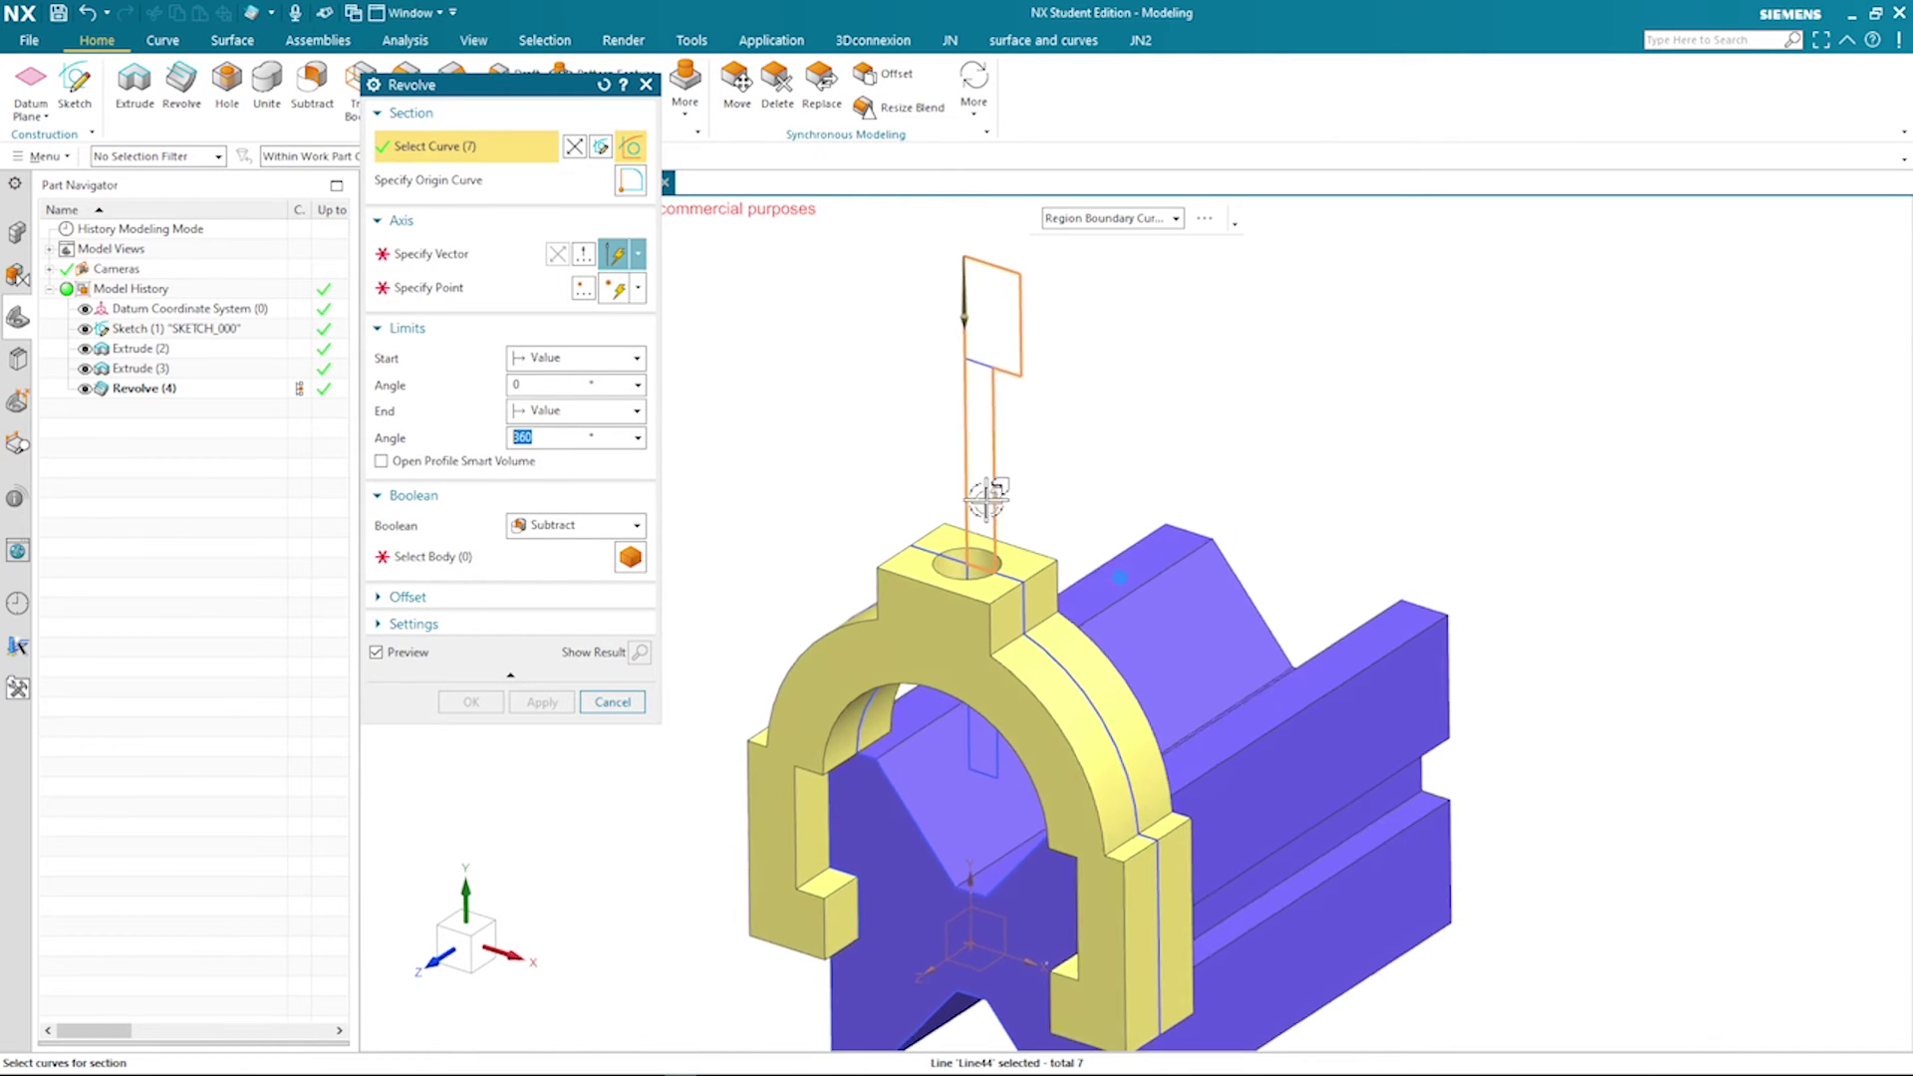
scroll(946, 558, up, 5)
click(937, 582)
mouse_move(936, 583)
middle_down()
mouse_move(931, 751)
mouse_move(1056, 476)
mouse_move(1095, 597)
mouse_move(1035, 379)
middle_up()
click(1046, 370)
click(1058, 430)
middle_drag(981, 482, 1379, 351)
middle_click(1379, 351)
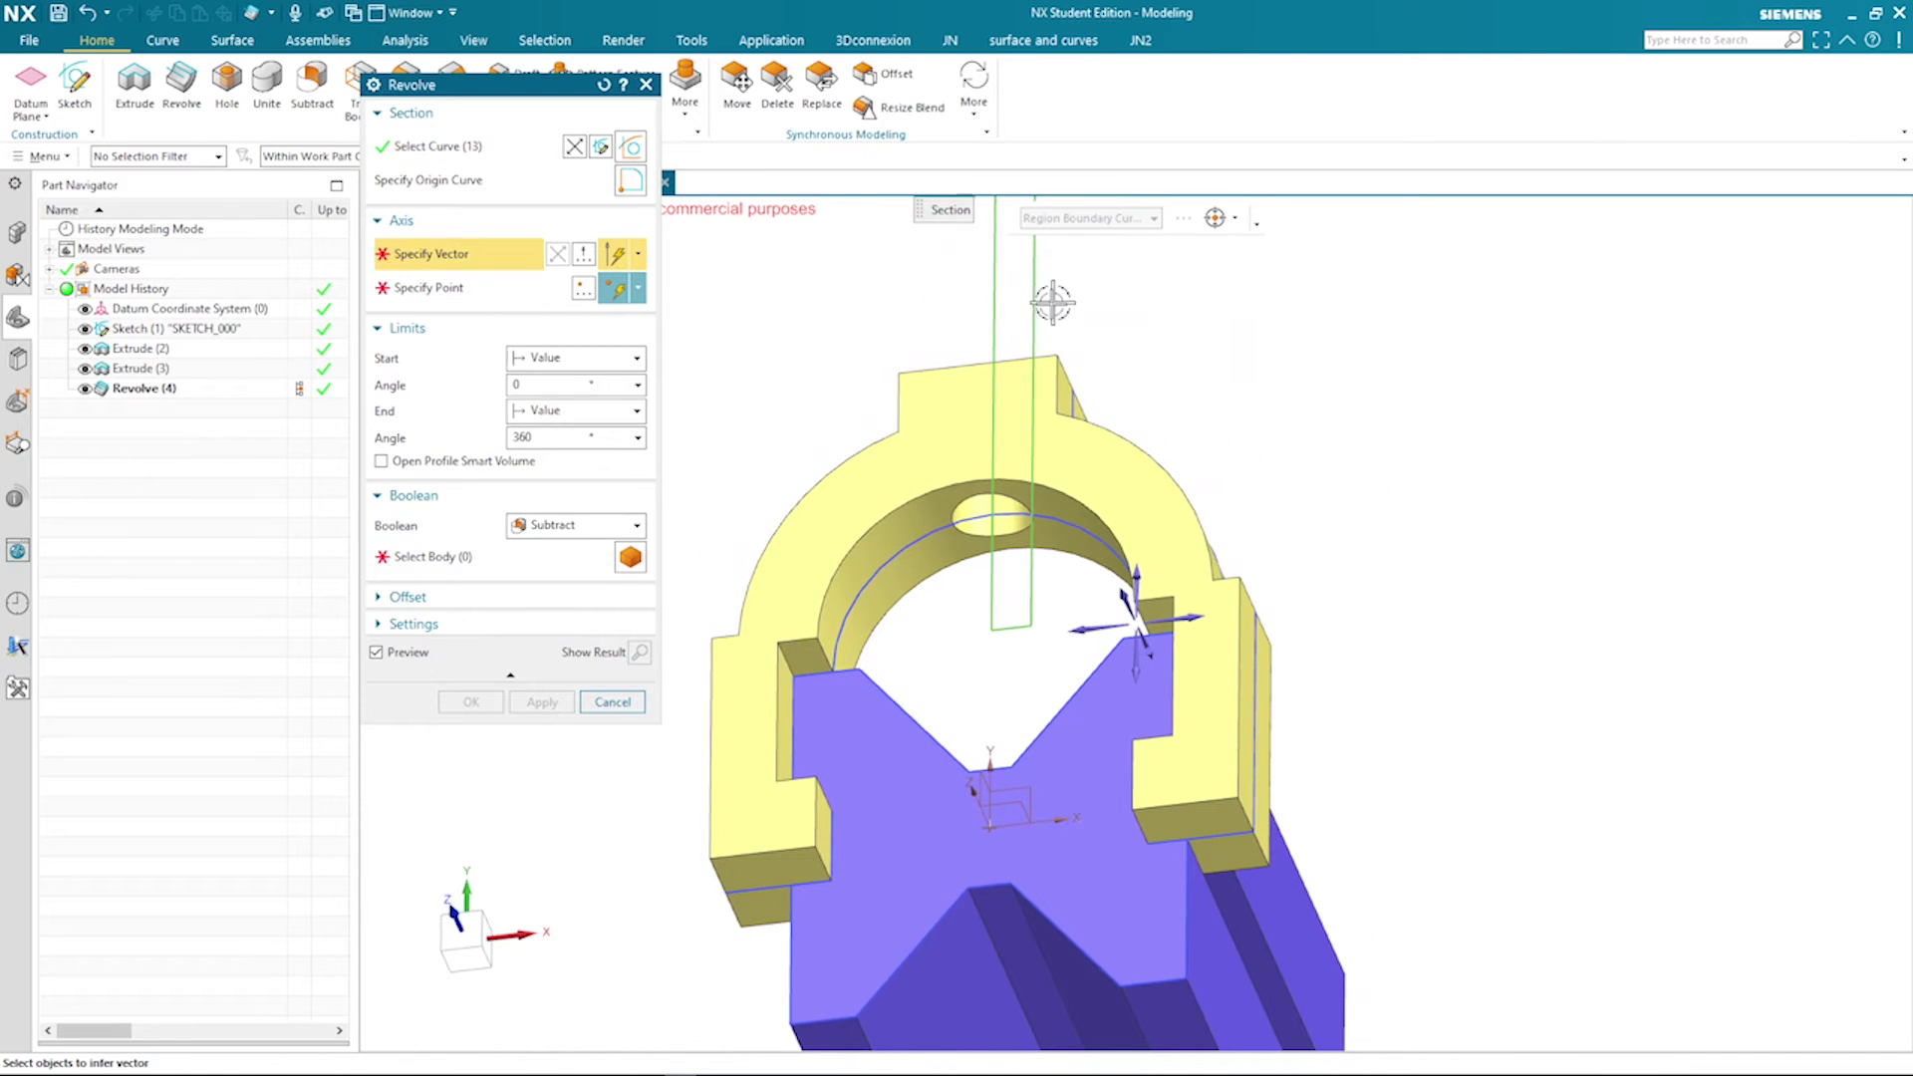
Revolve the pin about the vertical sketch line with Boolean None as Revolve (5)
click(996, 327)
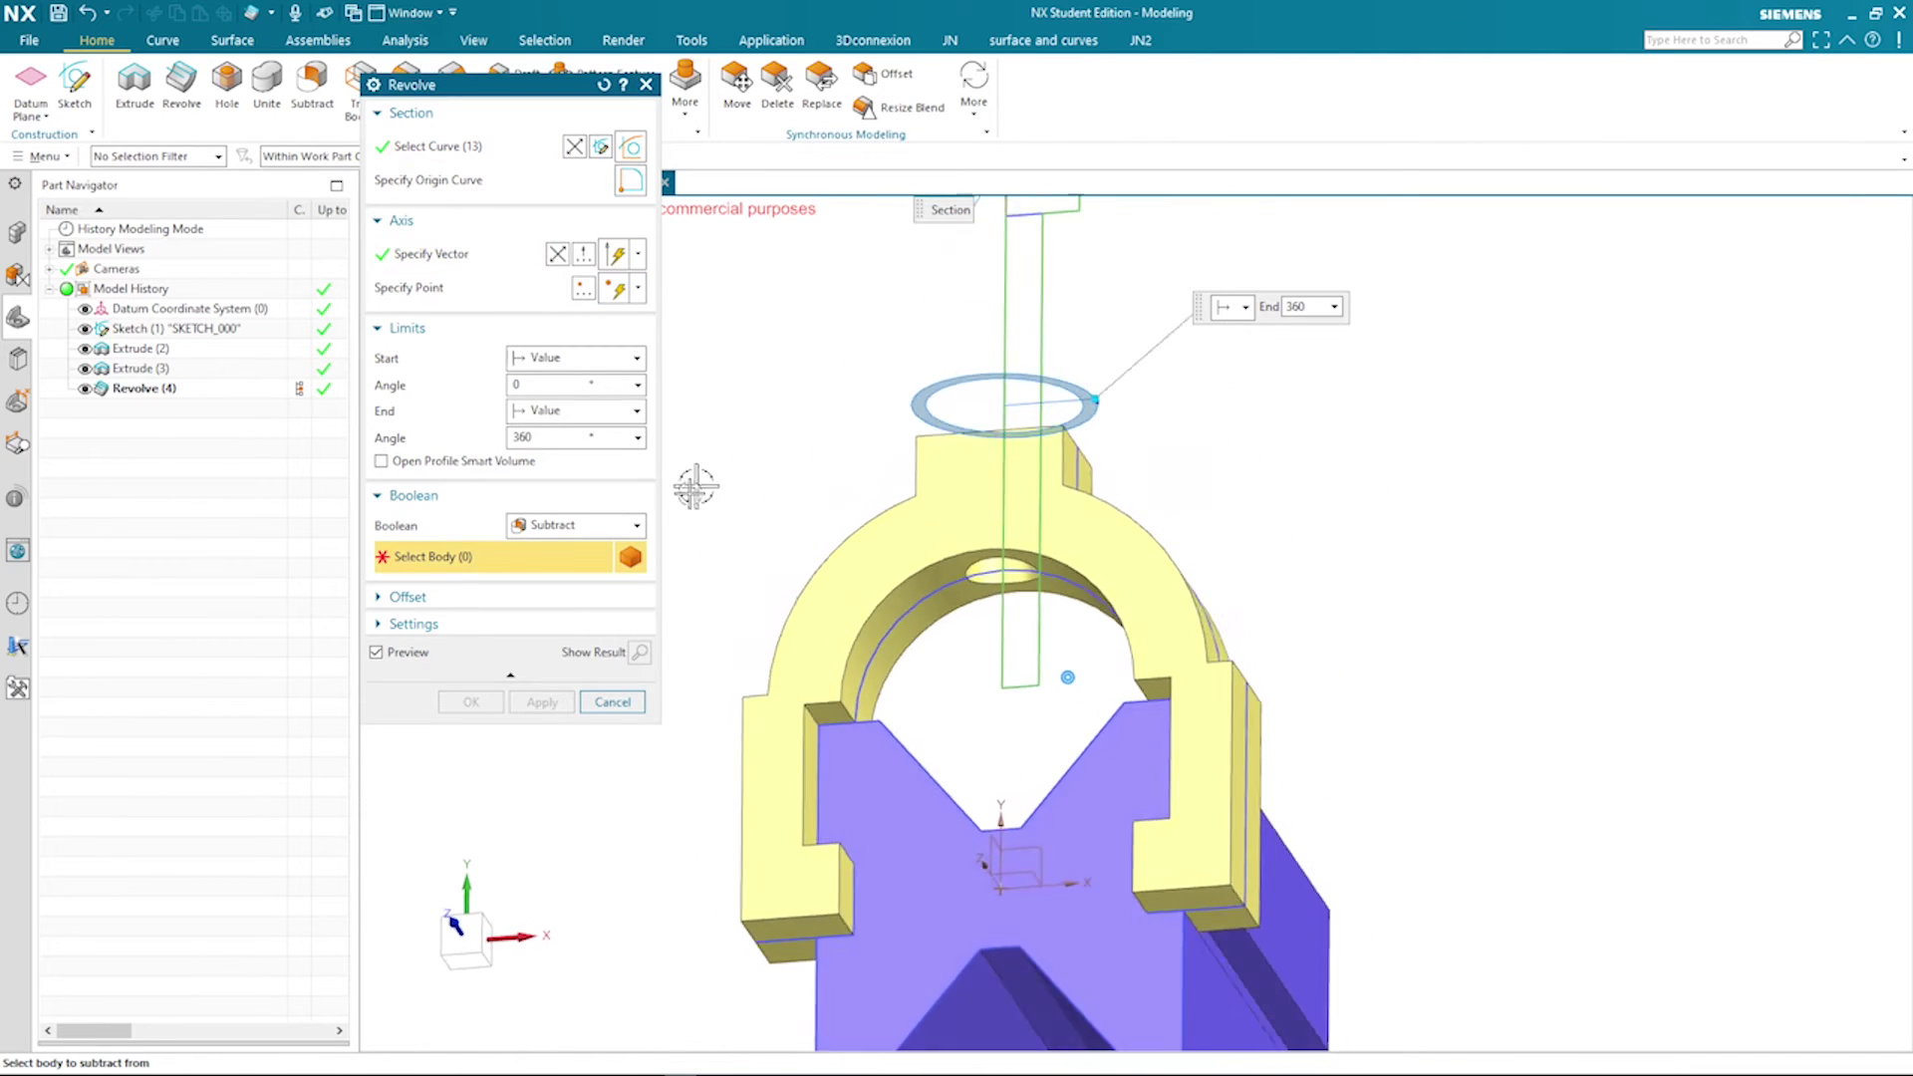
click(639, 525)
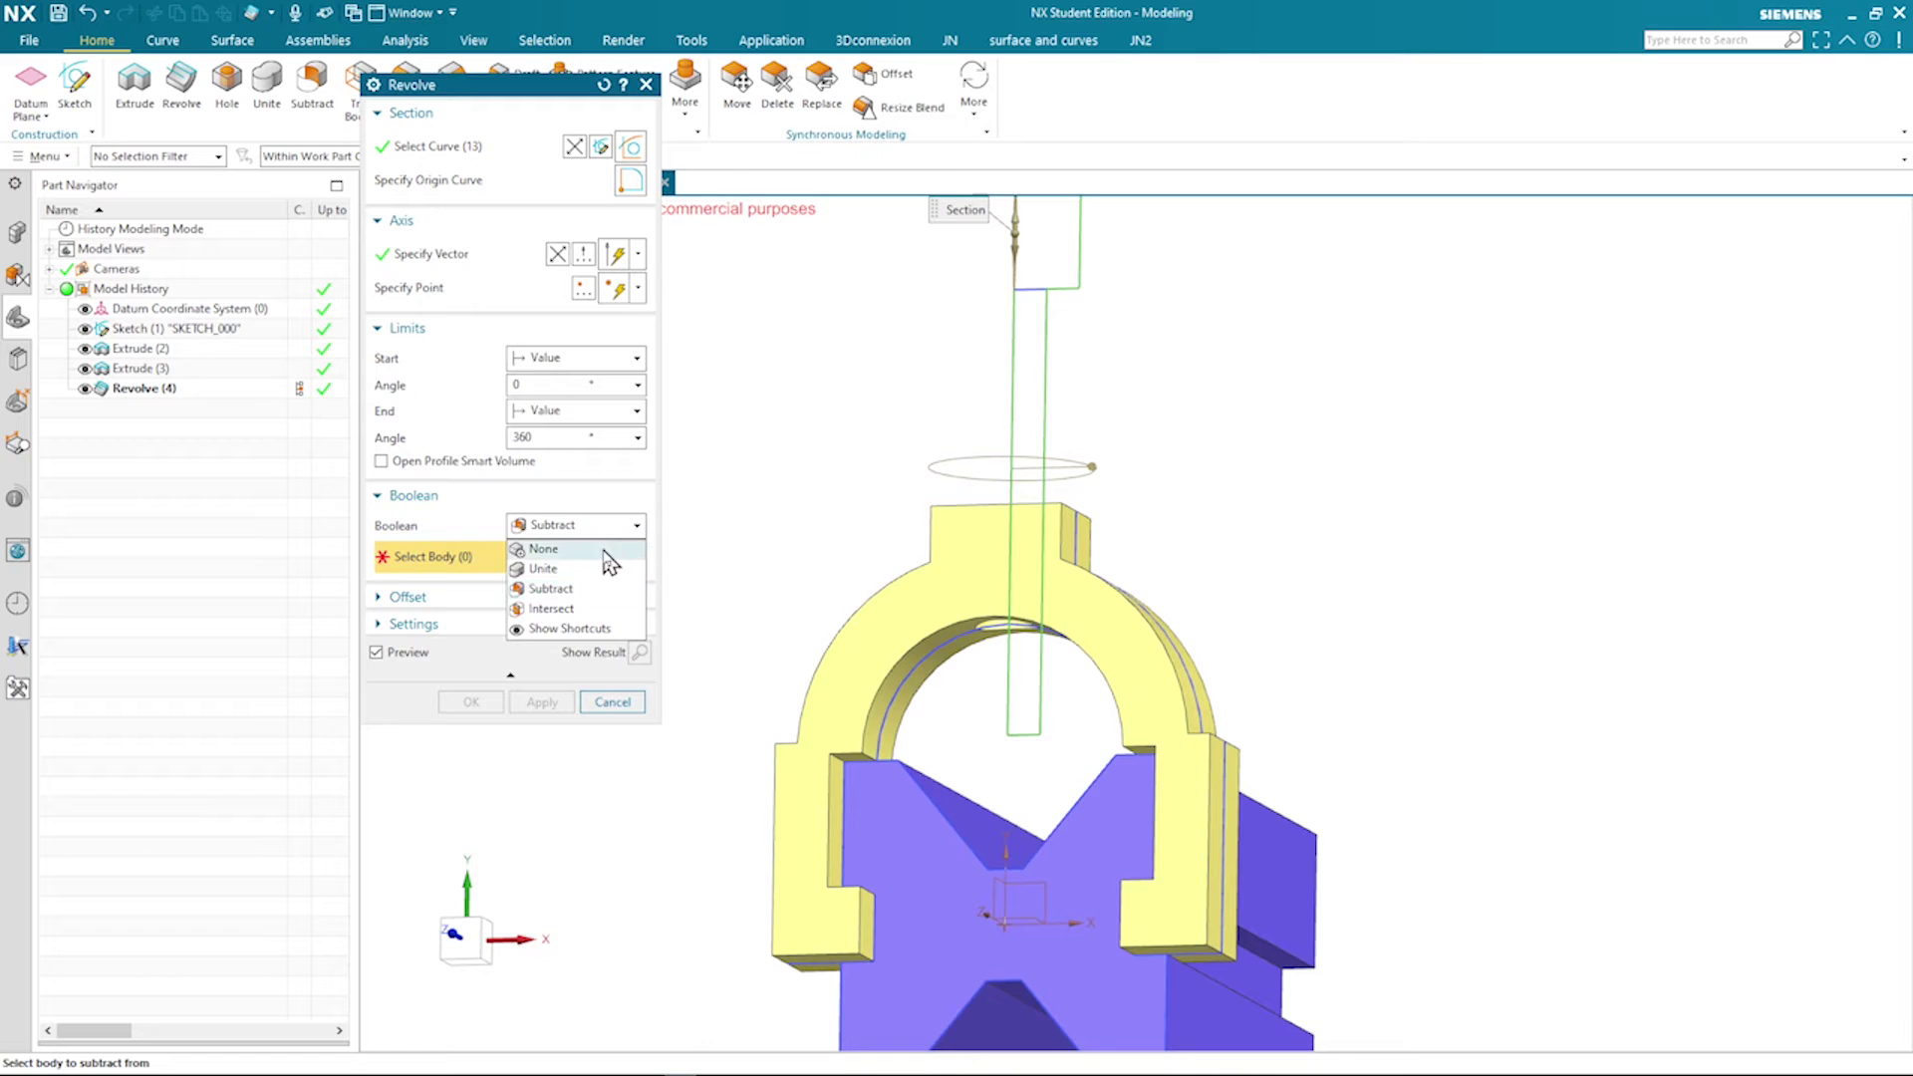
click(619, 549)
key(Home)
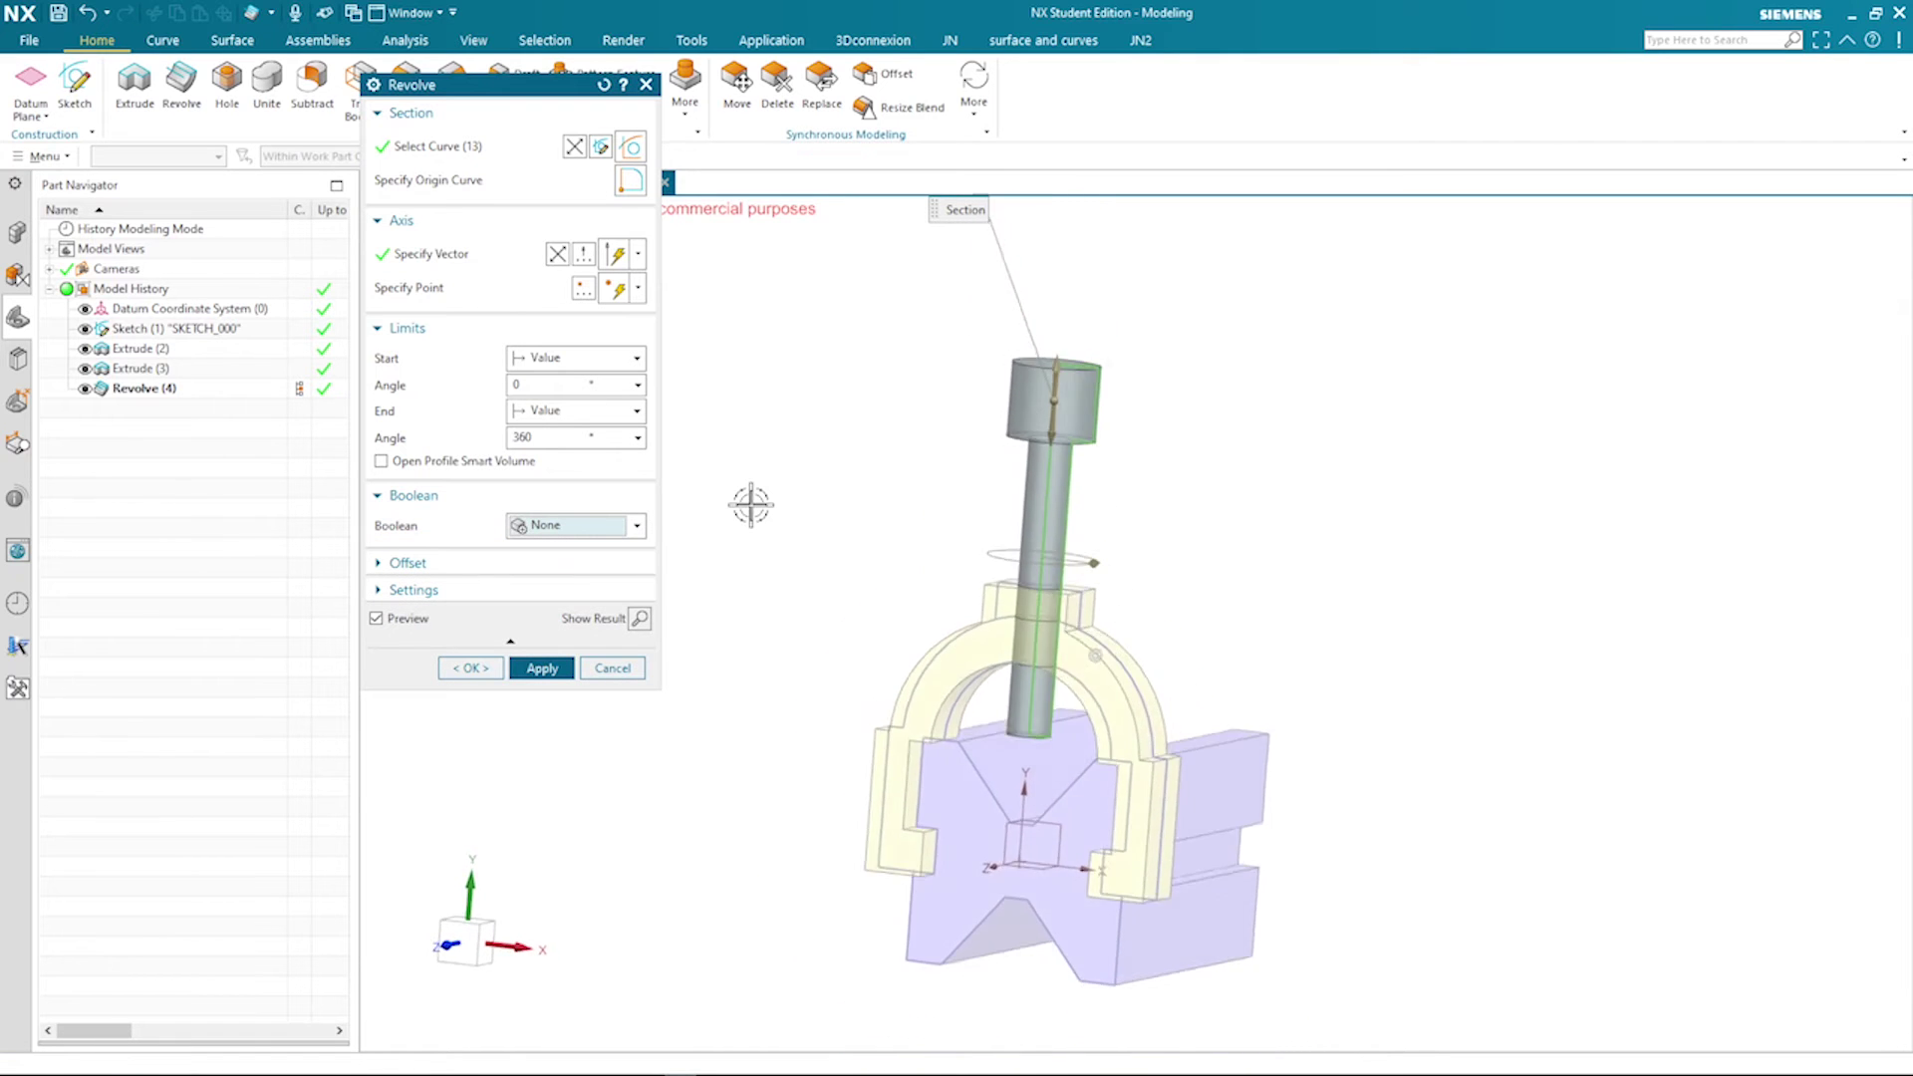
click(544, 668)
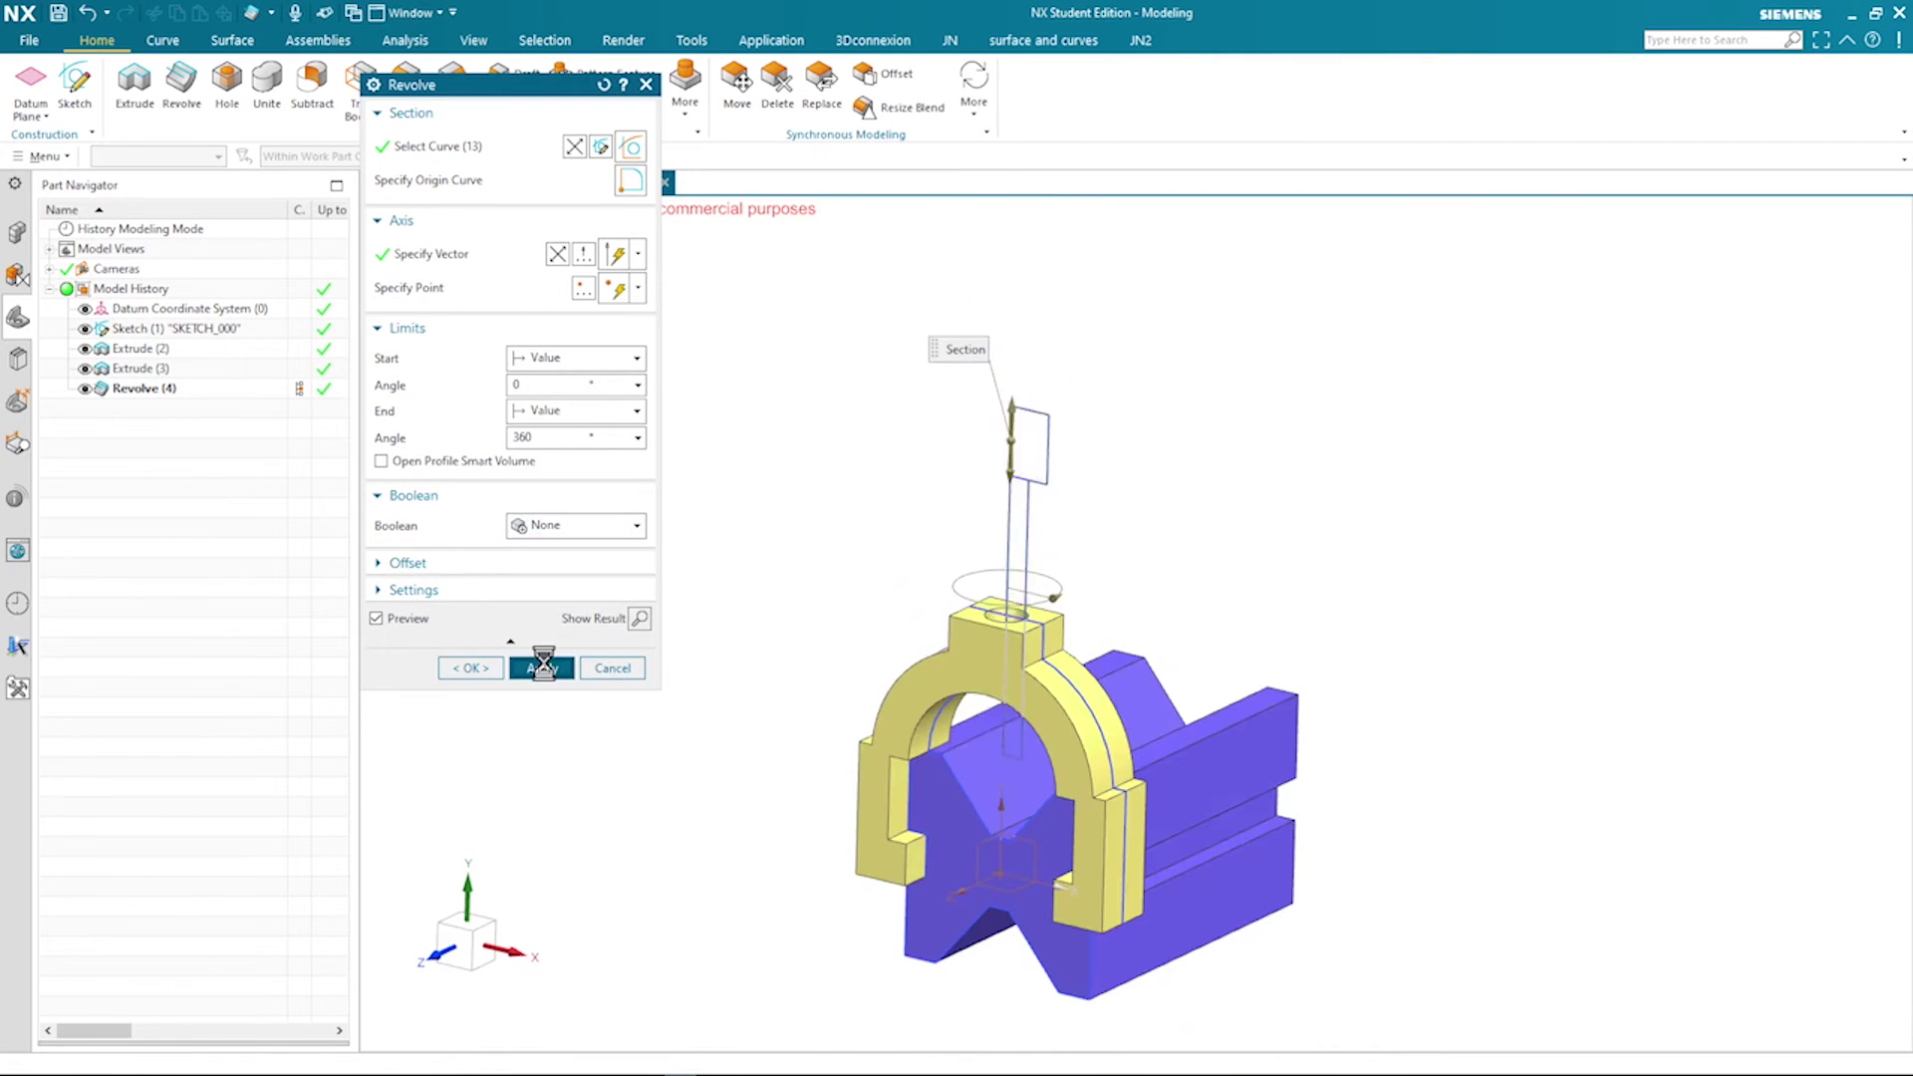
click(612, 668)
key(ctrl+f)
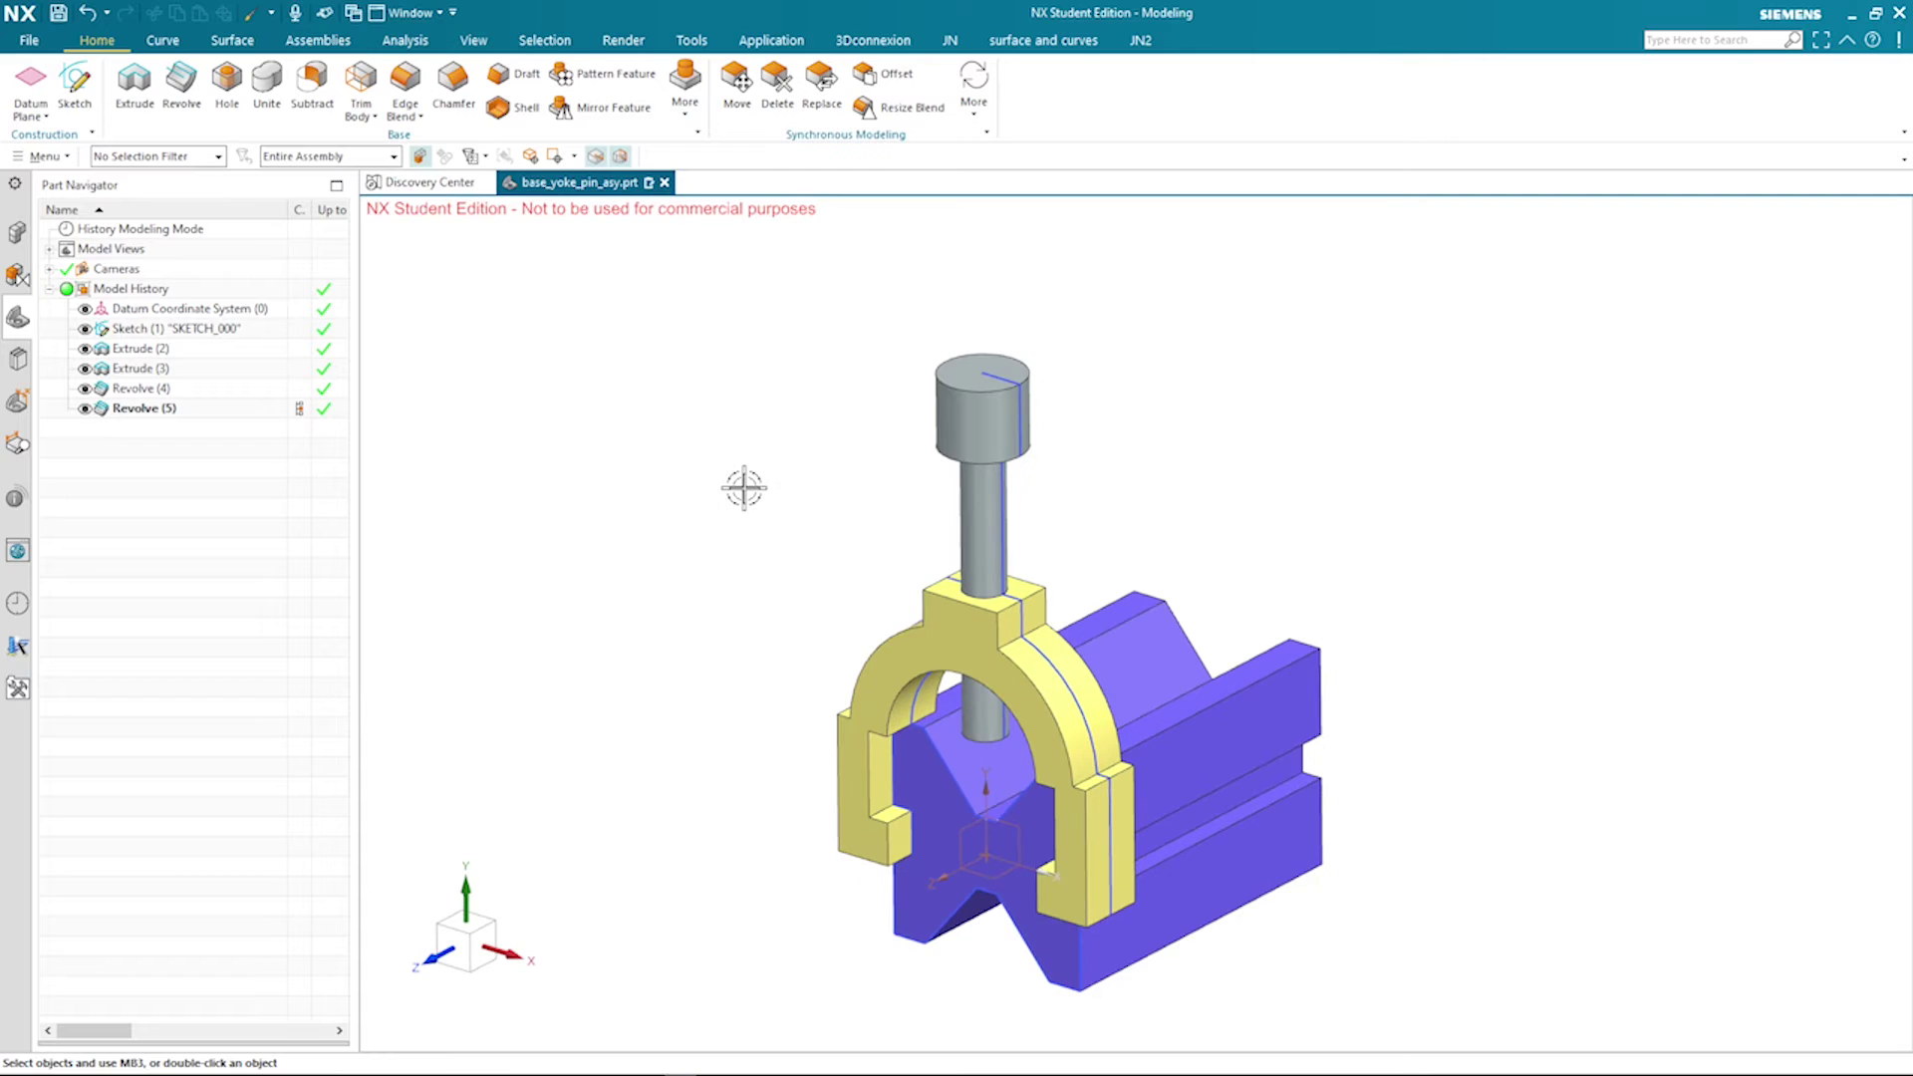
key(ctrl+j)
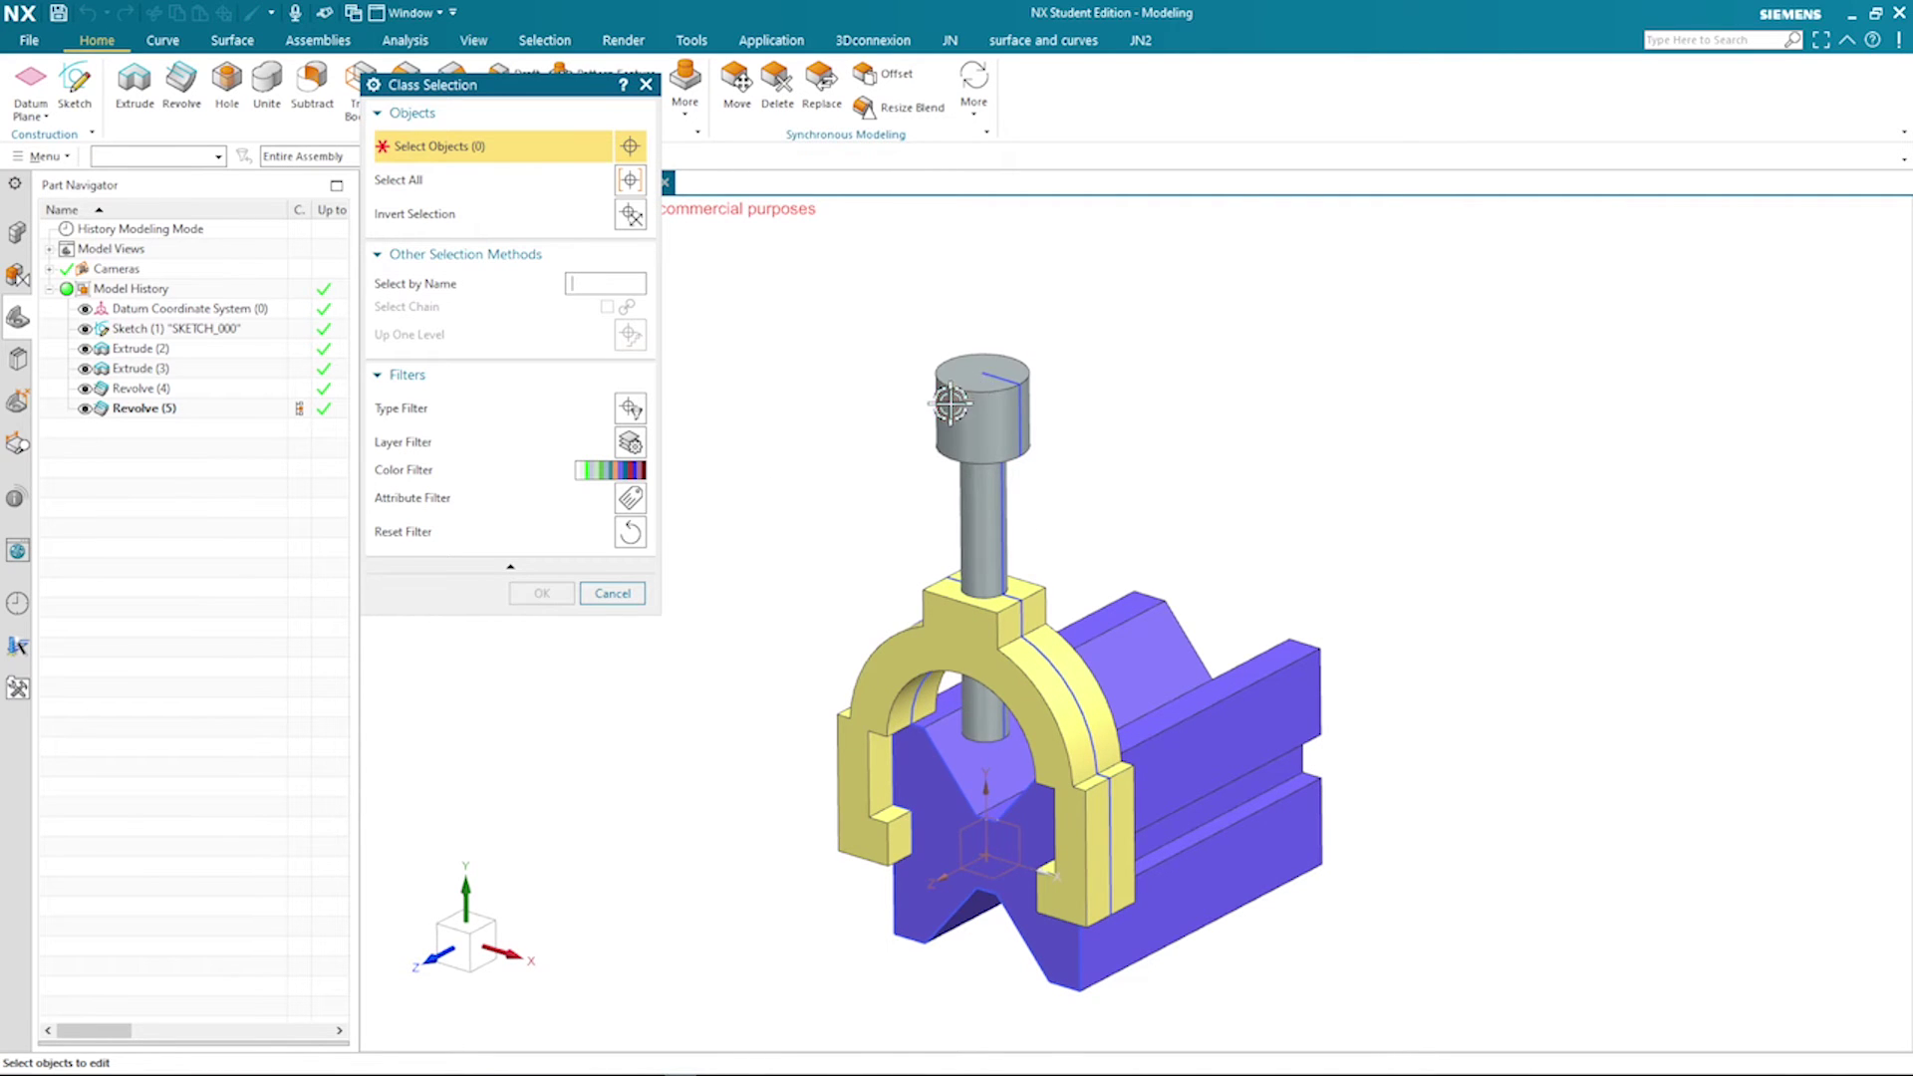
Set the pin body's display colour to pale green and hide Sketch (1)
click(916, 417)
click(540, 592)
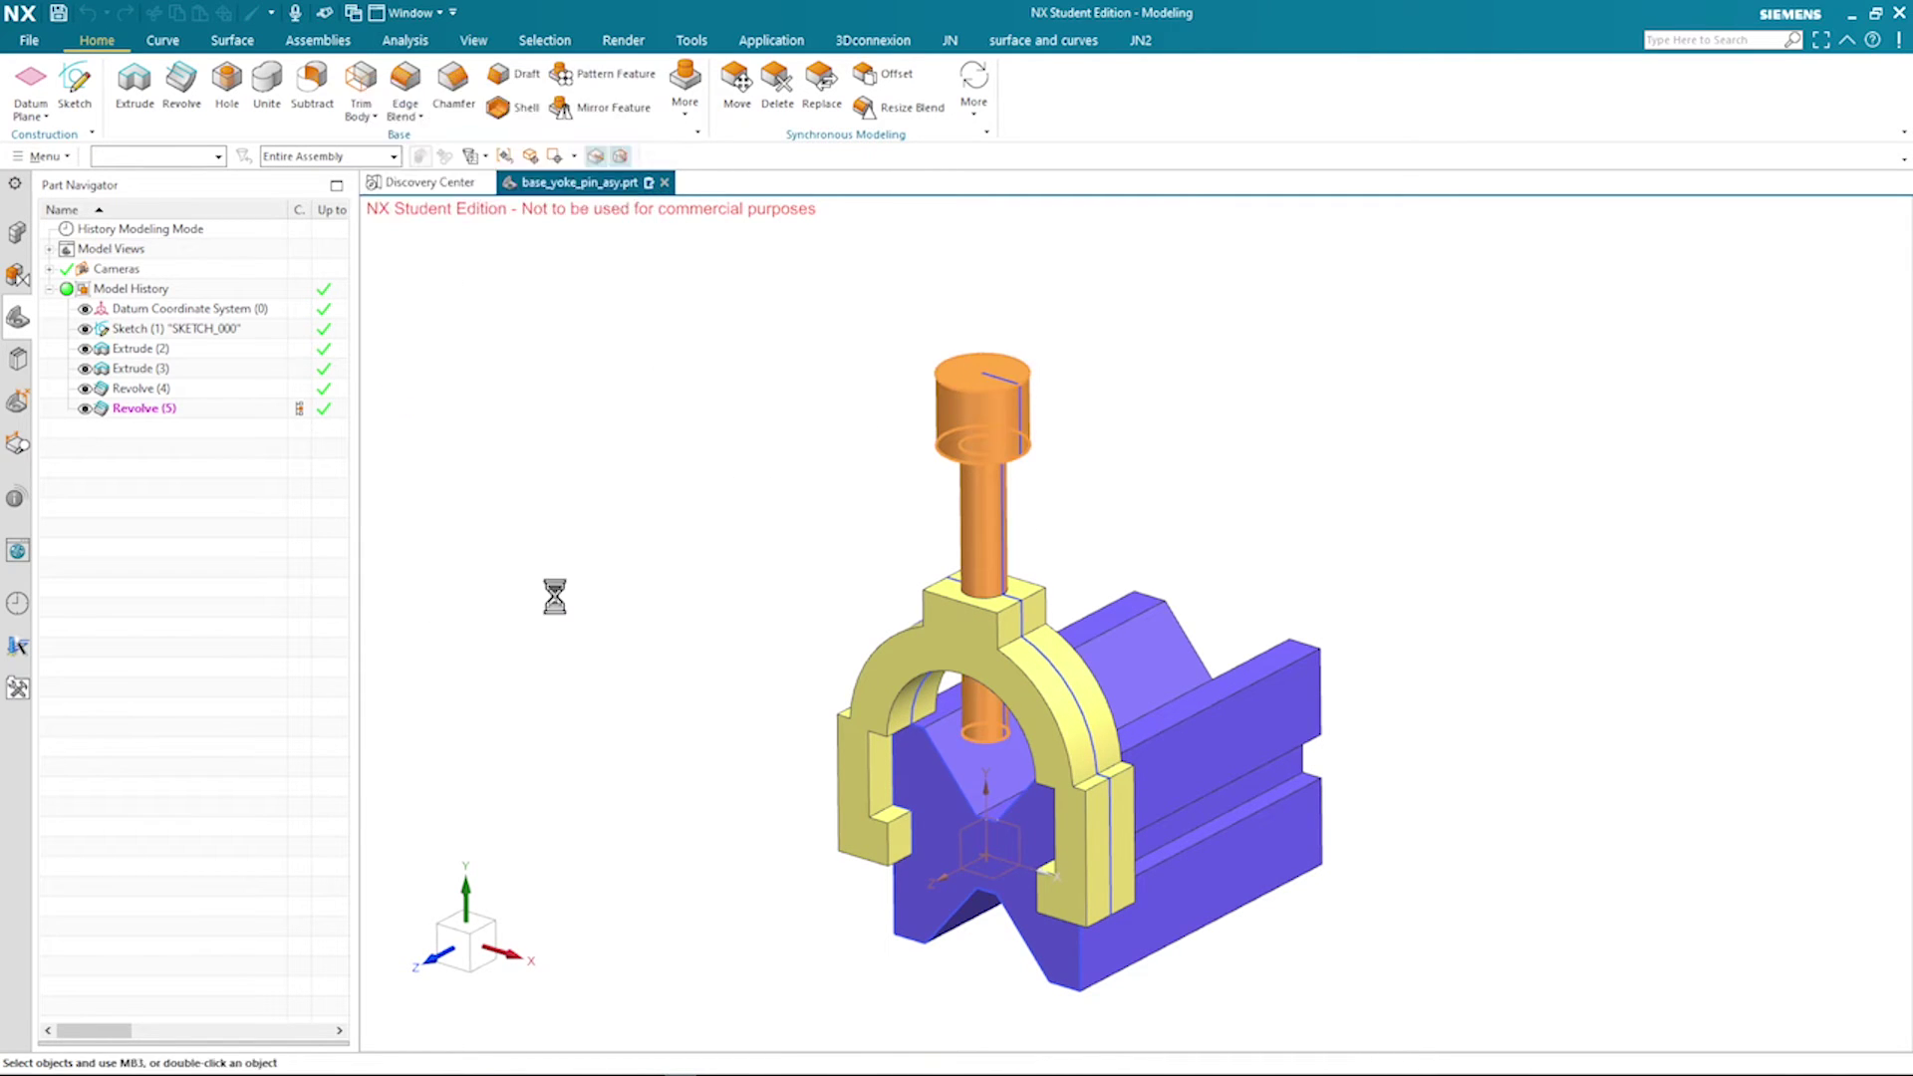
click(602, 204)
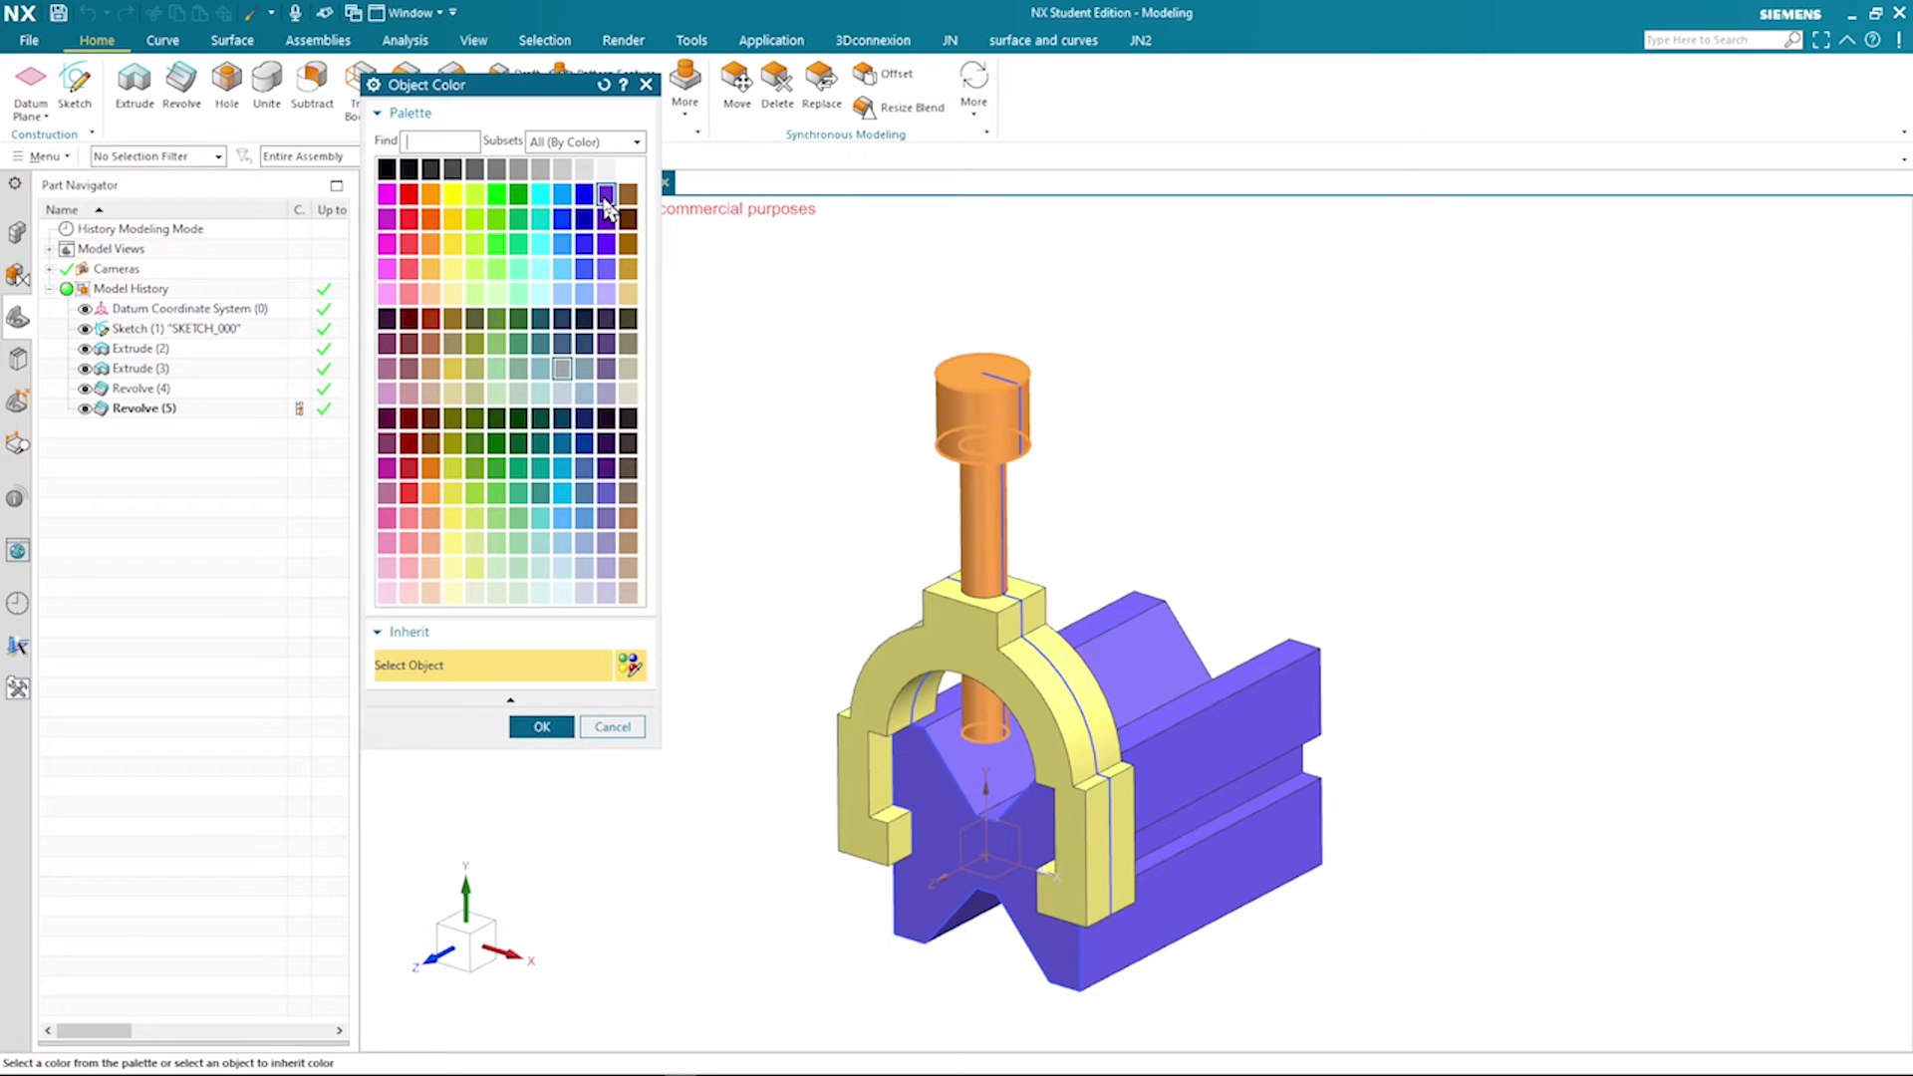
click(475, 296)
click(541, 728)
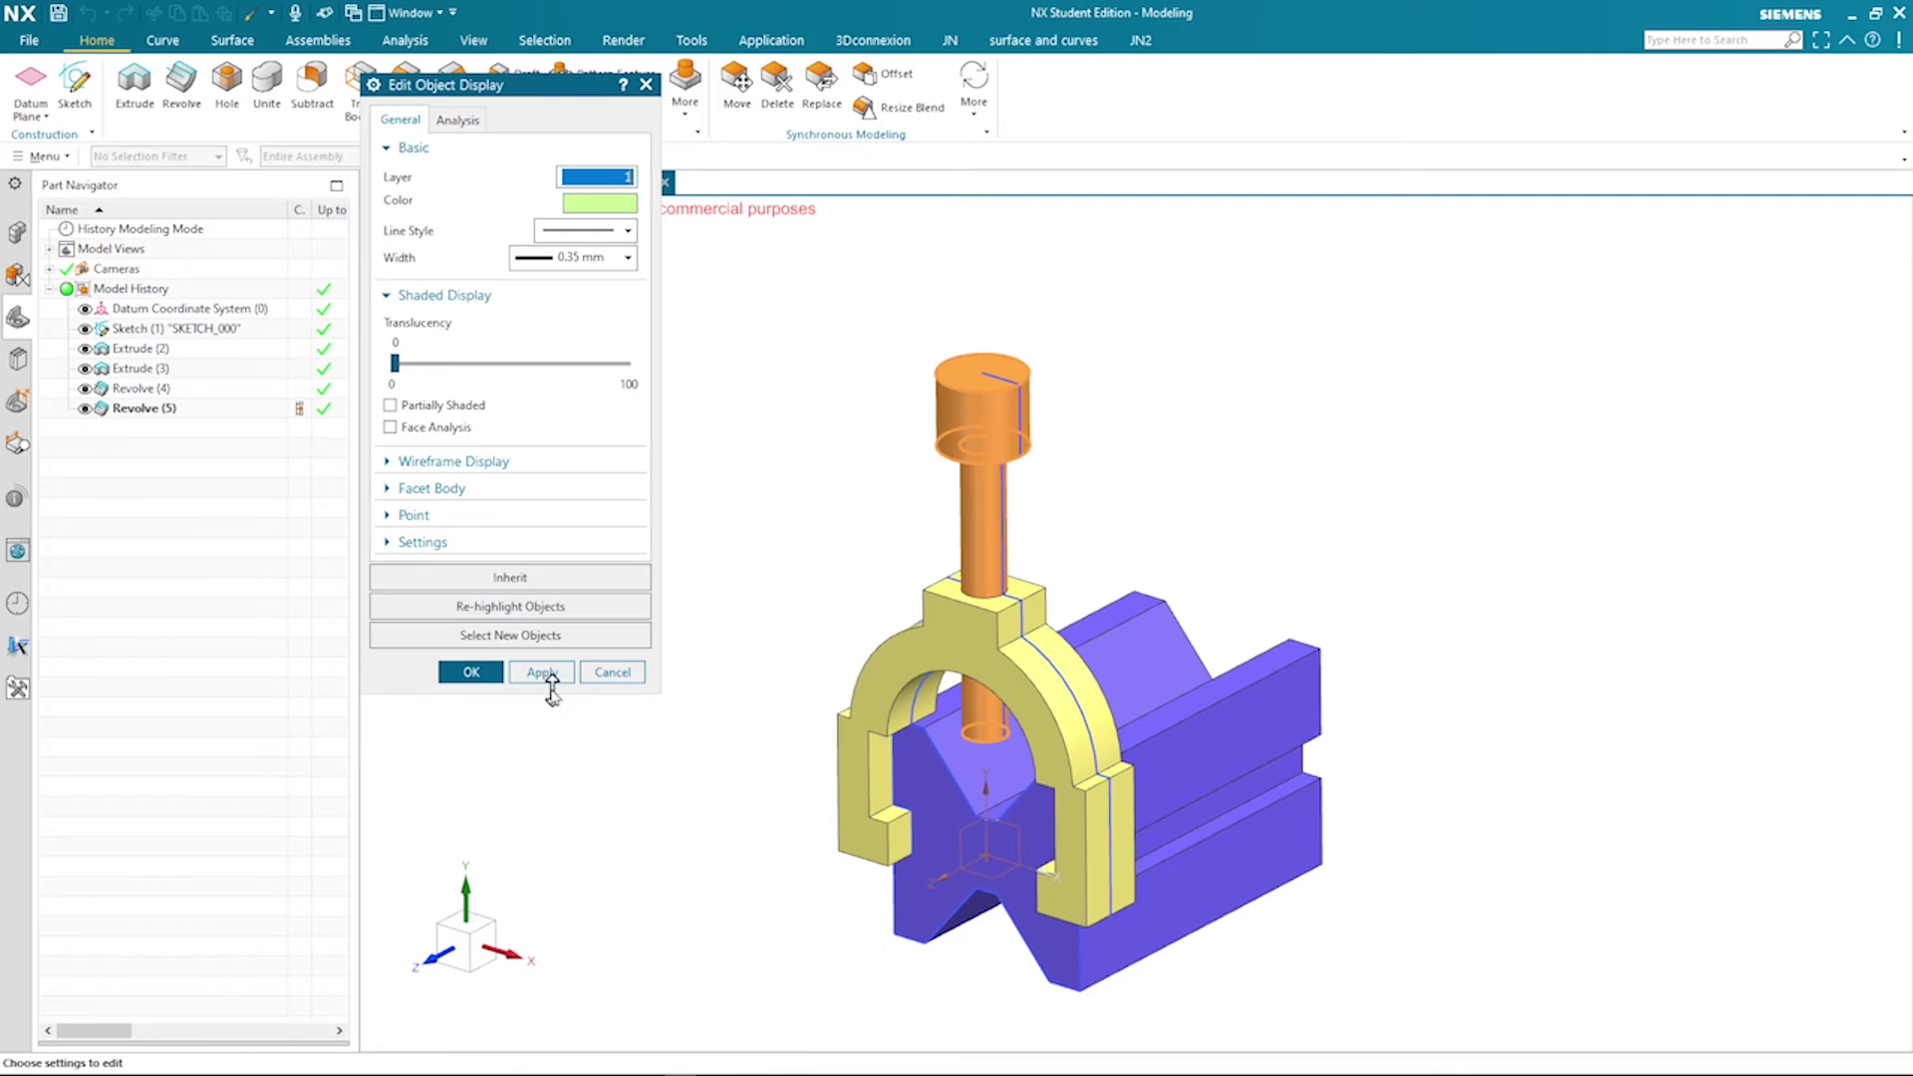
click(554, 679)
click(478, 673)
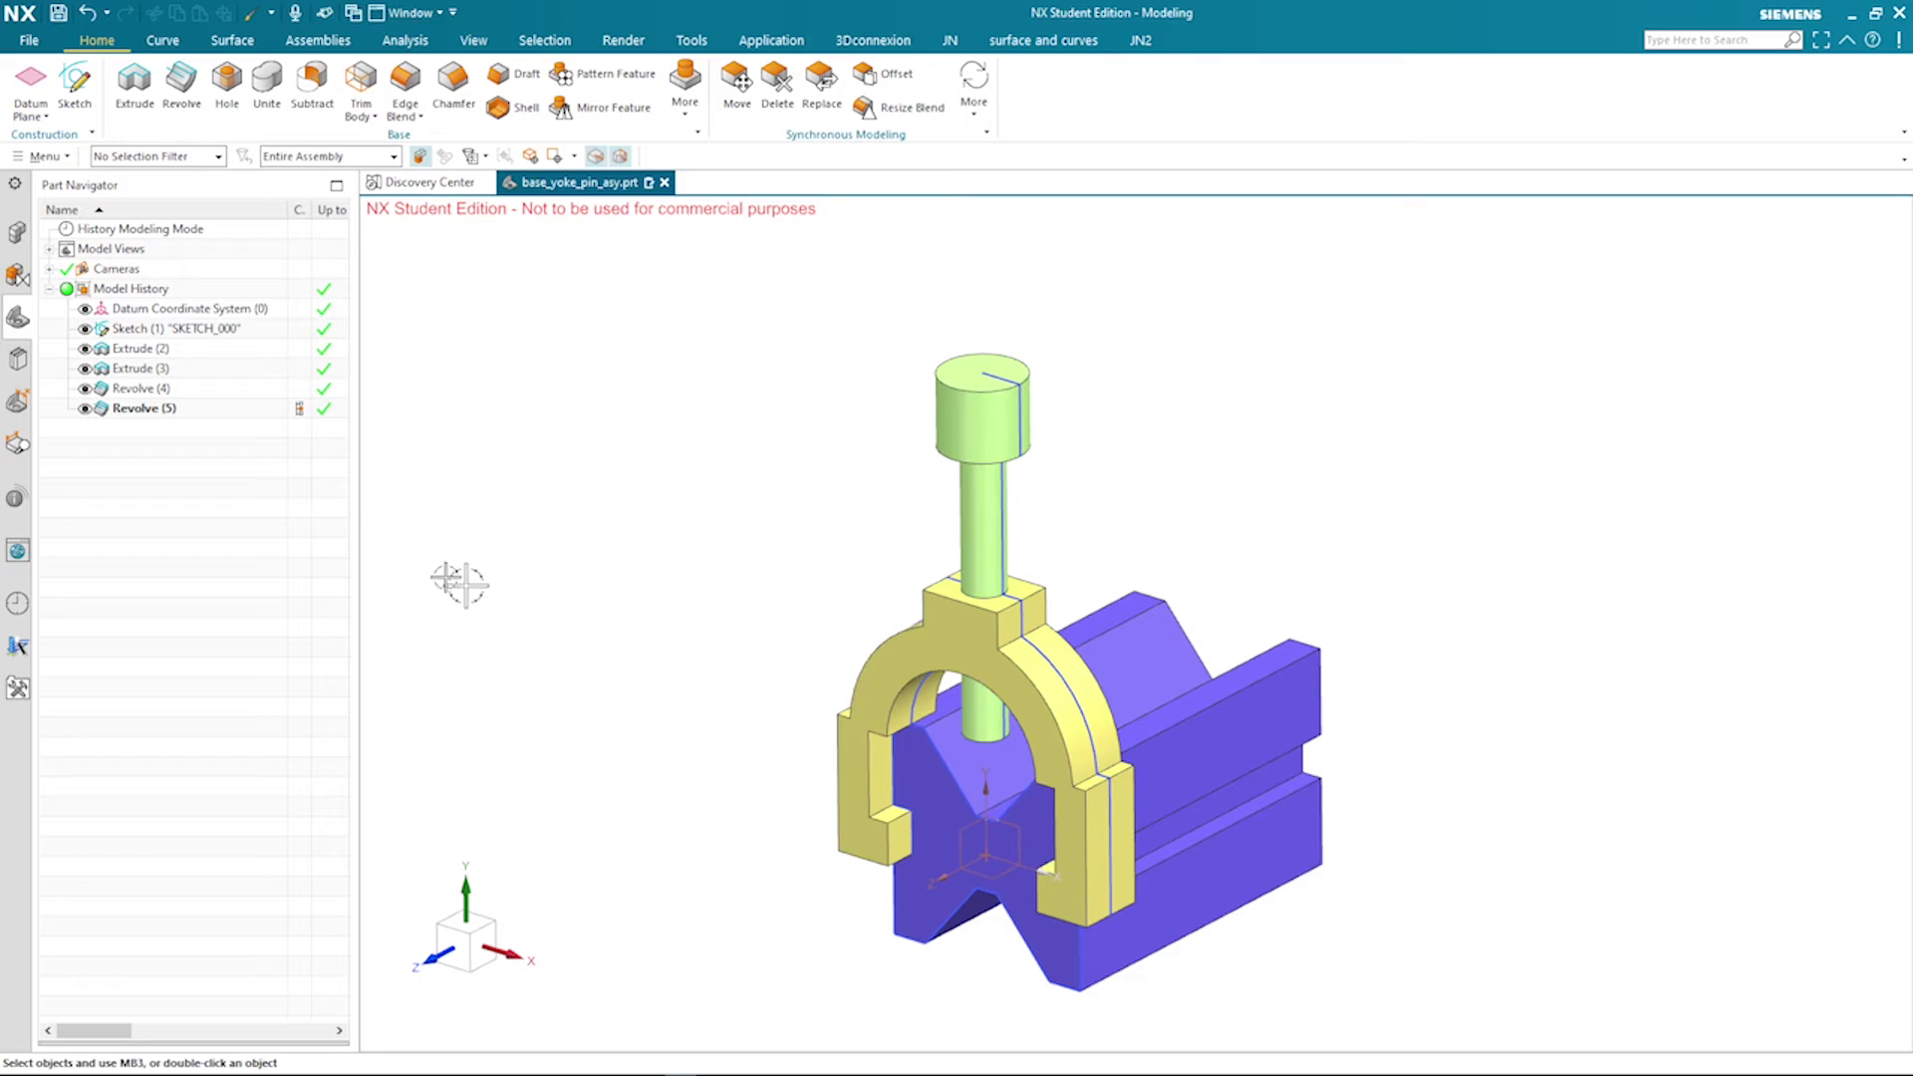
click(85, 328)
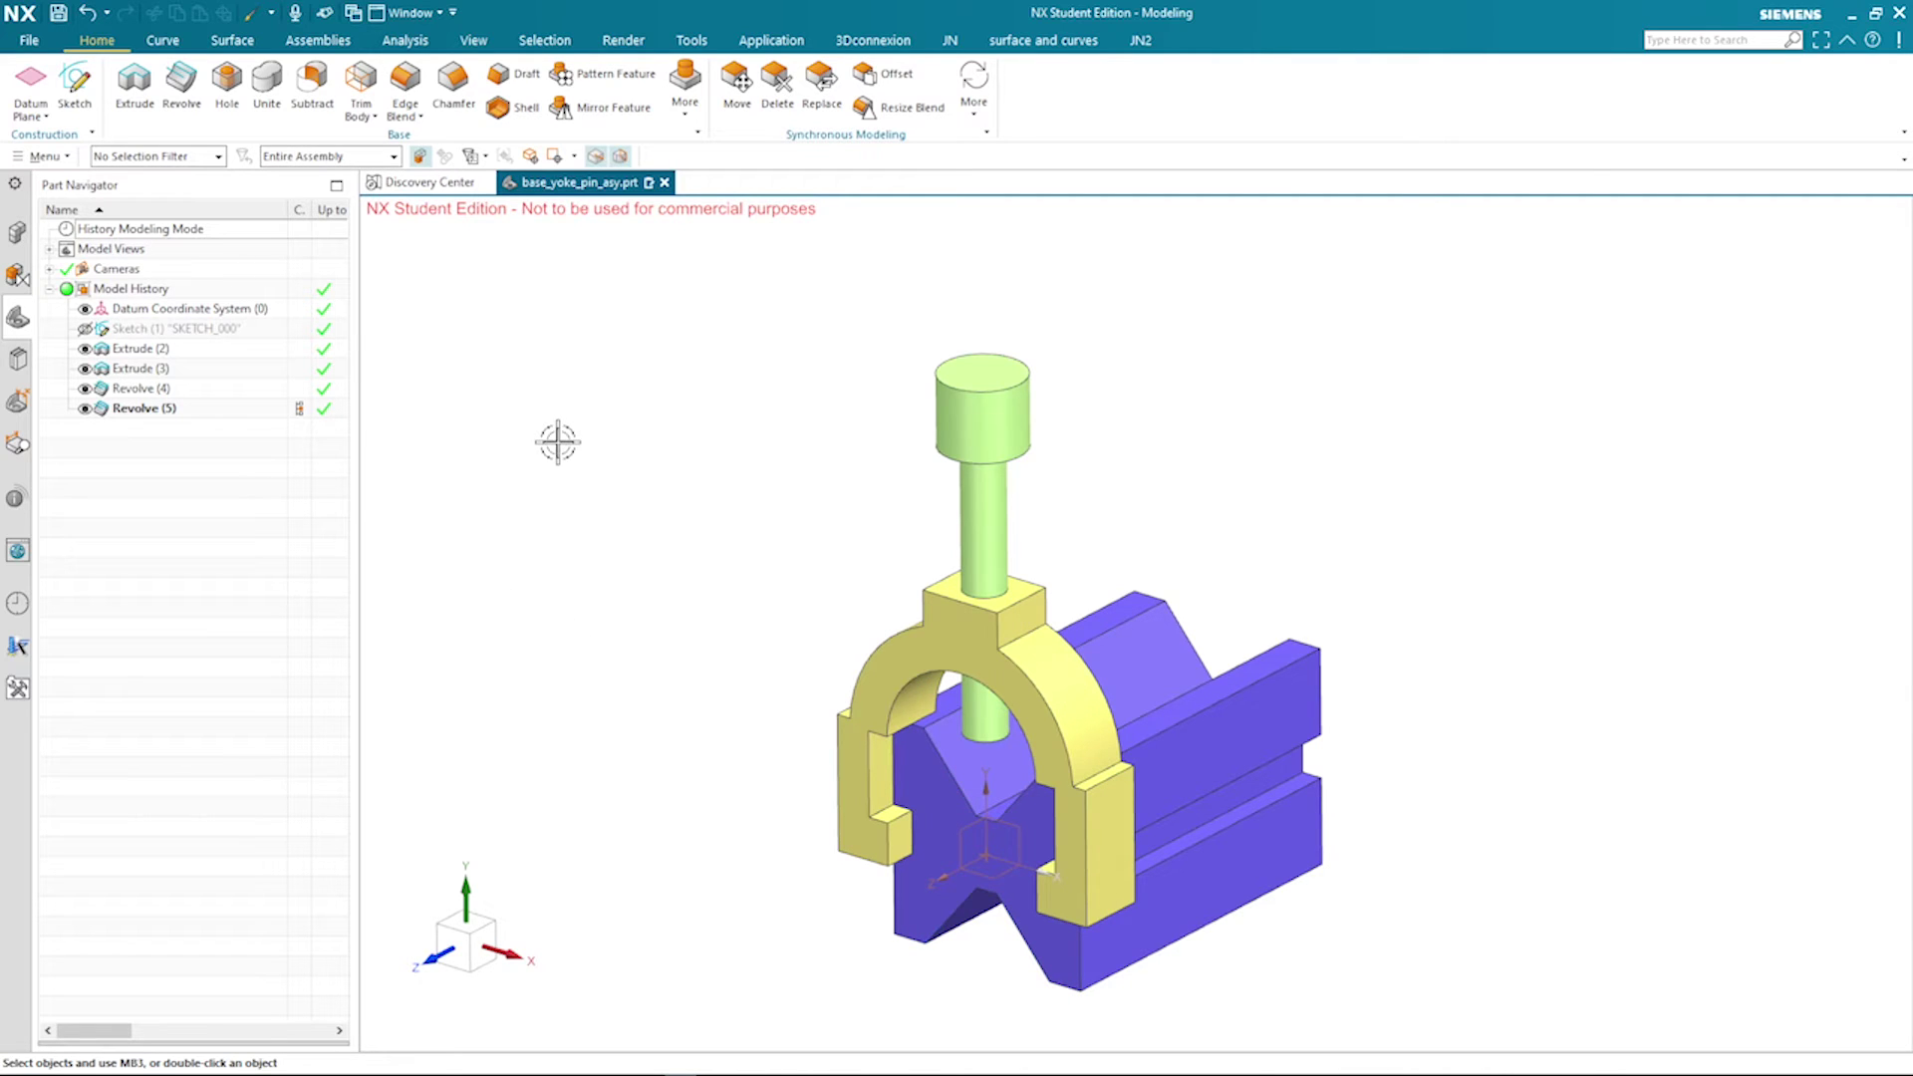
Hide the Datum Coordinate System, glance at the assembly tree, then bring up the Assemblies commands
click(85, 309)
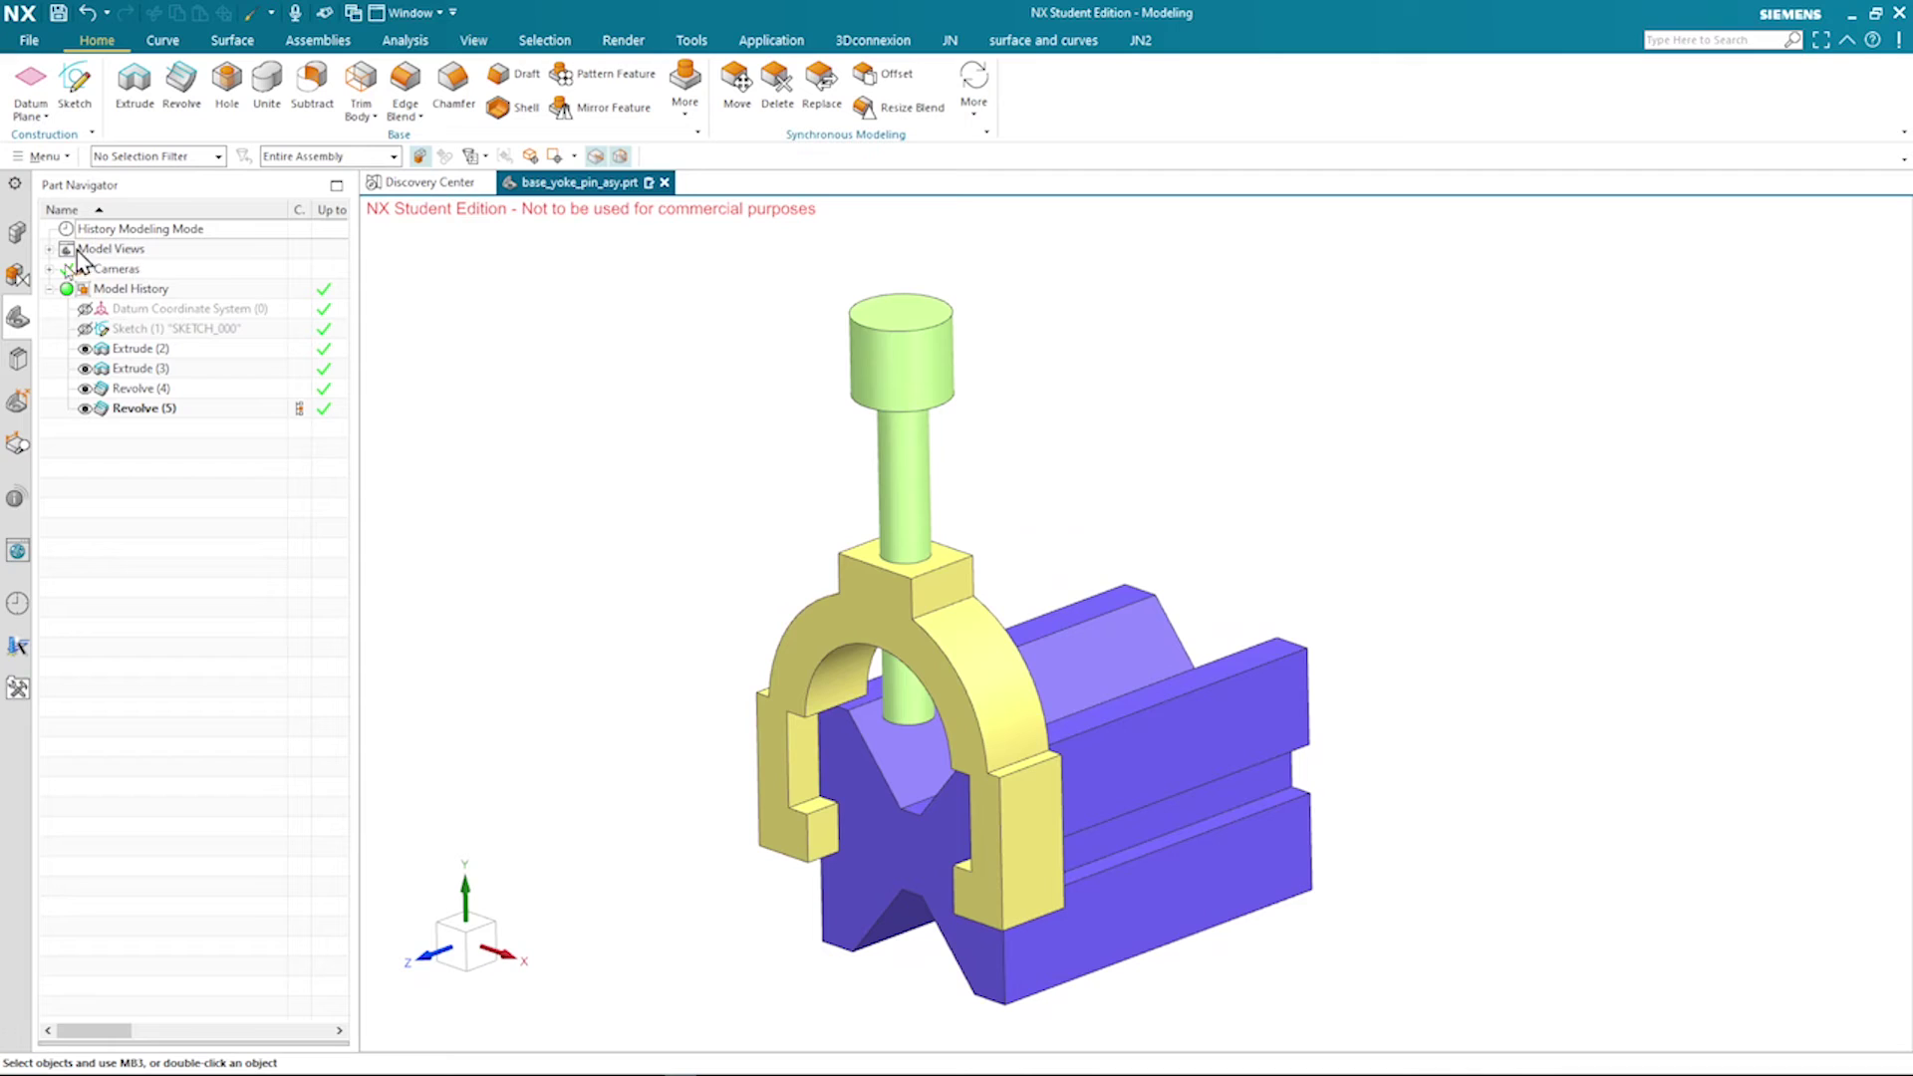
click(22, 244)
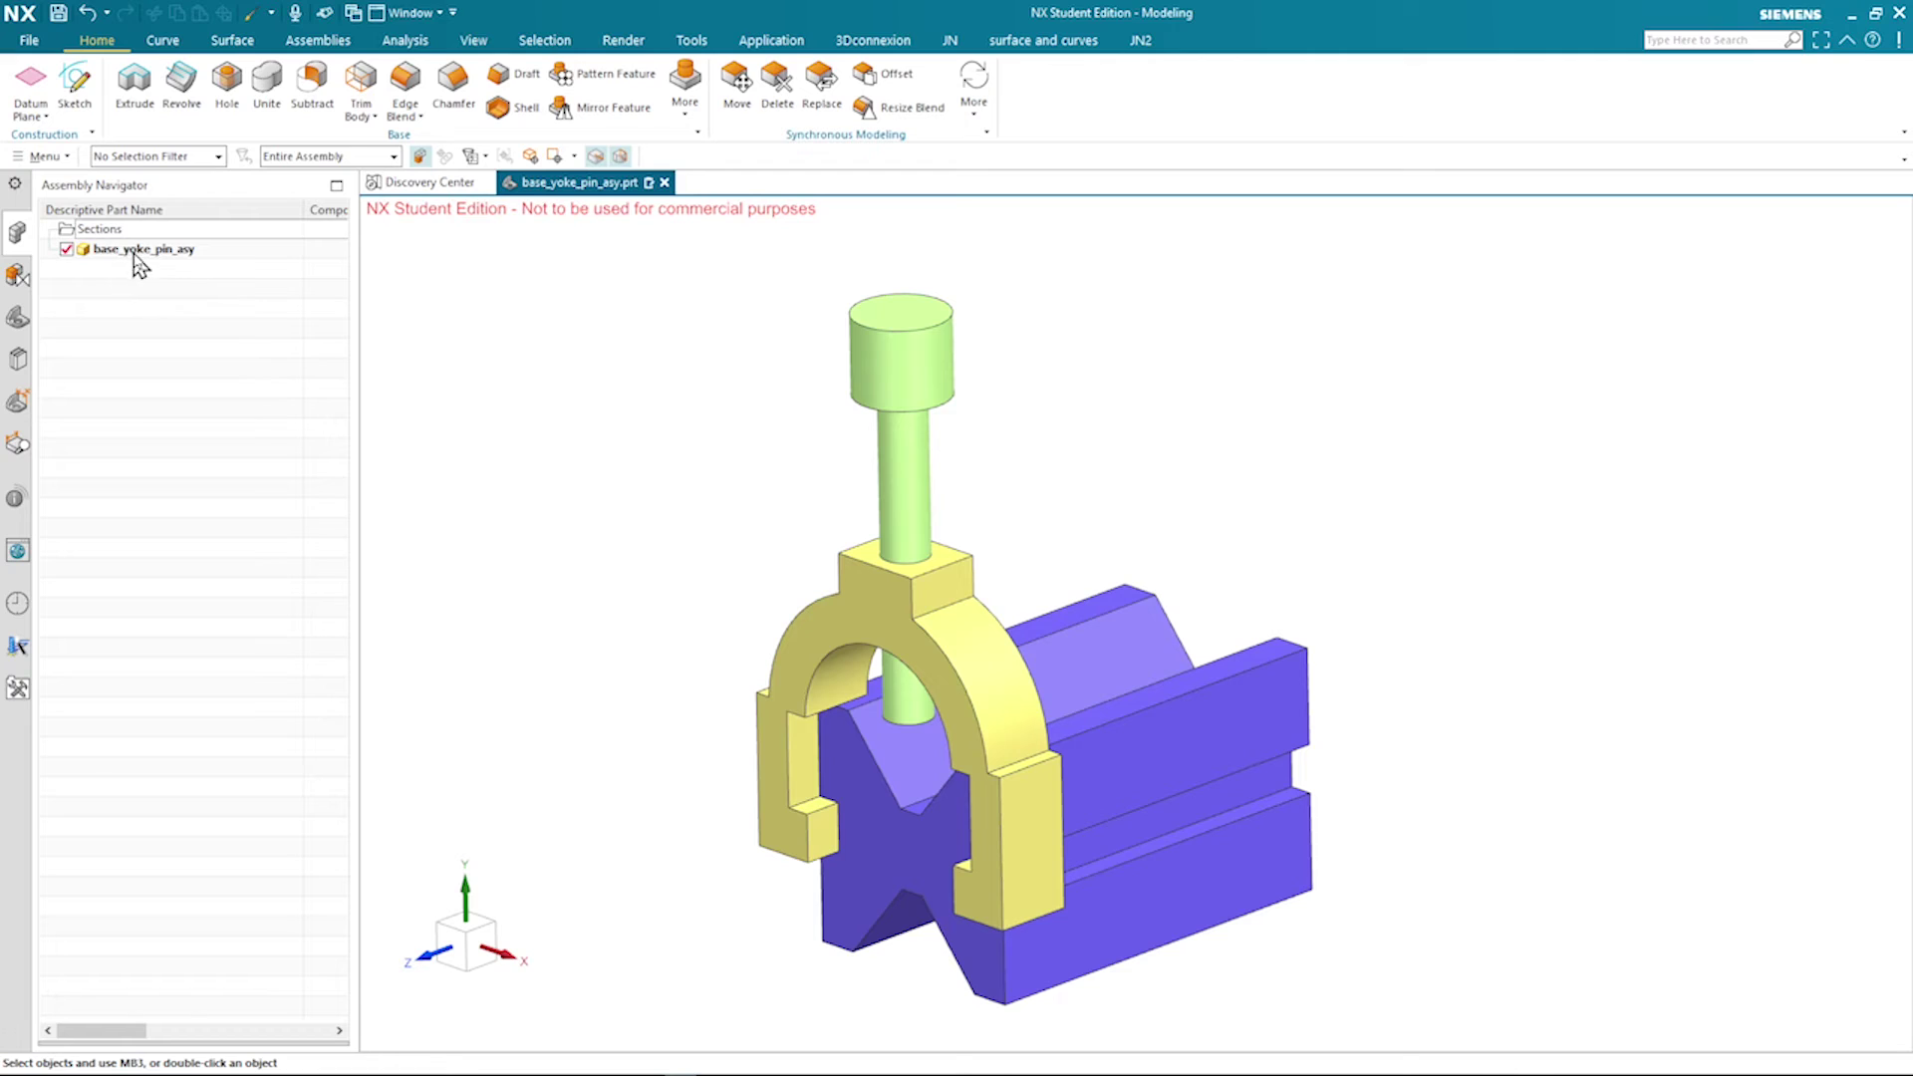
click(22, 319)
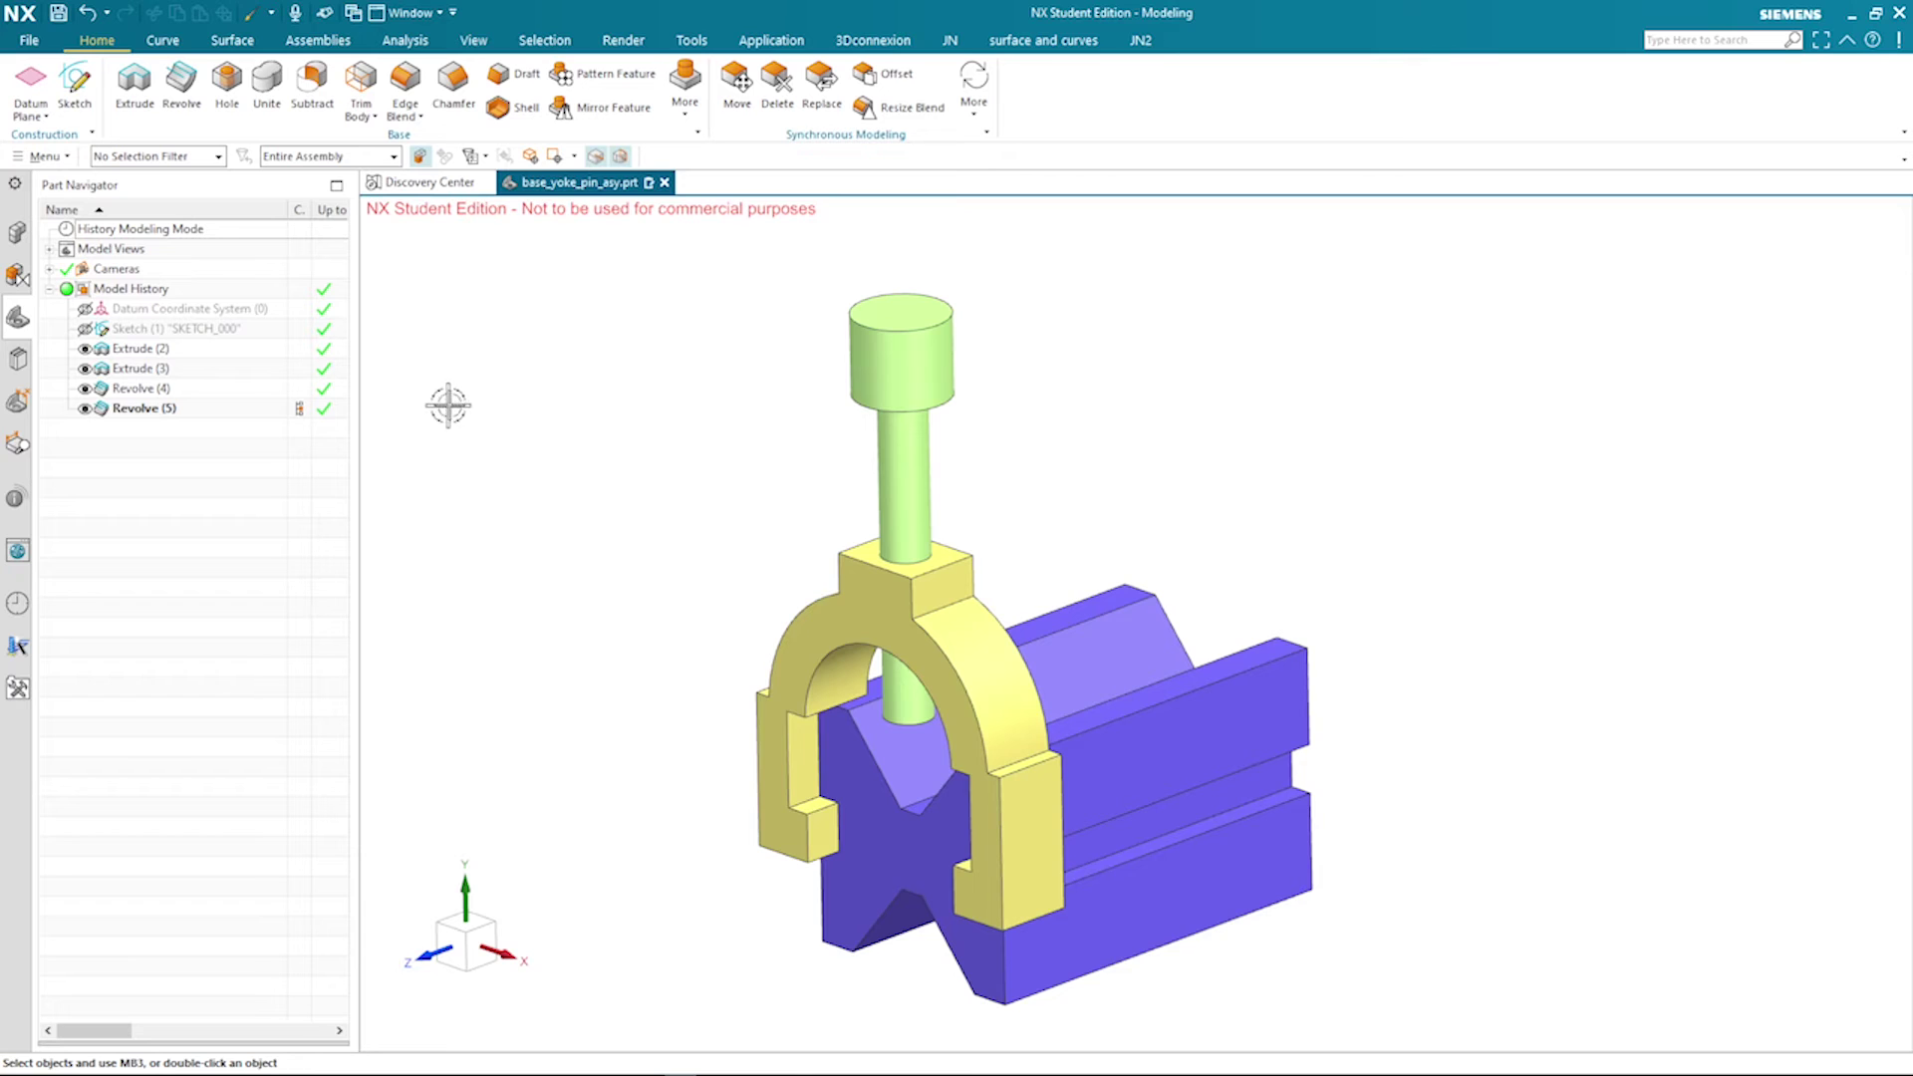
middle_drag(537, 405, 592, 405)
click(593, 406)
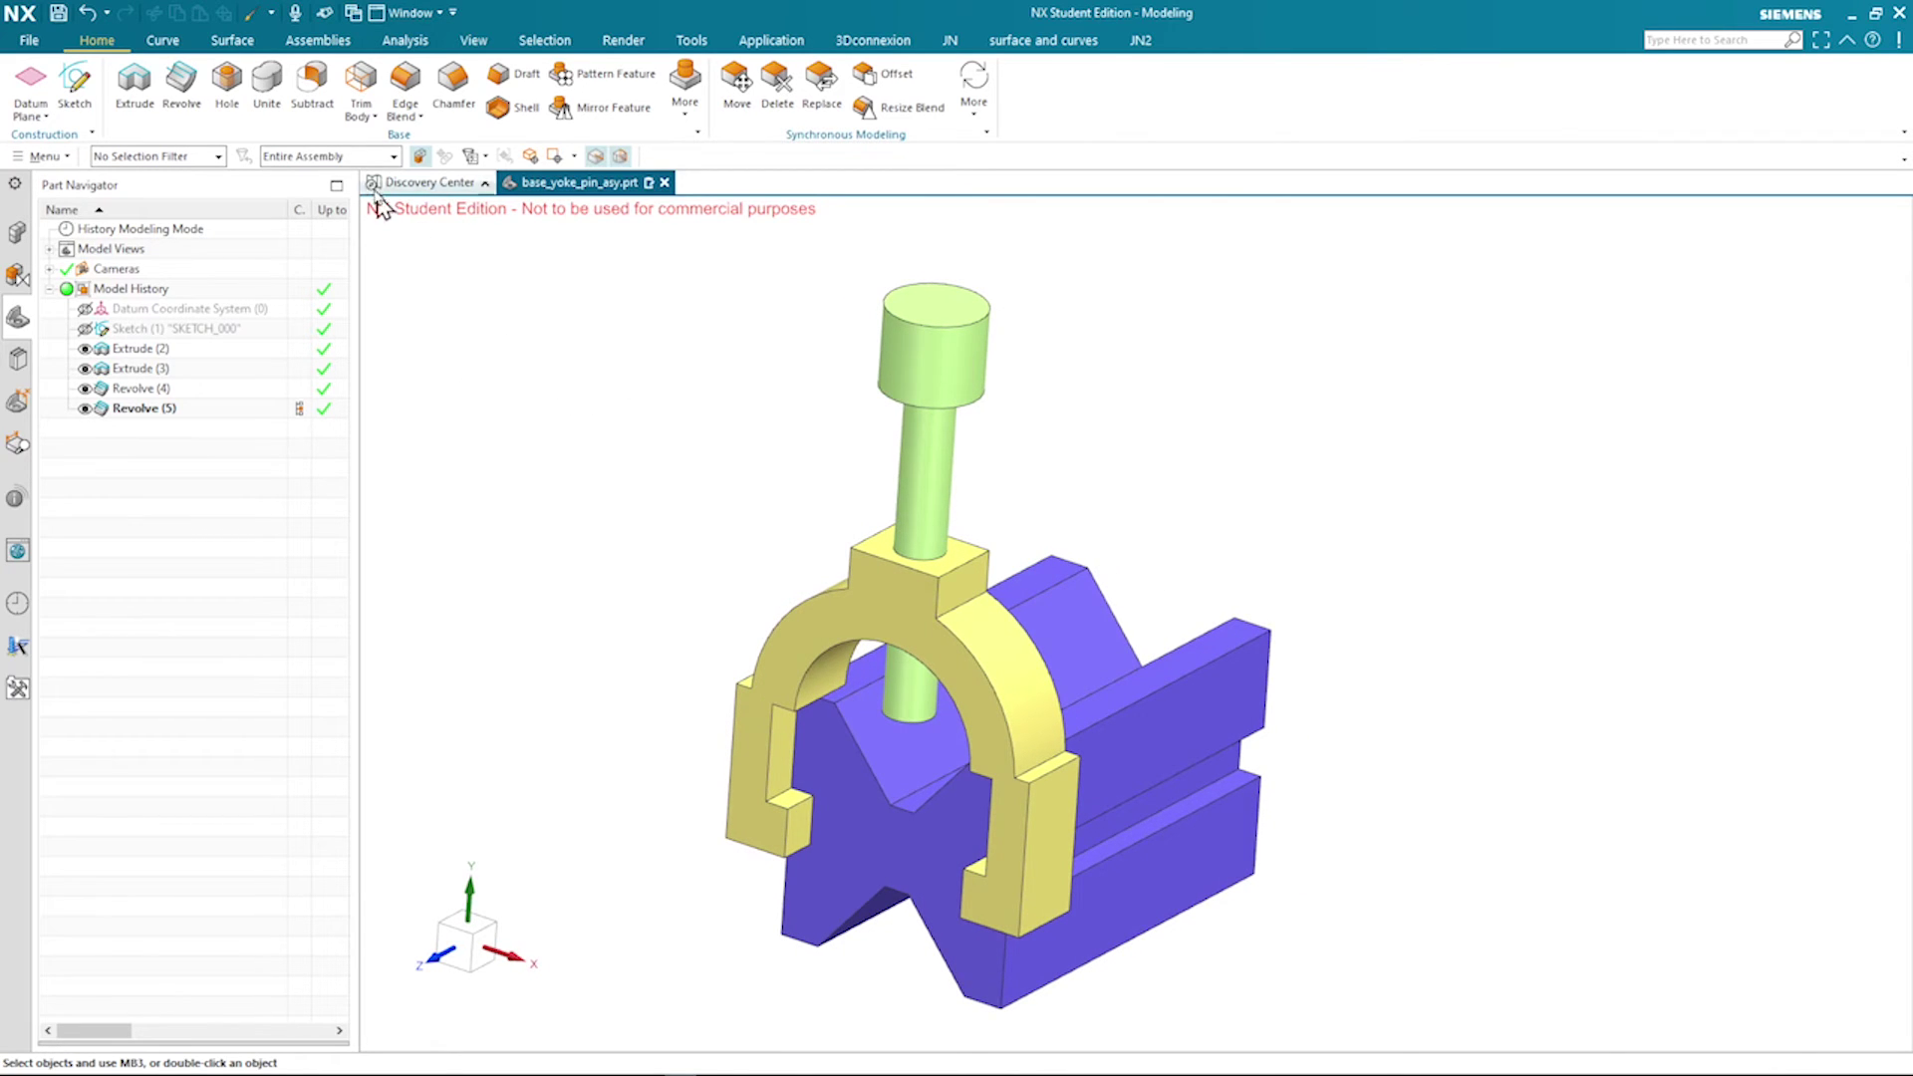
click(329, 44)
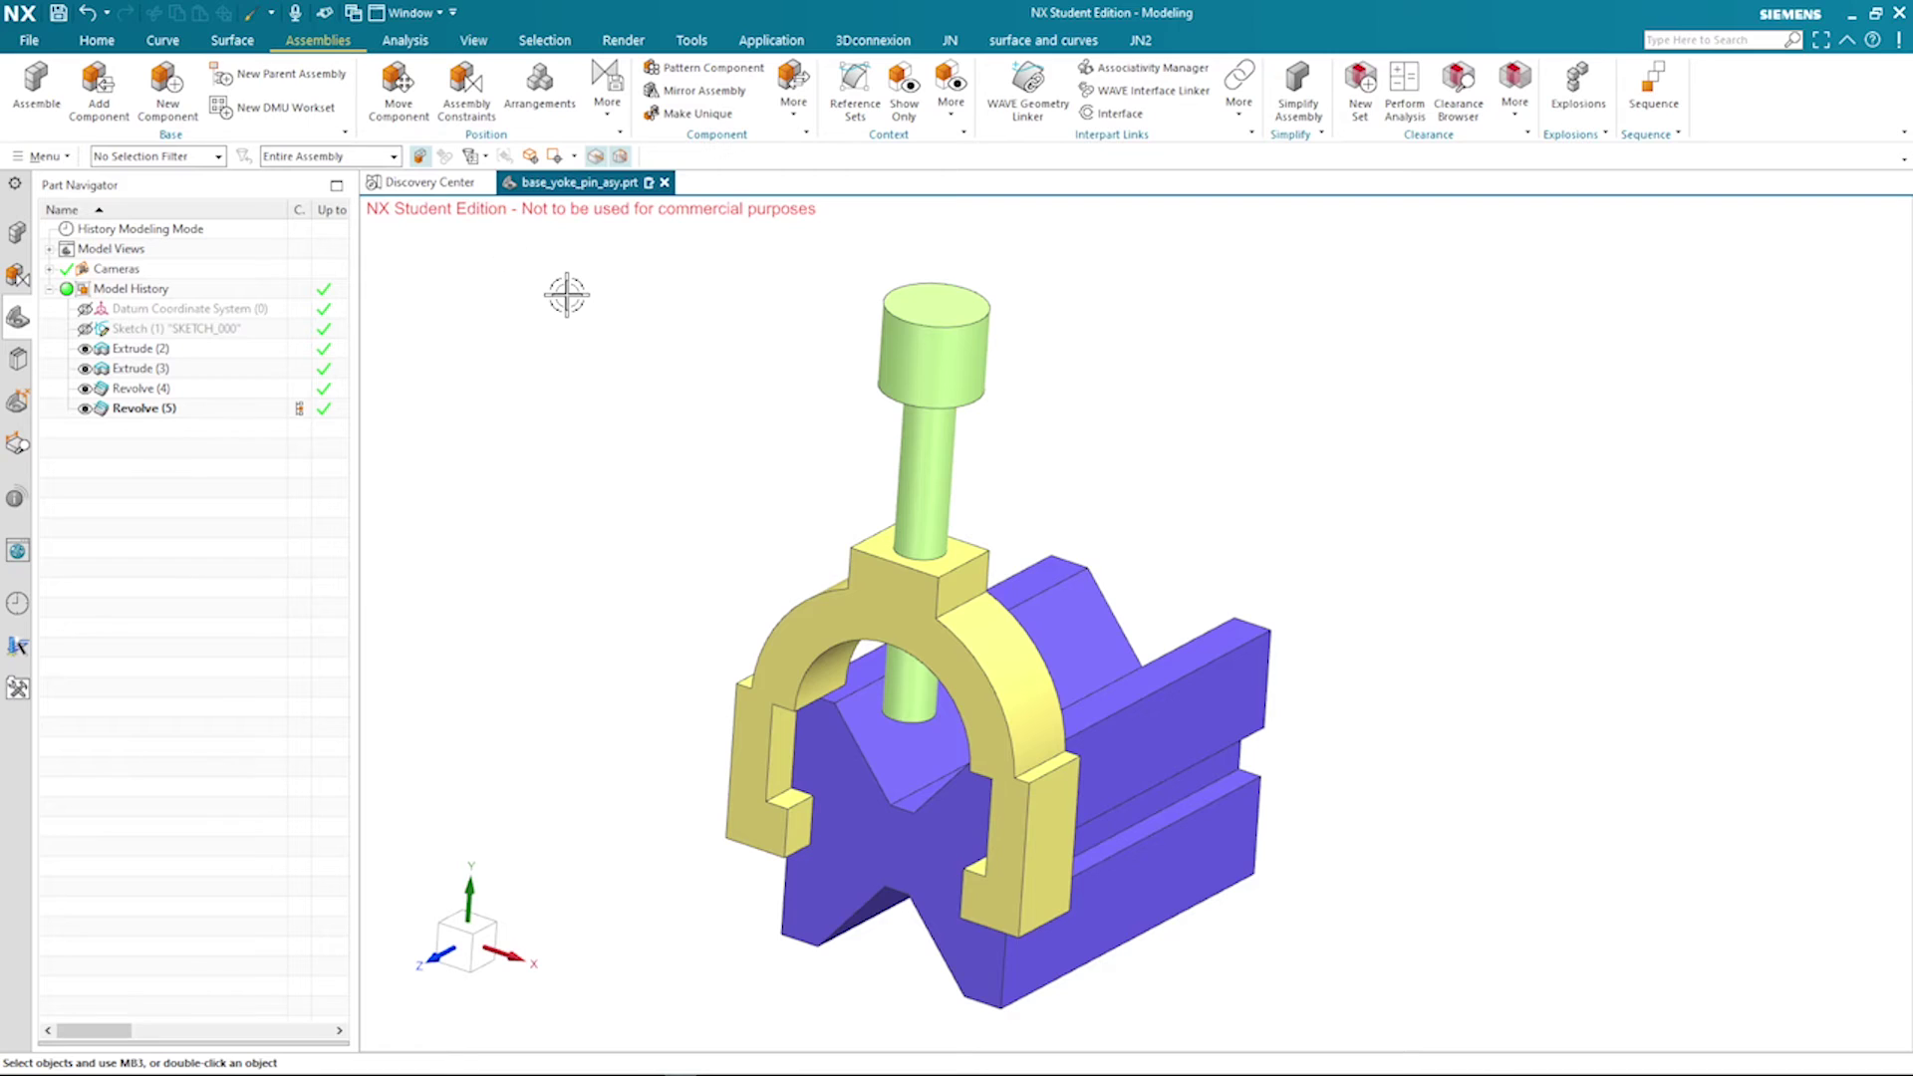
Create a new component file 'base' from the blue V-block body and check it in the Assembly Navigator
click(164, 109)
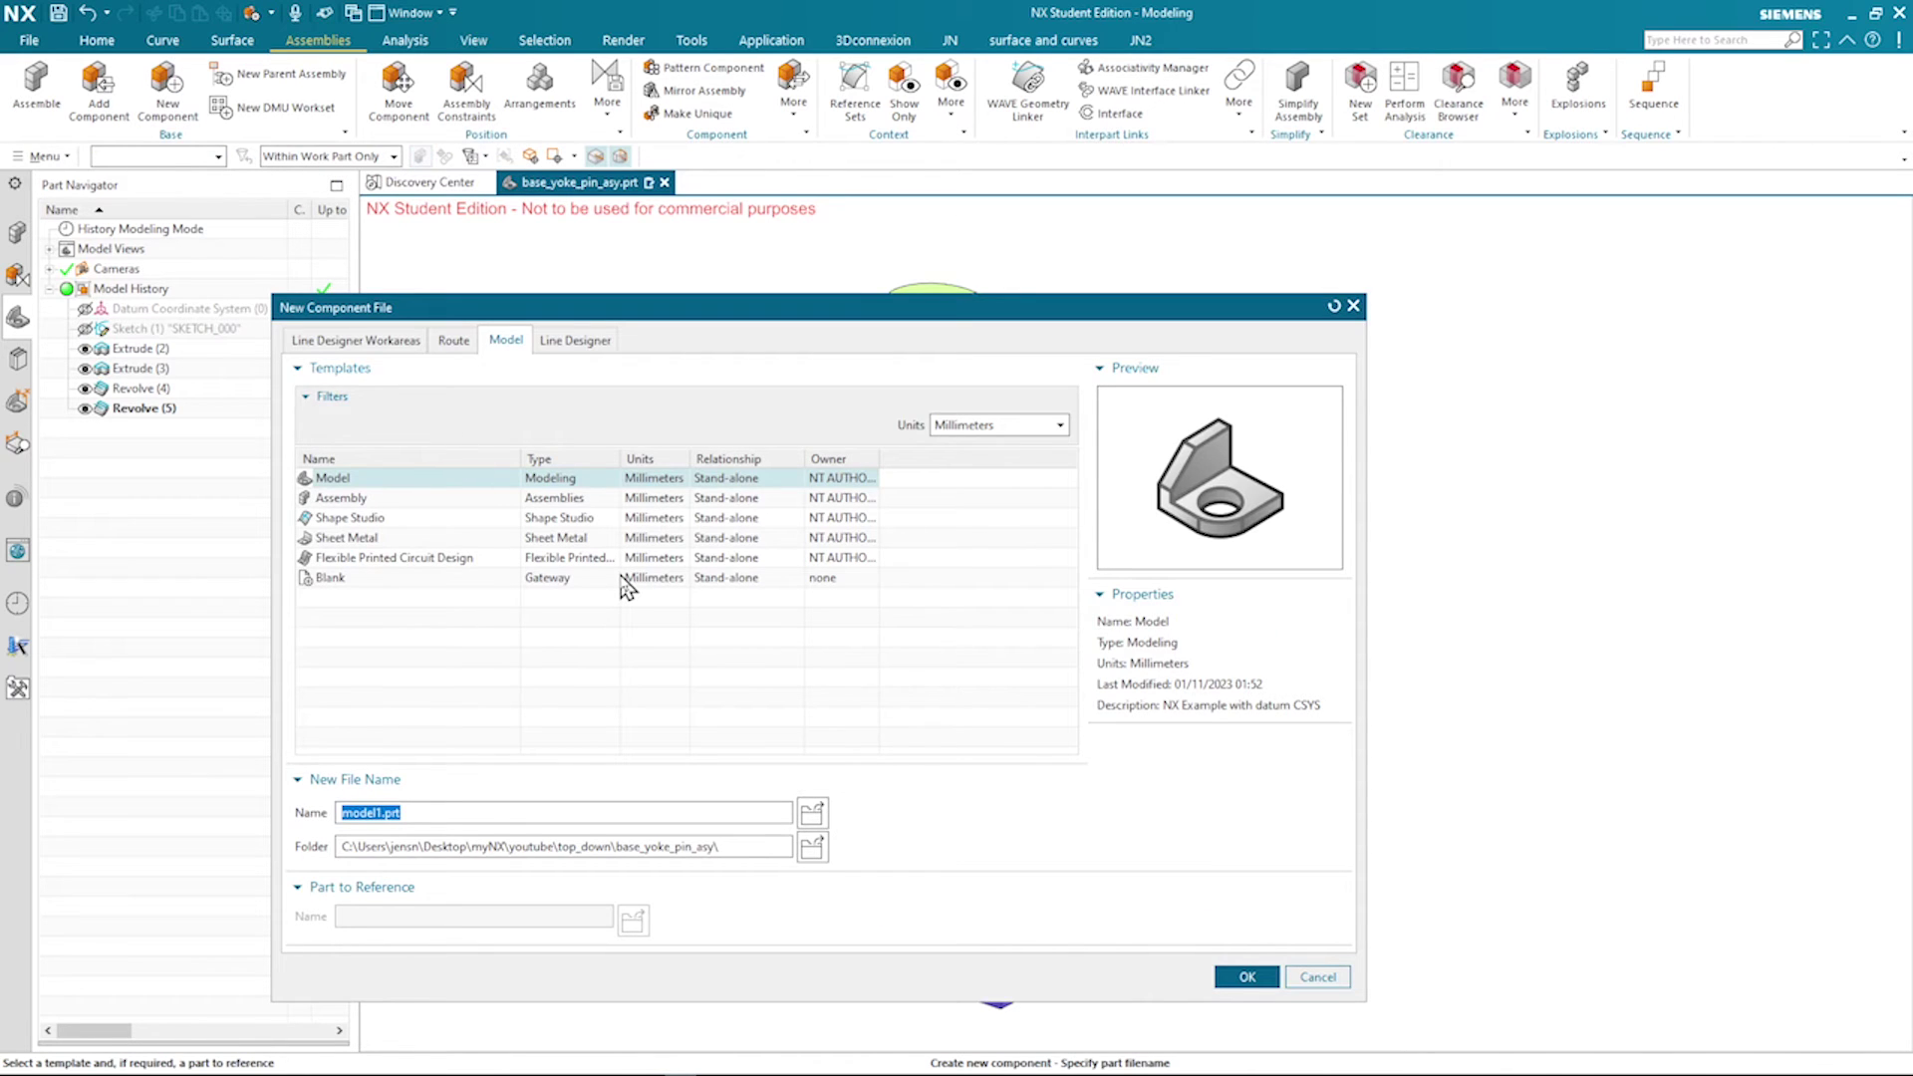
text(base)
click(1242, 977)
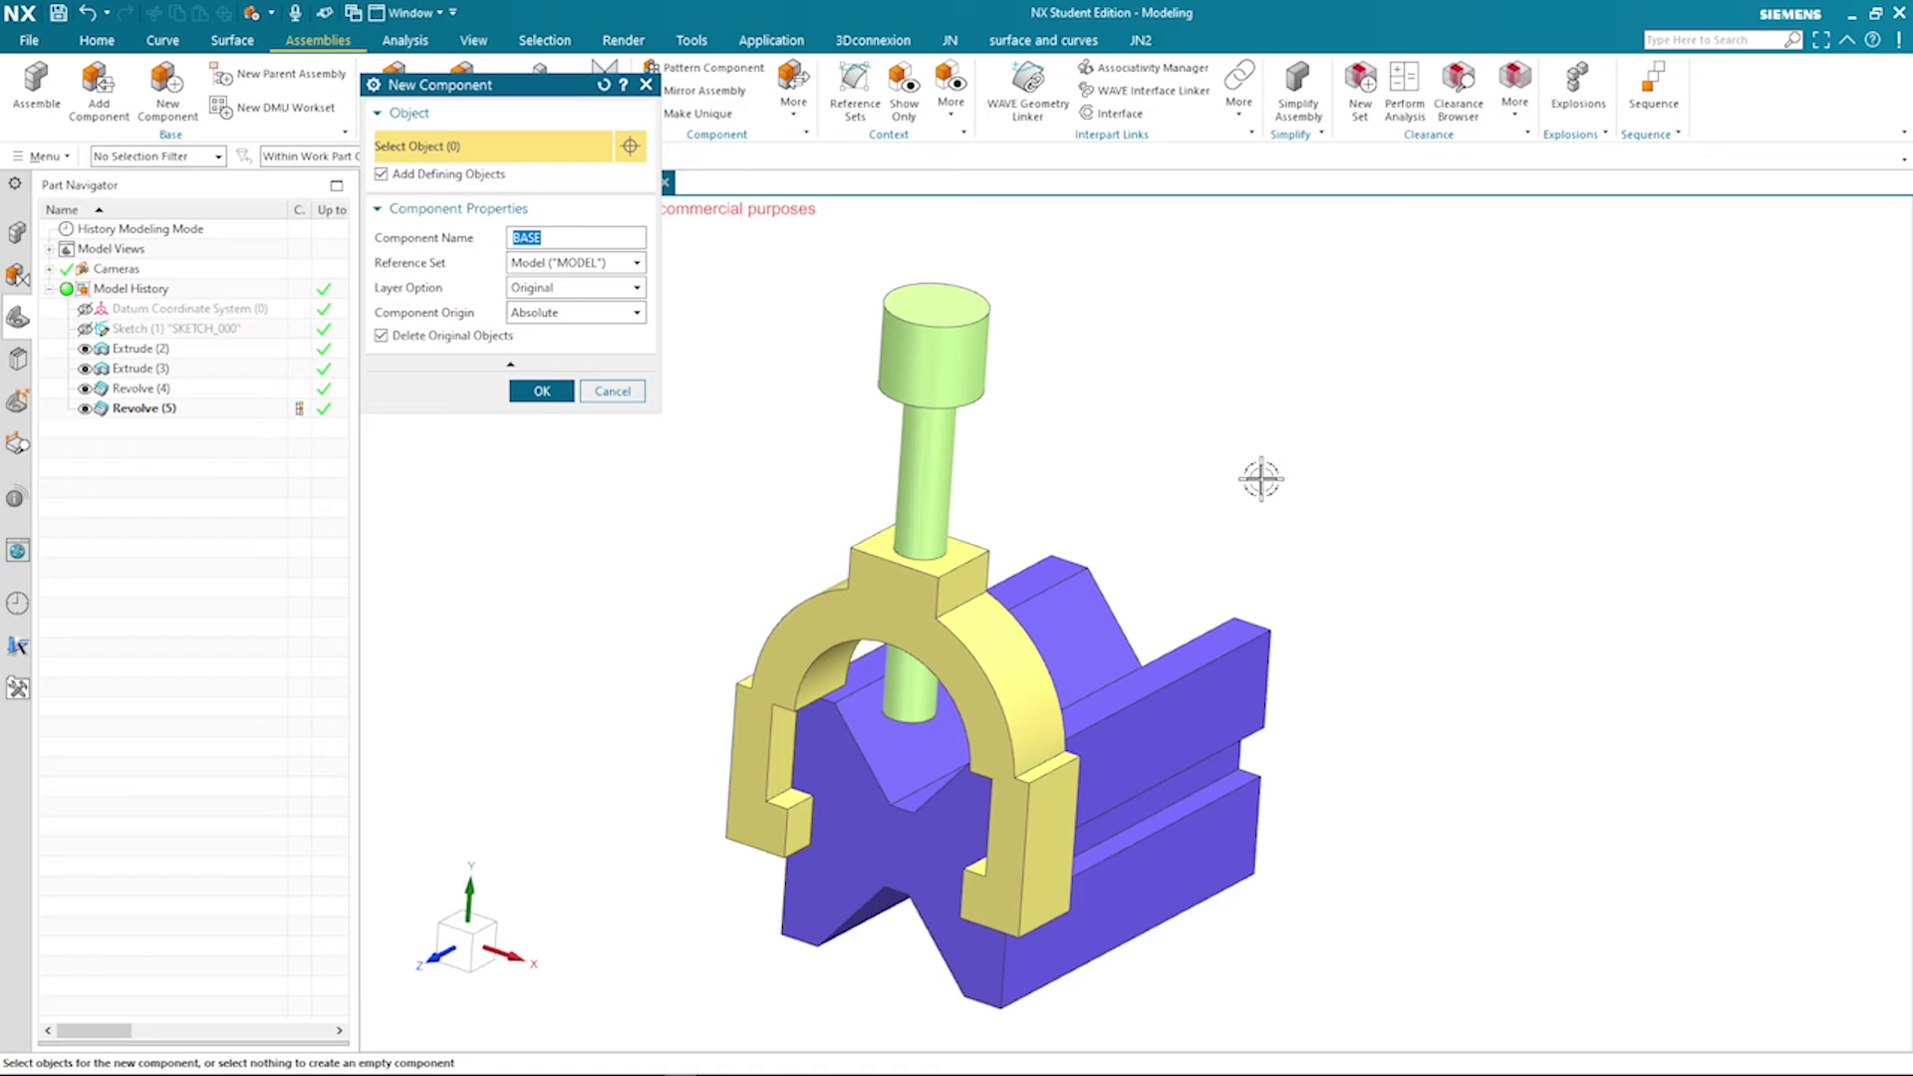
click(1091, 644)
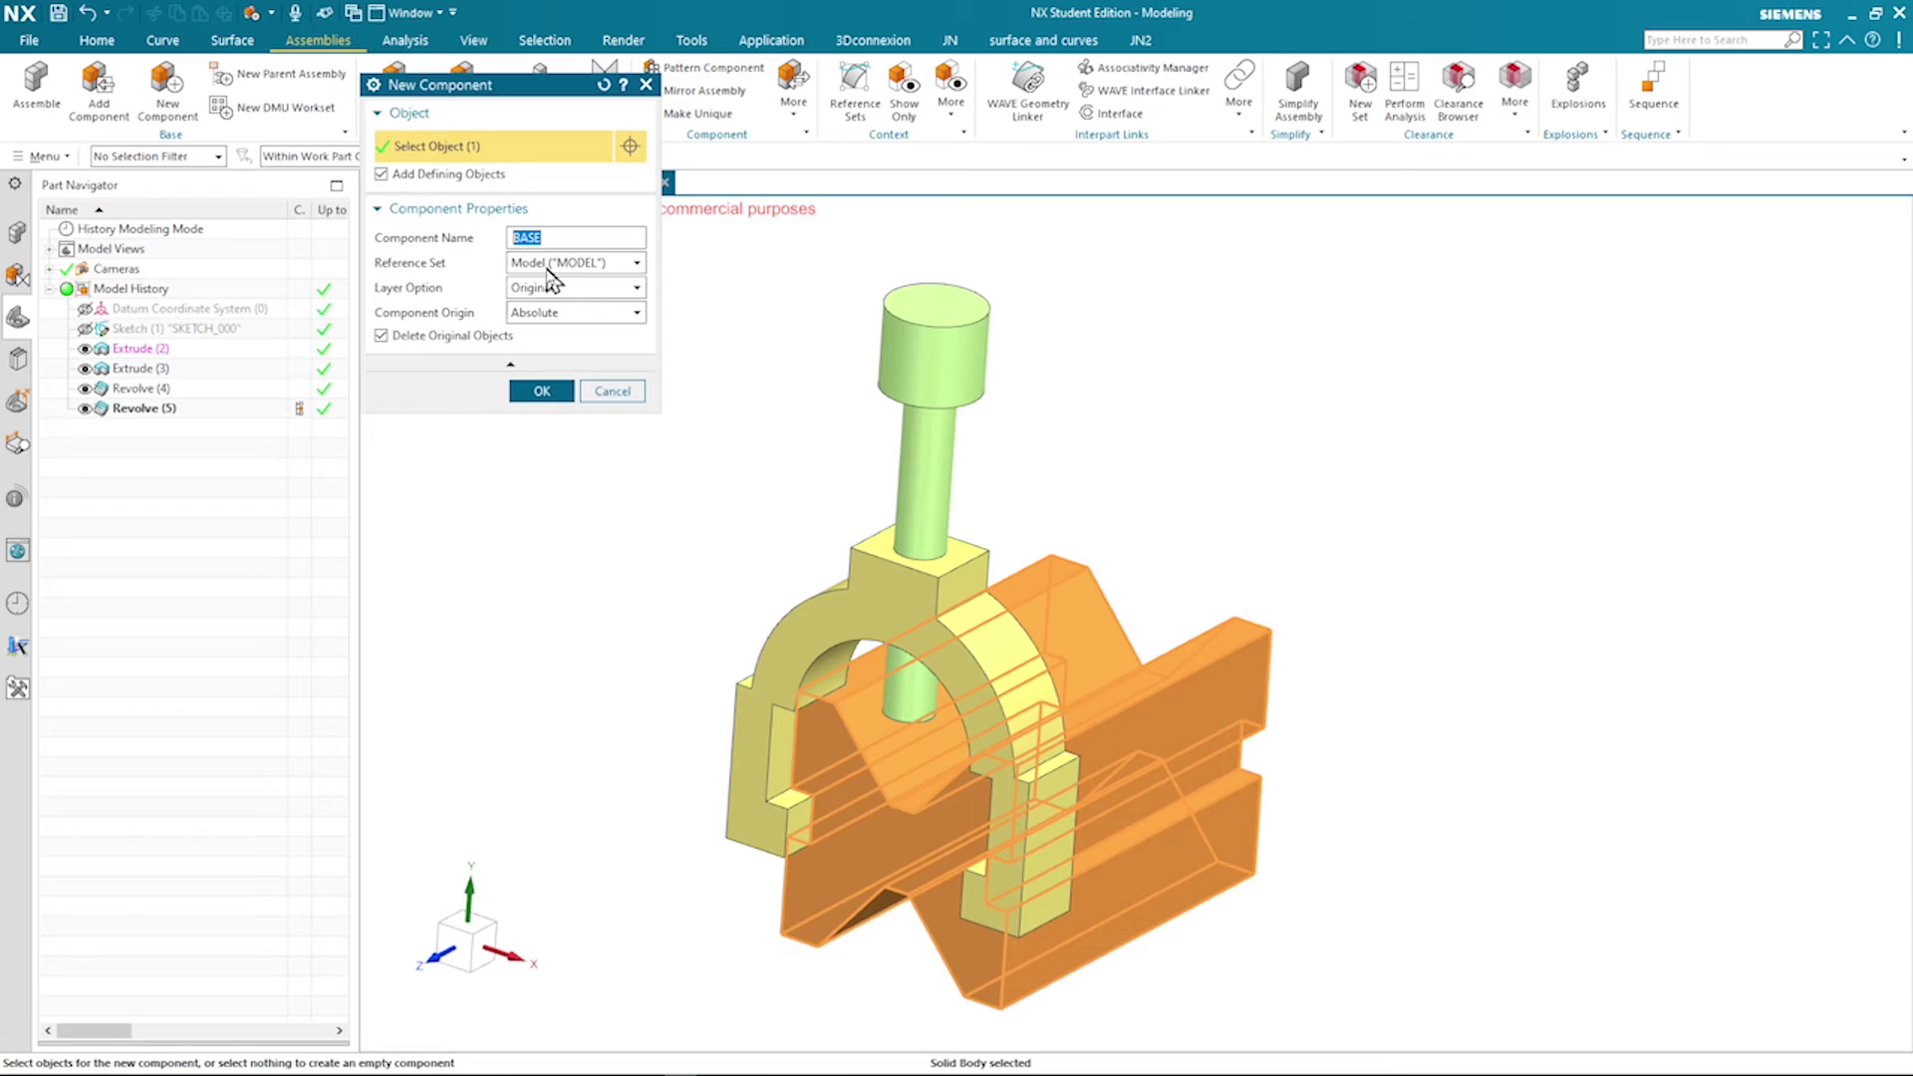
click(569, 383)
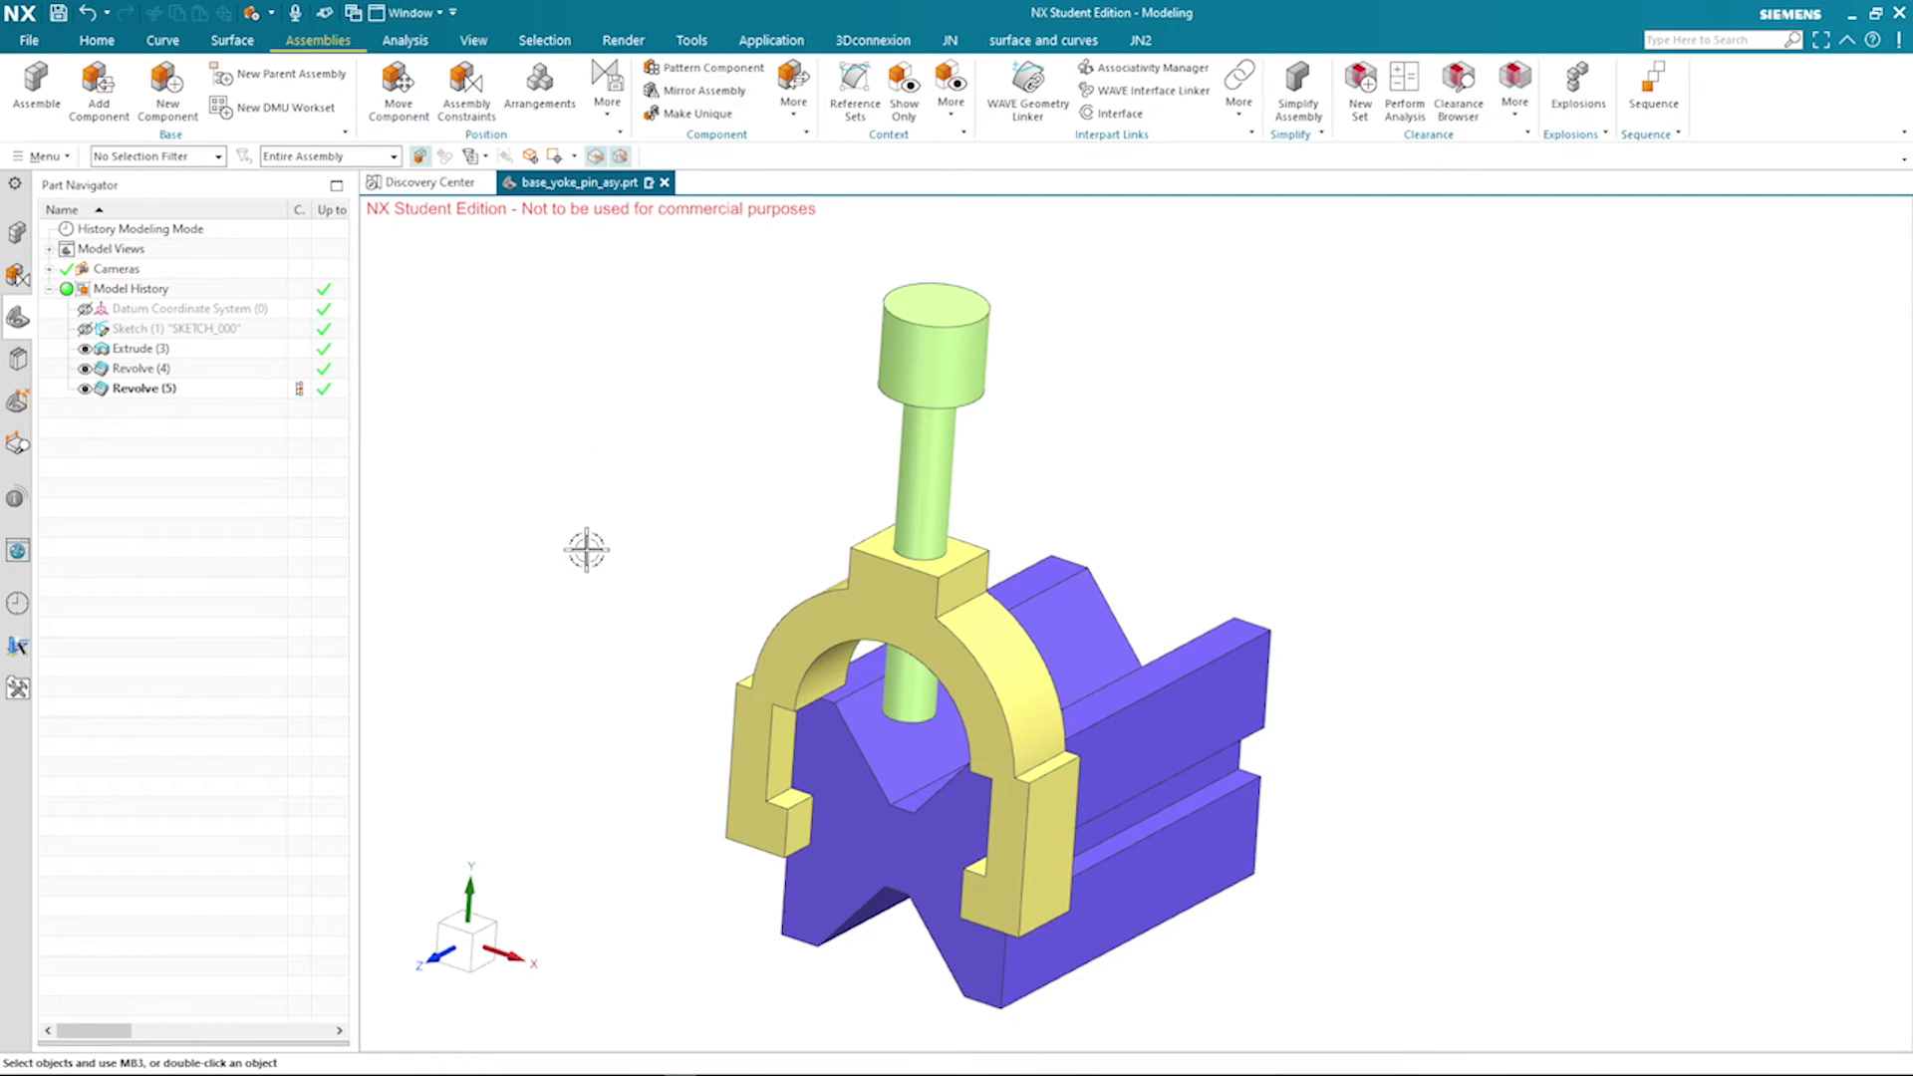
click(20, 240)
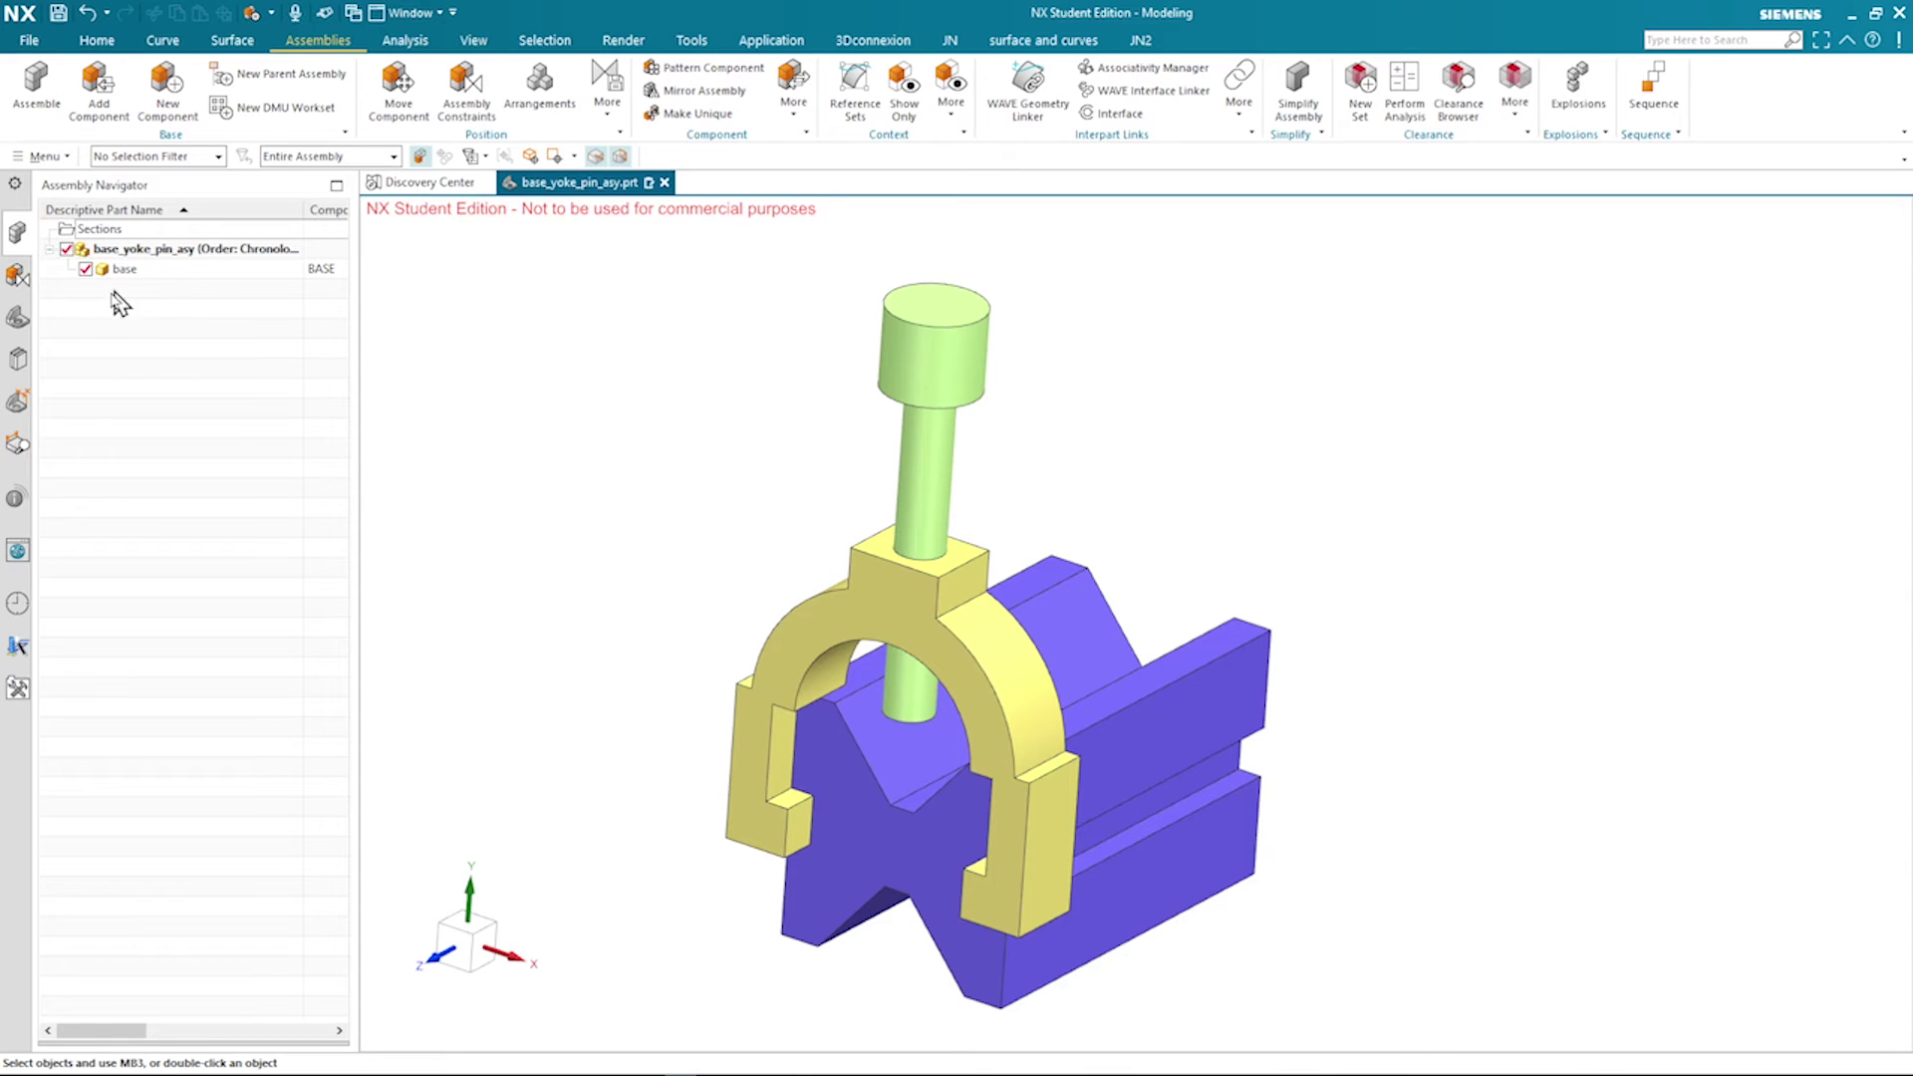
click(20, 321)
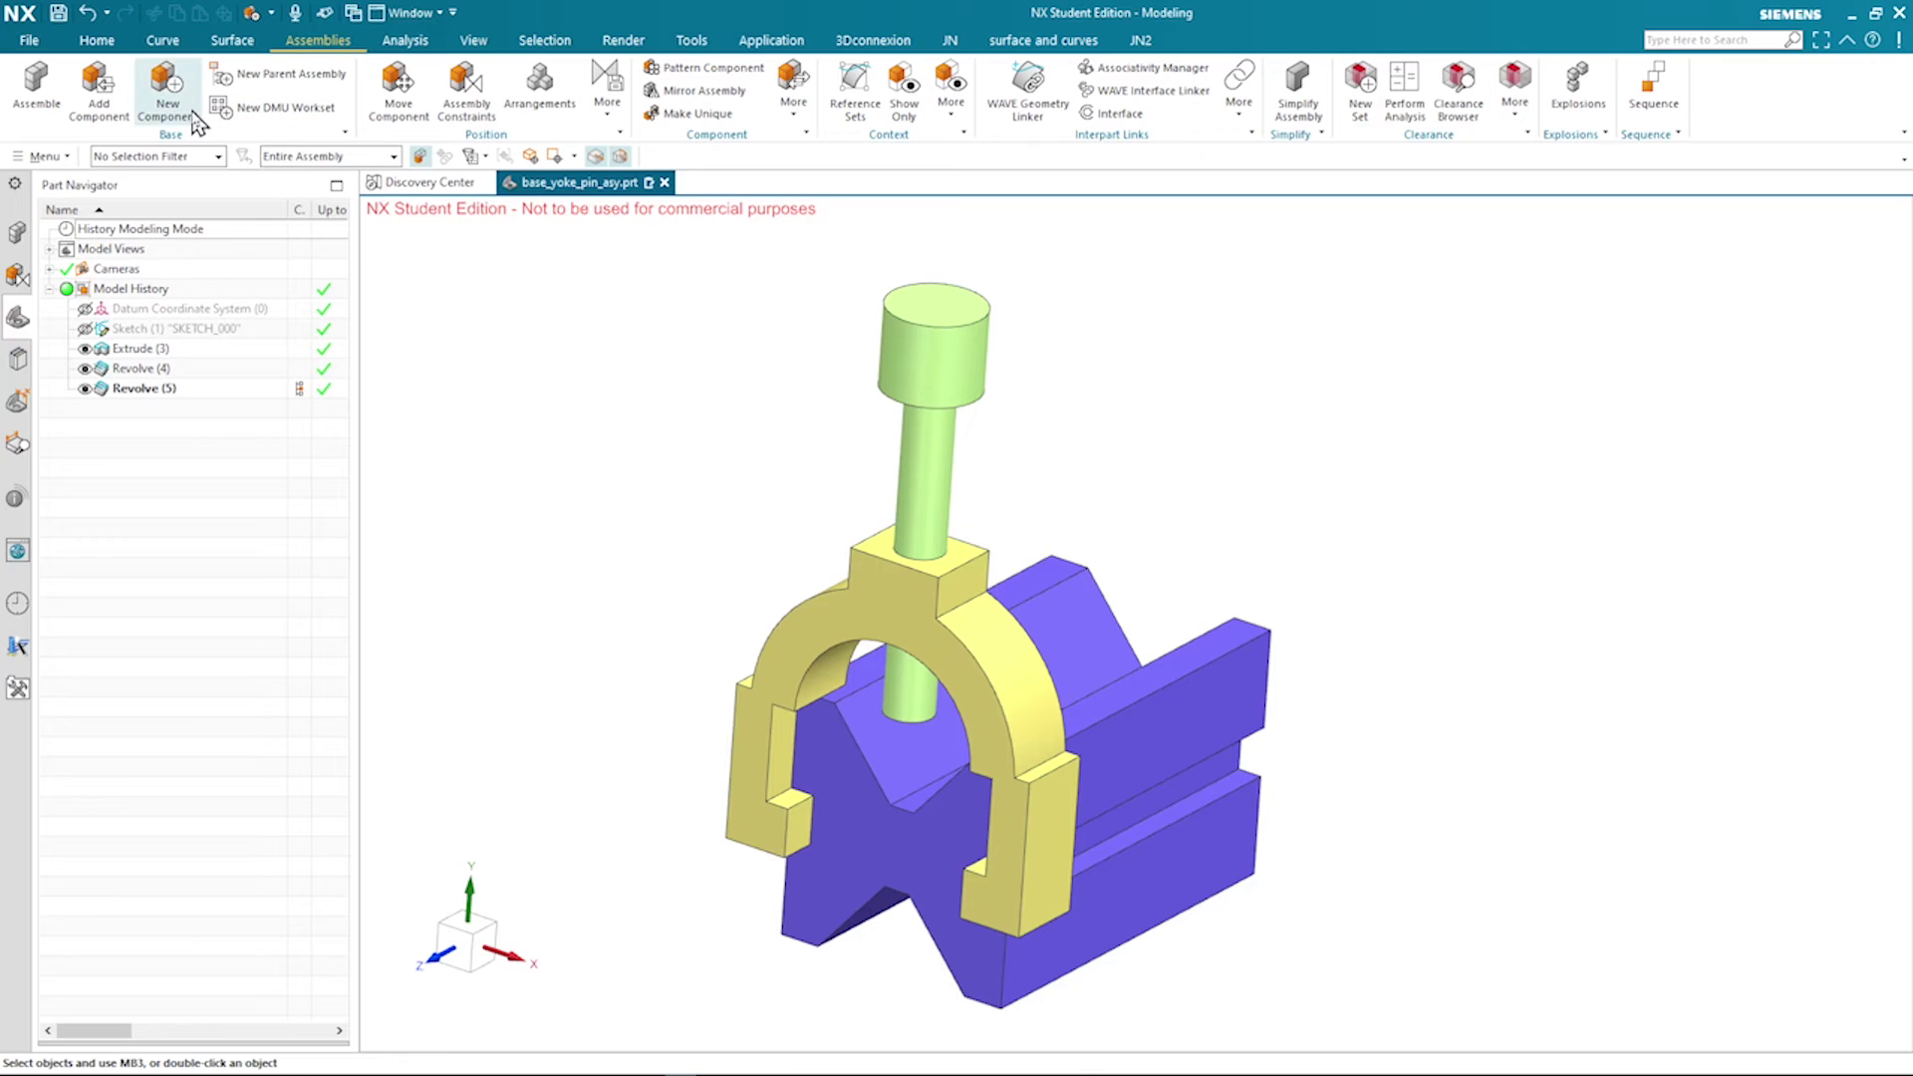
Create a new component file 'yoke' from the yoke's solid body and verify it in the Assembly Navigator
click(168, 95)
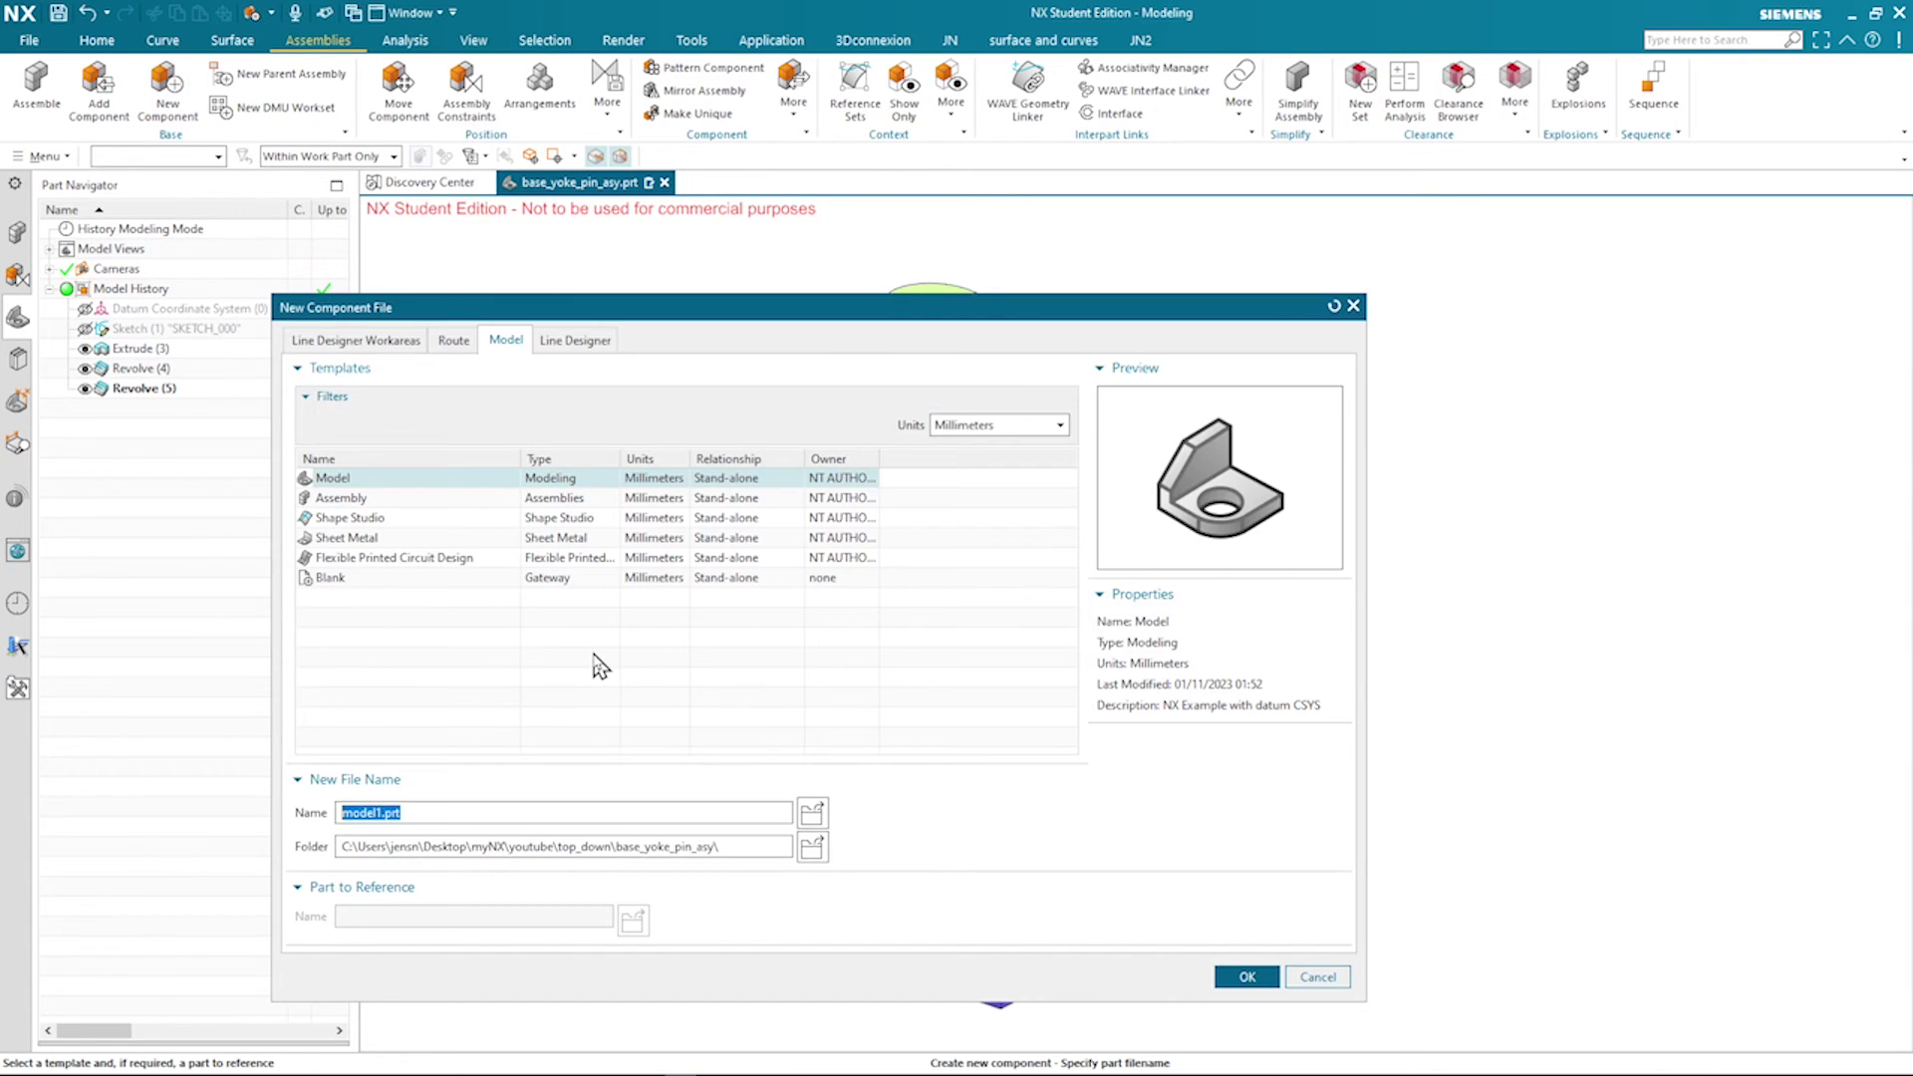
text(yoke)
click(1244, 976)
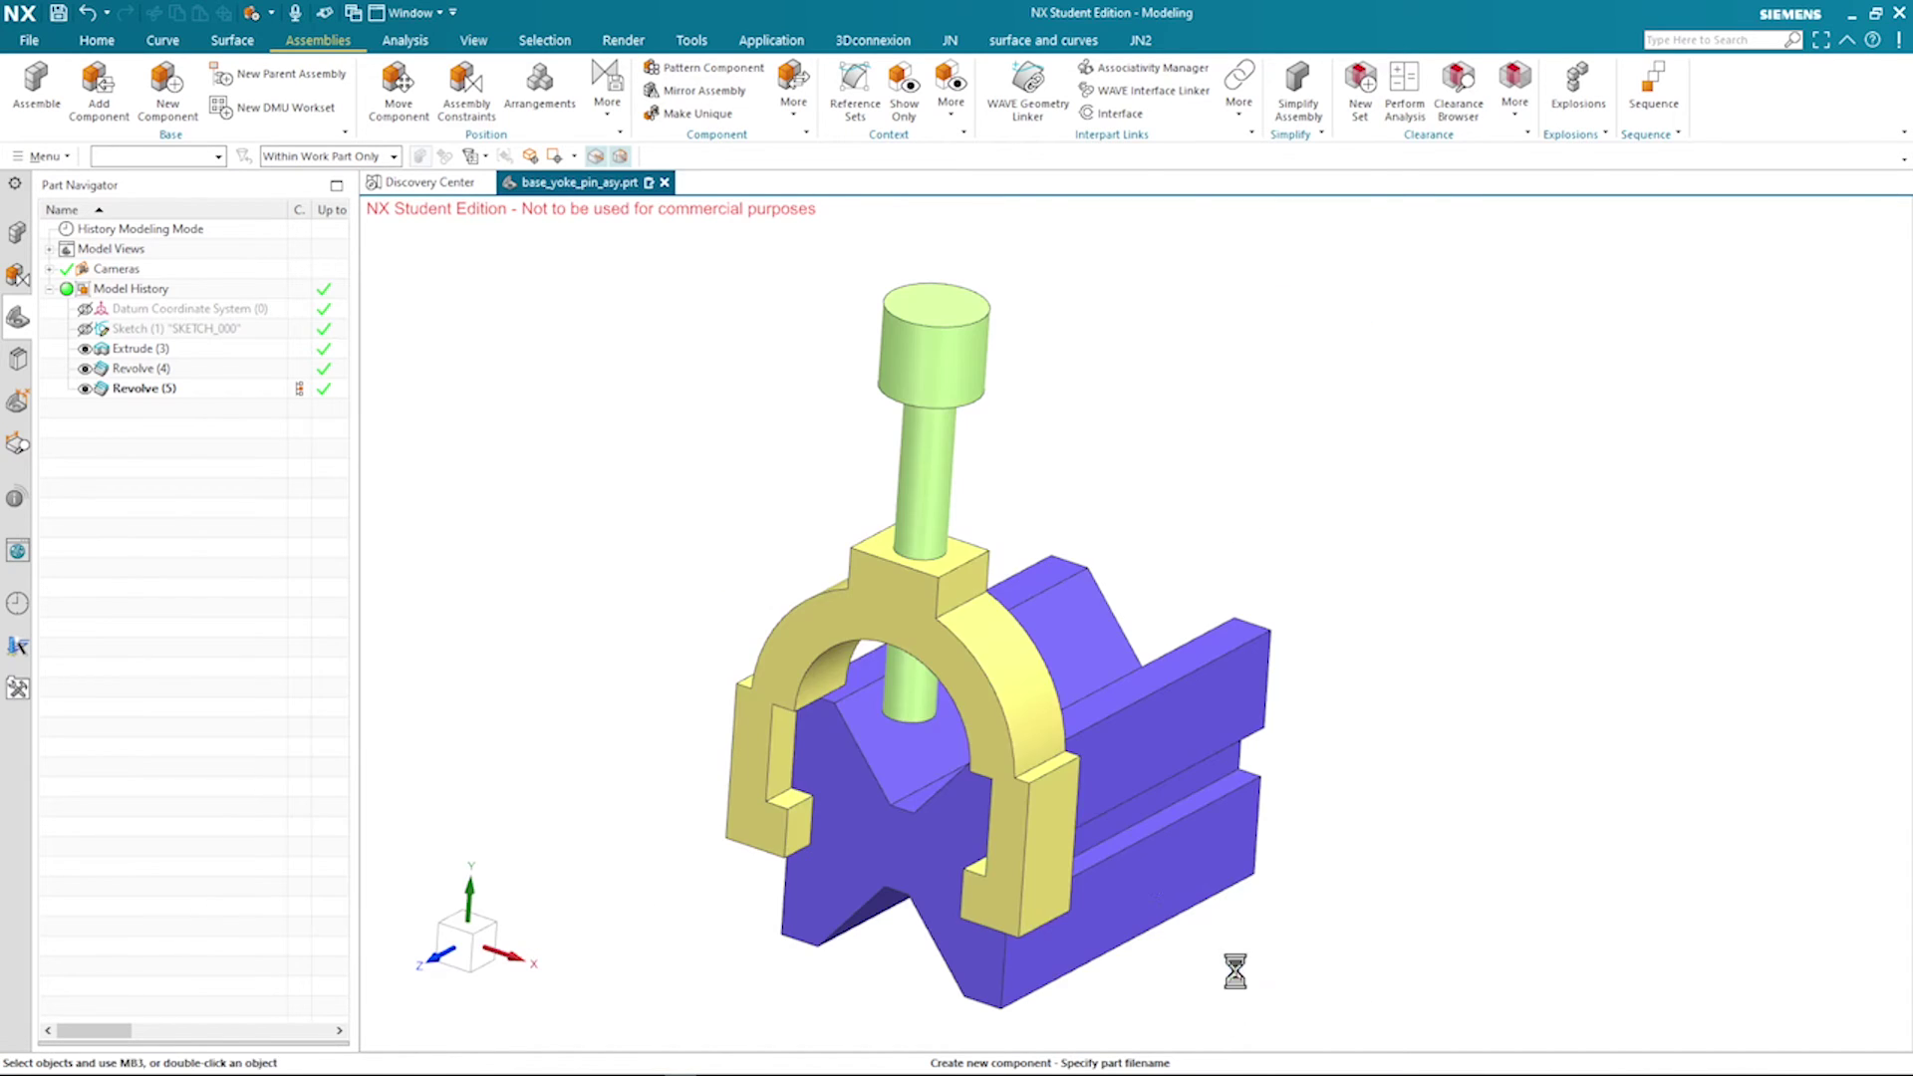
click(963, 704)
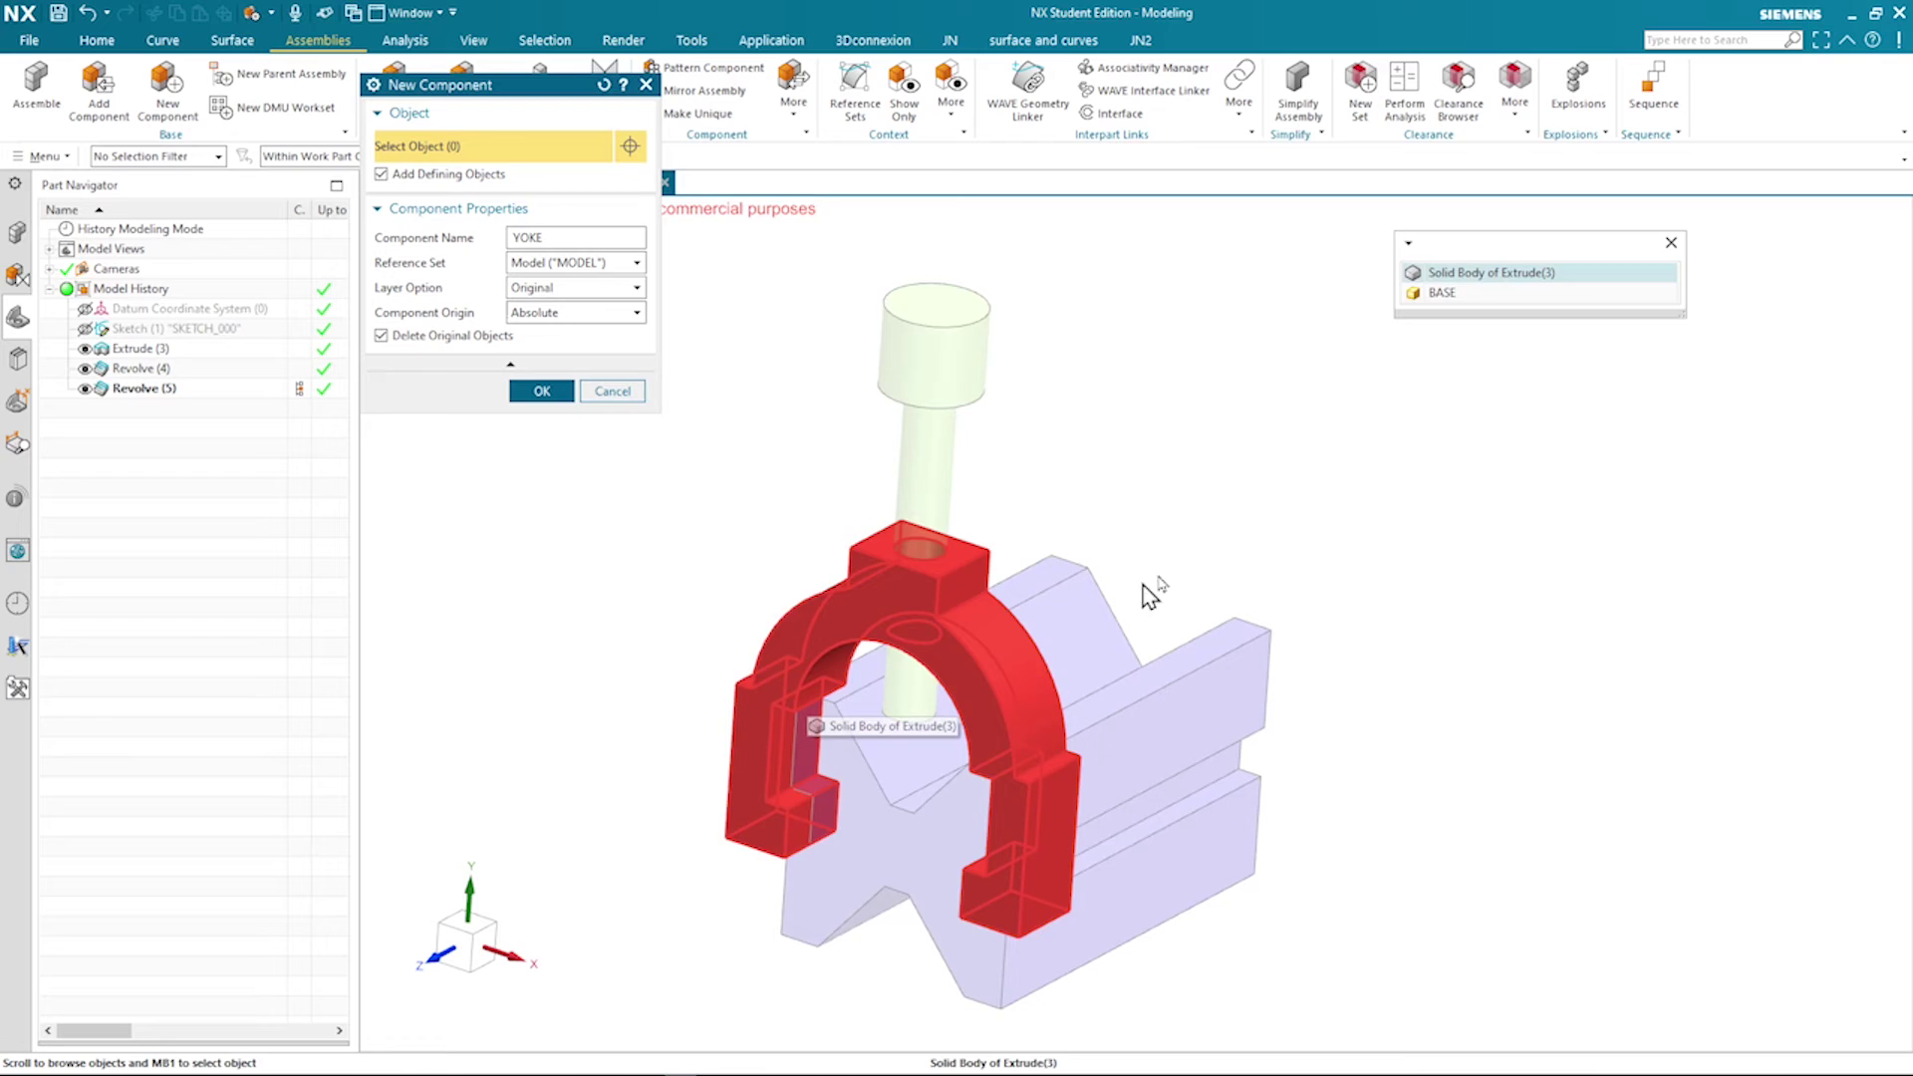
click(1479, 275)
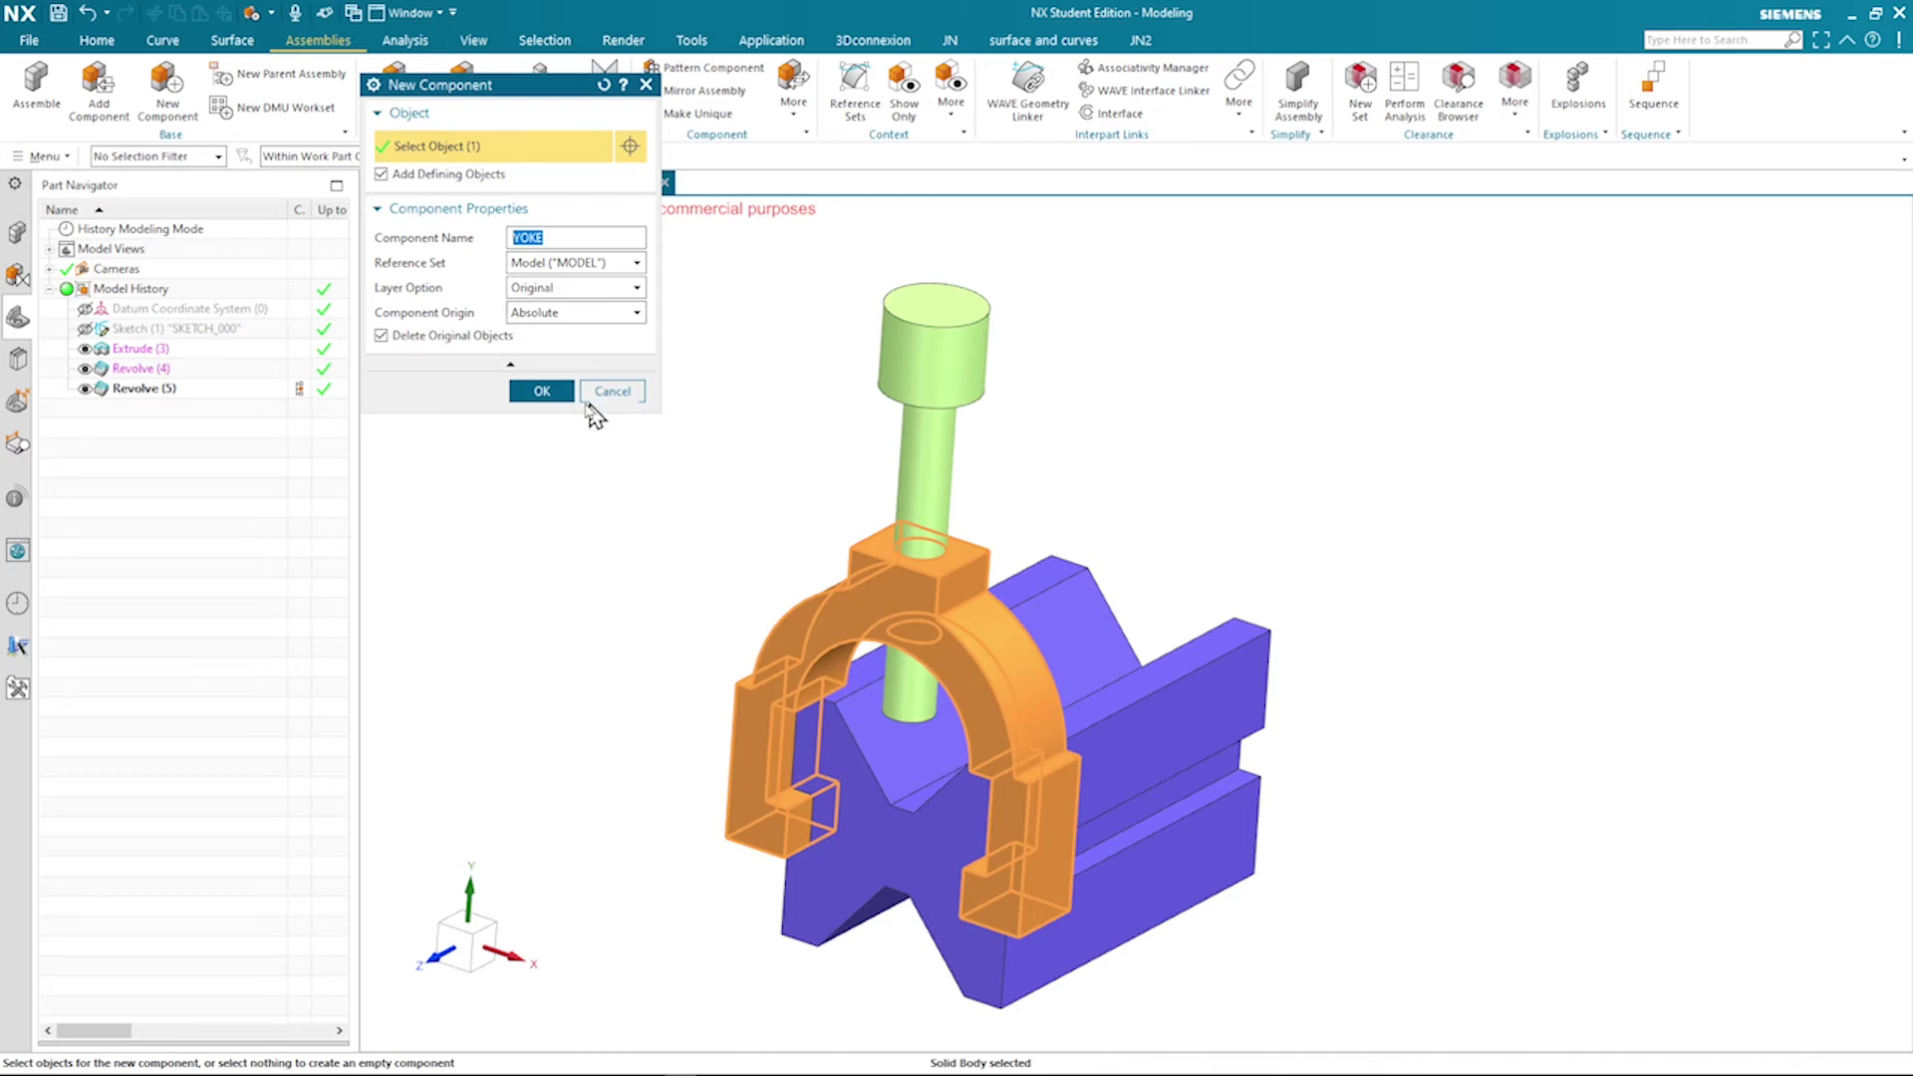
click(543, 391)
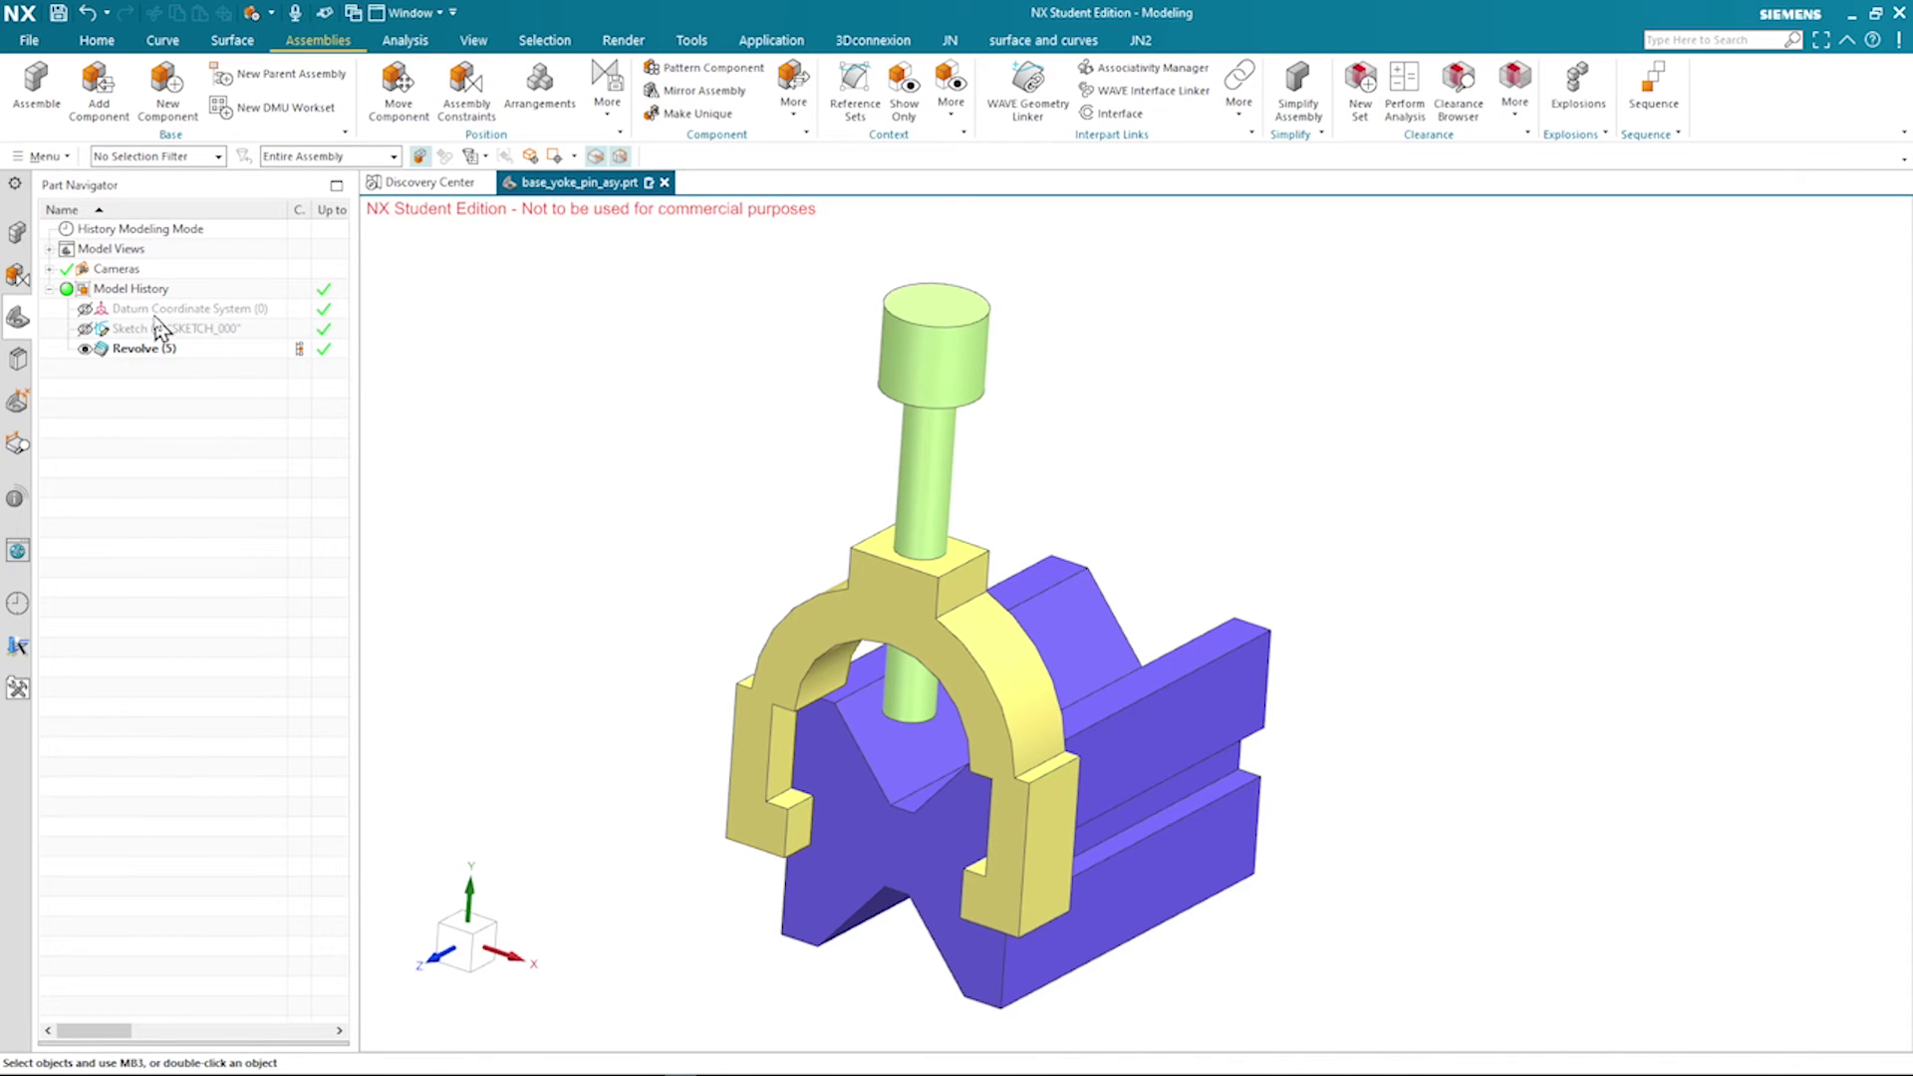
click(16, 235)
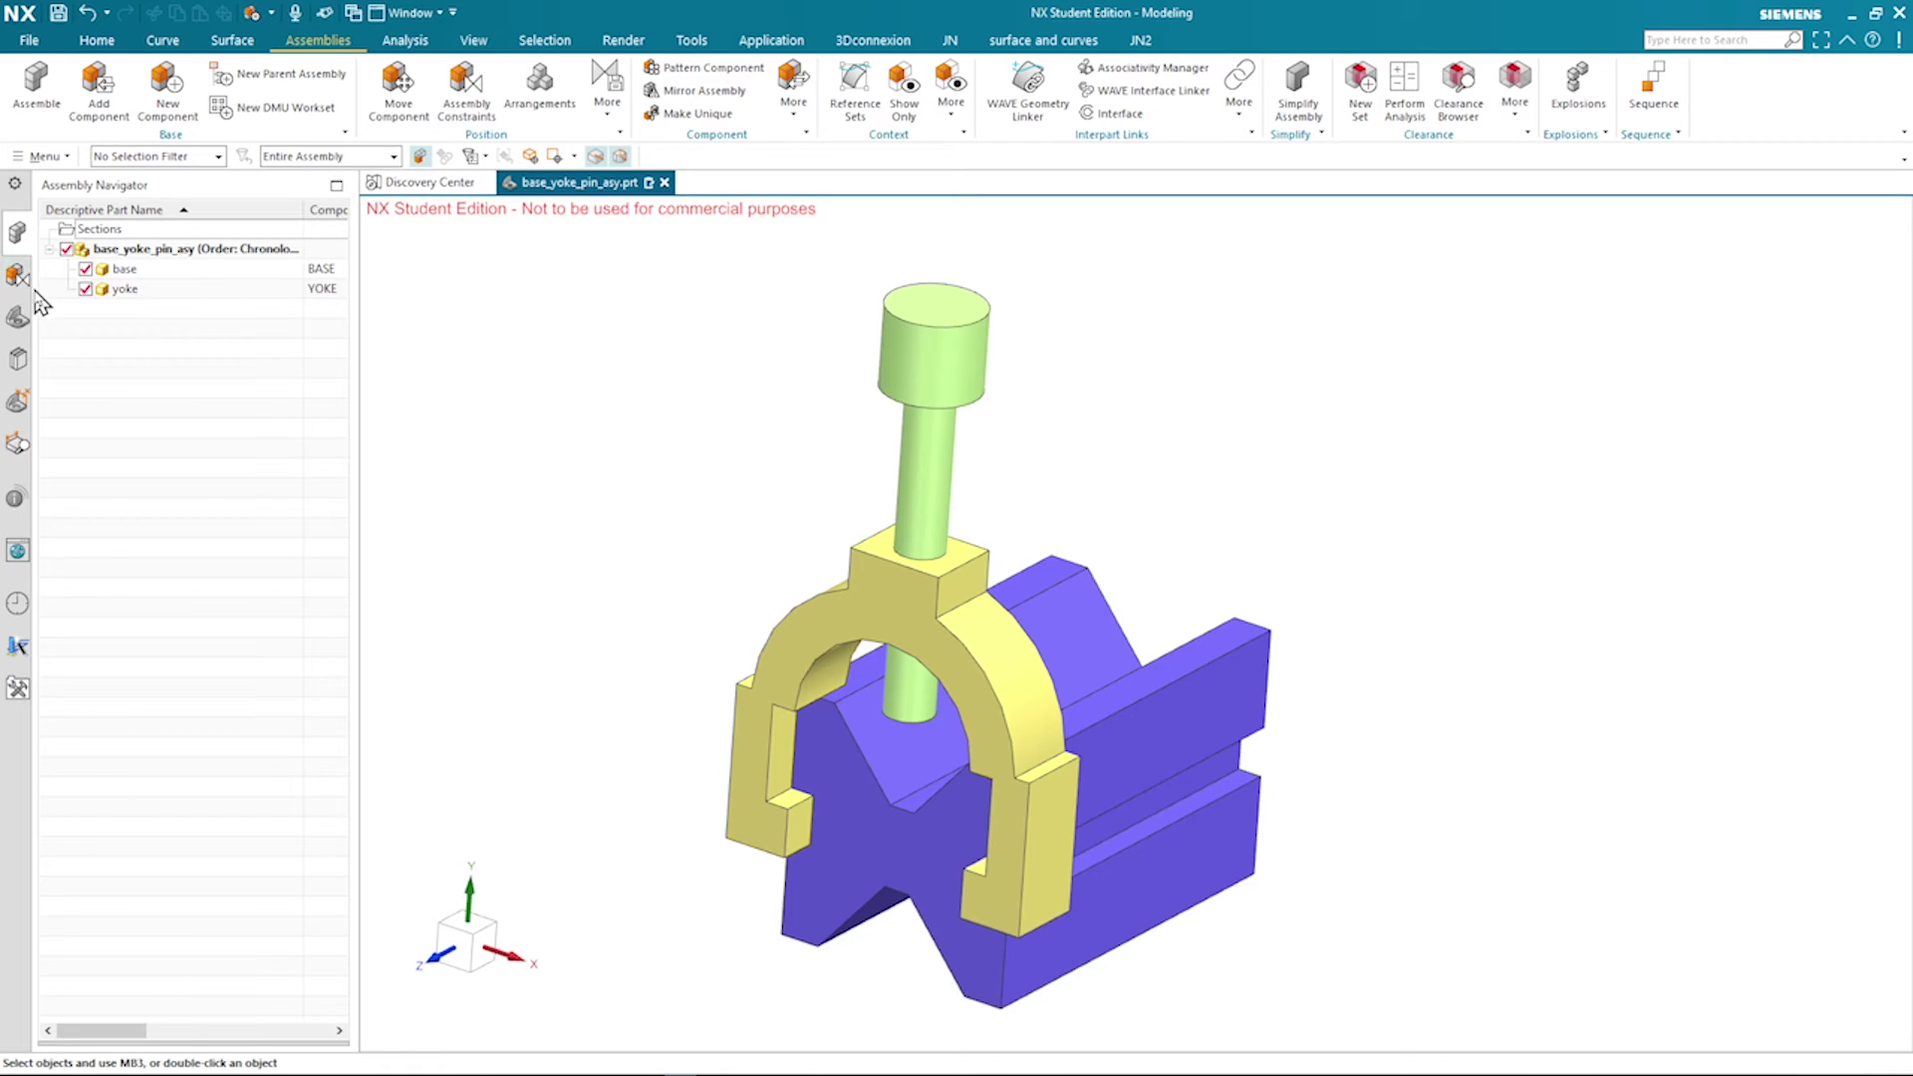
Make the pin body a new component file 'pin' and confirm it in the Assembly Navigator
click(17, 316)
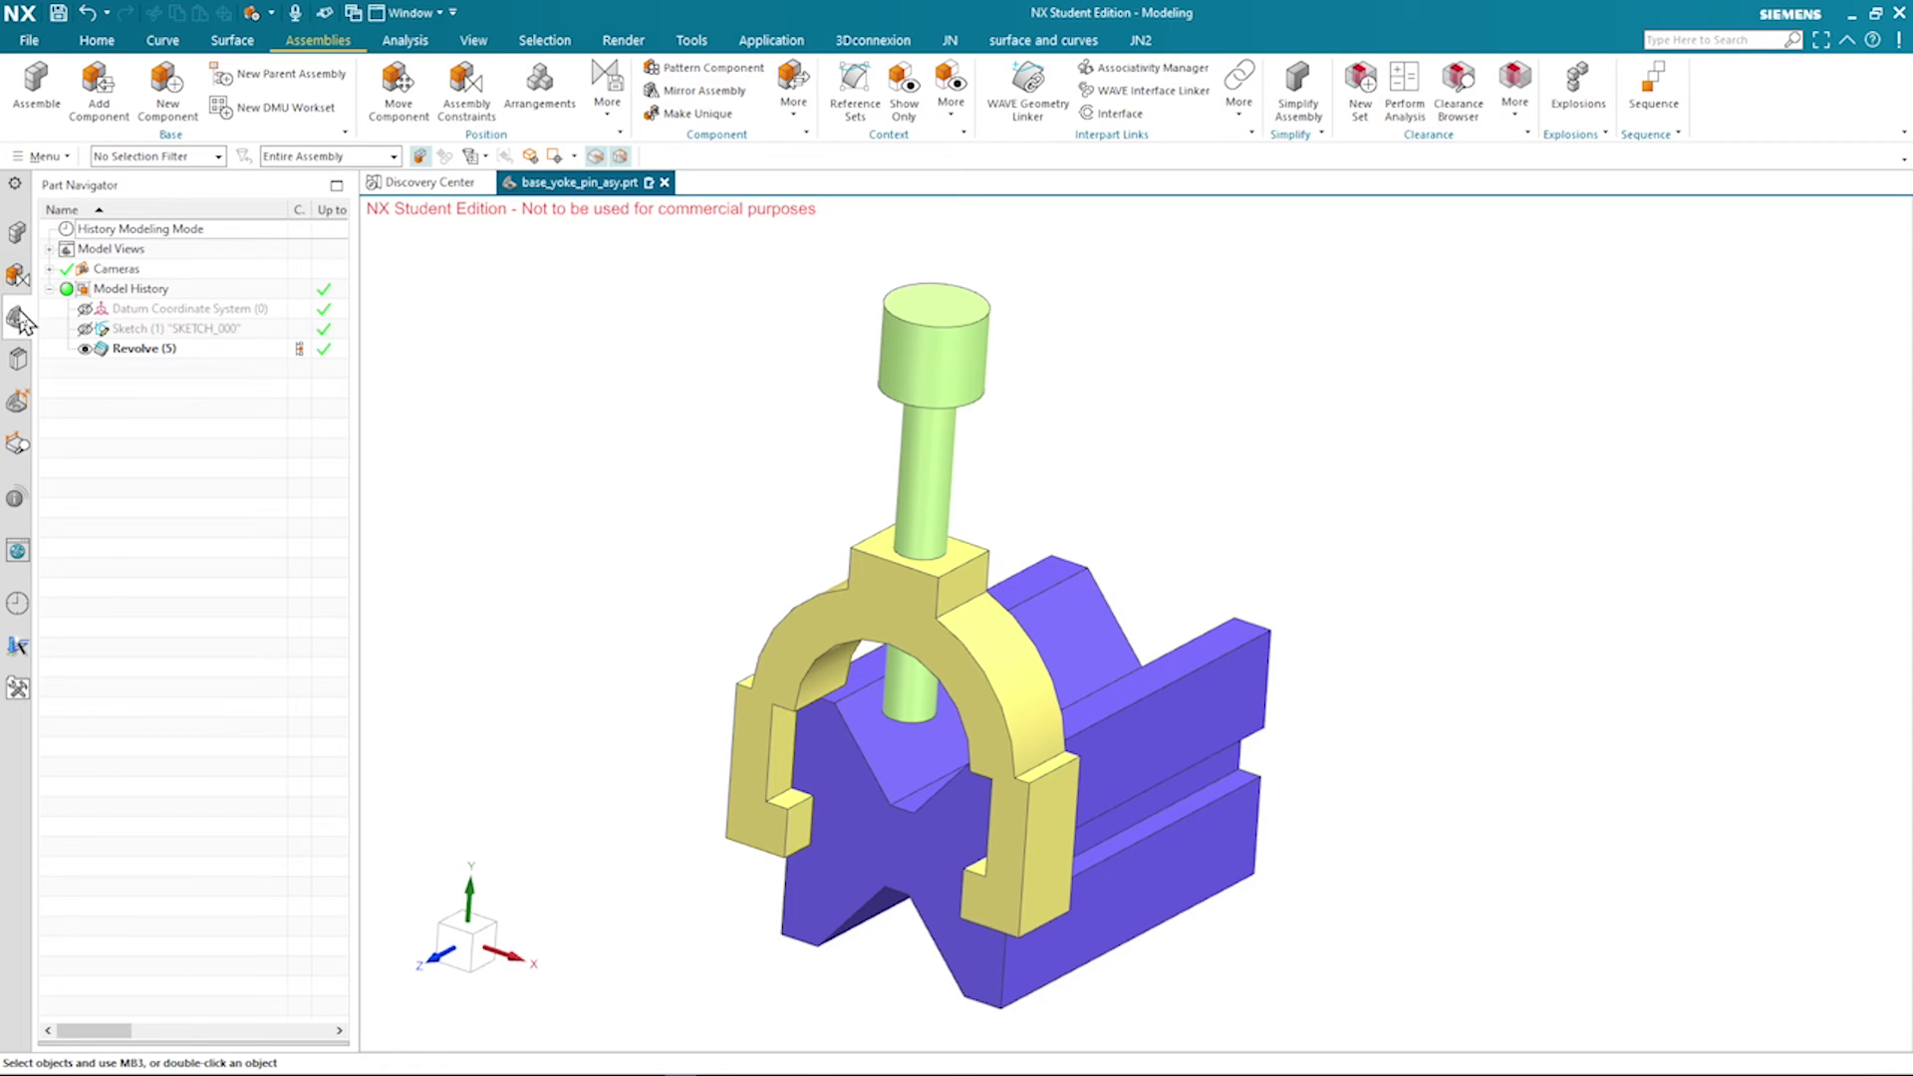
click(155, 97)
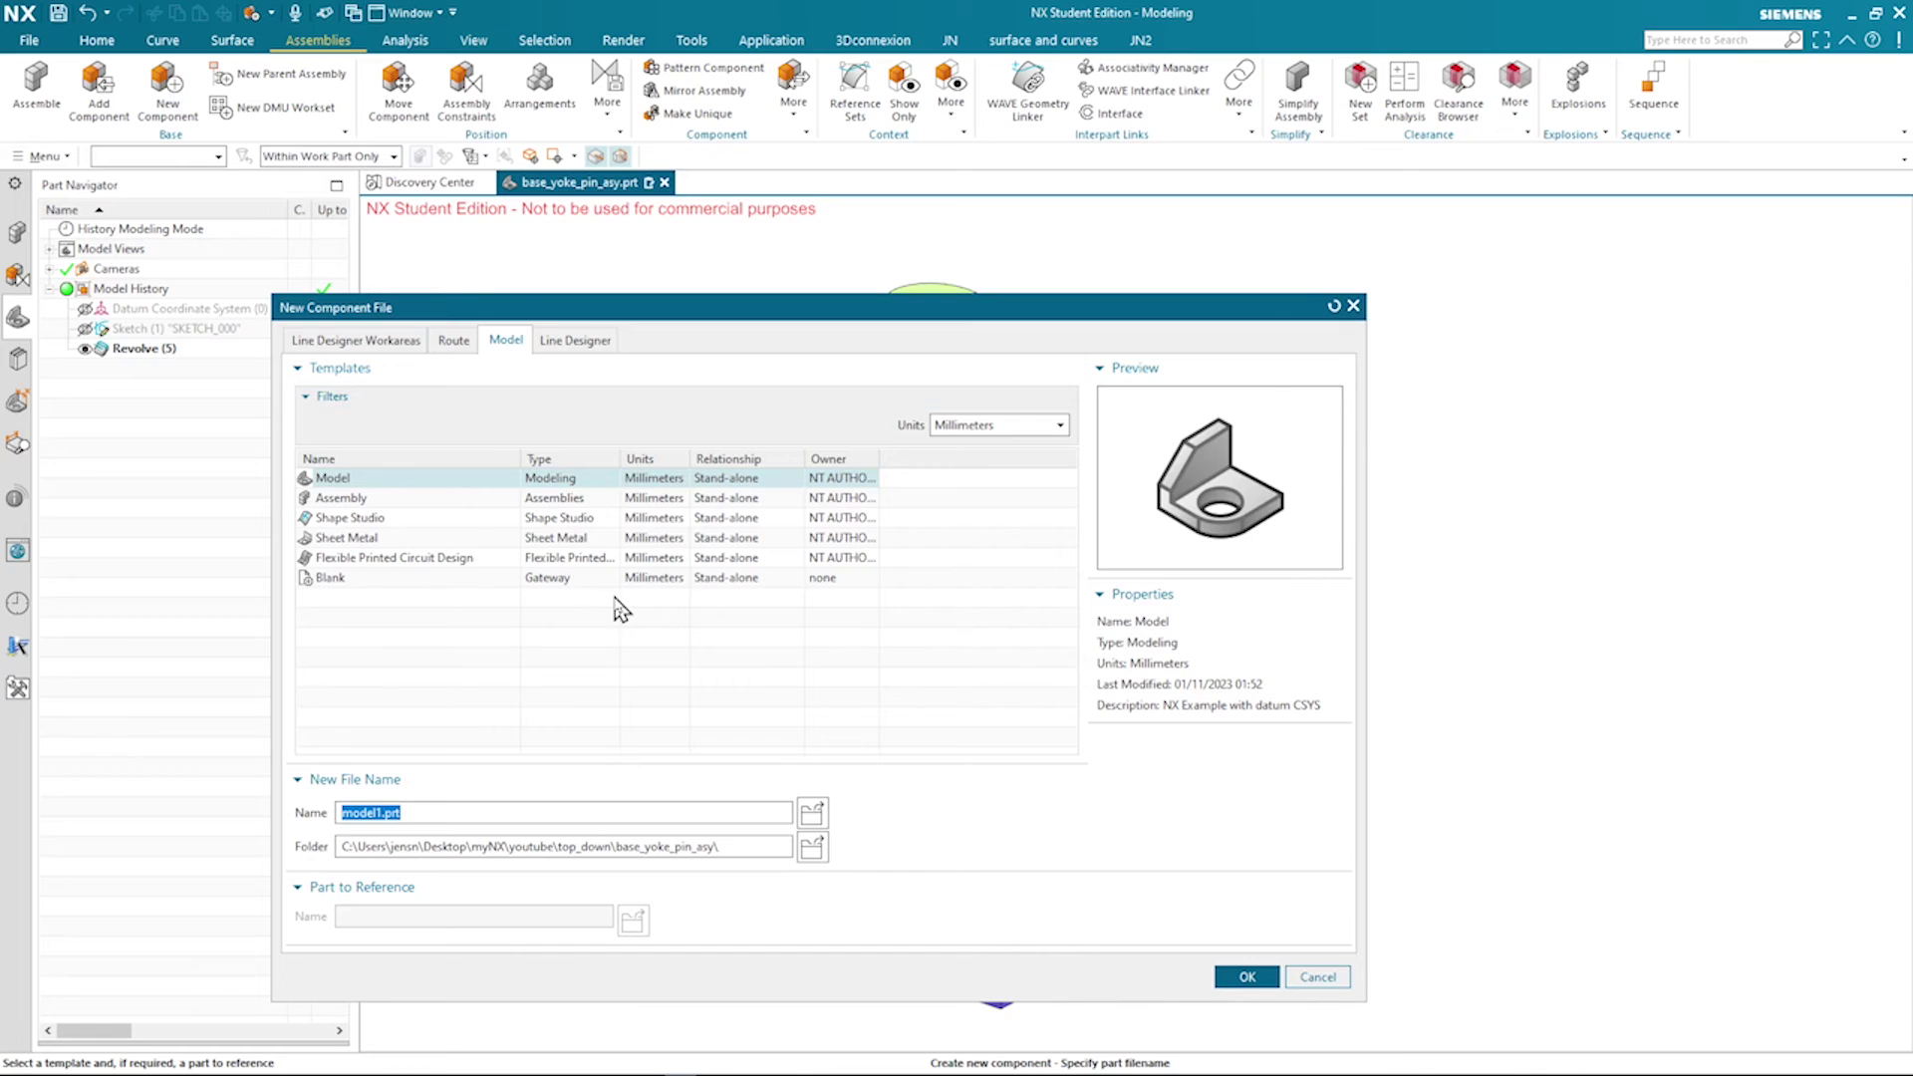
text(pin)
click(1243, 976)
click(946, 510)
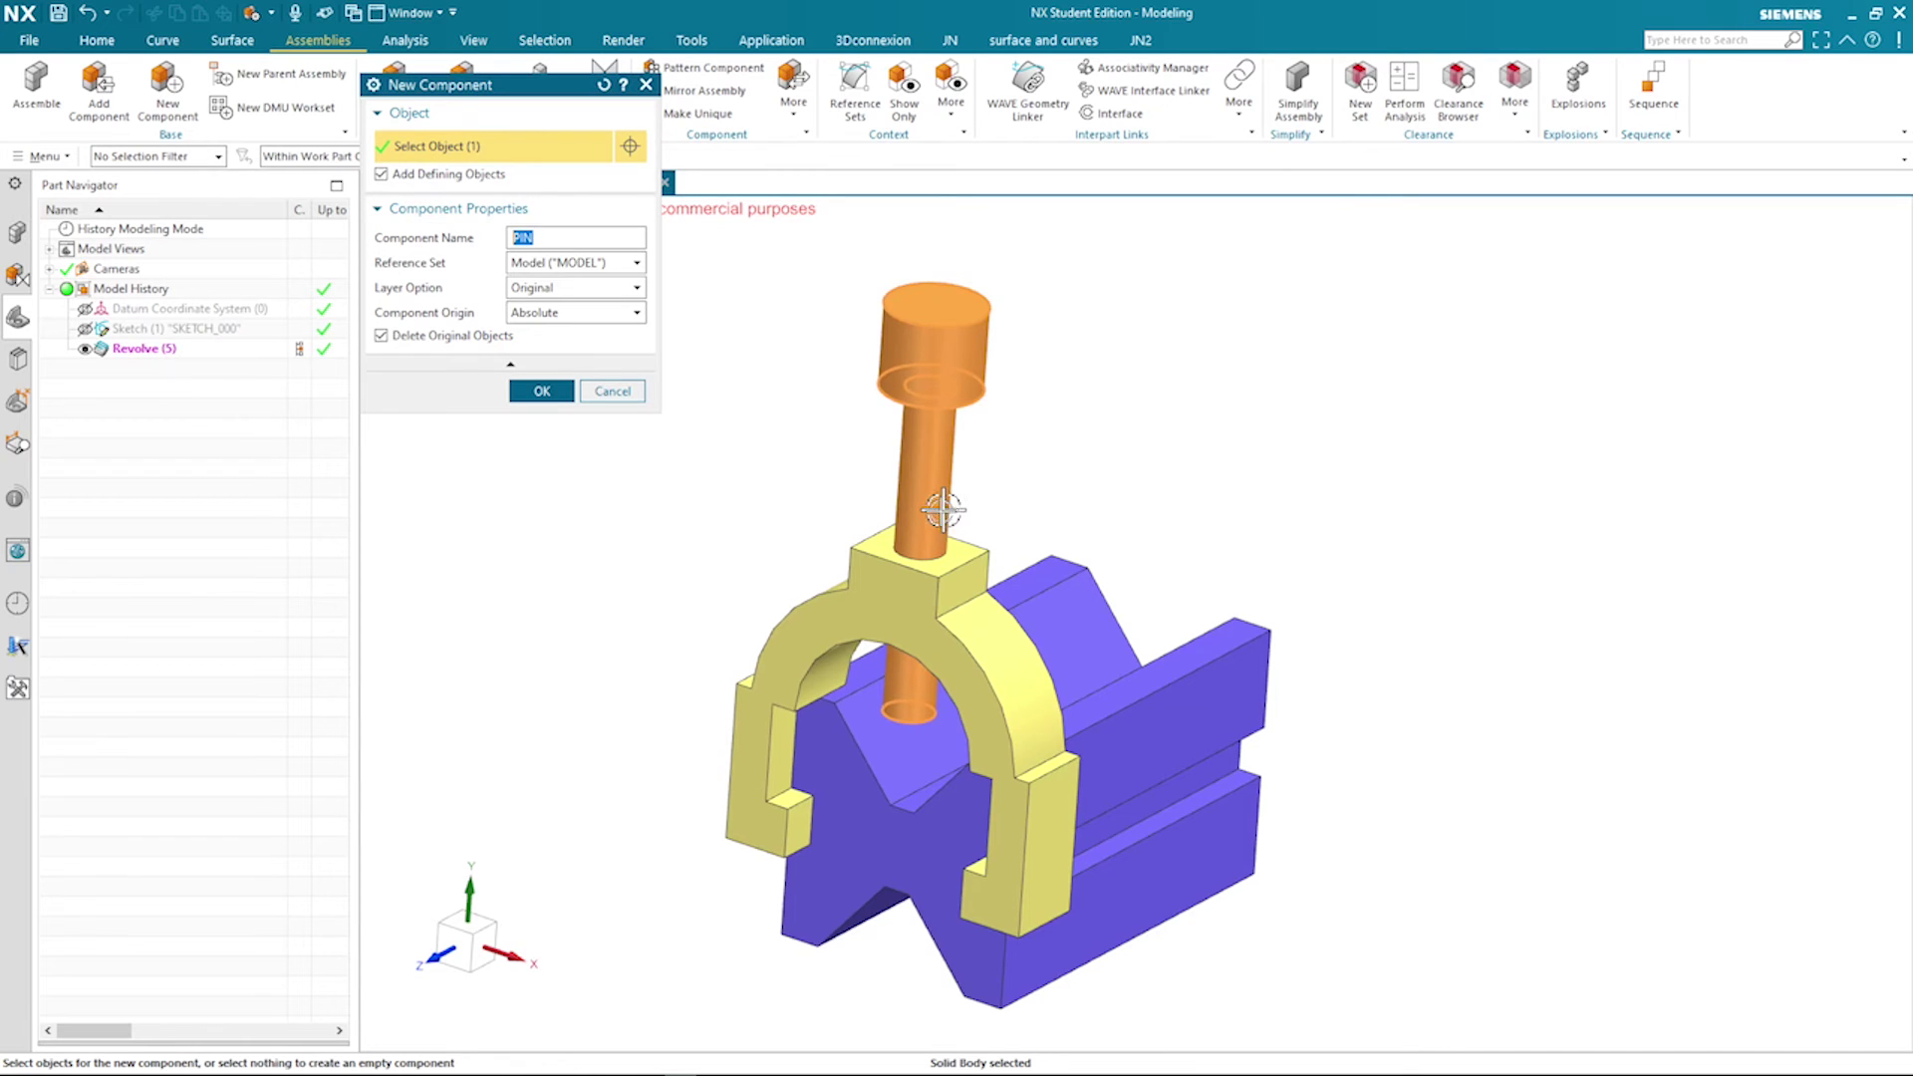
click(553, 391)
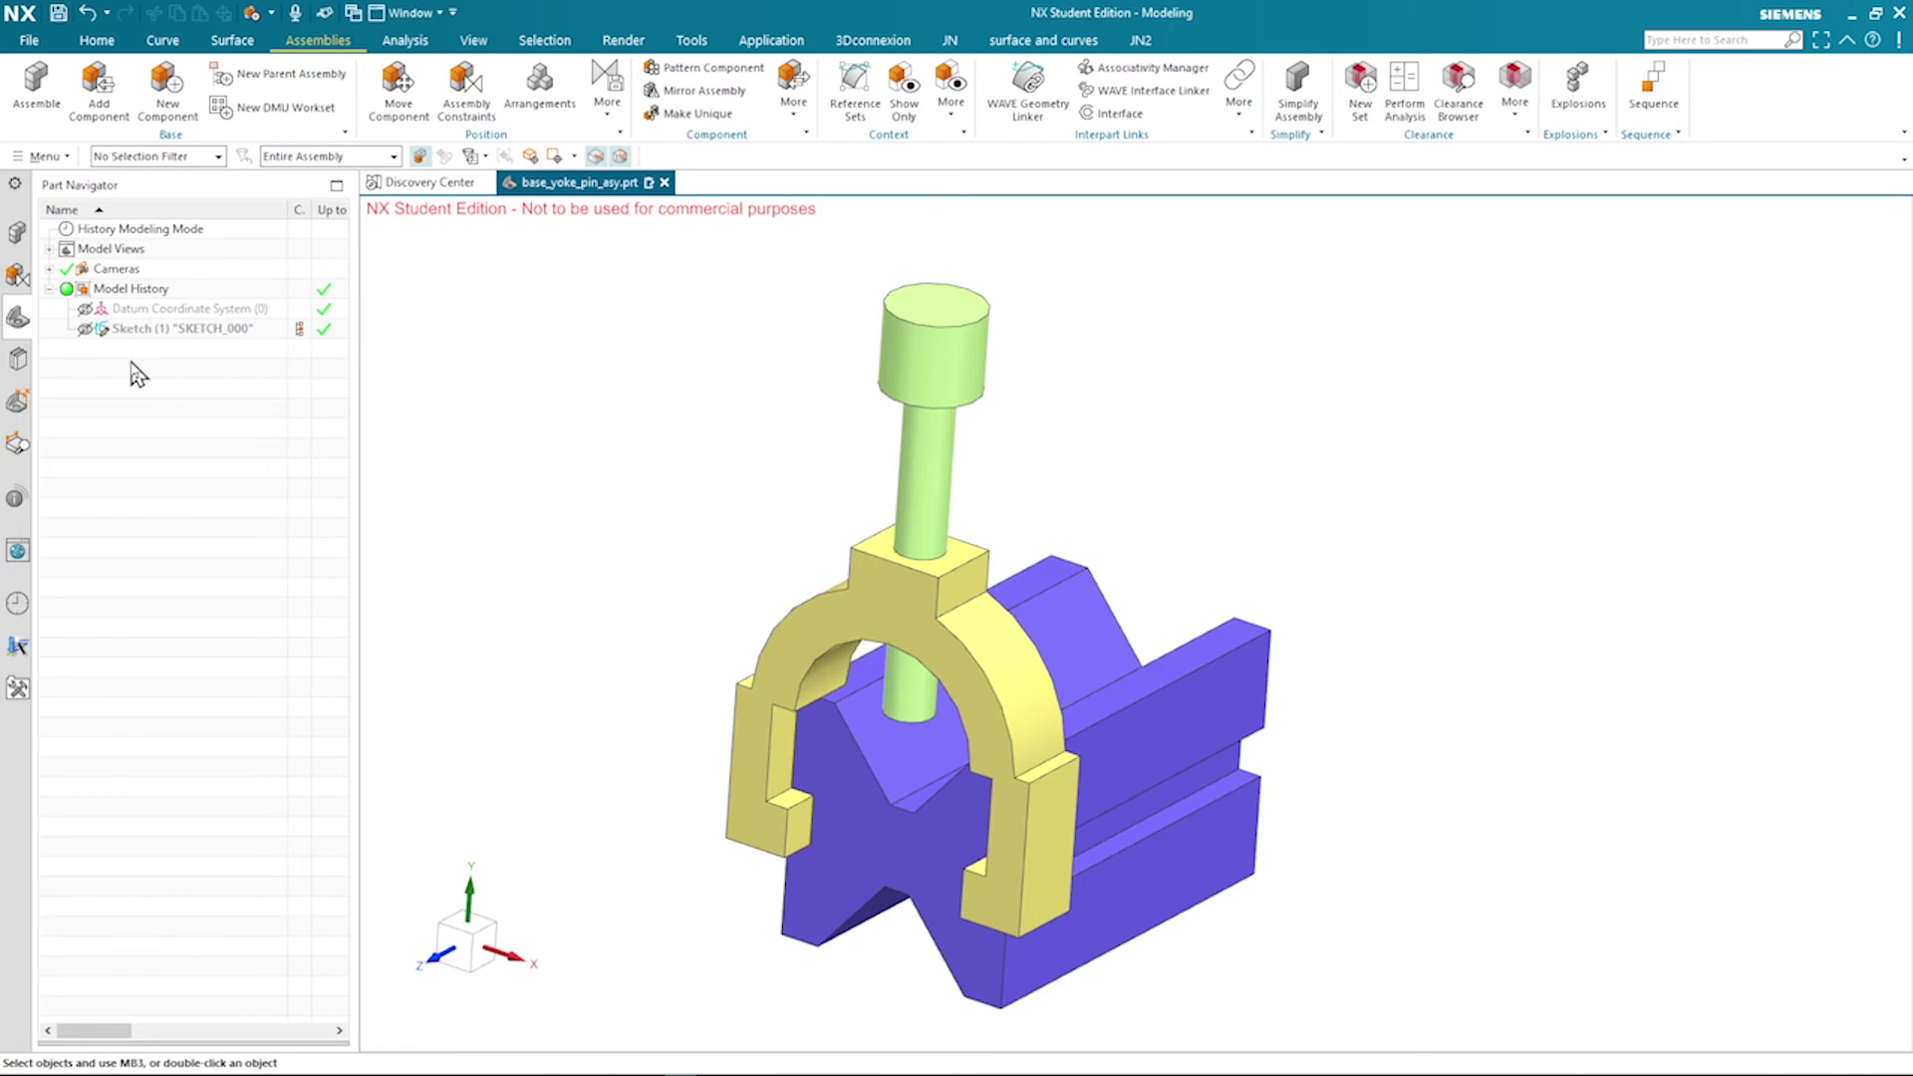
click(16, 237)
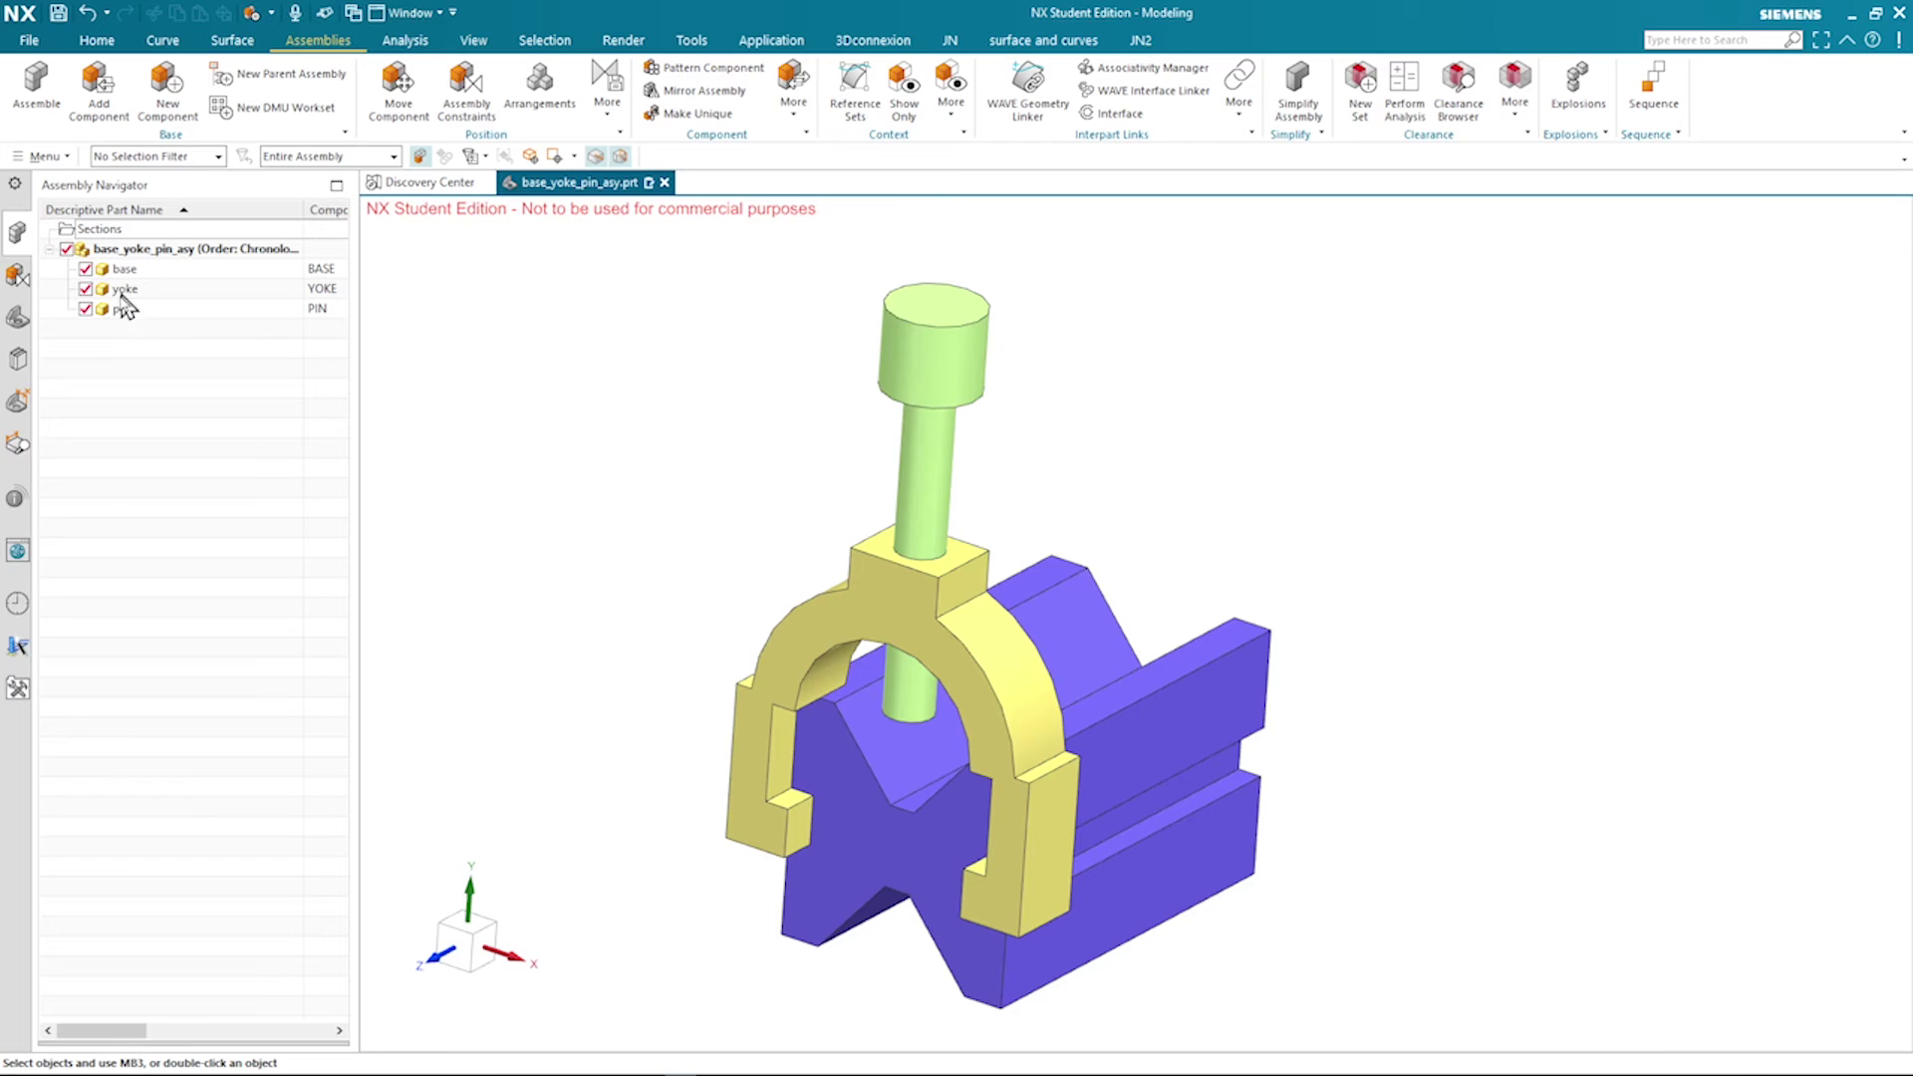
click(18, 321)
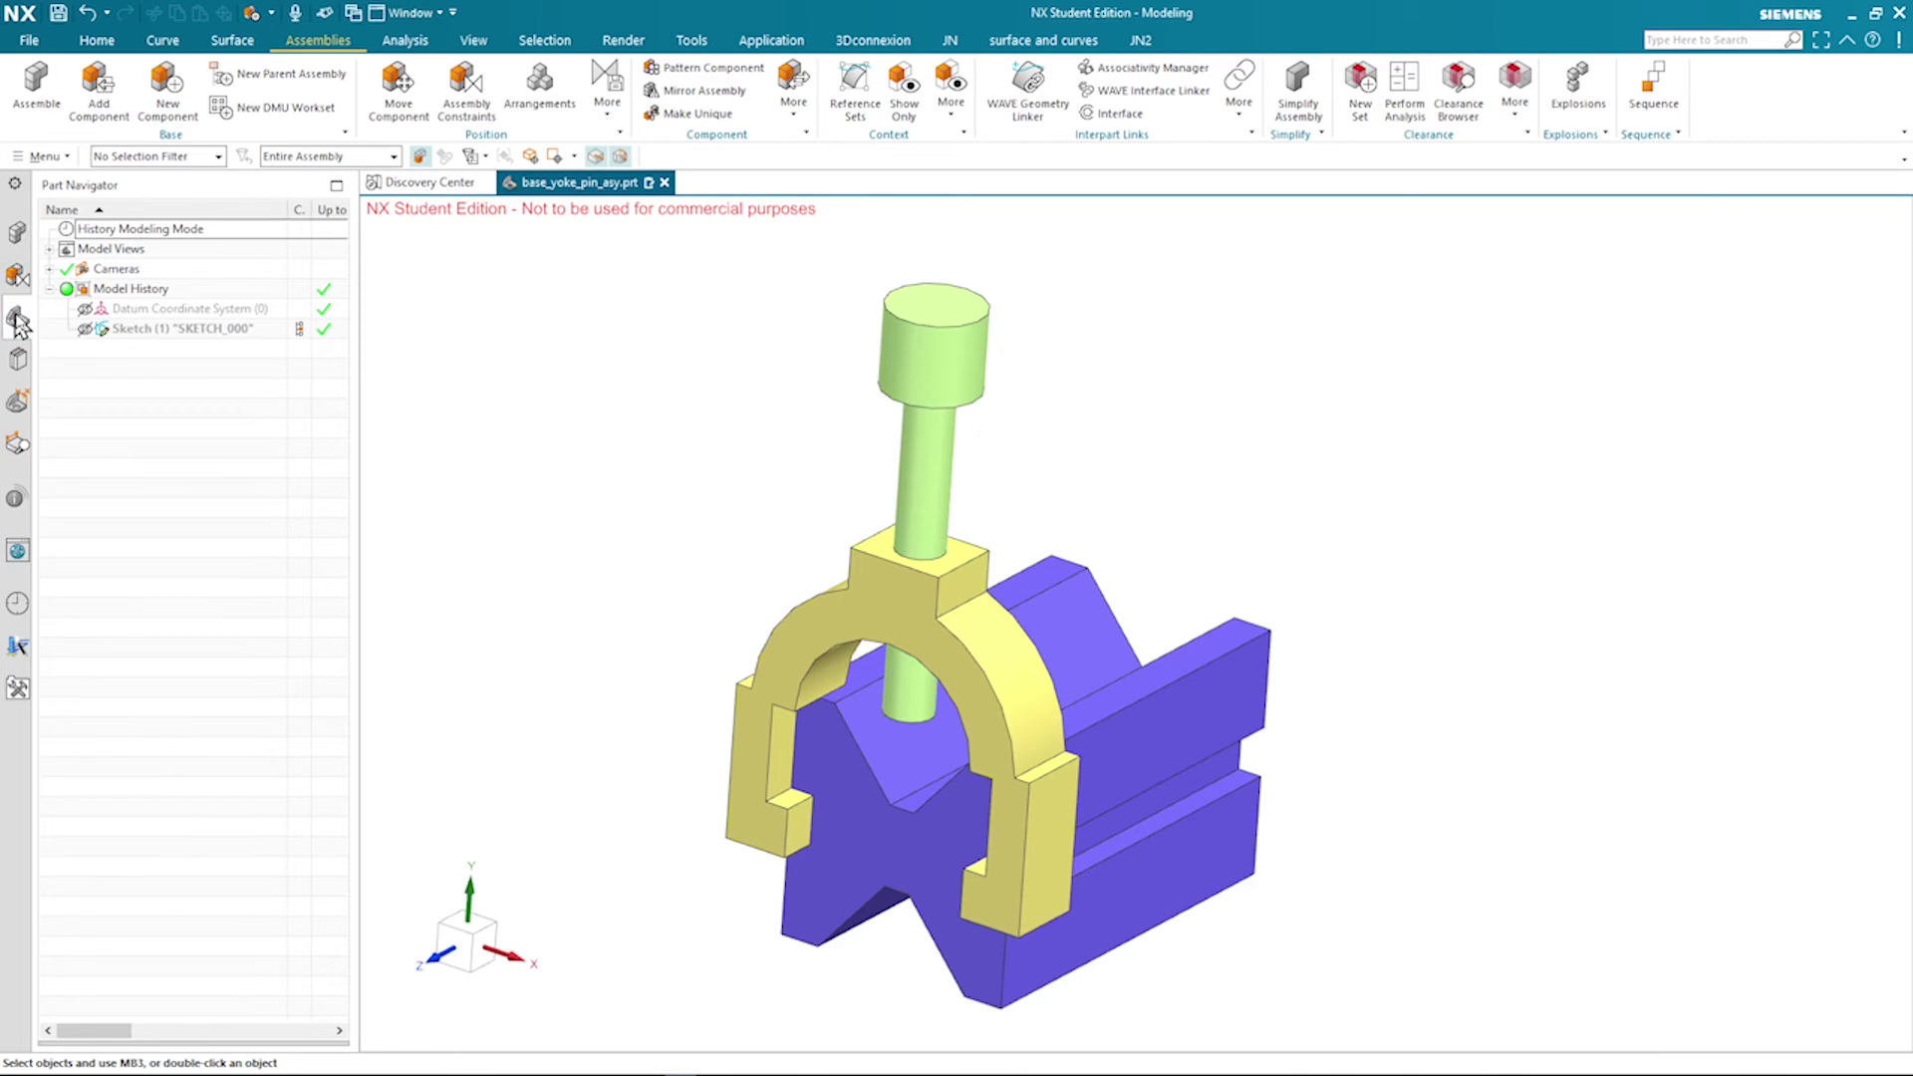
Delete the leftover sketch, then review the assembly's components and constraints in the navigators
right_click(107, 337)
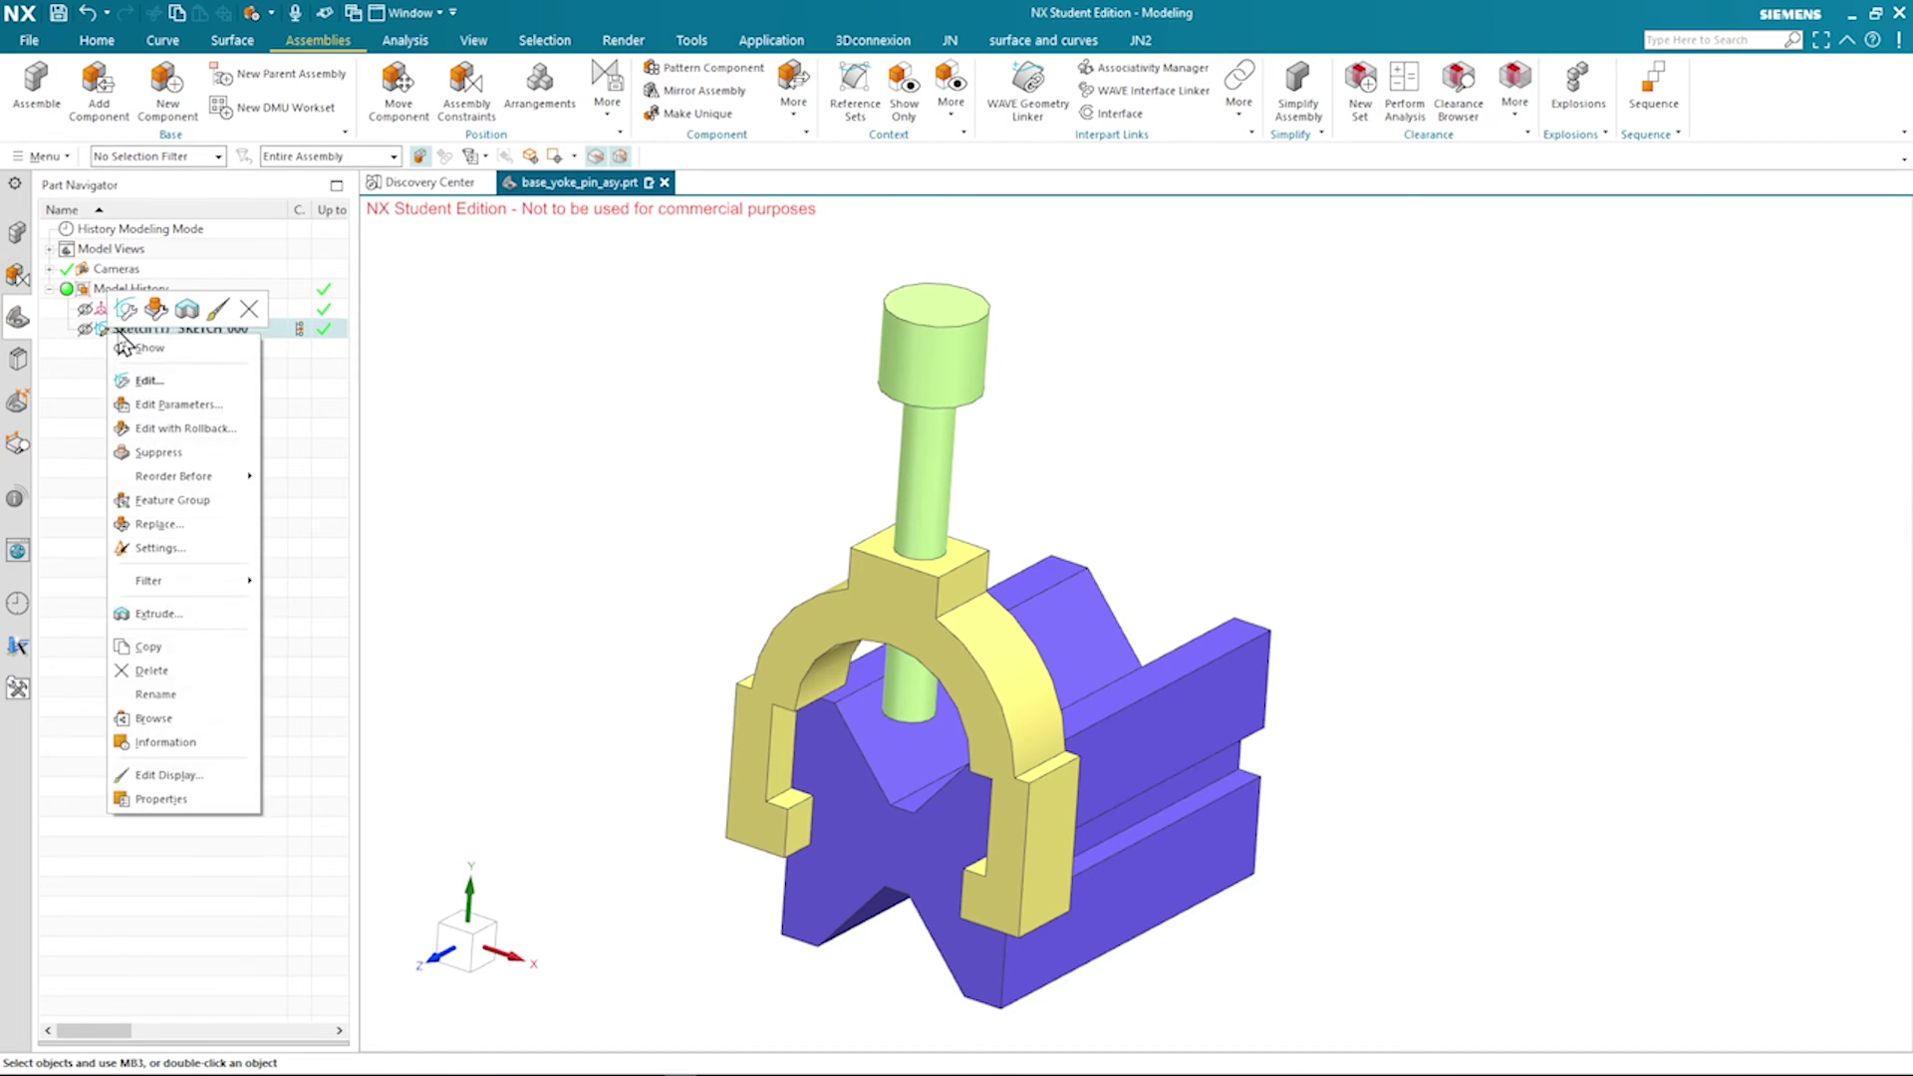
click(247, 314)
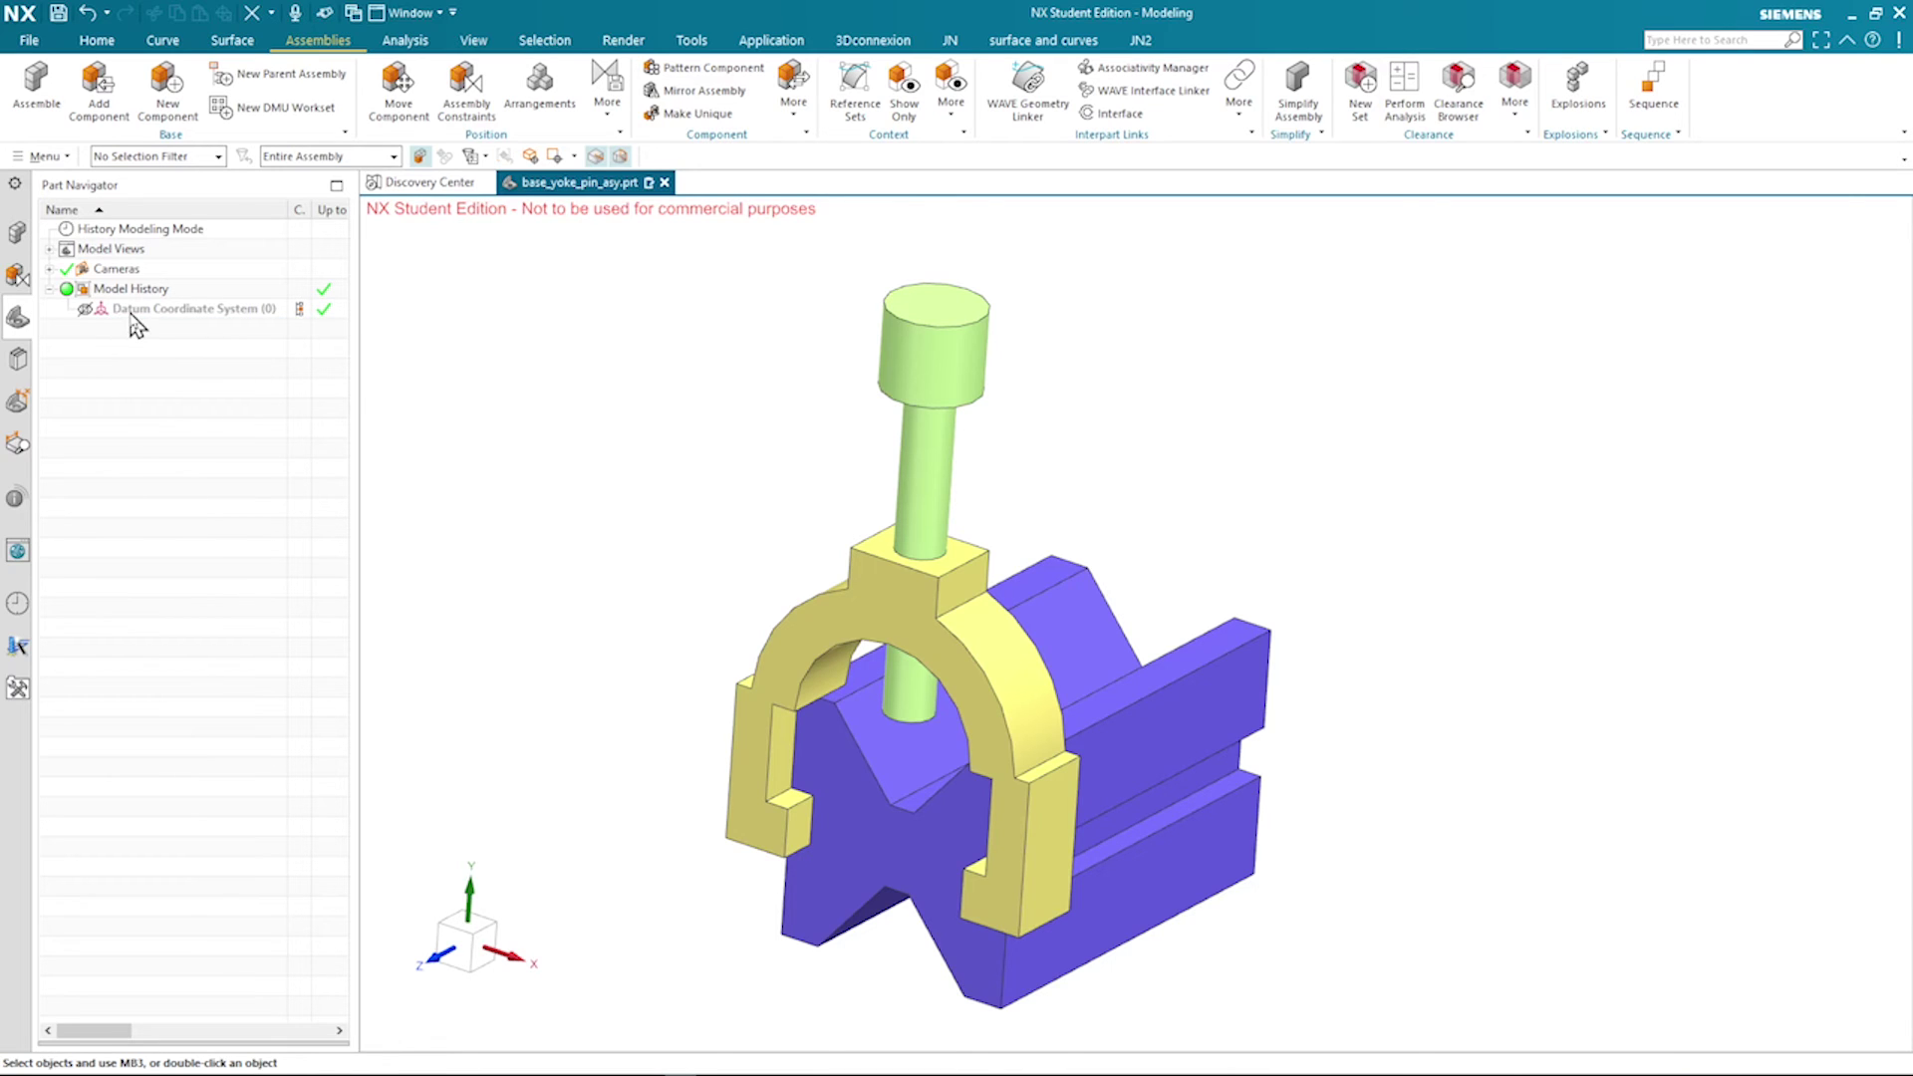
click(17, 232)
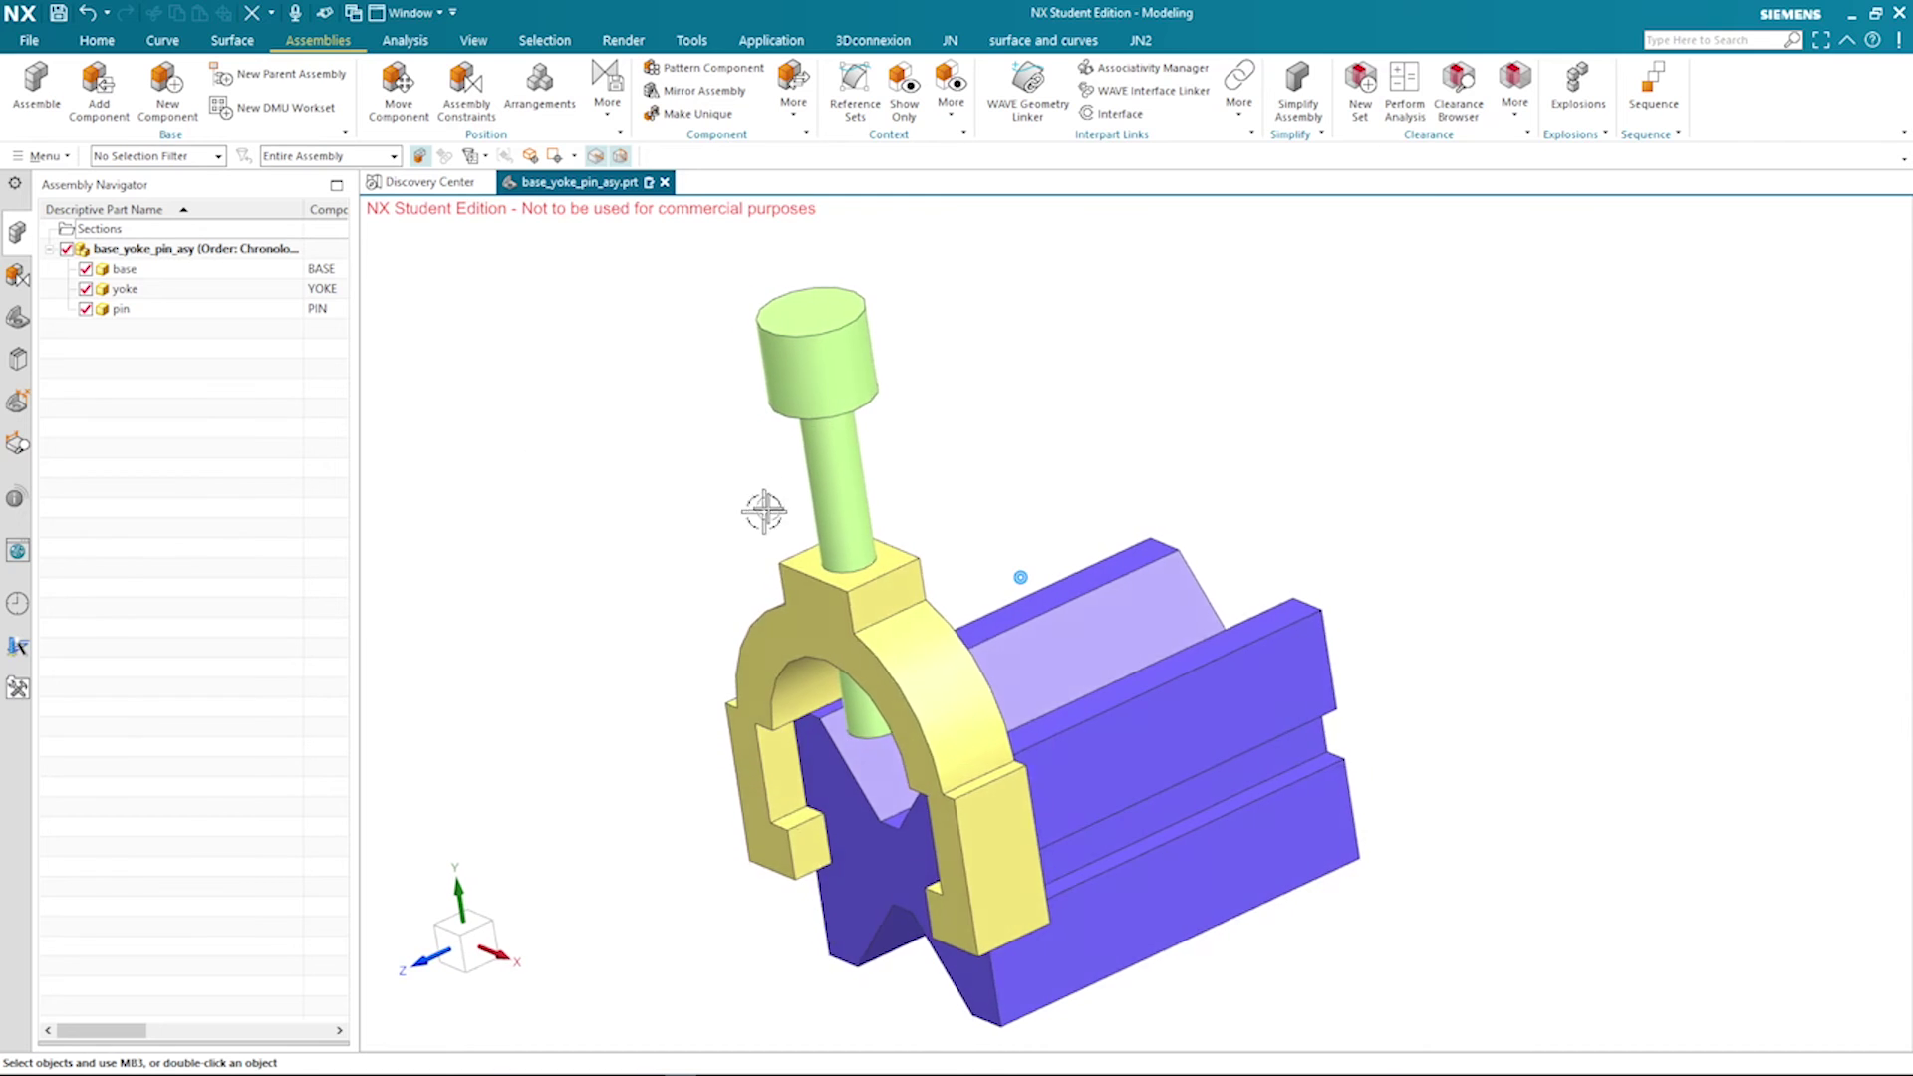
click(17, 279)
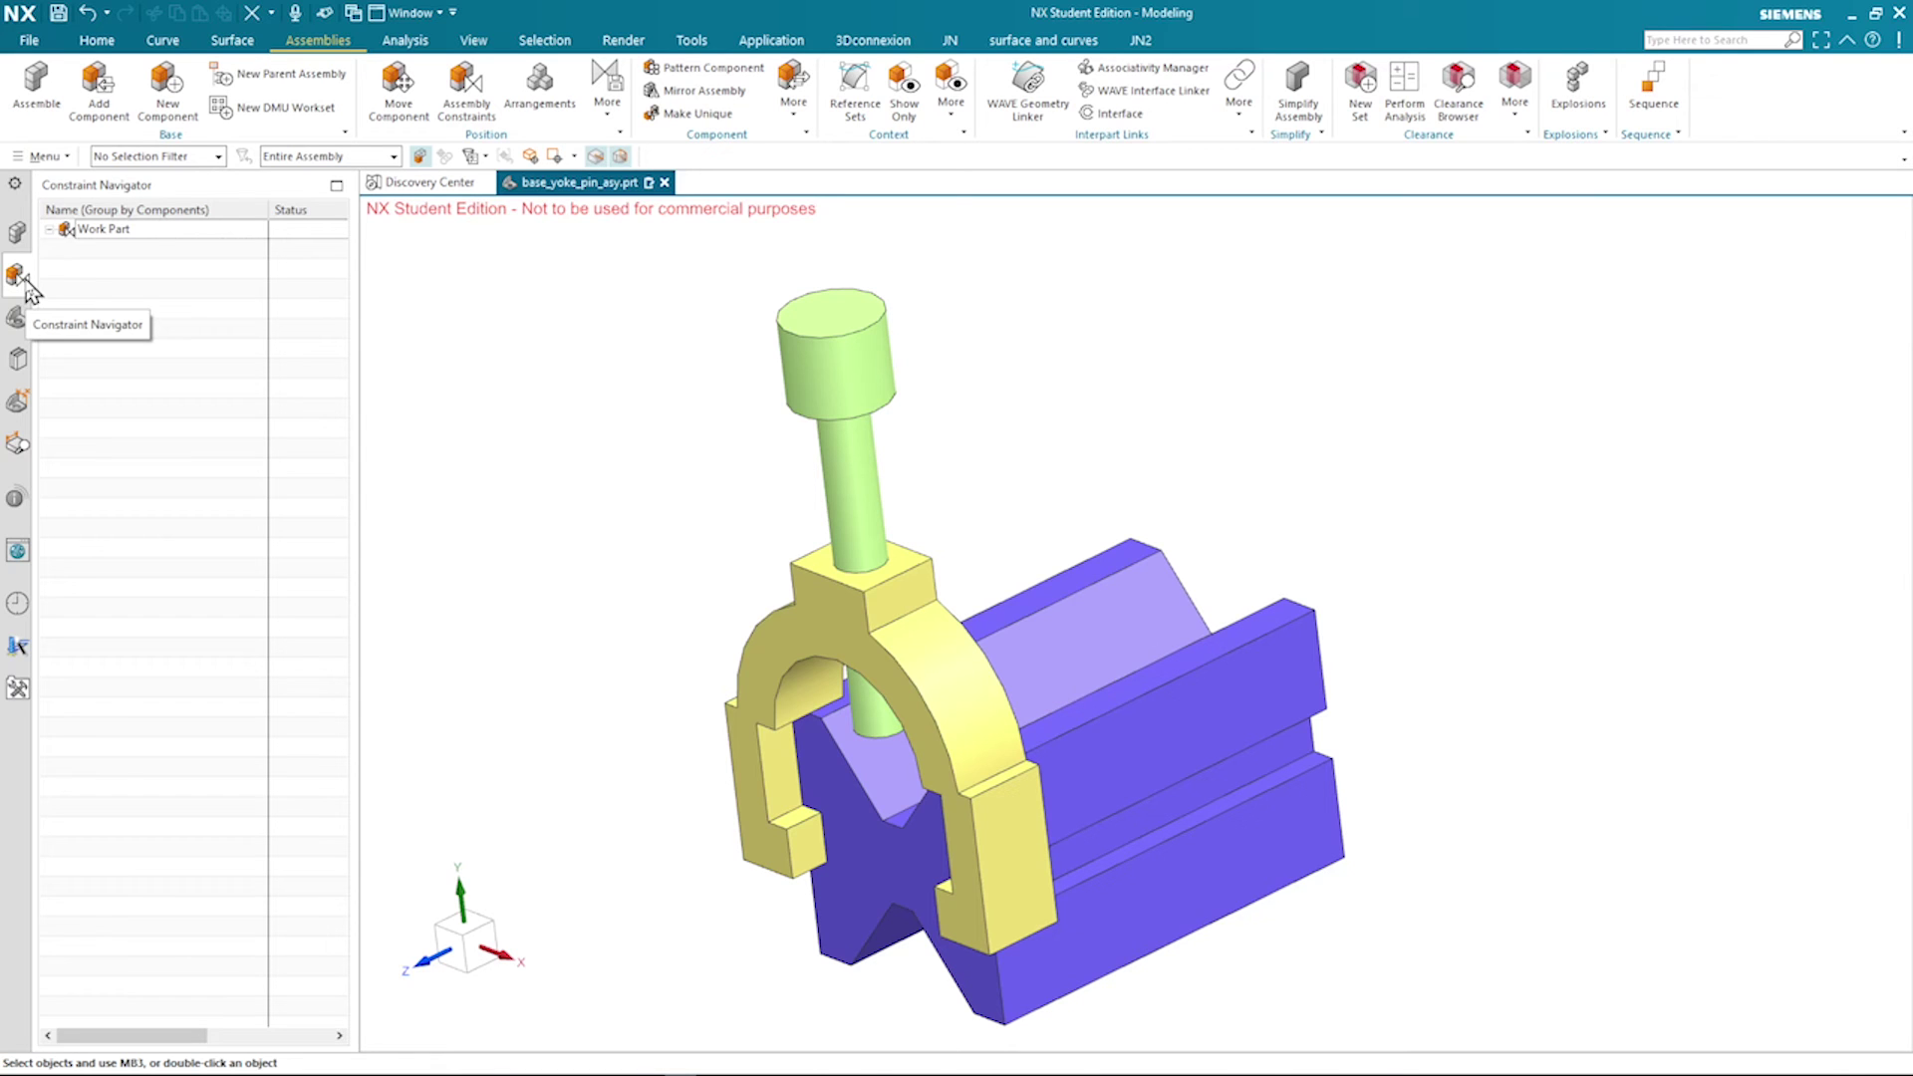
click(17, 232)
middle_drag(658, 432, 760, 602)
Move the yoke component left and up, clear of the V-block base
click(793, 653)
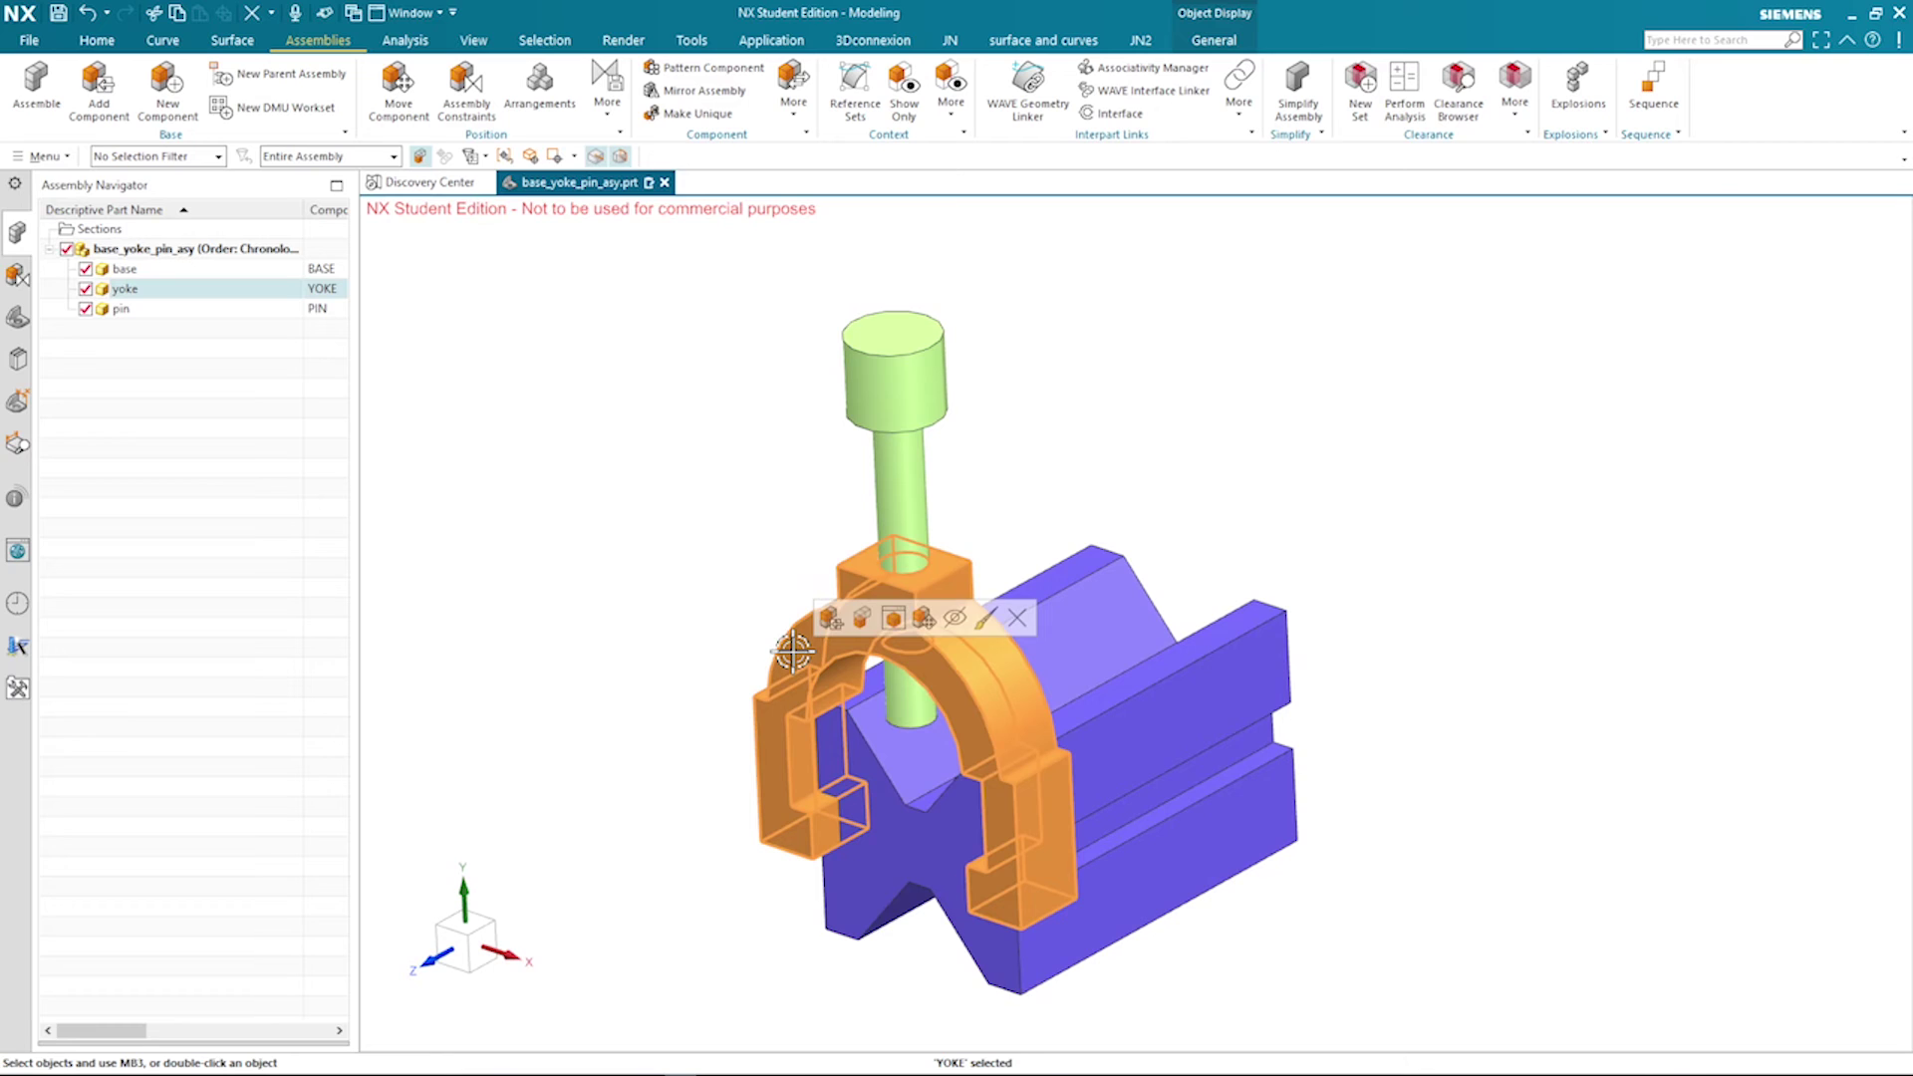
click(924, 620)
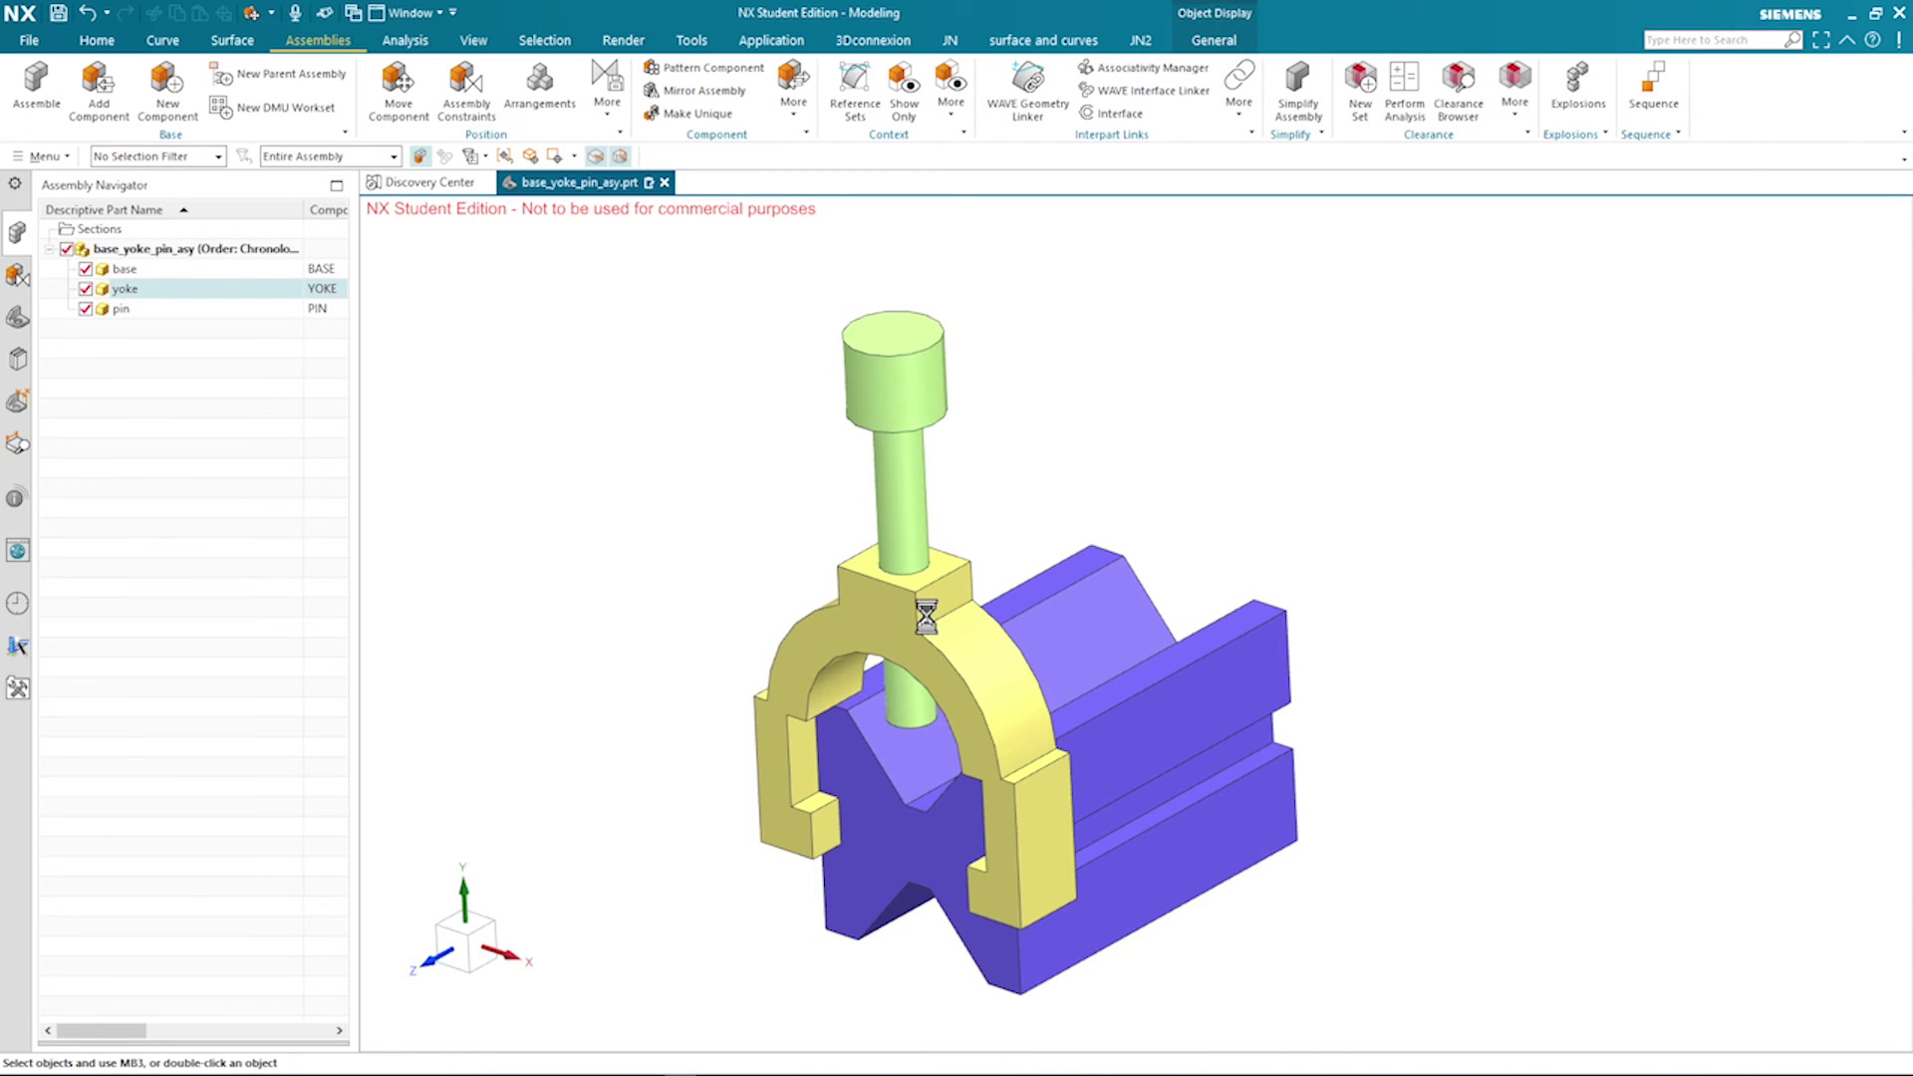
drag(991, 743, 444, 678)
drag(486, 555, 486, 510)
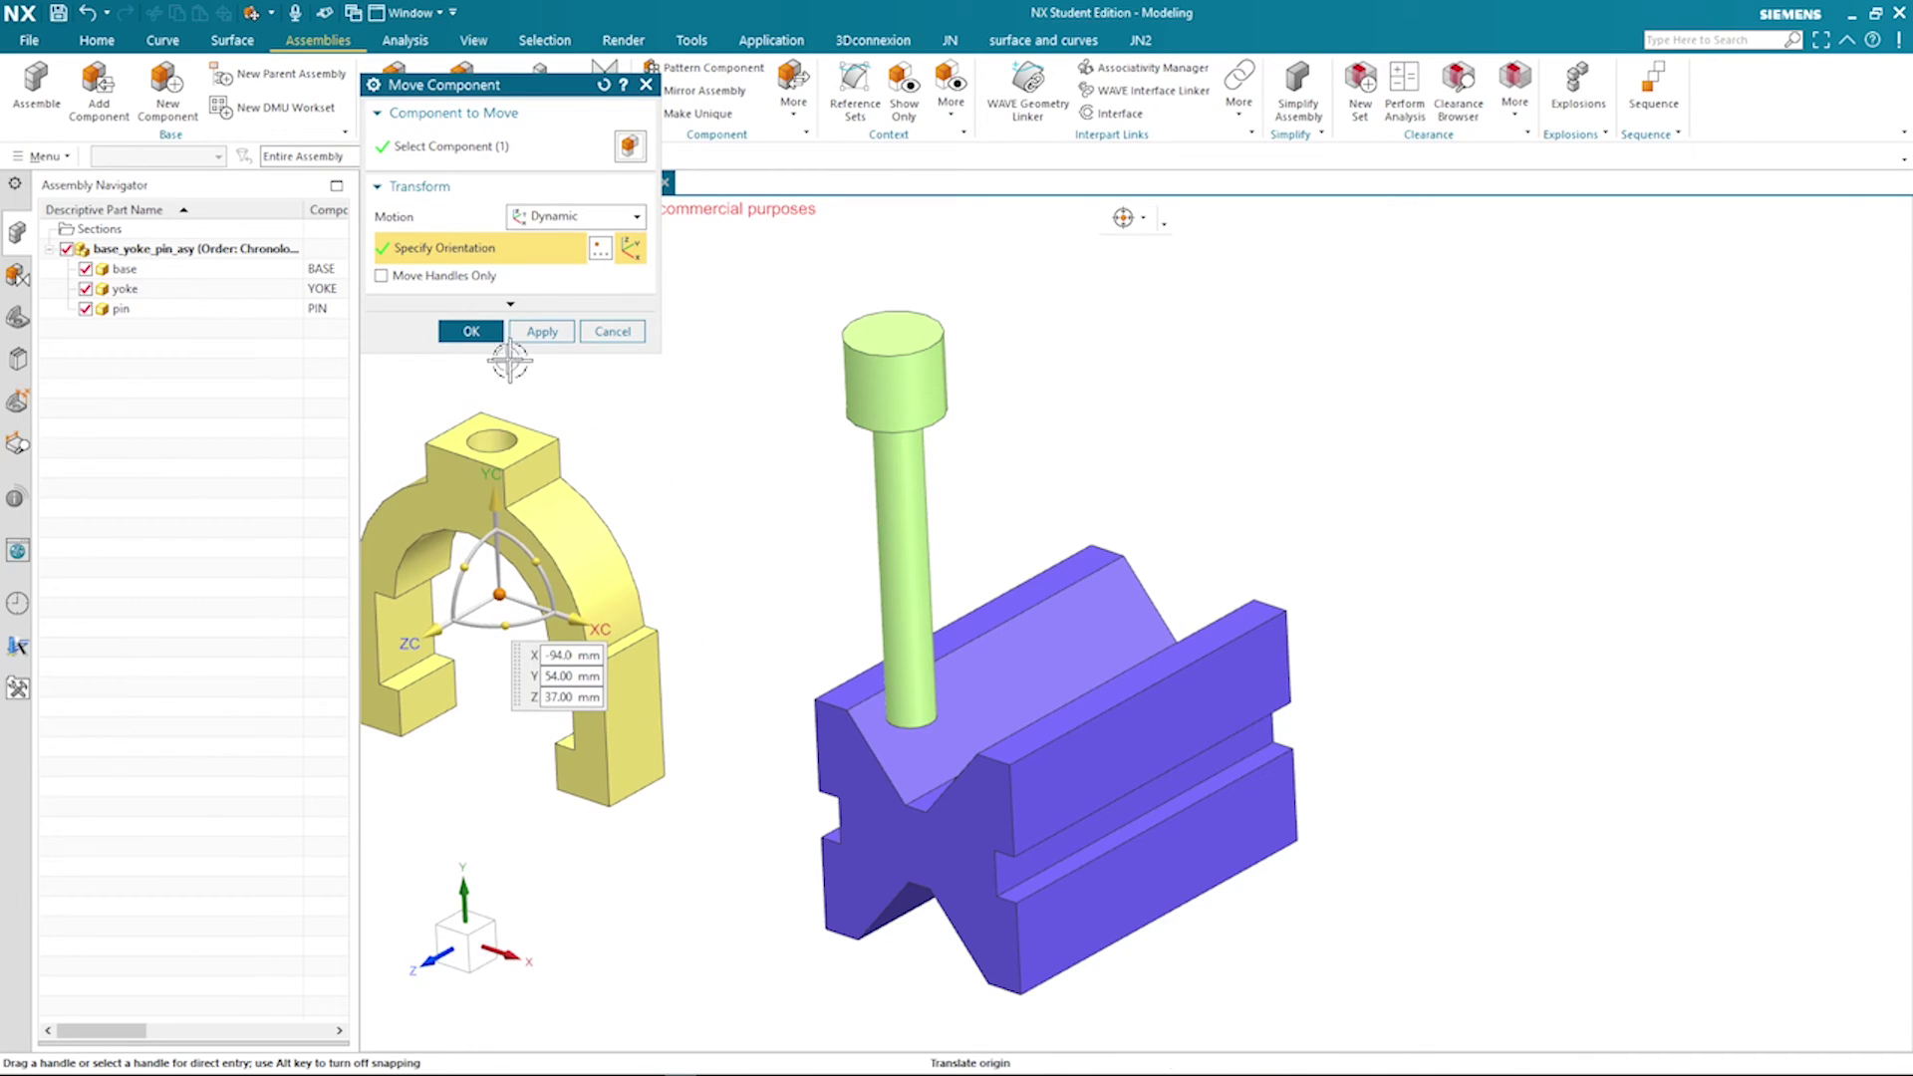
click(493, 333)
Move the pin component right and down so it sits beside the base
click(891, 495)
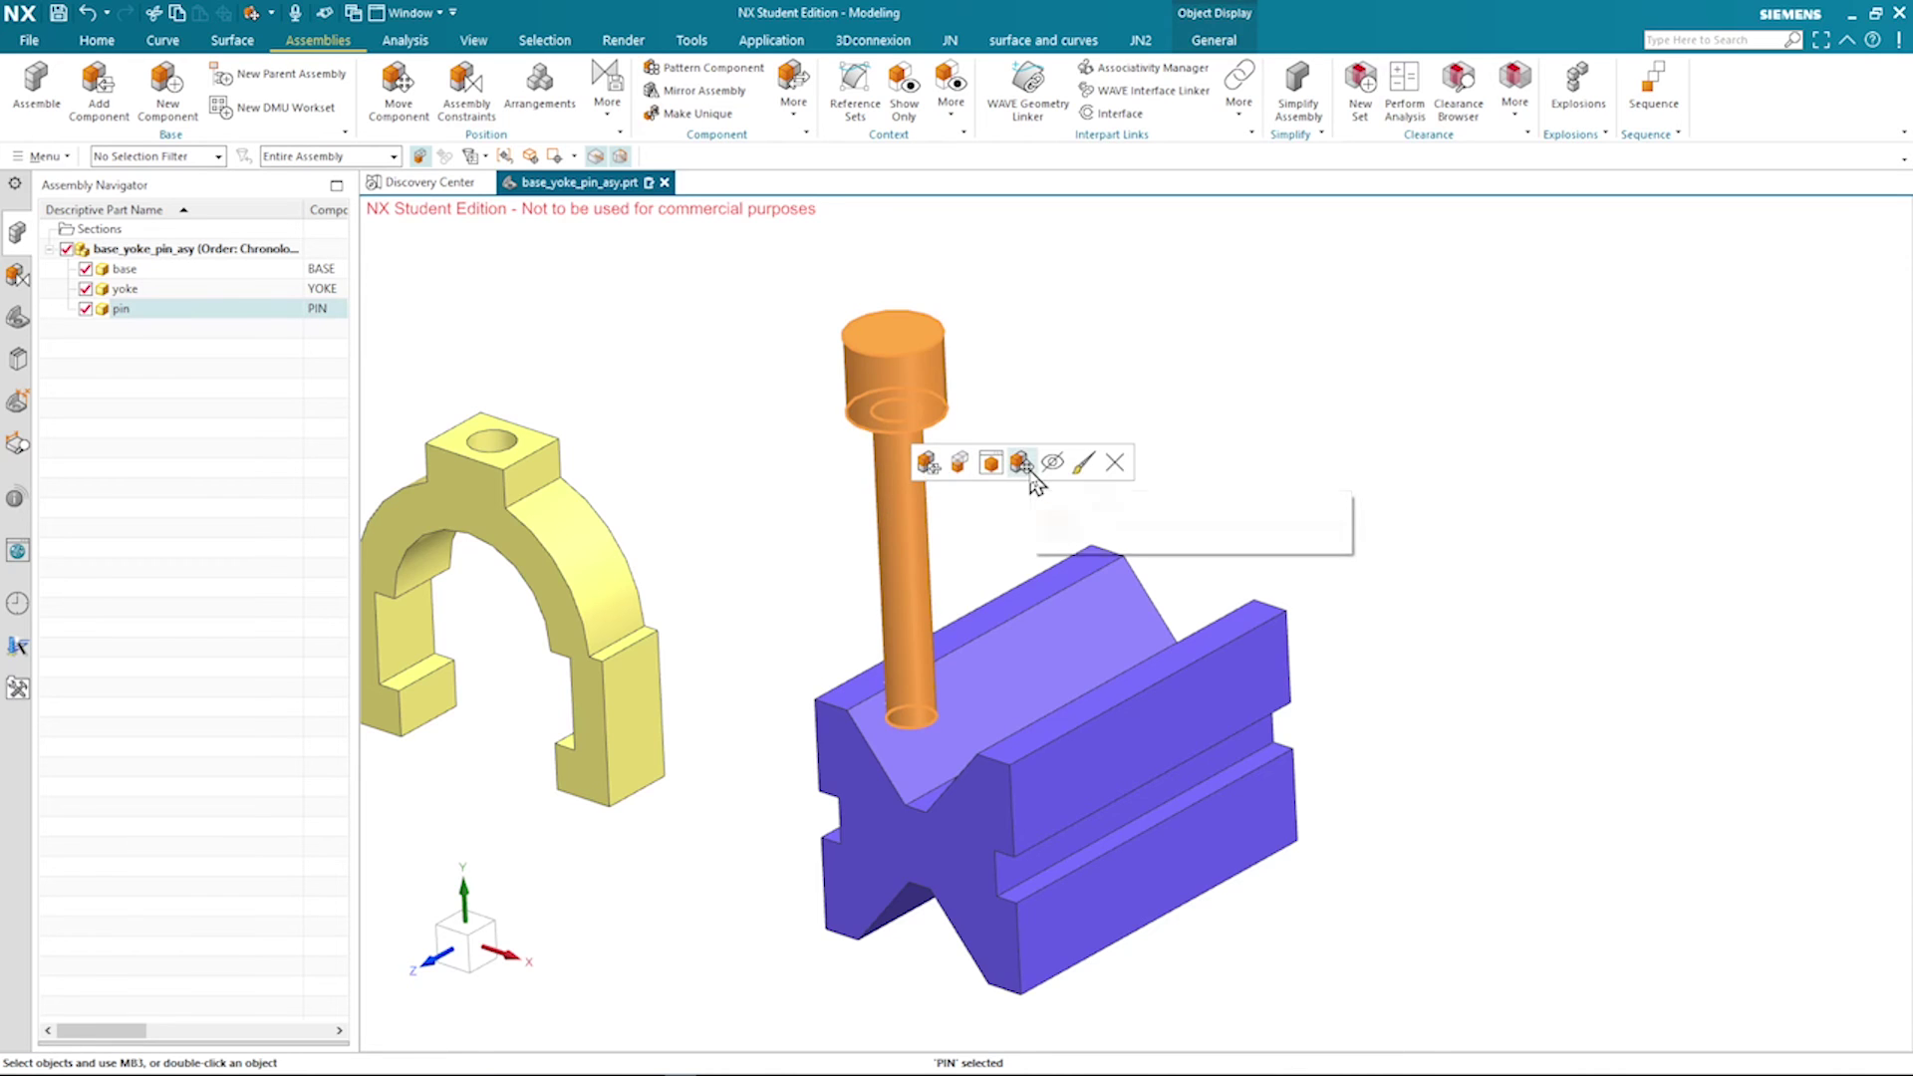
click(1029, 470)
drag(1012, 551, 1390, 647)
drag(1451, 515, 1301, 600)
click(492, 336)
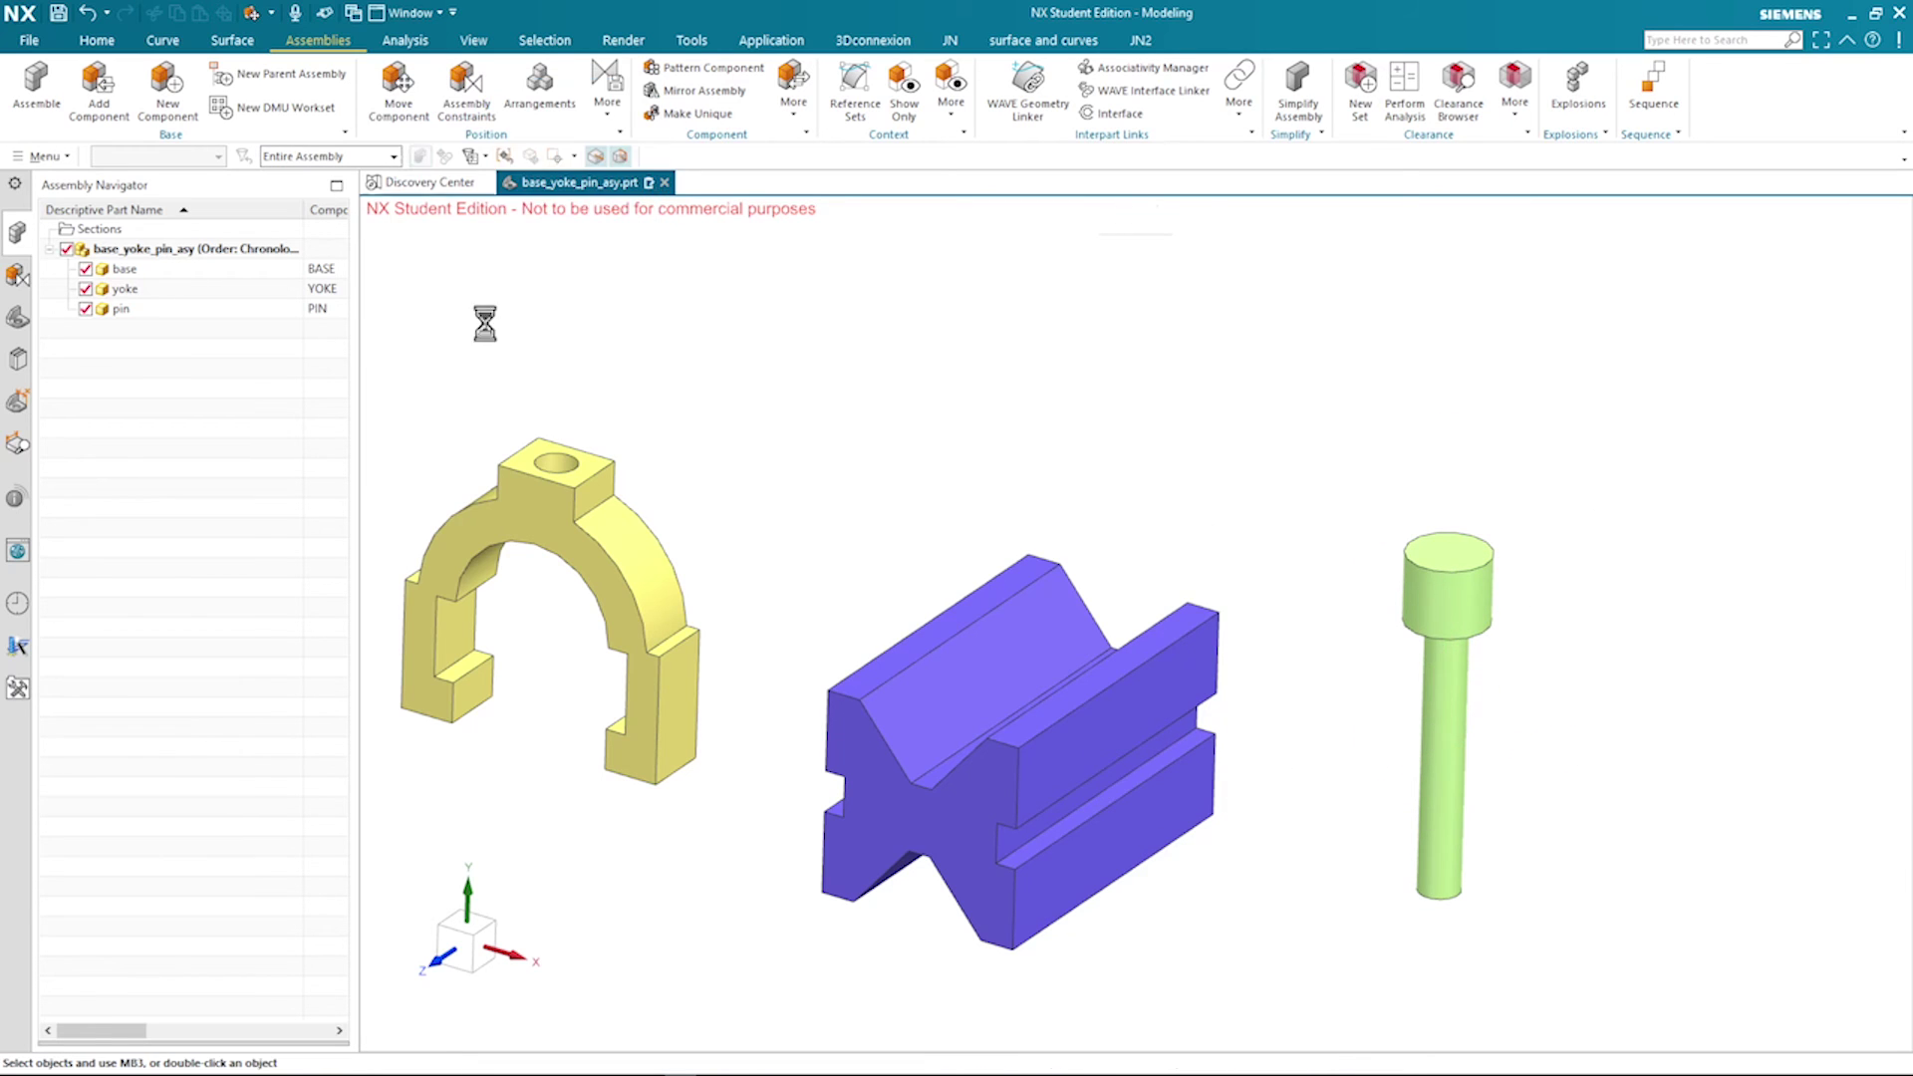
middle_drag(996, 409, 1020, 585)
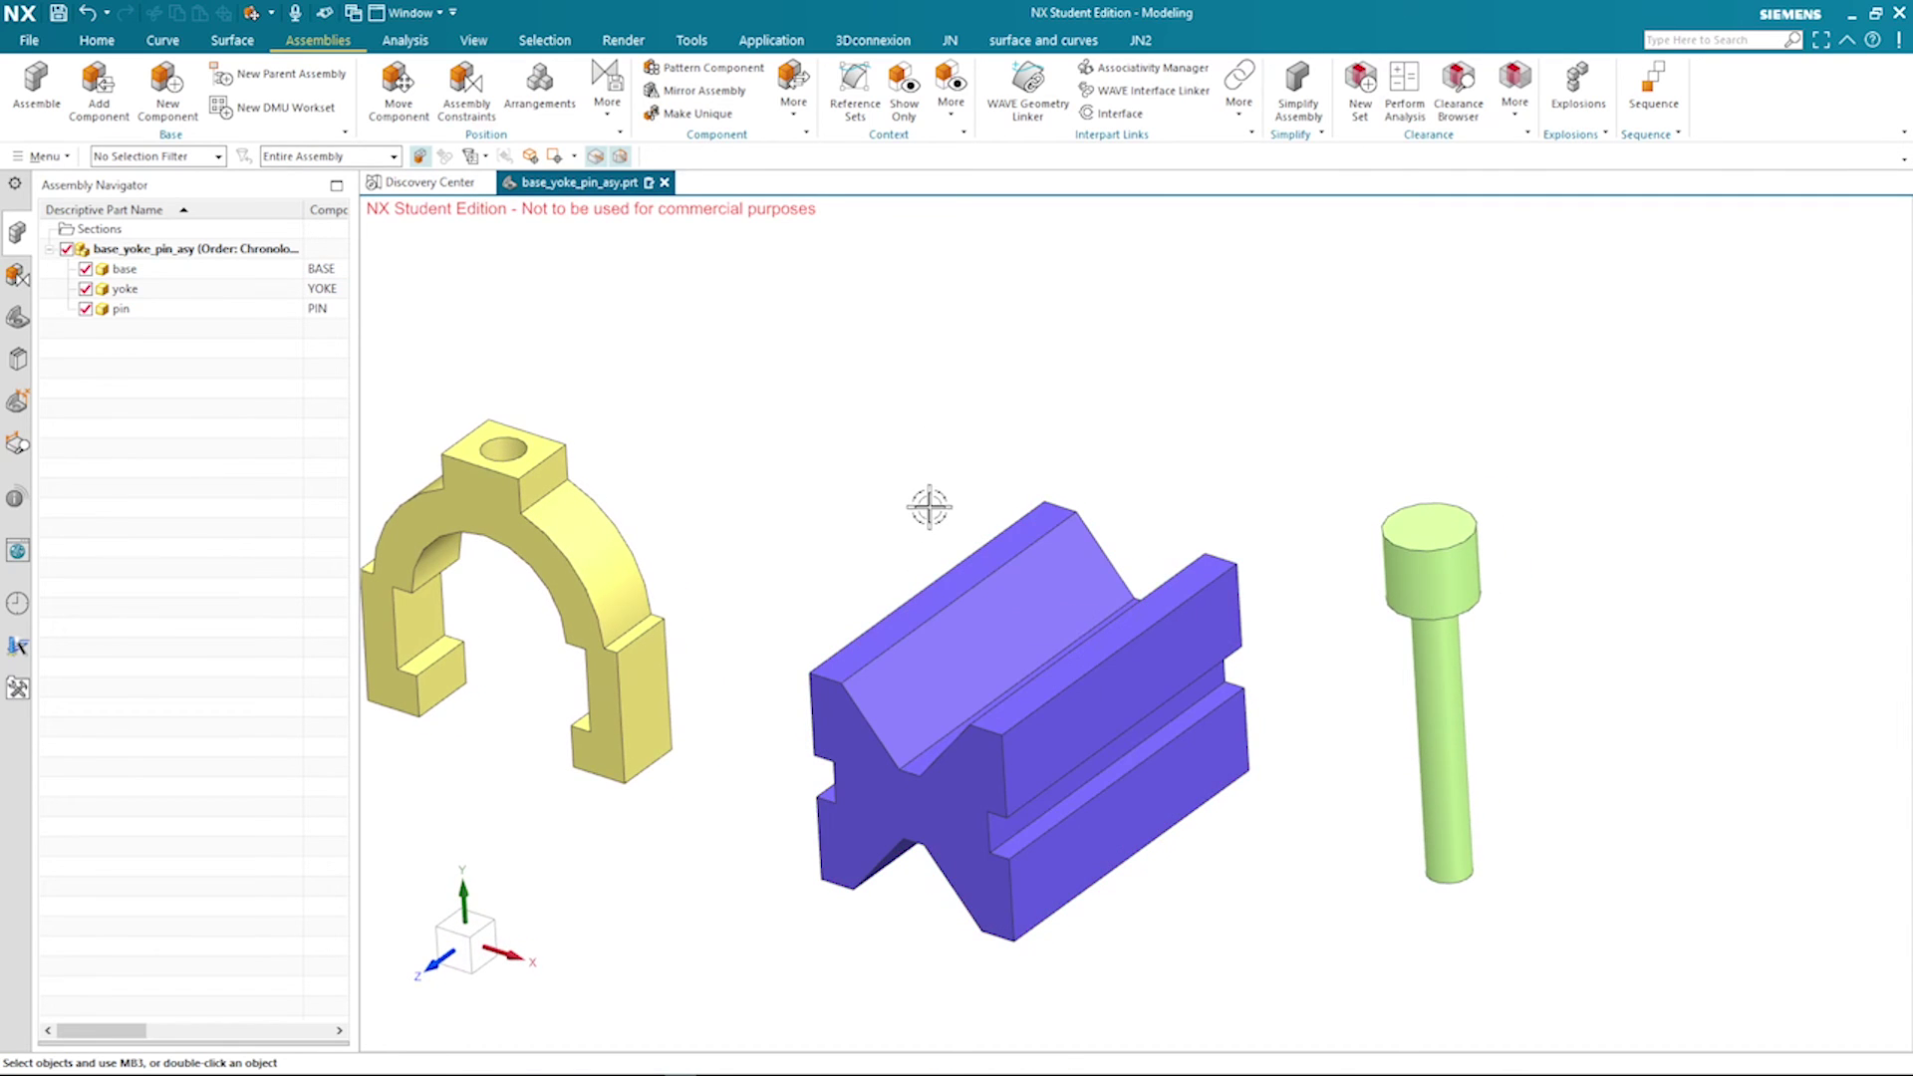
Fix the V-block base in place with a Fix assembly constraint
click(466, 95)
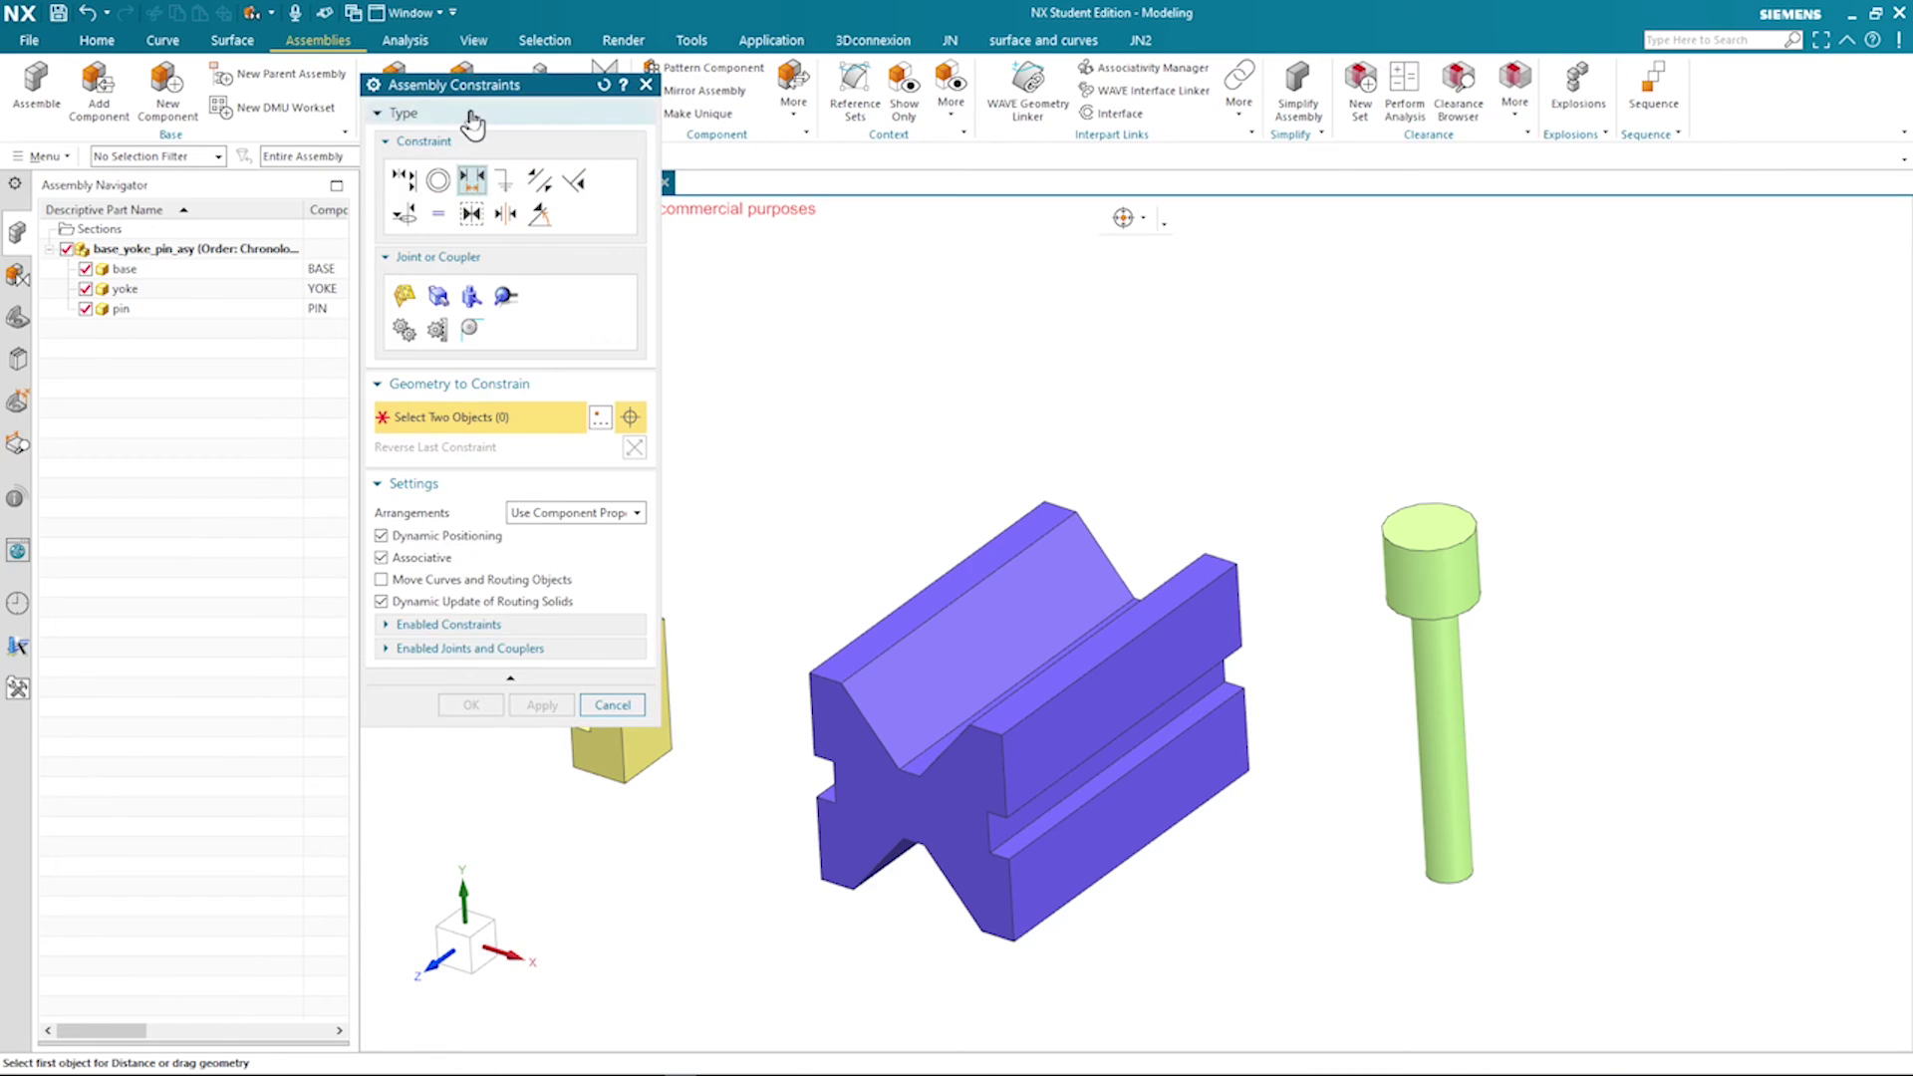
click(506, 185)
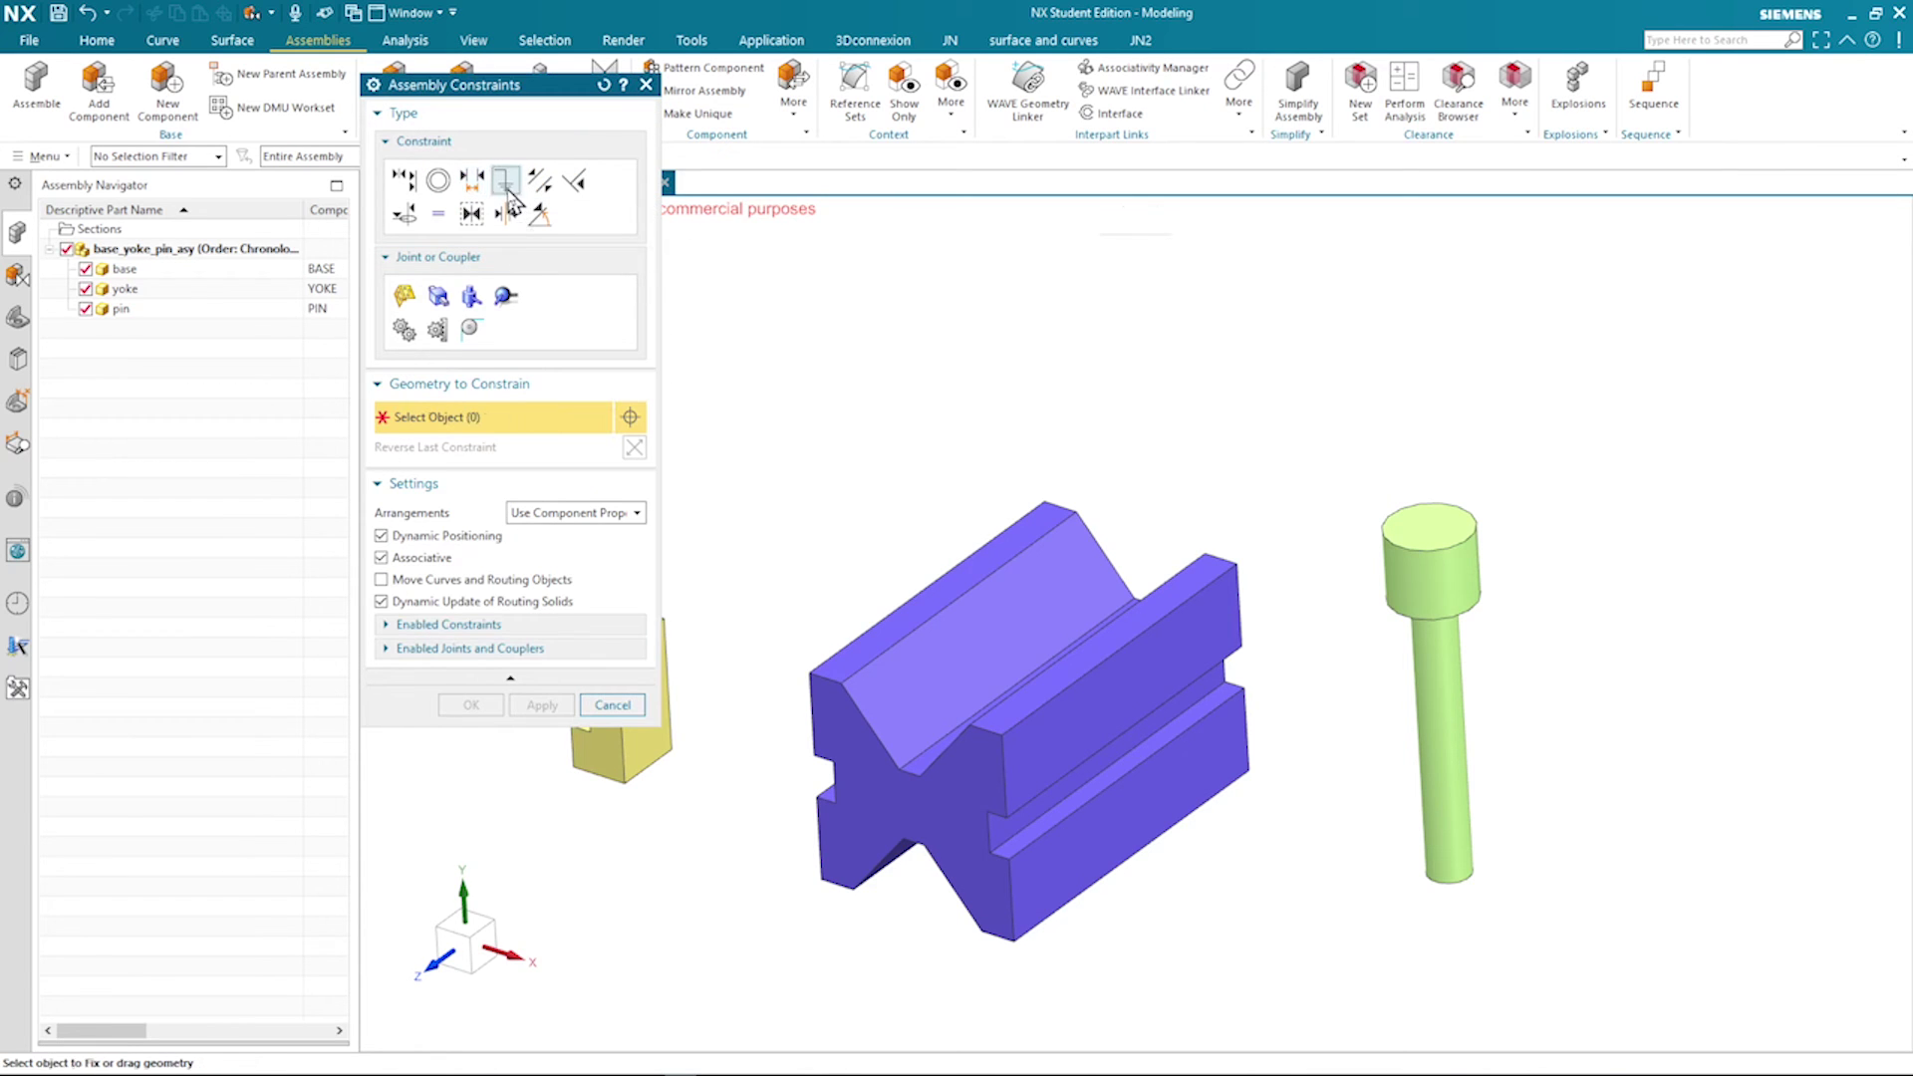
click(971, 655)
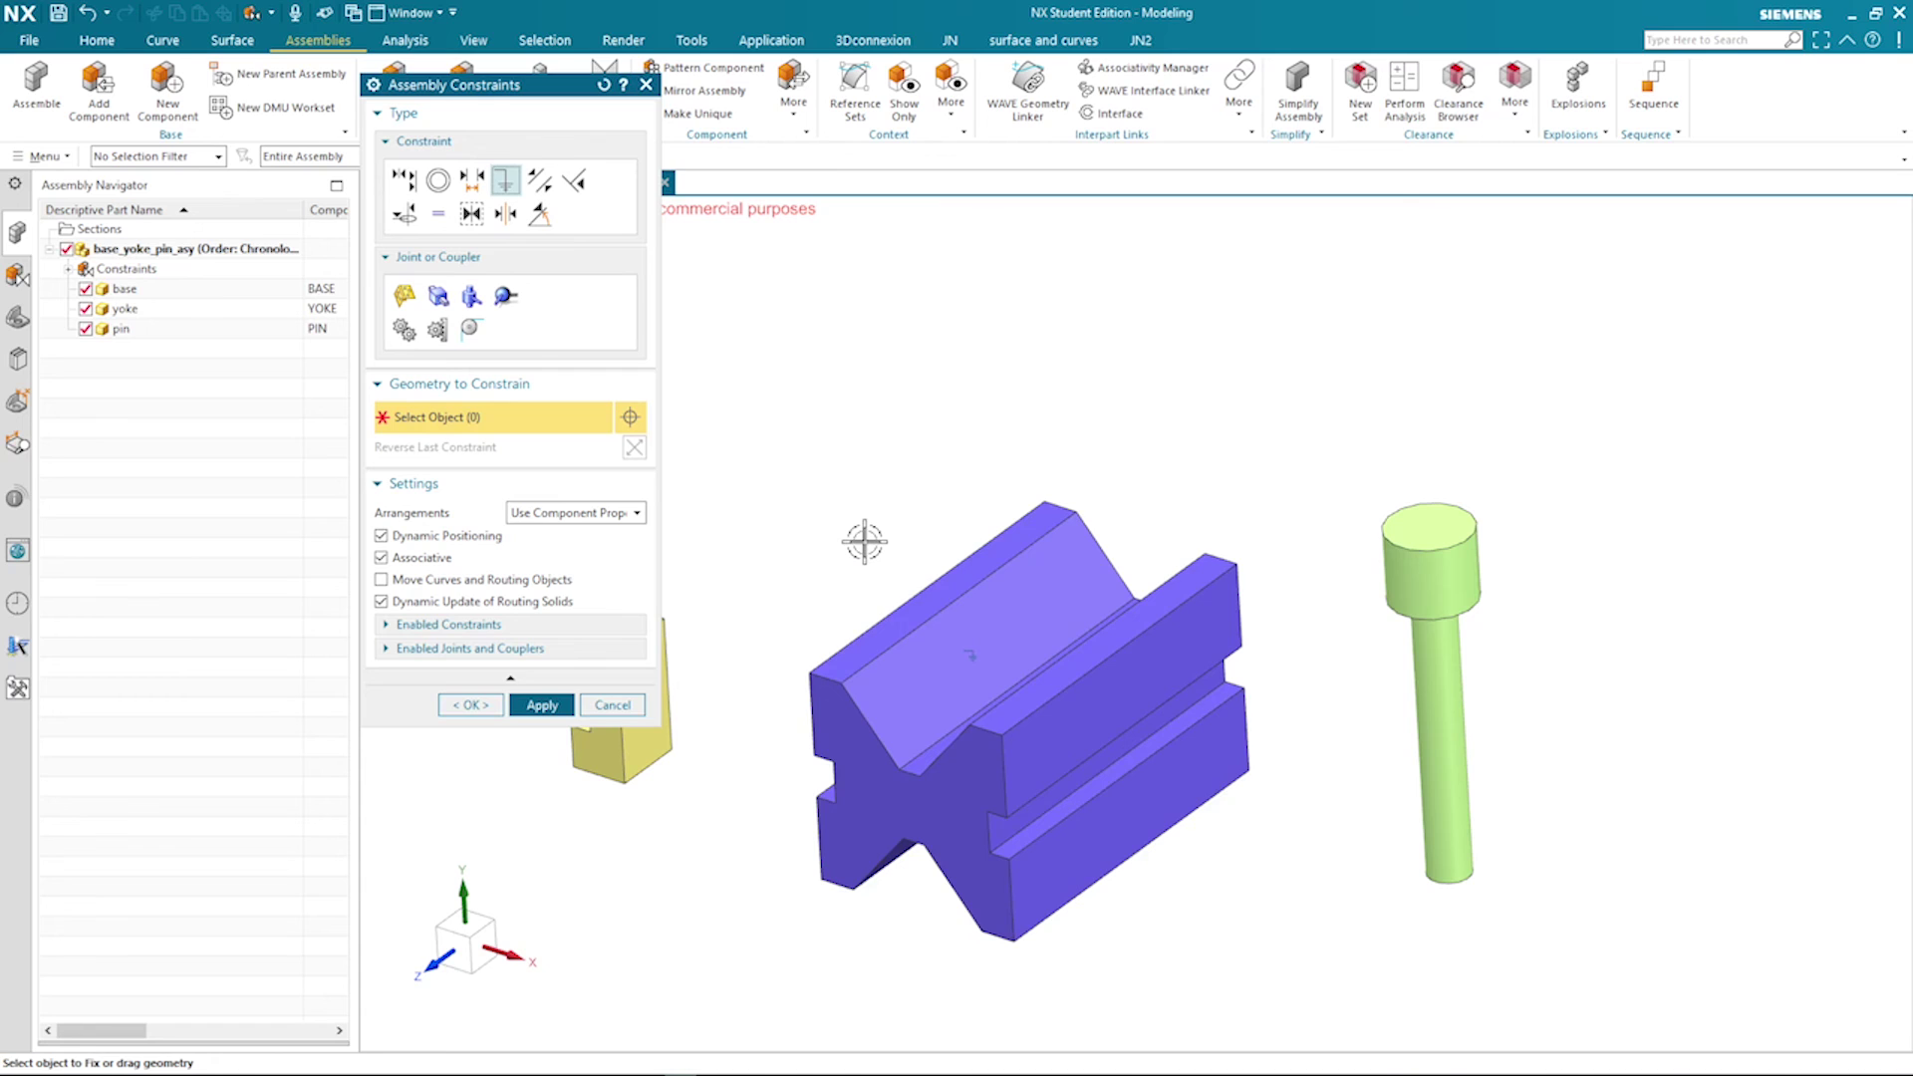
key(Return)
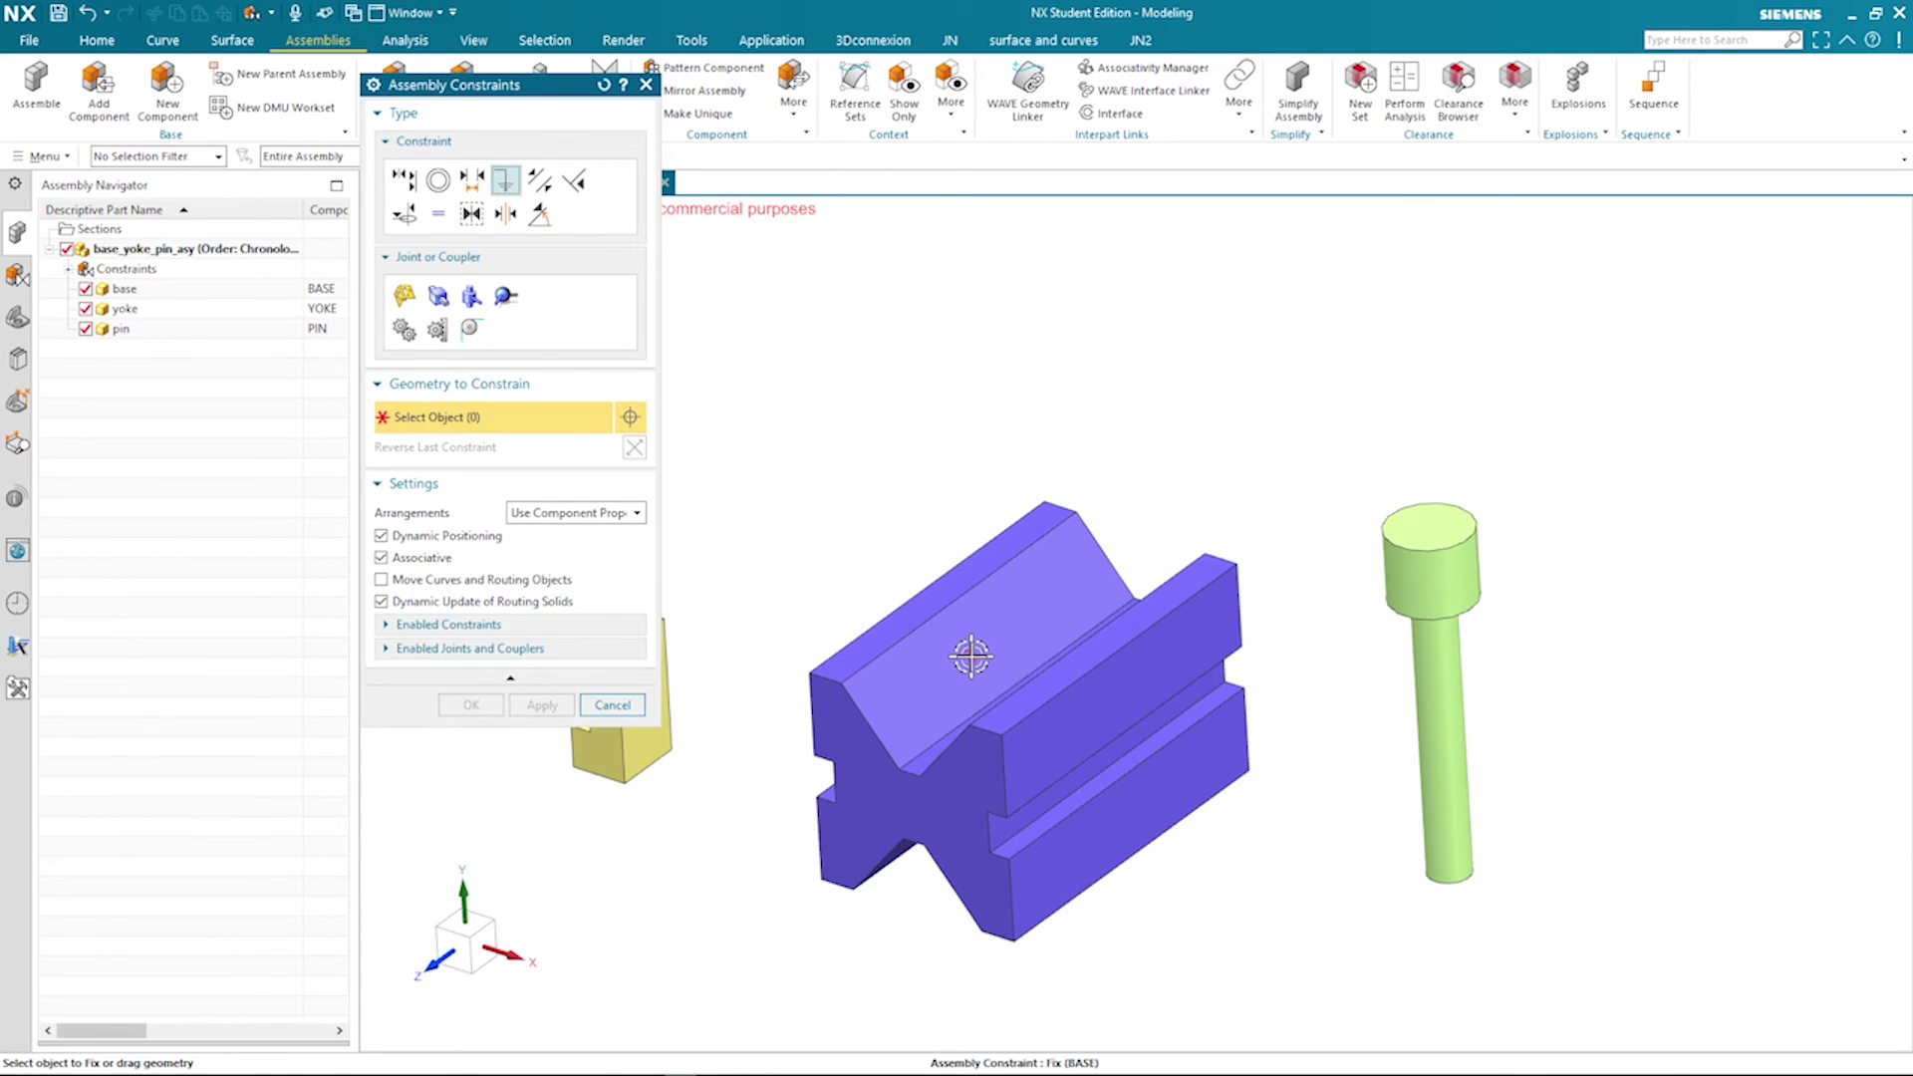
key(ctrl+f)
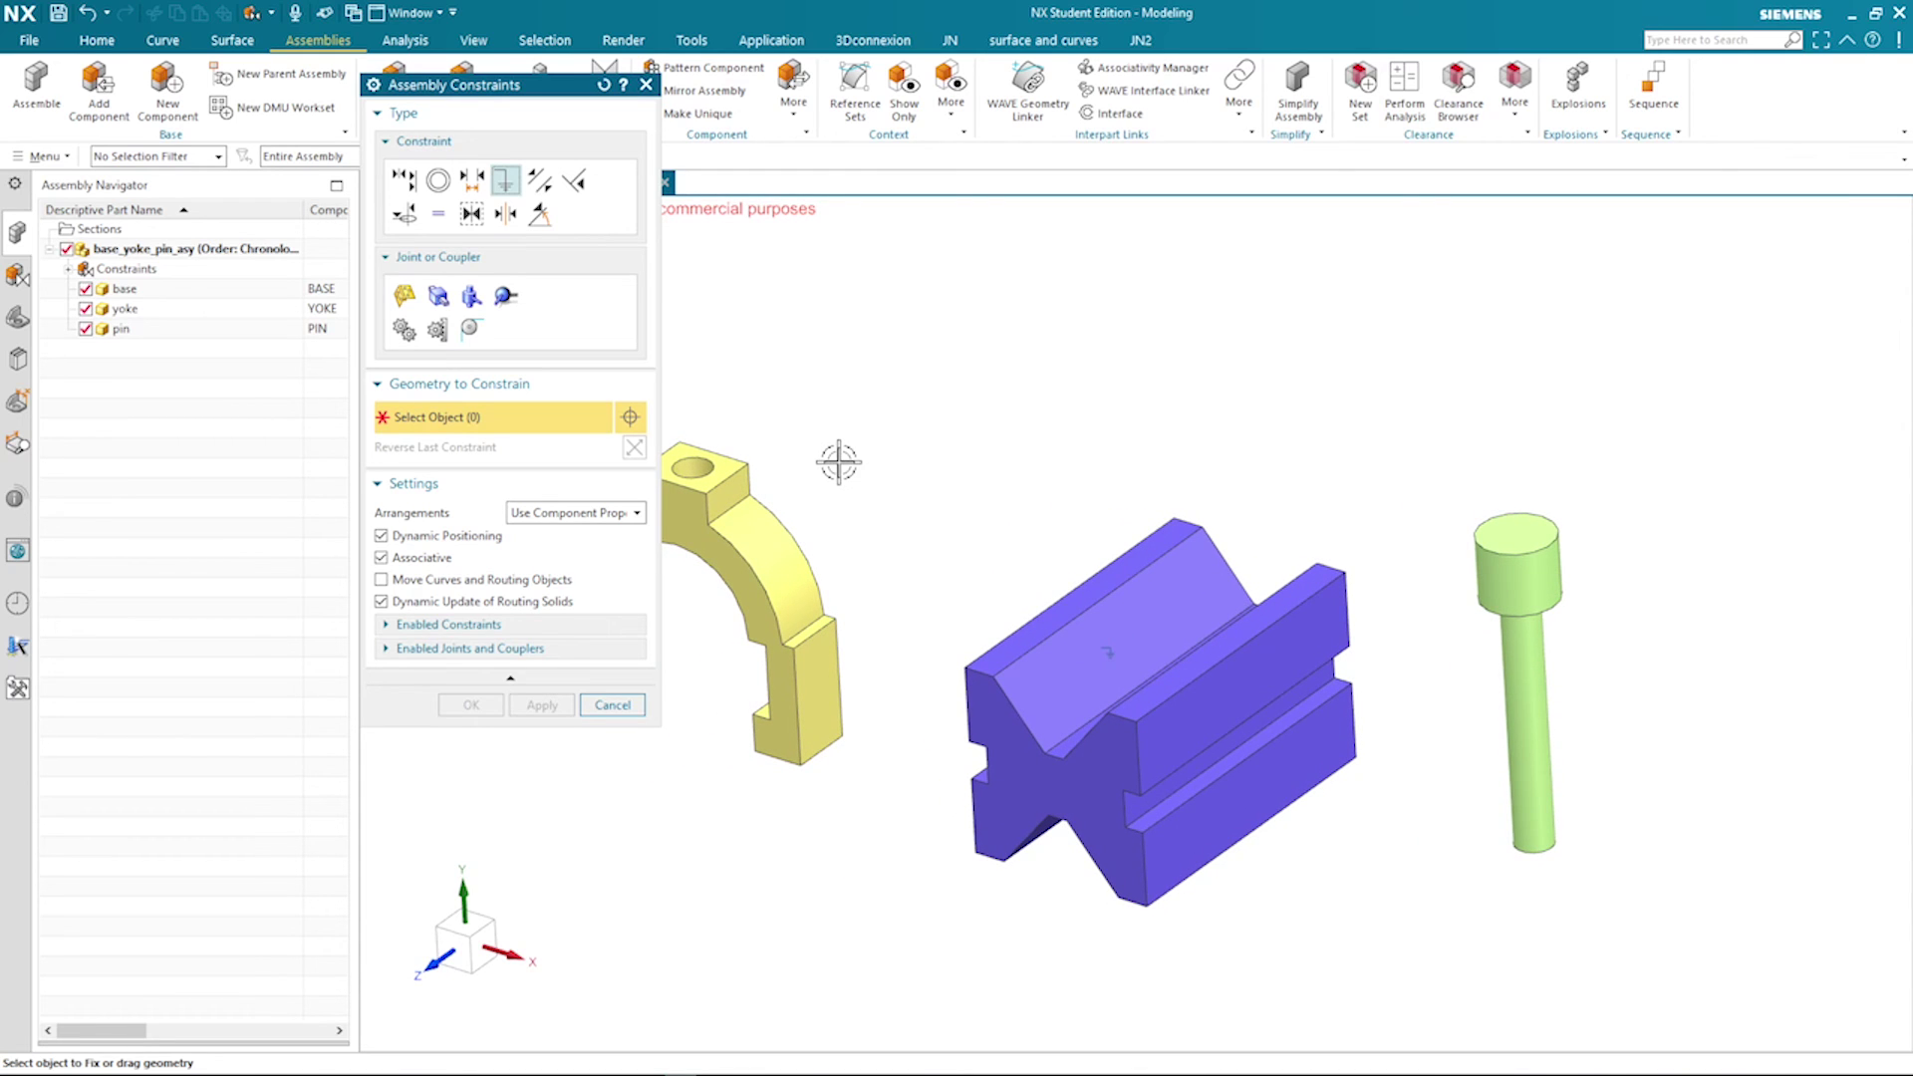
Add a Touch constraint between the yoke's inner foot face and the base's side slot
click(404, 180)
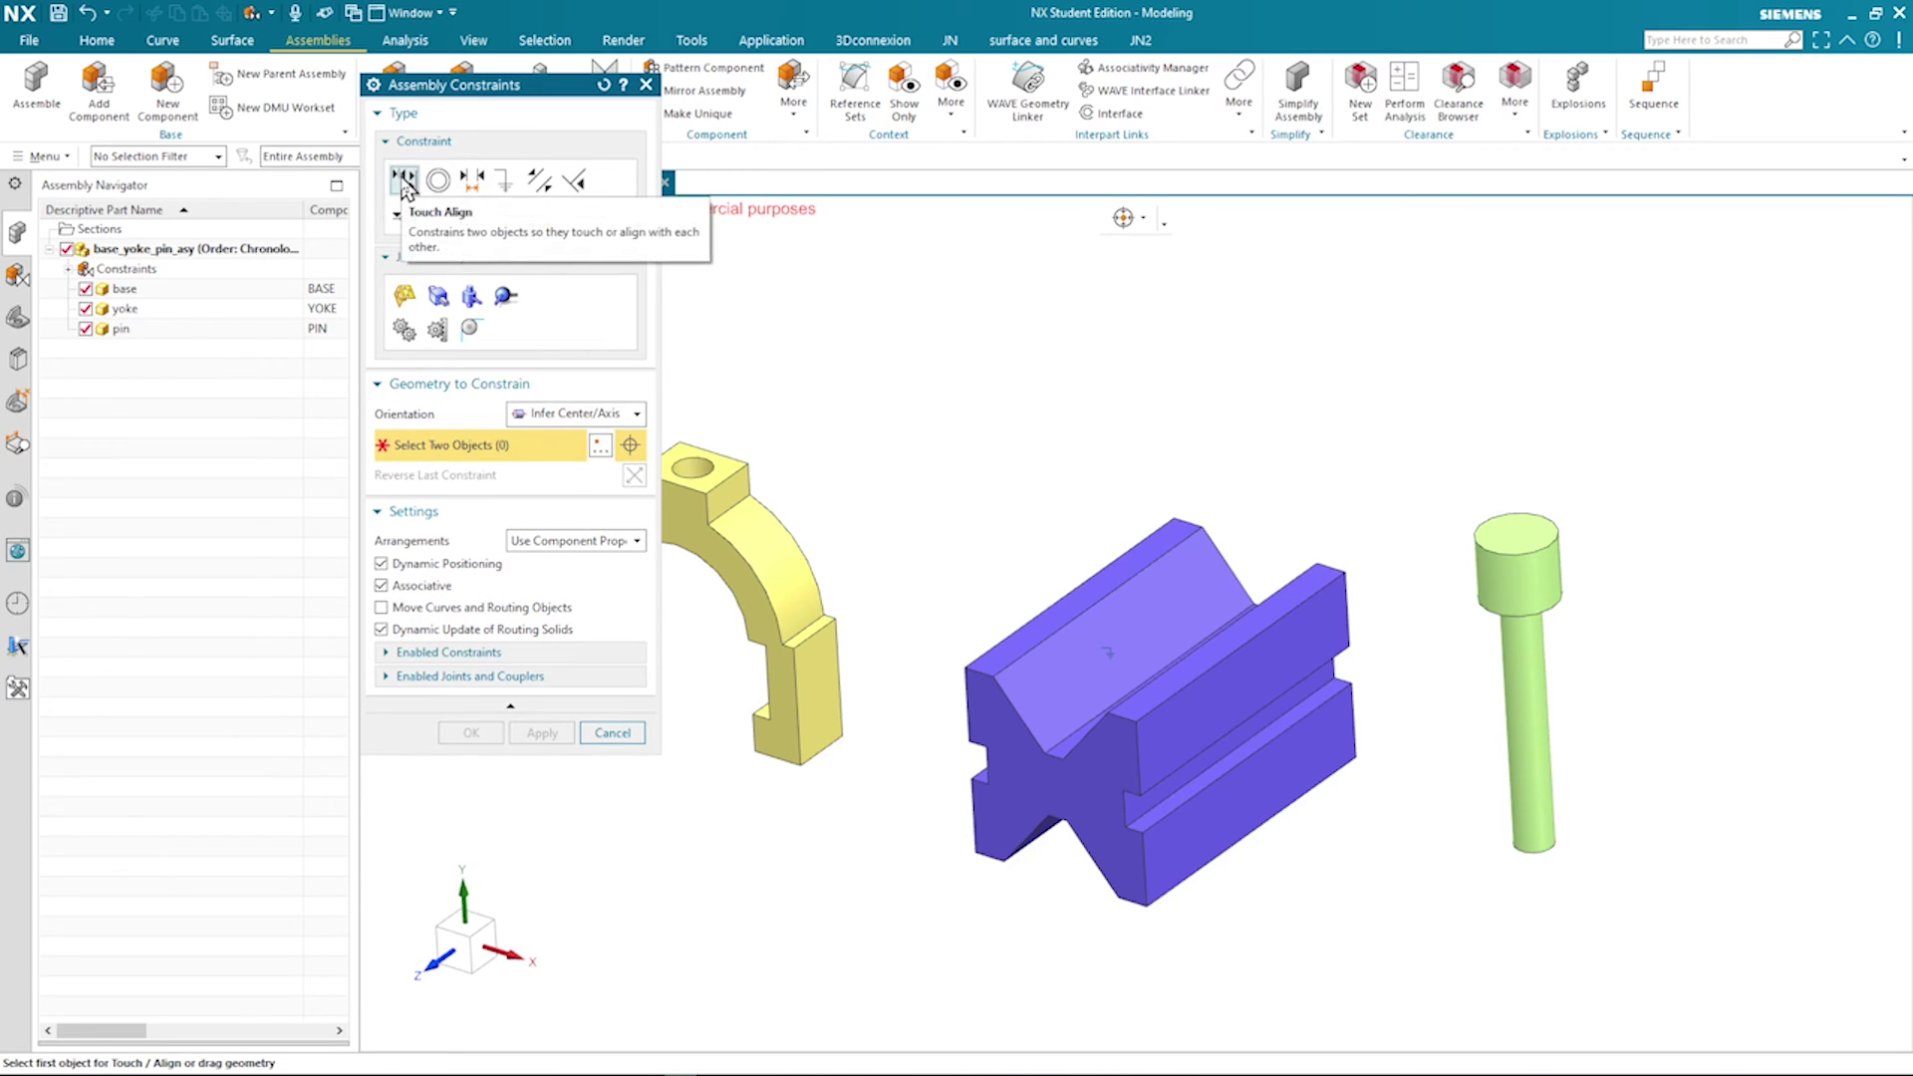
click(636, 413)
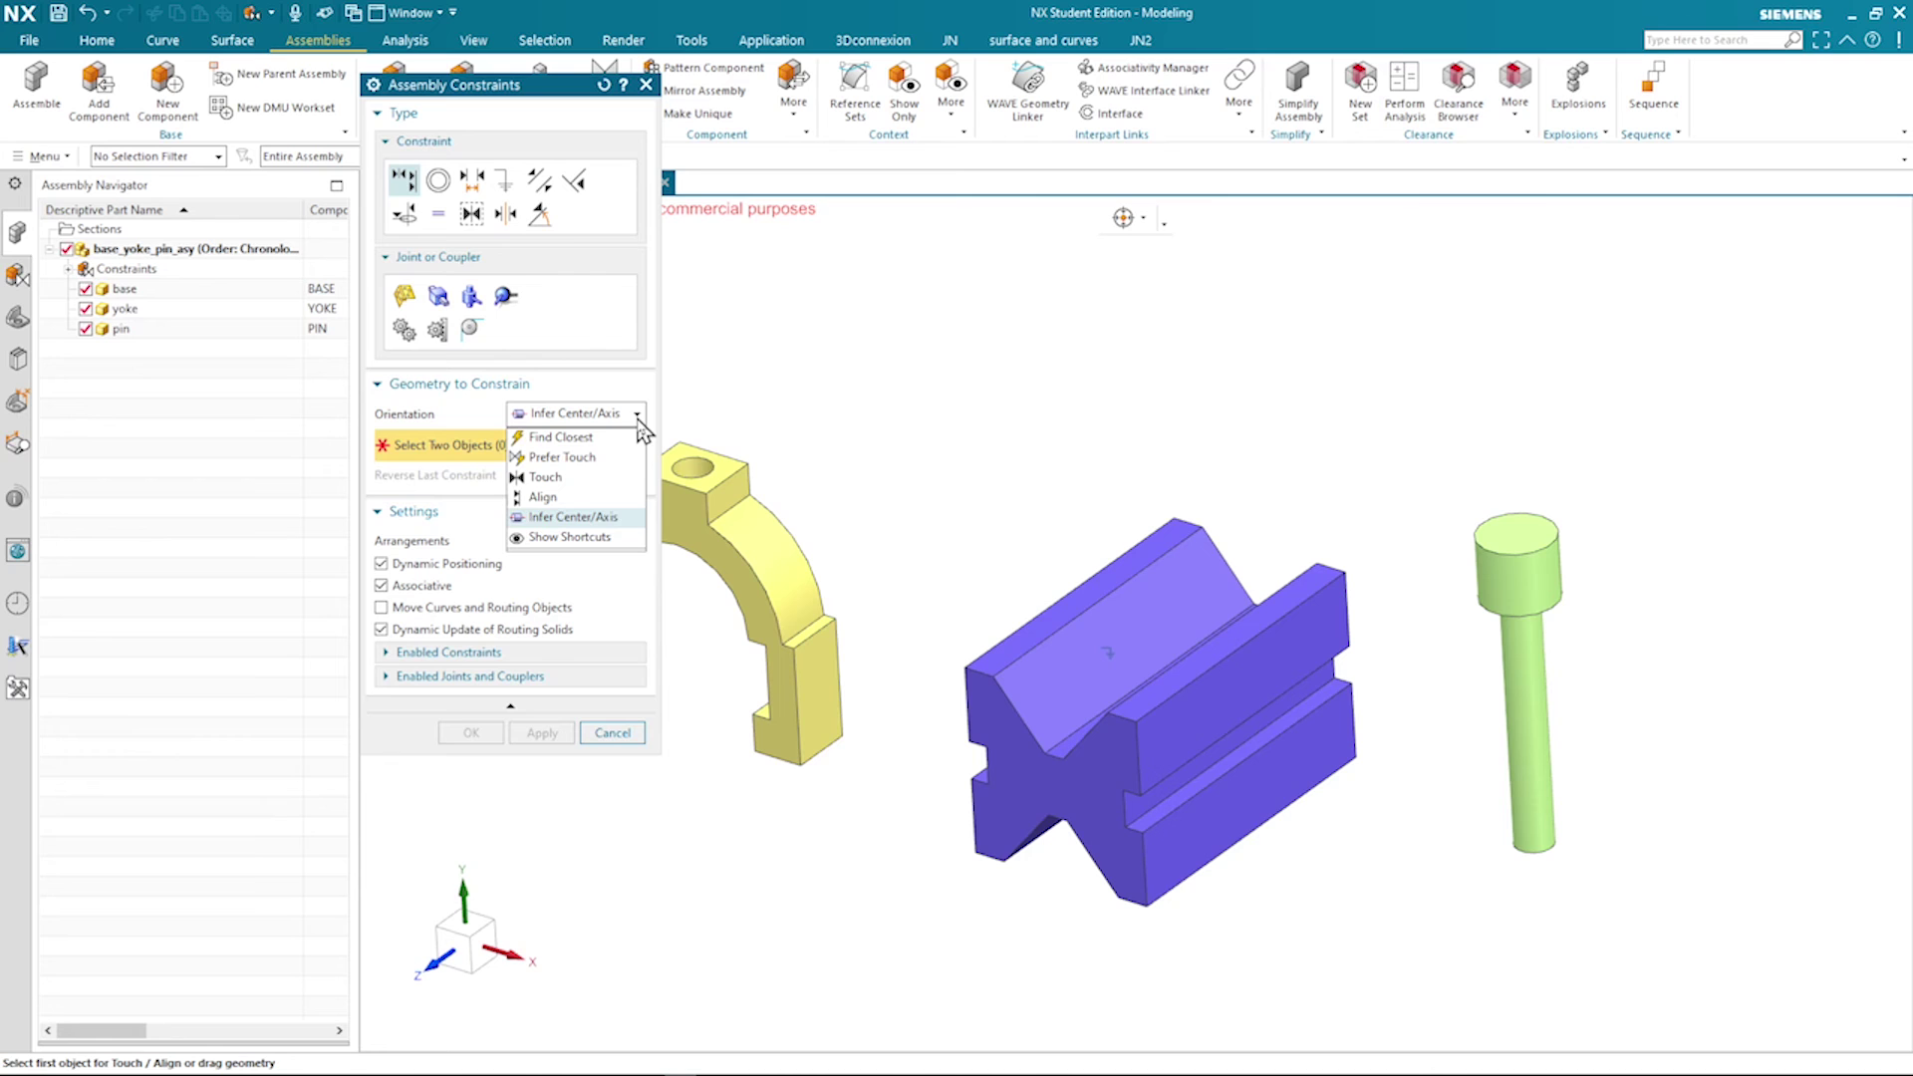
click(546, 477)
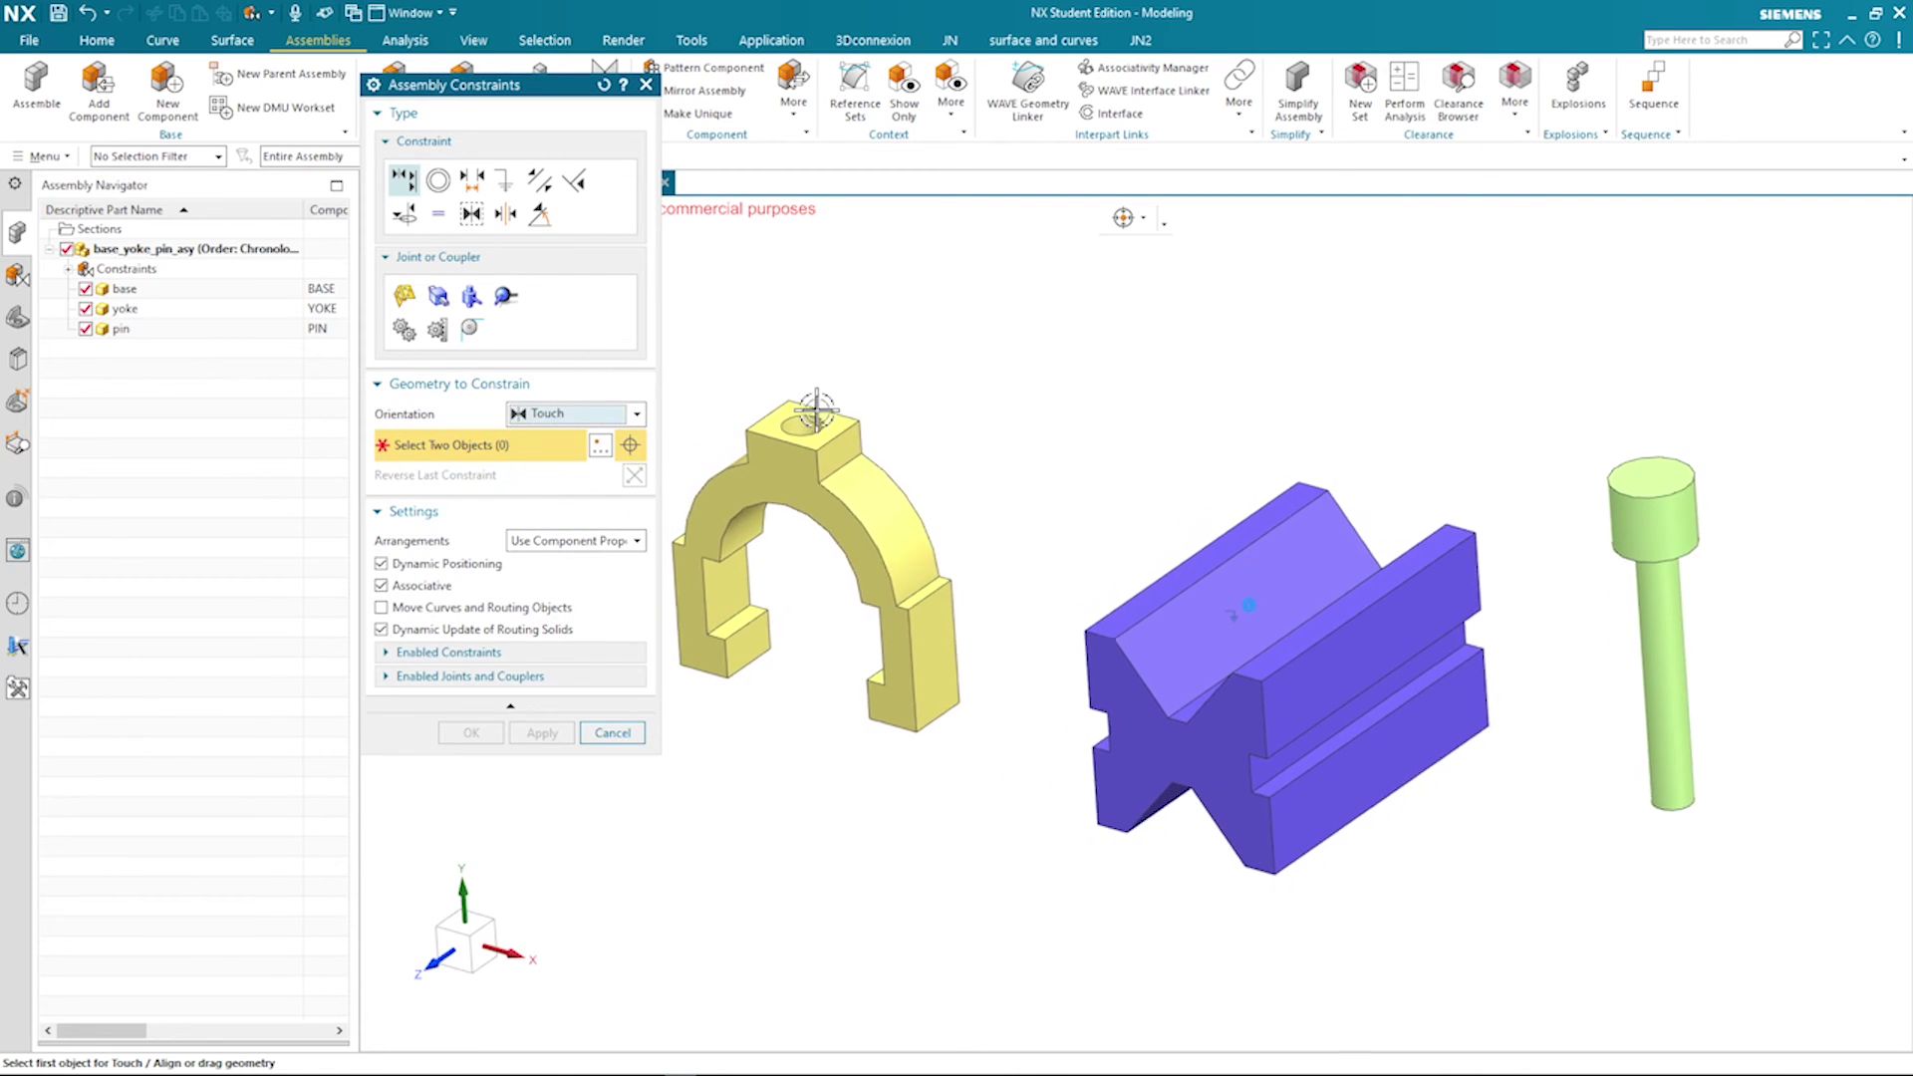
scroll(787, 578, up, 5)
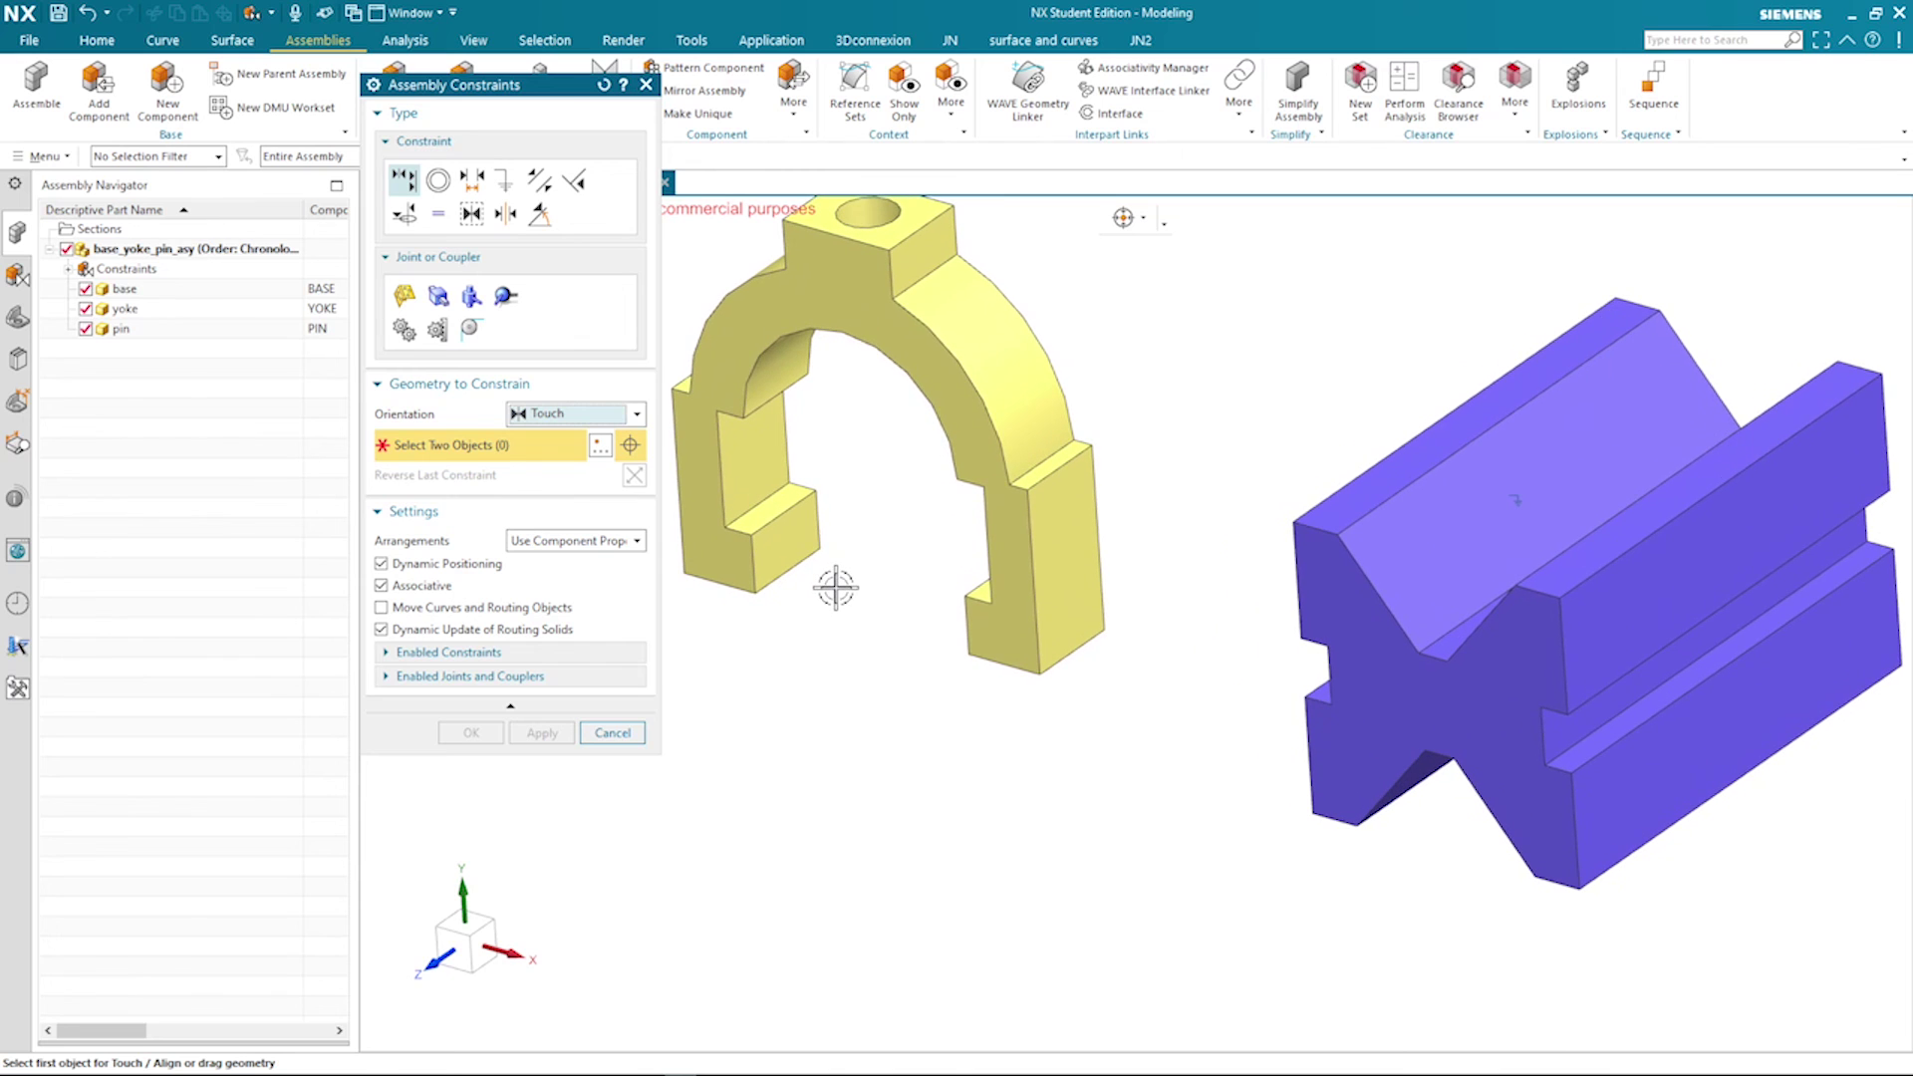
click(775, 548)
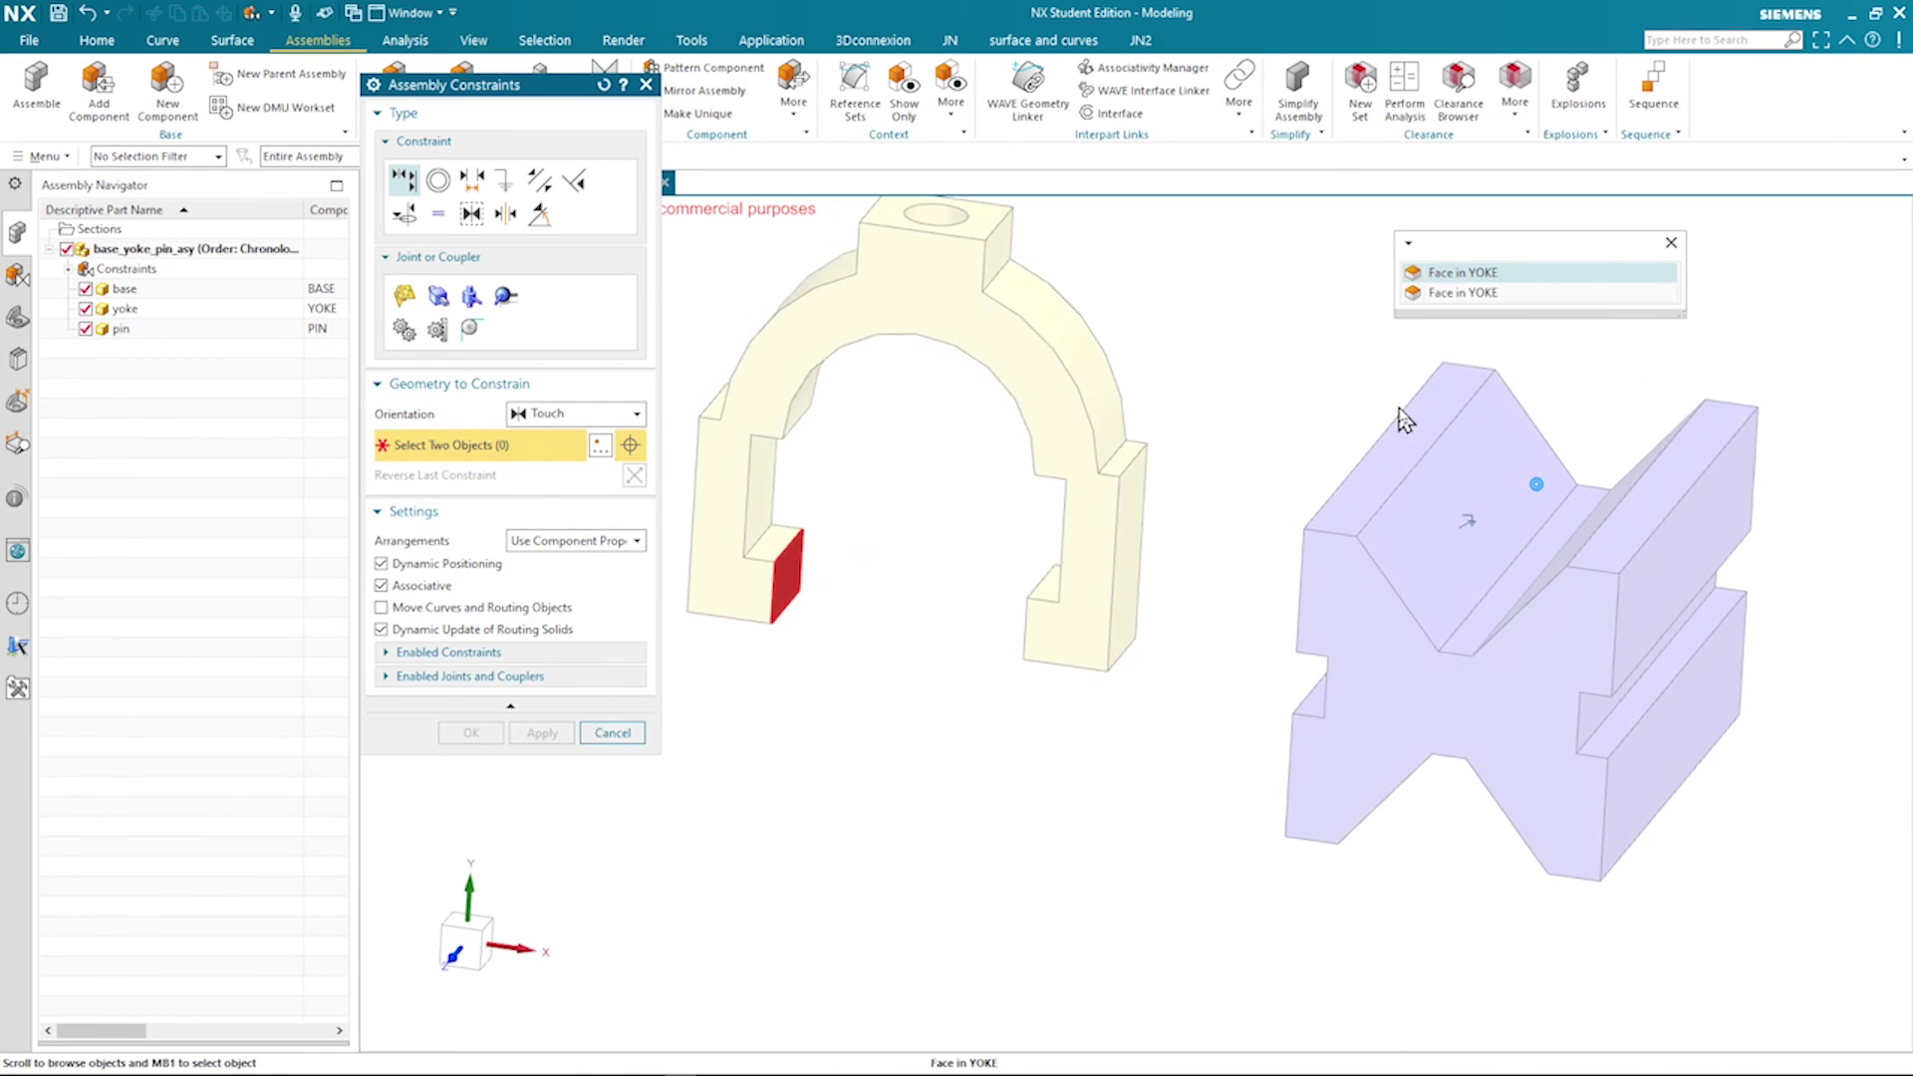
click(1459, 273)
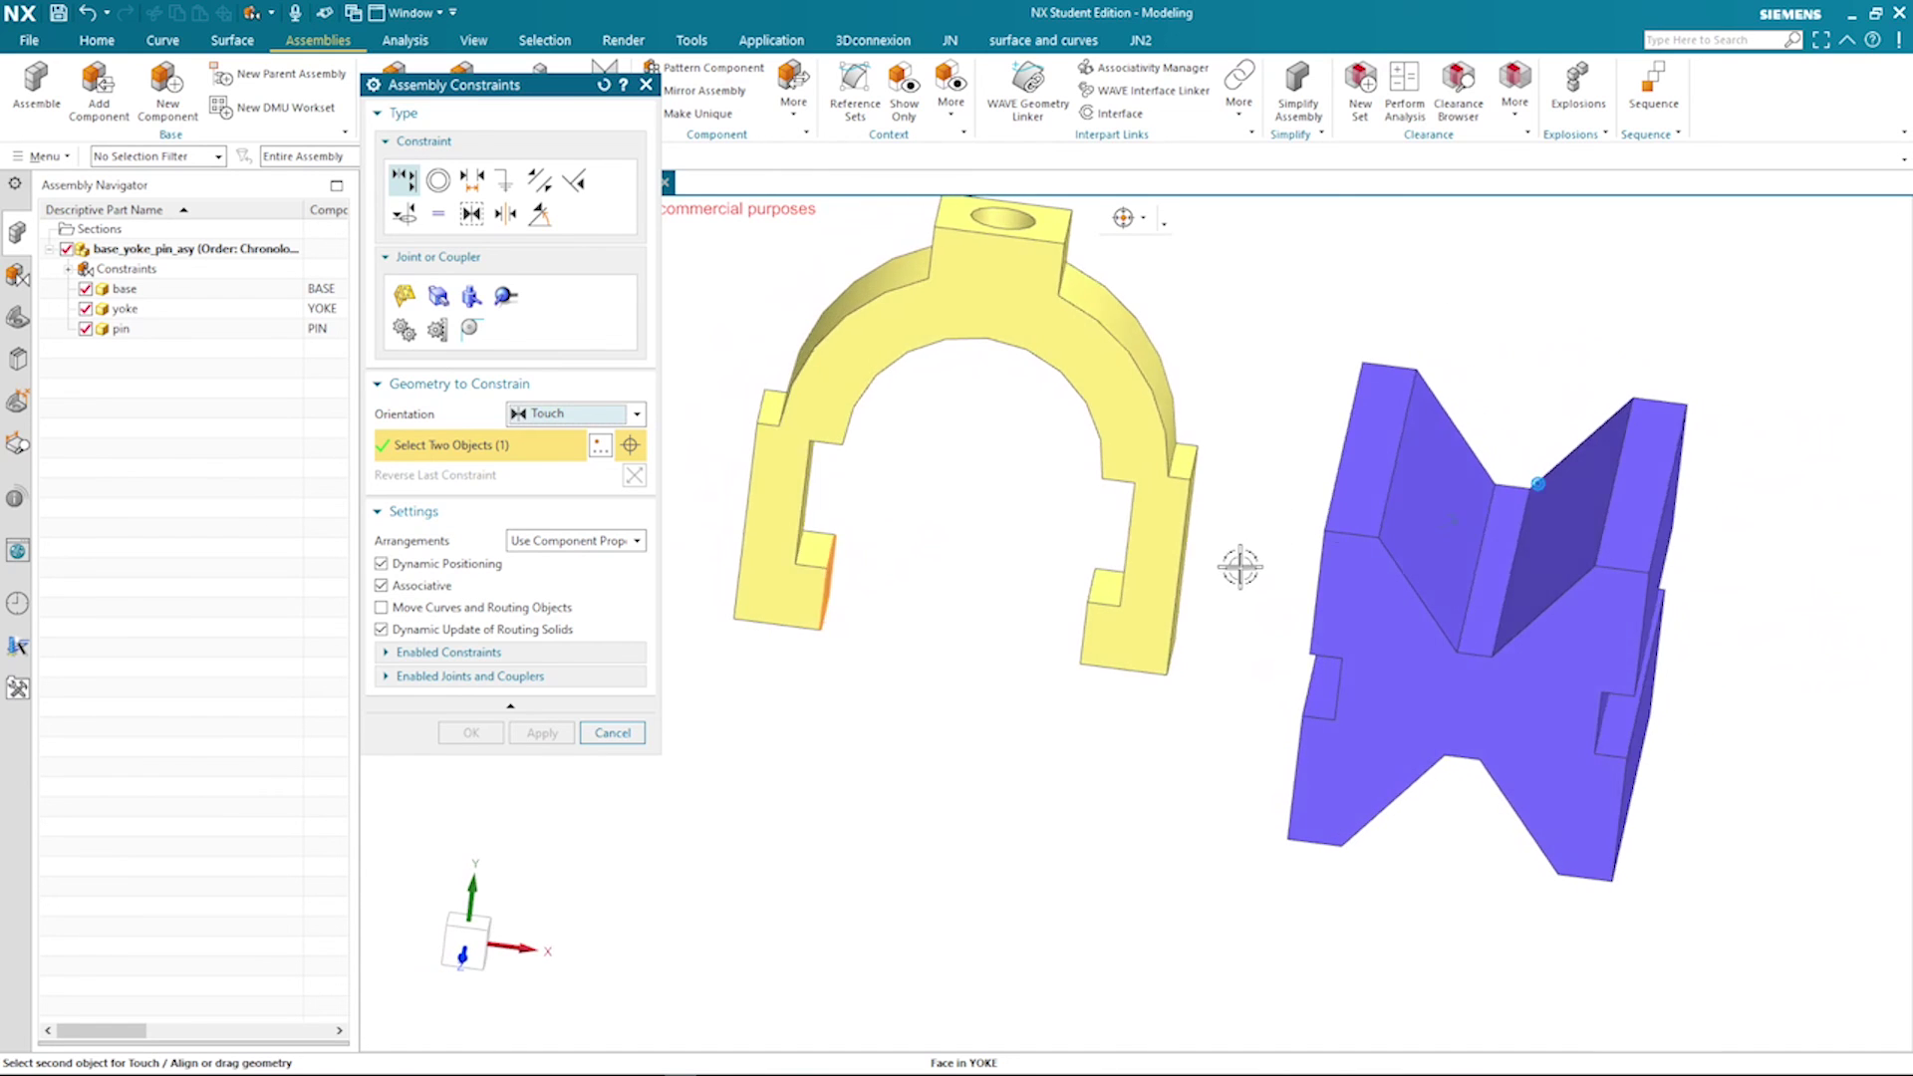
middle_drag(1239, 567, 1324, 683)
click(1350, 677)
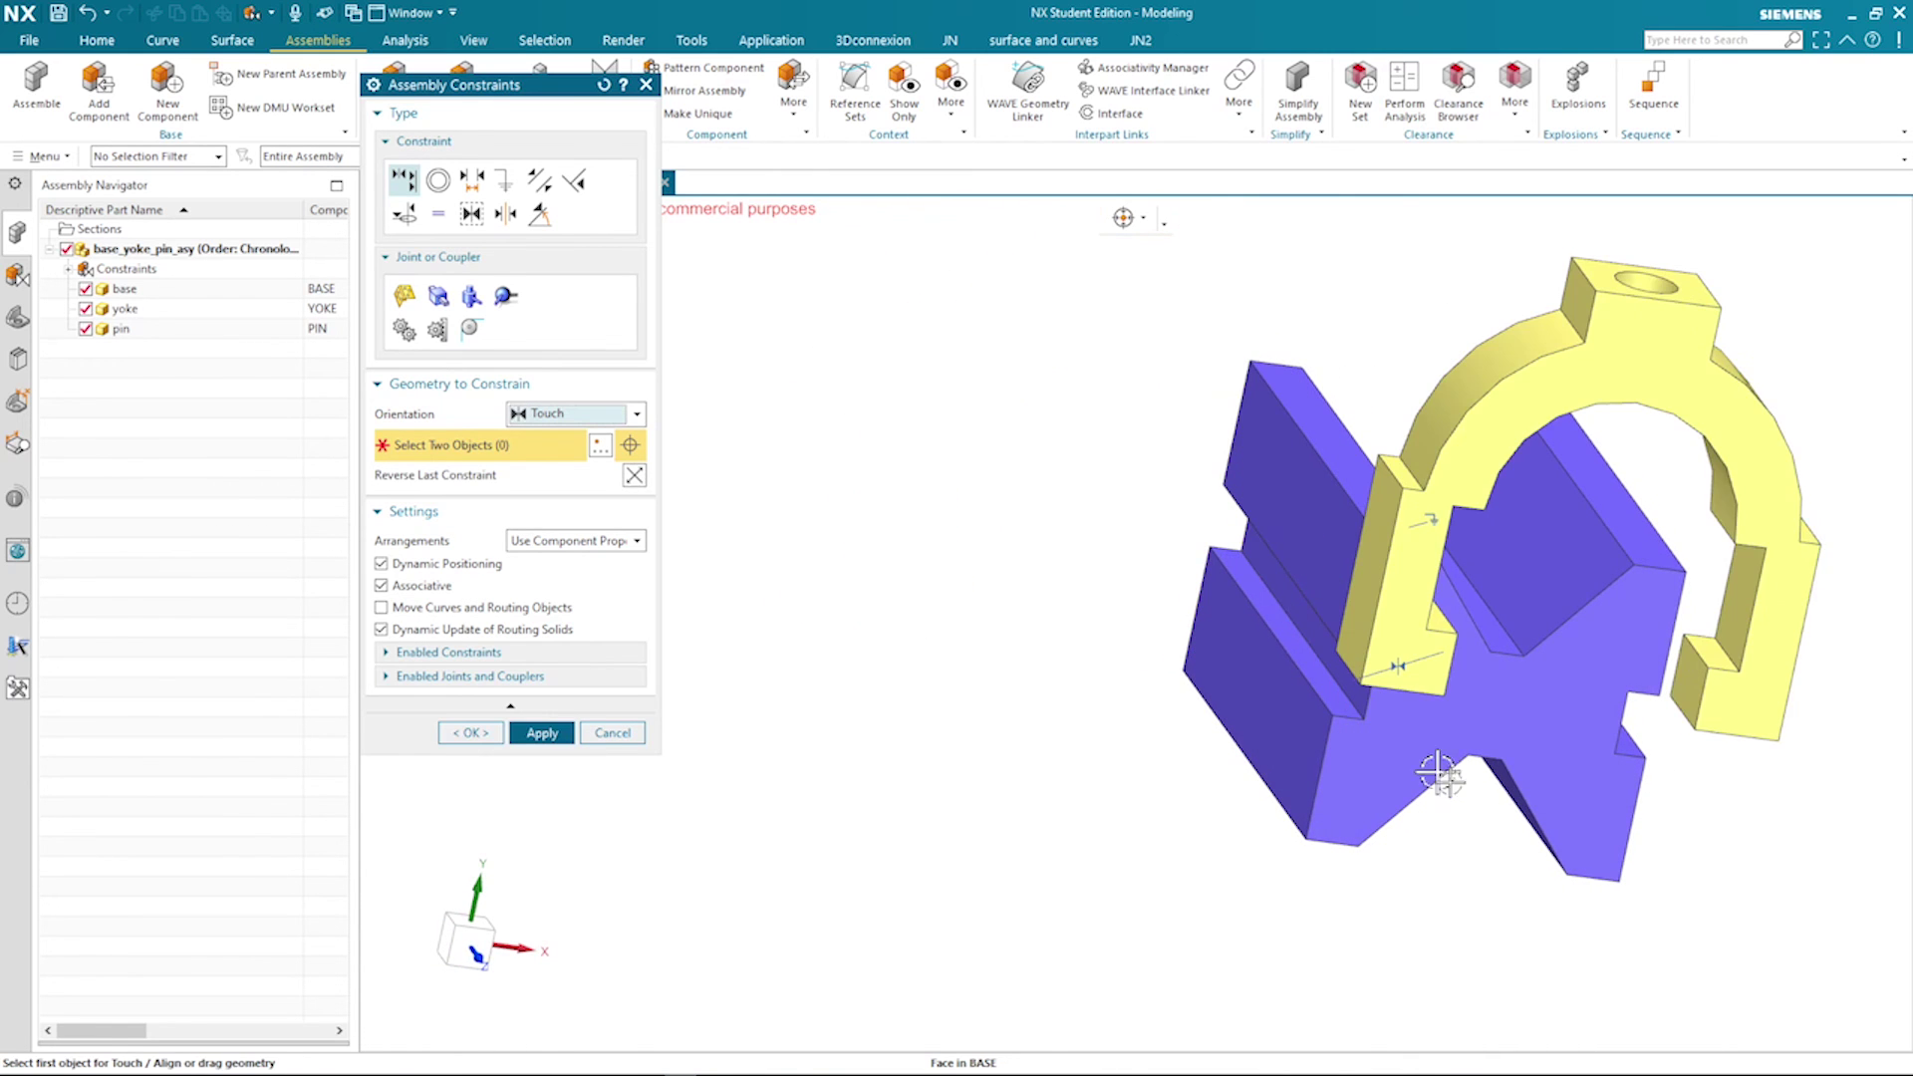
click(542, 732)
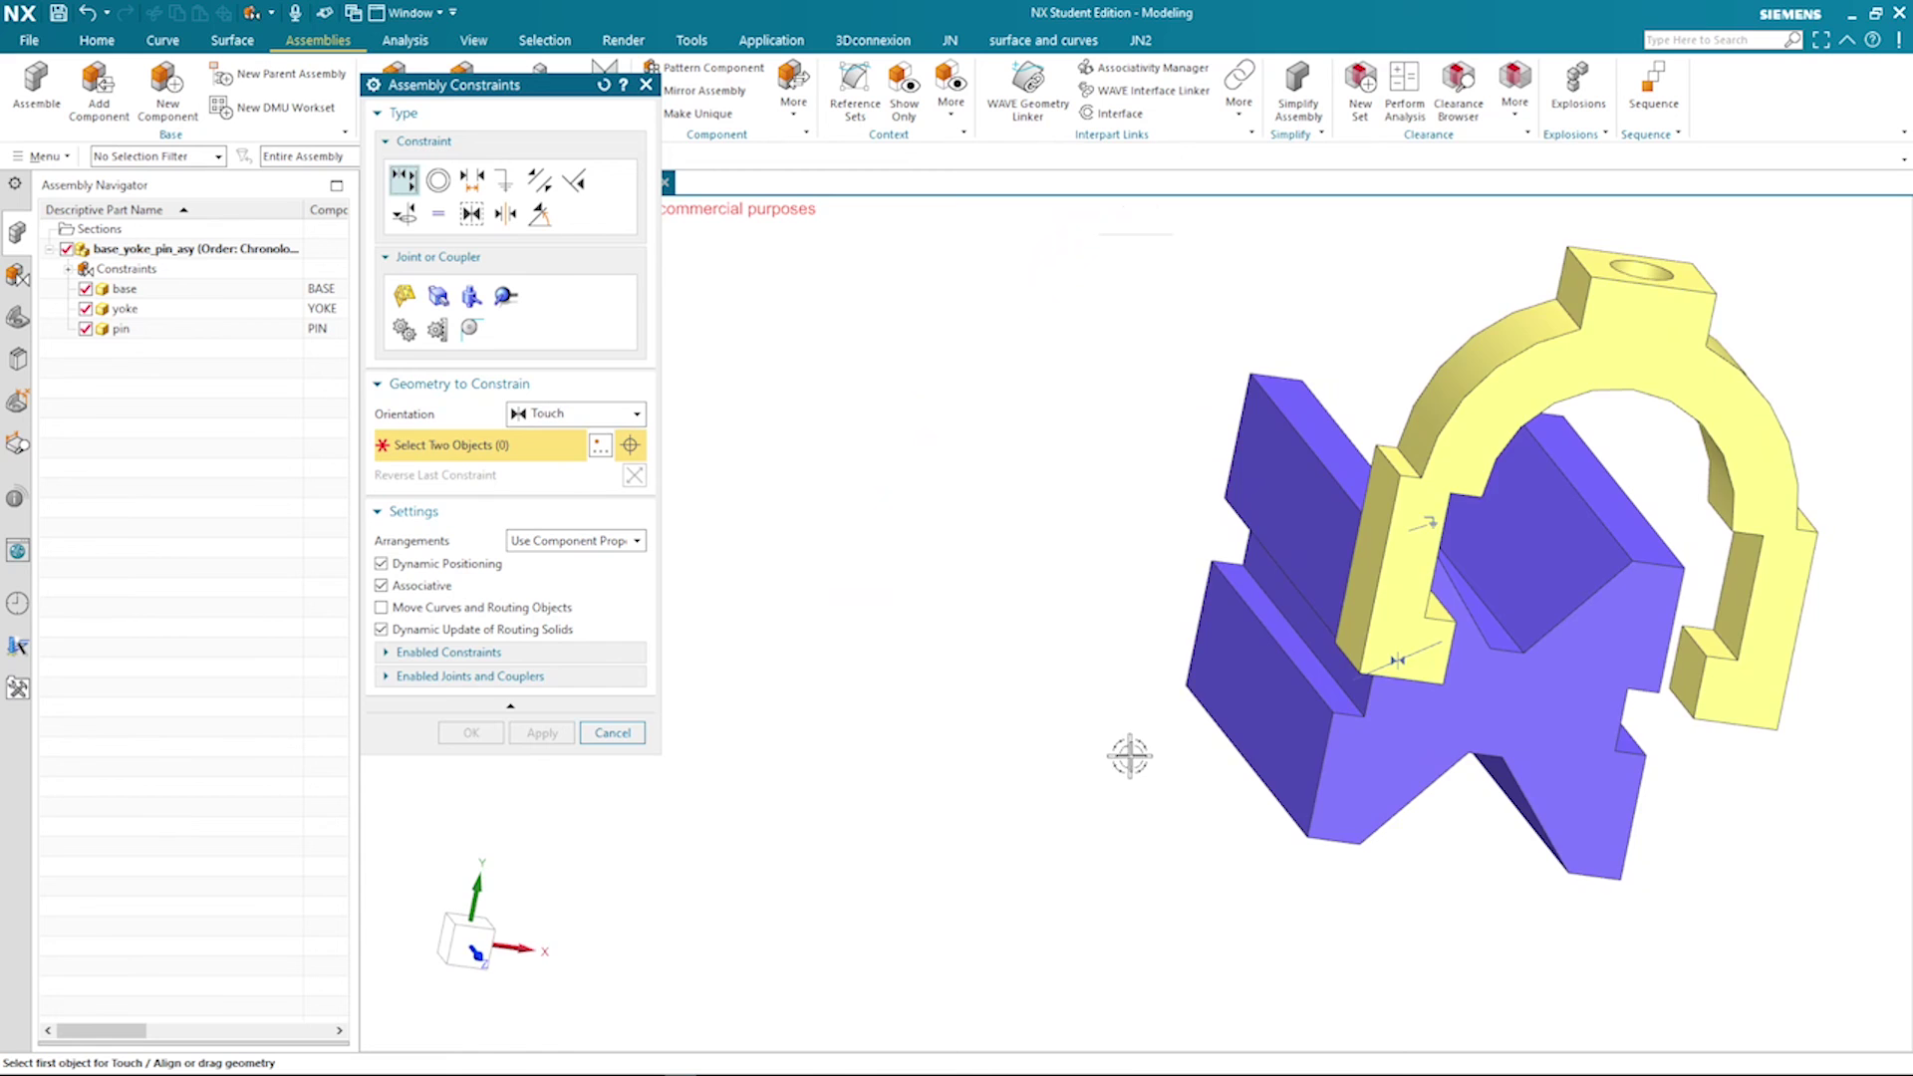
Touch the yoke's other foot face against the base and close the constraints dialog
key(F8)
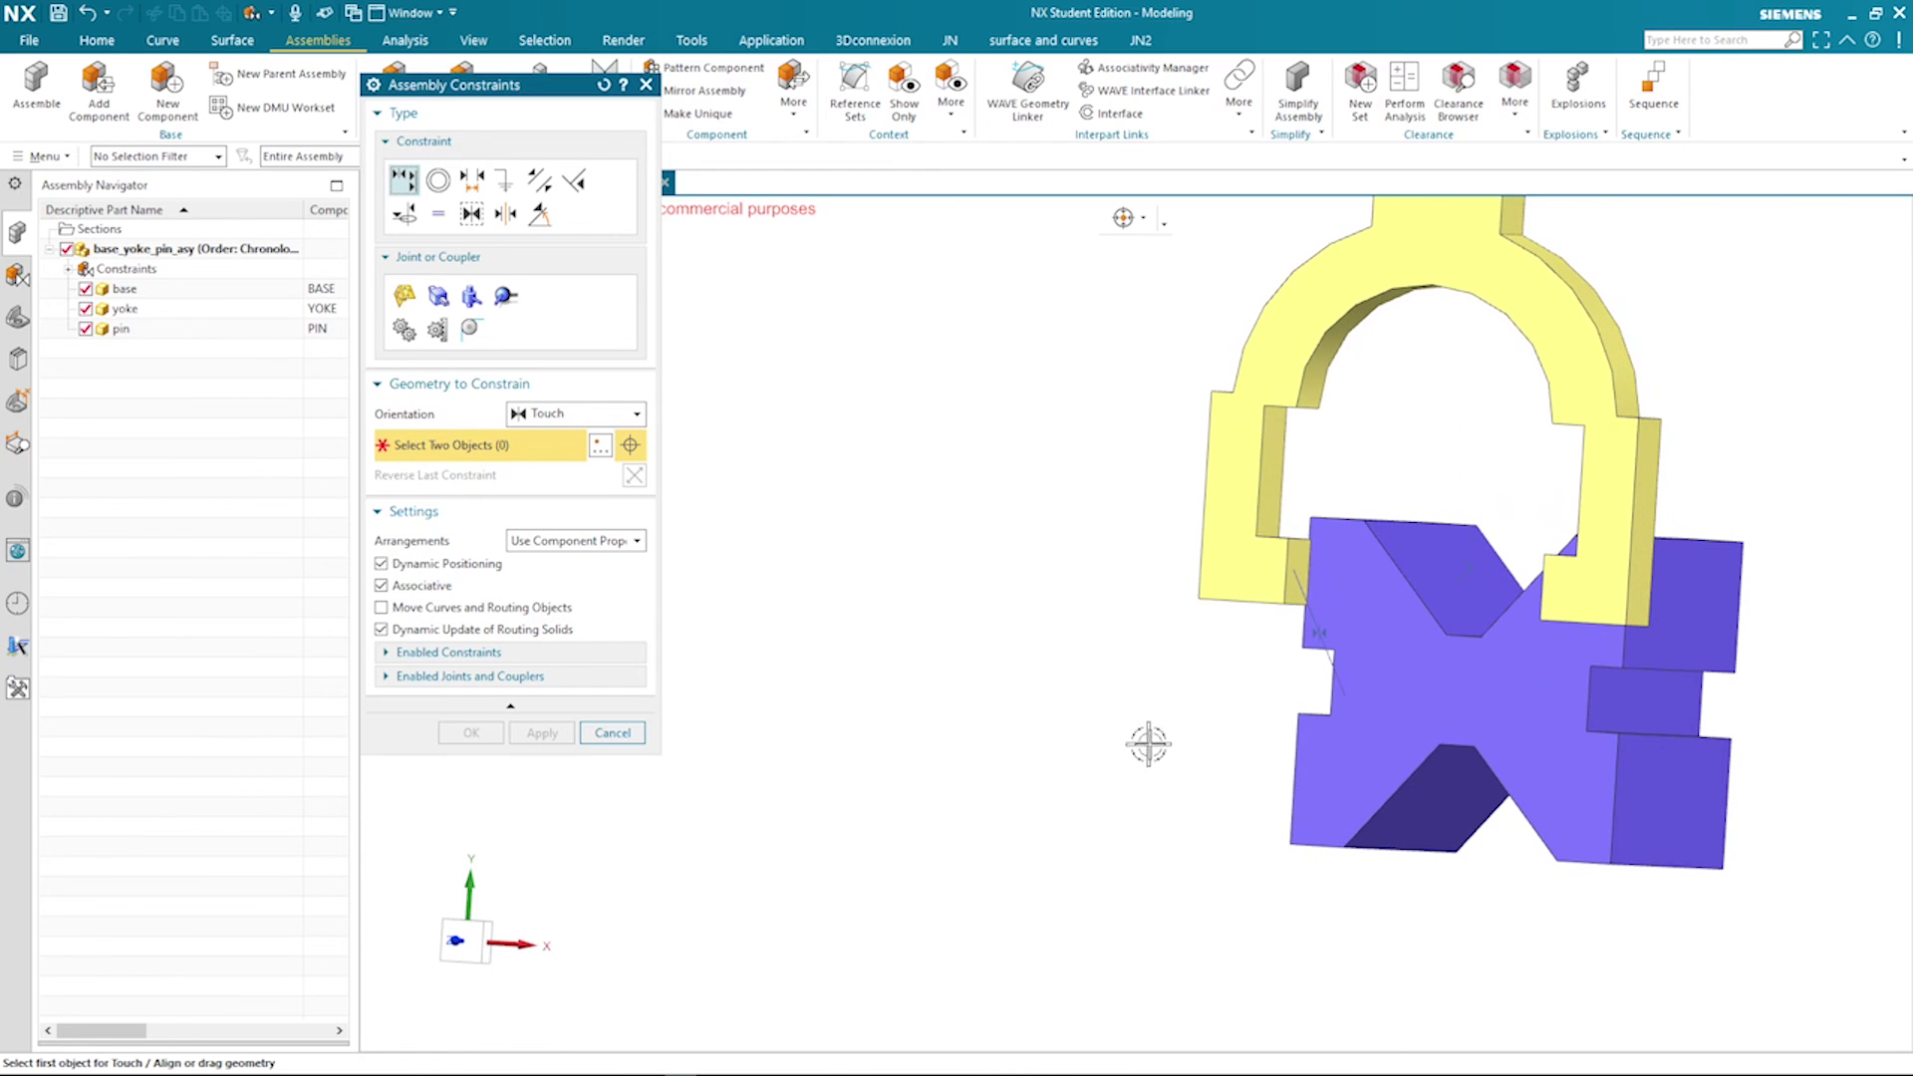
scroll(1196, 717, up, 5)
click(1315, 561)
middle_drag(1332, 661, 1453, 735)
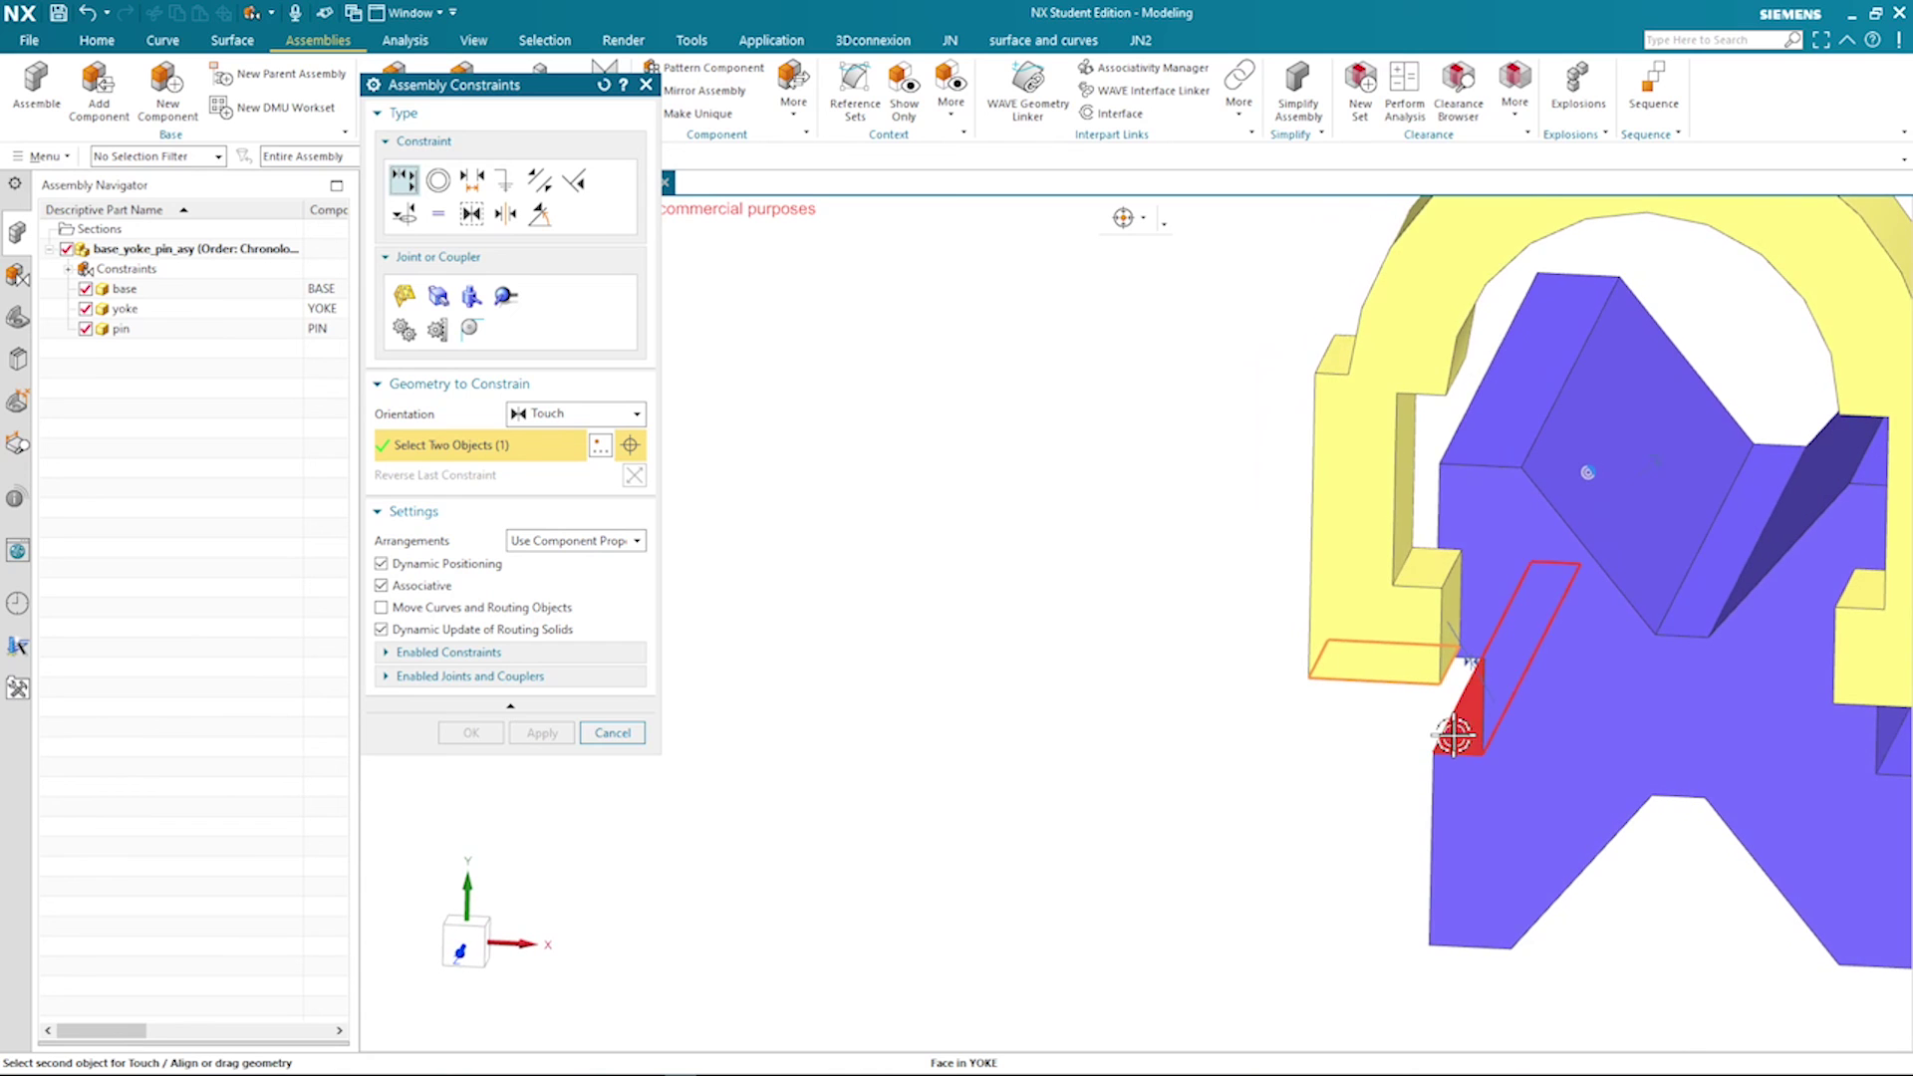
click(1454, 735)
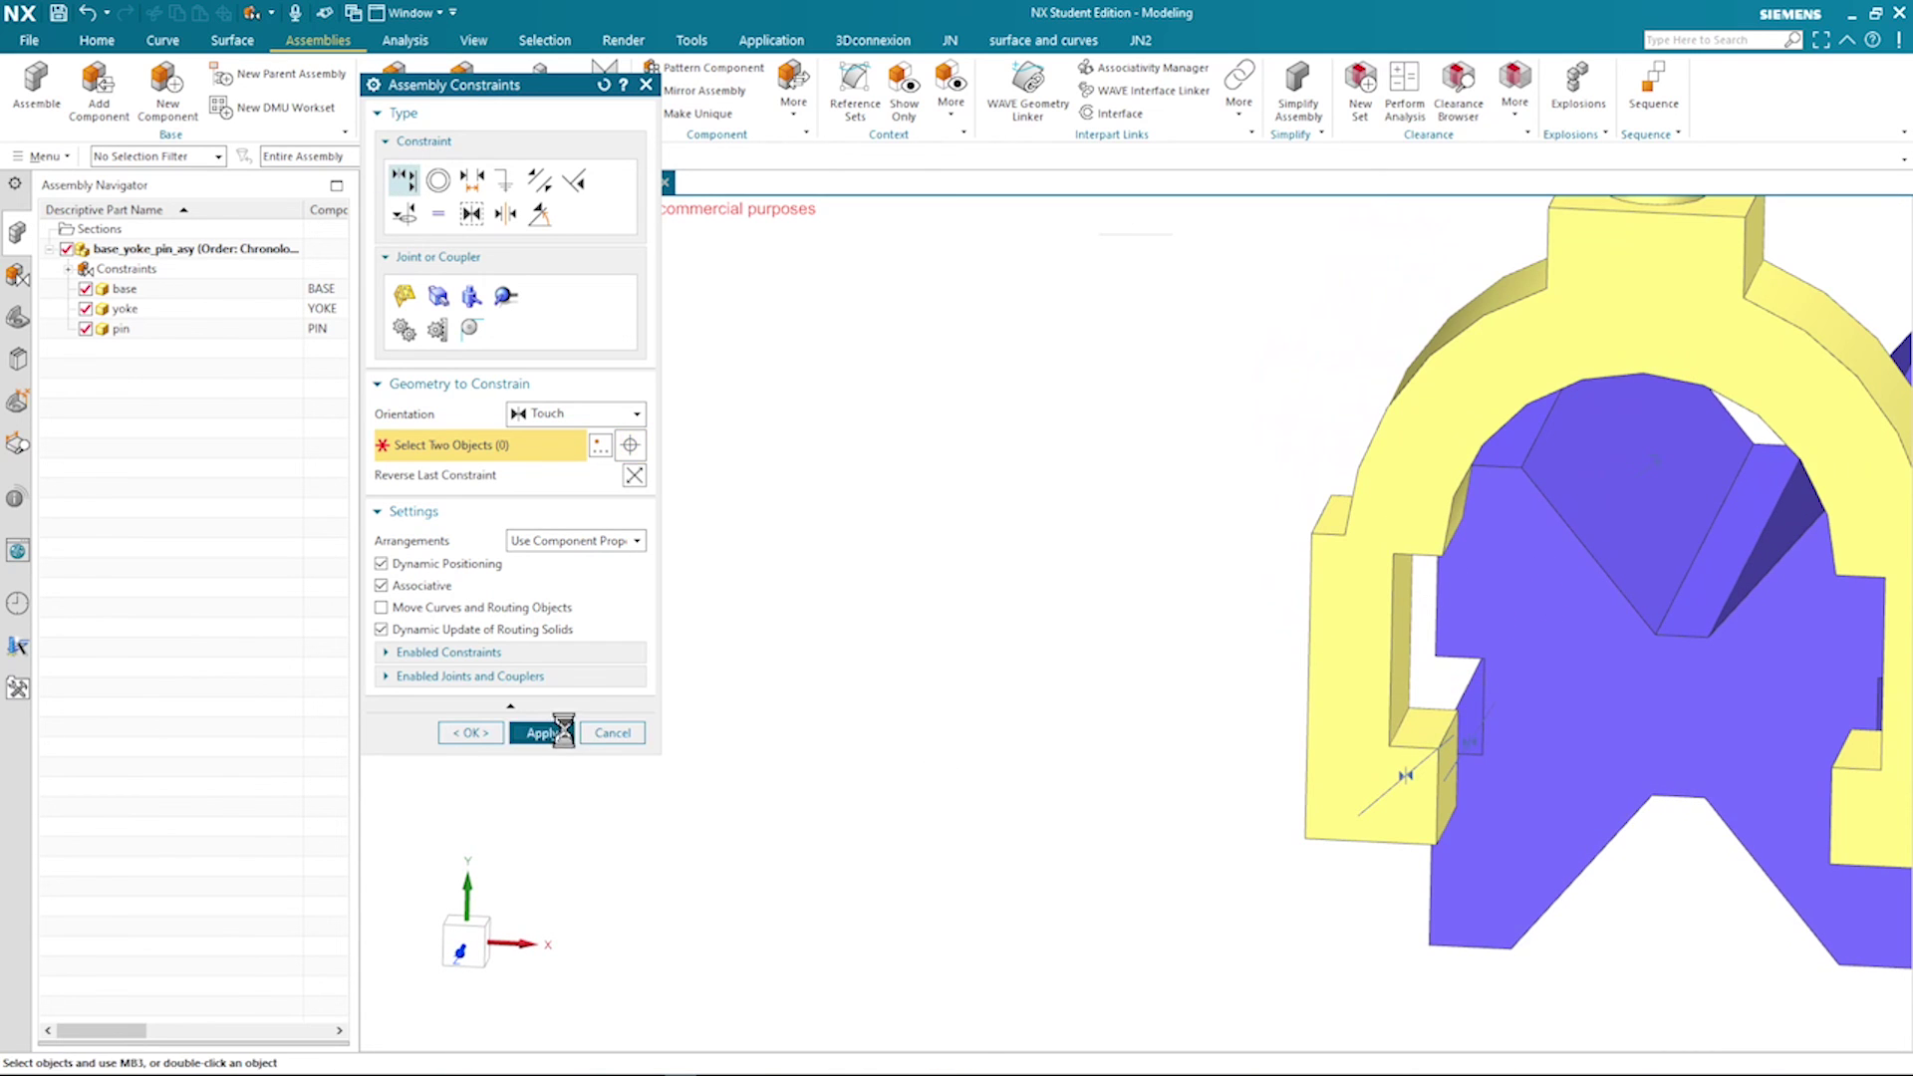
click(617, 732)
scroll(913, 701, down, 2)
mouse_move(913, 700)
middle_down()
mouse_move(907, 684)
mouse_move(947, 670)
mouse_move(922, 671)
middle_up()
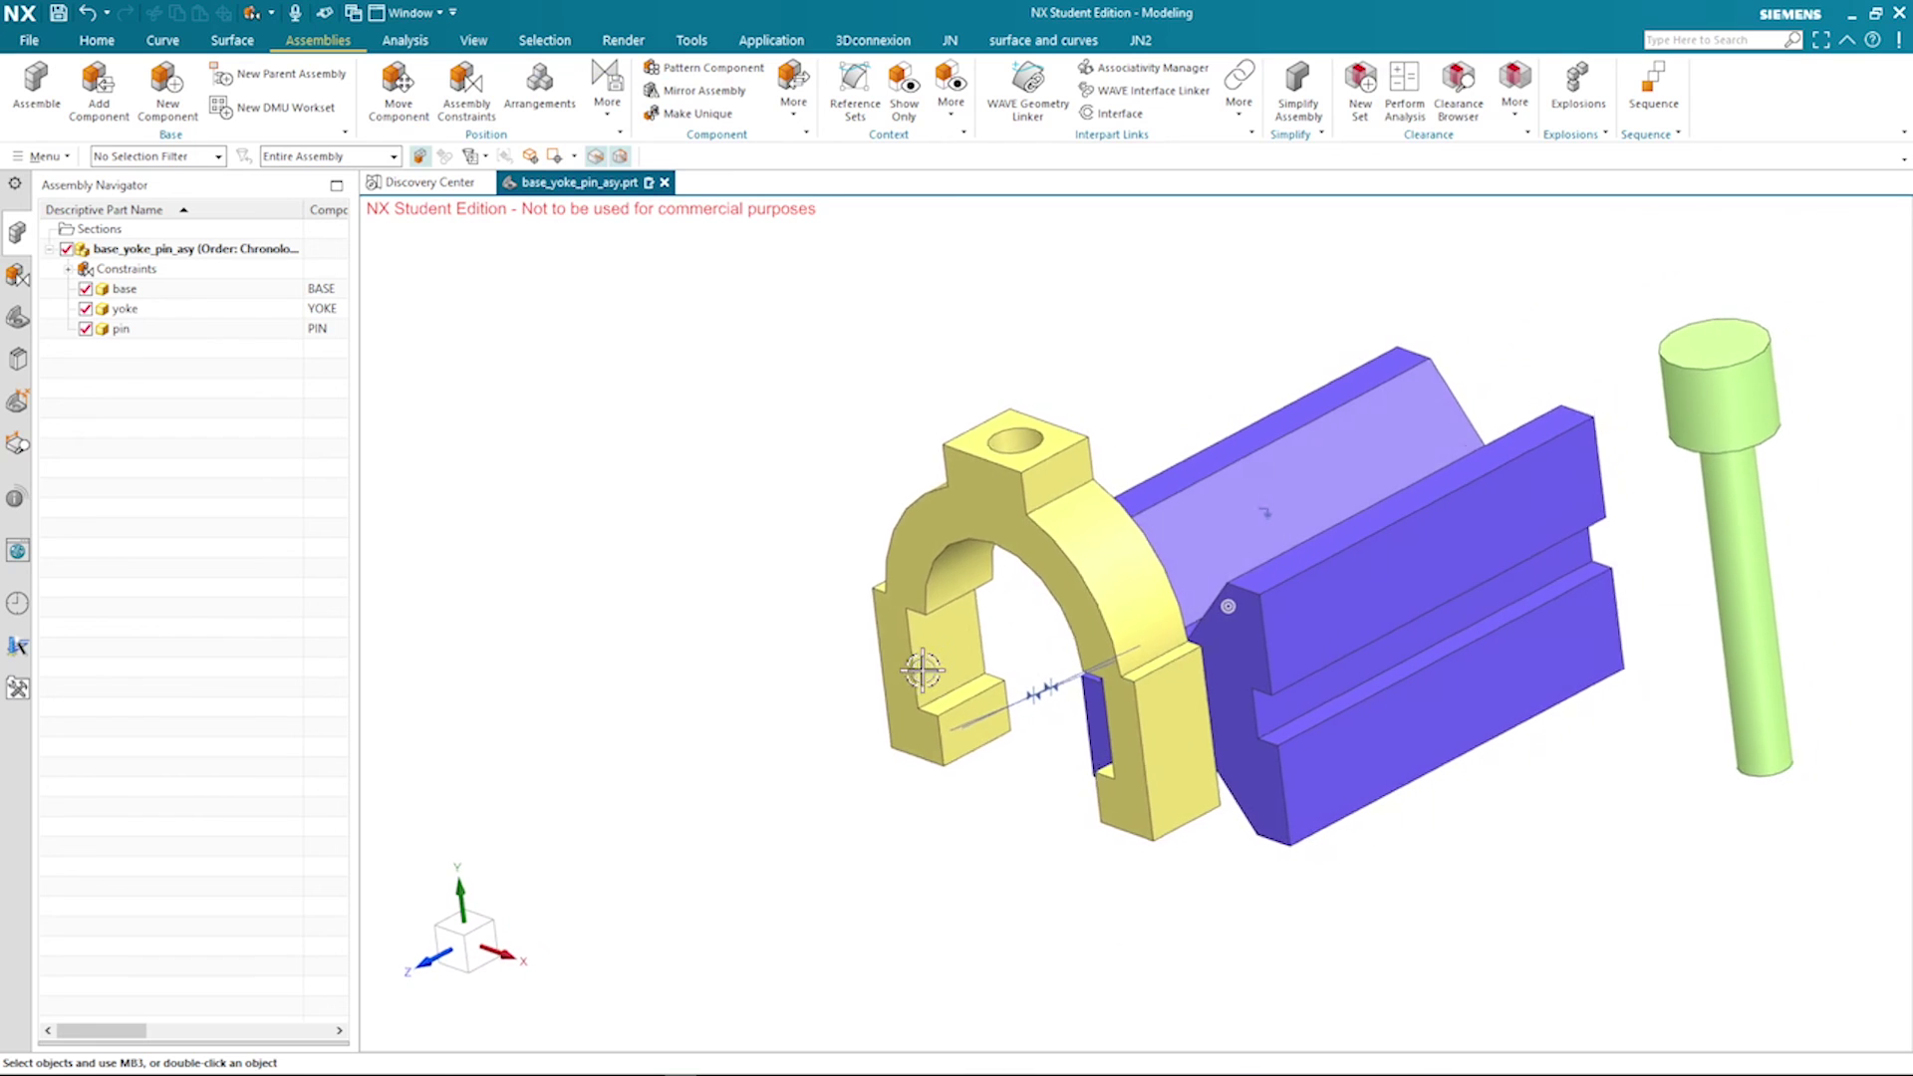
Drag the yoke back along its ZC handle so it straddles the middle of the base
click(920, 543)
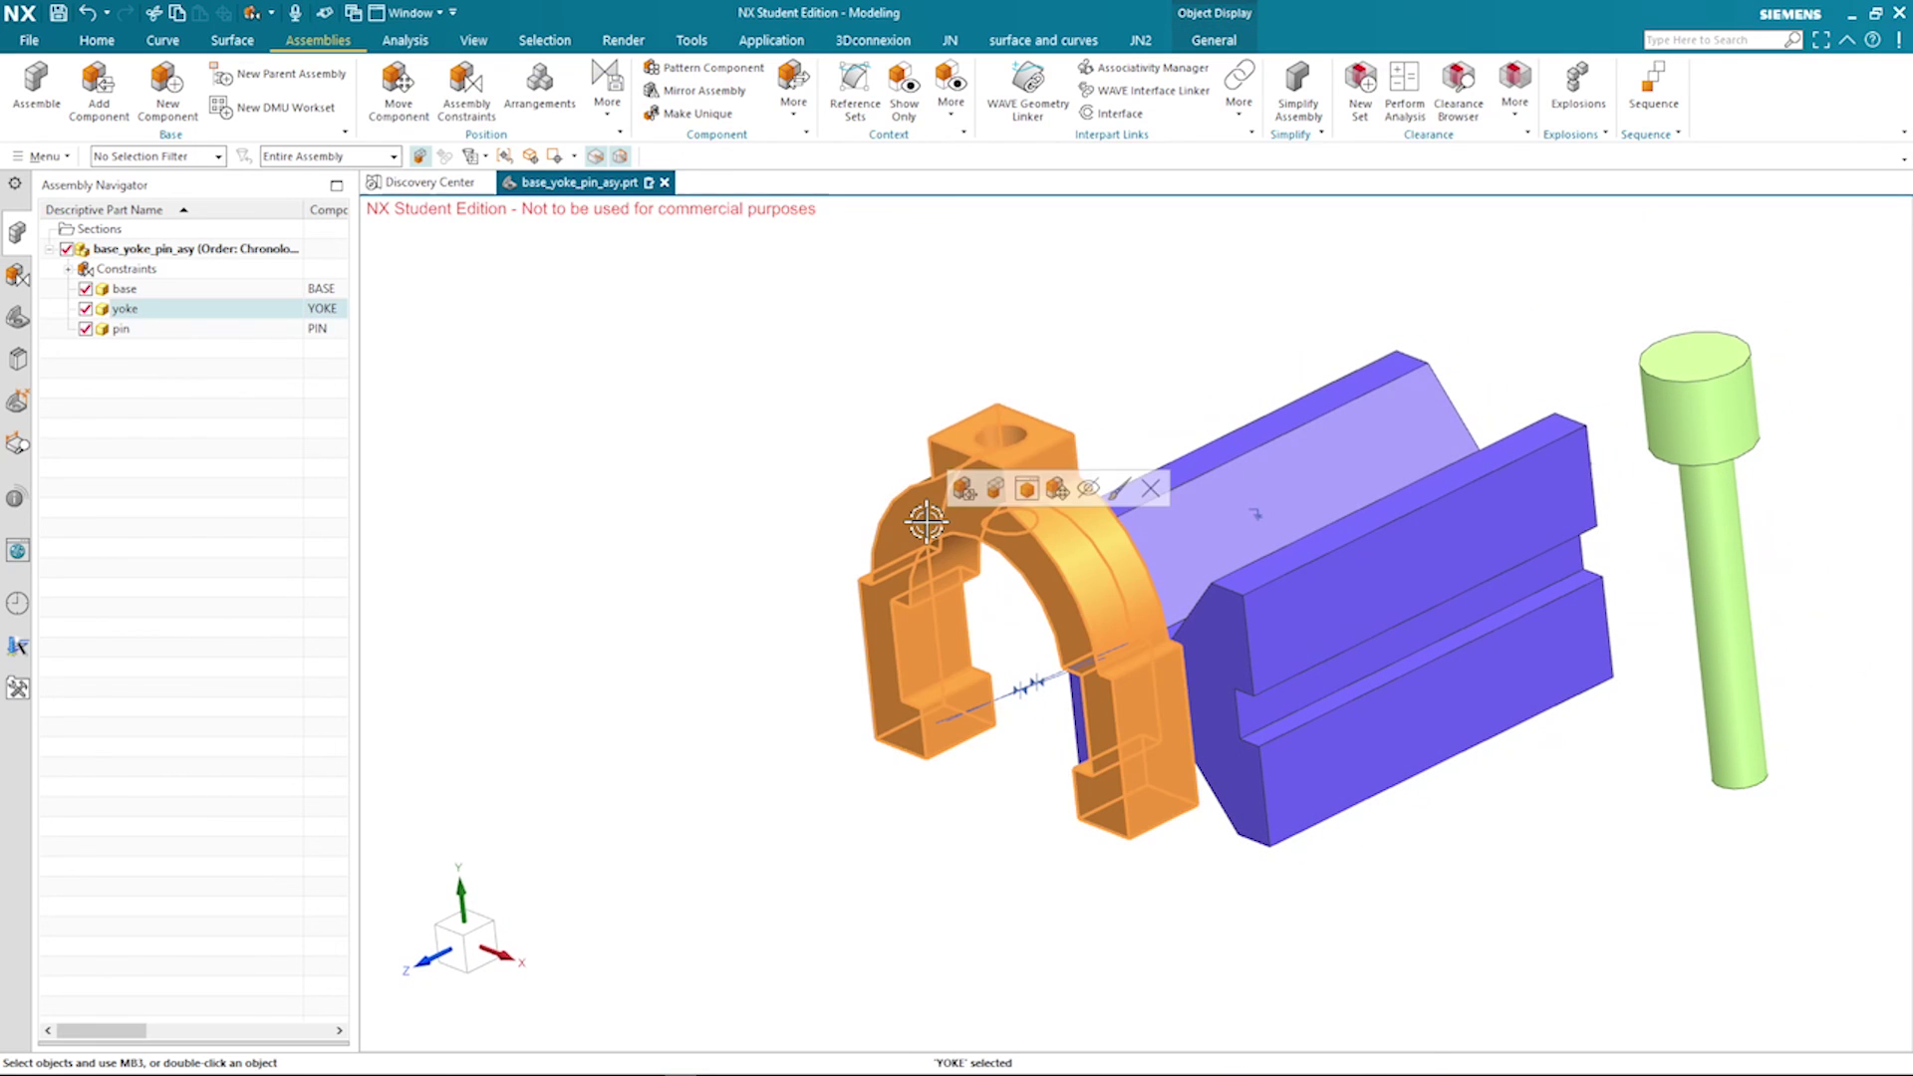
click(1063, 496)
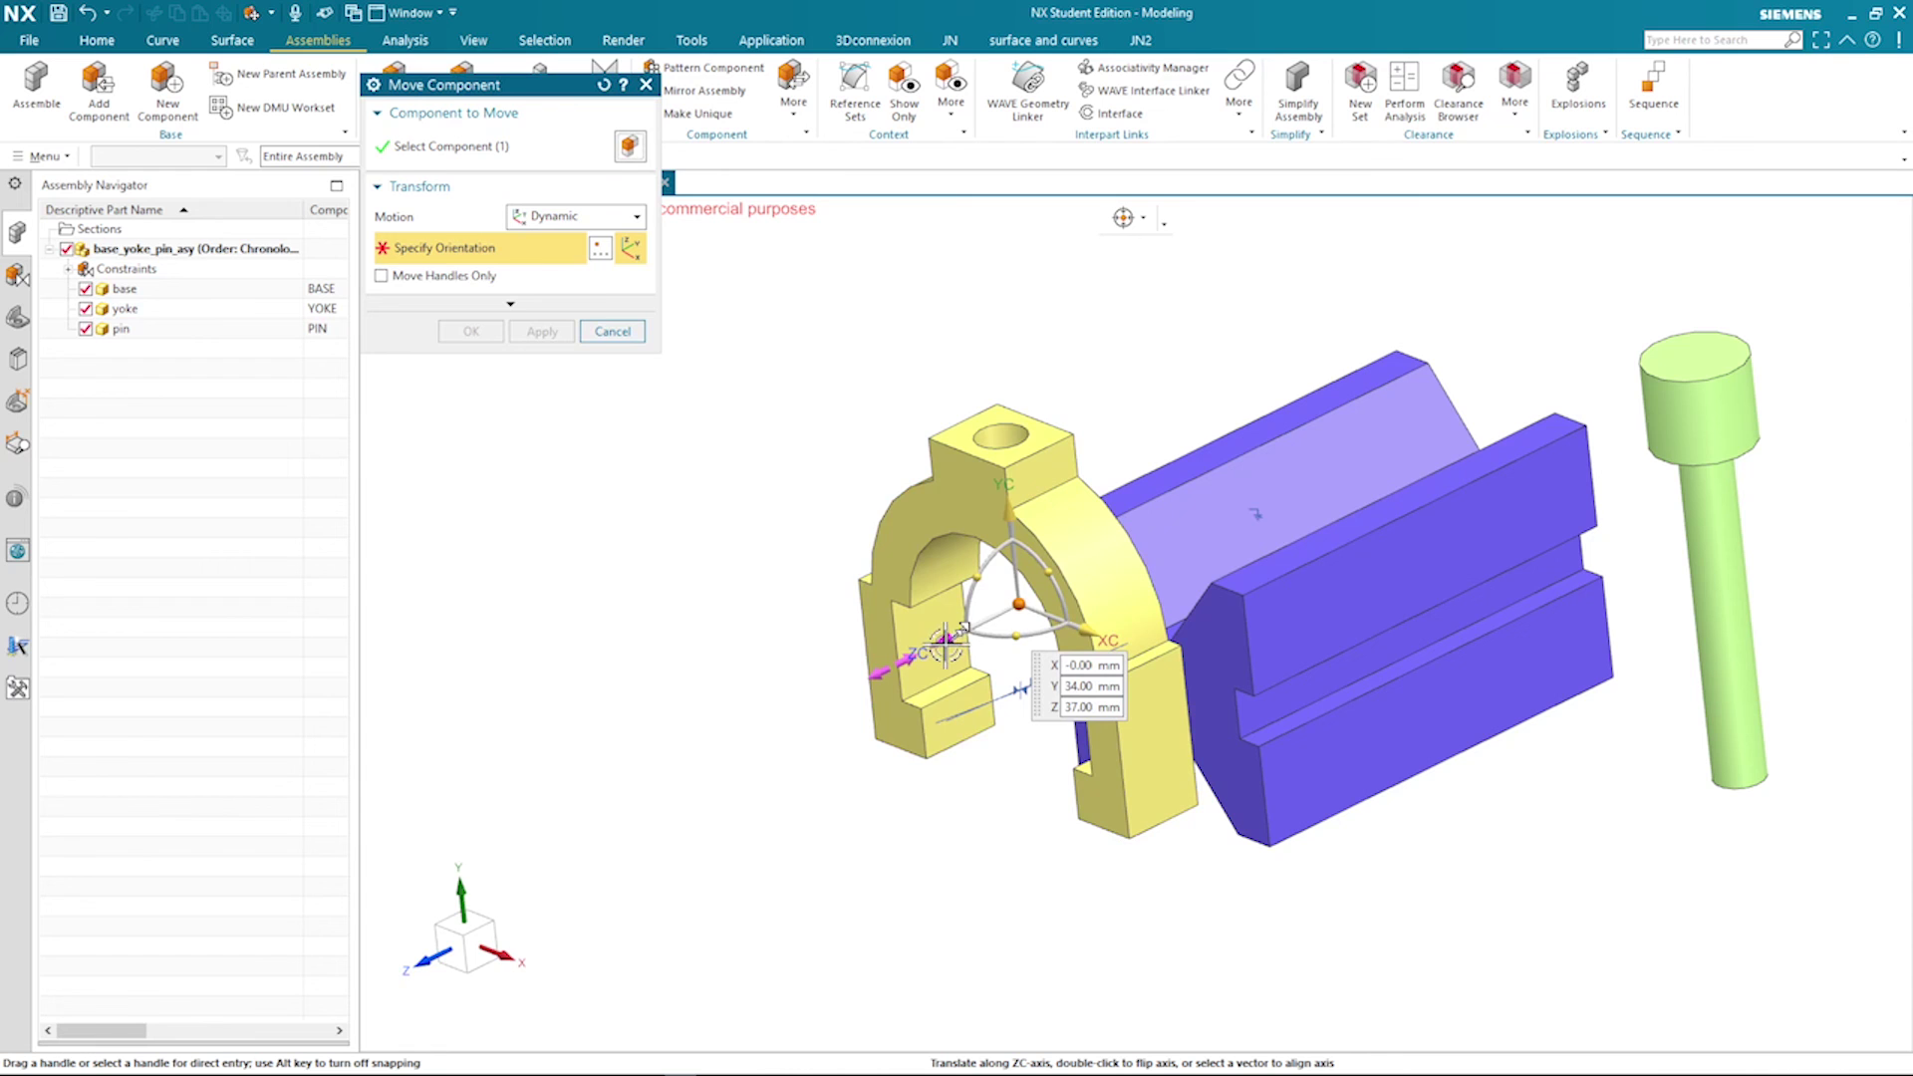
drag(944, 645, 1307, 484)
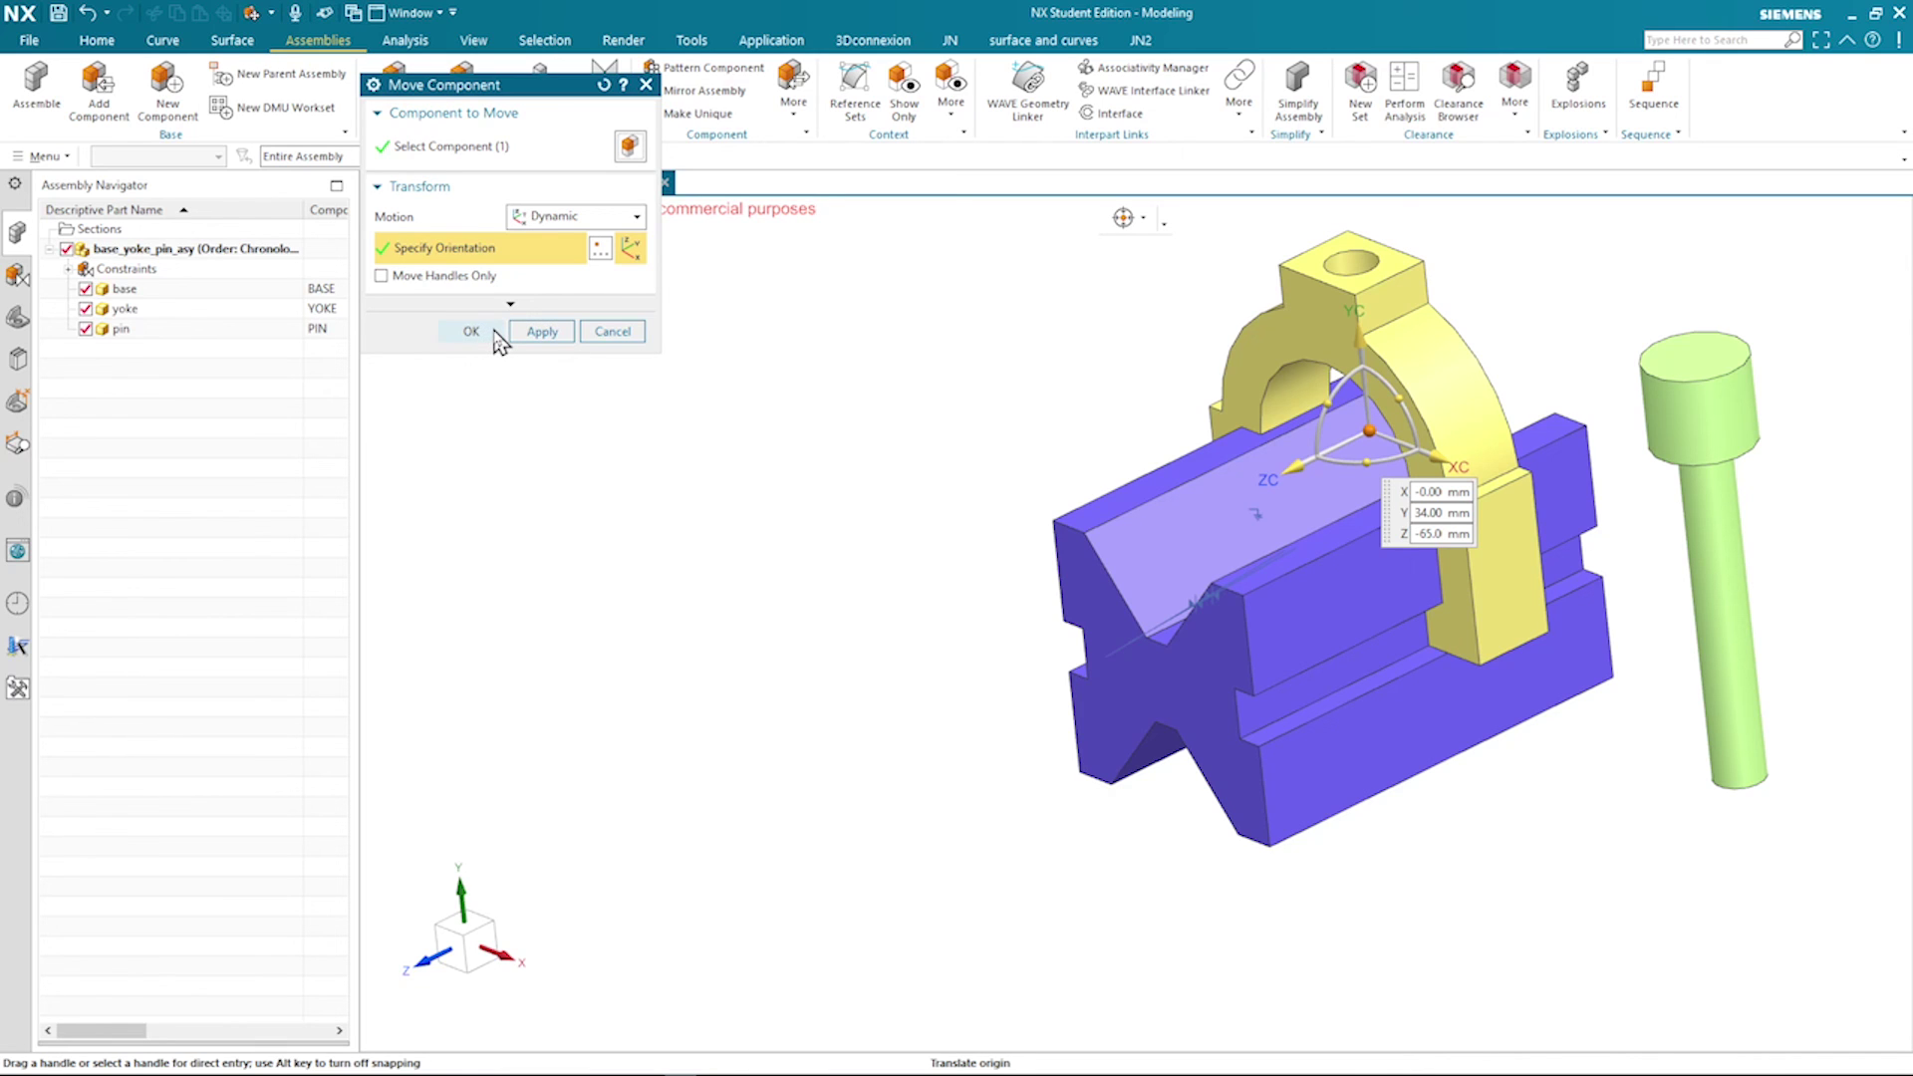
click(470, 331)
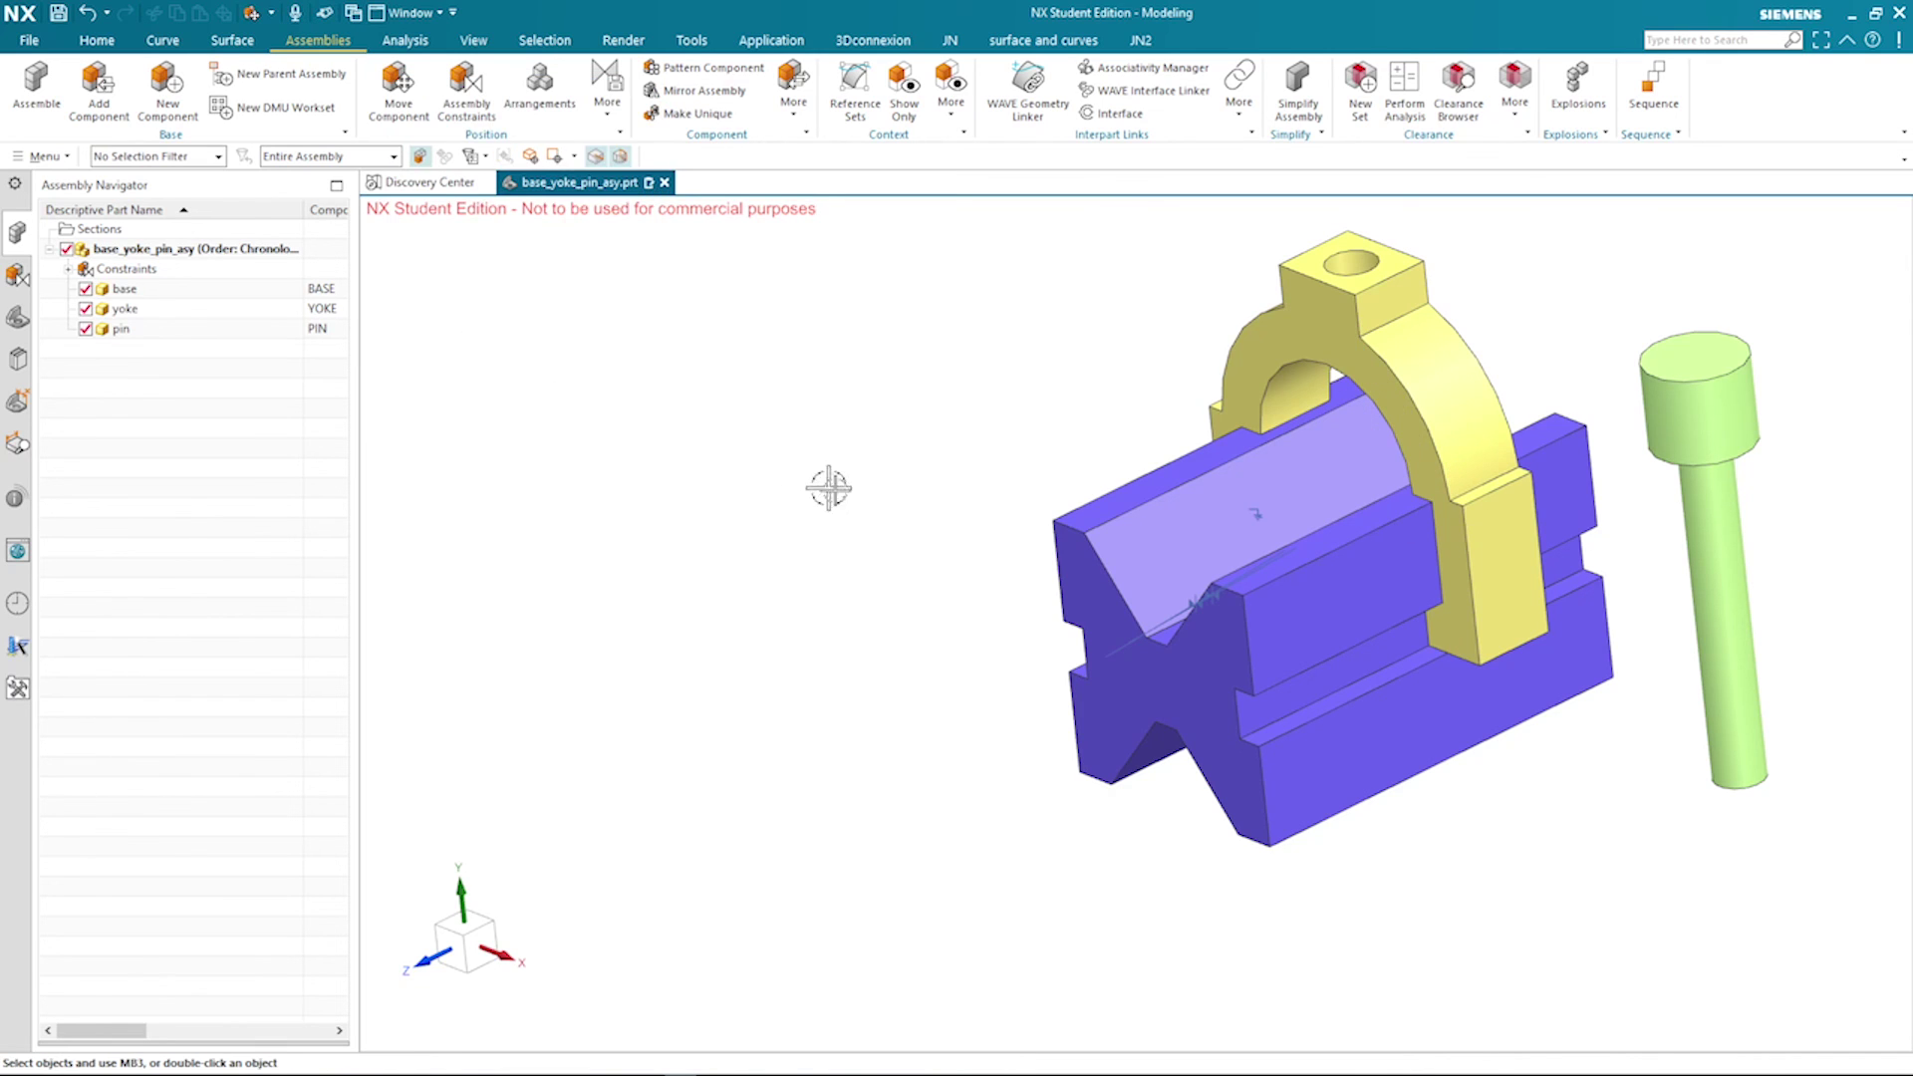
middle_drag(954, 519, 1262, 570)
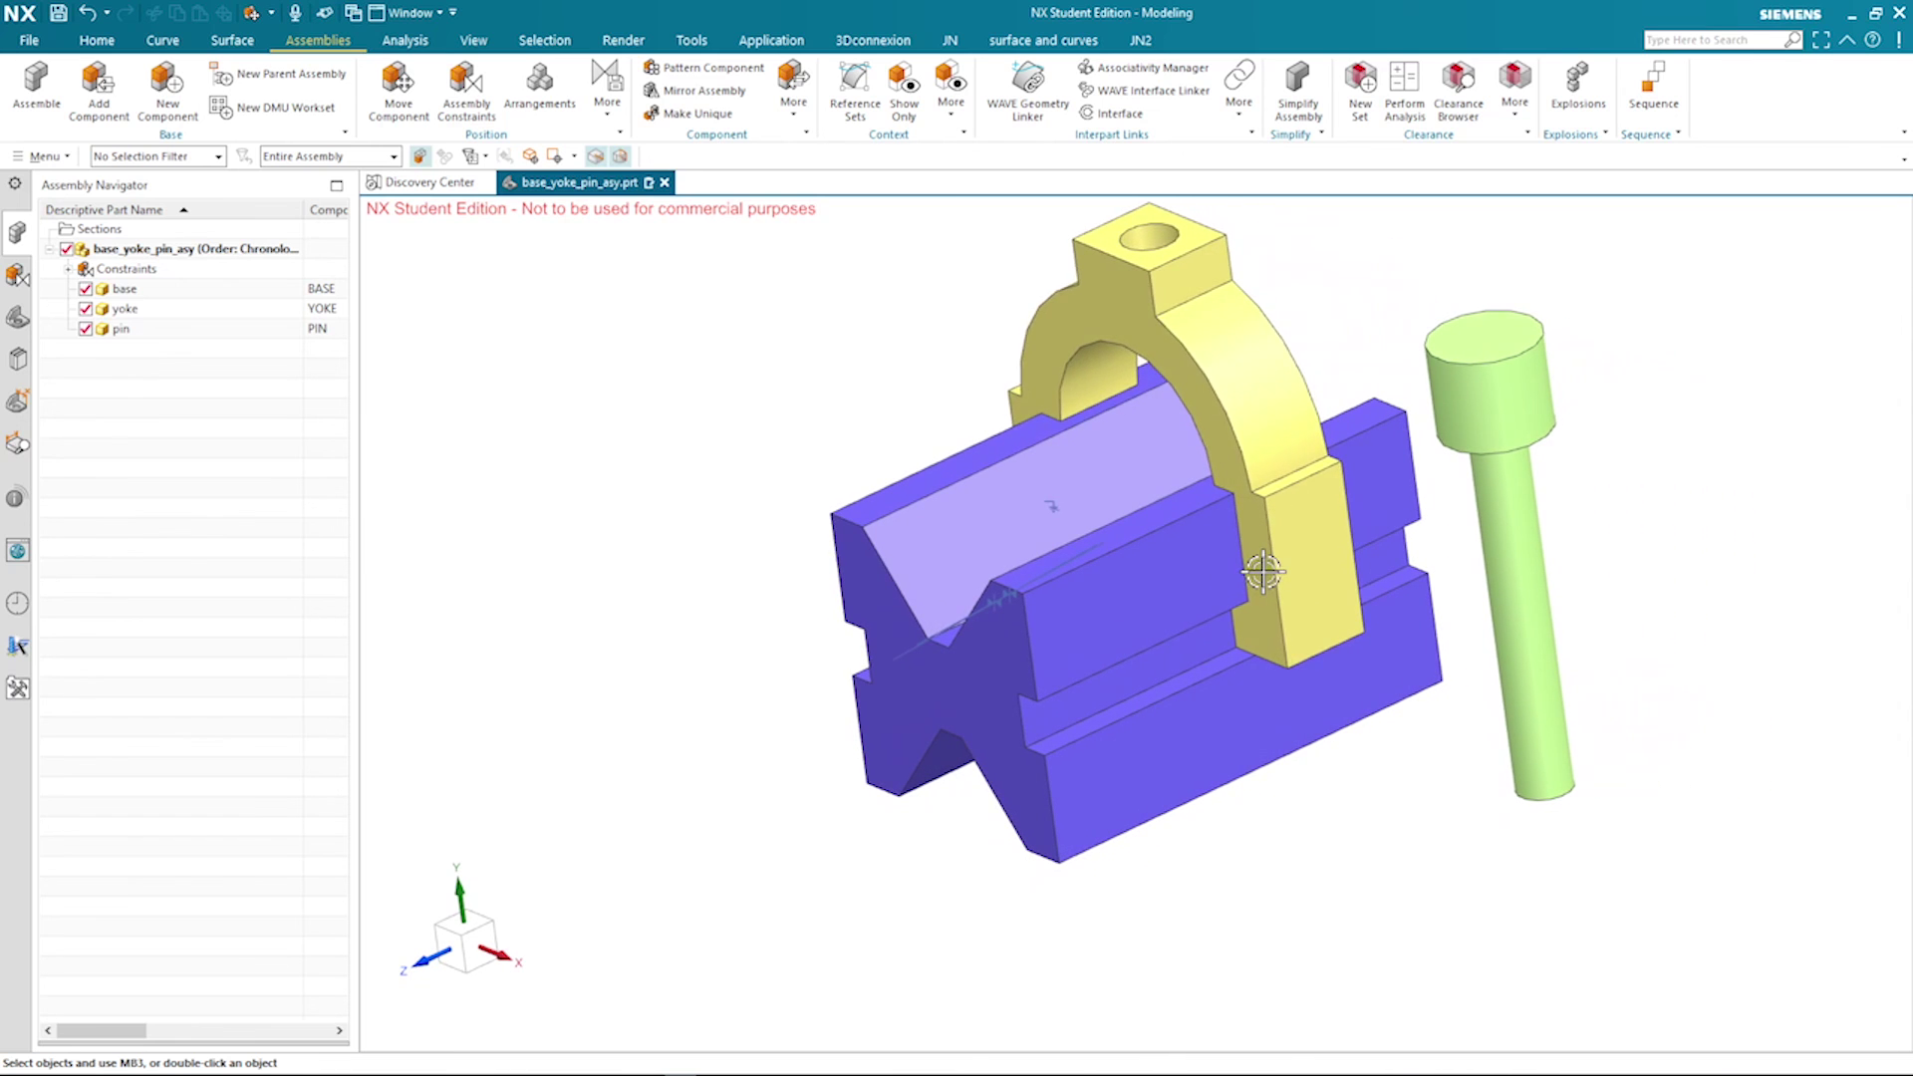
Add a 60 mm Distance constraint between the yoke's front face and the base's end face
click(467, 109)
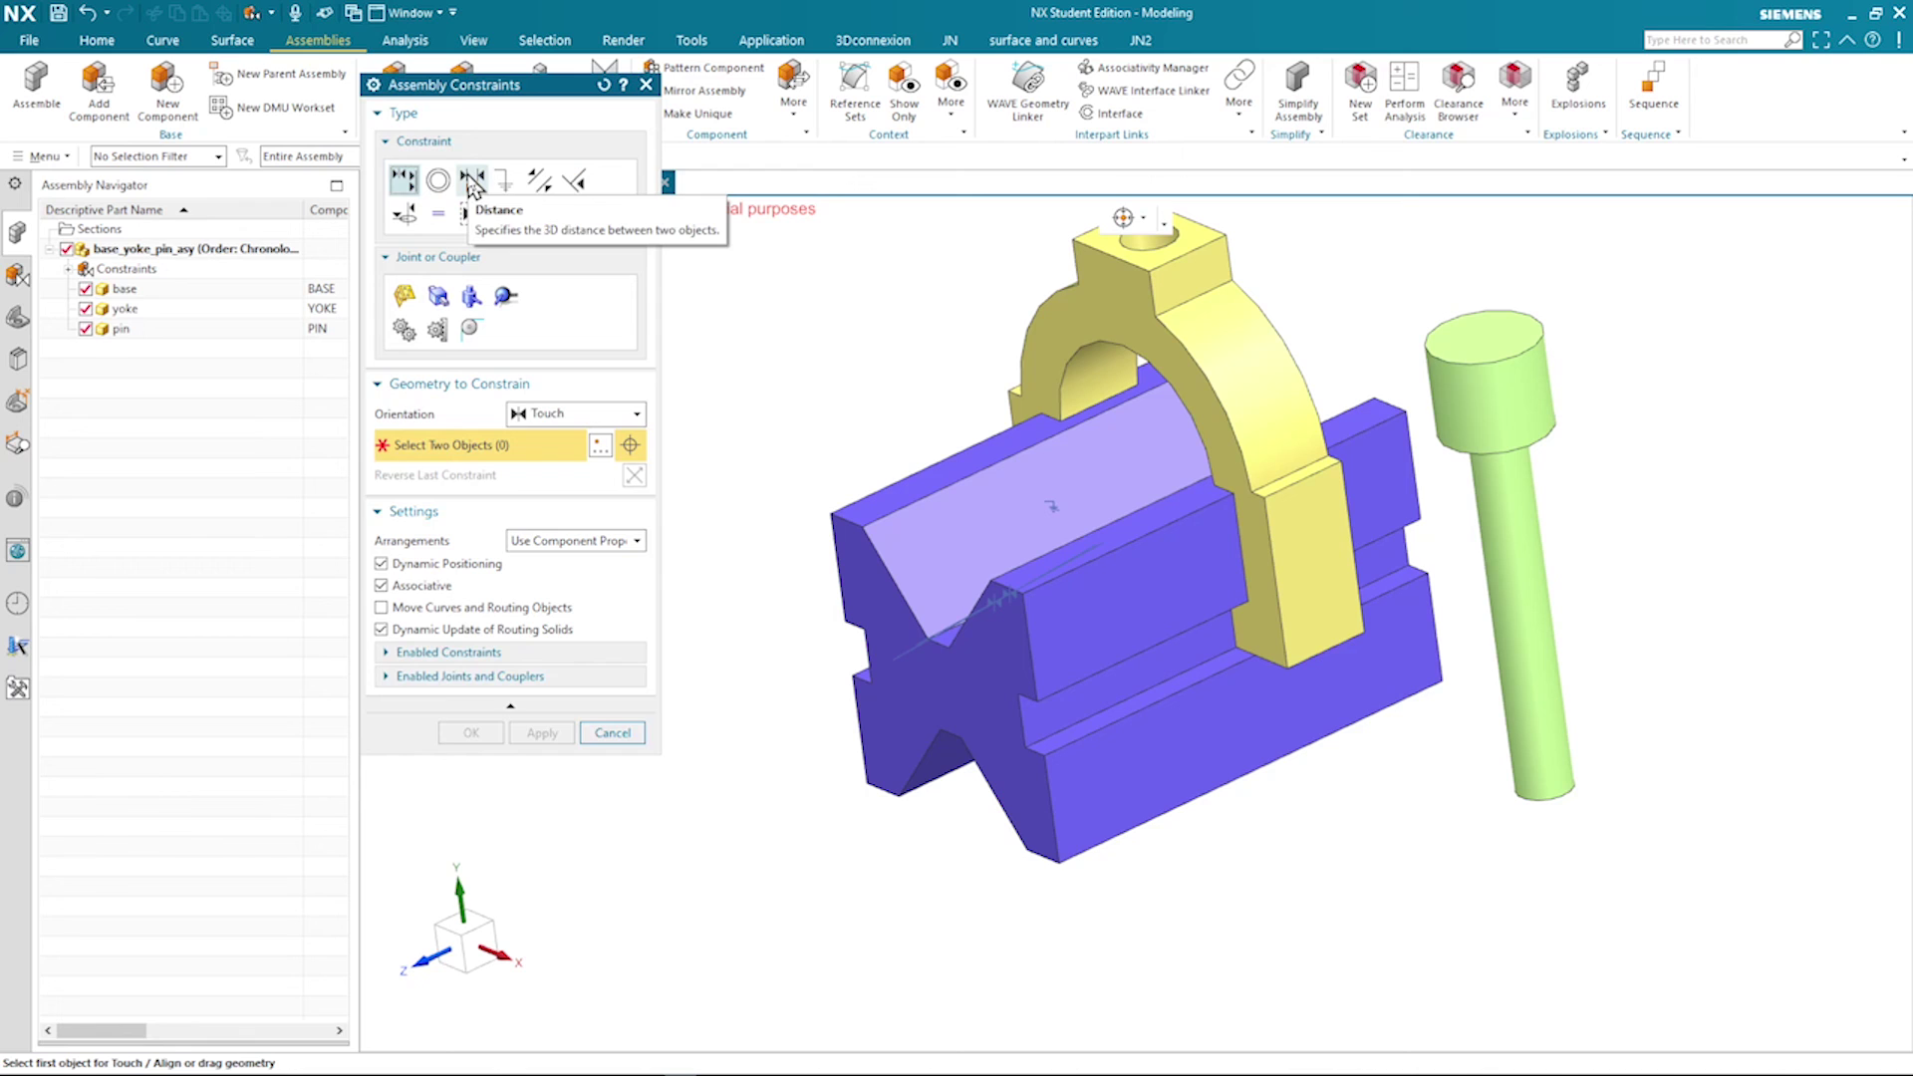
click(472, 180)
click(1035, 365)
click(861, 564)
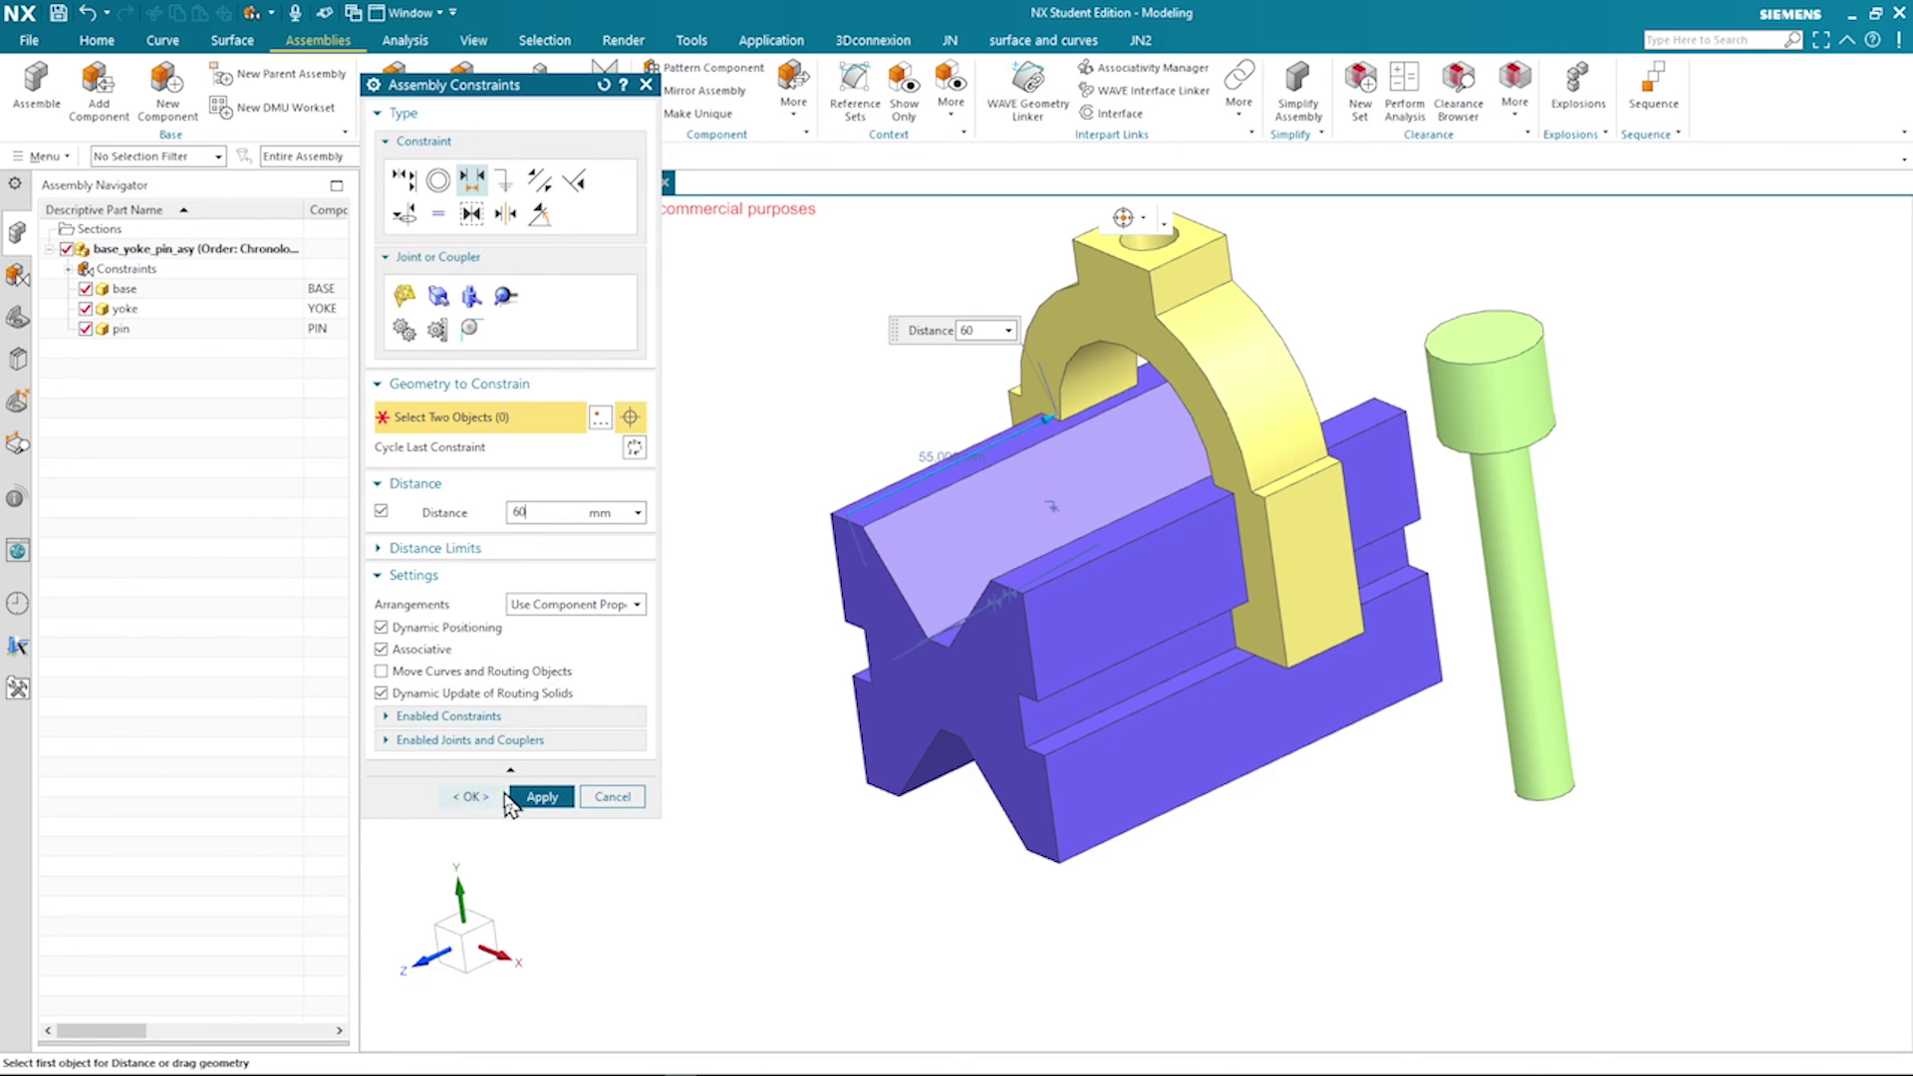
click(470, 796)
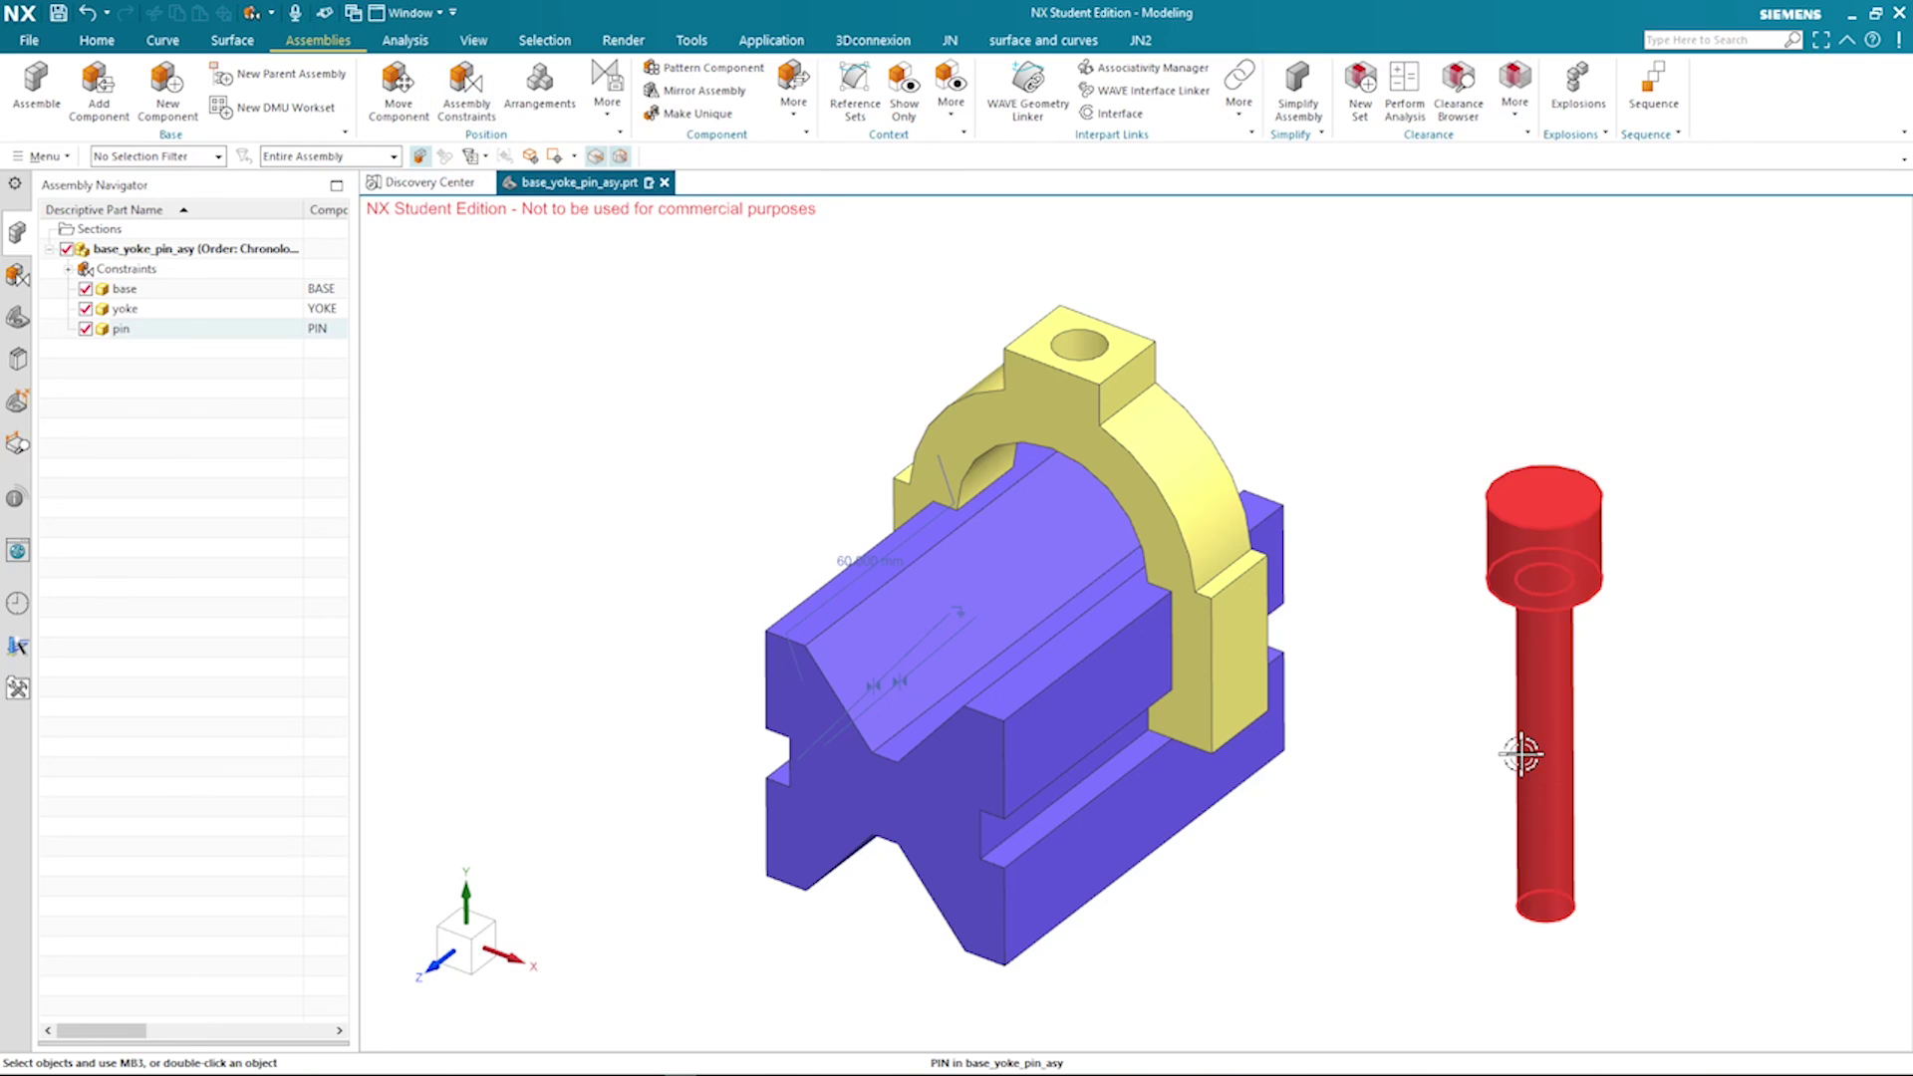
click(475, 122)
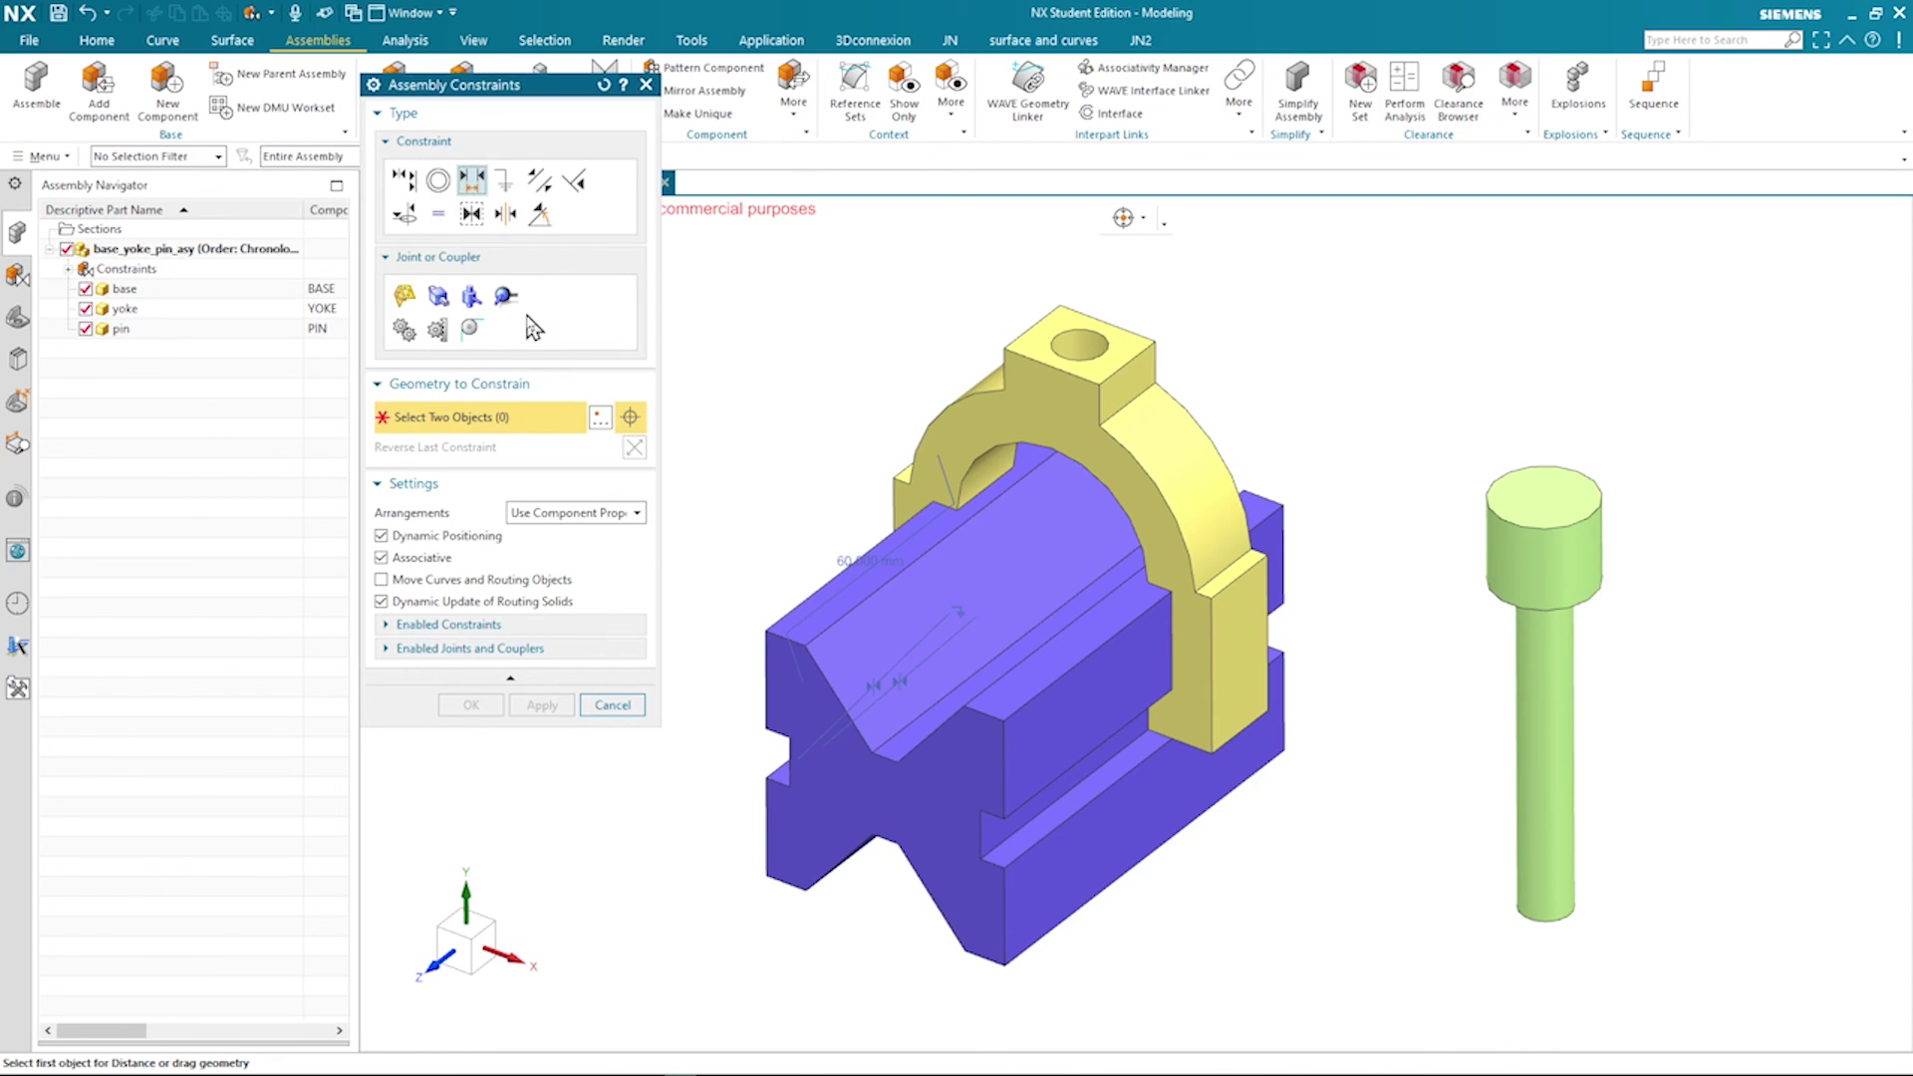
Add a Touch Align constraint with Infer Center/Axis between the pin's cylindrical face and the yoke's hole
click(402, 181)
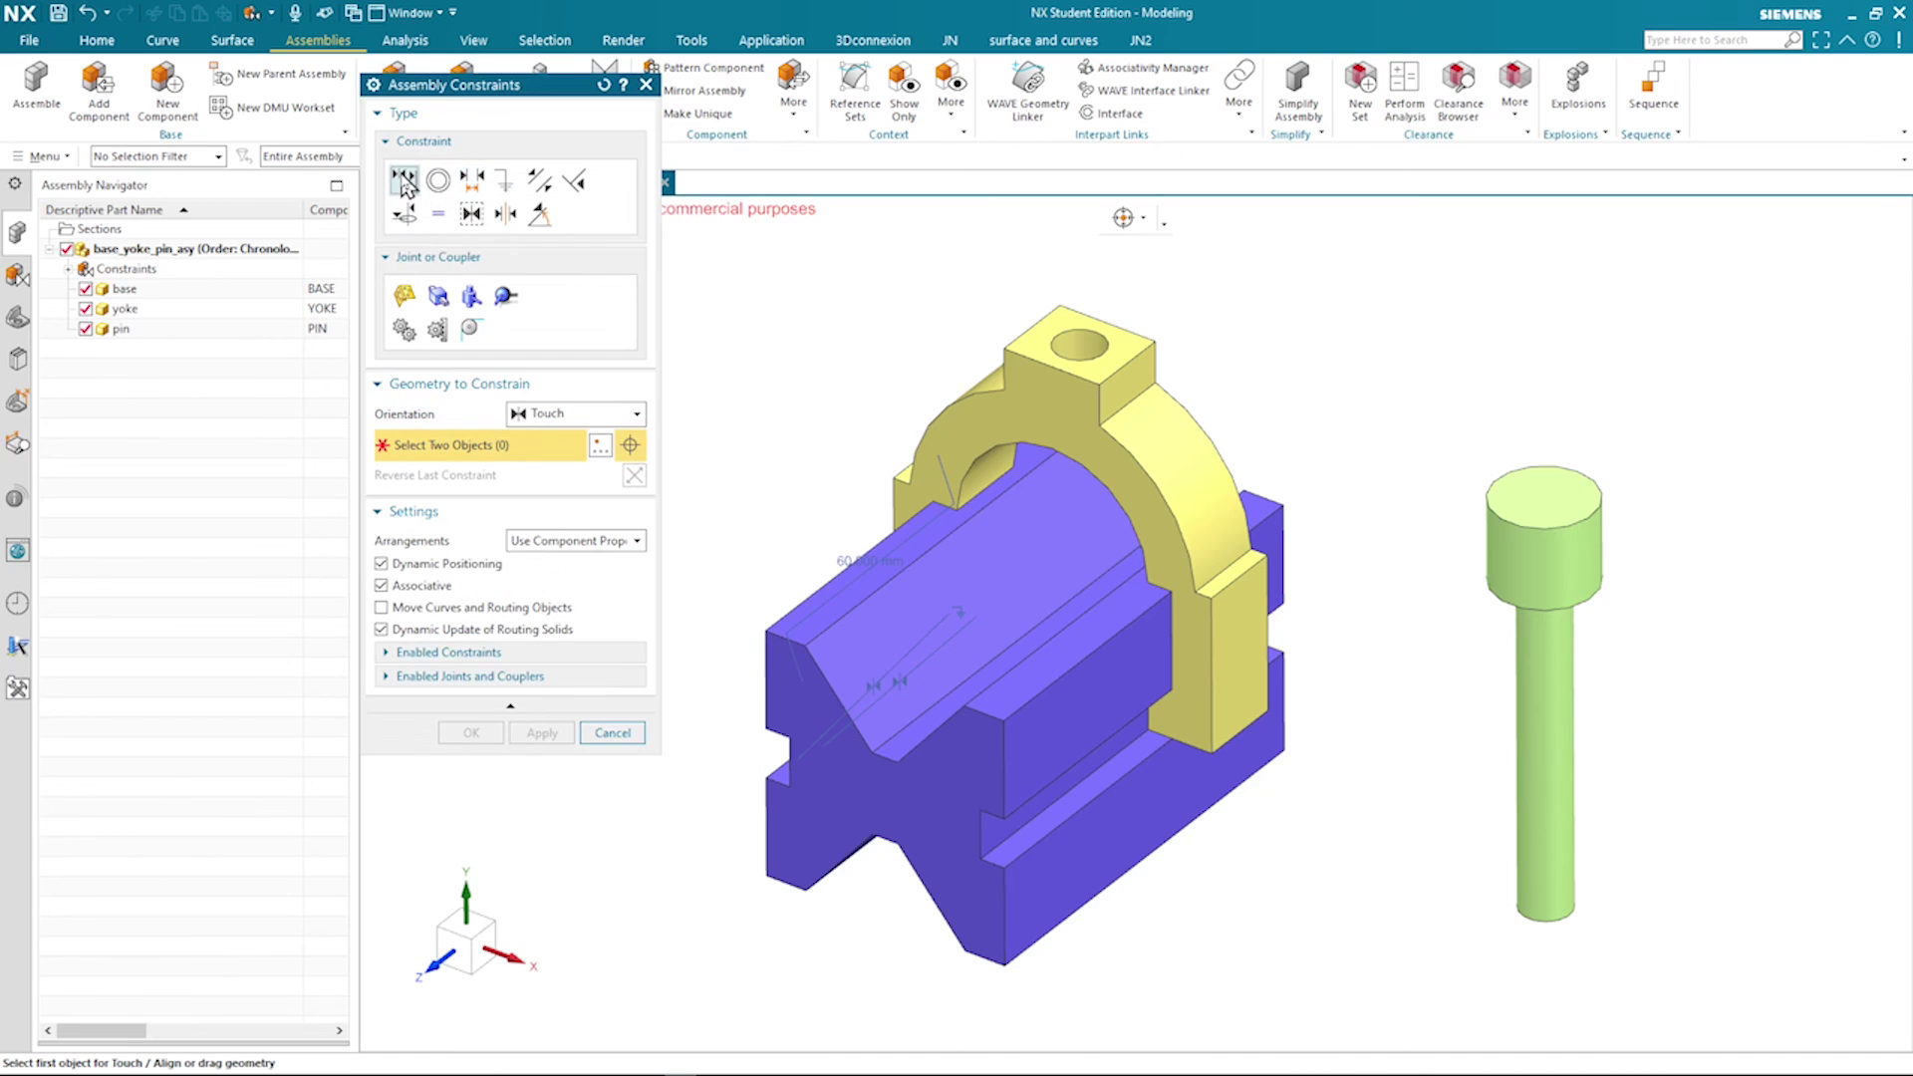
click(634, 418)
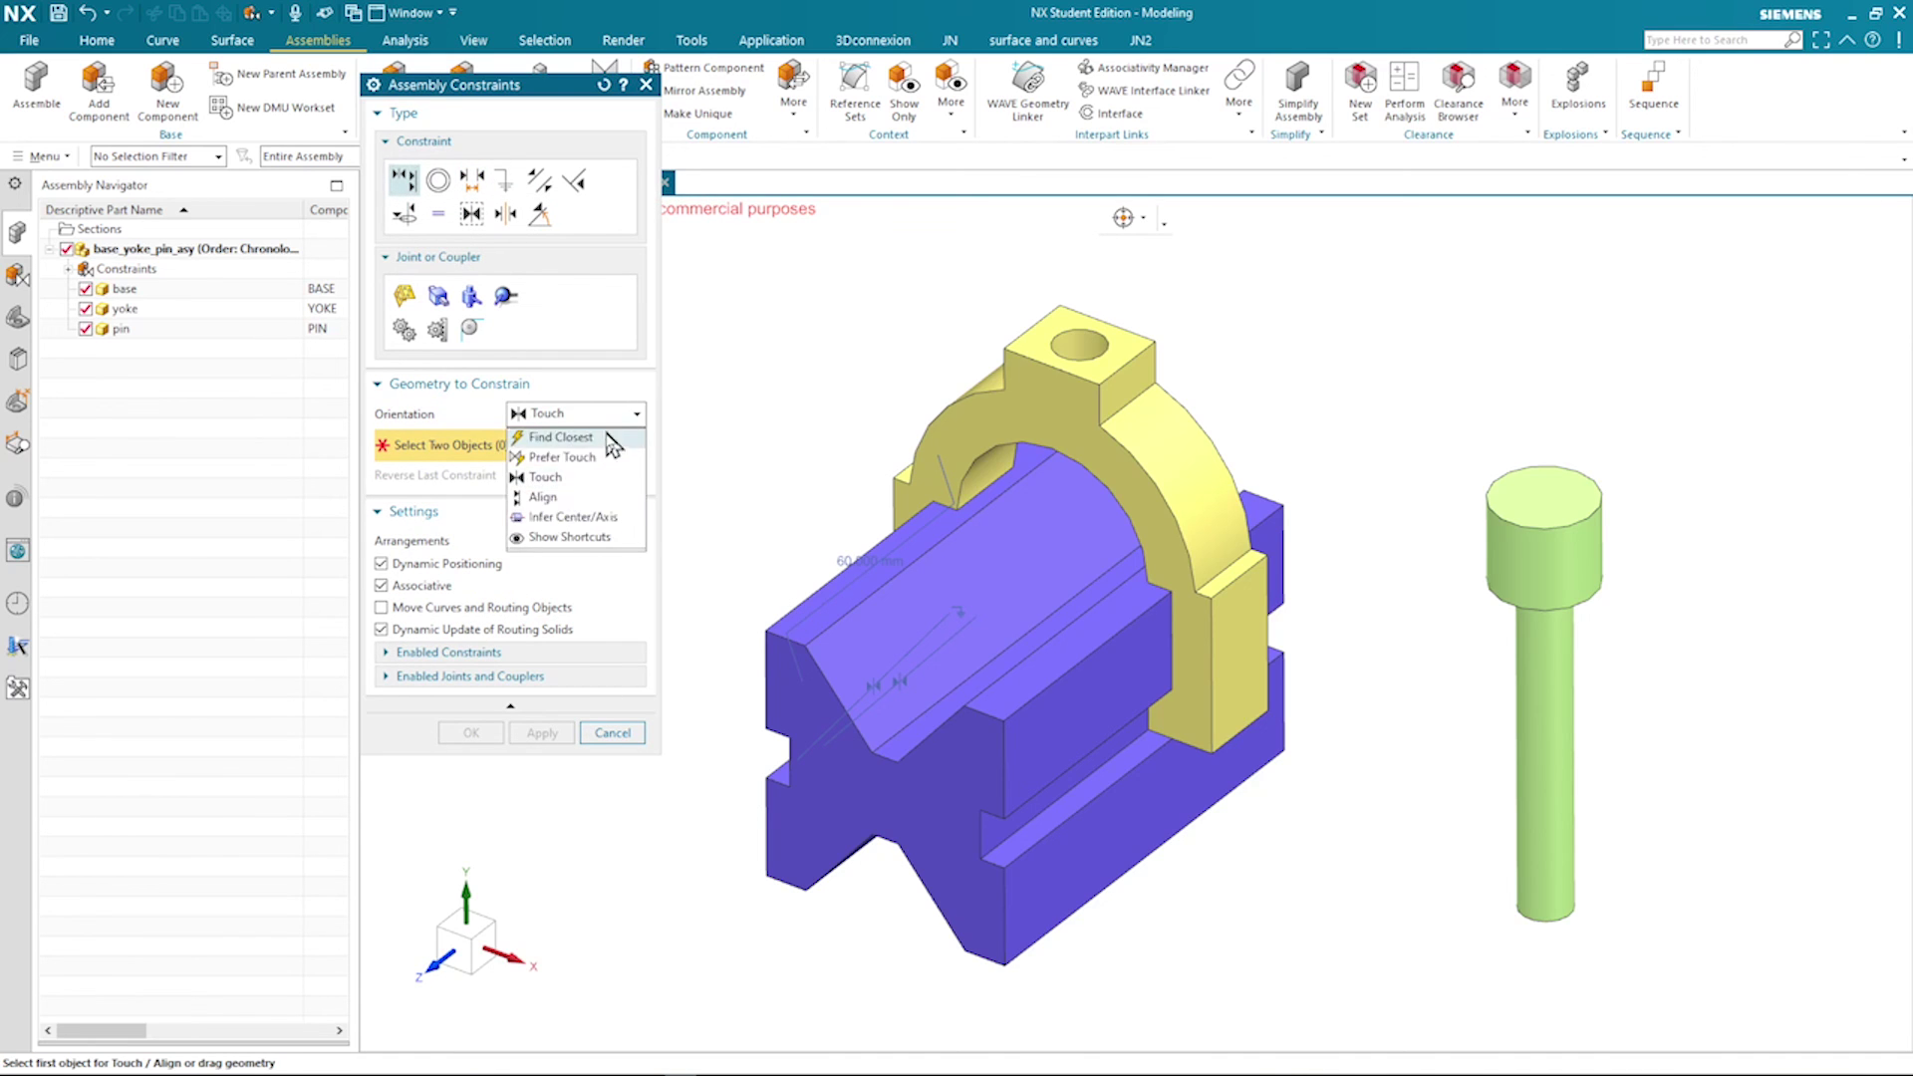
click(581, 518)
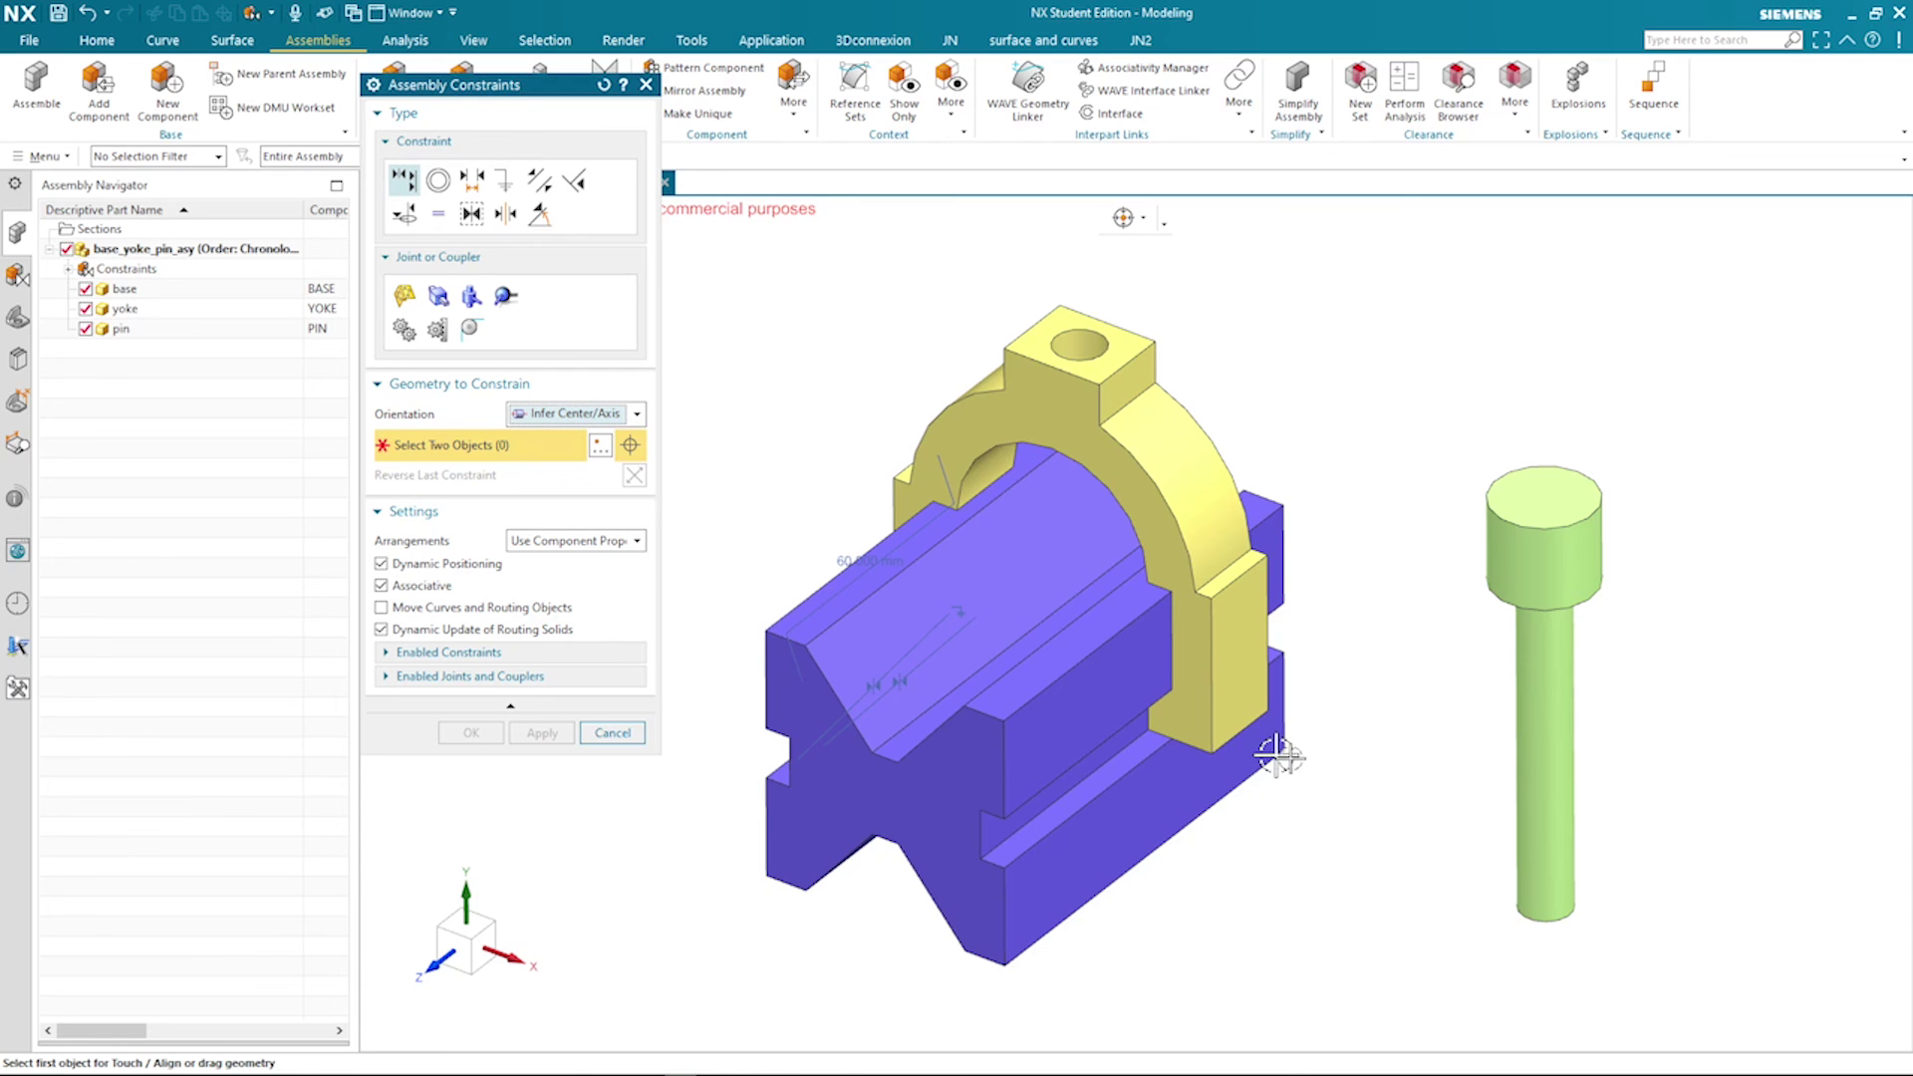
click(1533, 765)
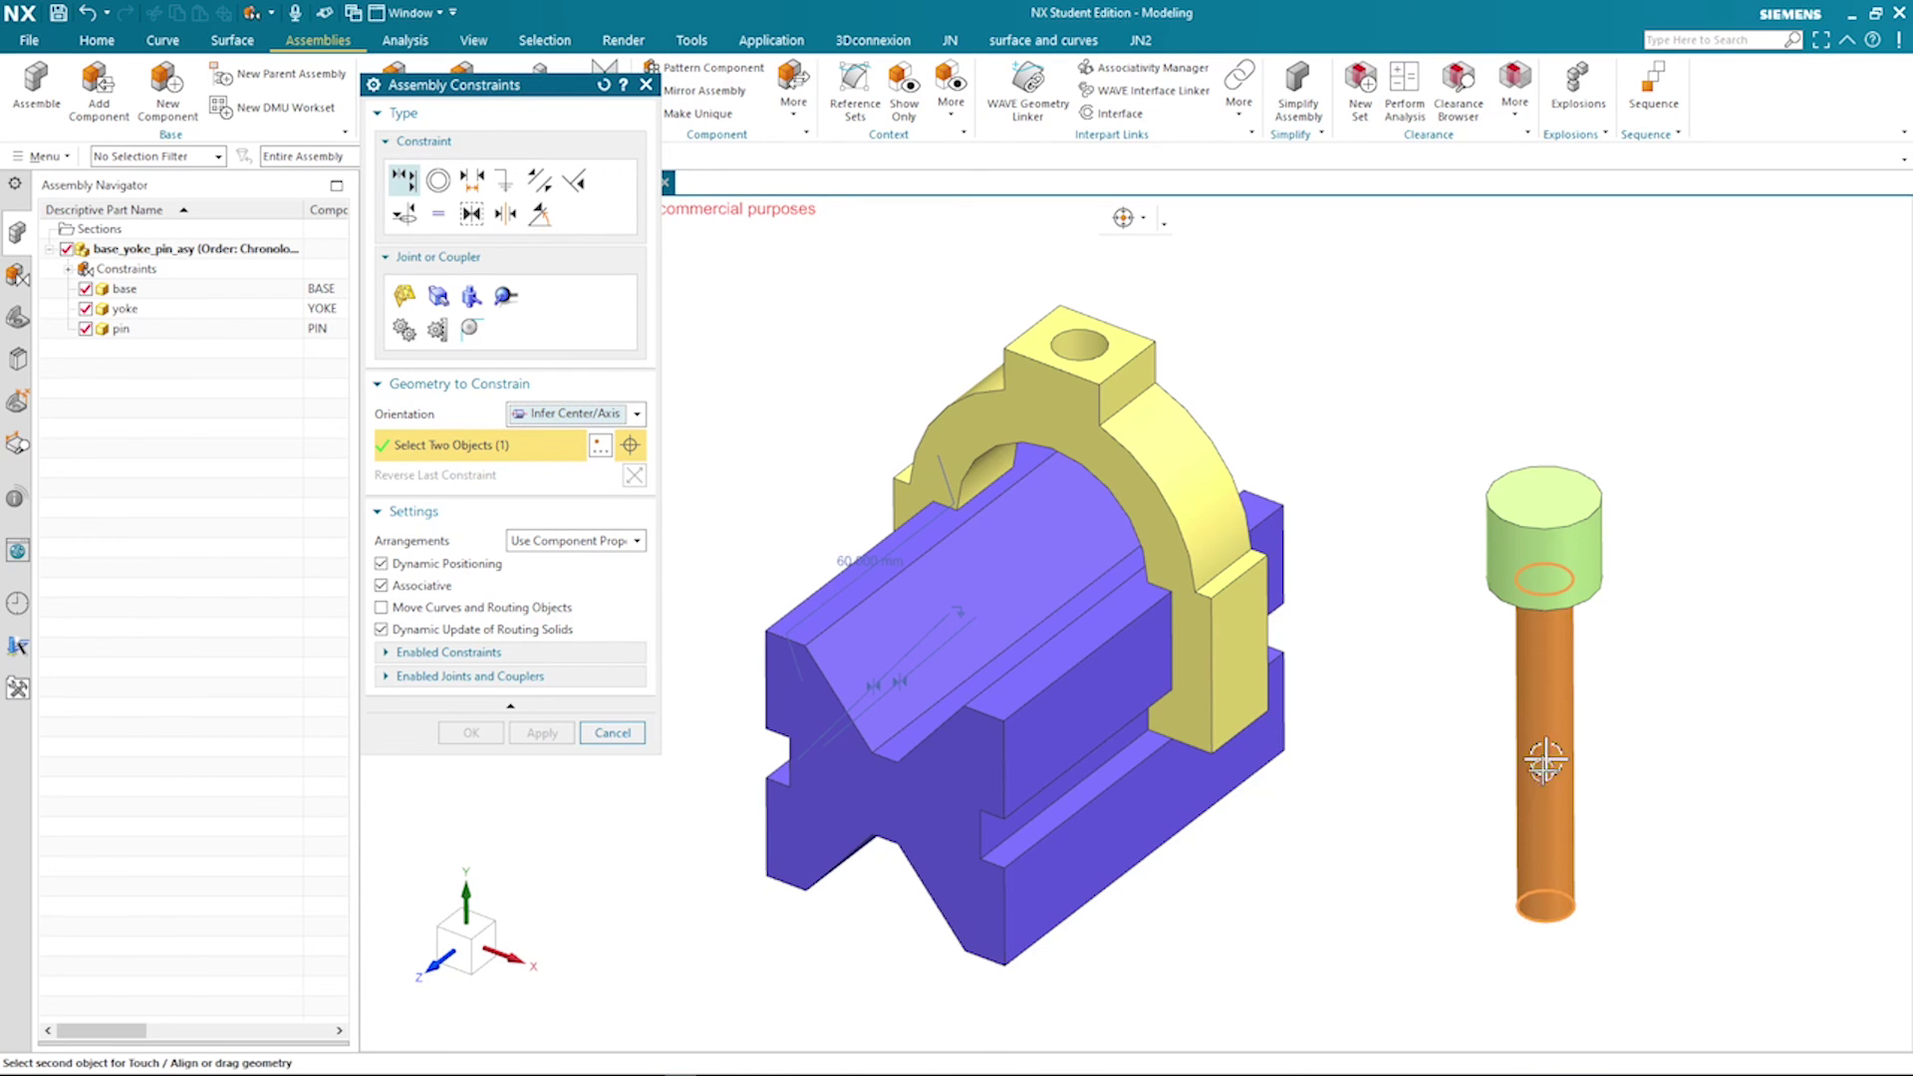
scroll(1245, 459, up, 3)
click(1074, 369)
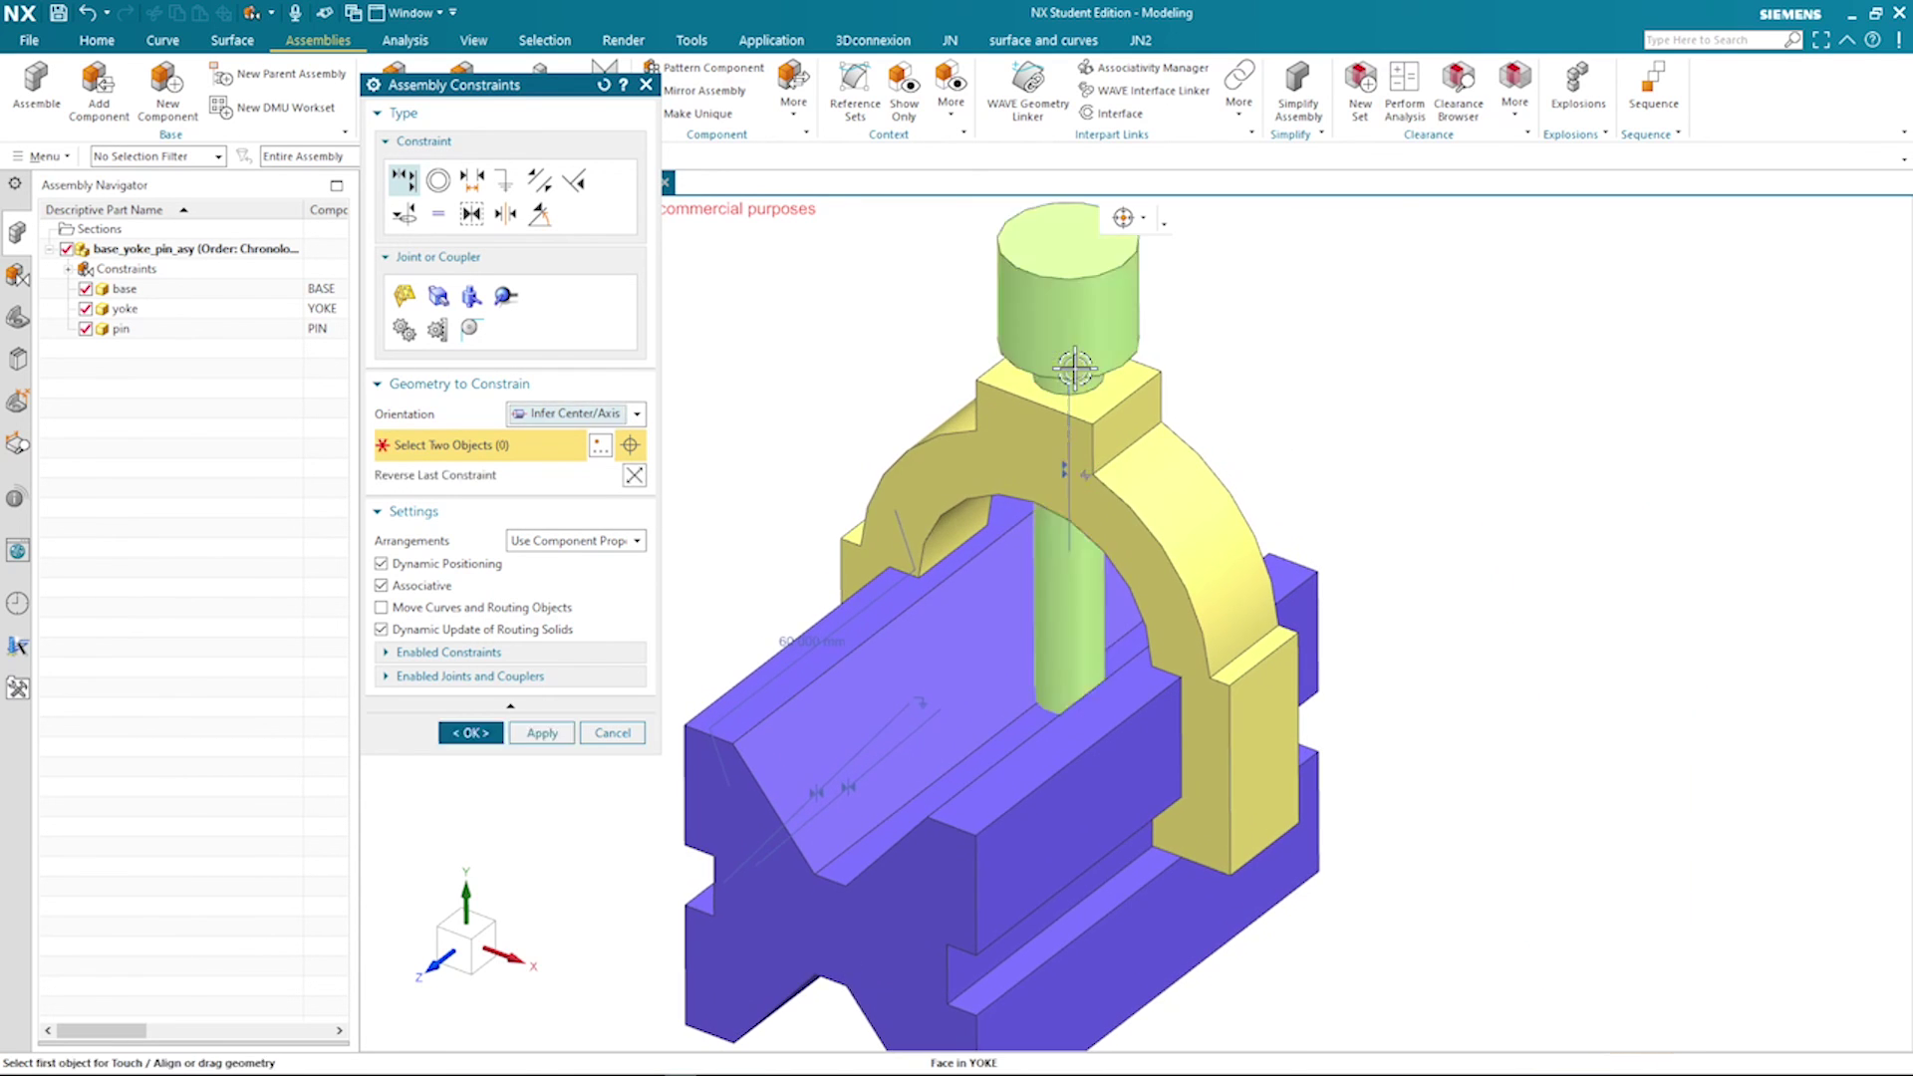
click(540, 735)
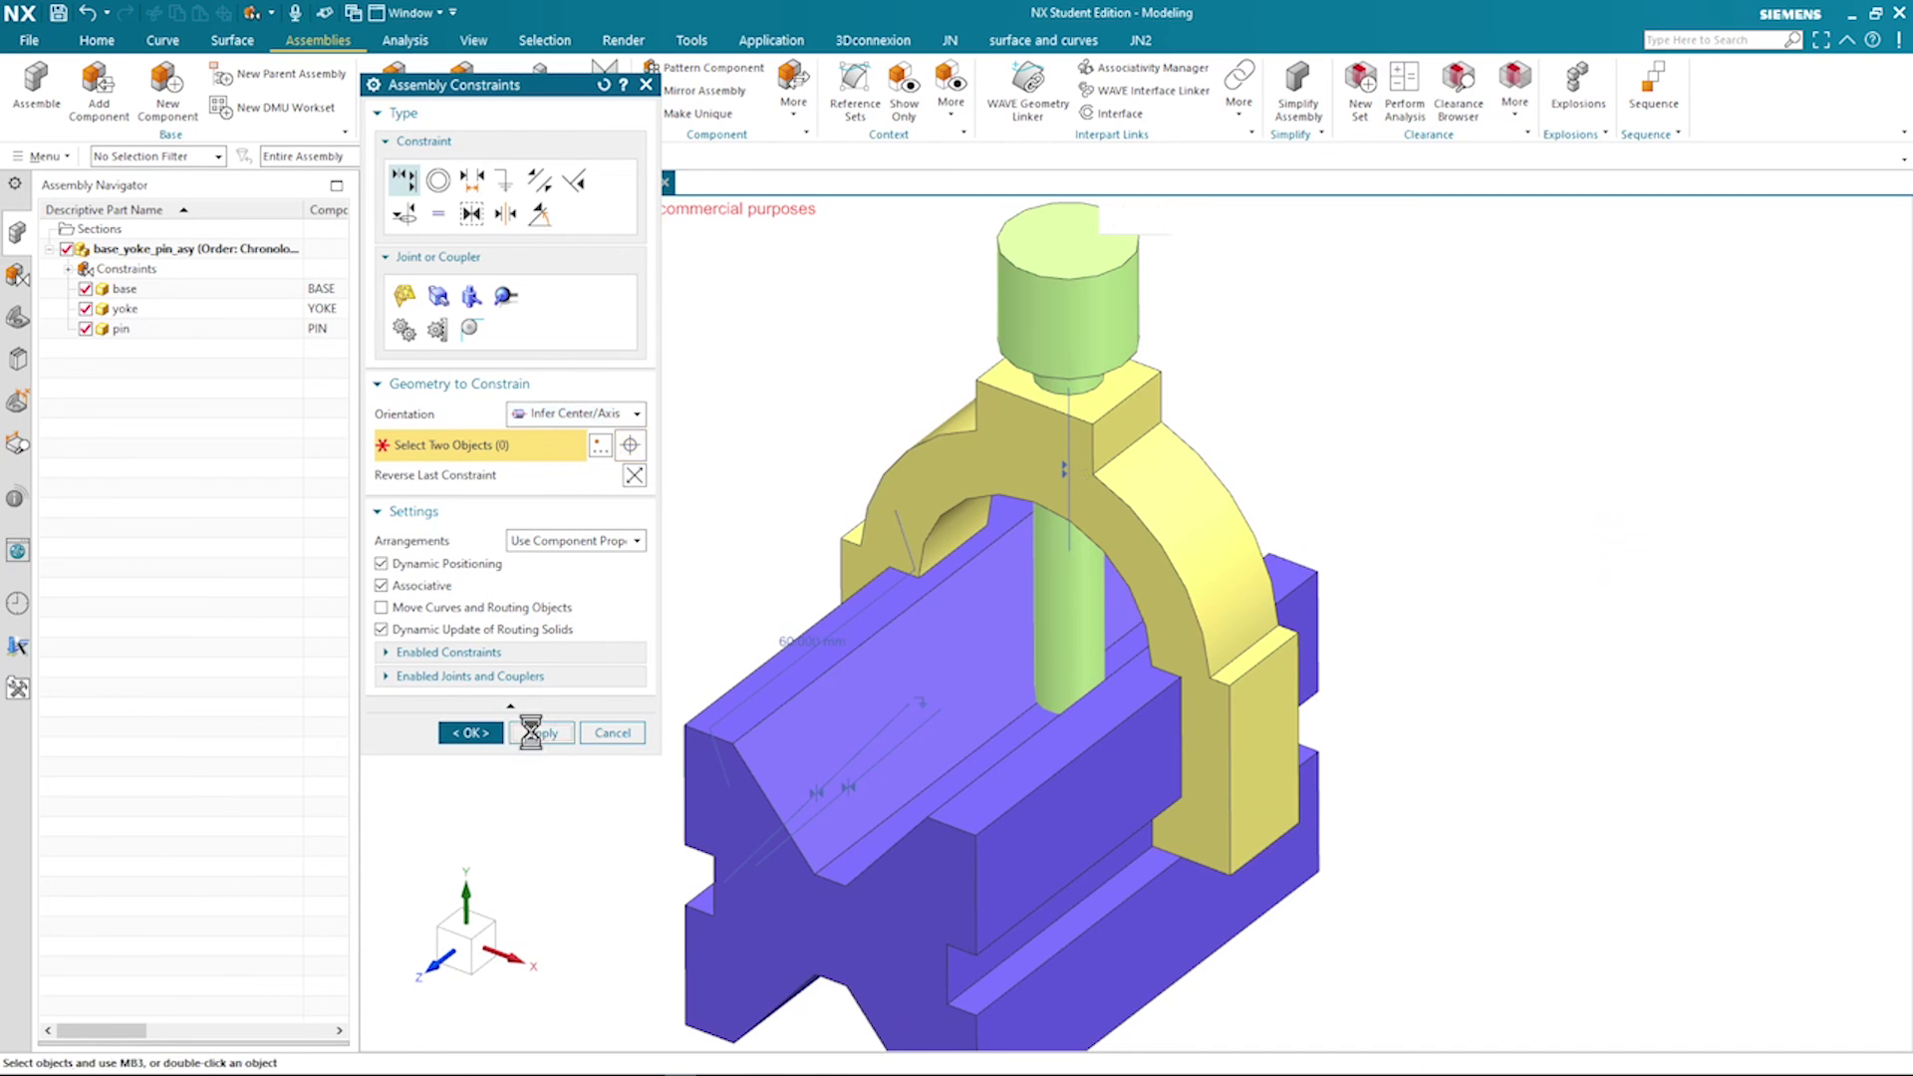
click(611, 733)
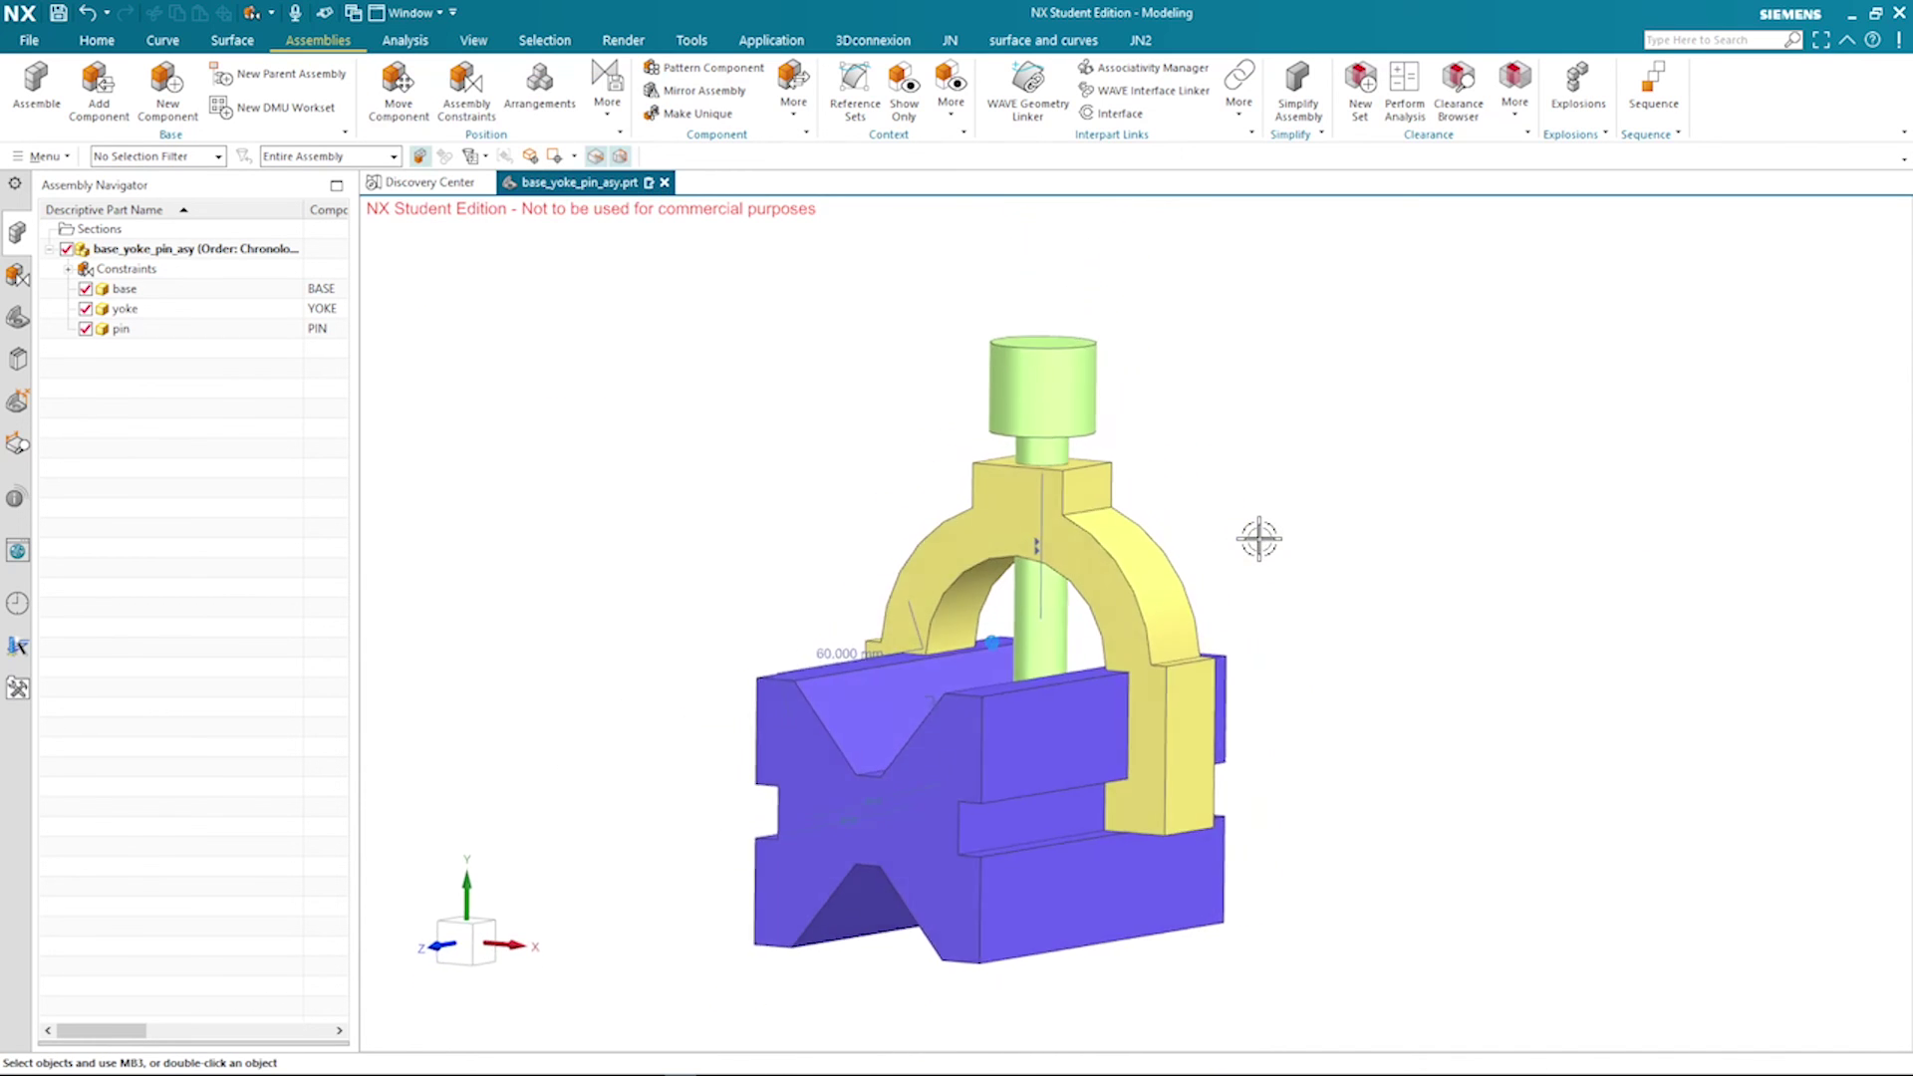
Move the pin upward to Y 80 mm within the yoke's hole
click(1070, 408)
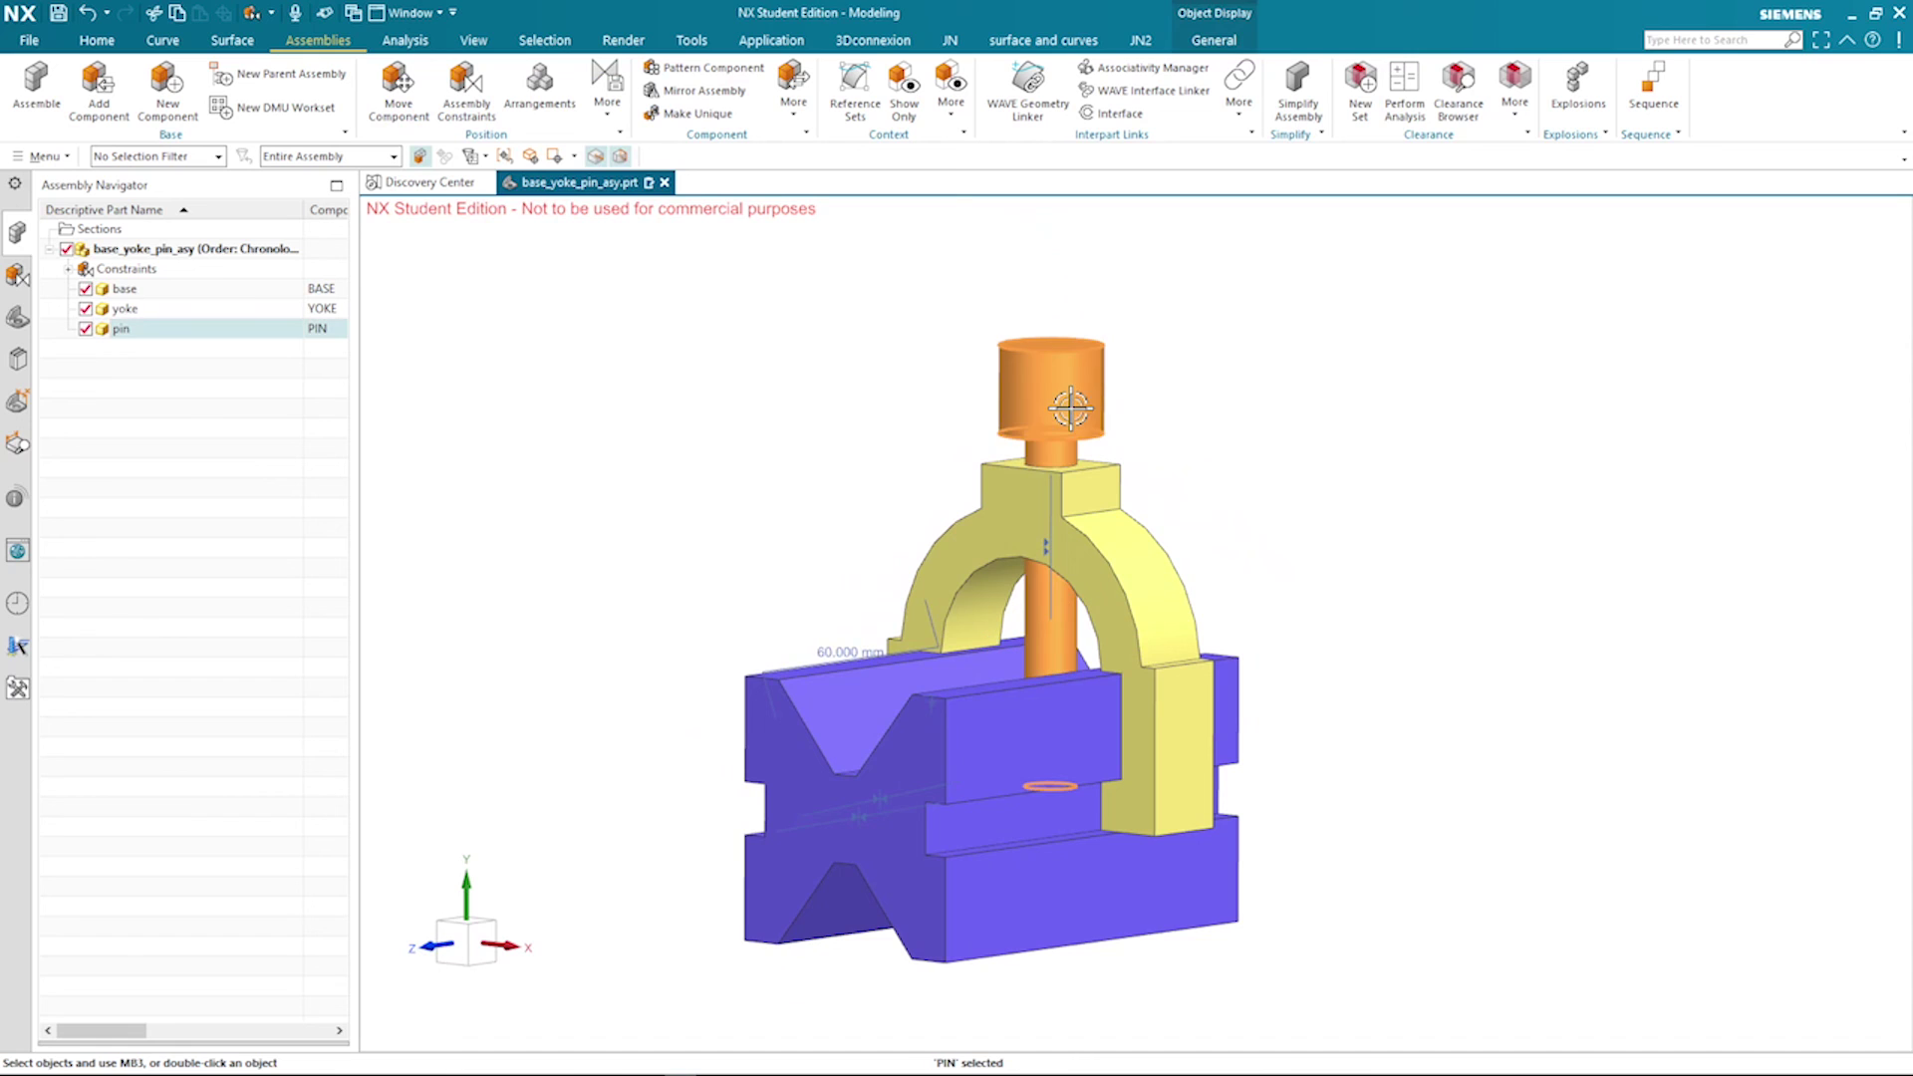
click(1203, 378)
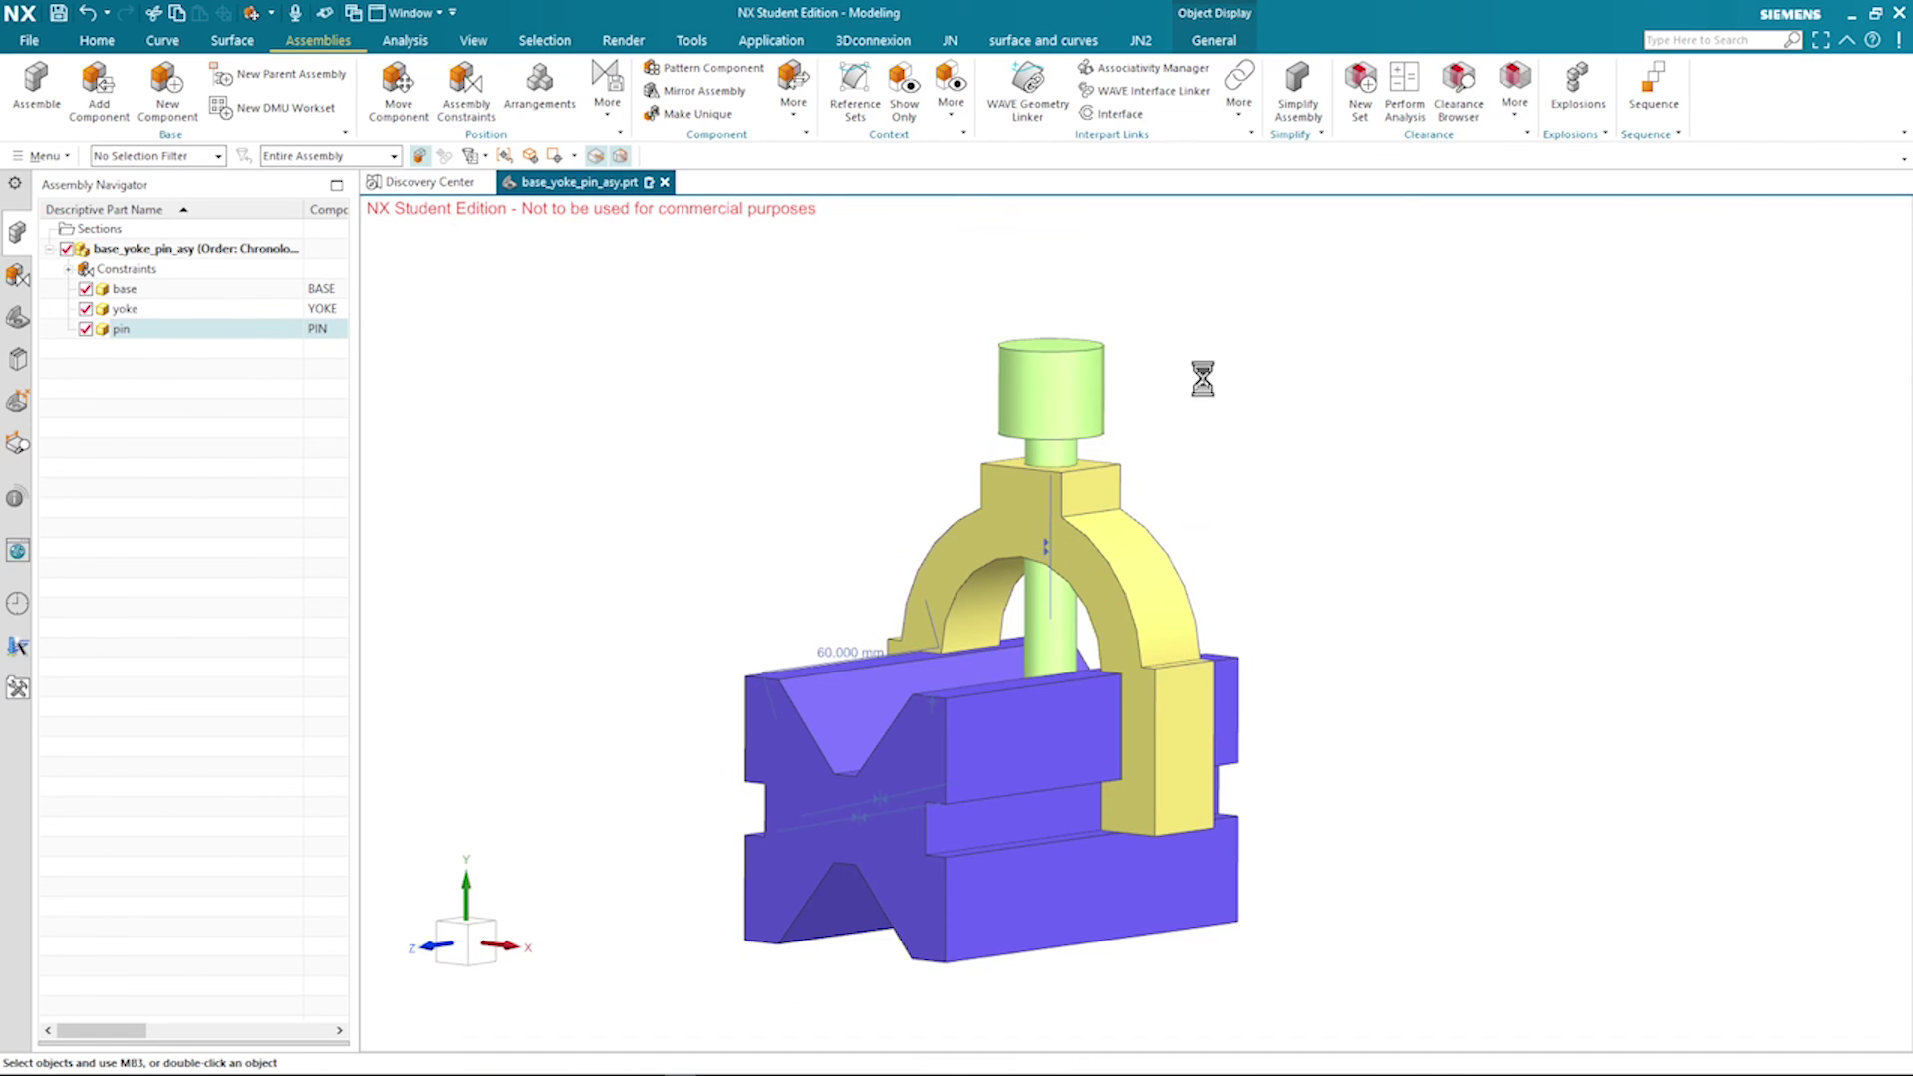
drag(1046, 503, 1021, 395)
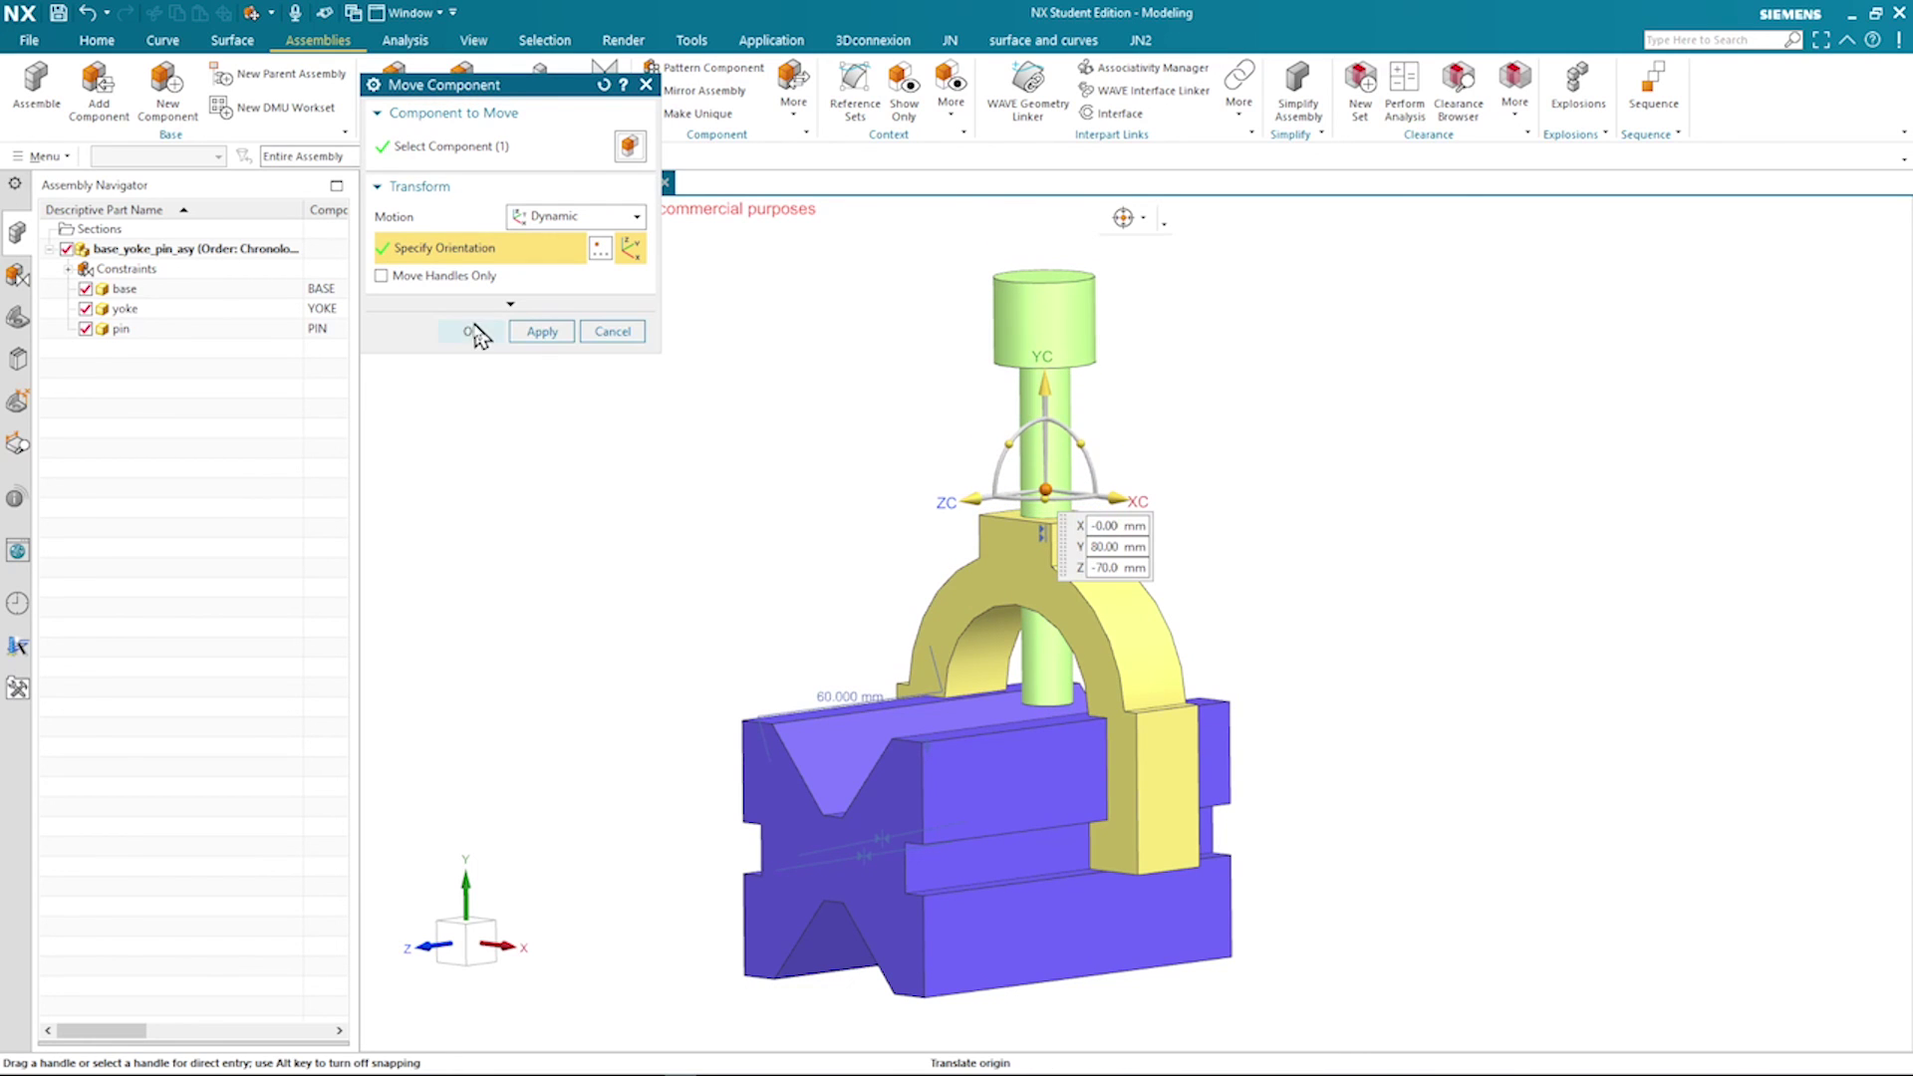
click(473, 332)
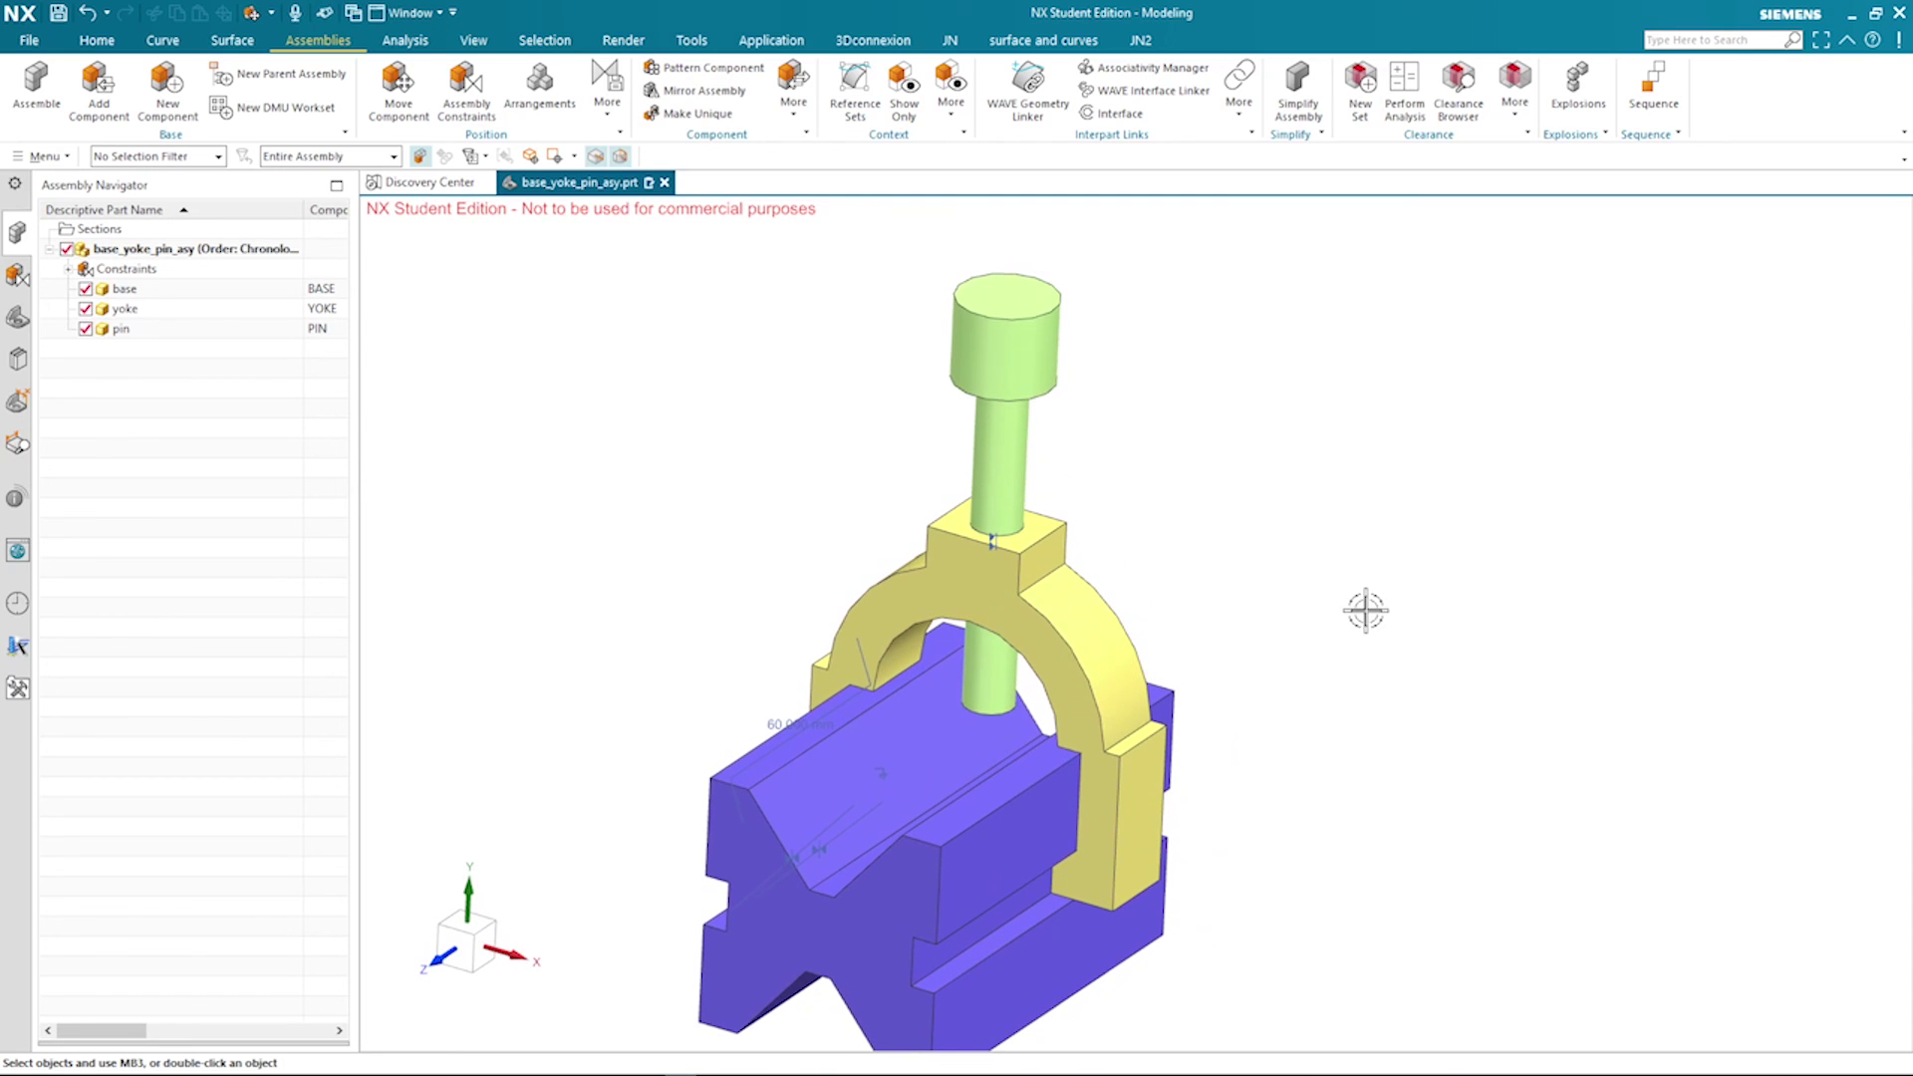
click(467, 109)
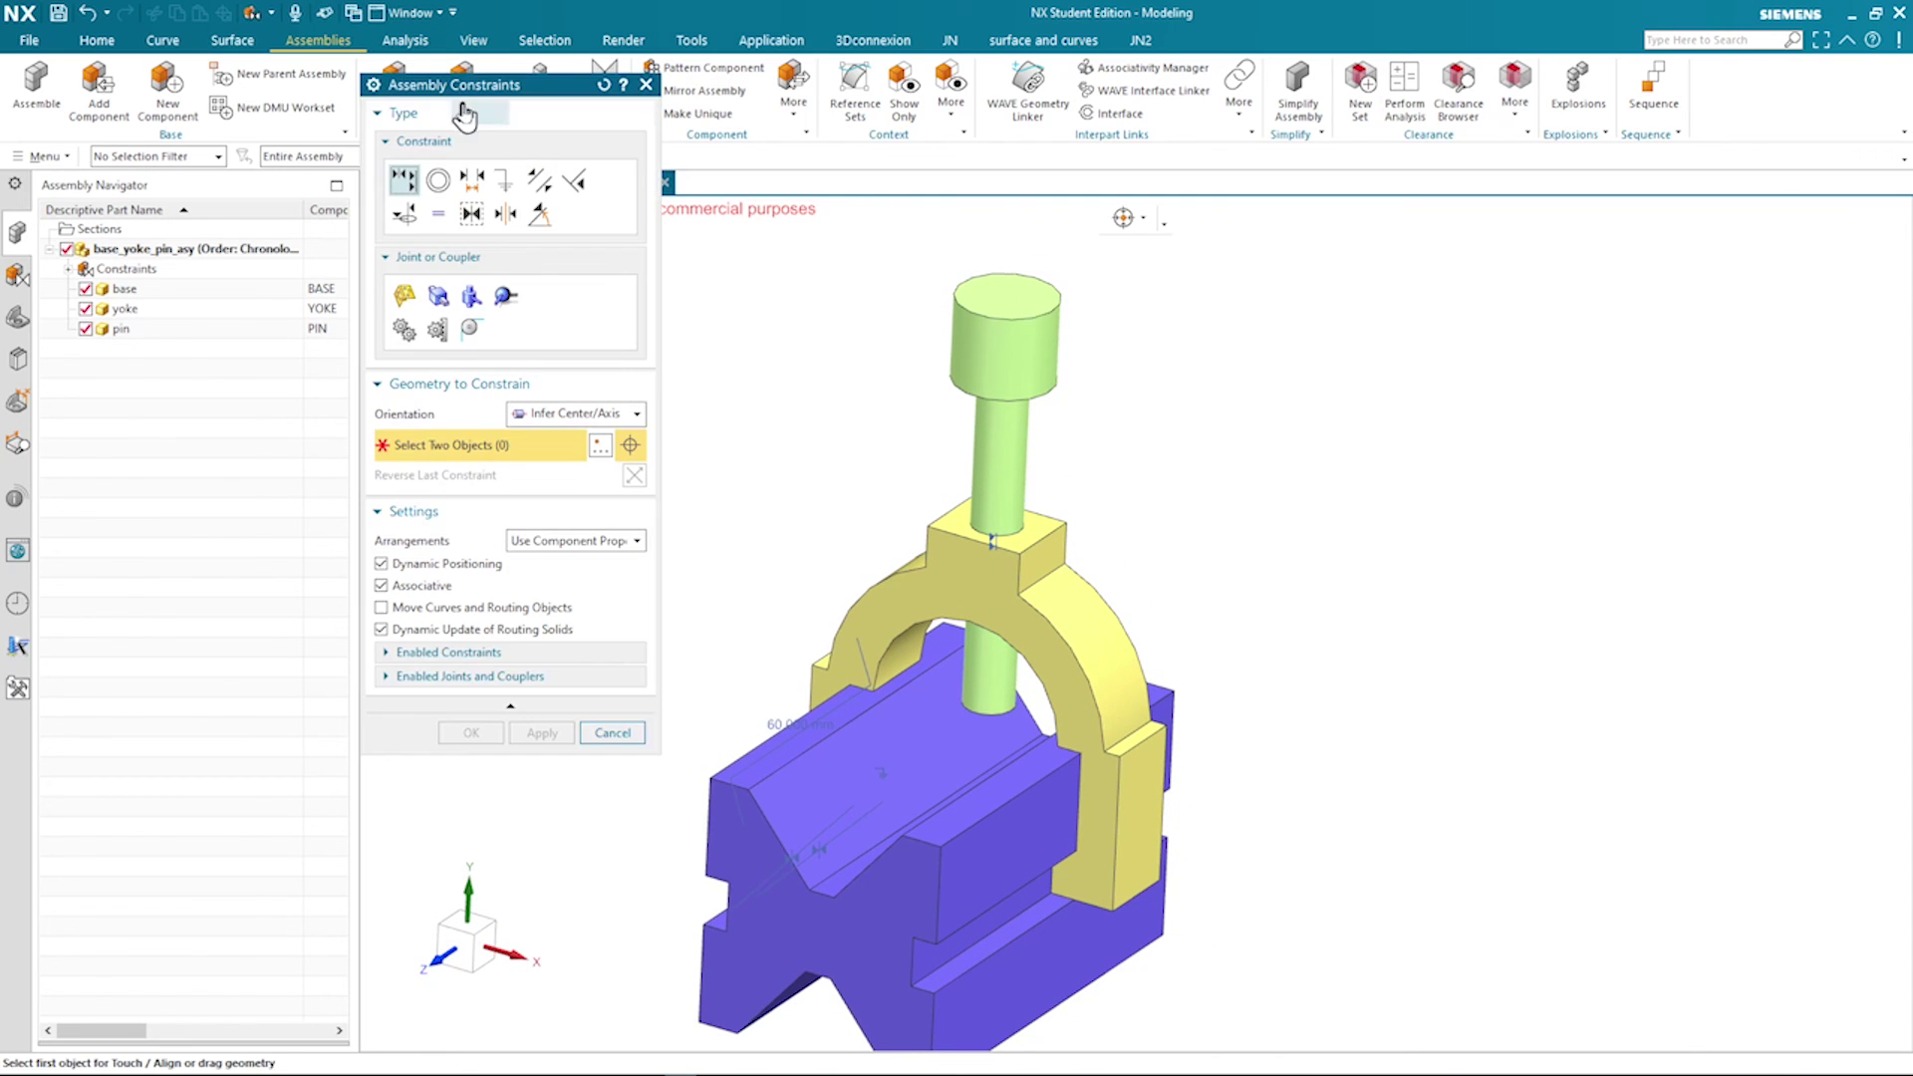
Add a 60 mm Distance constraint between the pin's top face and the yoke's top face
click(474, 190)
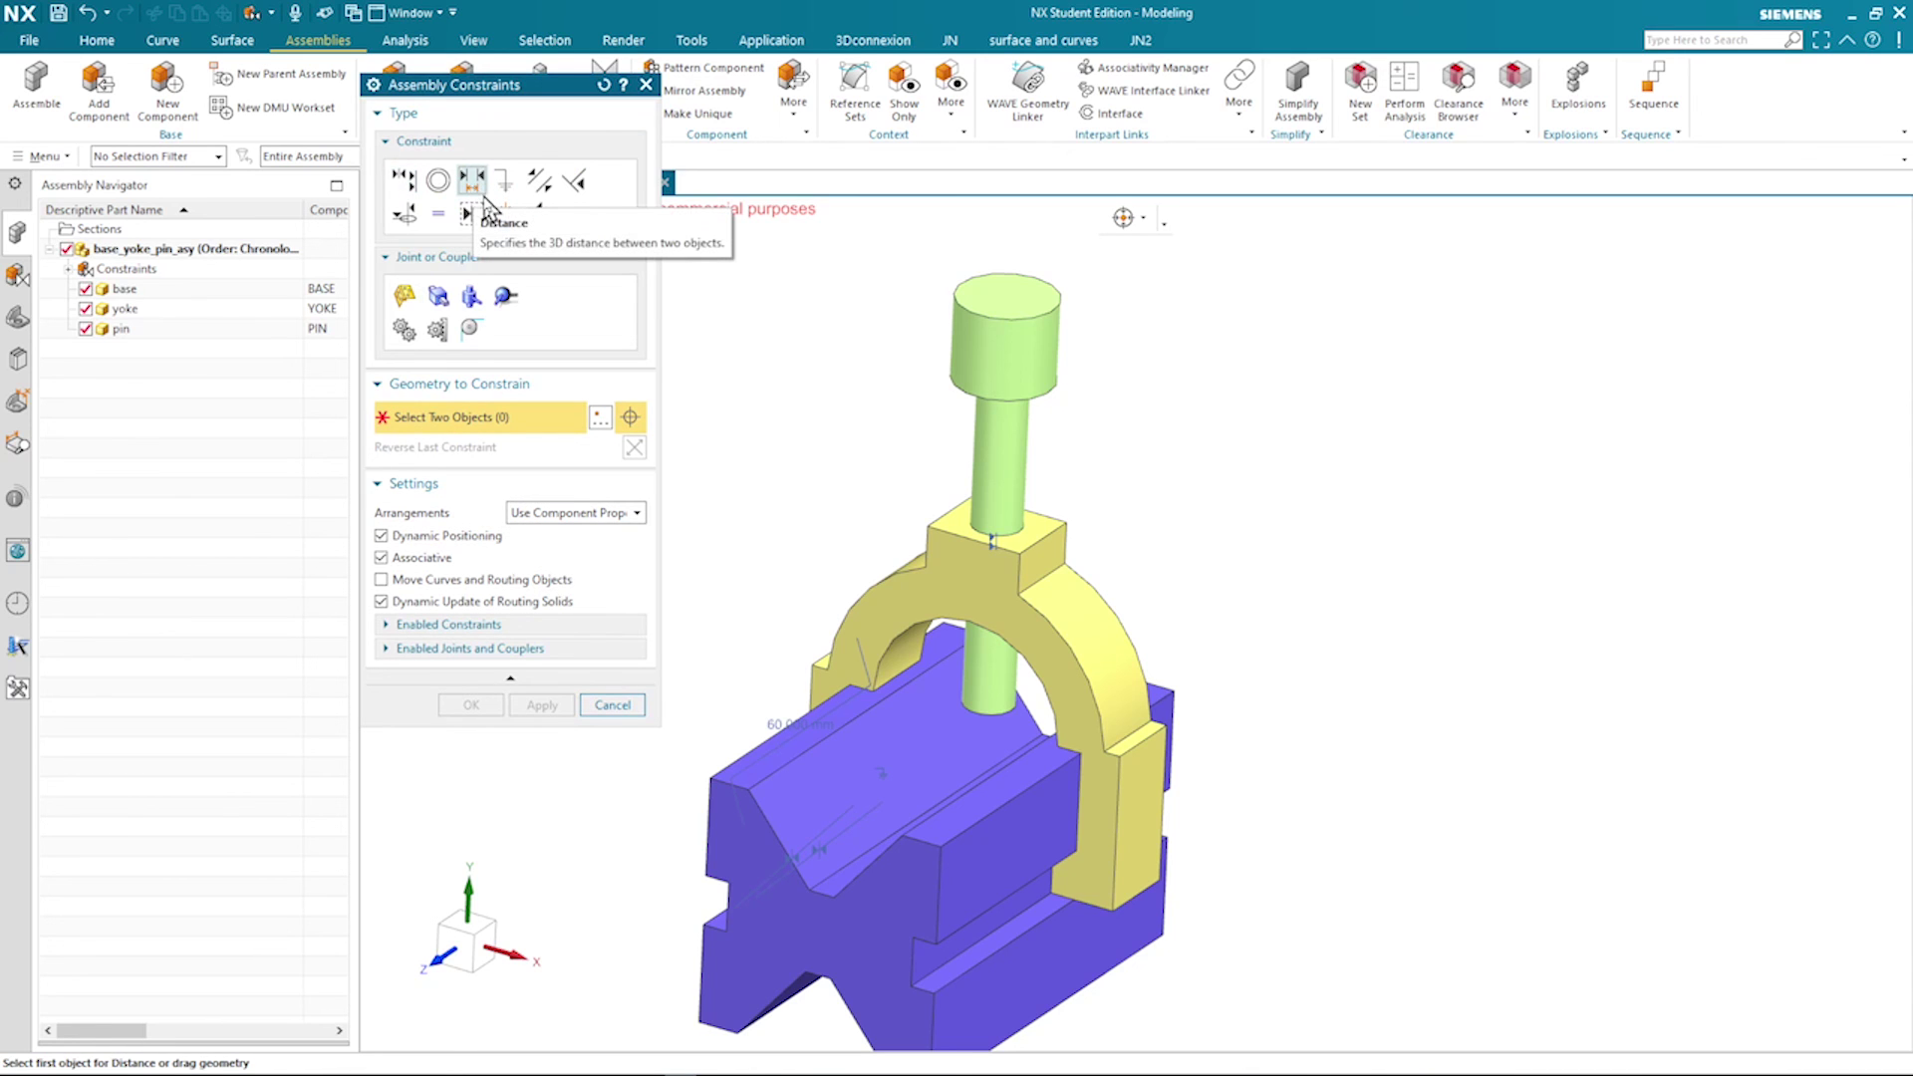
click(1002, 302)
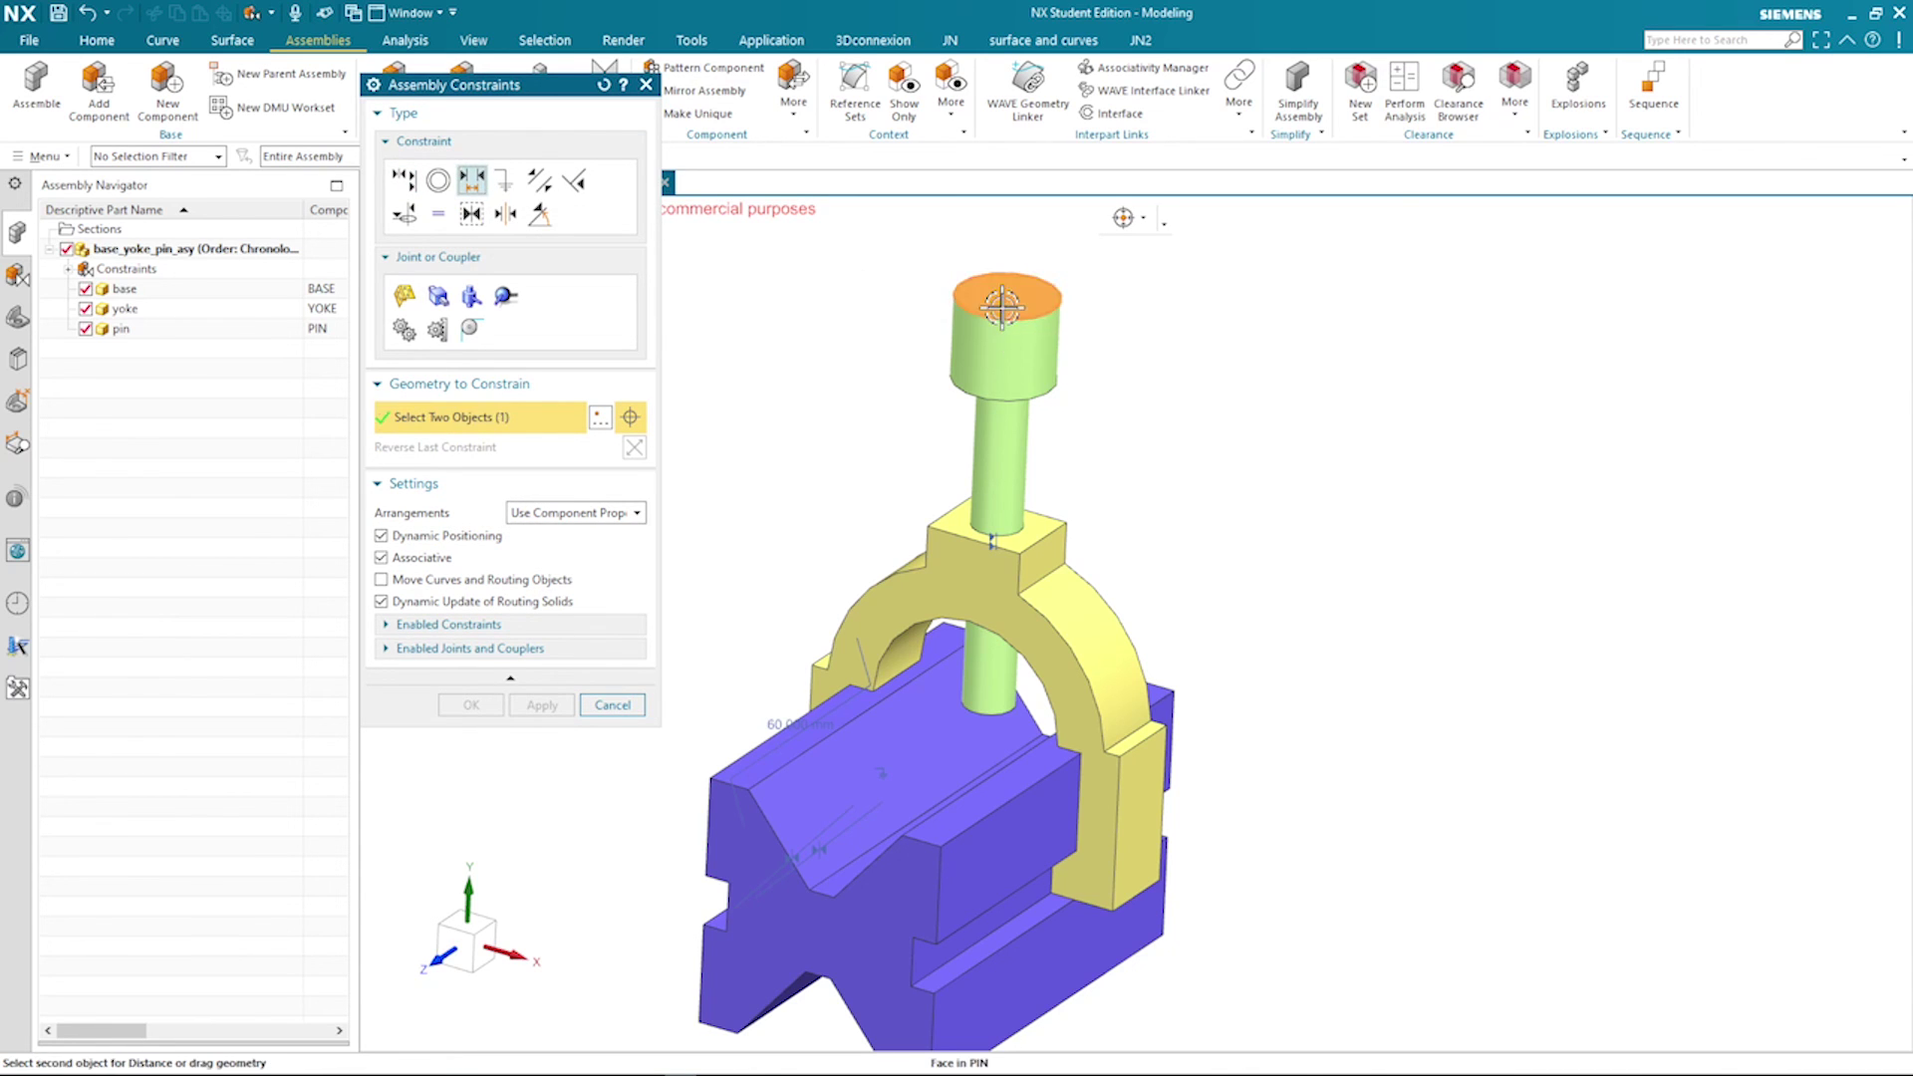
click(951, 525)
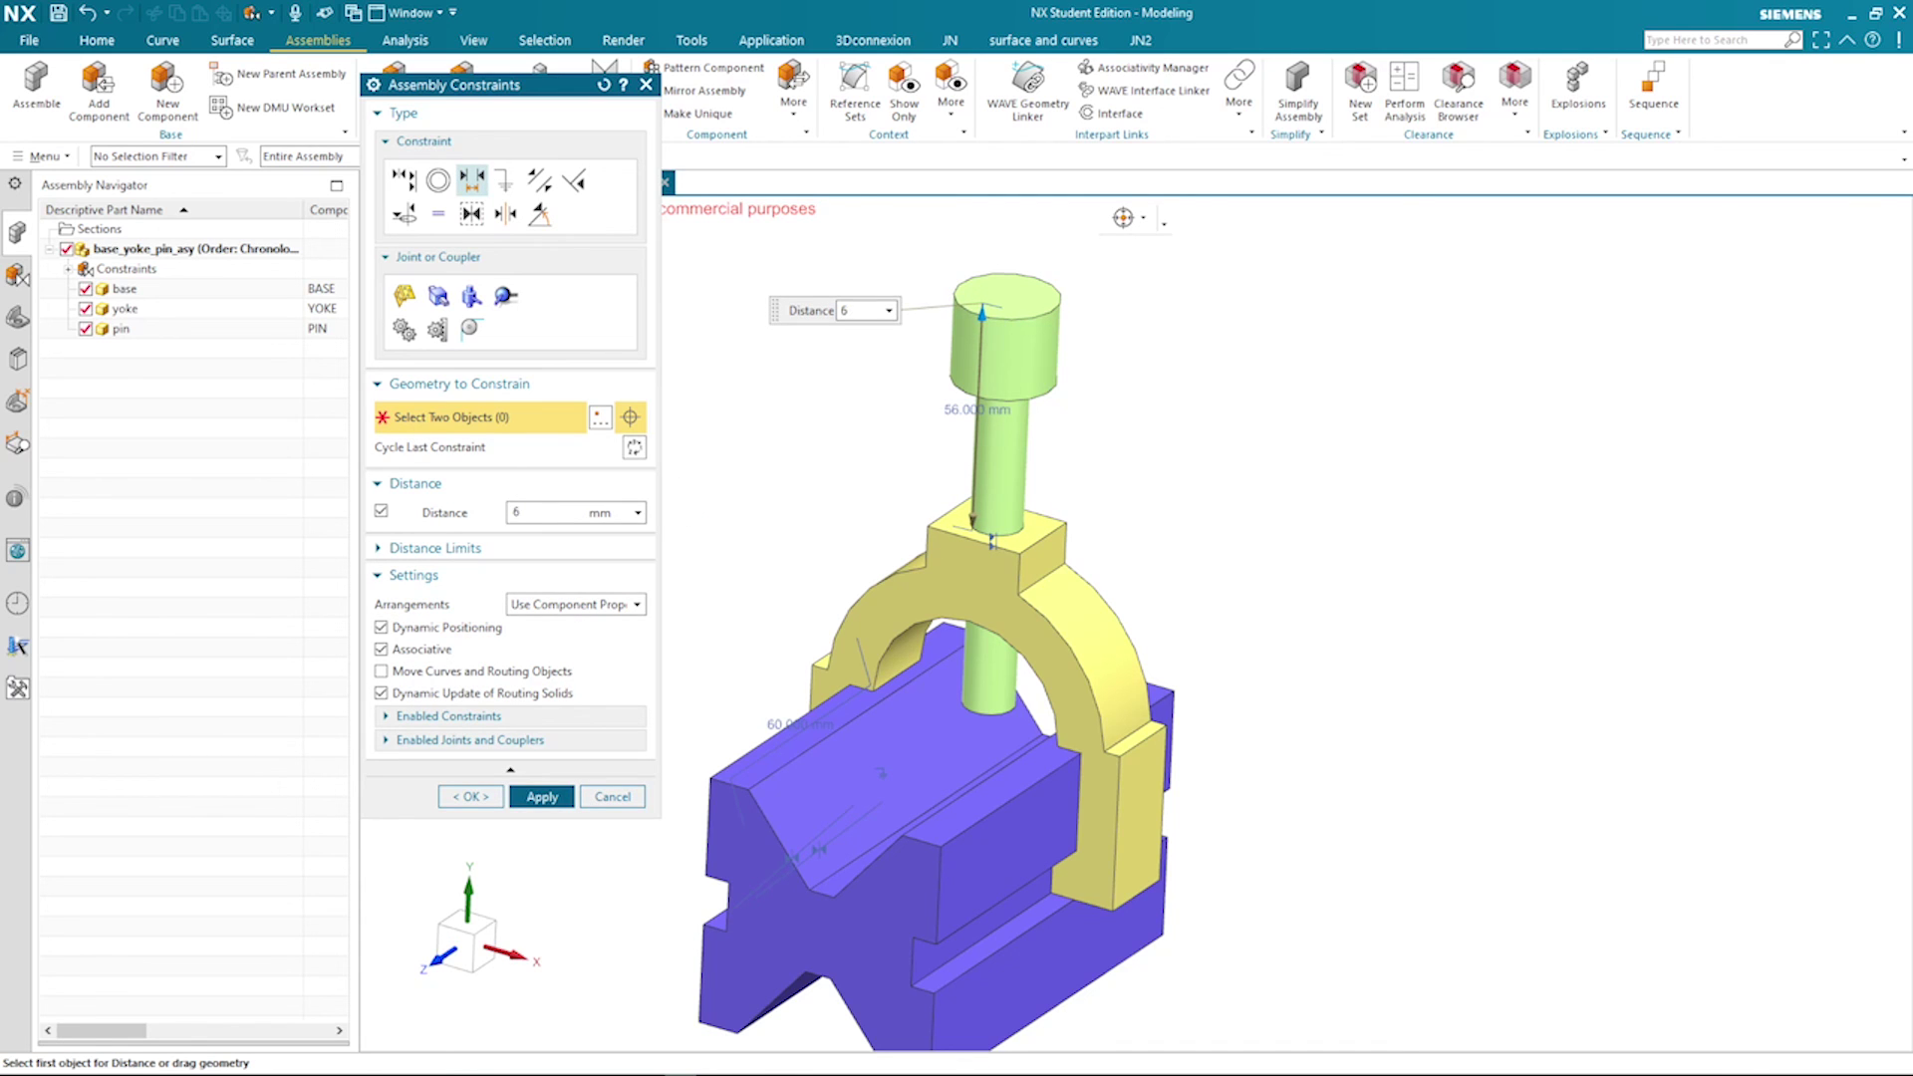
click(541, 797)
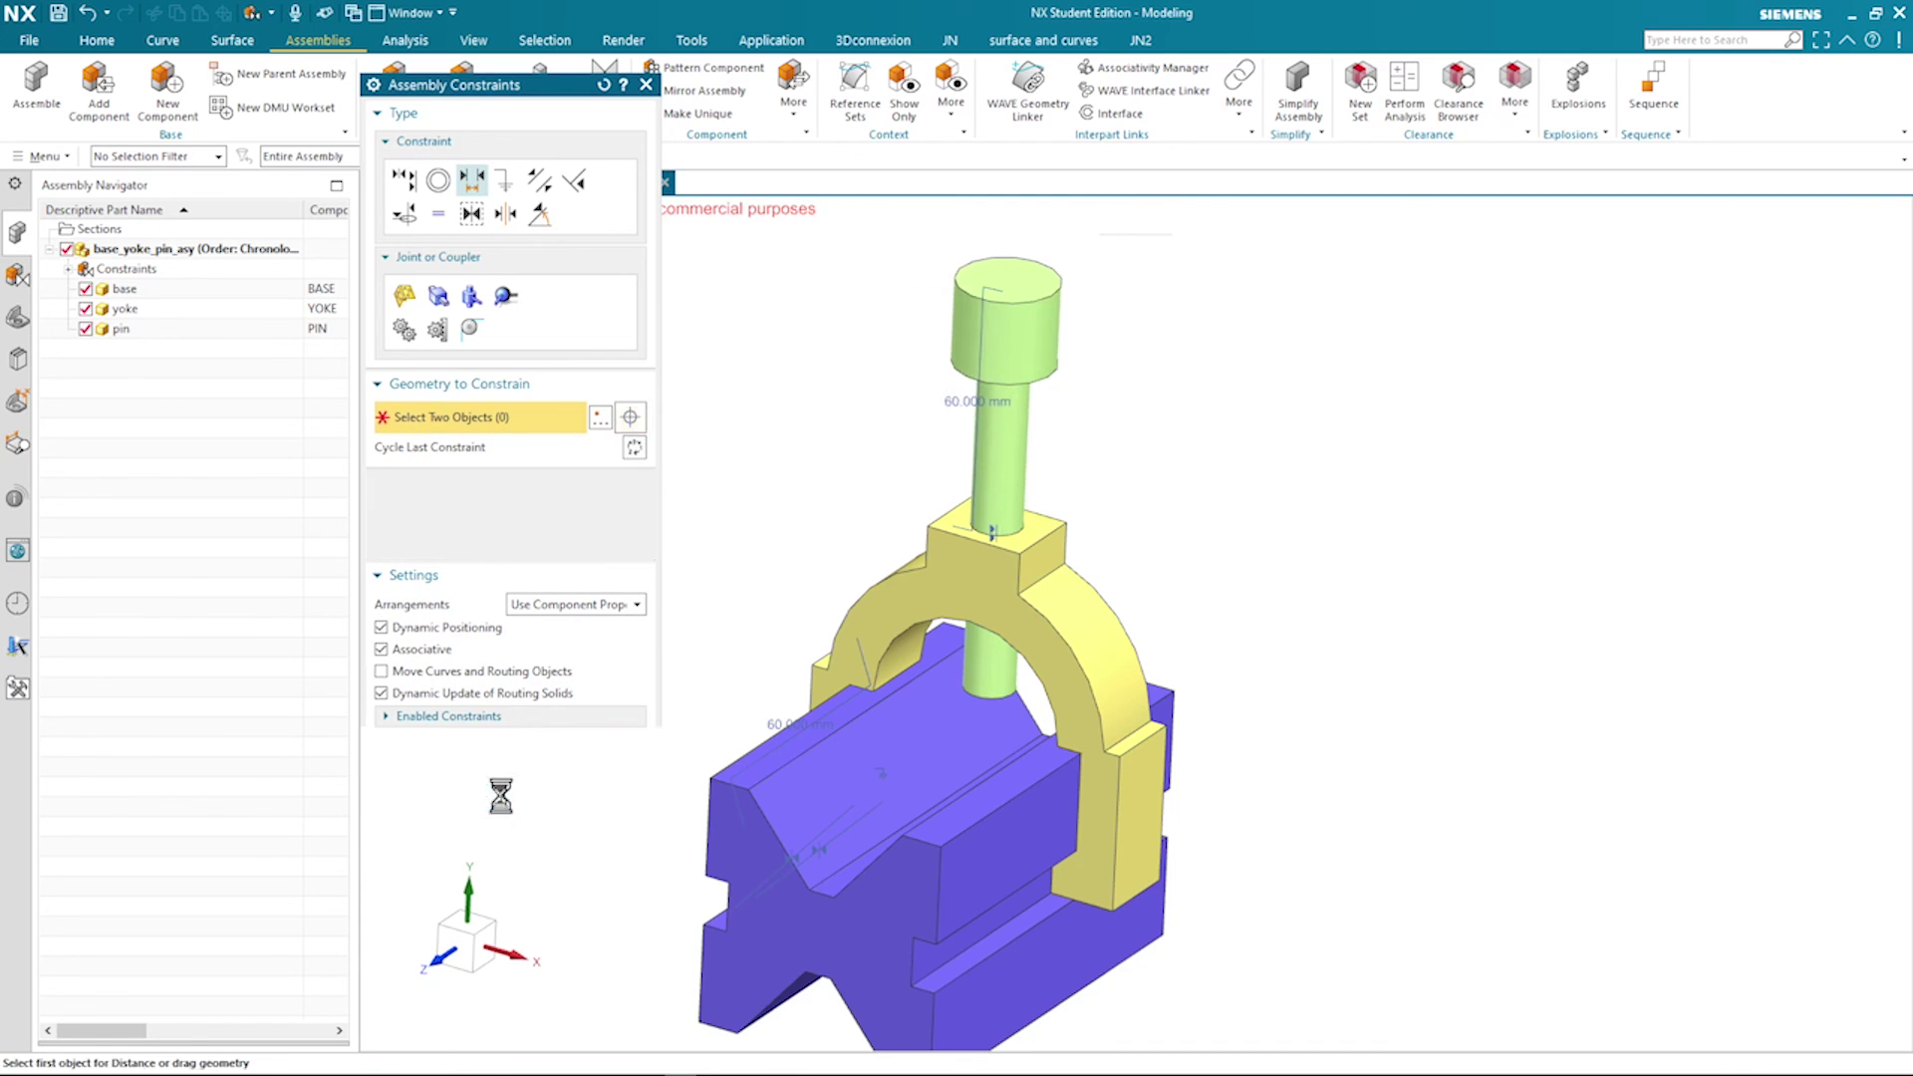
click(613, 706)
key(End)
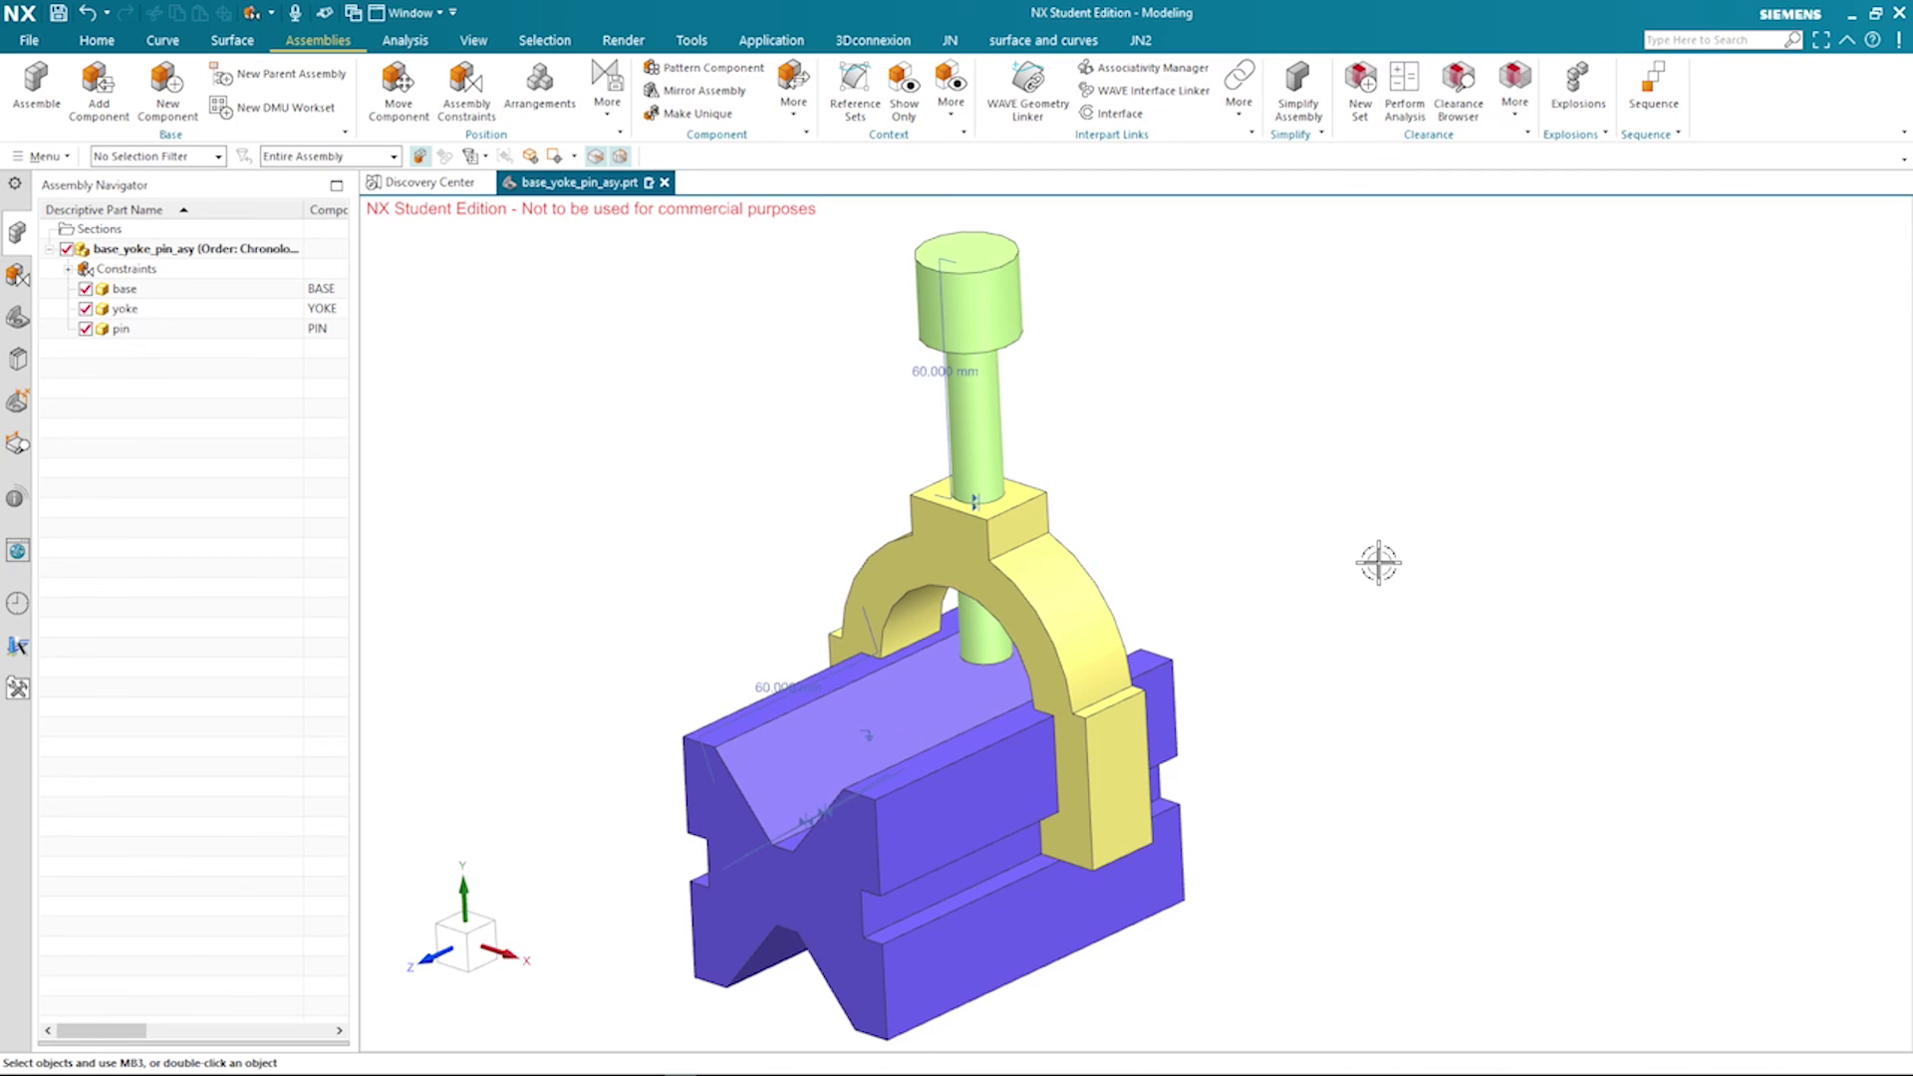
key(ctrl+w)
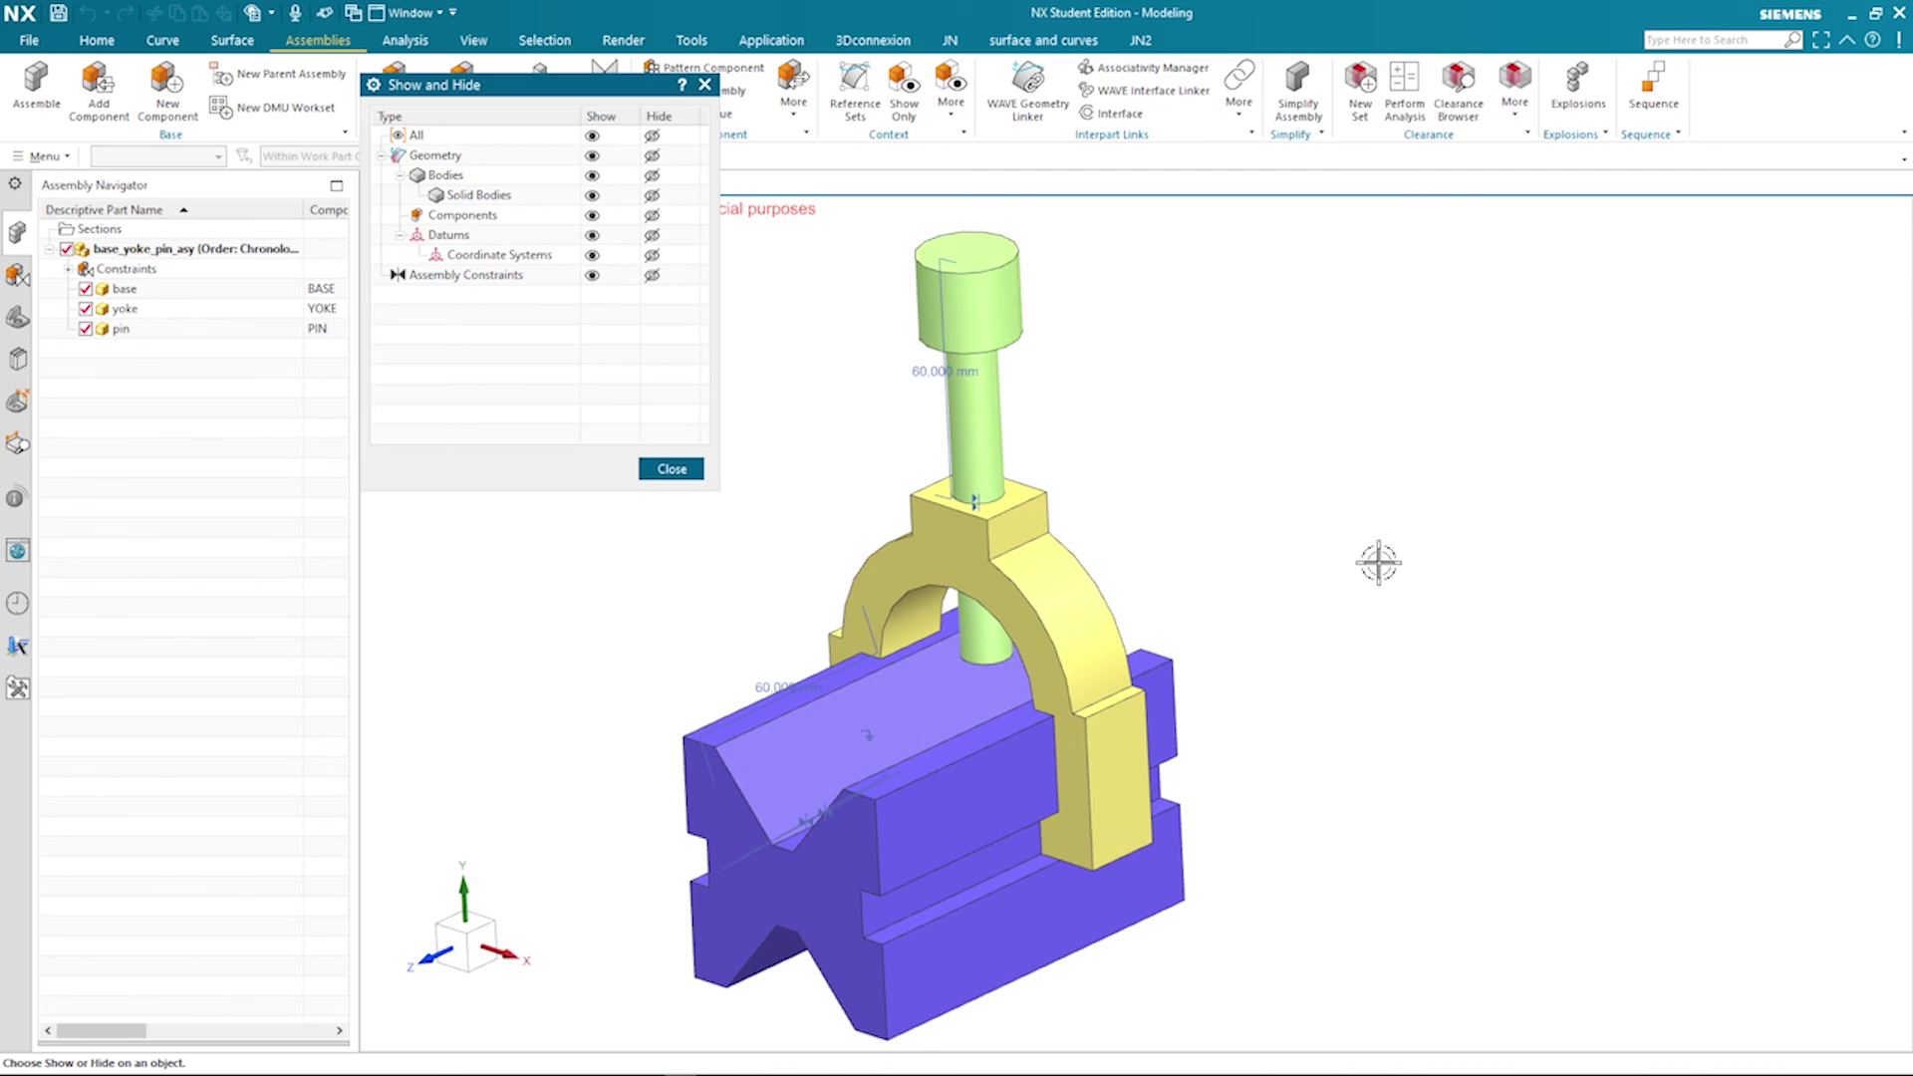
Hide the Assembly Constraints symbols in Show and Hide, then view the base, yoke and pin
click(652, 276)
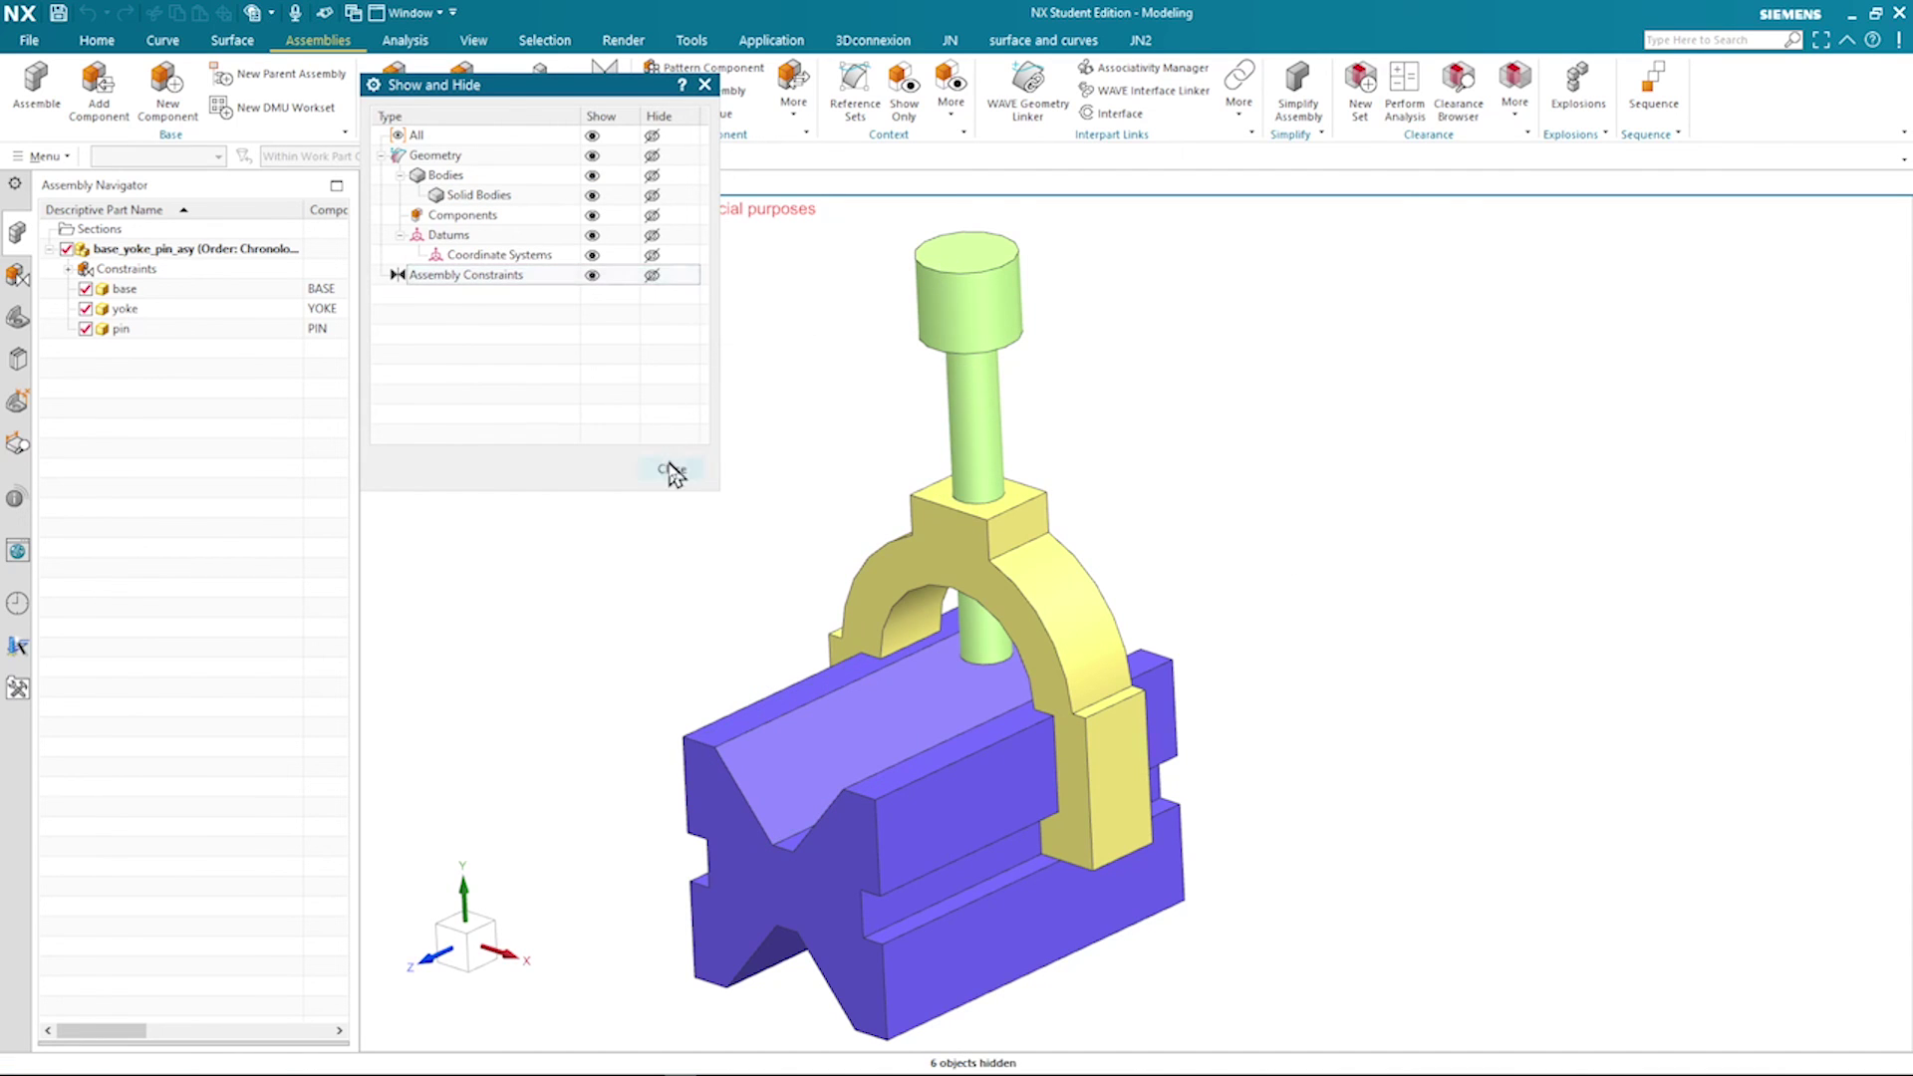
click(672, 468)
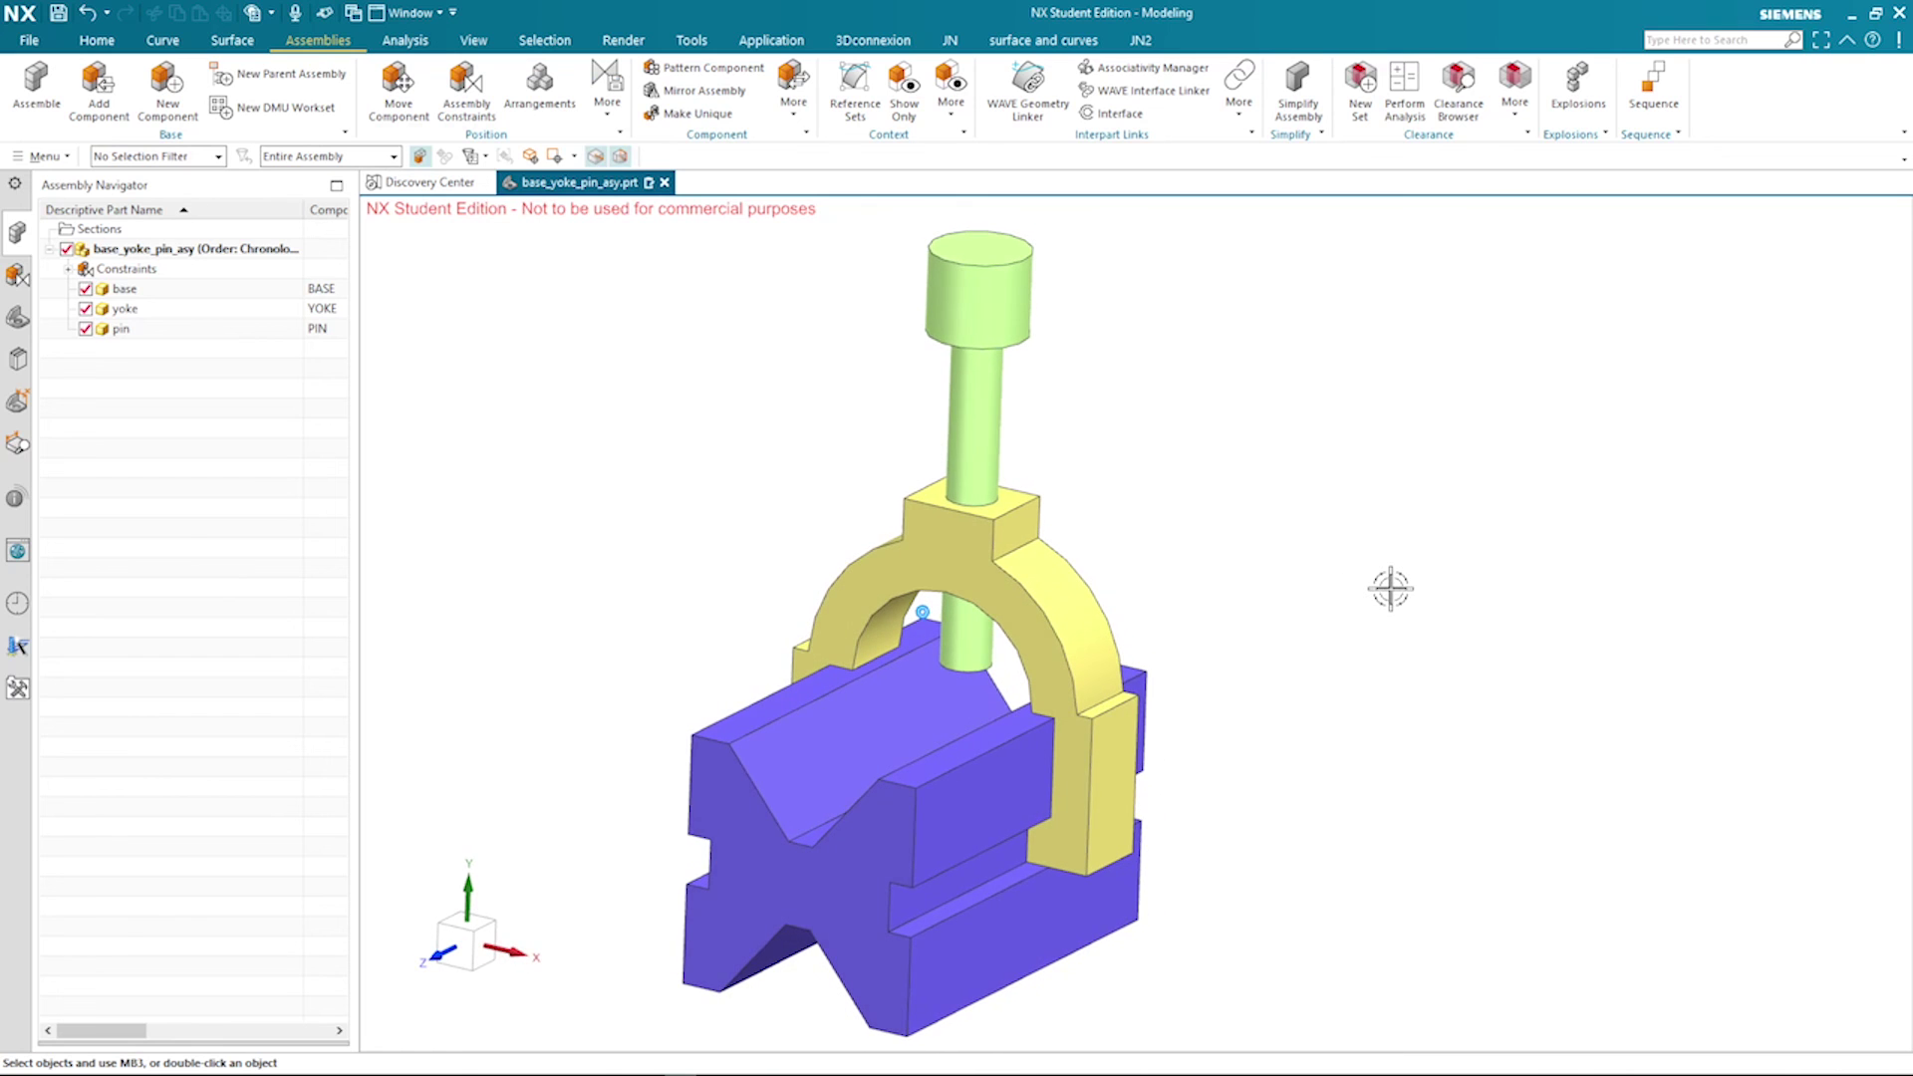
middle_drag(1389, 589, 1390, 588)
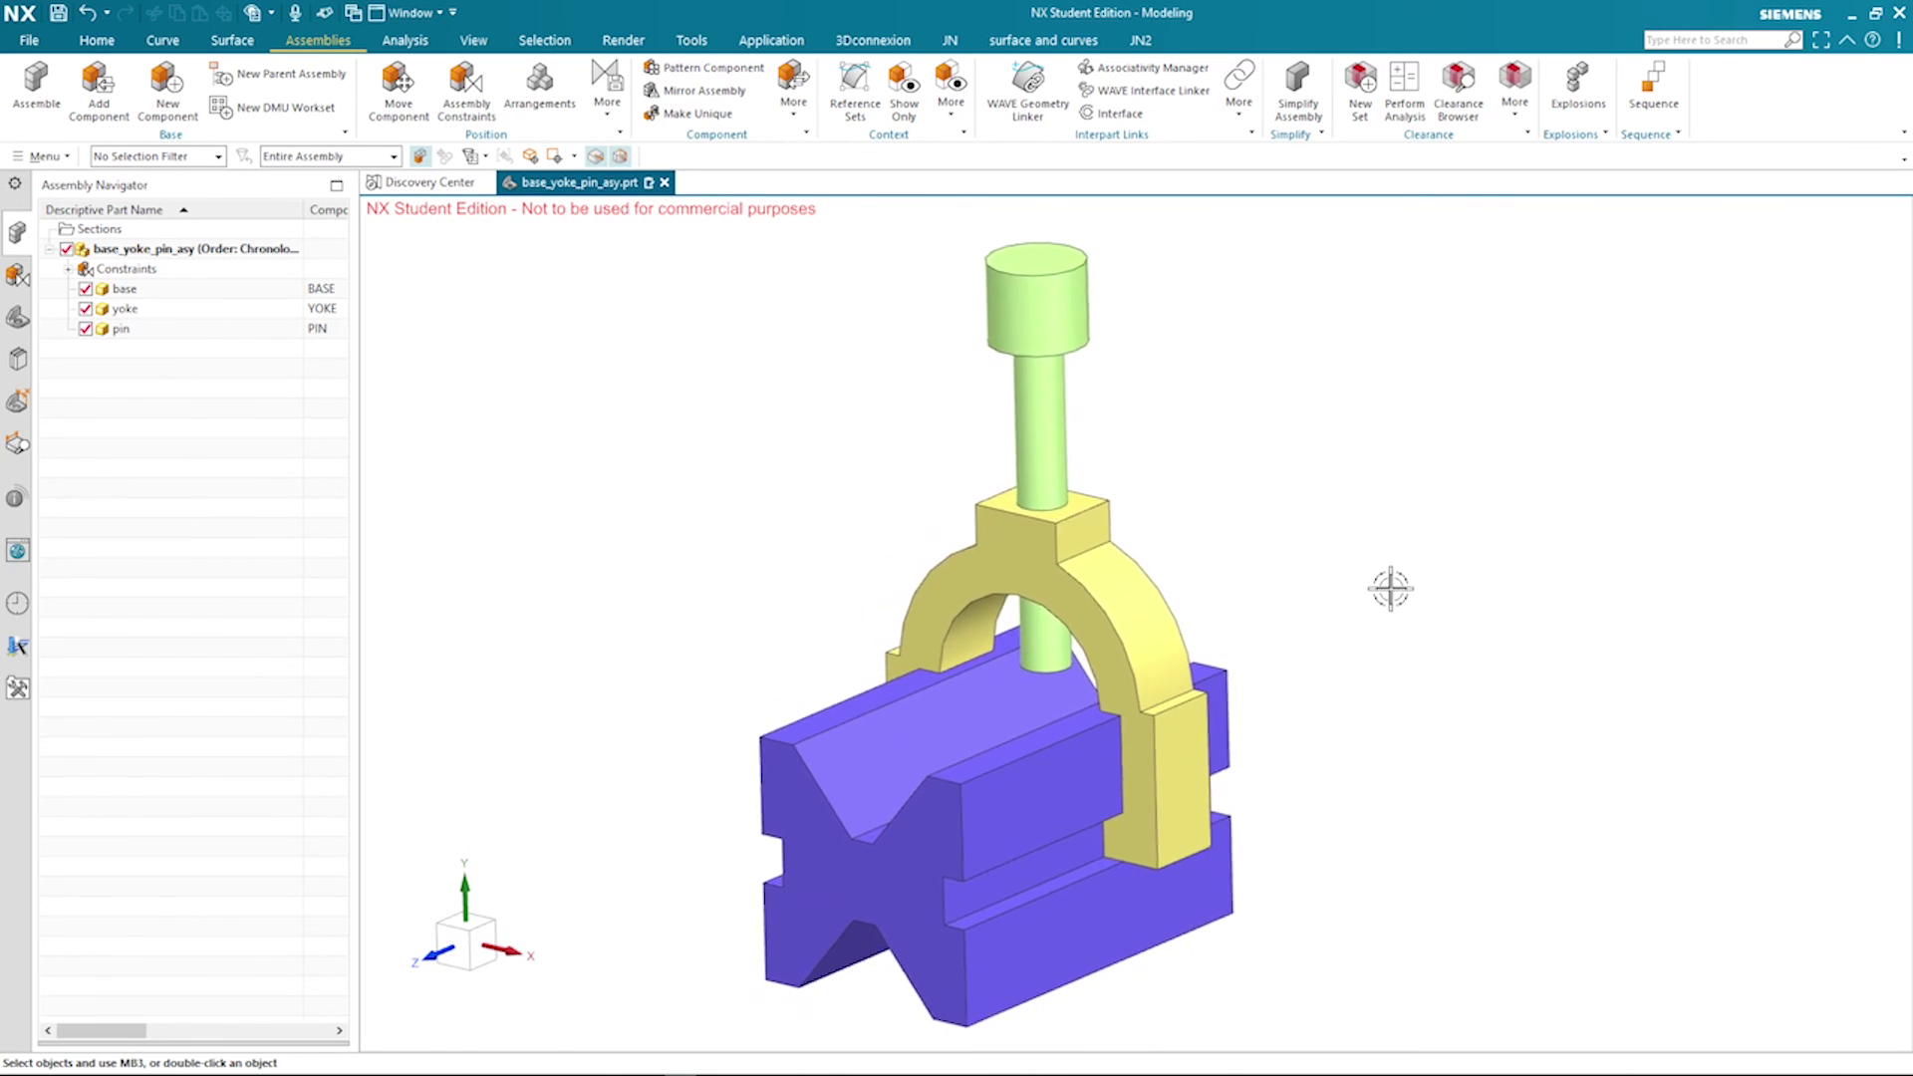